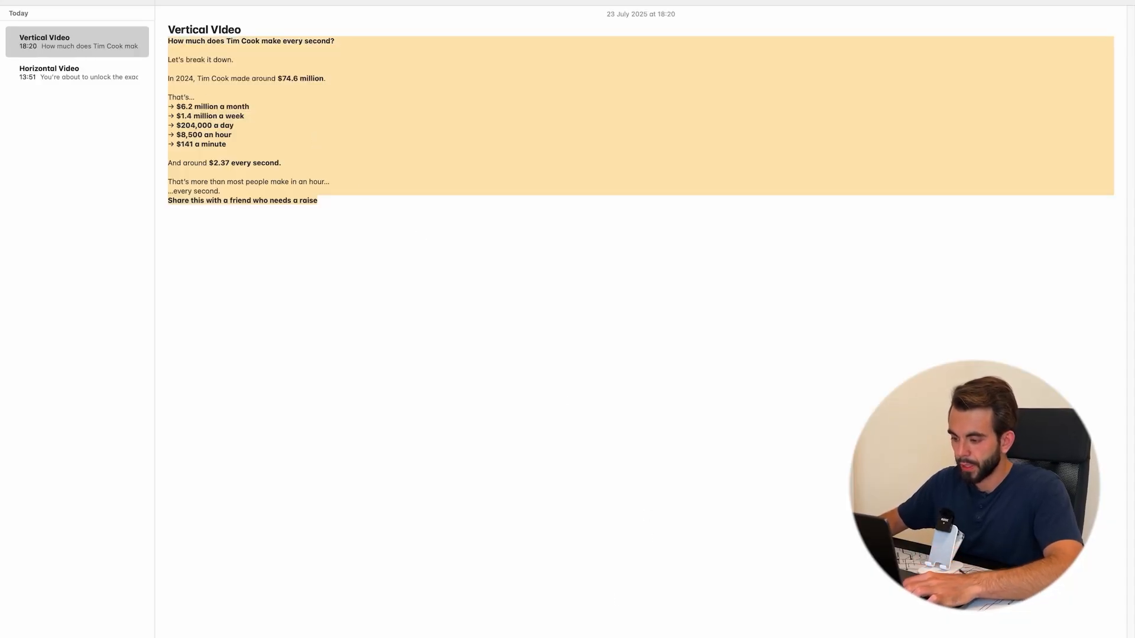
In ChatGPT, paste the copied Tim Cook script and dictate a request for 20 Apple UI-related design ideas for displaying its text.
key(alt+space)
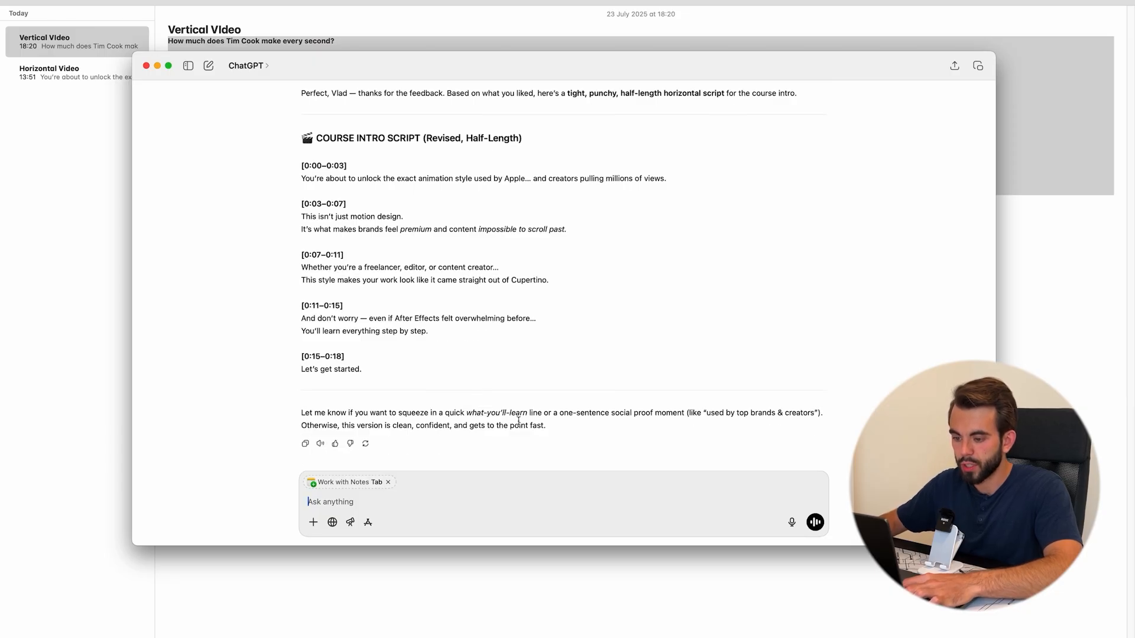
key(super+v)
click(792, 522)
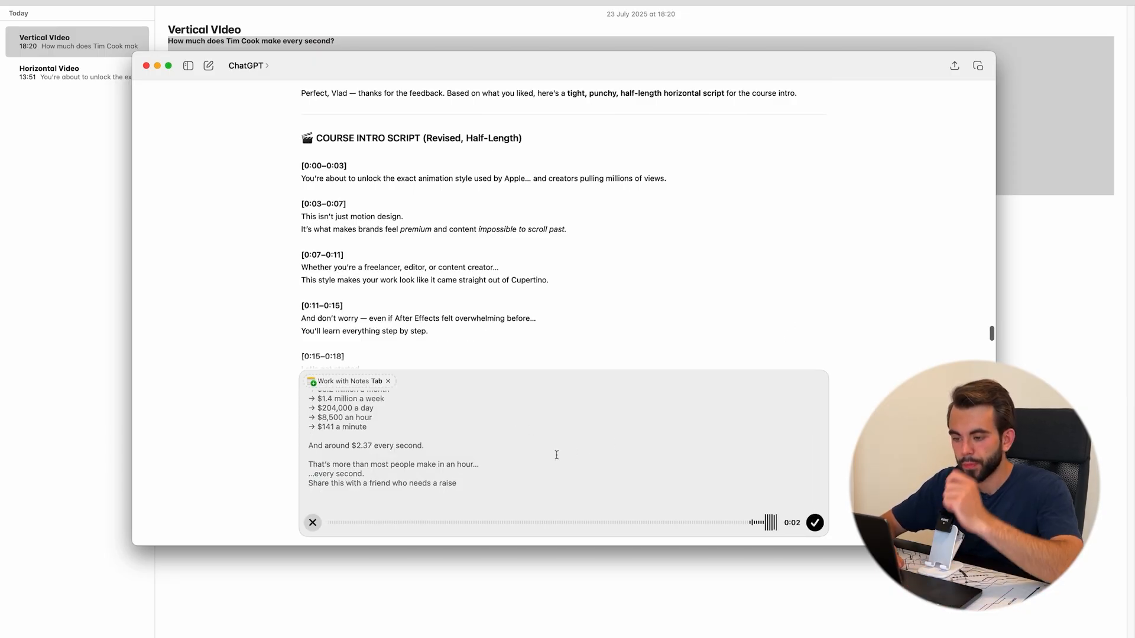
scroll(556, 454, up, 5)
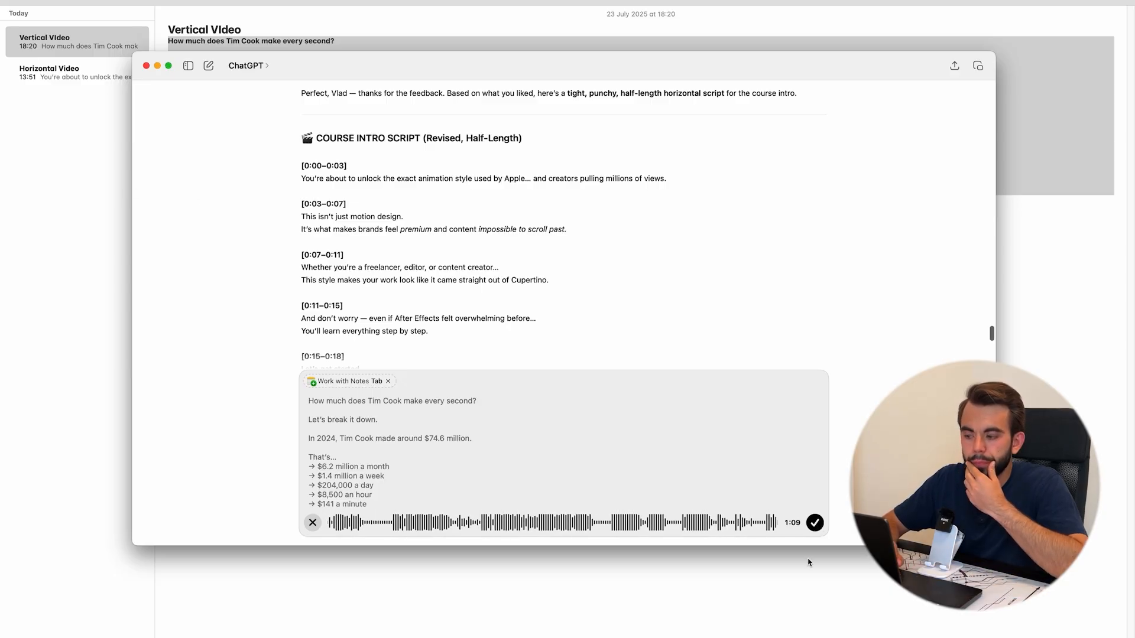
click(815, 523)
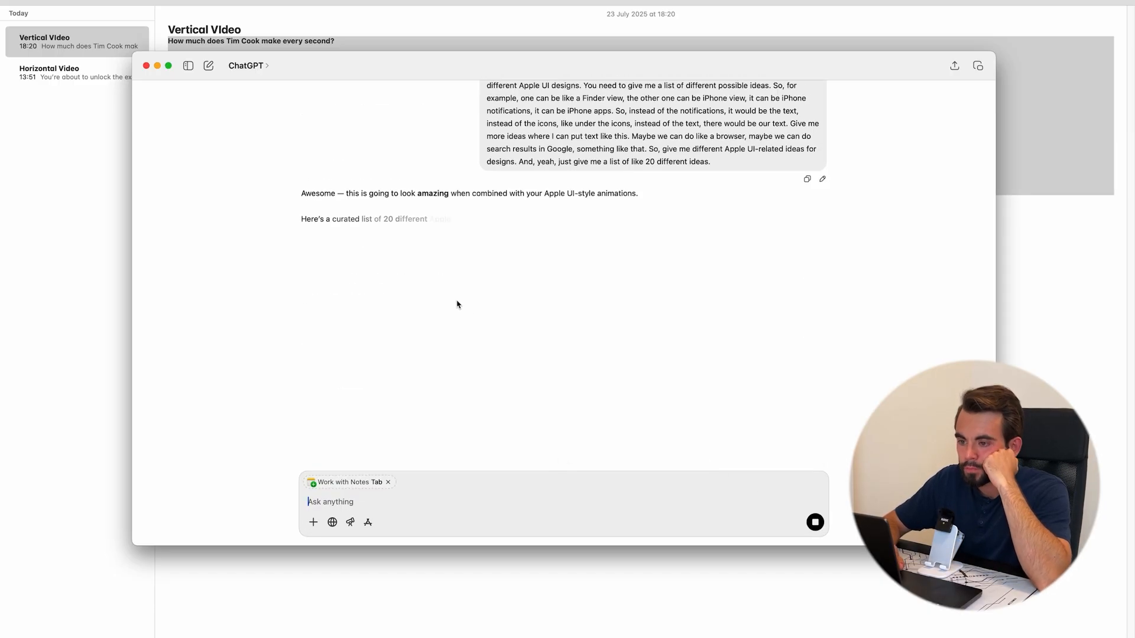
Review the generated Apple UI-inspired animation frame ideas, from Finder Window through Apple Calendar Event.
drag(315, 297, 388, 297)
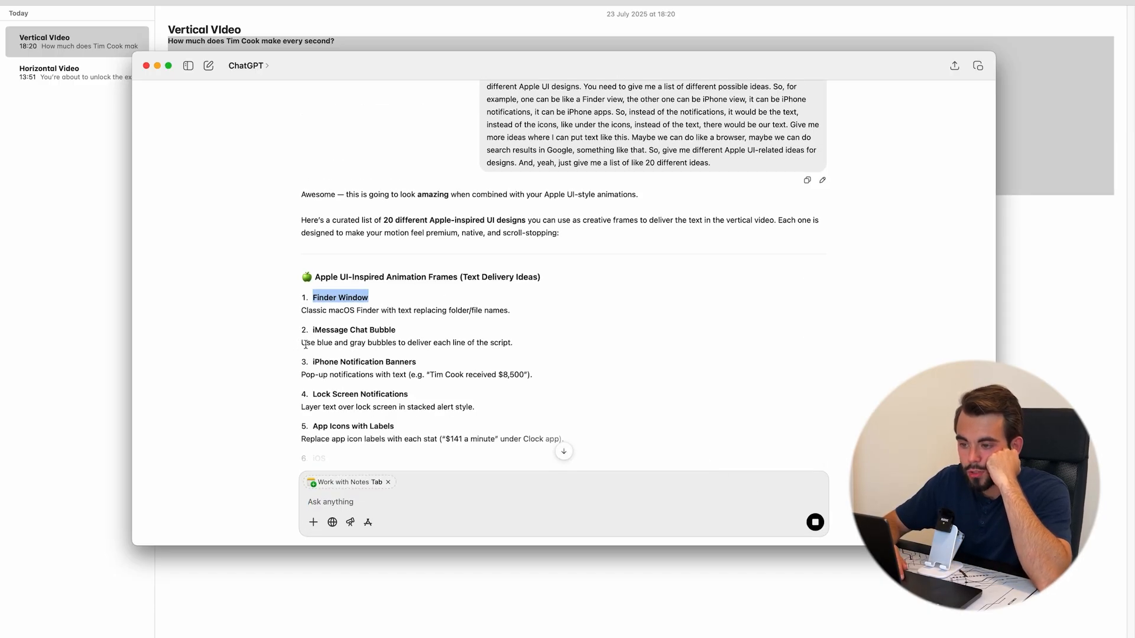
drag(306, 343, 482, 344)
scroll(482, 344, down, 3)
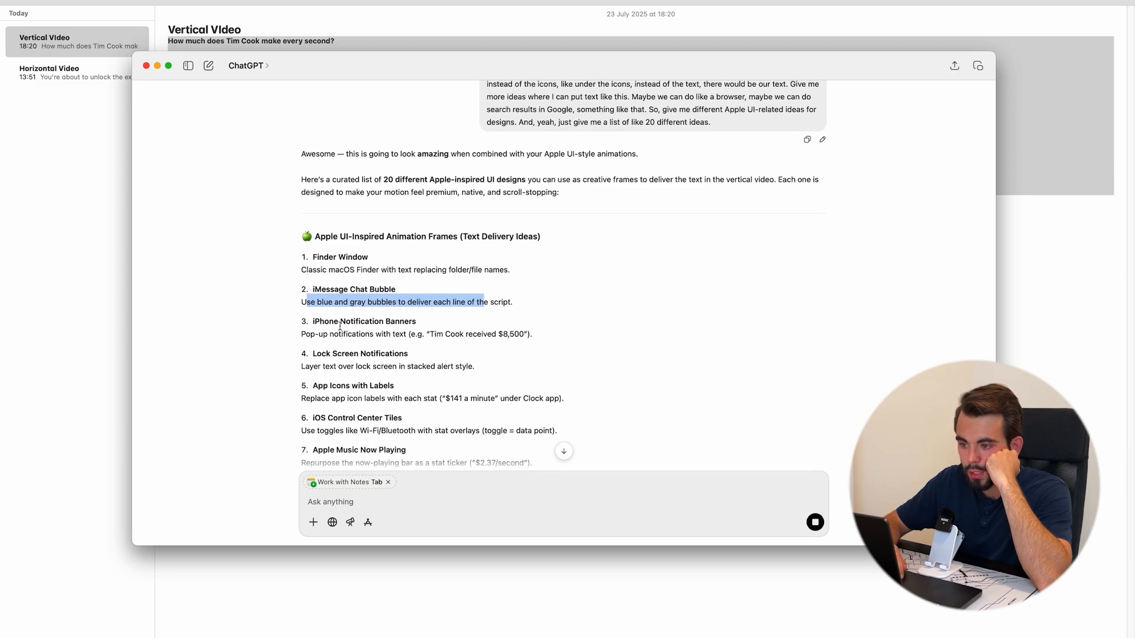
scroll(379, 352, down, 2)
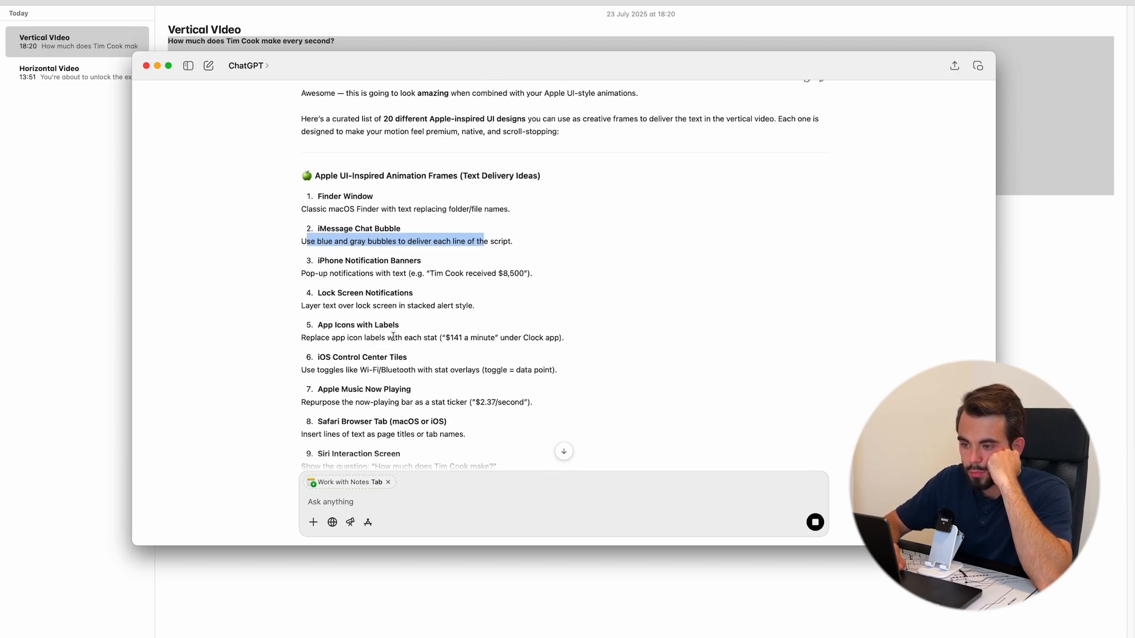
scroll(405, 337, down, 3)
drag(359, 314, 440, 313)
click(541, 329)
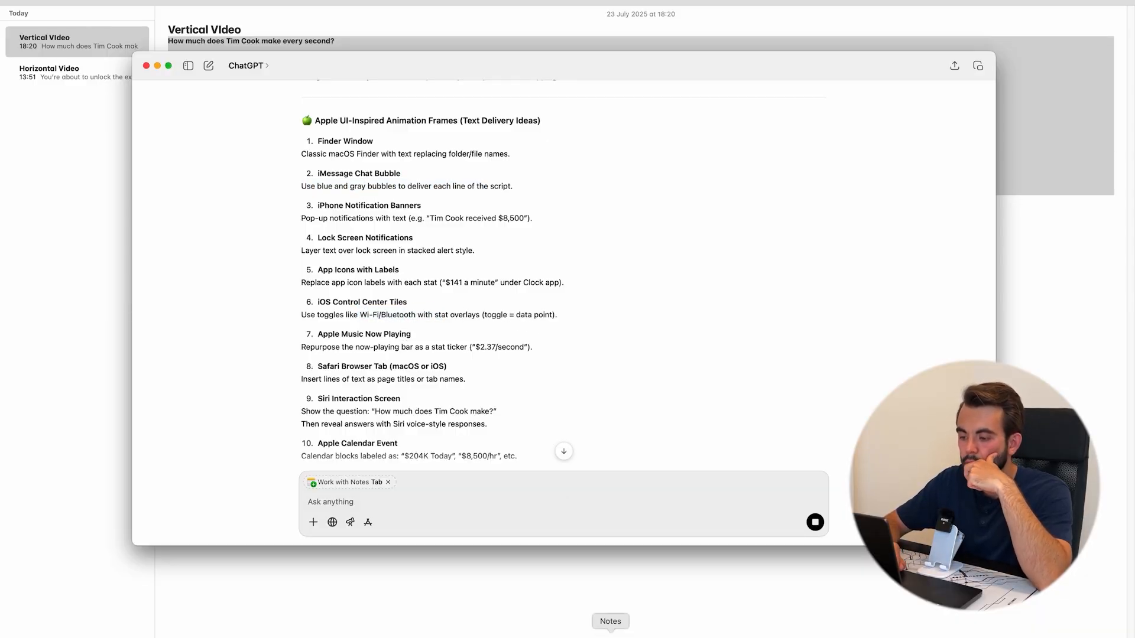
Switch to Notes and insert a blank line between the Vertical Video title and the script's opening question.
click(607, 622)
click(555, 451)
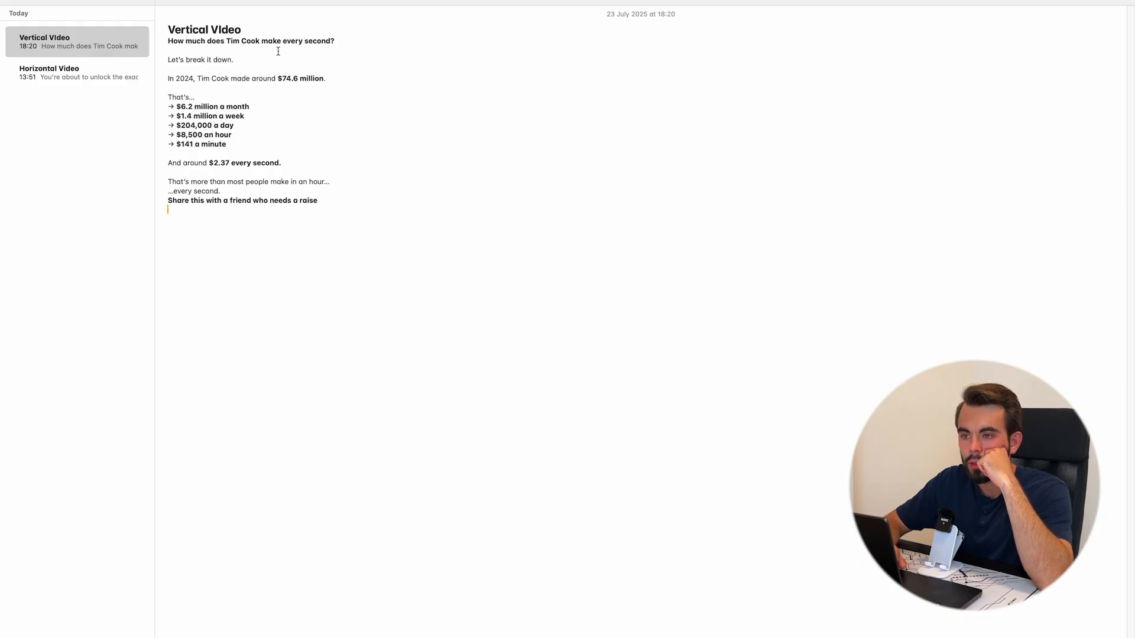
key(Return)
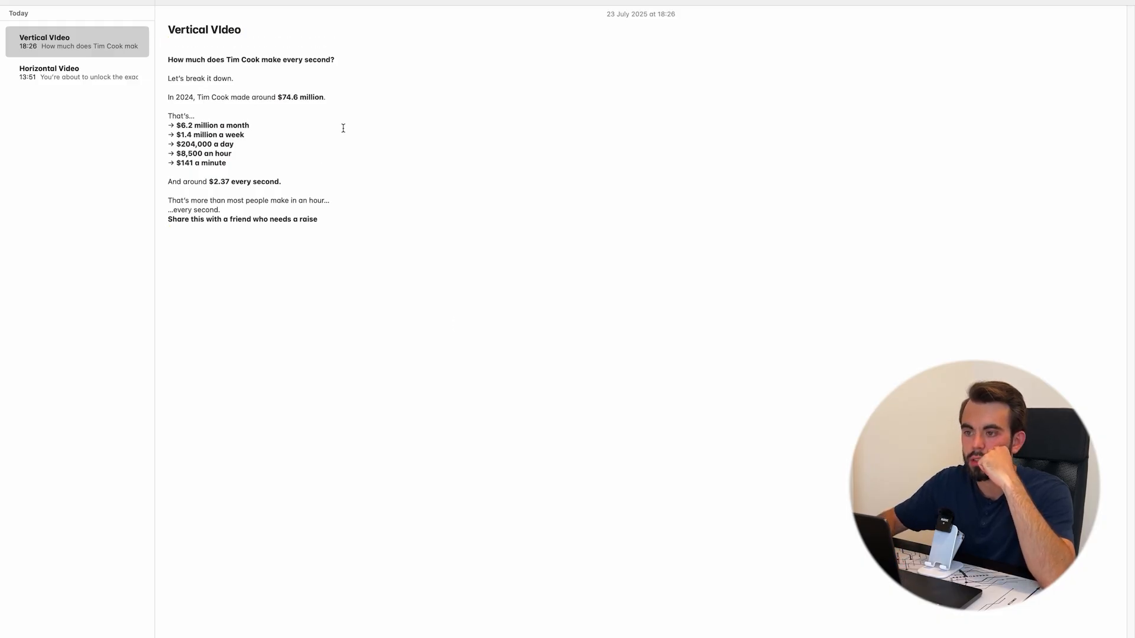
Highlight the opening question and "Let's break it down." in blue.
drag(343, 60, 204, 54)
drag(261, 83, 155, 60)
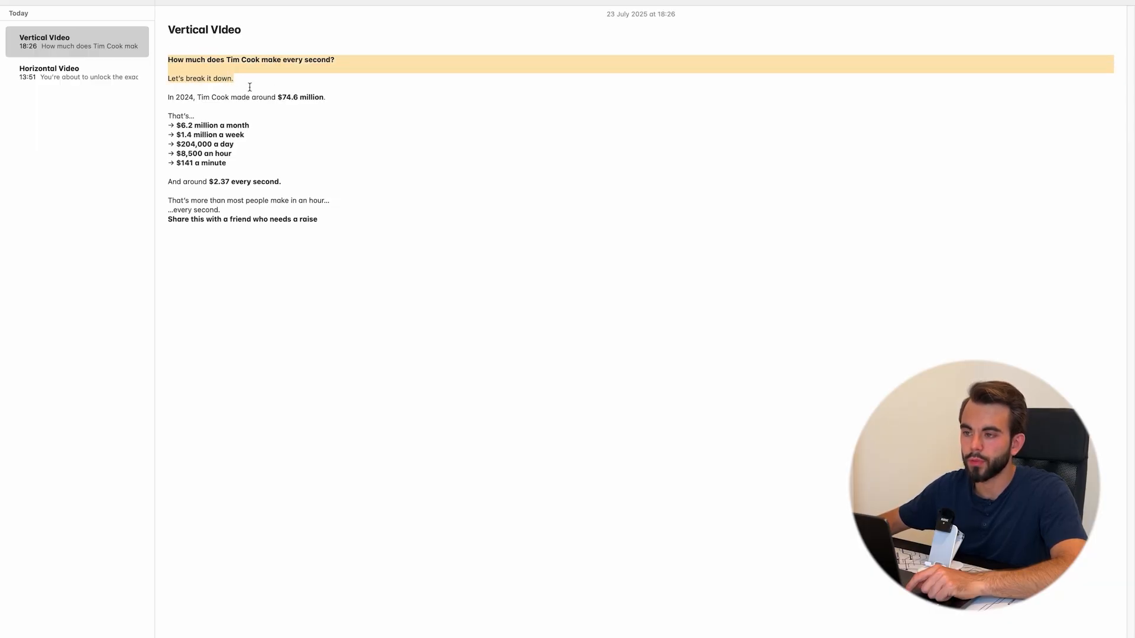
click(509, 2)
click(545, 16)
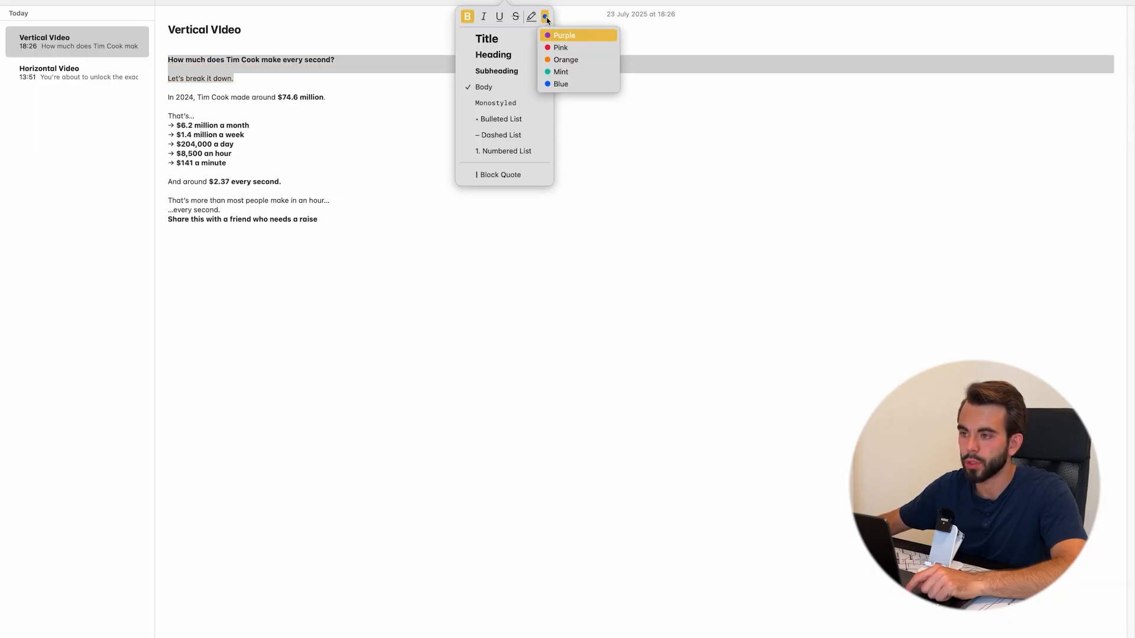
click(560, 84)
Highlight the line "In 2024, Tim Cook made around $74.6 million." in orange.
click(334, 106)
drag(240, 76, 155, 57)
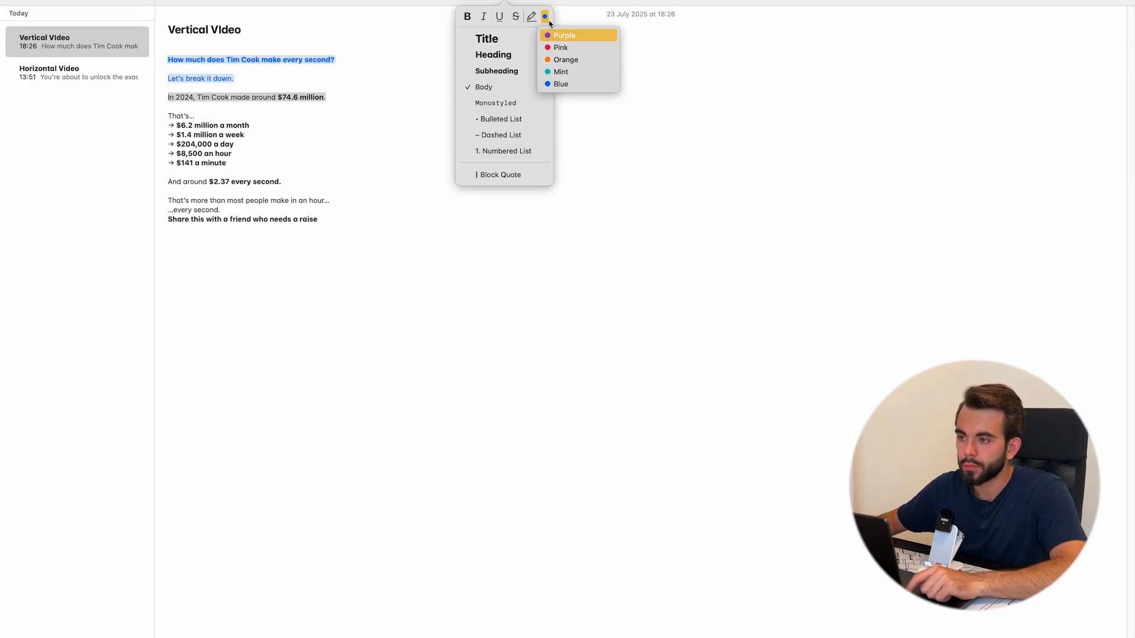
click(565, 59)
Highlight the month-to-minute earnings list in purple, the $2.37 line in mint, and the "more than most people make" lines in purple.
drag(232, 164, 152, 114)
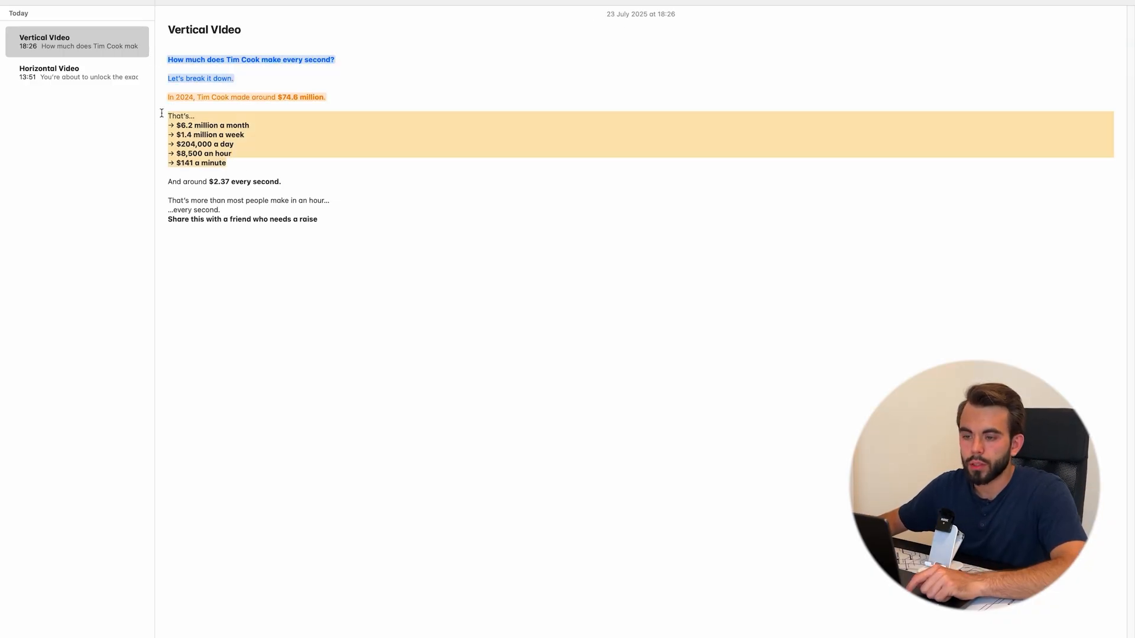
click(508, 2)
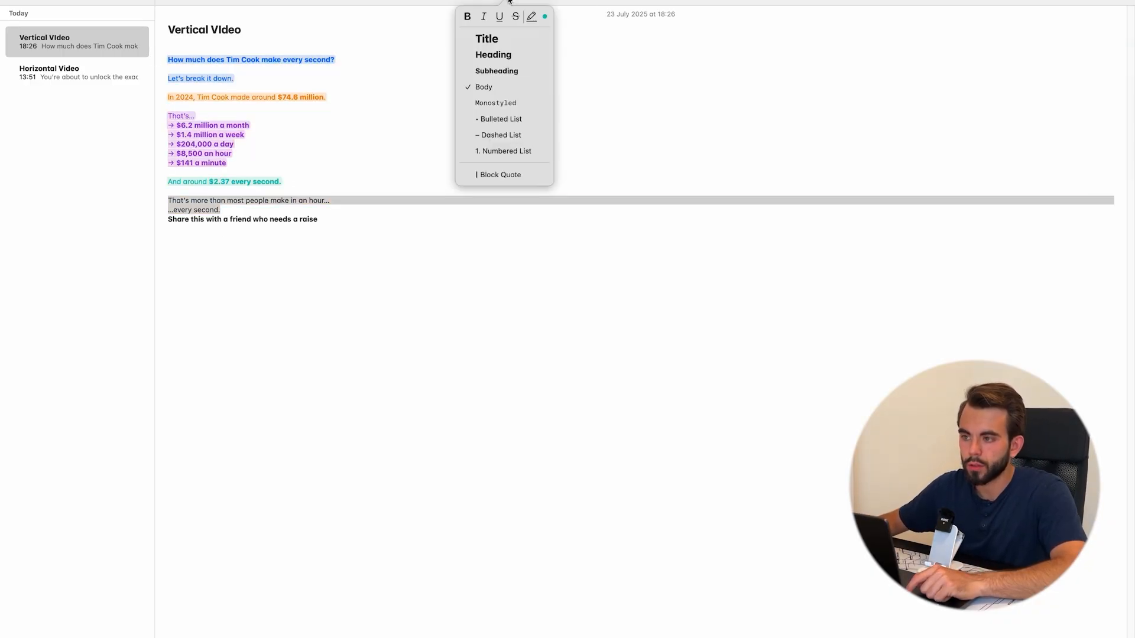
click(544, 17)
click(567, 24)
Highlight "Share this with a friend who needs a raise" in blue and remove the blank line above "Let's break it down.".
drag(319, 220, 166, 220)
click(508, 2)
click(544, 16)
click(568, 86)
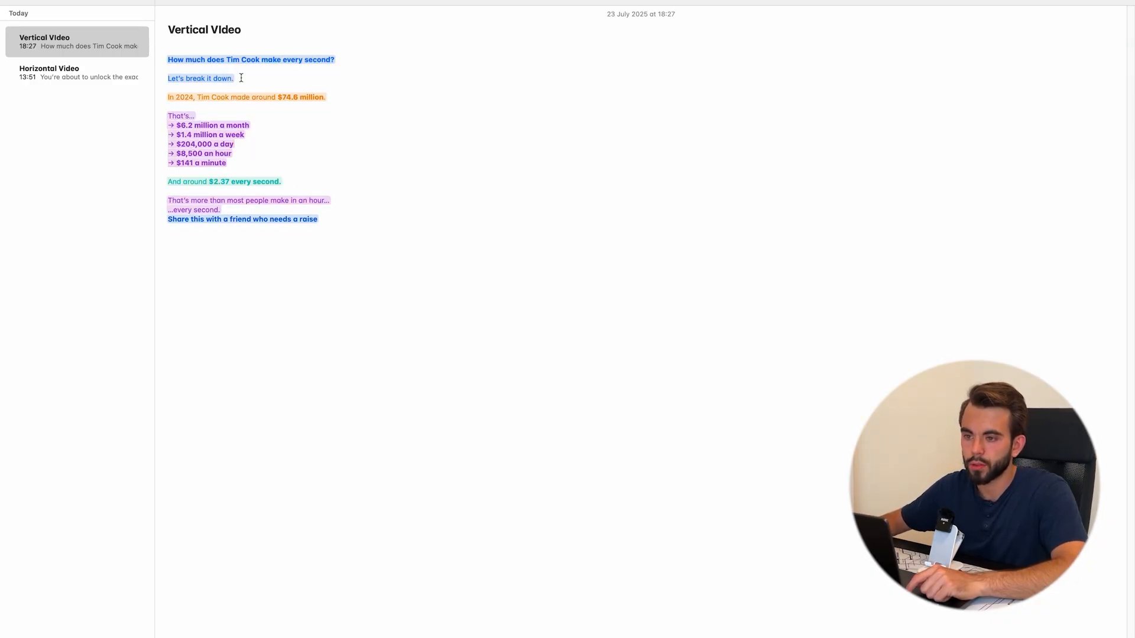
click(238, 69)
key(BackSpace)
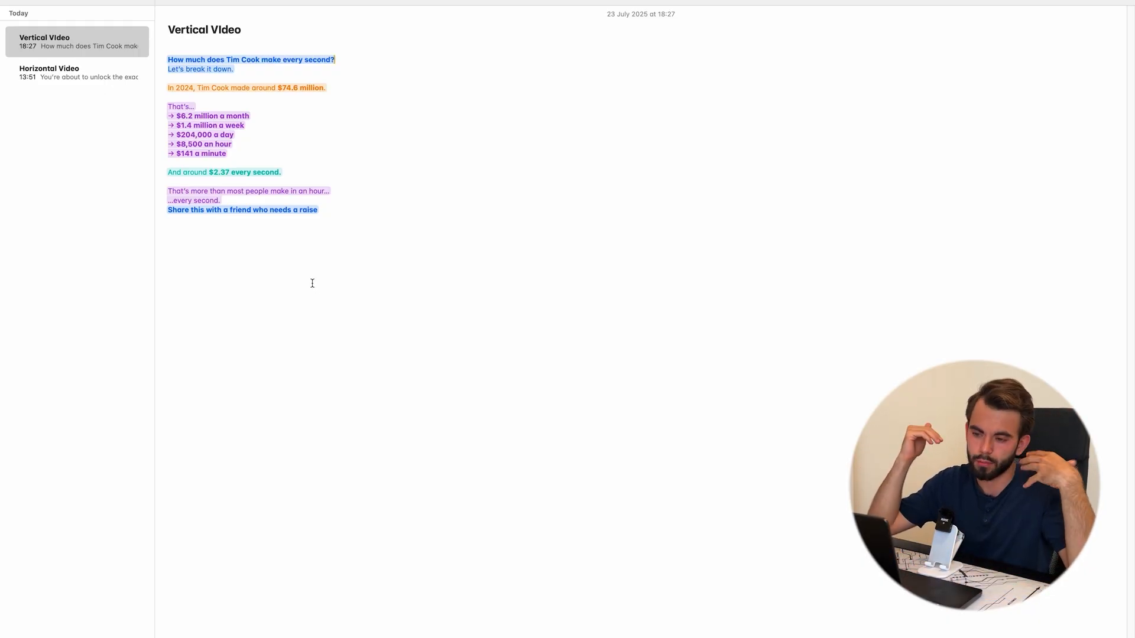
Copy the Finder, iMessage, notification banner, app icon, calendar and Apple Music ideas from ChatGPT into the note below the script.
key(alt+space)
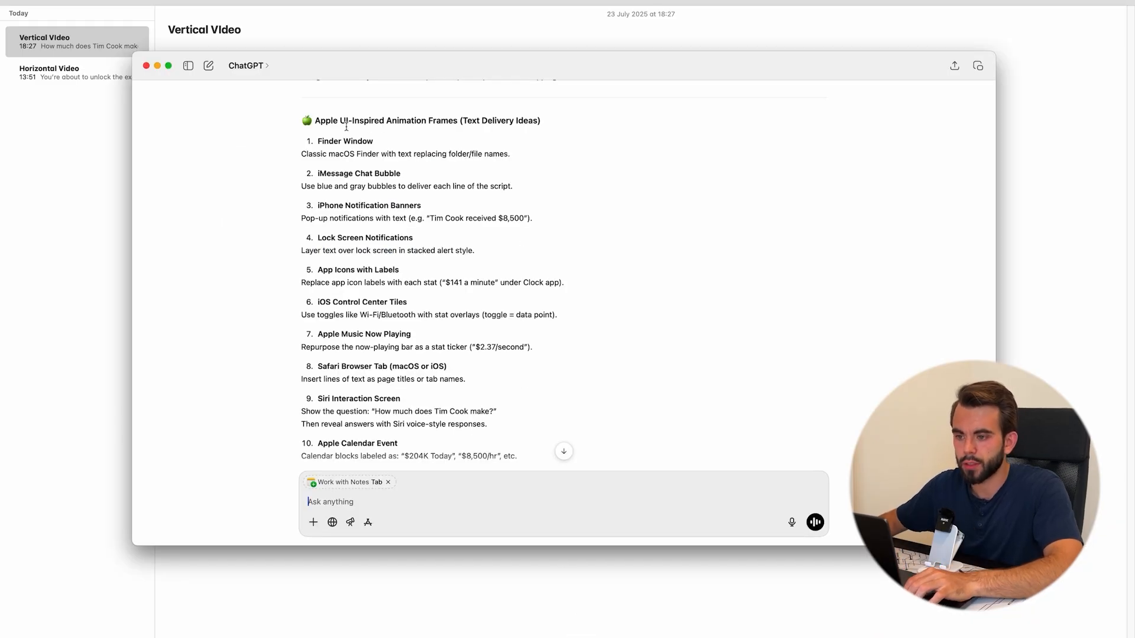
scroll(418, 336, down, 2)
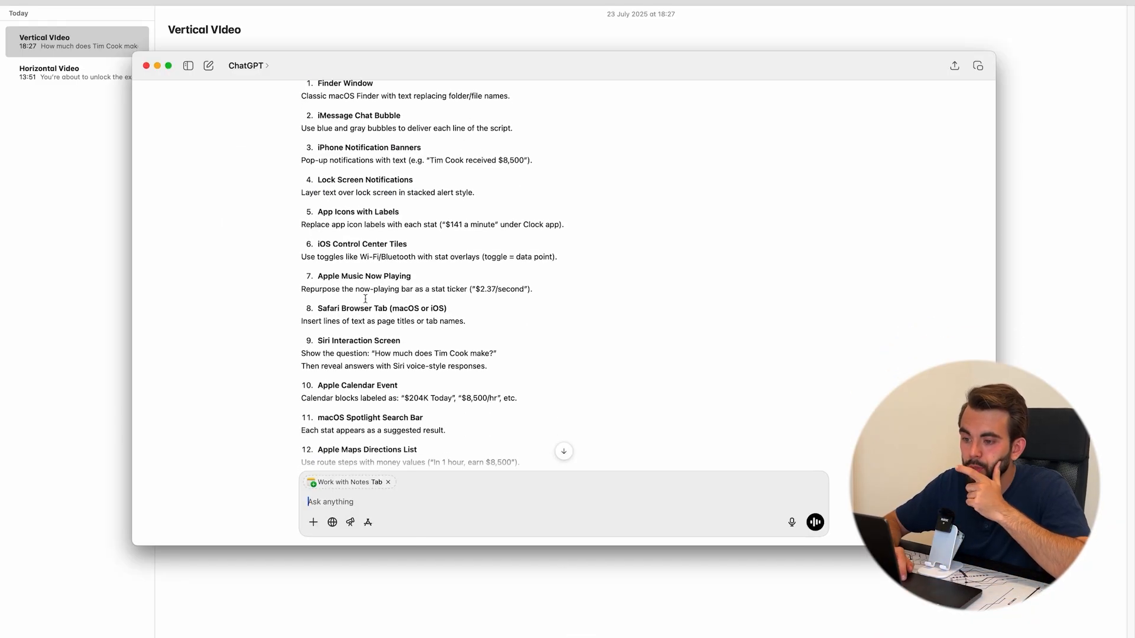
drag(319, 276, 412, 276)
scroll(413, 302, down, 5)
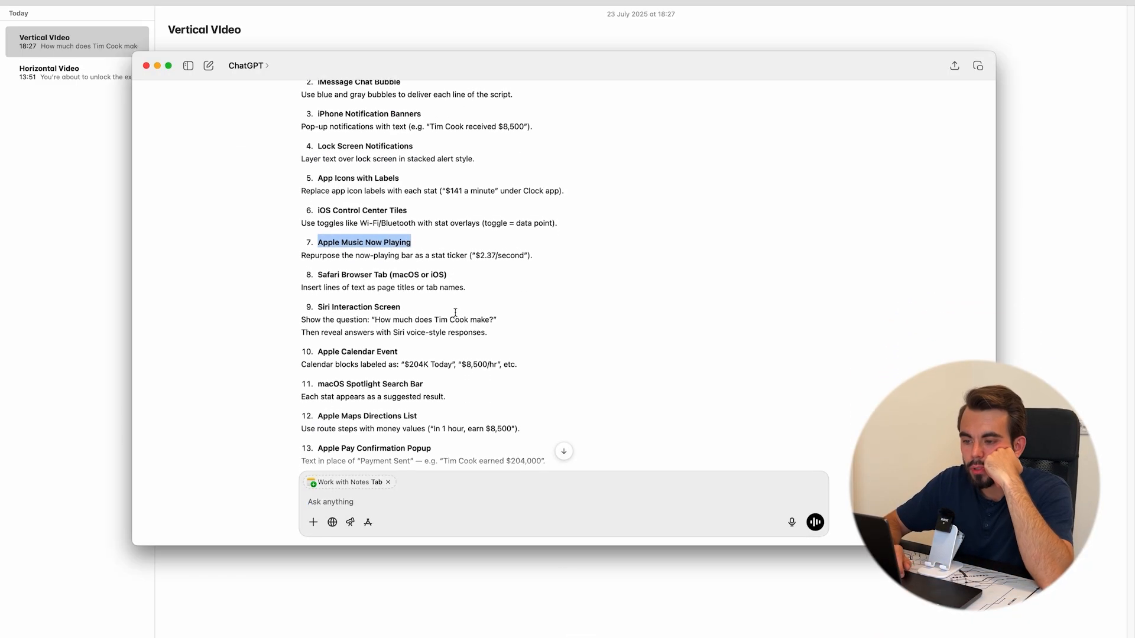
scroll(381, 310, up, 8)
drag(318, 167, 400, 170)
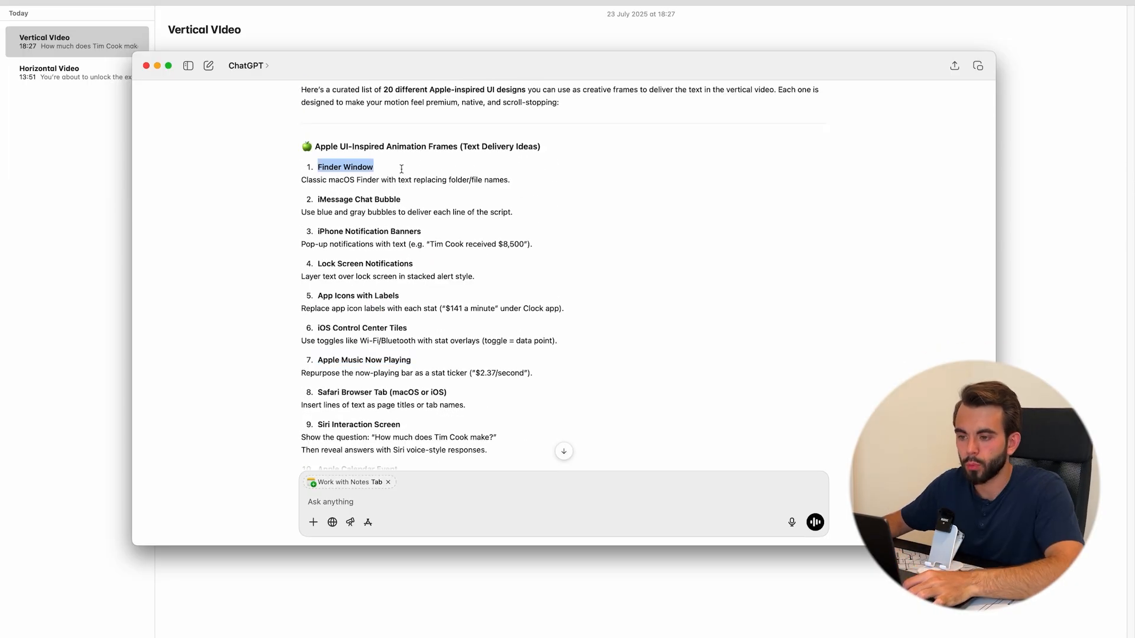
drag(511, 180, 300, 171)
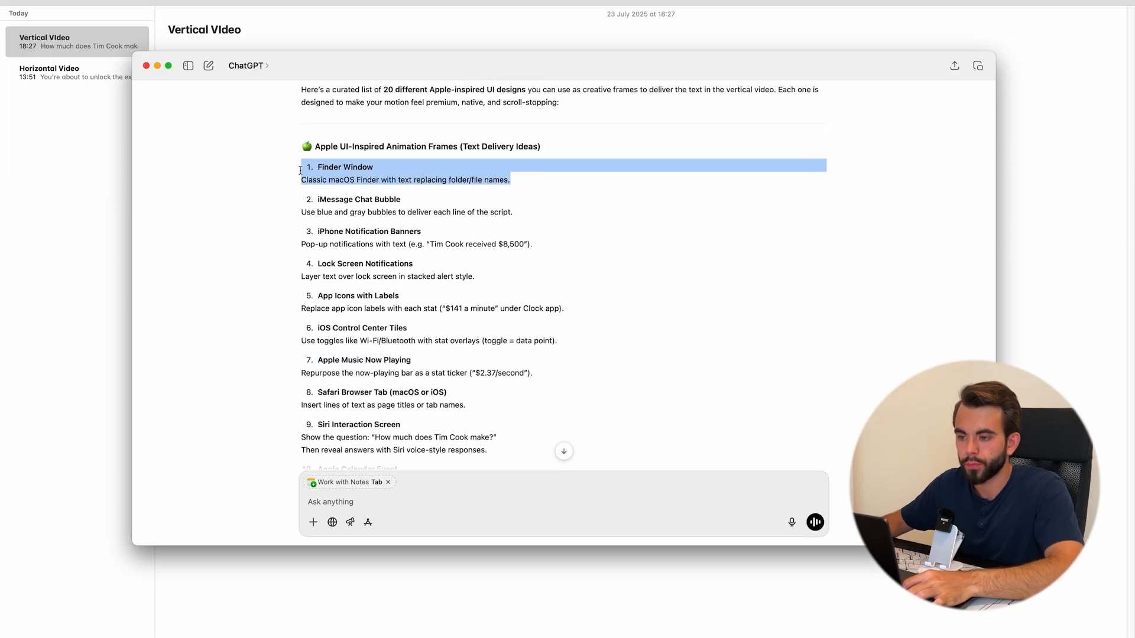
key(super+Tab)
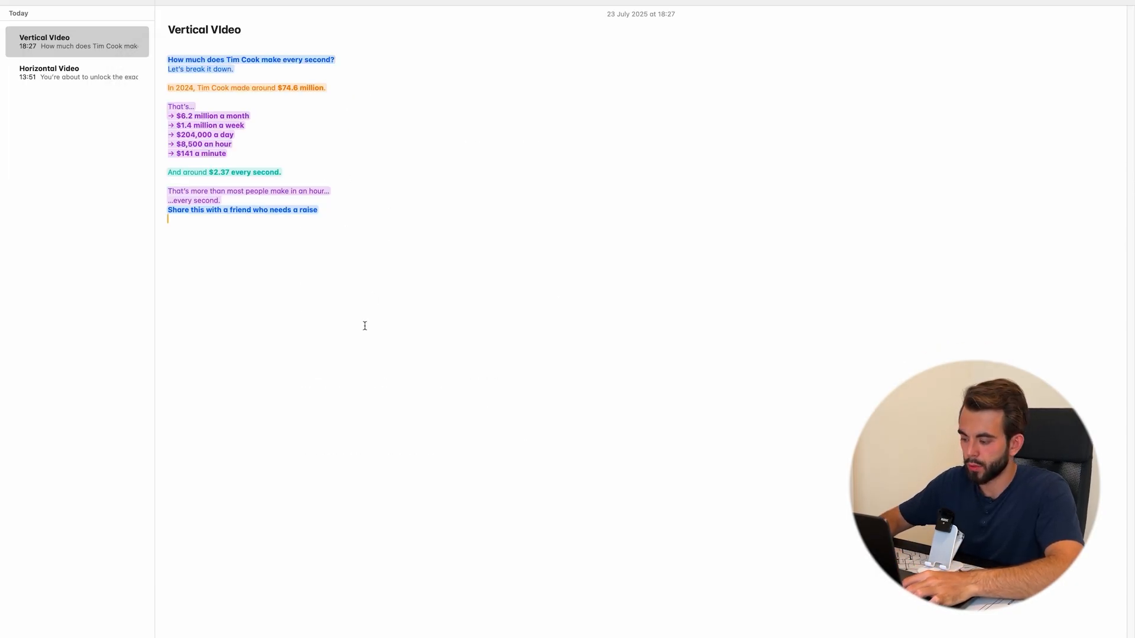
key(super+Tab)
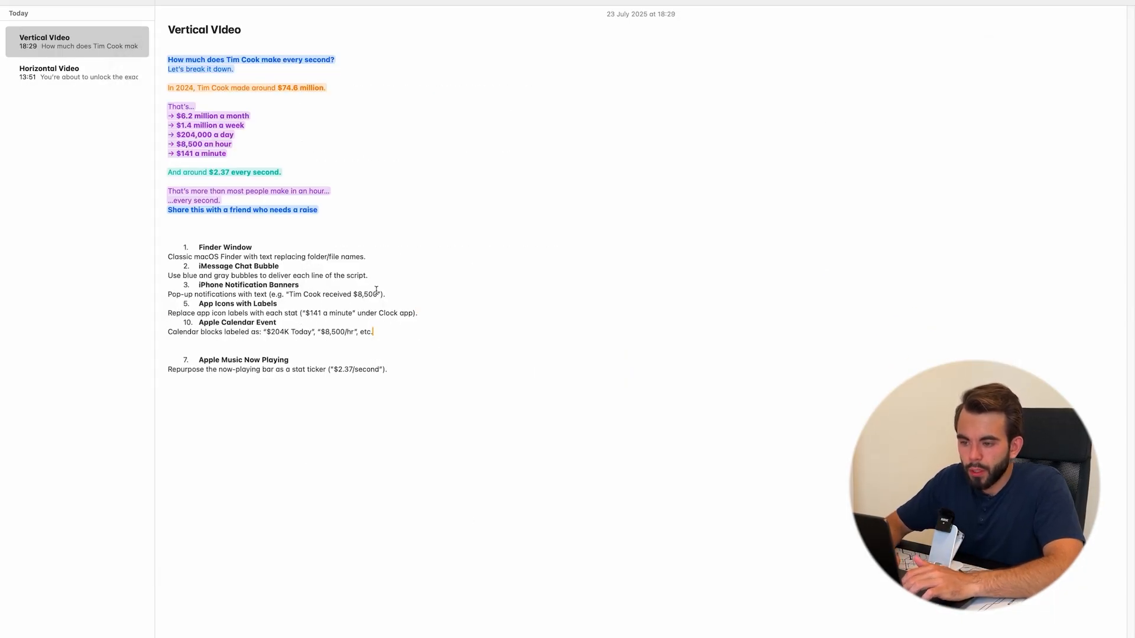
Compare the notification banner idea with the earnings list, then remove the blank lines above the Apple Music Now Playing idea.
drag(398, 297, 155, 287)
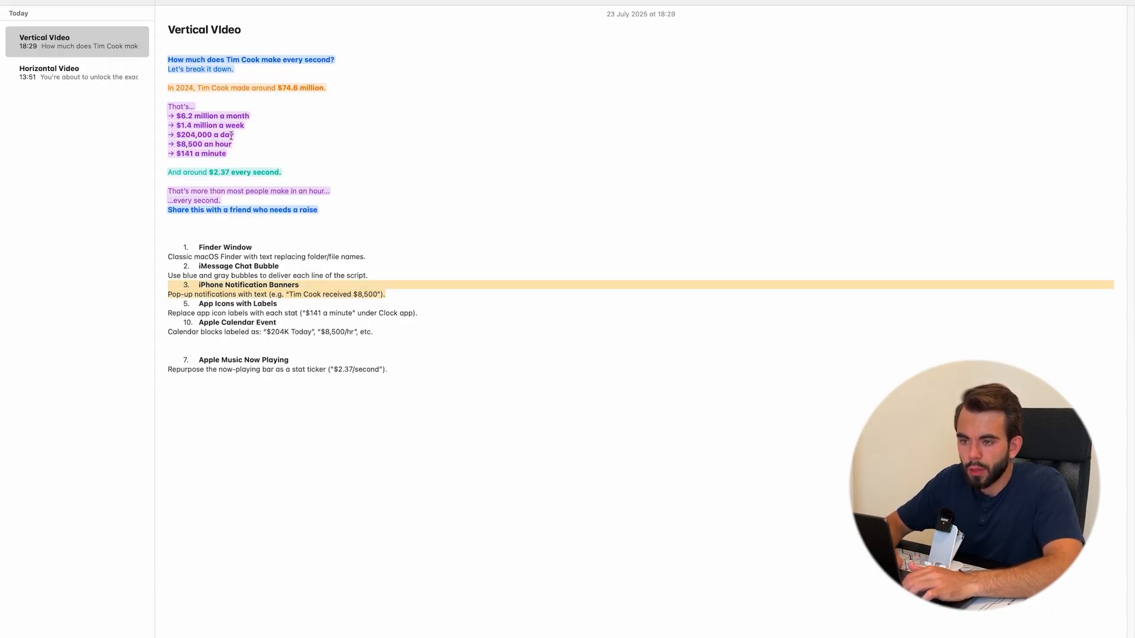
drag(234, 150, 163, 103)
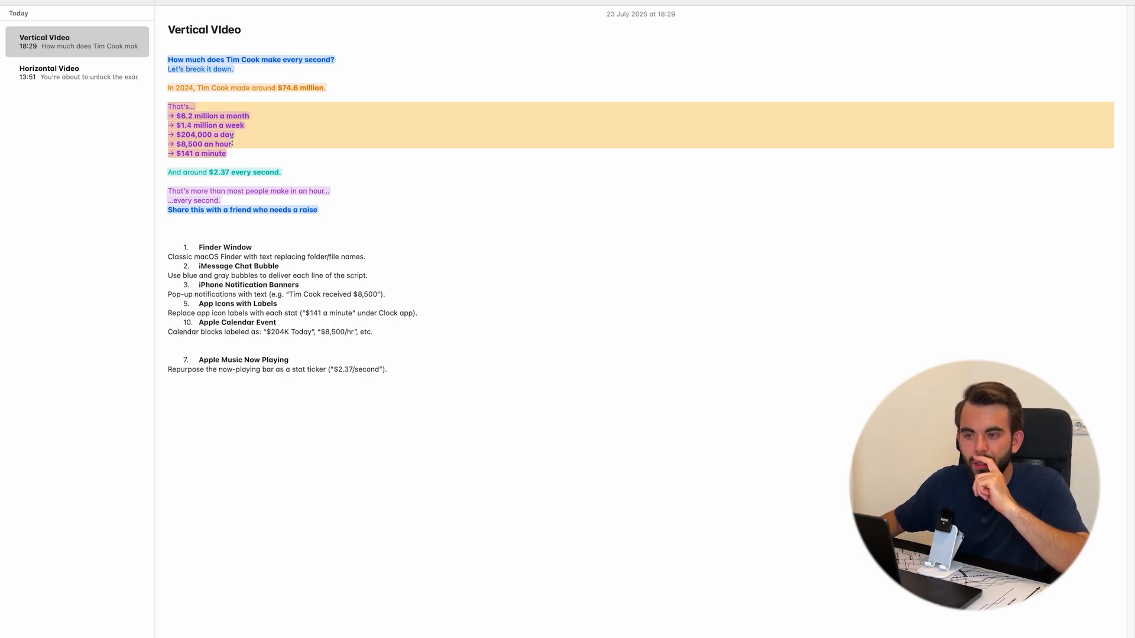
click(221, 349)
key(BackSpace)
key(BackSpace)
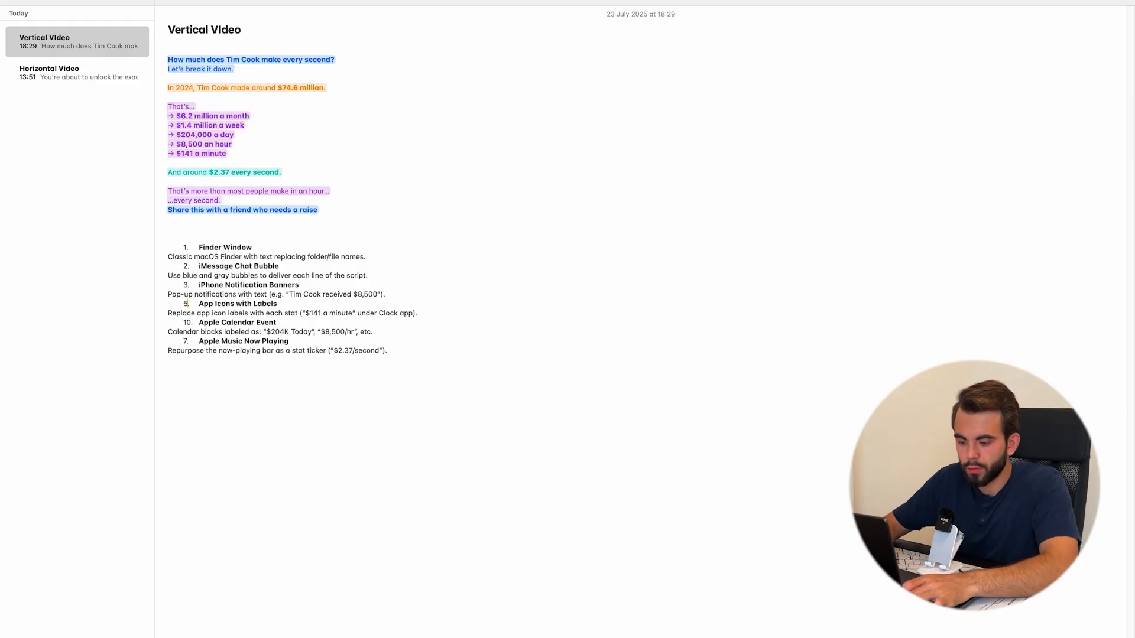
Renumber App Icons with Labels, Apple Calendar Event and Apple Music Now Playing as 4, 5 and 6.
key(BackSpace)
text(6.)
drag(392, 358, 186, 246)
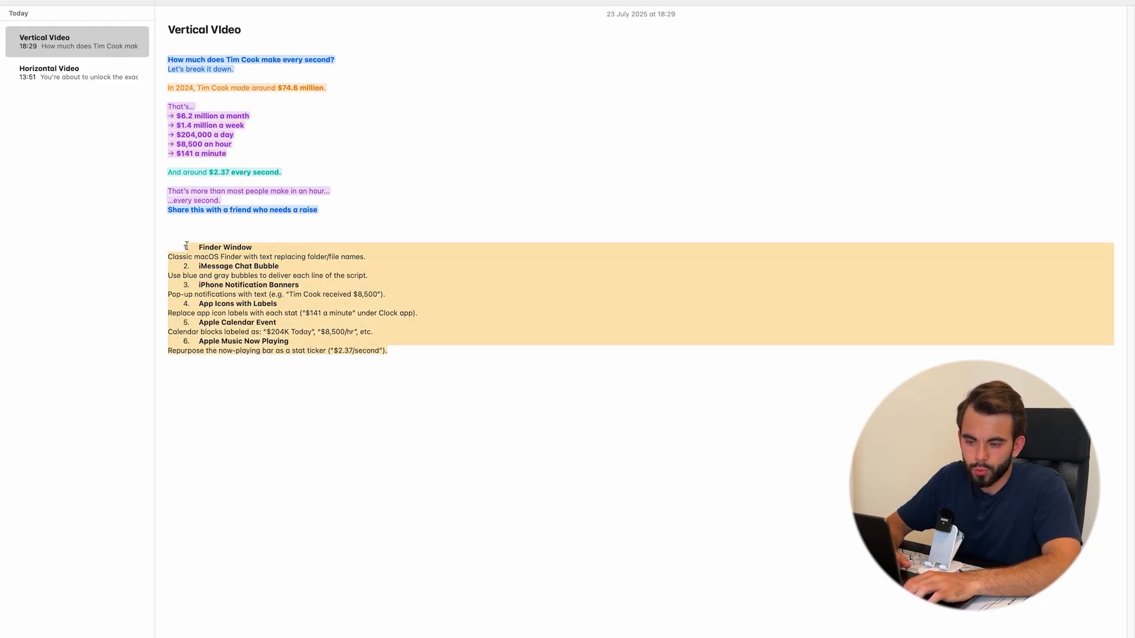
click(417, 370)
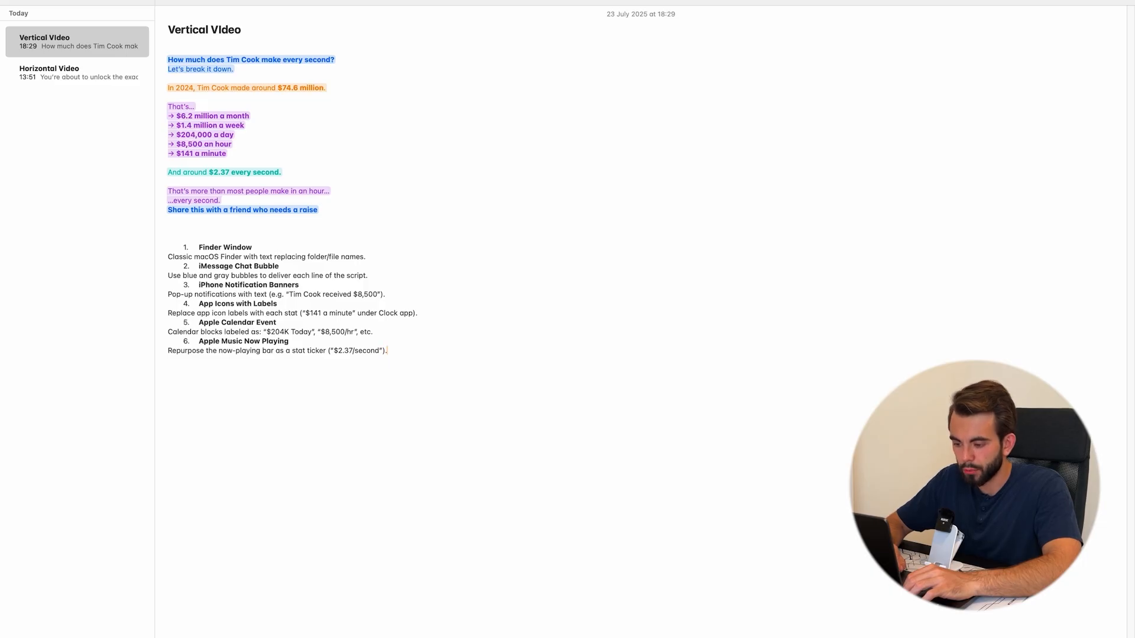
Copy "Finder Window" from the first idea, switch to Figma and search the Community for it.
drag(251, 247, 199, 247)
key(super+c)
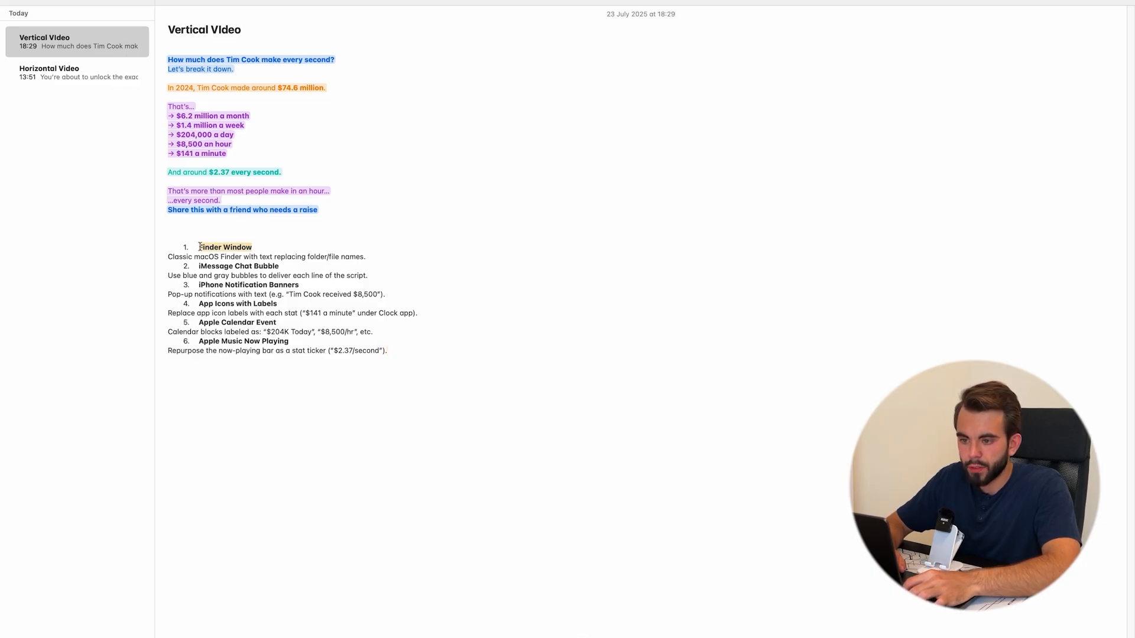
key(super+Tab)
click(802, 74)
key(super+v)
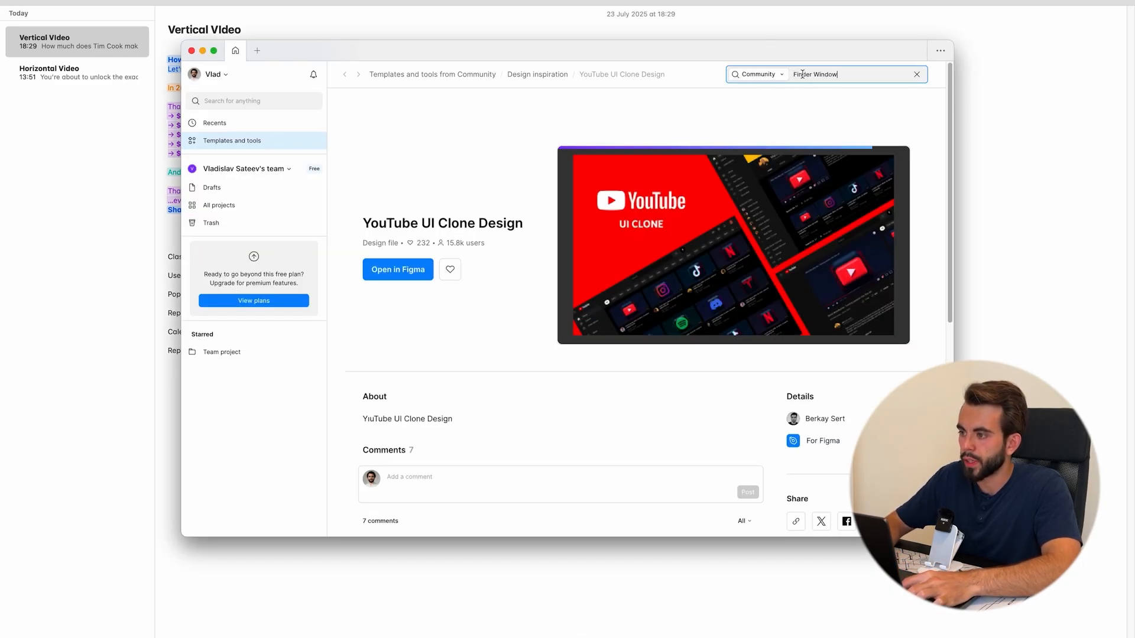
key(Return)
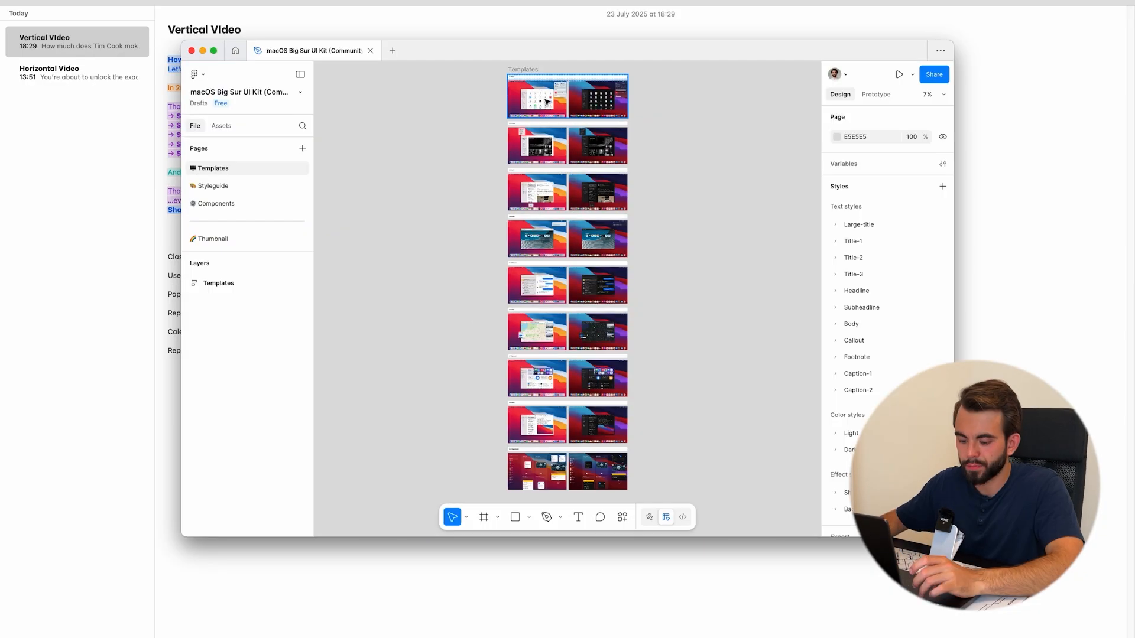
Select the light-mode Finder window frame in the first template of the macOS Big Sur UI Kit.
scroll(545, 102, up, 15)
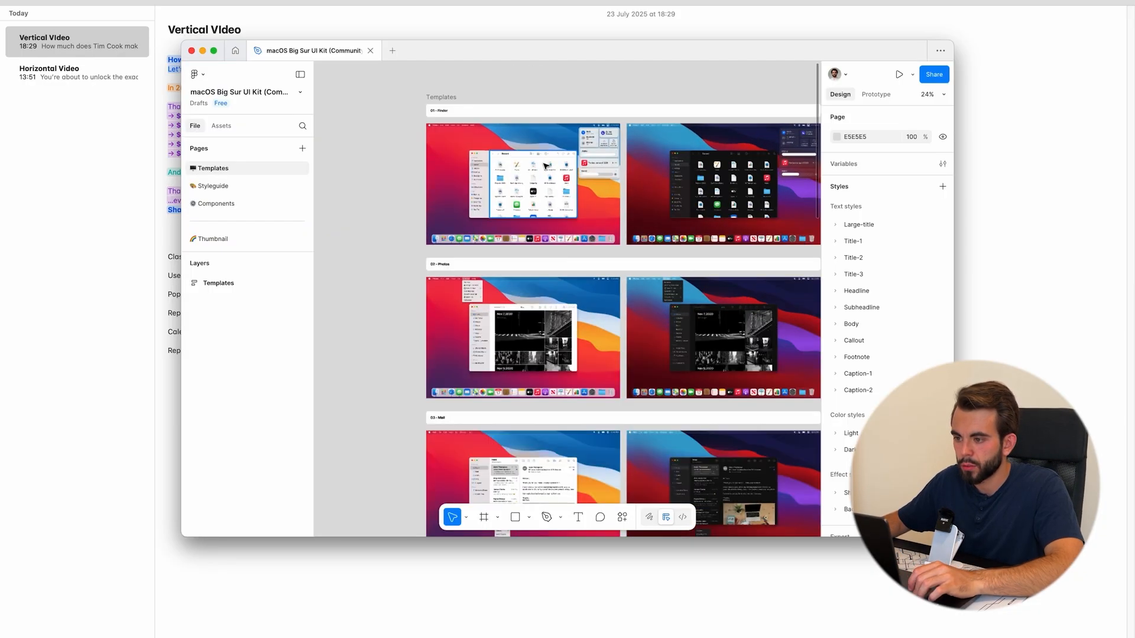
scroll(575, 179, down, 5)
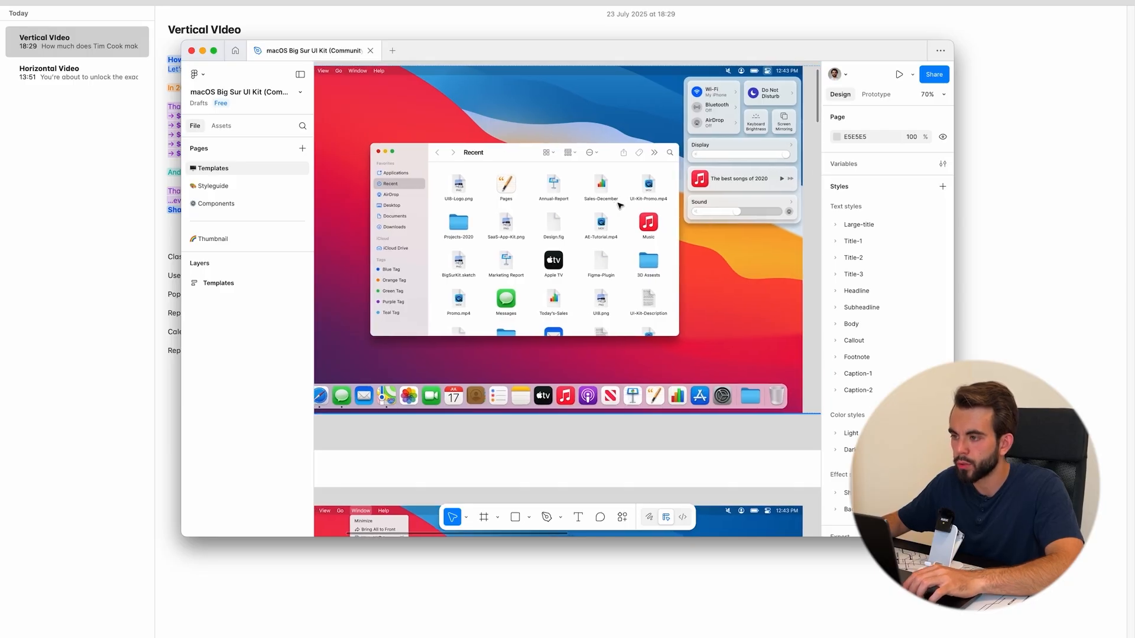
click(506, 236)
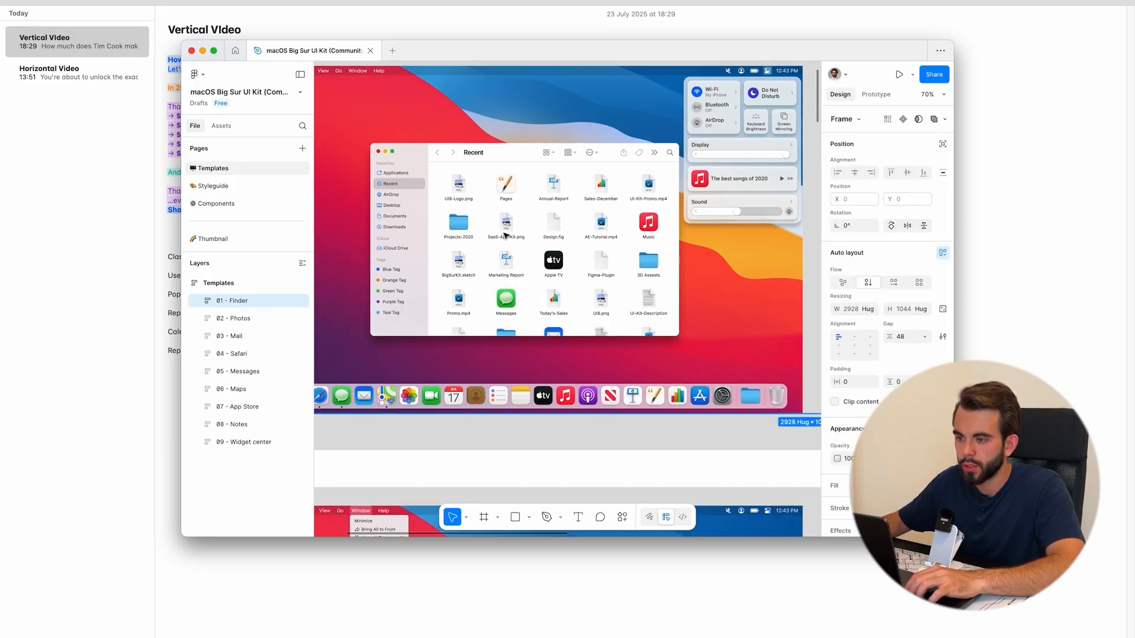
scroll(509, 260, down, 3)
click(479, 303)
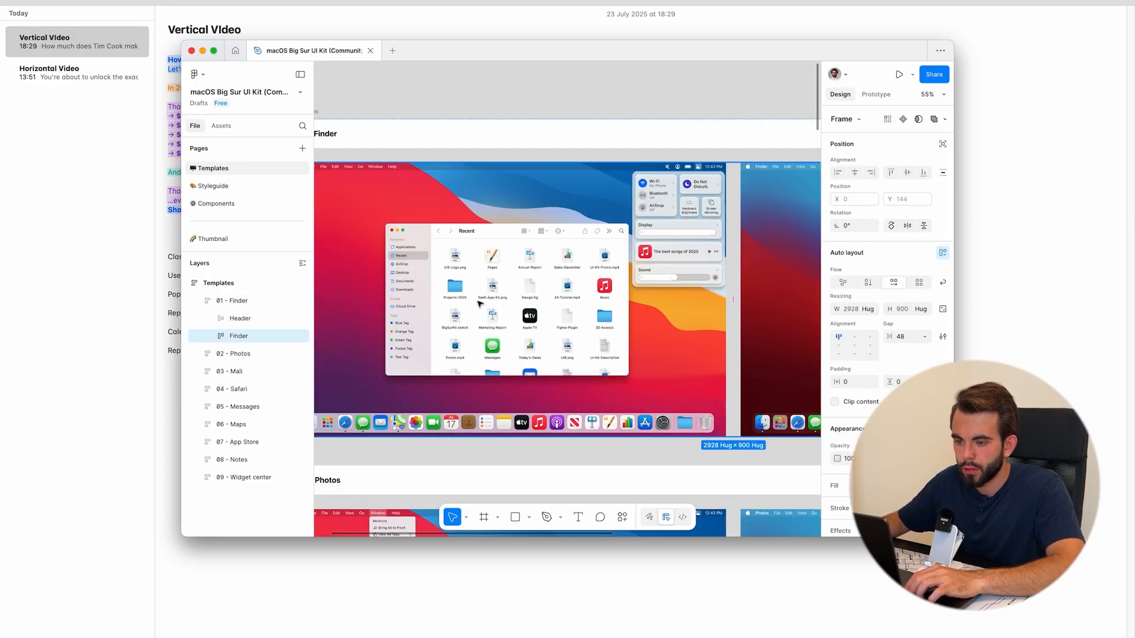
drag(517, 296, 476, 315)
double_click(486, 295)
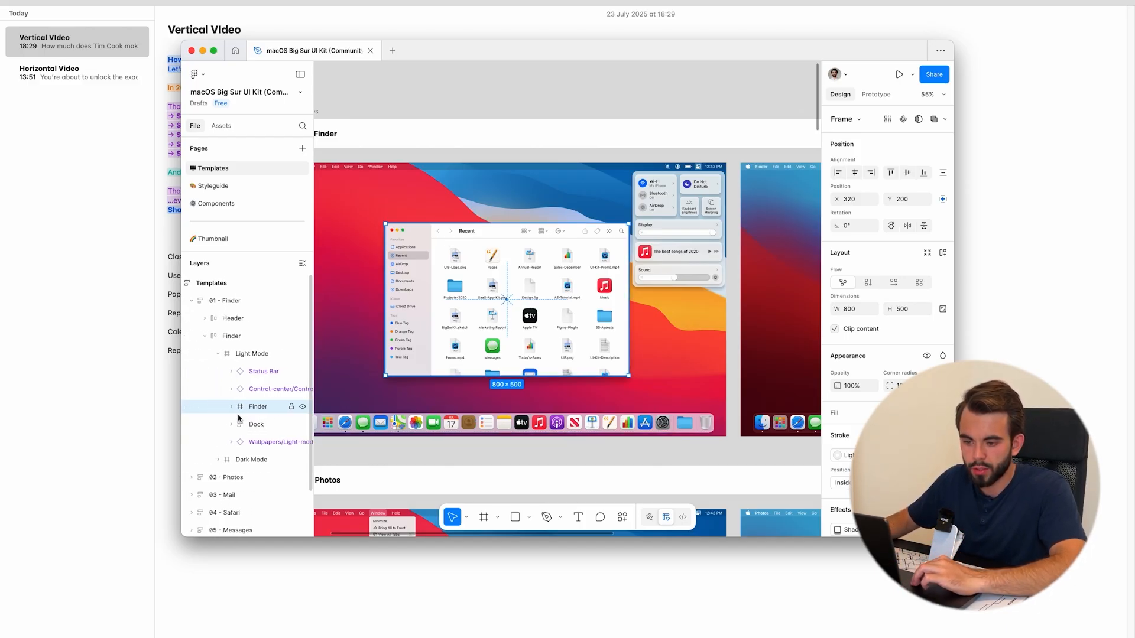
Toggle the visibility of the Finder, 01 - Finder and Header layers to check which elements each one contains.
click(302, 408)
click(302, 408)
scroll(303, 412, right, 3)
click(296, 407)
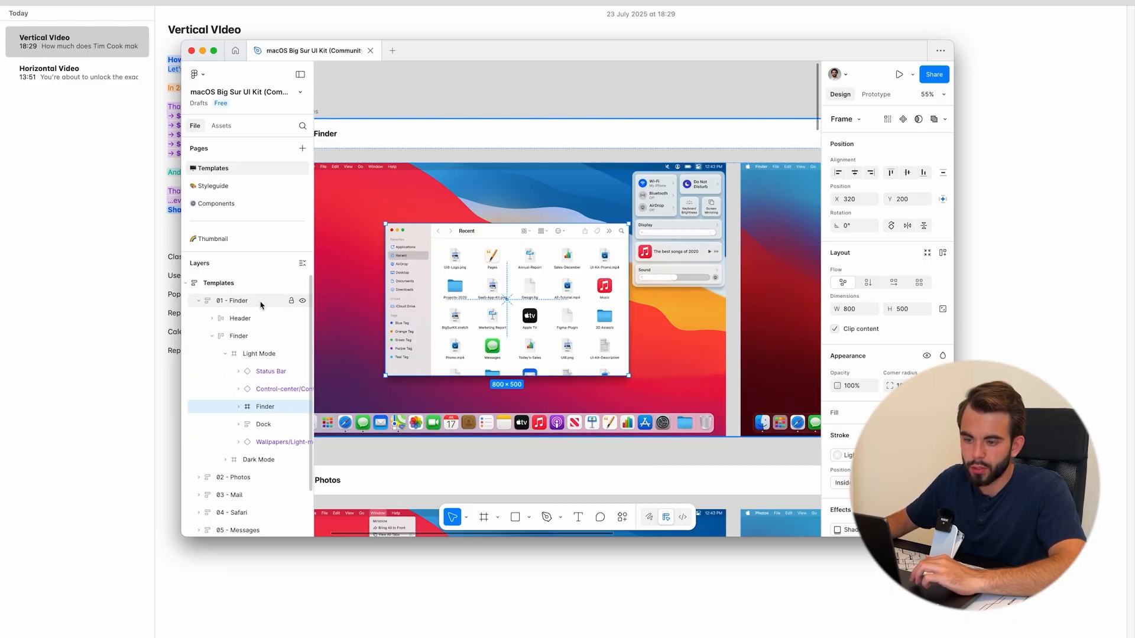
click(302, 303)
click(302, 303)
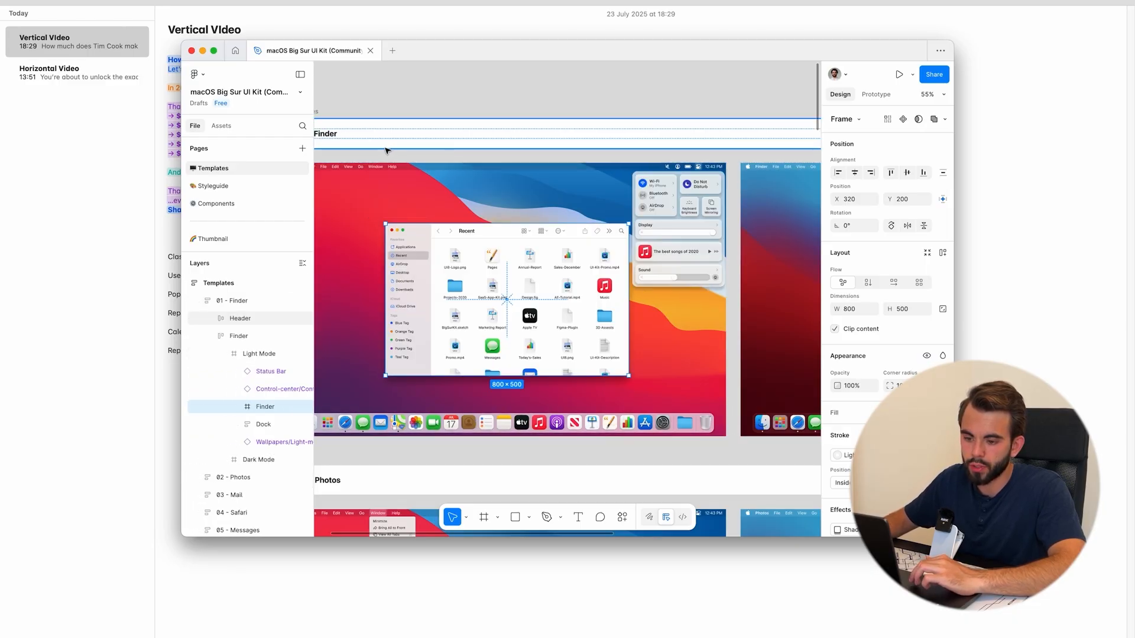
click(302, 318)
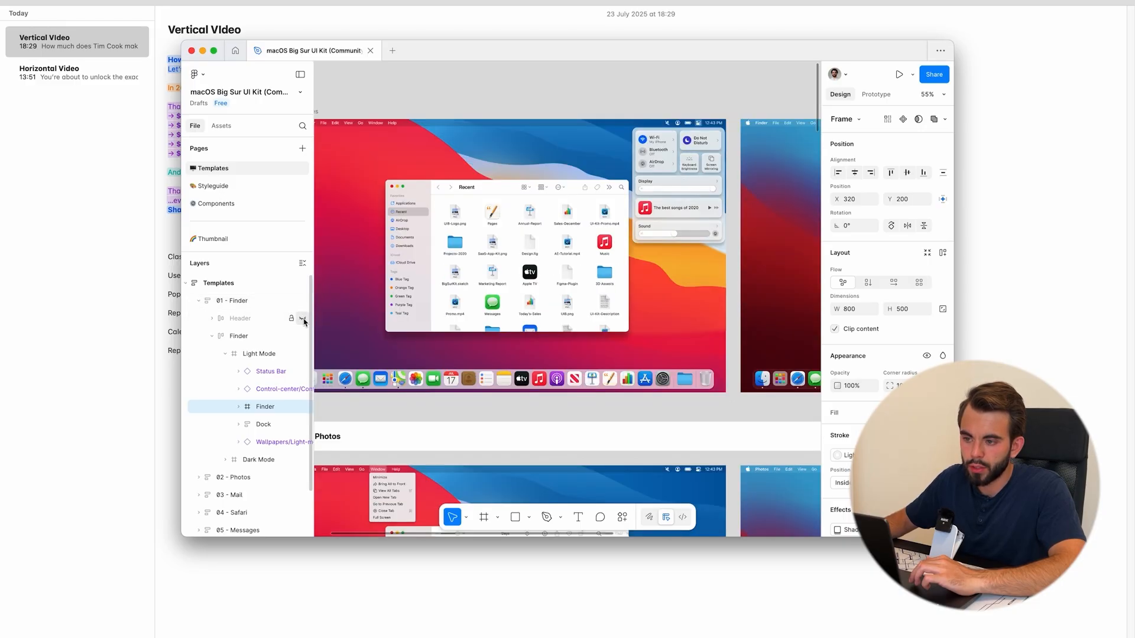
click(302, 319)
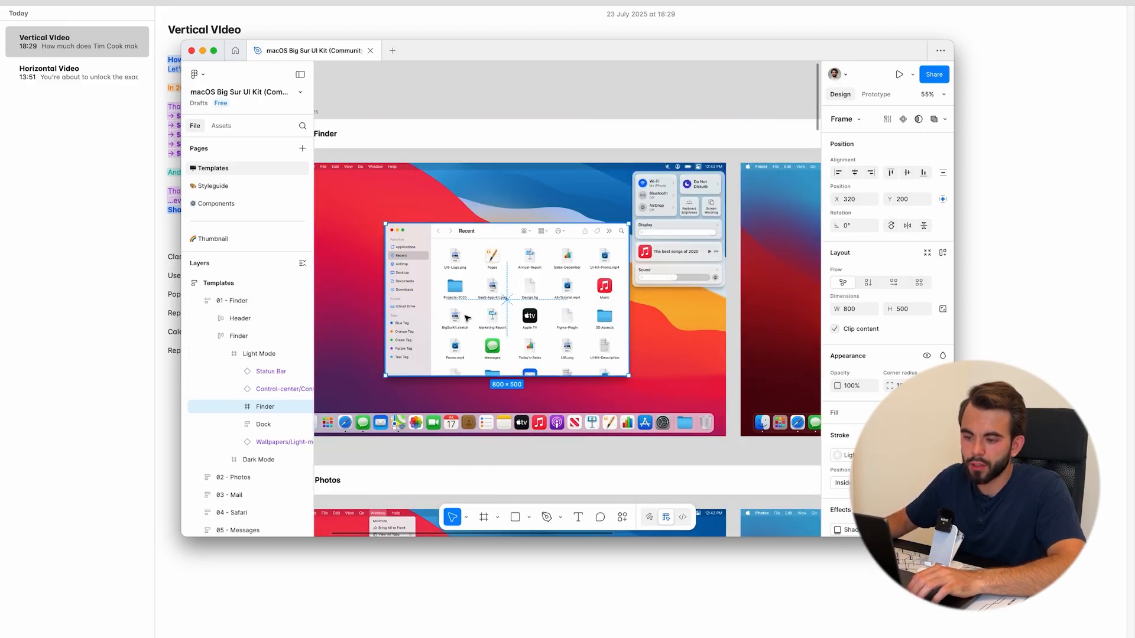
Copy the selected Finder window frame as SVG.
right_click(522, 318)
mouse_move(562, 174)
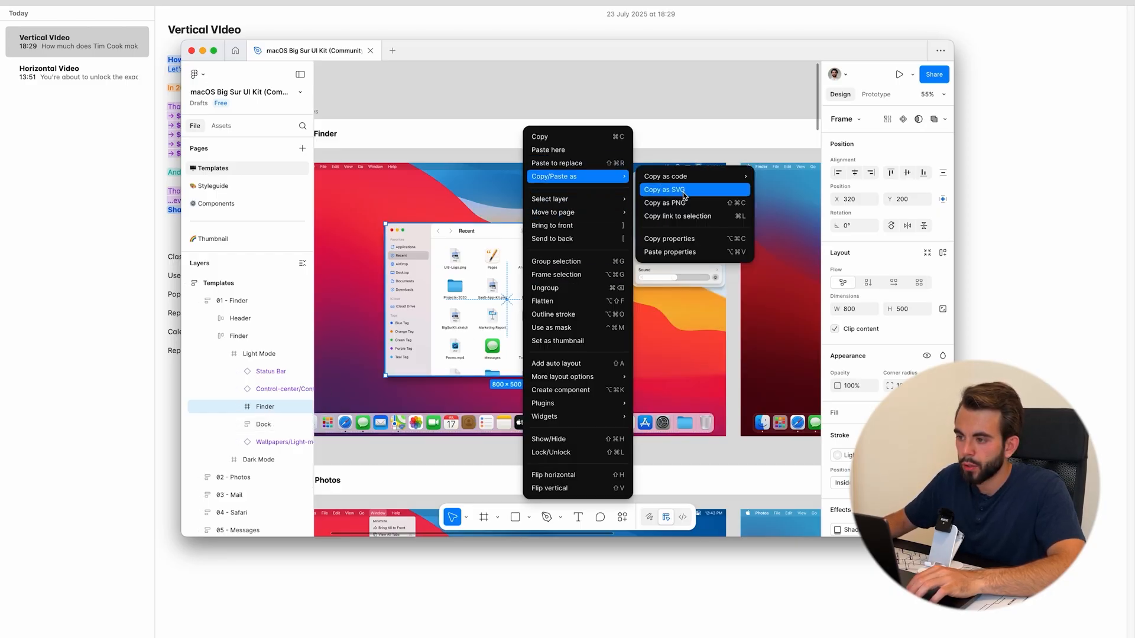
click(683, 193)
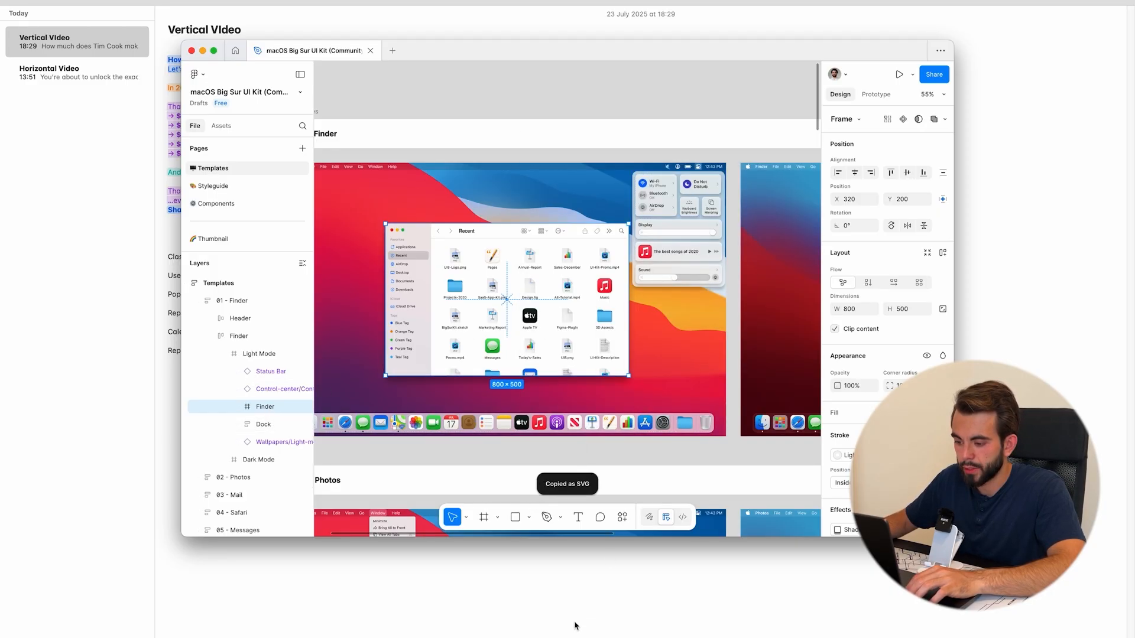
Create a 1920 x 1080 px Web-Large document in Illustrator and paste the Finder window, enlarged to fill most of the artboard.
click(555, 636)
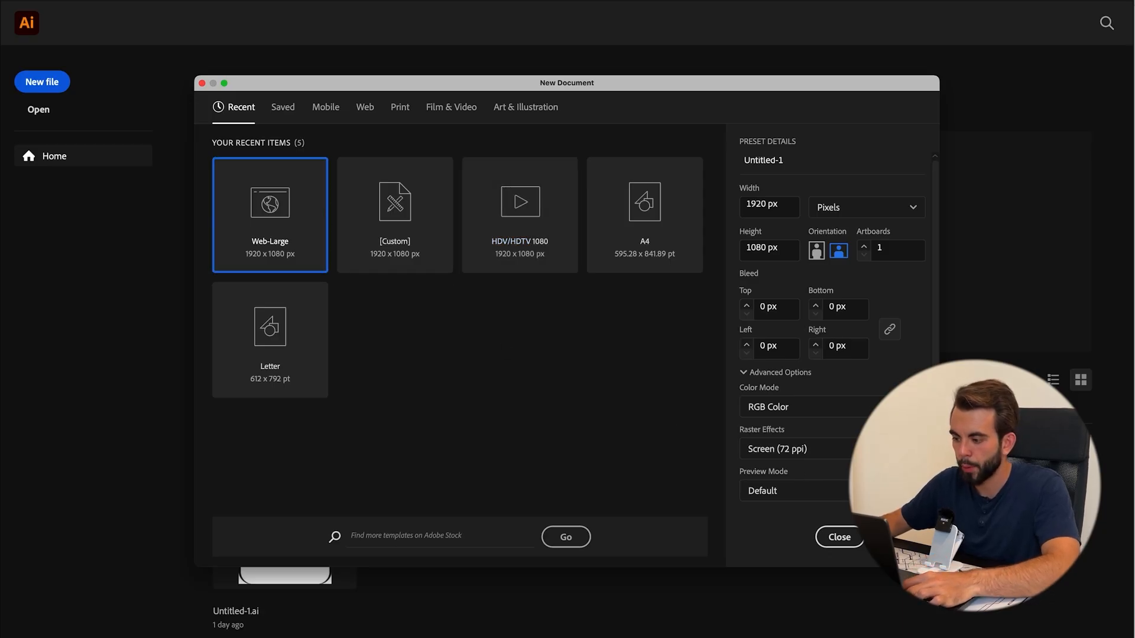
key(Return)
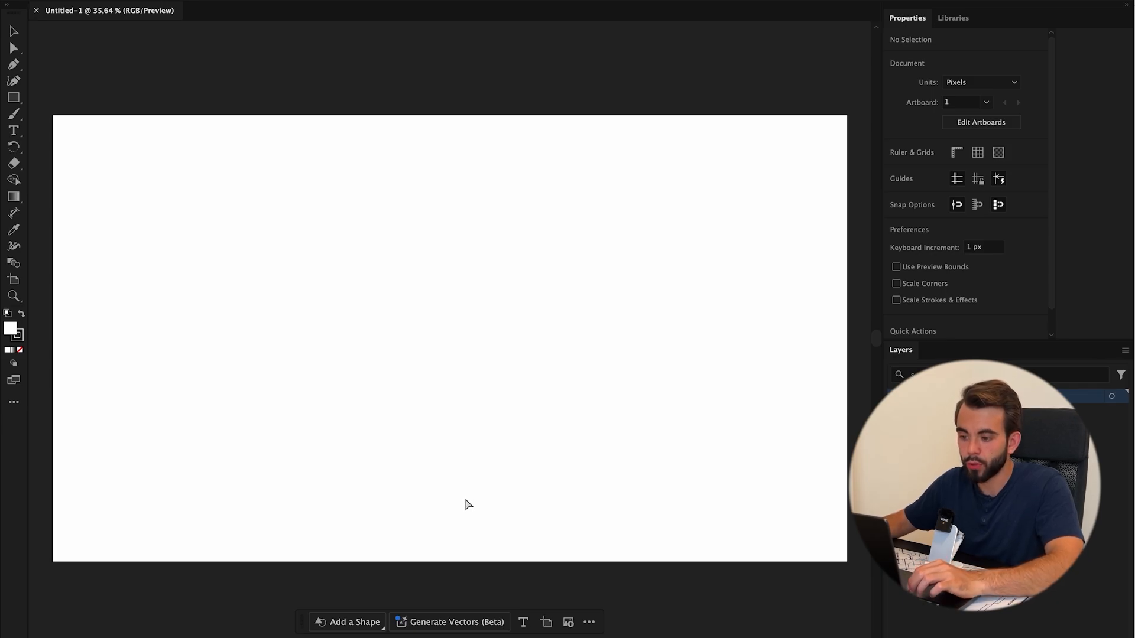
key(super+v)
drag(635, 250, 776, 162)
Select all elements inside the nested groups of Layer 1 and move them out of the groups directly into Layer 1.
click(926, 396)
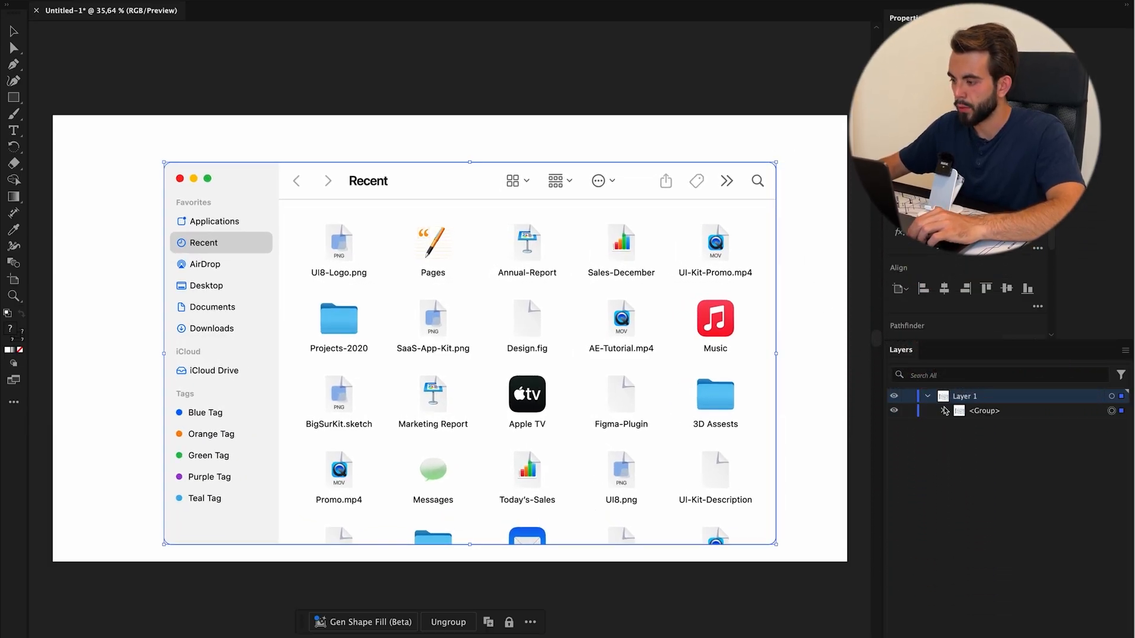
click(974, 454)
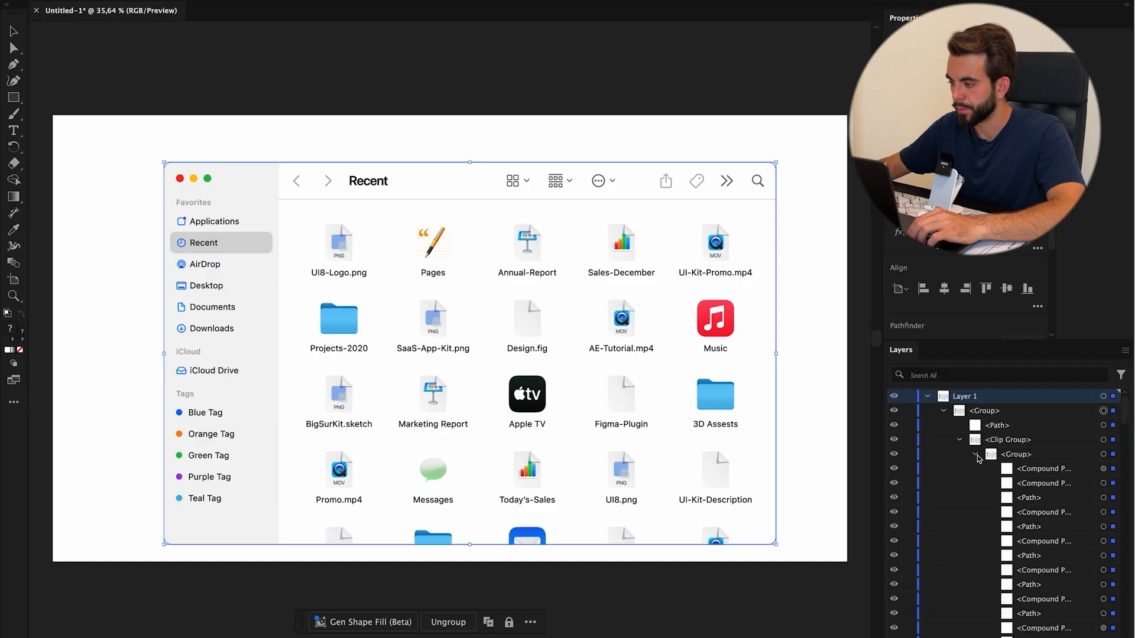
scroll(1028, 508, down, 5)
scroll(1042, 530, down, 10)
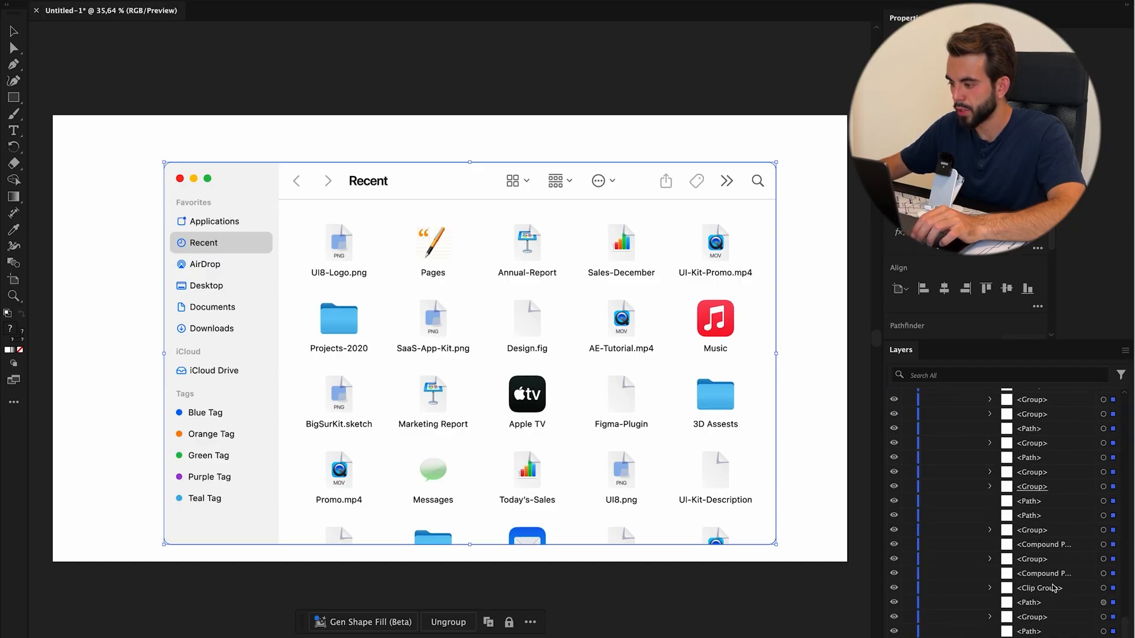
shift+click(1052, 633)
scroll(1053, 605, up, 8)
scroll(1053, 604, up, 5)
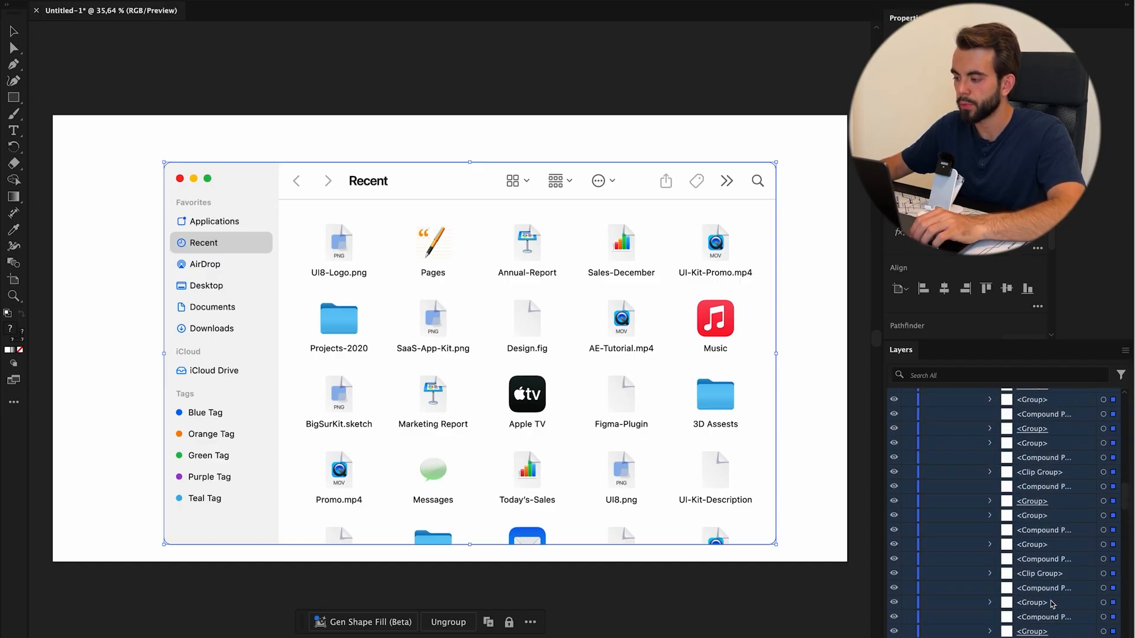
drag(1047, 482, 941, 423)
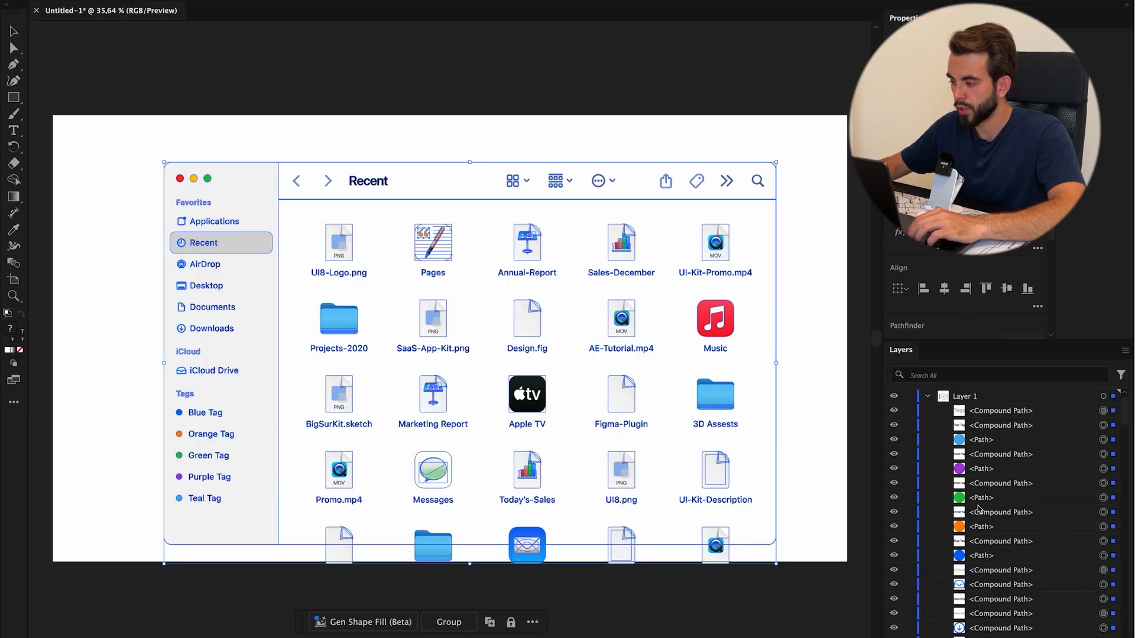
Delete the partial row of icons that overhangs the lower edge of the Finder window.
click(854, 524)
drag(434, 561, 346, 567)
drag(757, 612, 292, 554)
key(Delete)
click(345, 534)
key(Delete)
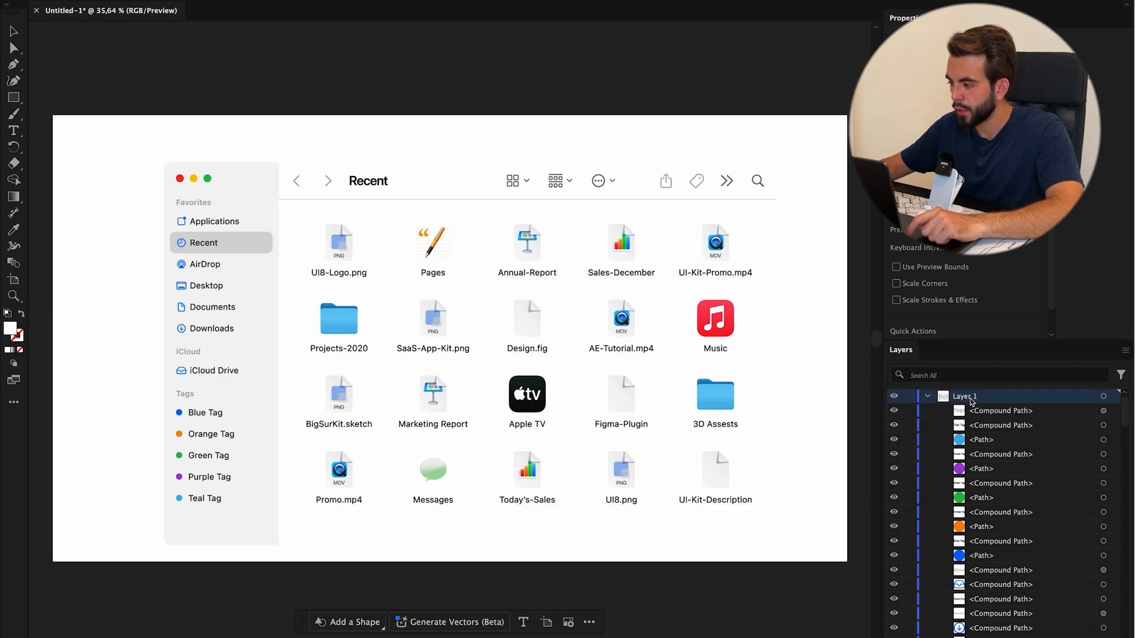
Release Layer 1's elements to layers in sequence and move all the resulting sublayers out to the top level.
click(1125, 351)
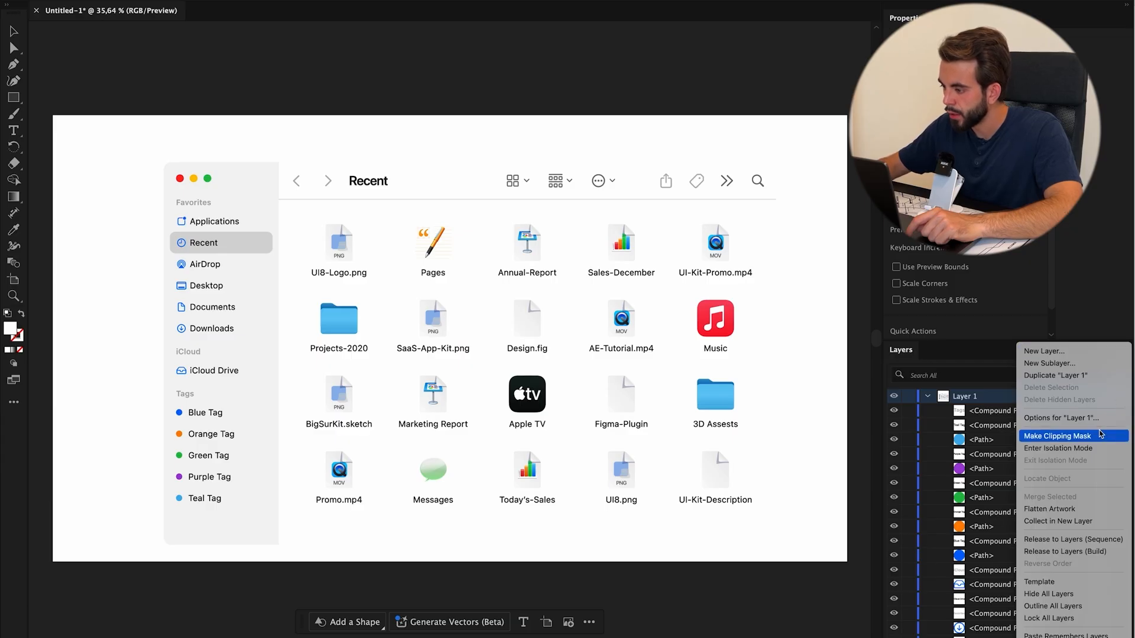
click(1073, 539)
scroll(985, 486, down, 10)
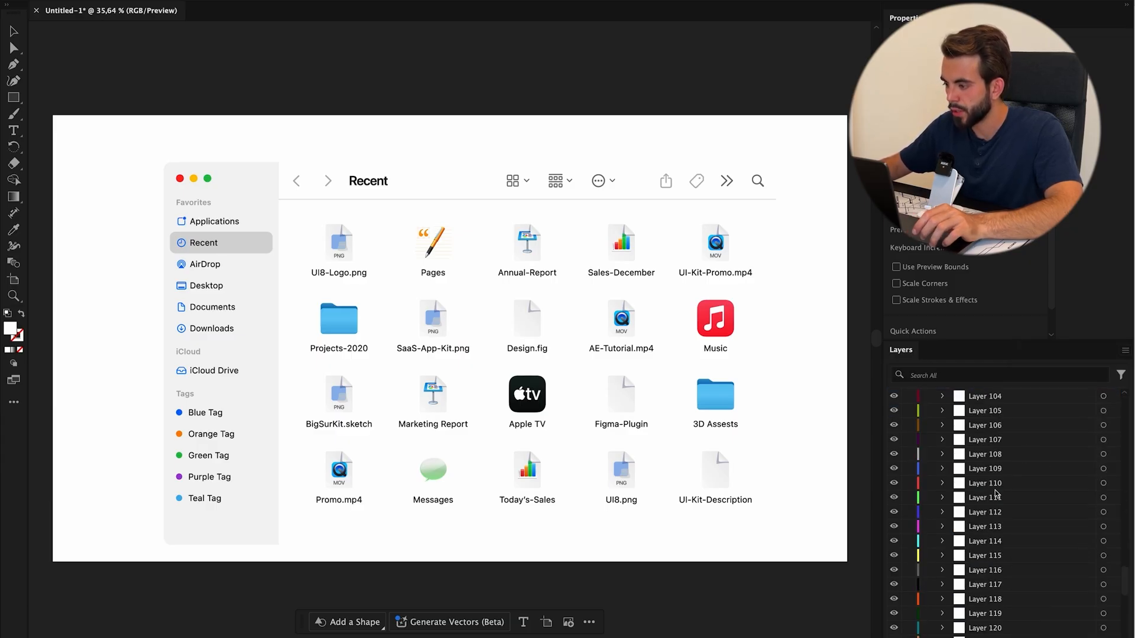
scroll(996, 494, down, 10)
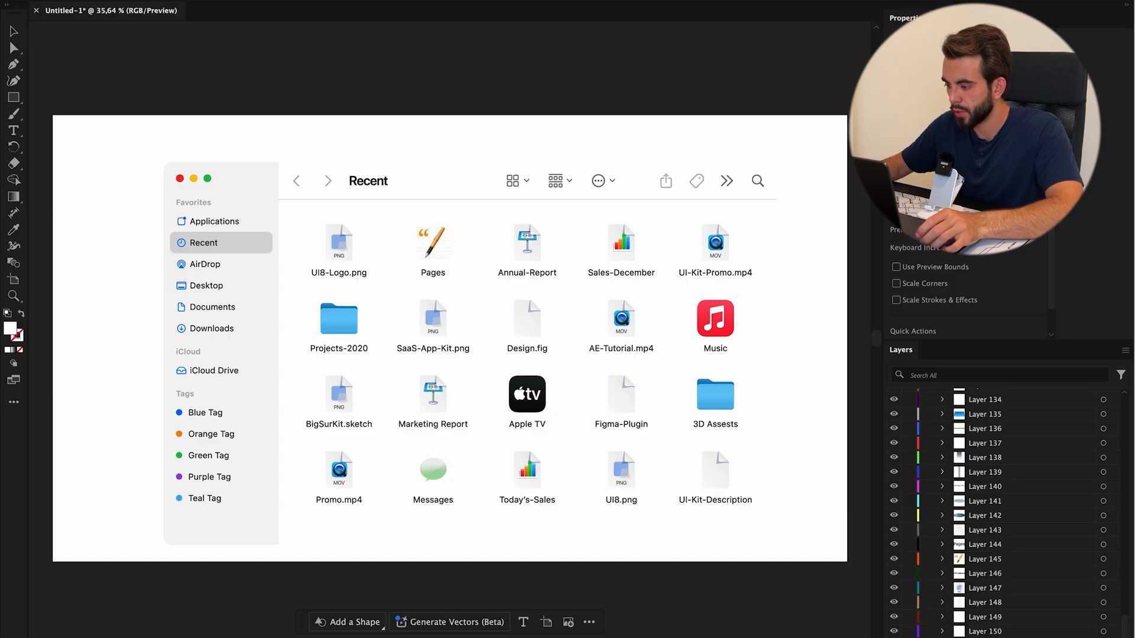
shift+click(999, 631)
scroll(1007, 570, up, 20)
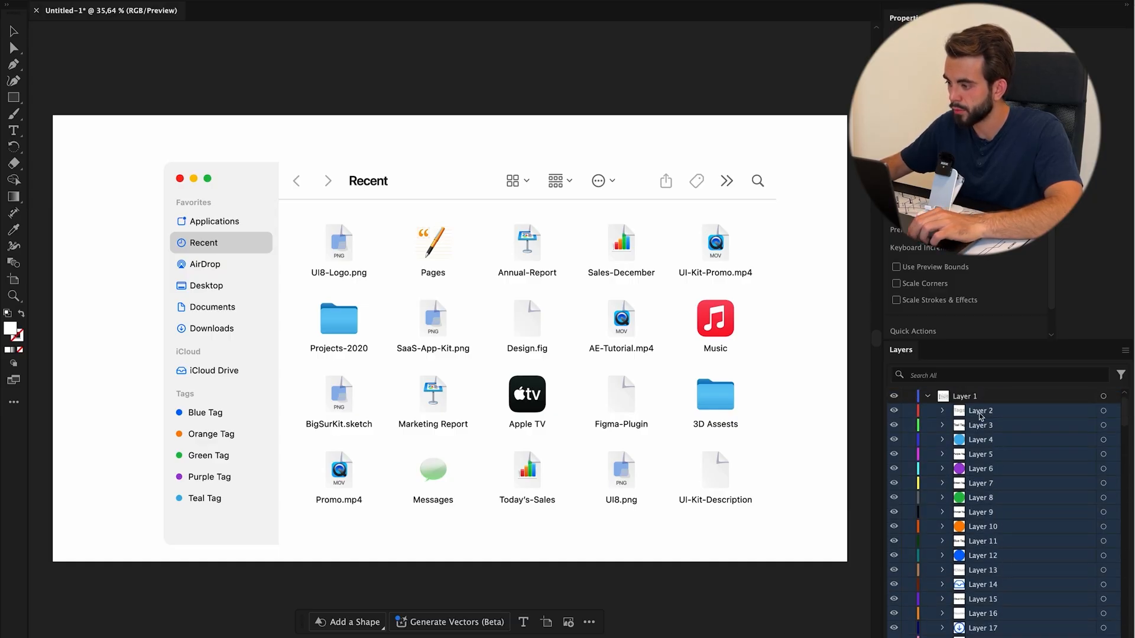
mouse_move(979, 416)
mouse_down()
mouse_move(978, 397)
mouse_move(975, 409)
mouse_up()
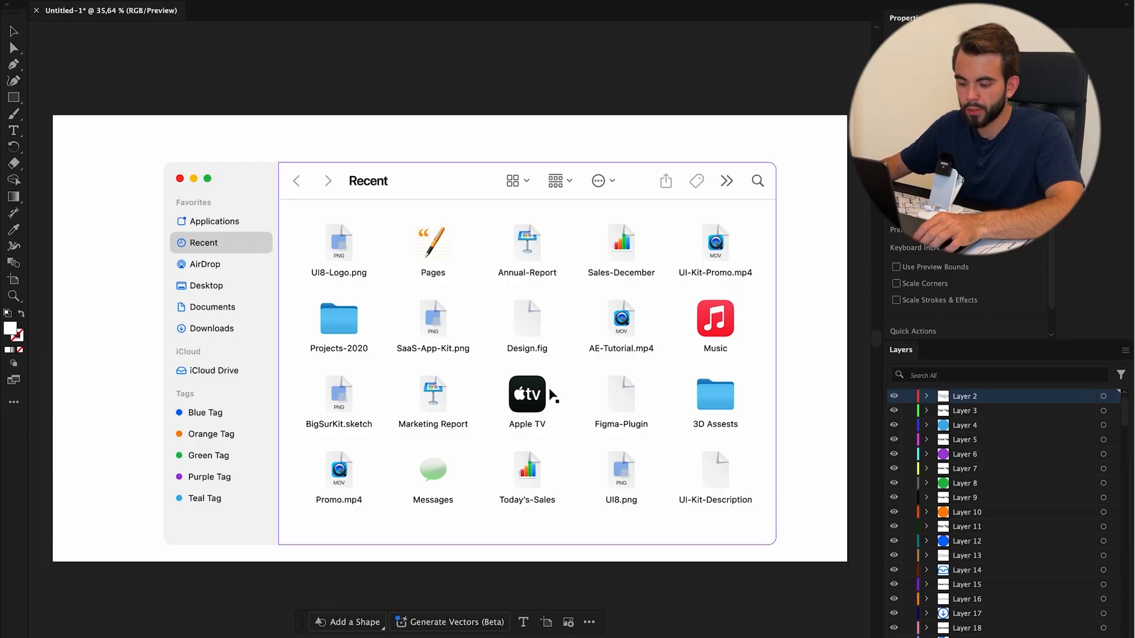
Save the document to the Desktop as "finder window.ai" in Adobe Illustrator format and close it.
key(super+shift+s)
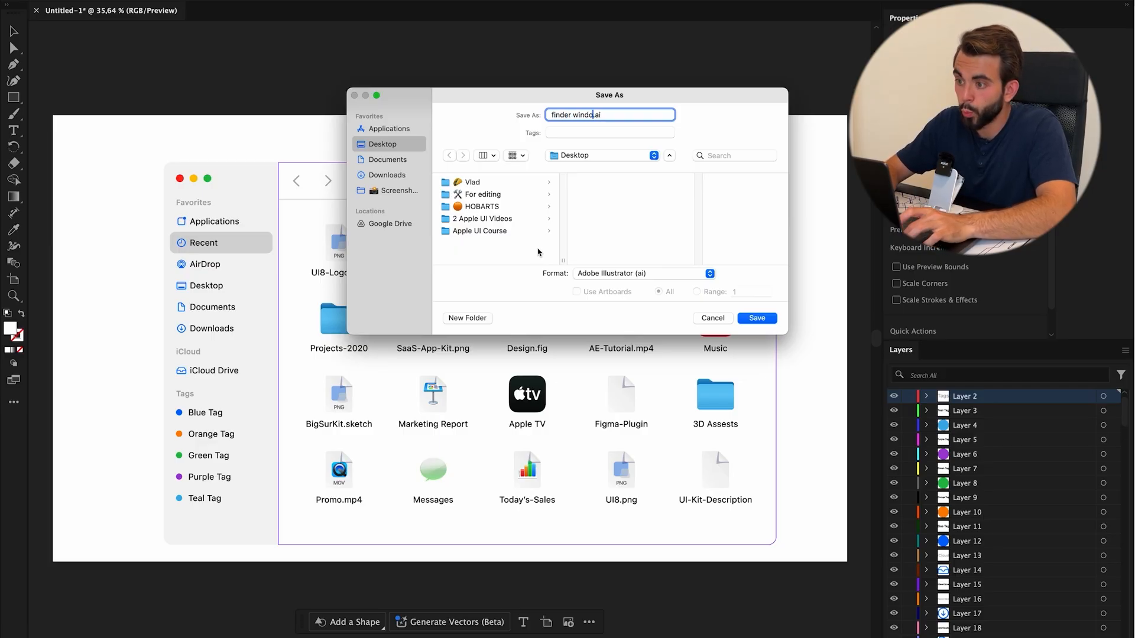
key(Return)
click(720, 519)
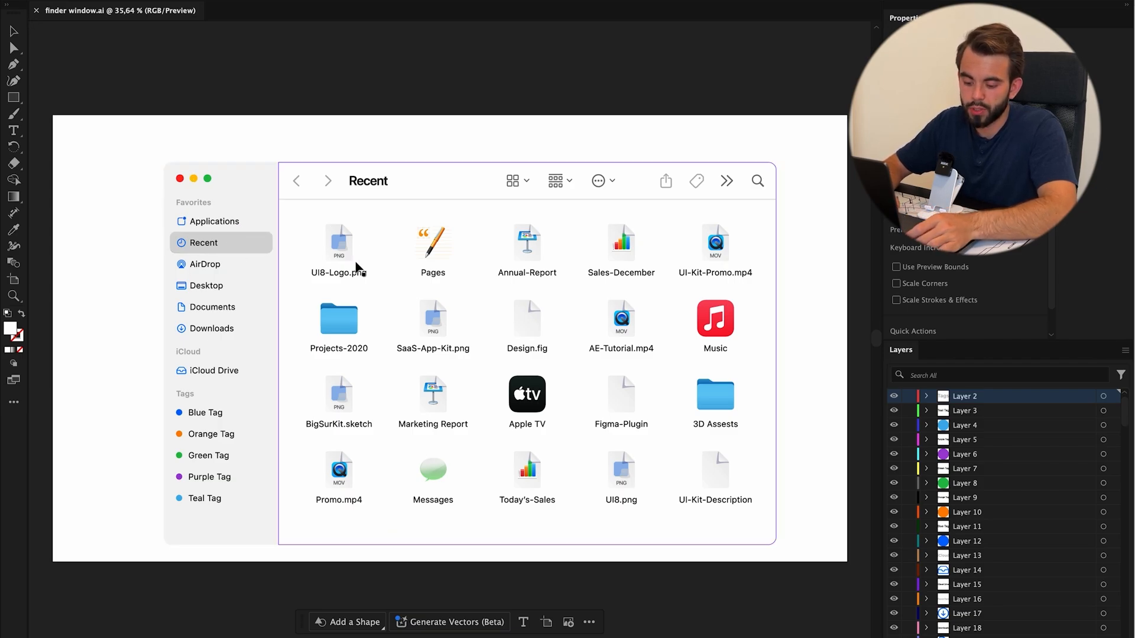
key(super+w)
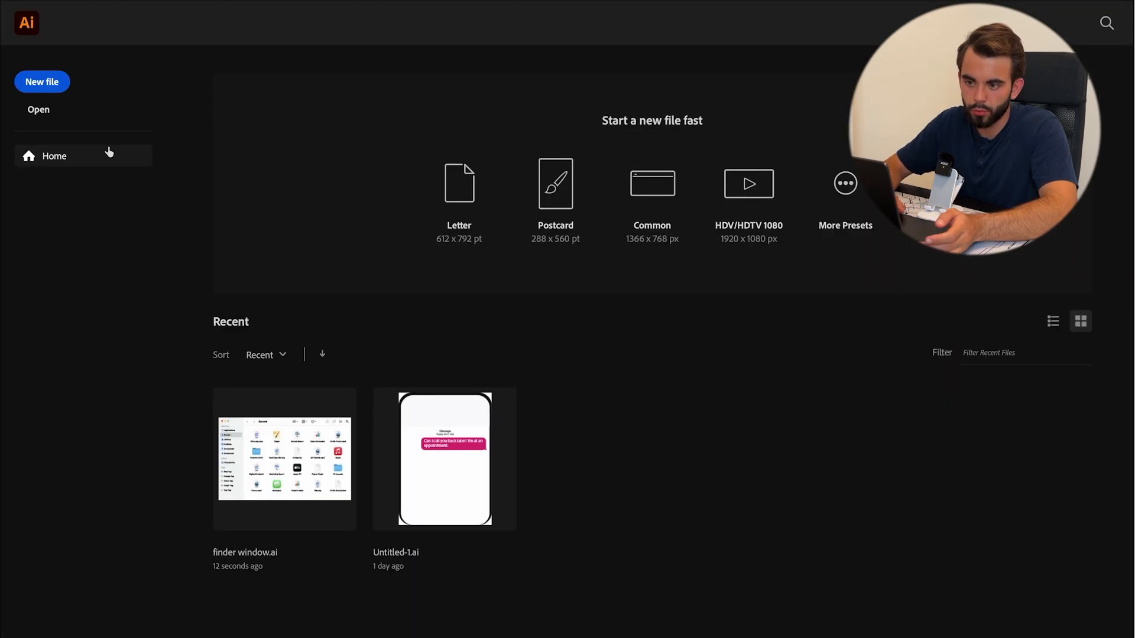
Reopen finder window.ai from the desktop to check the saved file, and close it again.
key(F11)
drag(1108, 203, 804, 363)
double_click(798, 356)
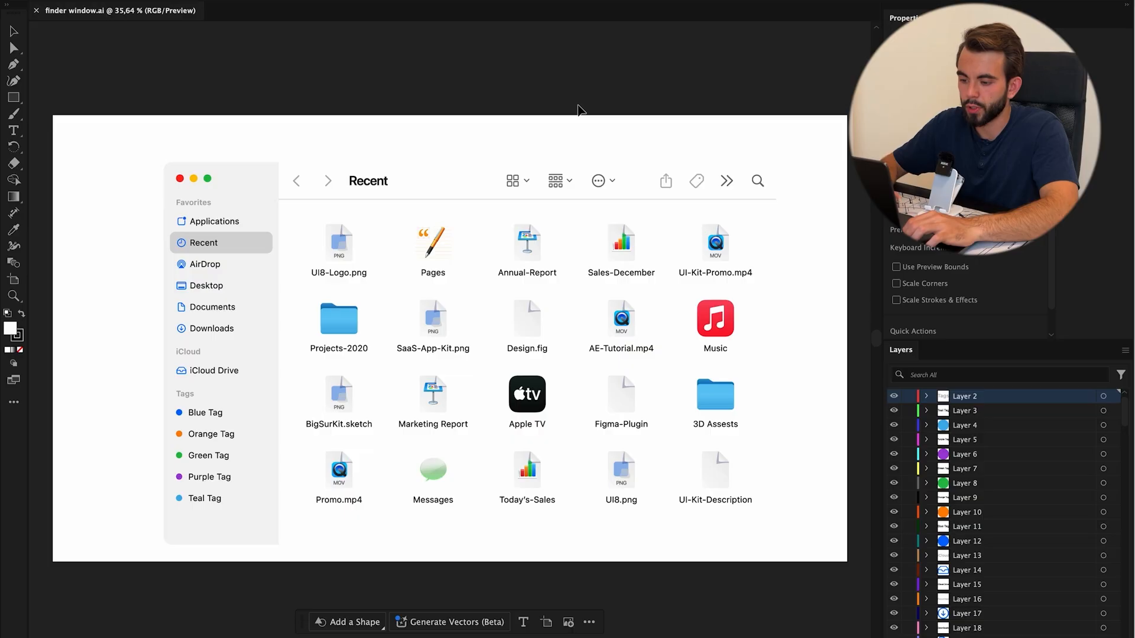
key(super+w)
Switch to the Vertical Video note, turn the six numbered idea titles into checklist items and tick off Finder Window.
click(257, 342)
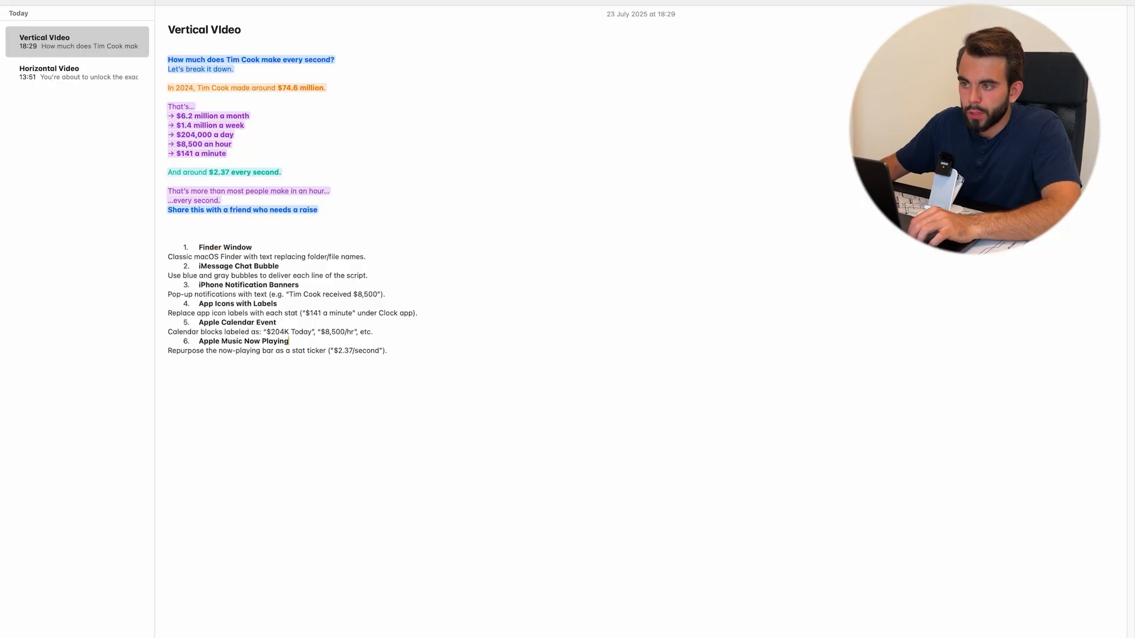
key(super+shift+l)
click(258, 322)
key(super+shift+l)
click(257, 304)
key(super+shift+l)
click(225, 286)
key(super+shift+l)
click(228, 267)
key(super+shift+l)
click(230, 247)
key(super+shift+l)
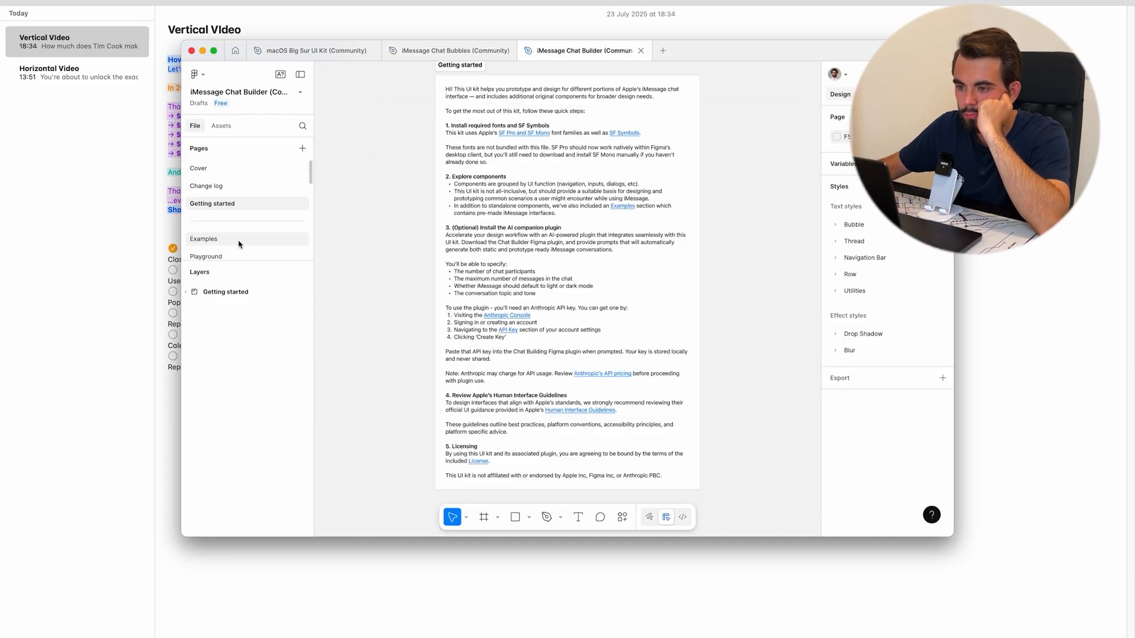
Open the Examples page of the iMessage Chat Builder kit in Figma and select the 1:1 thread (Light) frame.
click(239, 244)
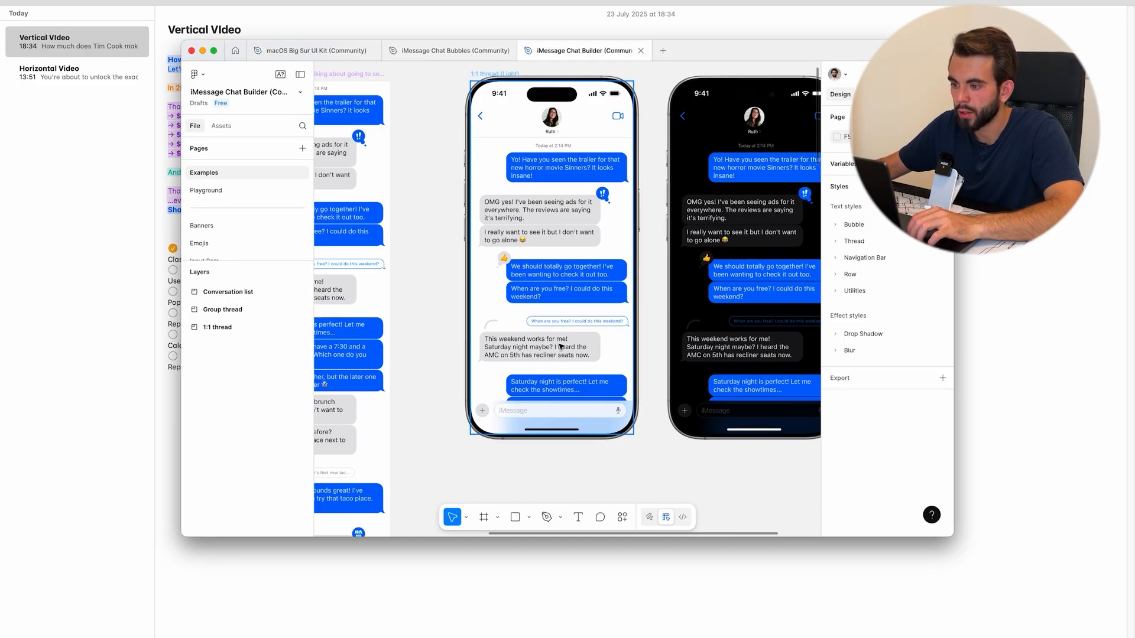
click(576, 383)
click(302, 364)
click(303, 365)
drag(634, 336, 598, 374)
click(199, 364)
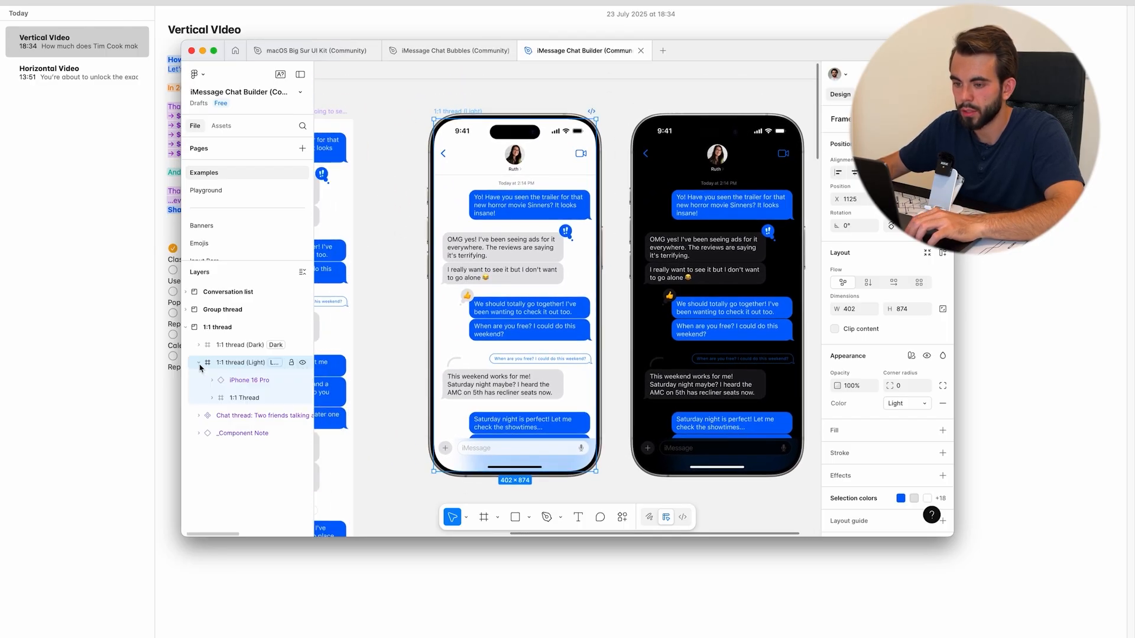
click(199, 365)
Copy the 1:1 thread (Light) frame as SVG, paste it into a new 1920 x 1080 px Illustrator document and move it fully onto the artboard.
right_click(553, 115)
mouse_move(627, 160)
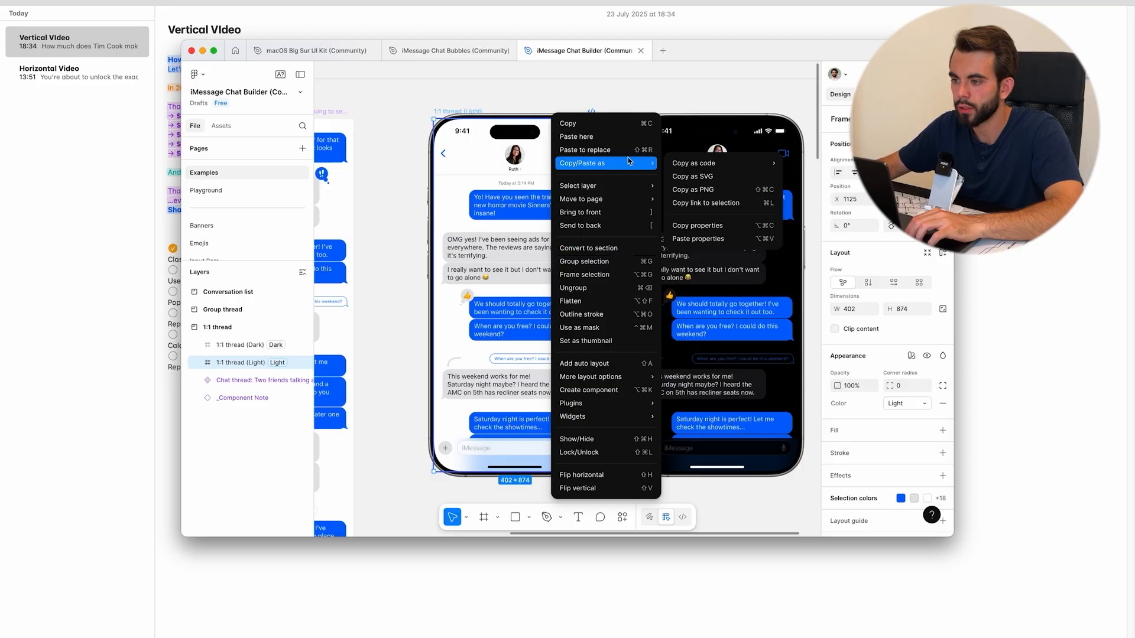
click(693, 176)
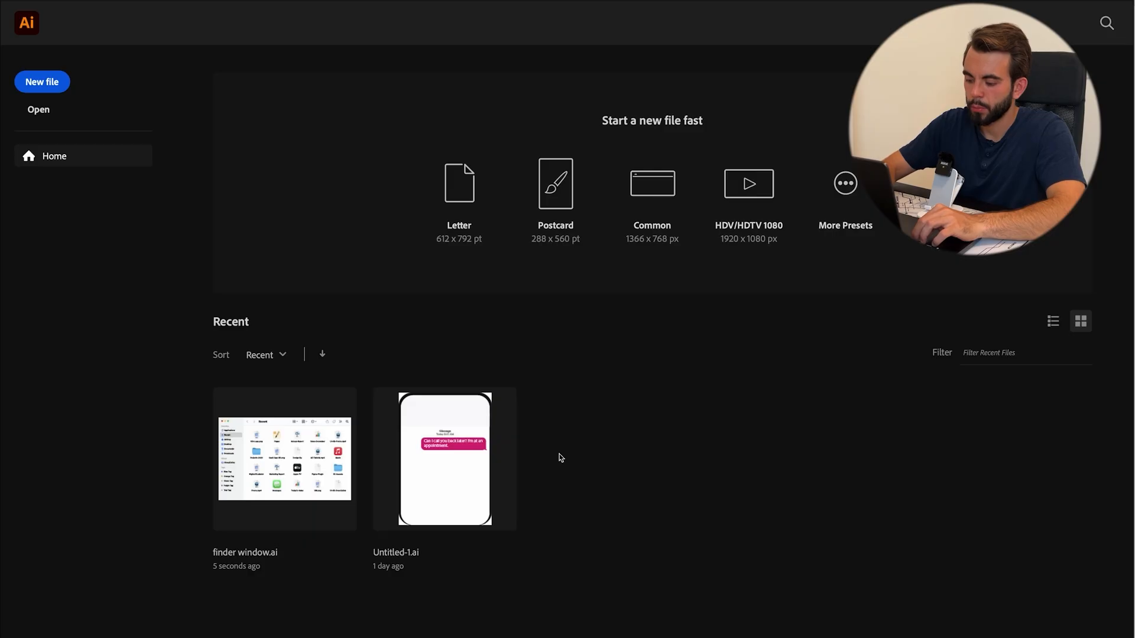
key(super+n)
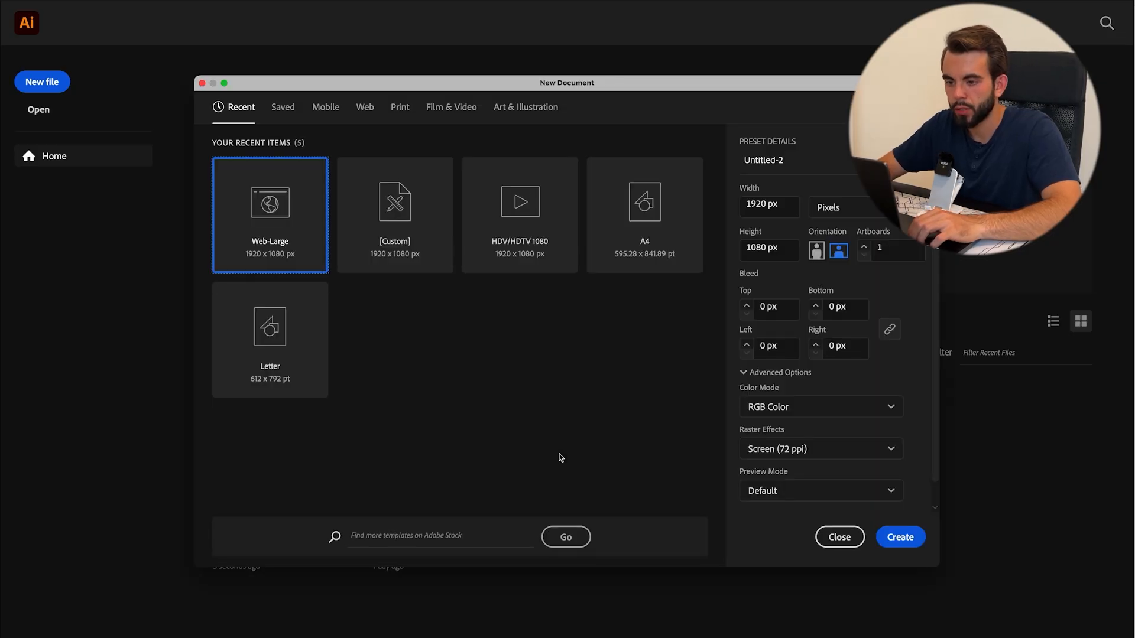
key(Escape)
key(super+v)
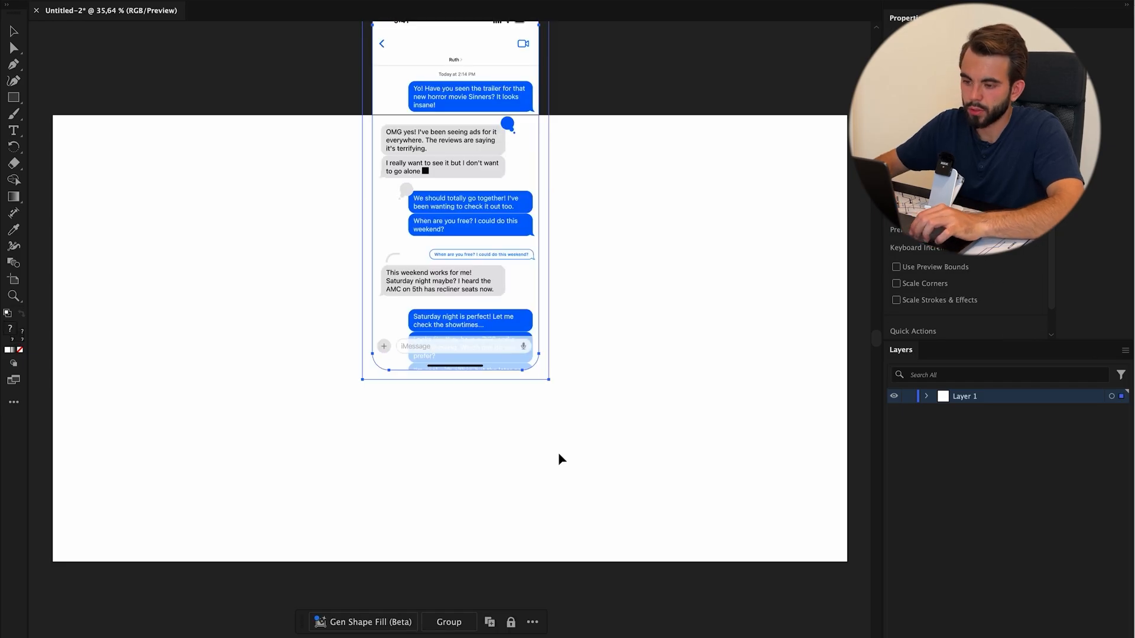
drag(476, 242, 455, 434)
key(super+Tab)
key(super+Tab)
Release the chat artwork in Layer 1 to separate layers in sequence and move them out of Layer 1 to the top level.
click(926, 396)
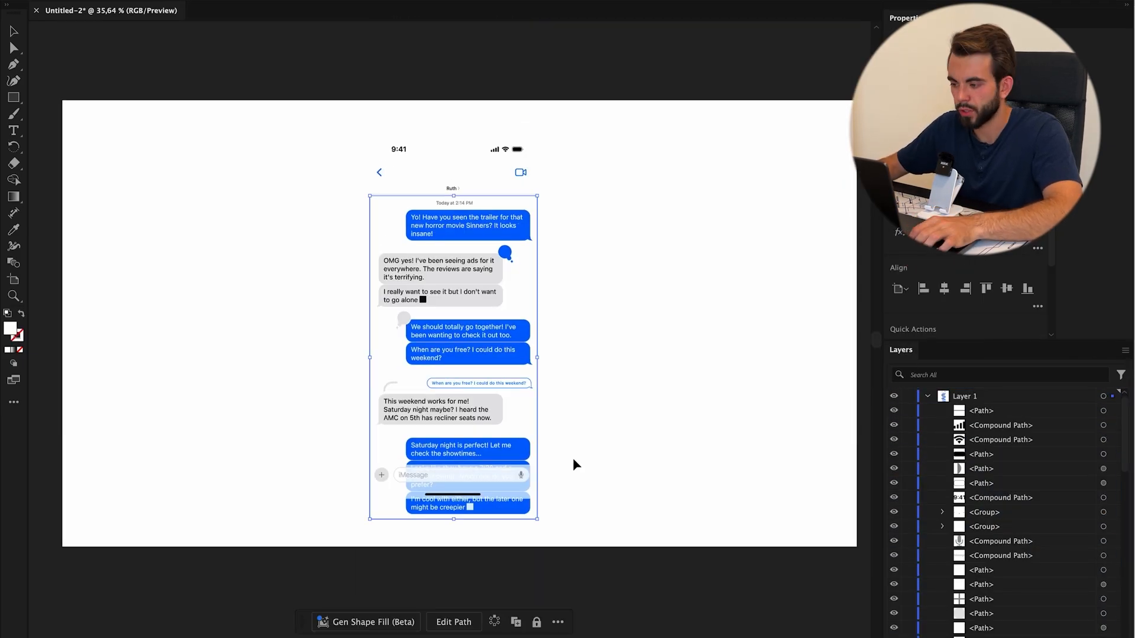
click(1126, 351)
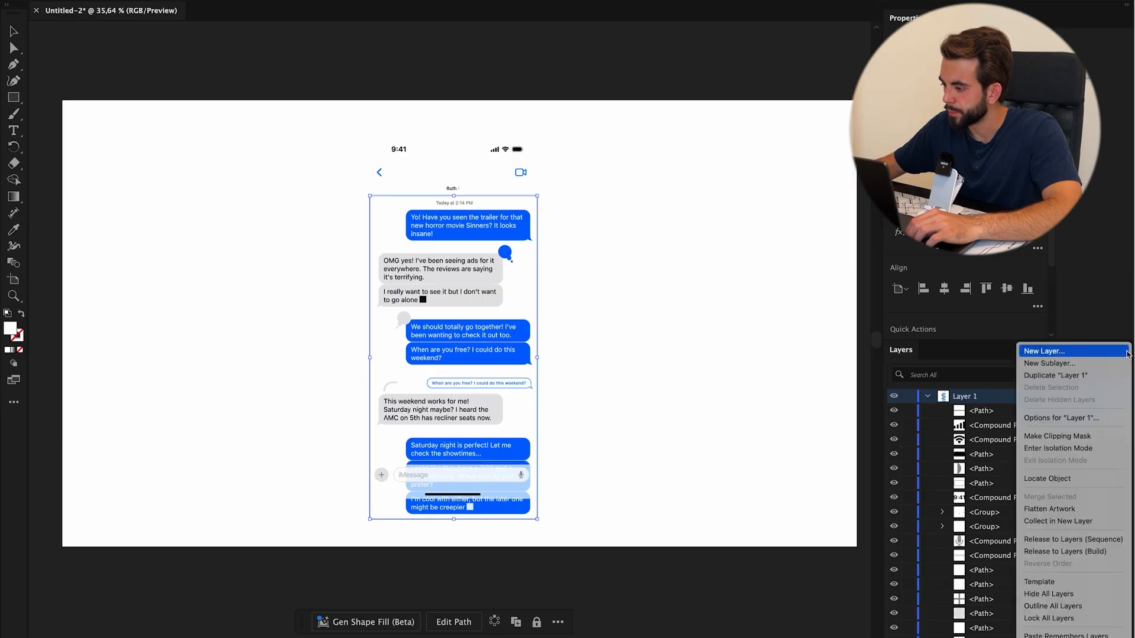
click(1073, 539)
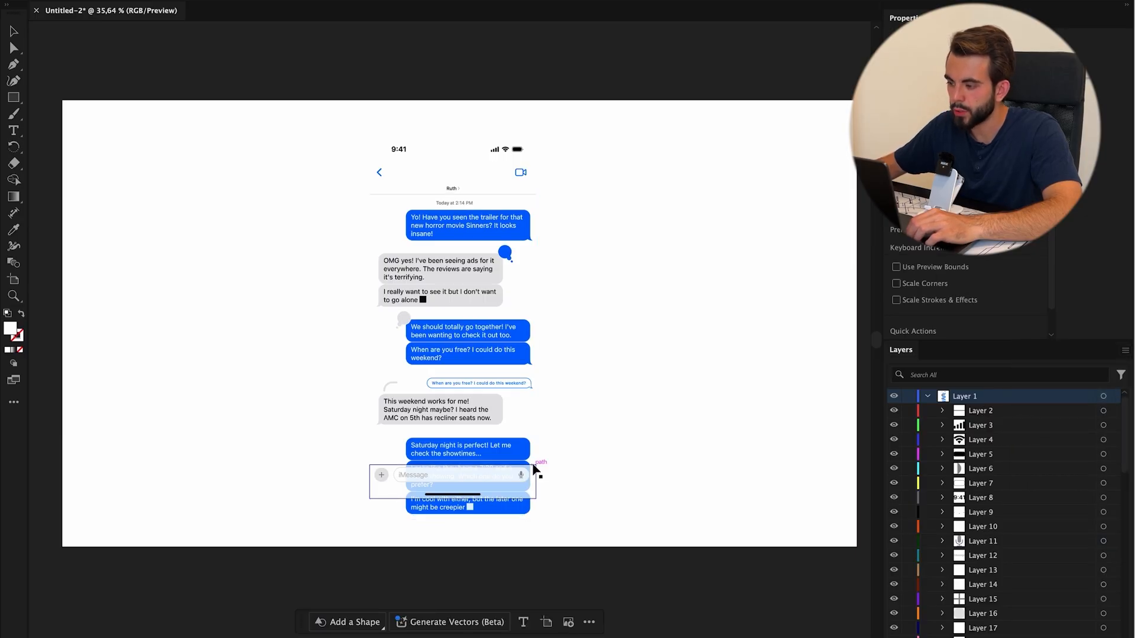
click(535, 470)
scroll(1010, 471, down, 10)
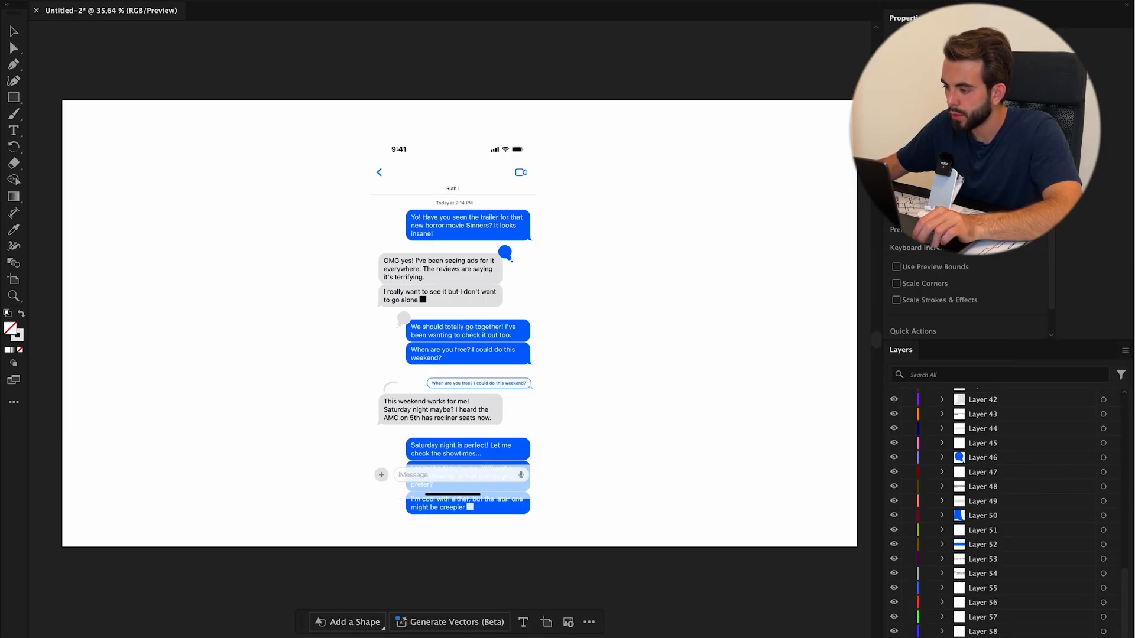
scroll(1028, 566, up, 10)
click(975, 396)
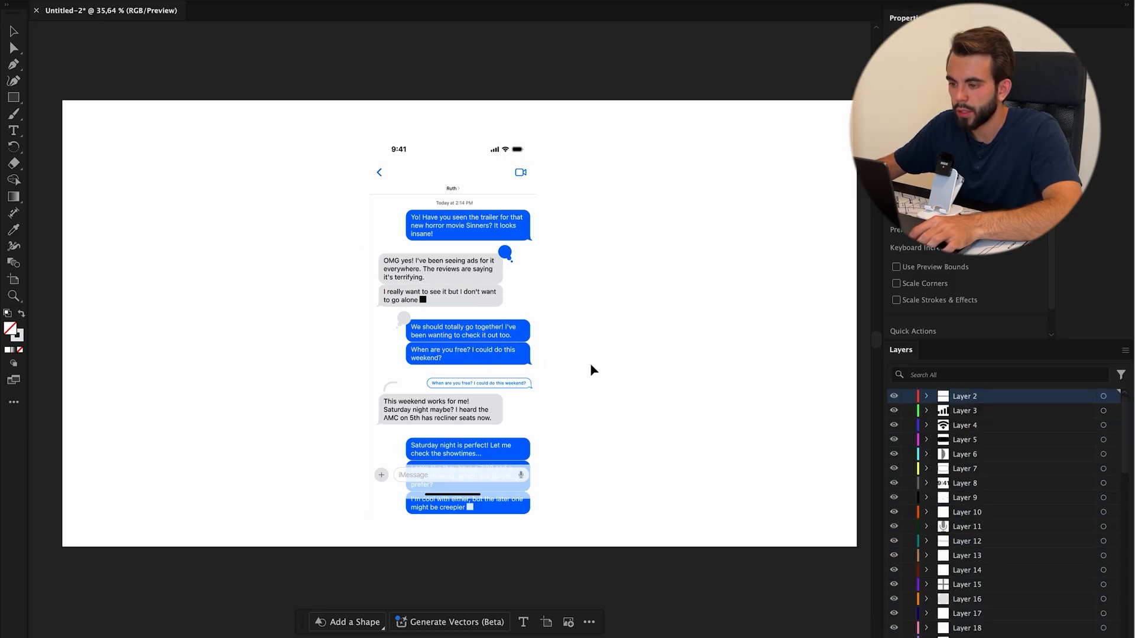
Save the document to the Desktop as "iMessage Bubble" in Adobe Illustrator format.
key(super+s)
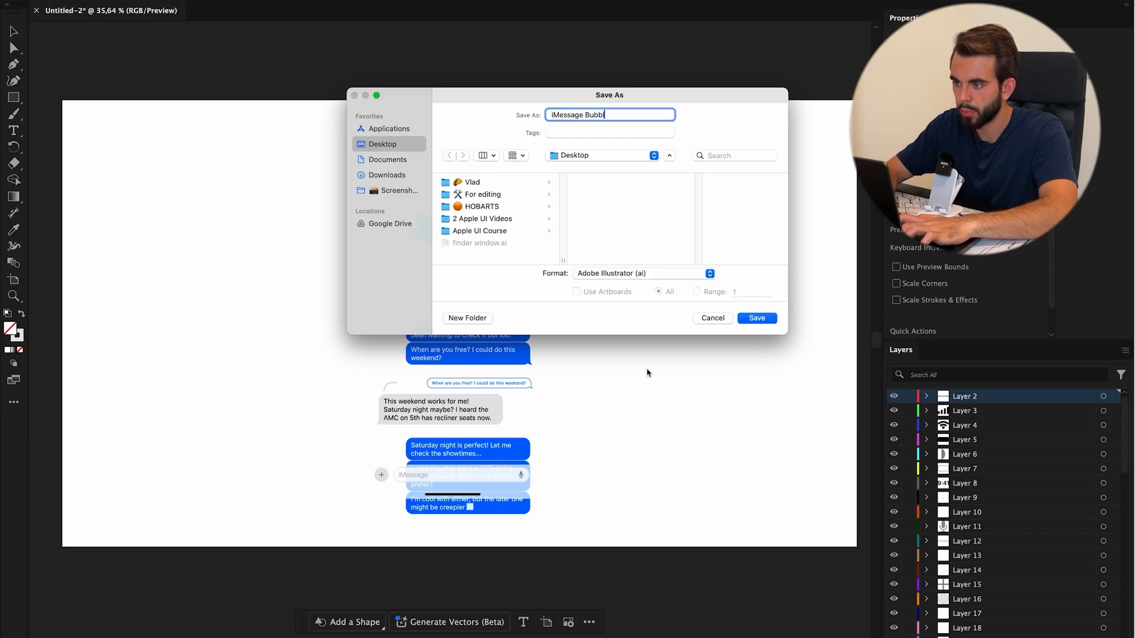
click(757, 318)
click(719, 519)
click(624, 637)
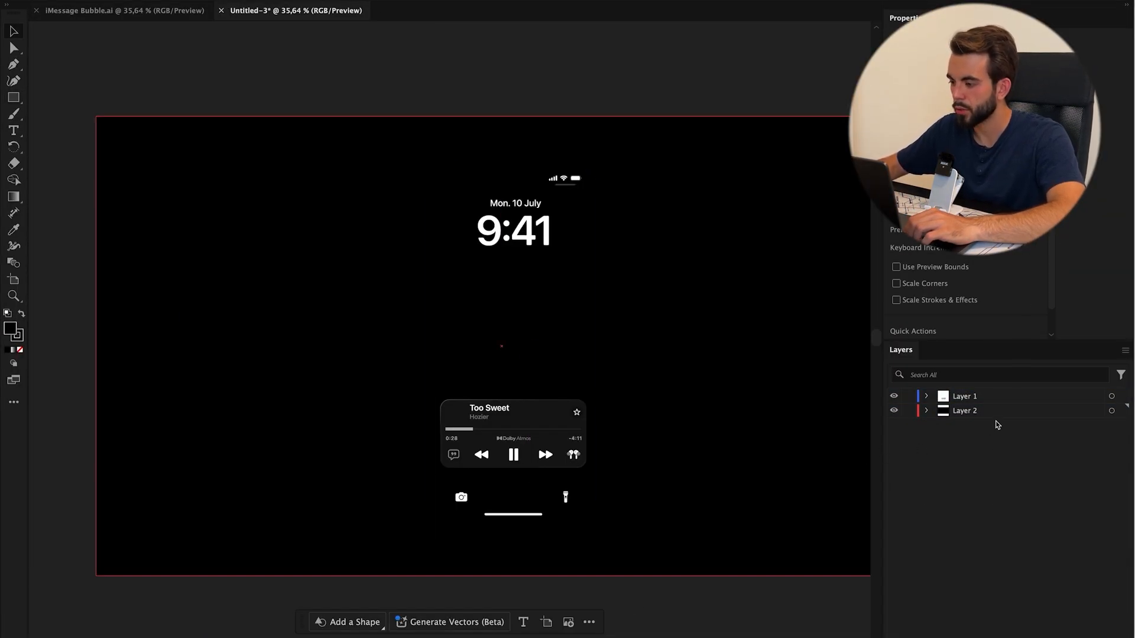
Release the music lock screen's Layer 1 to layers in sequence, bring them to the top level and save the document as Music.ai.
click(926, 396)
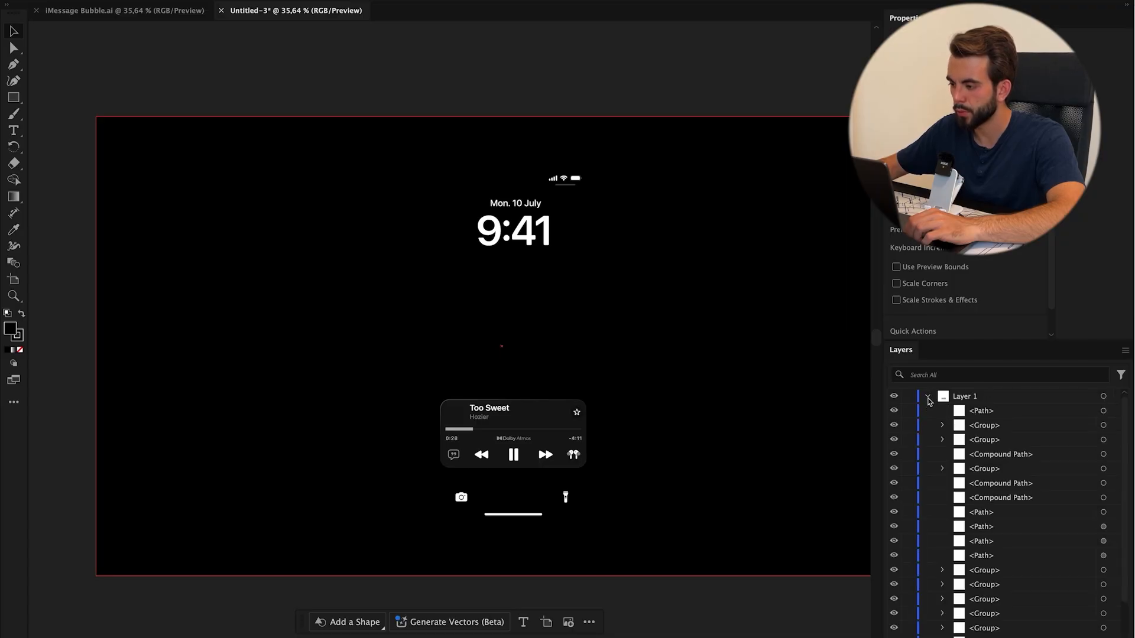
click(965, 397)
click(1124, 350)
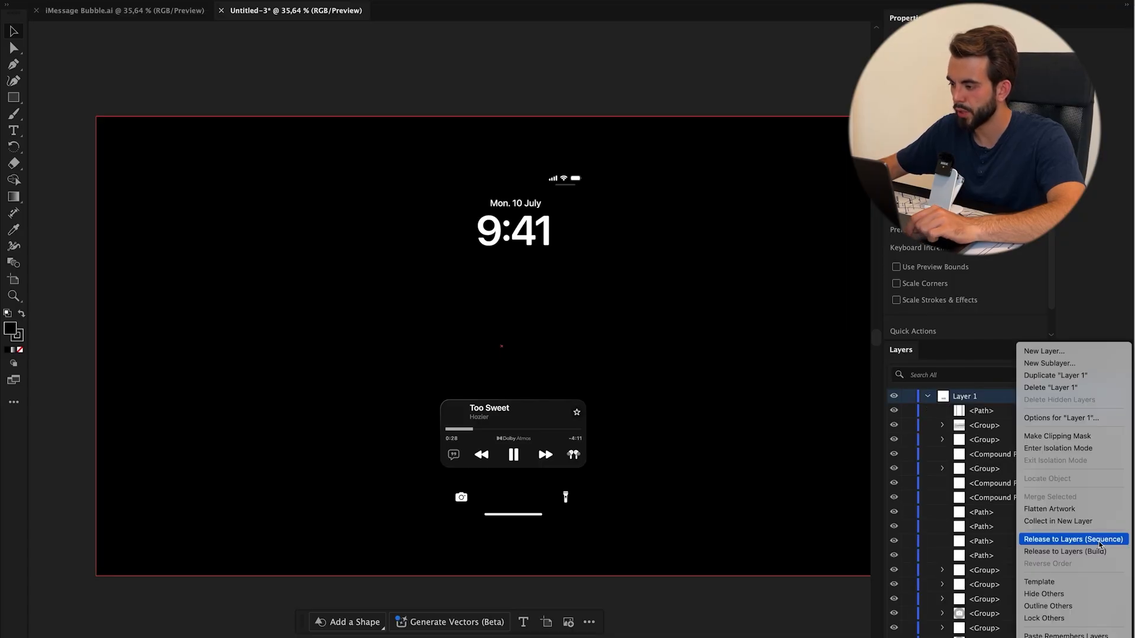
click(1097, 541)
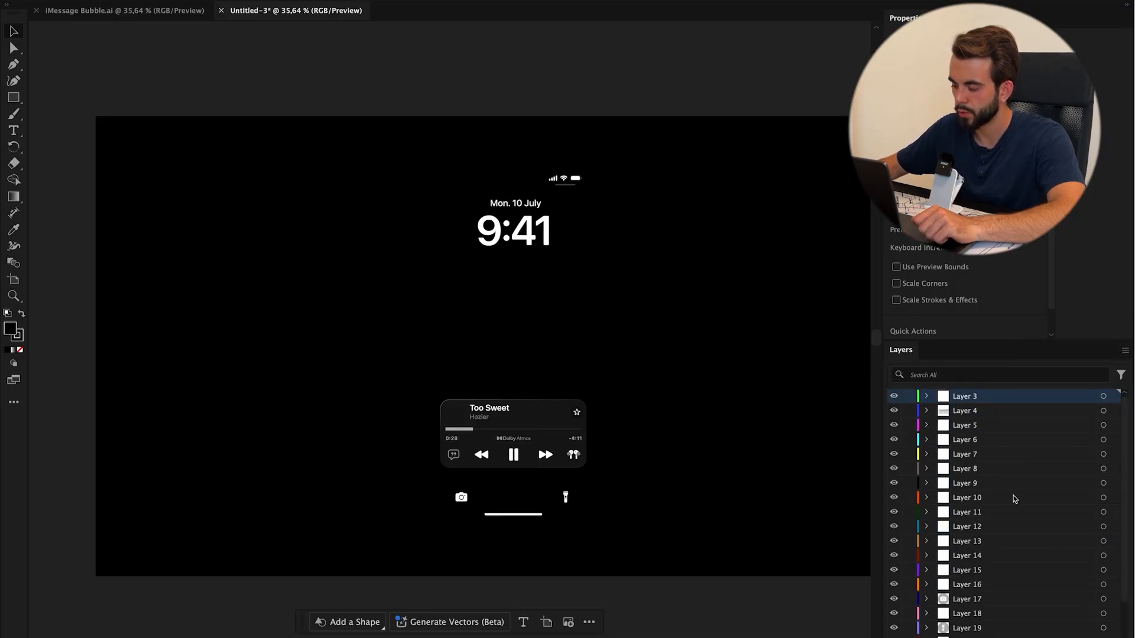
key(super+s)
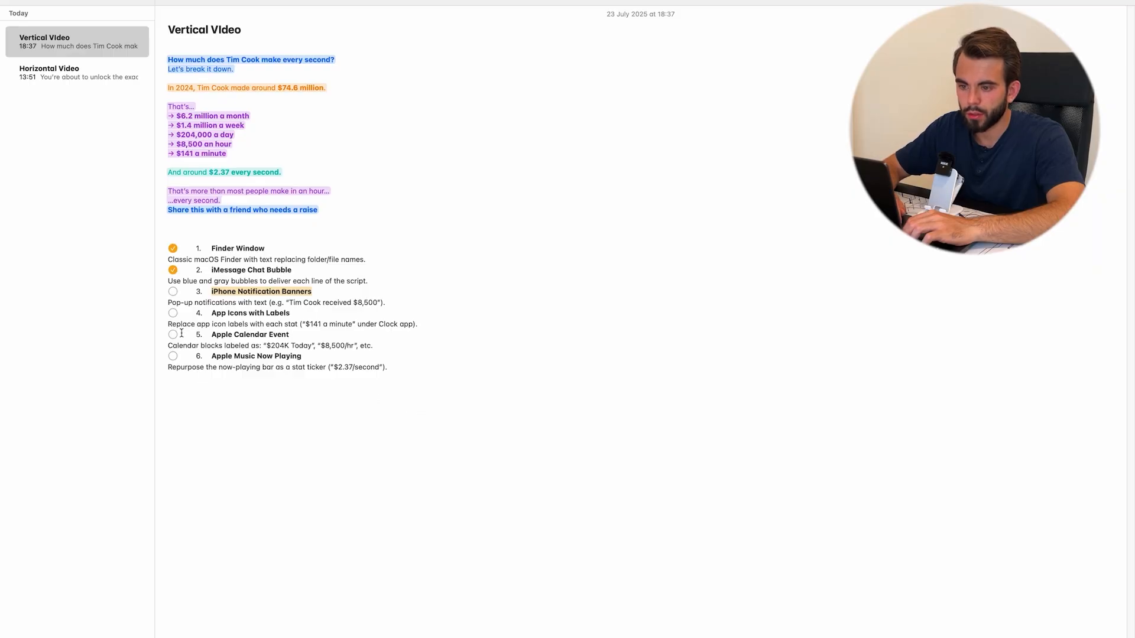
Switch to Figma's home page, close the iOS 19 Music Concept details, and dismiss the Illustrator preferences without changes.
key(ctrl+Up)
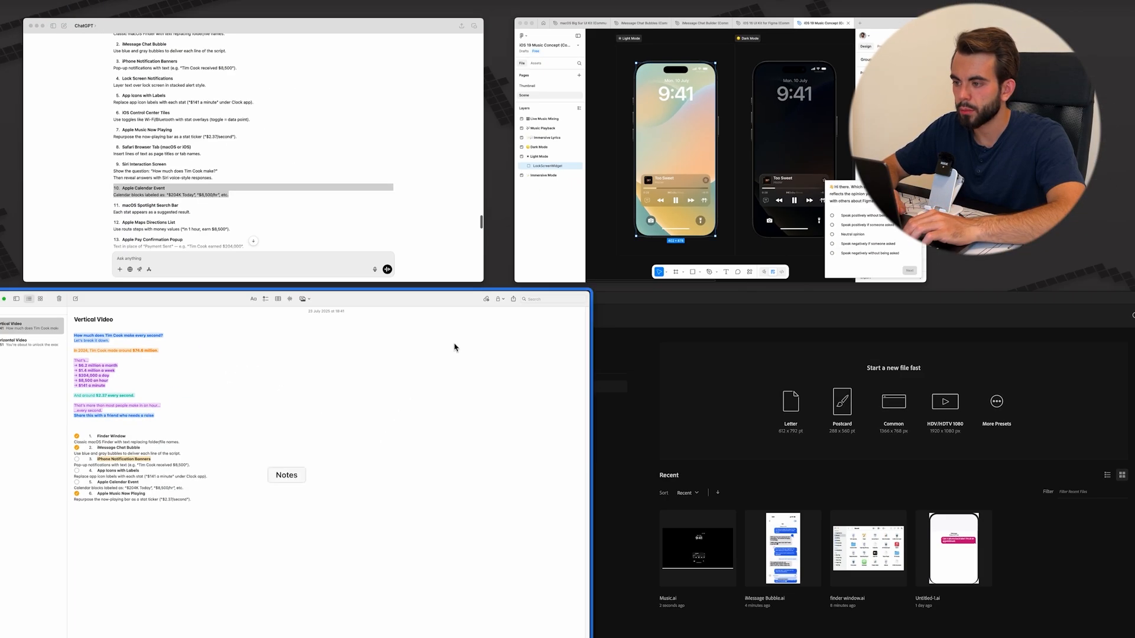
click(666, 173)
click(236, 52)
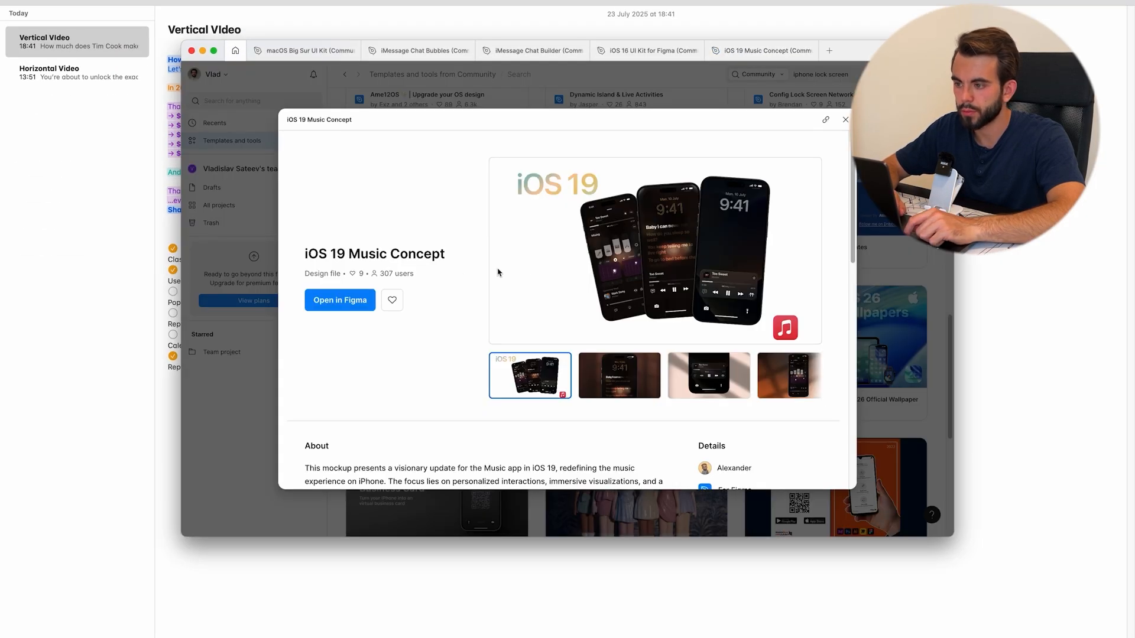
click(848, 120)
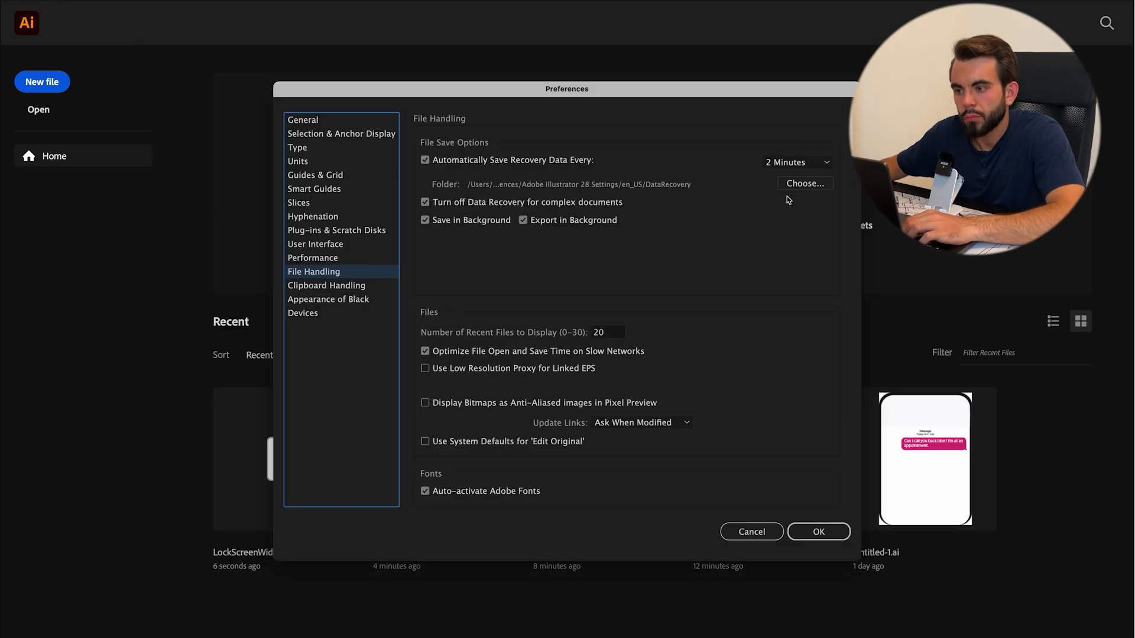
click(764, 531)
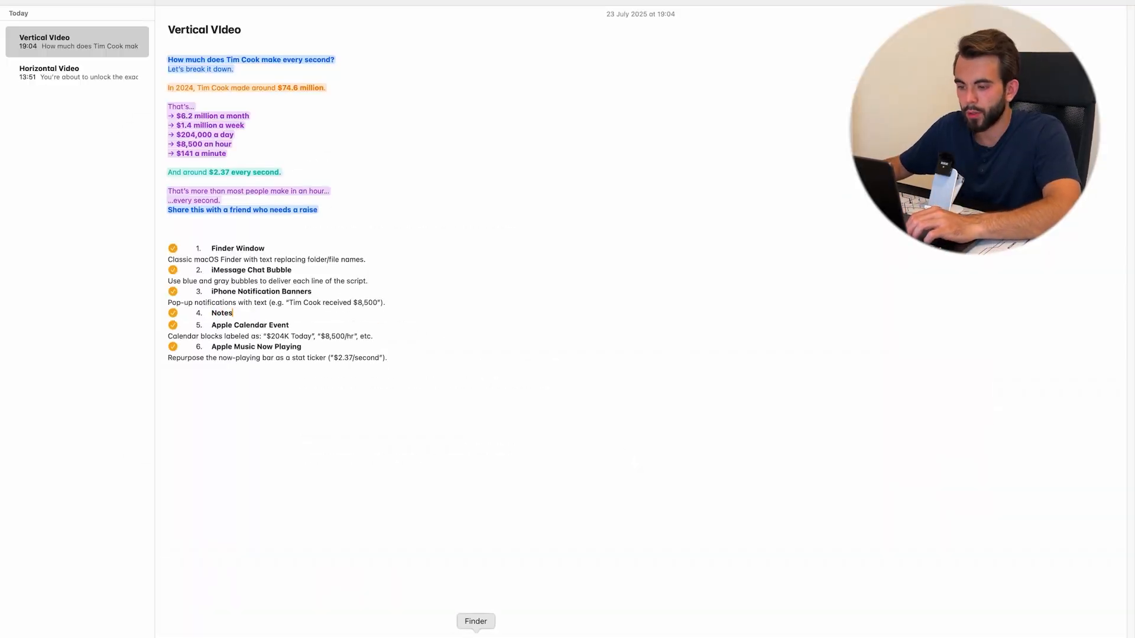
Open the Desktop folder in Finder and preview the saved Illustrator files one by one from finder window.ai to notes.ai.
click(476, 635)
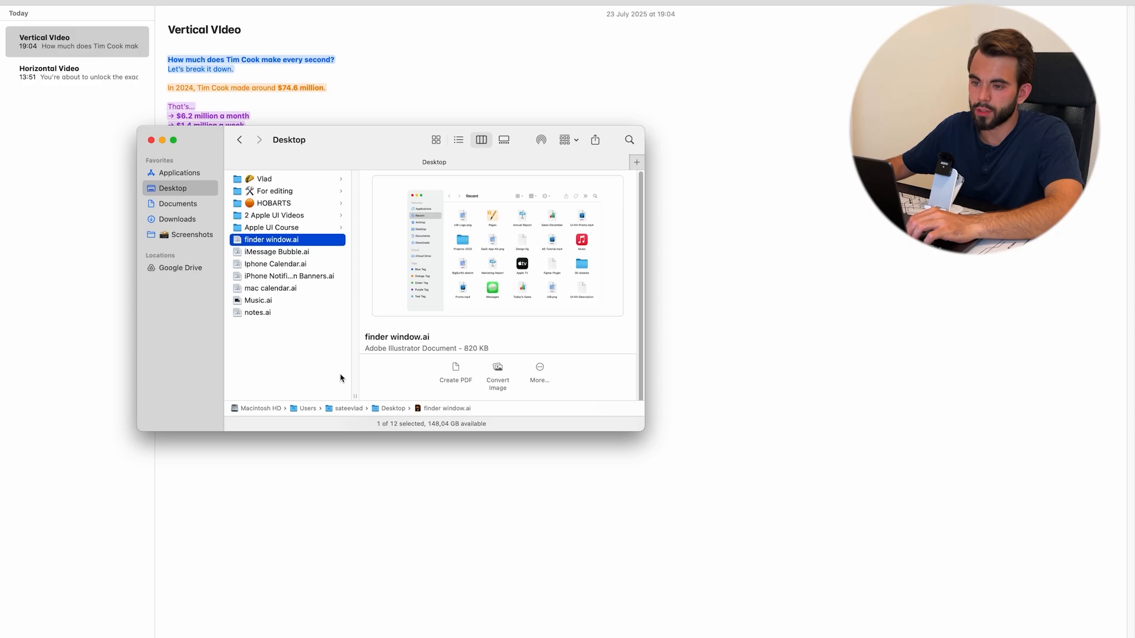
key(space)
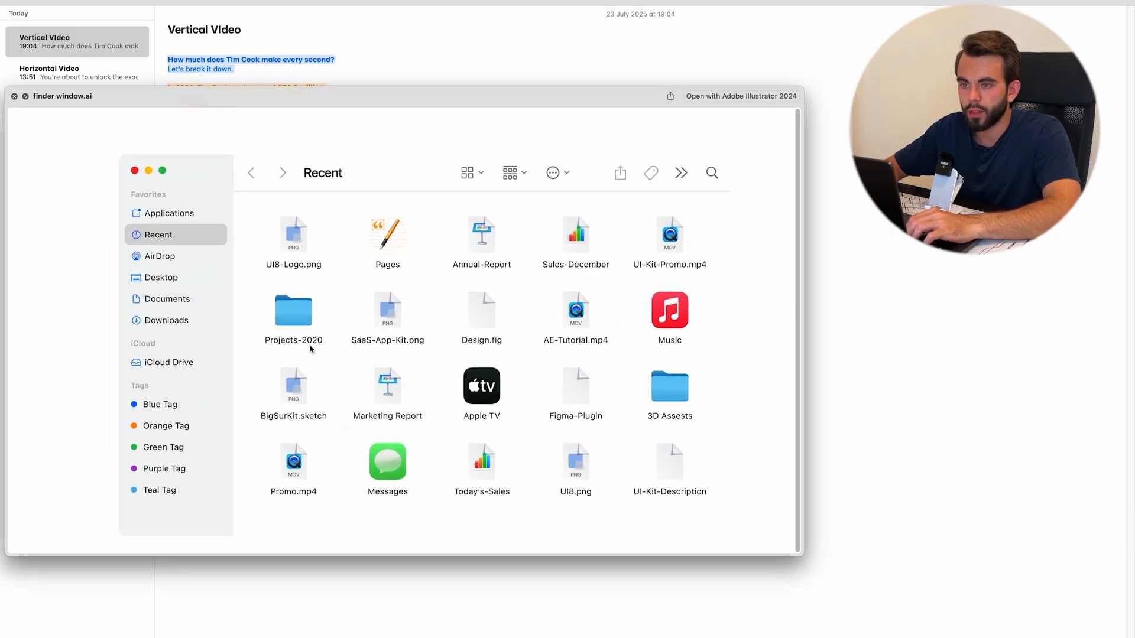
key(Right)
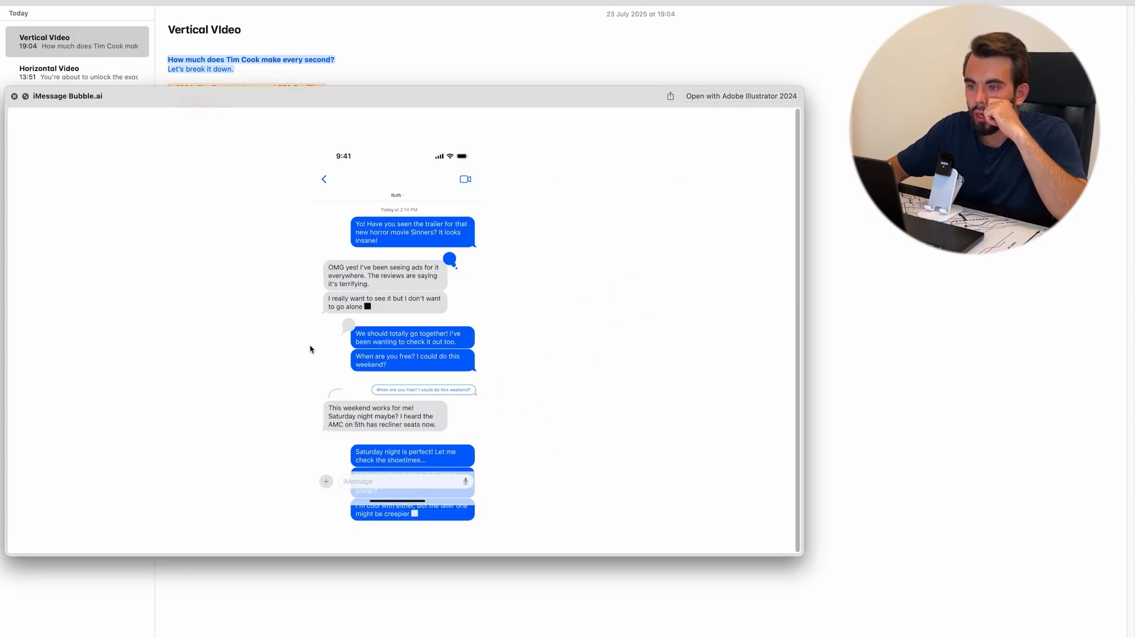
key(Right)
key(Right)
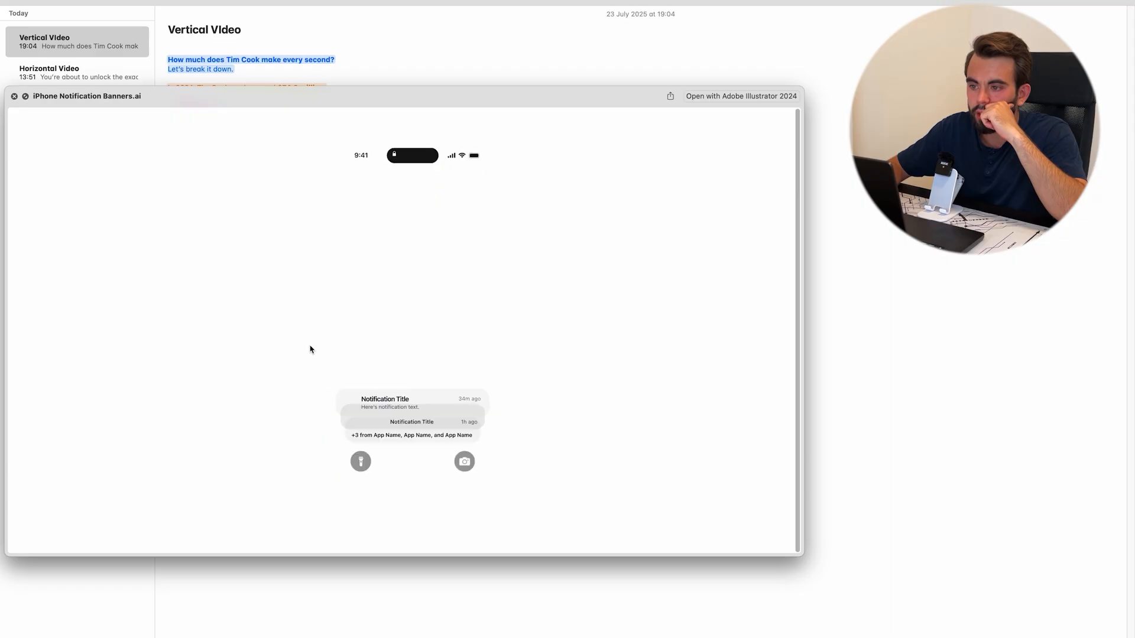
key(Right)
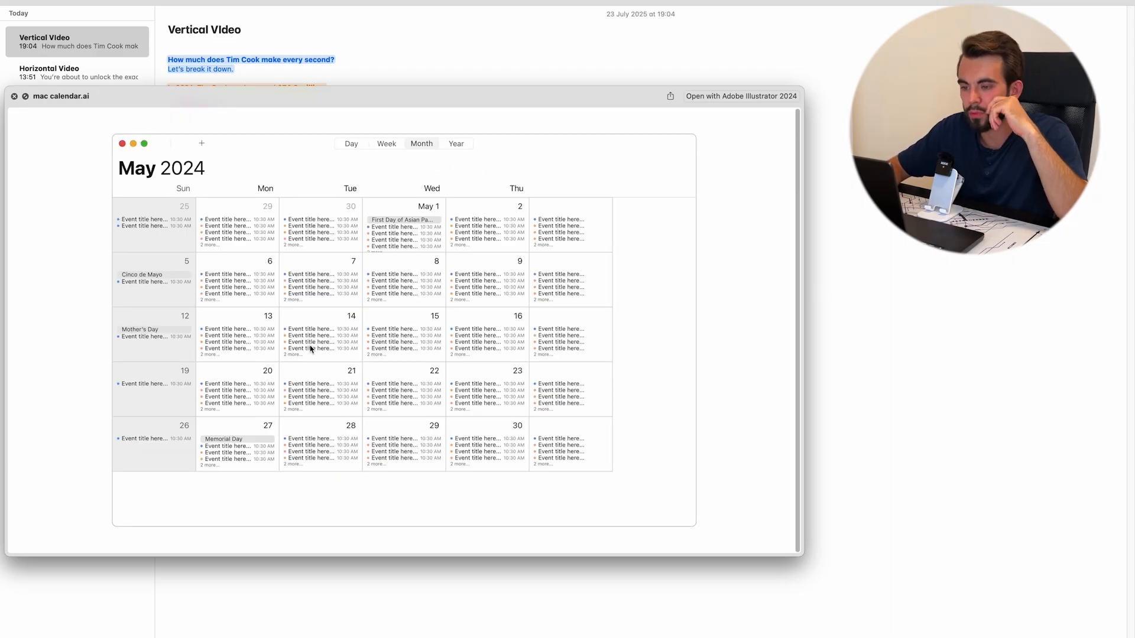
key(Right)
key(Right)
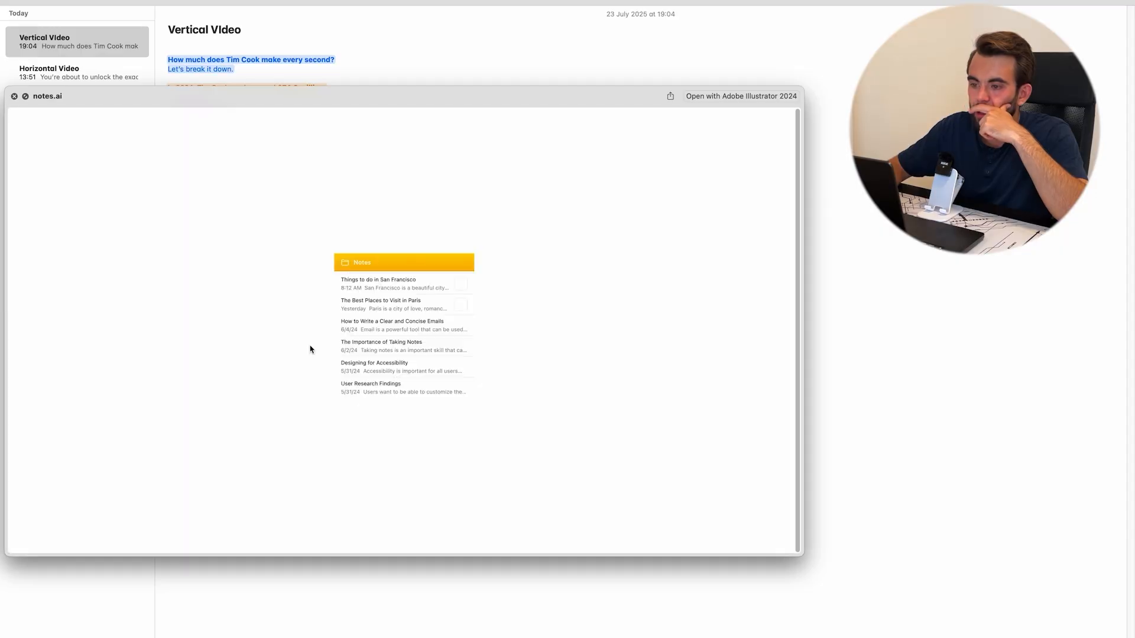
key(space)
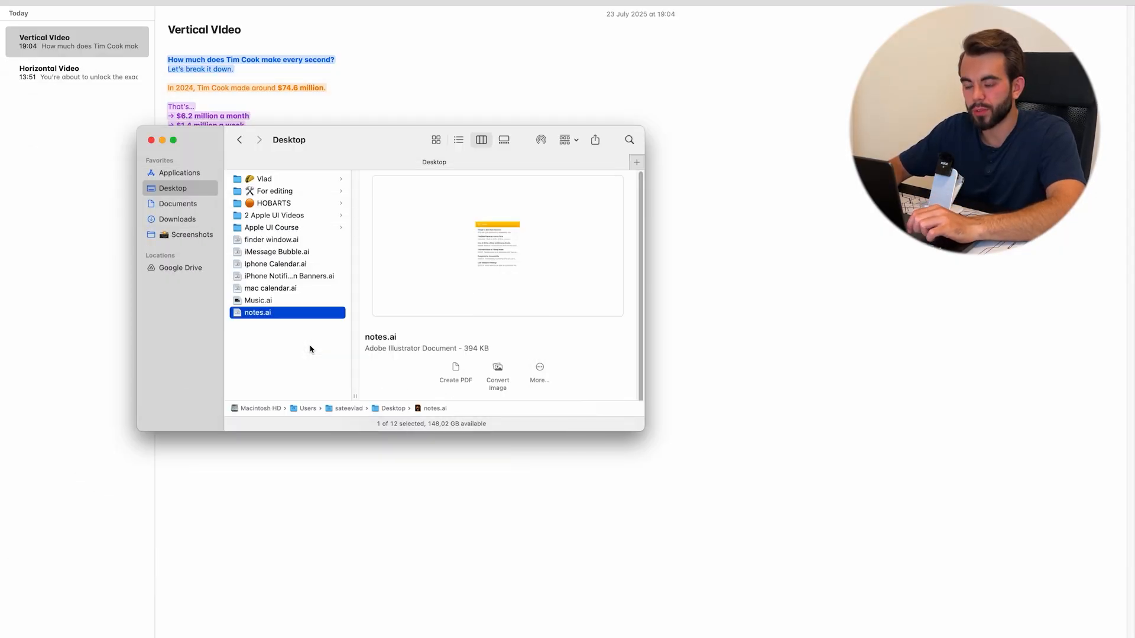
key(shift+Up)
key(shift+Up)
key(shift+Up)
key(shift+Up)
key(shift+Up)
key(shift+Up)
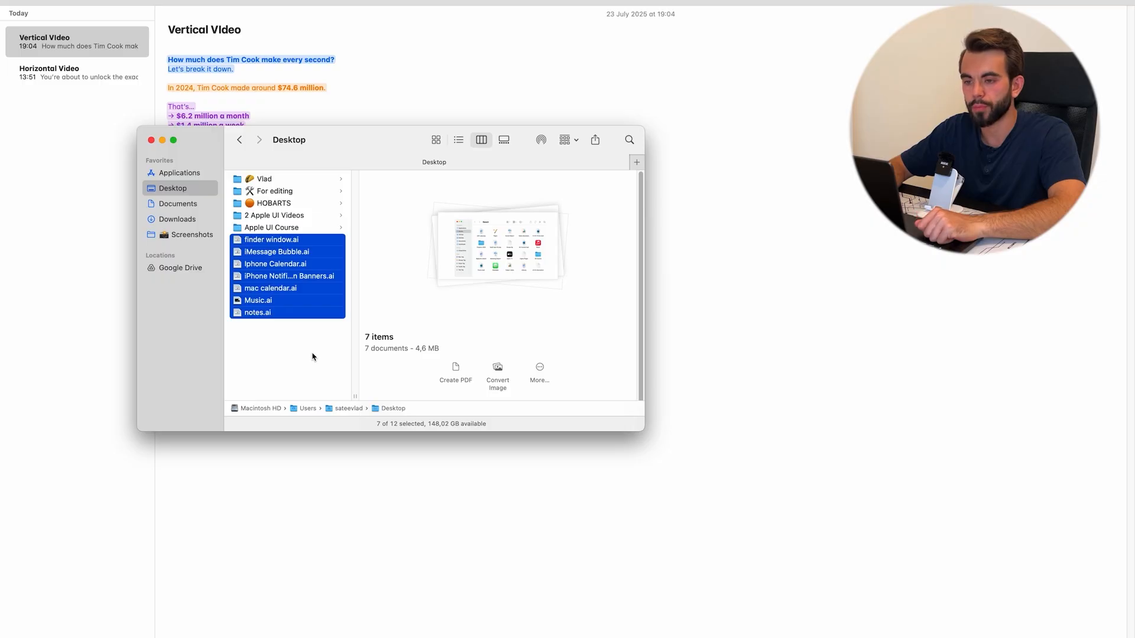
click(312, 356)
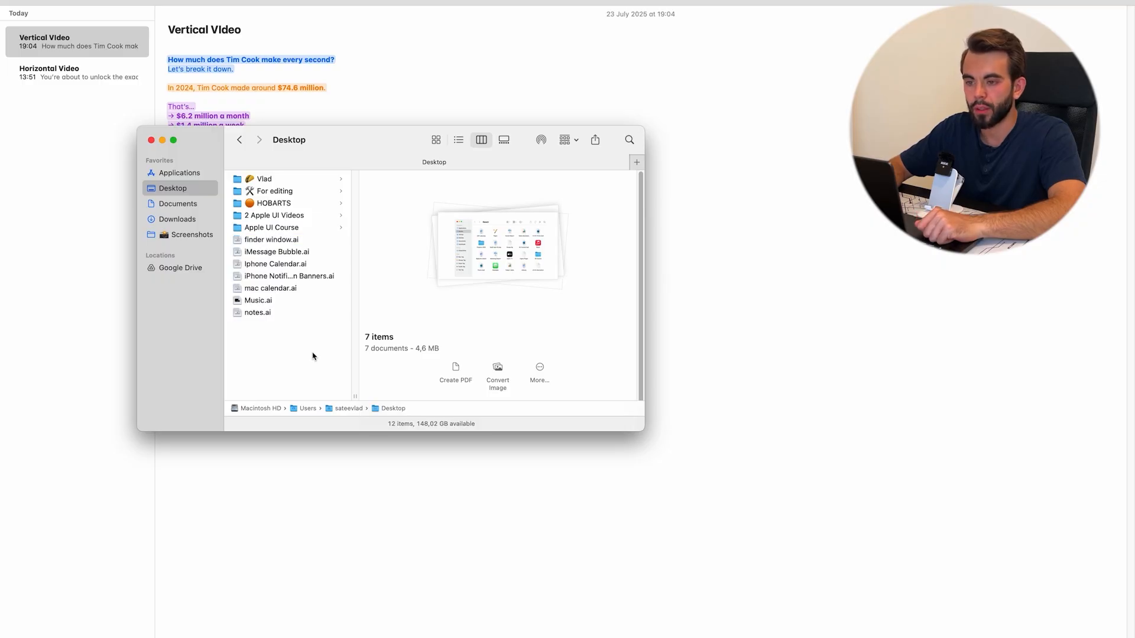
Create a folder named "Ui Designs" inside the Vertical video folder of 2 Apple UI Videos.
click(282, 216)
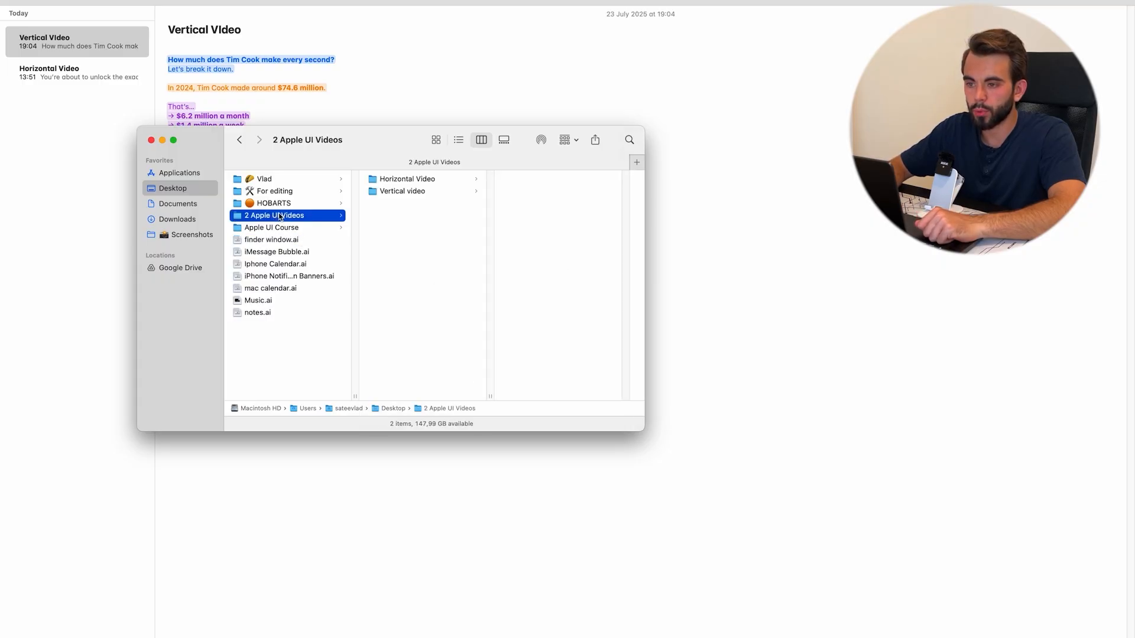
click(420, 192)
right_click(520, 277)
click(534, 284)
text(Ui Designs)
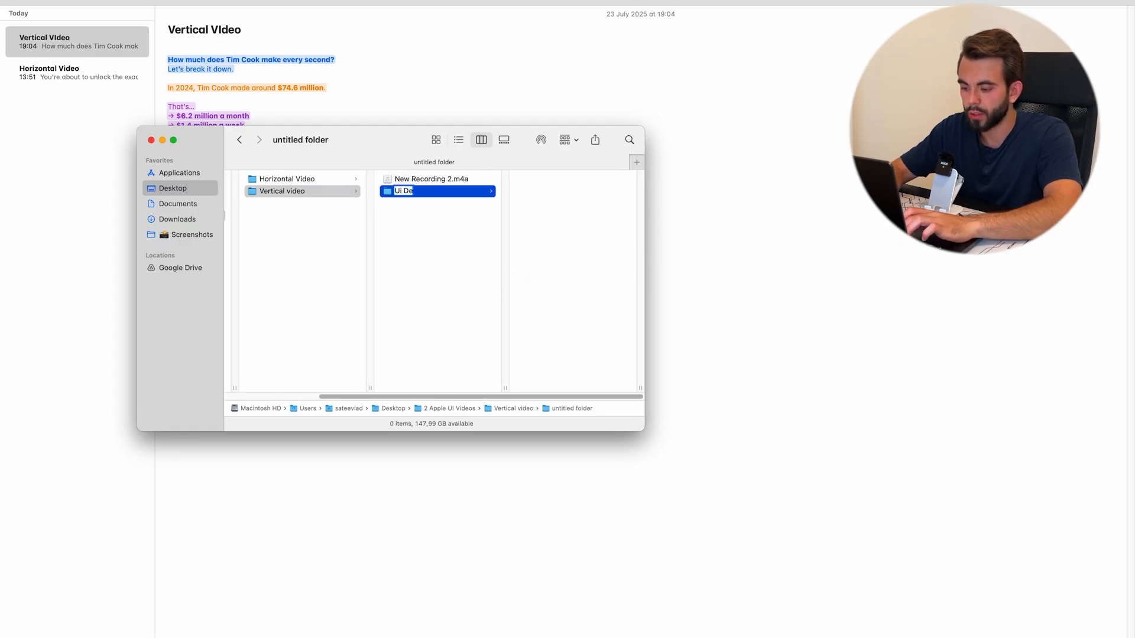
key(Return)
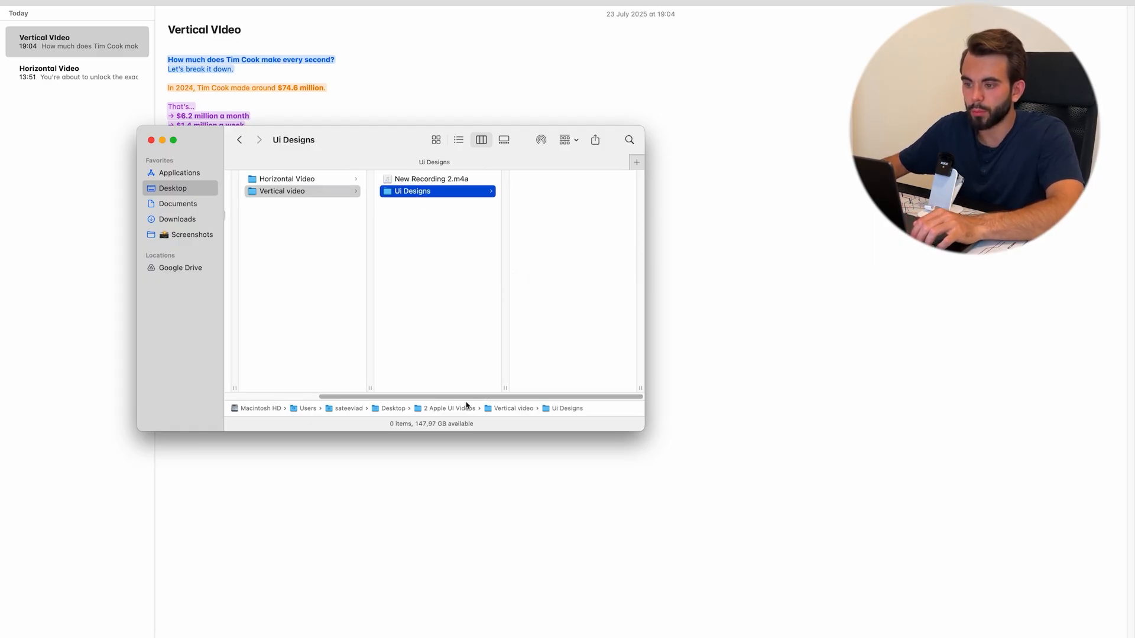
Move the seven Illustrator files, finder window.ai through notes.ai, from the Desktop into the 2 Apple UI Videos folder.
scroll(414, 295, left, 5)
click(275, 229)
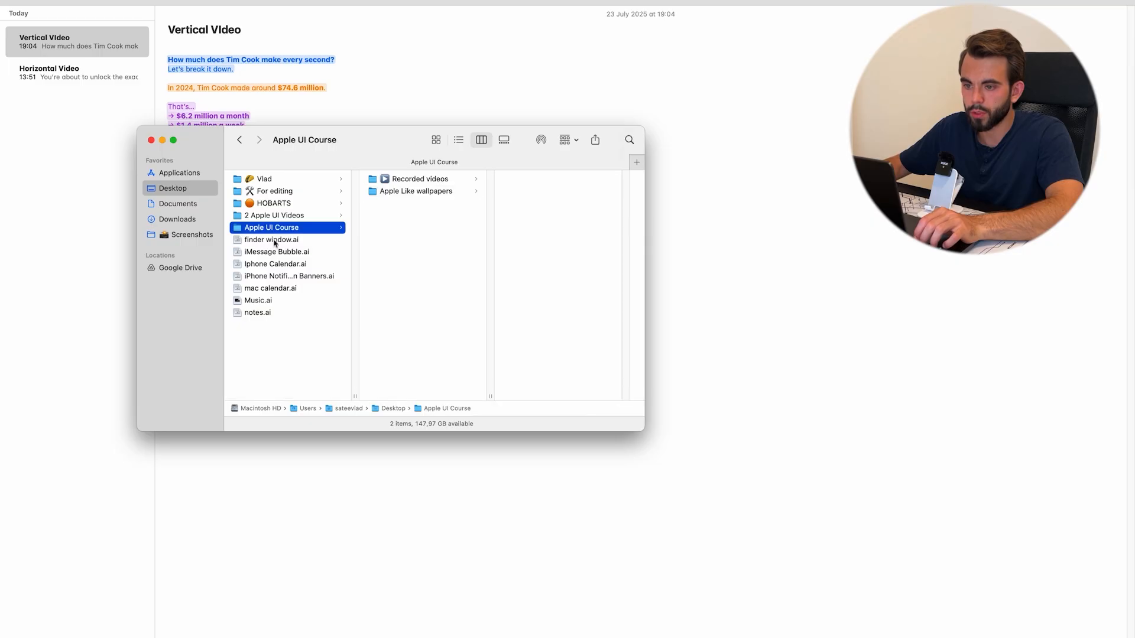
click(269, 300)
click(277, 314)
shift+click(270, 240)
drag(270, 239, 265, 217)
click(264, 217)
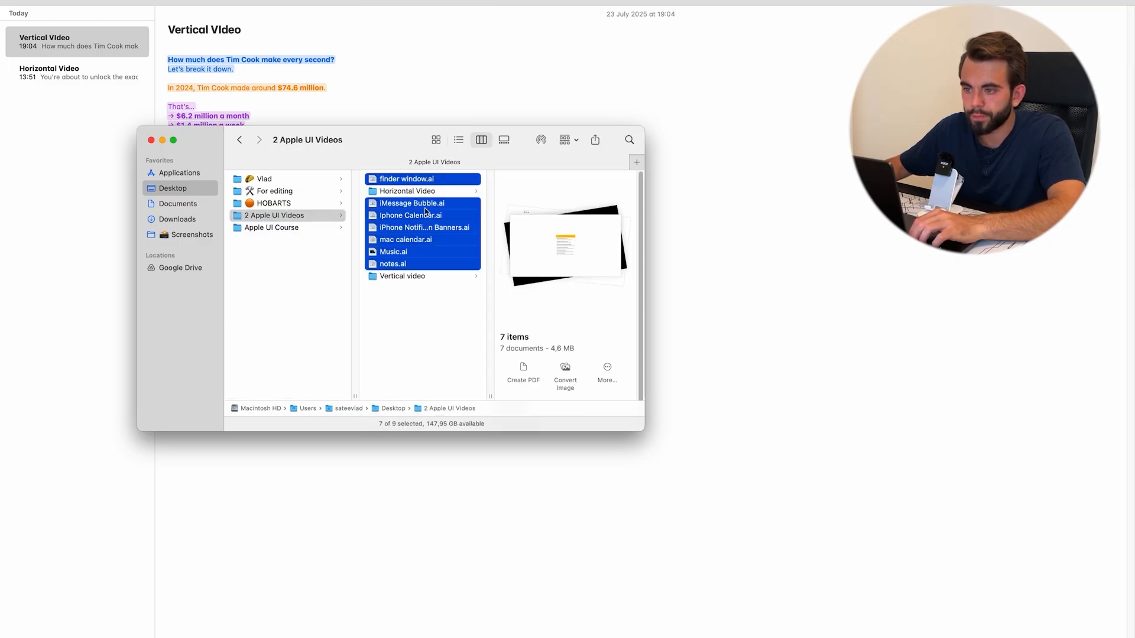
Move the seven Illustrator files on into the Vertical video folder and from there into Ui Designs, and open that folder.
drag(417, 205, 408, 277)
click(443, 192)
drag(543, 228, 526, 276)
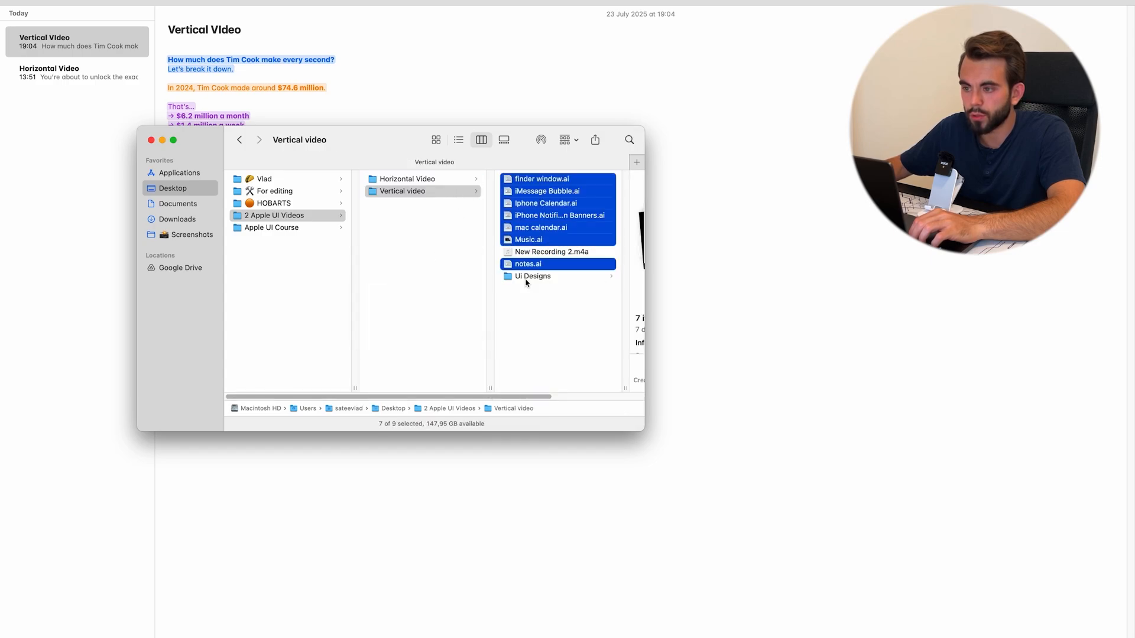
click(539, 196)
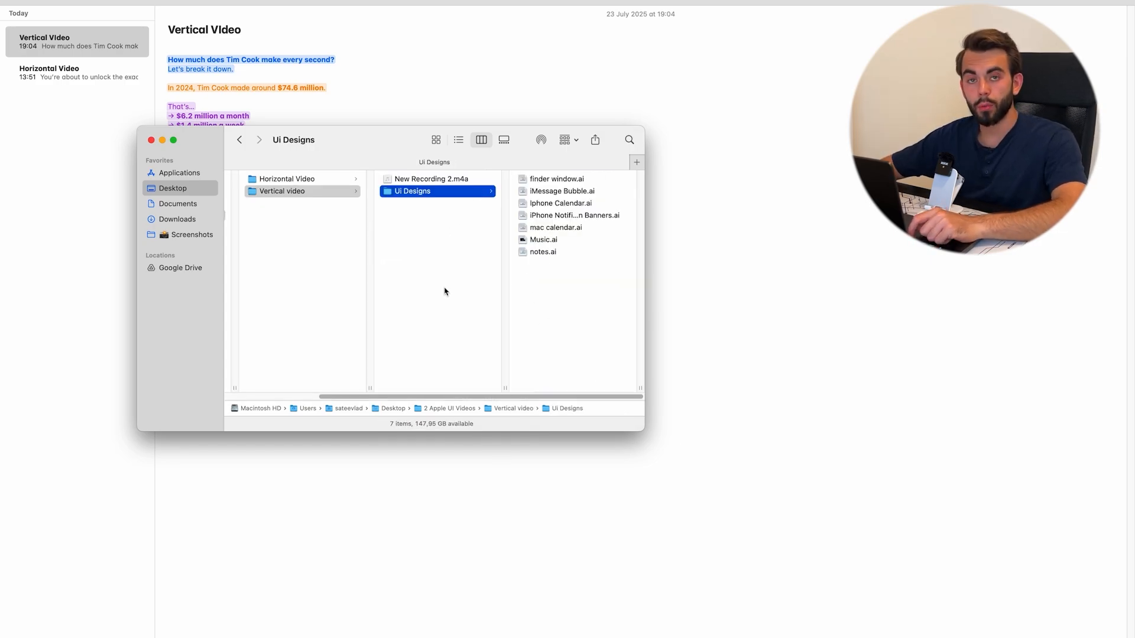
click(429, 179)
key(Down)
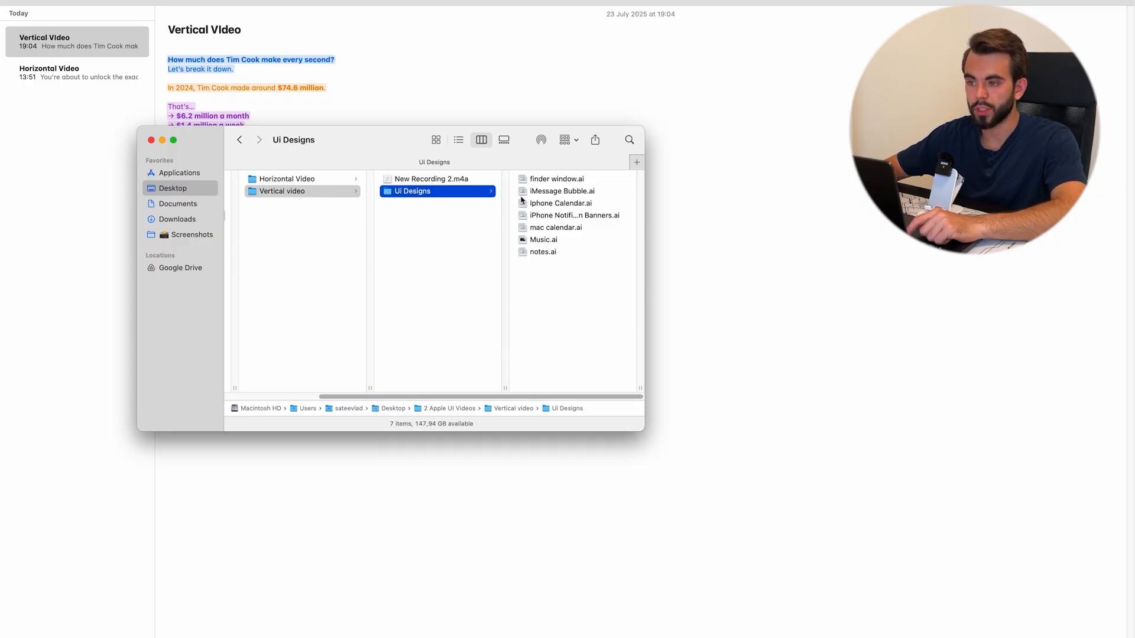
key(Right)
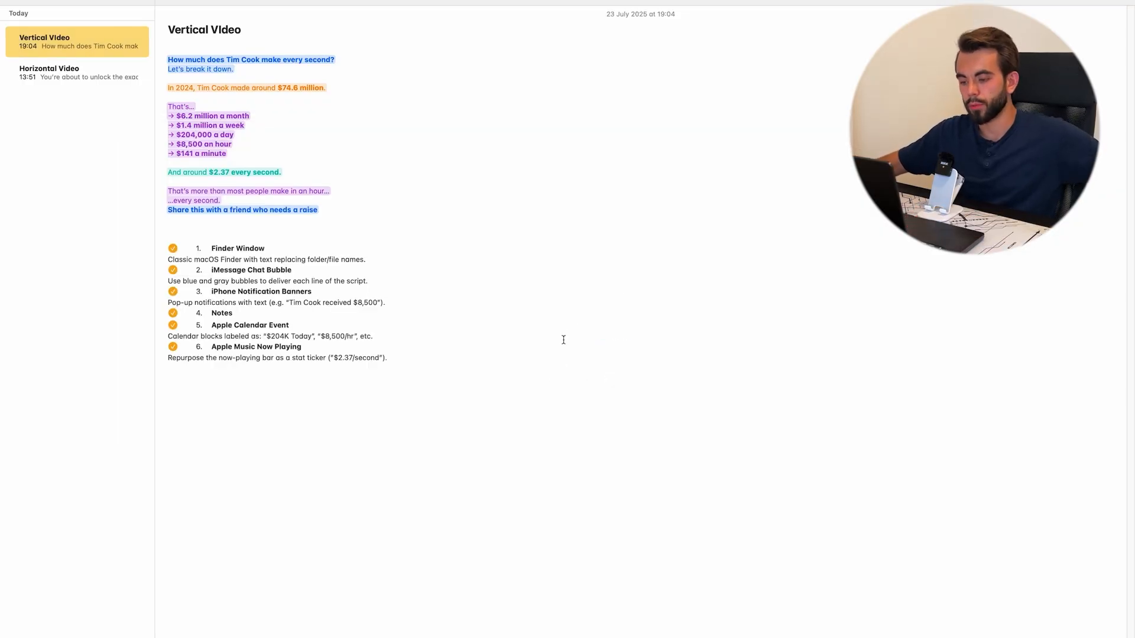
click(472, 623)
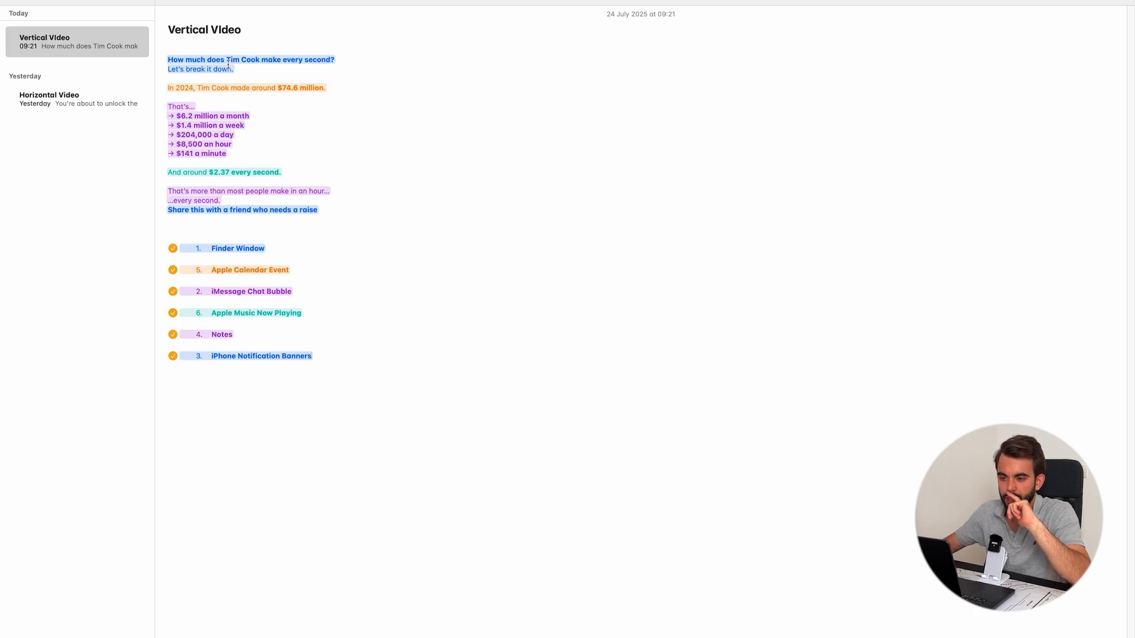
Delete the numbers in front of the color-coded checklist entries in the Vertical Video note, from Finder Window downward.
drag(168, 60, 247, 68)
drag(270, 250, 172, 249)
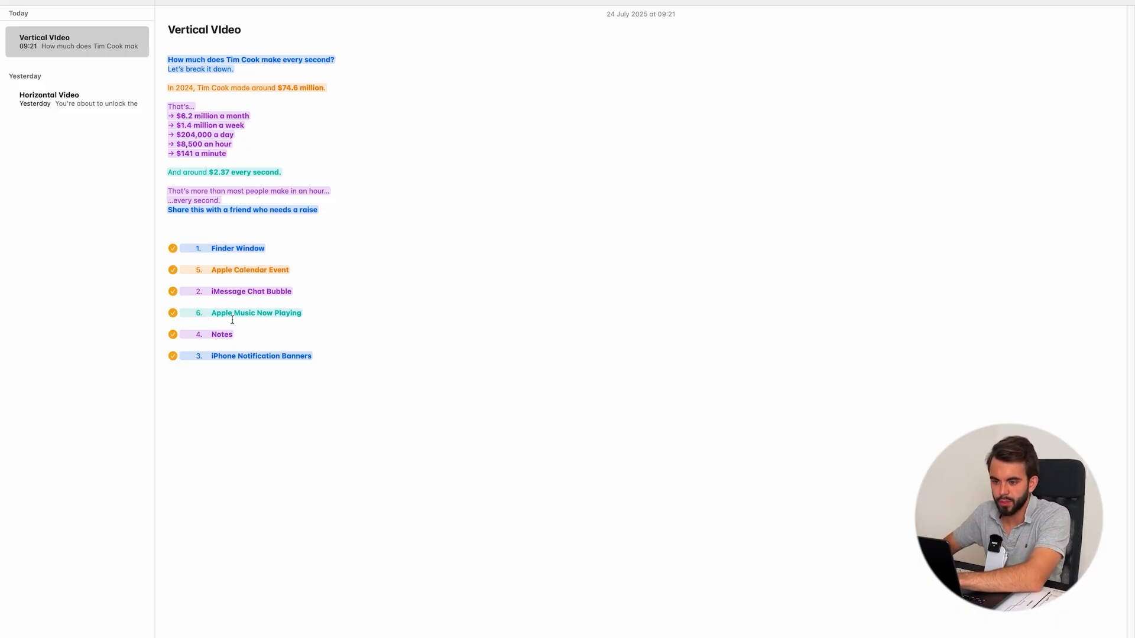
key(BackSpace)
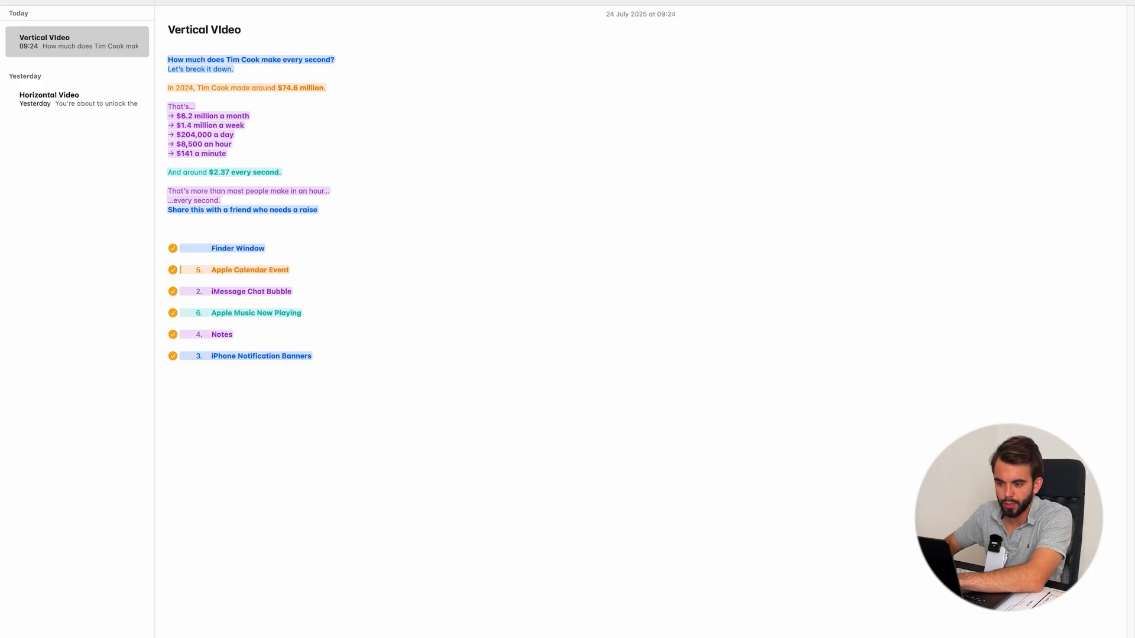
key(BackSpace)
key(BackSpace)
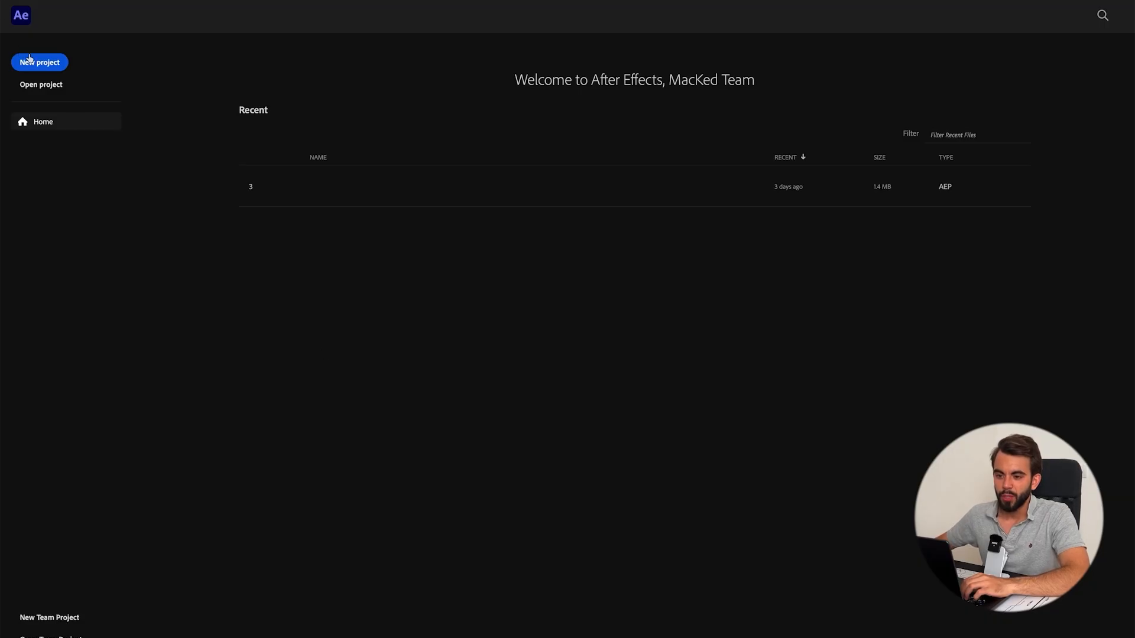
Switch to After Effects and create a new project.
click(35, 59)
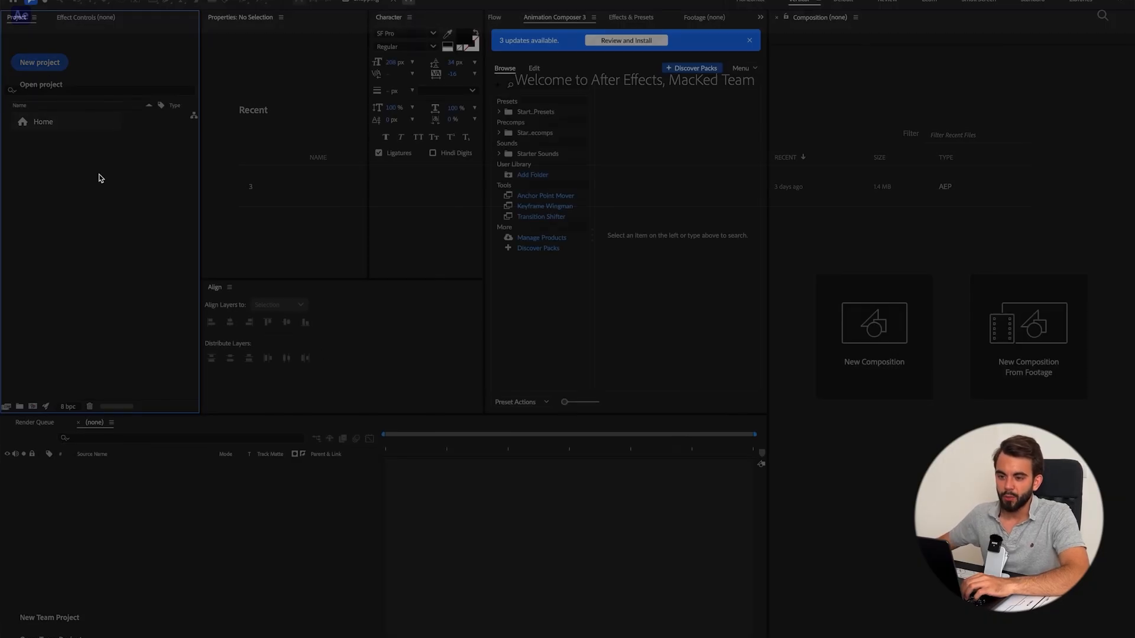
click(32, 406)
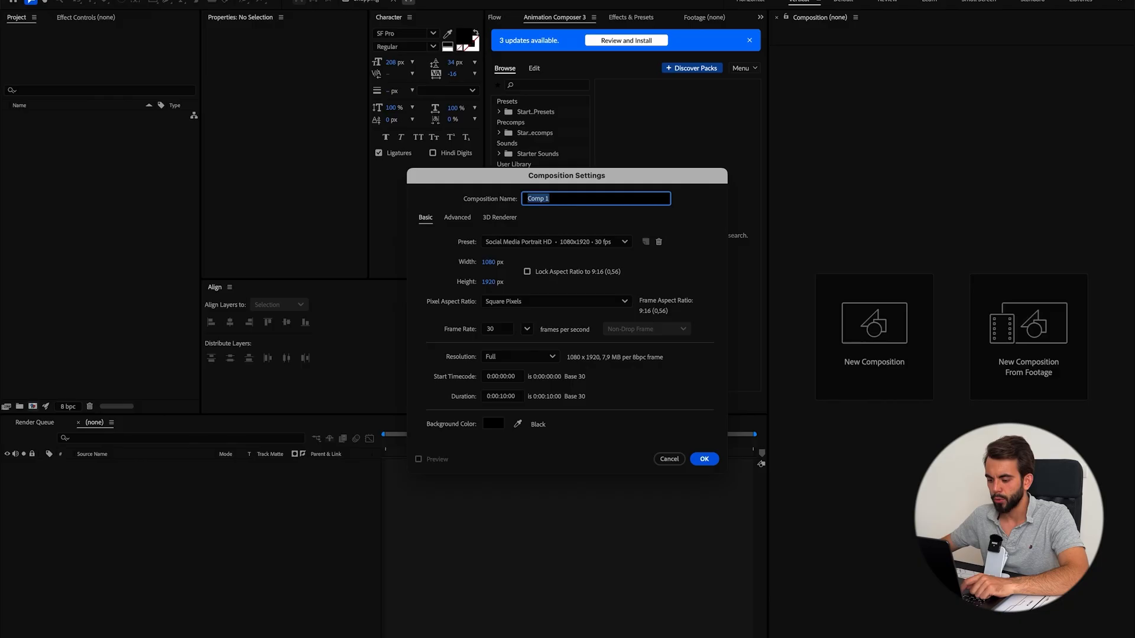
click(480, 636)
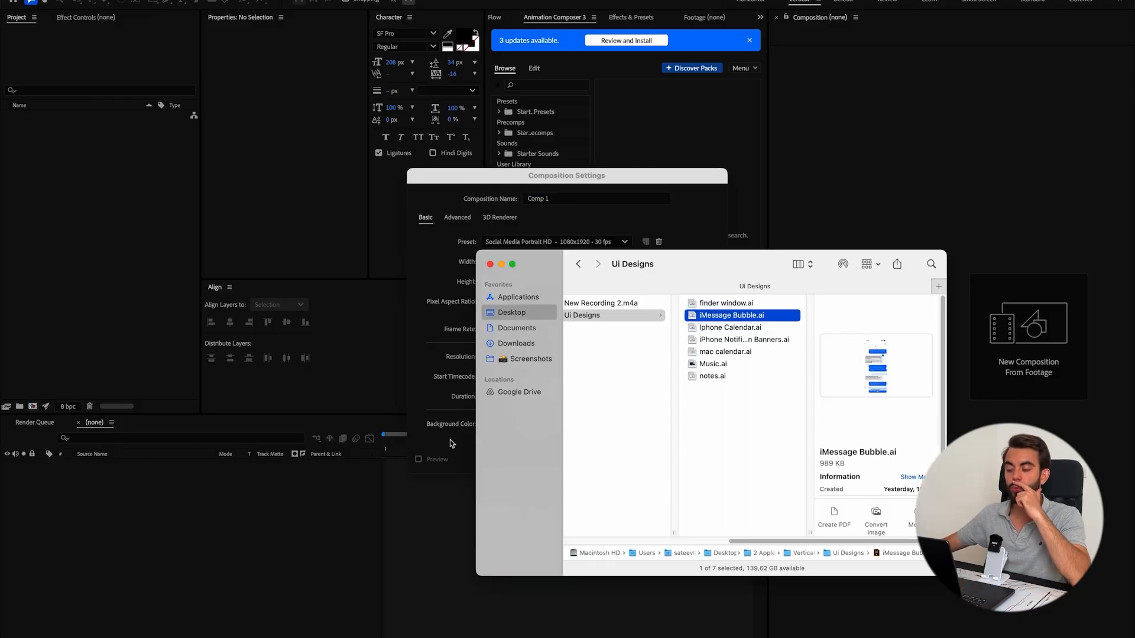
key(Left)
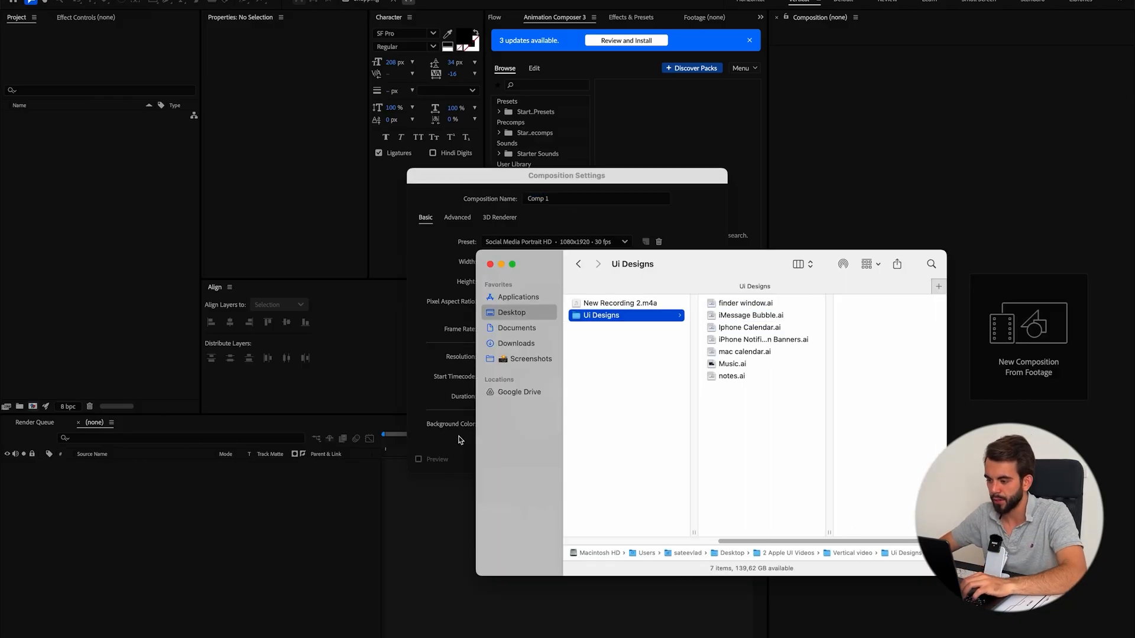
key(Up)
click(423, 328)
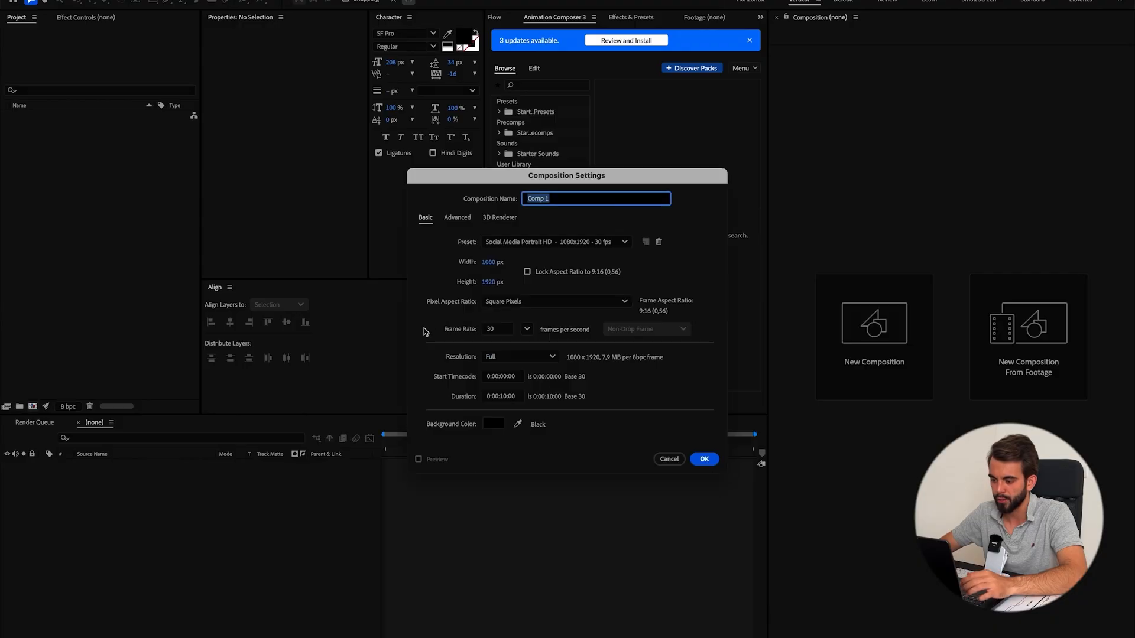
click(671, 460)
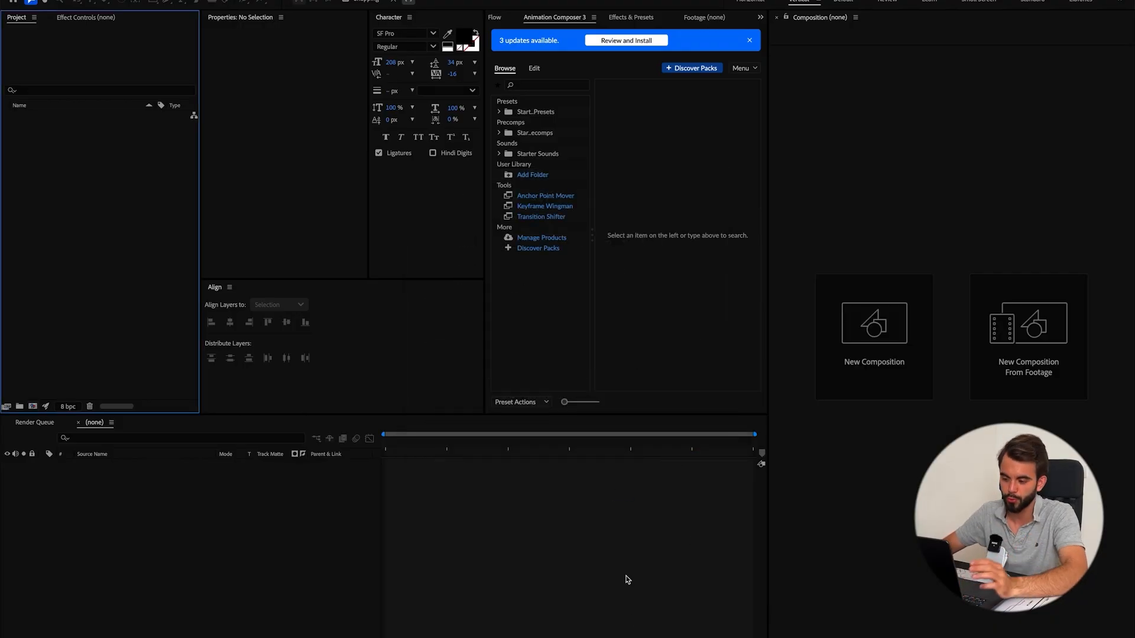
Switch to Finder and look through the Illustrator files in the Ui Designs folder.
key(super+Tab)
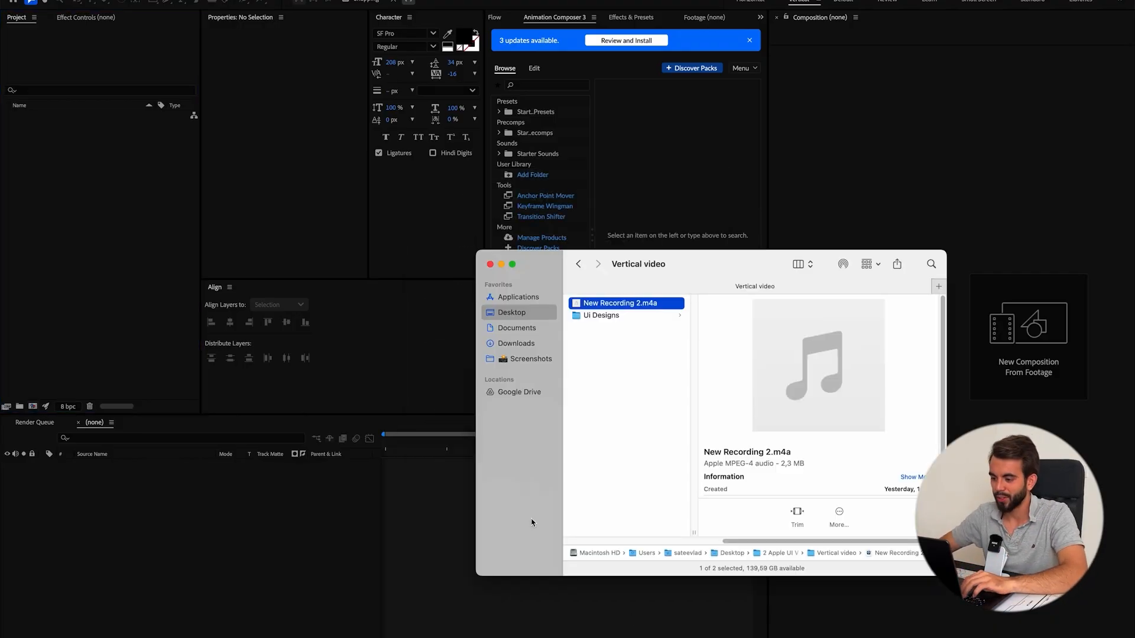
click(637, 317)
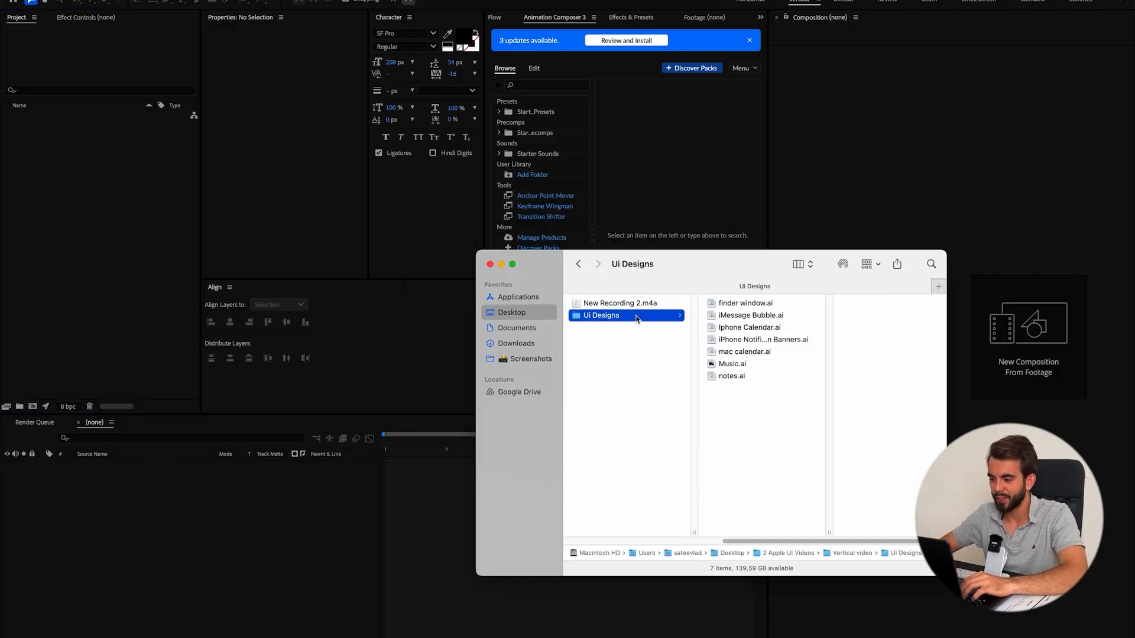
click(296, 540)
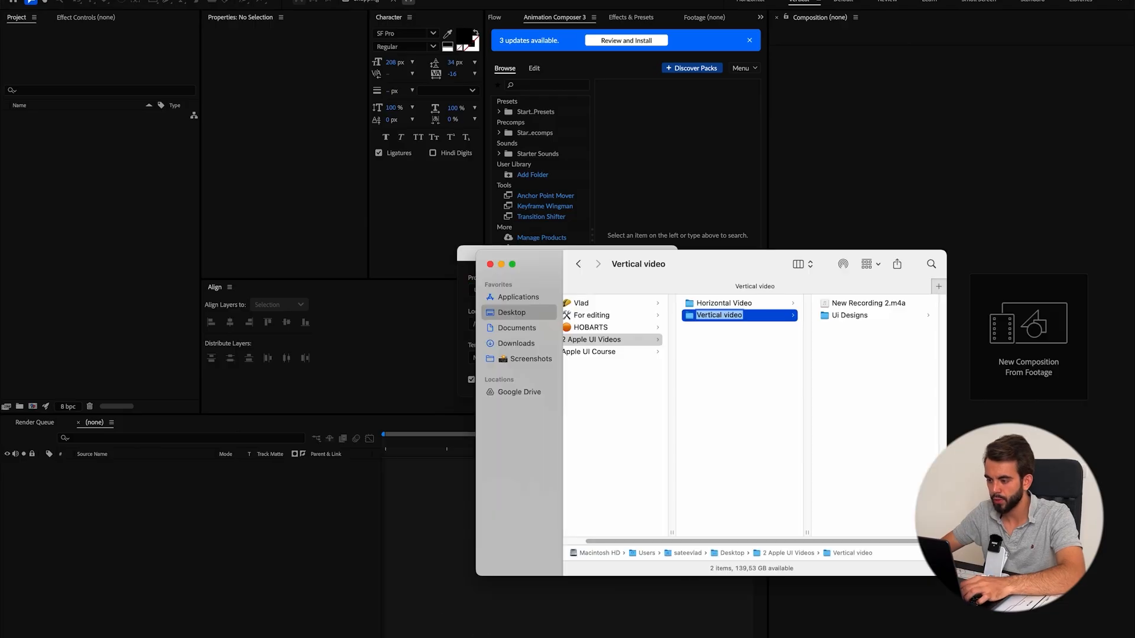
In Premiere Pro's save dialog, choose the Vertical video folder inside 2 Apple UI Videos for the new project.
key(super+Tab)
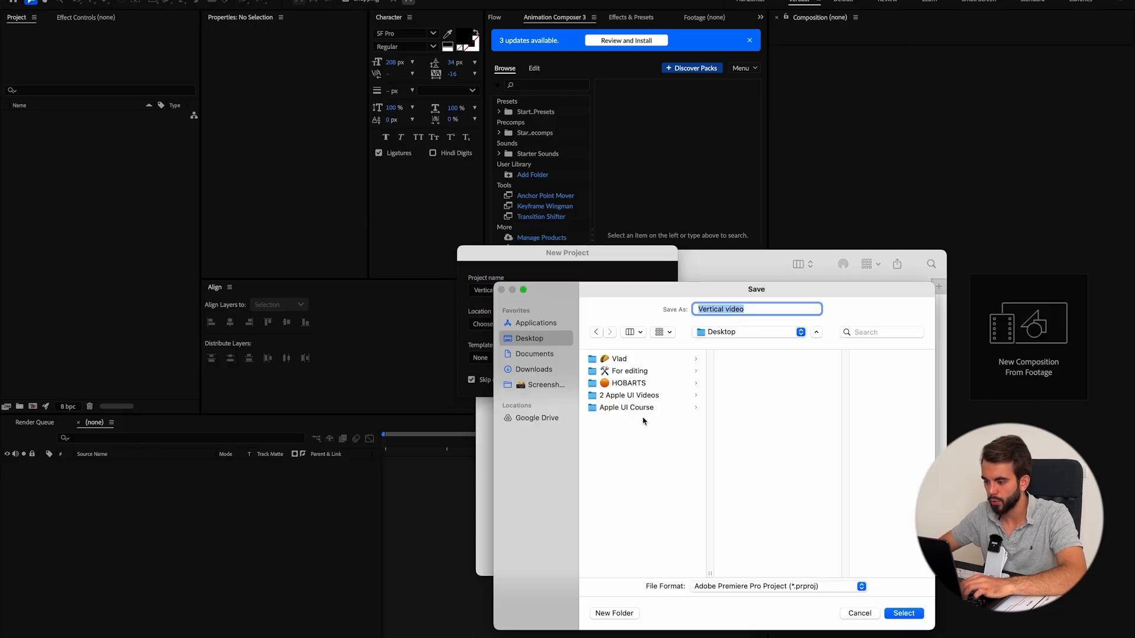
click(641, 408)
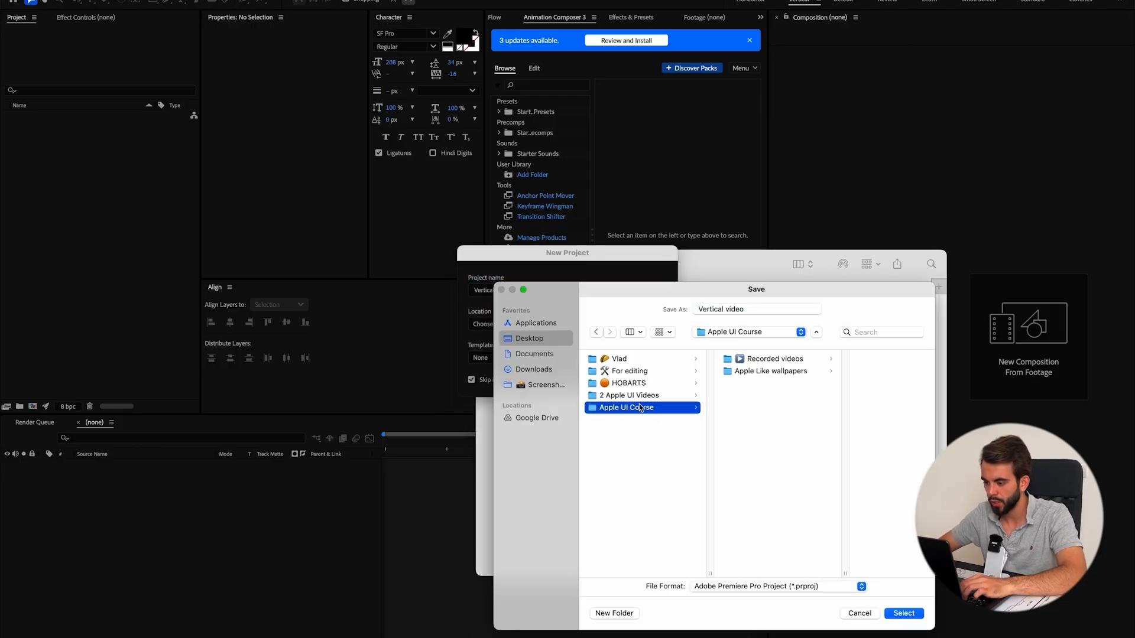
click(655, 395)
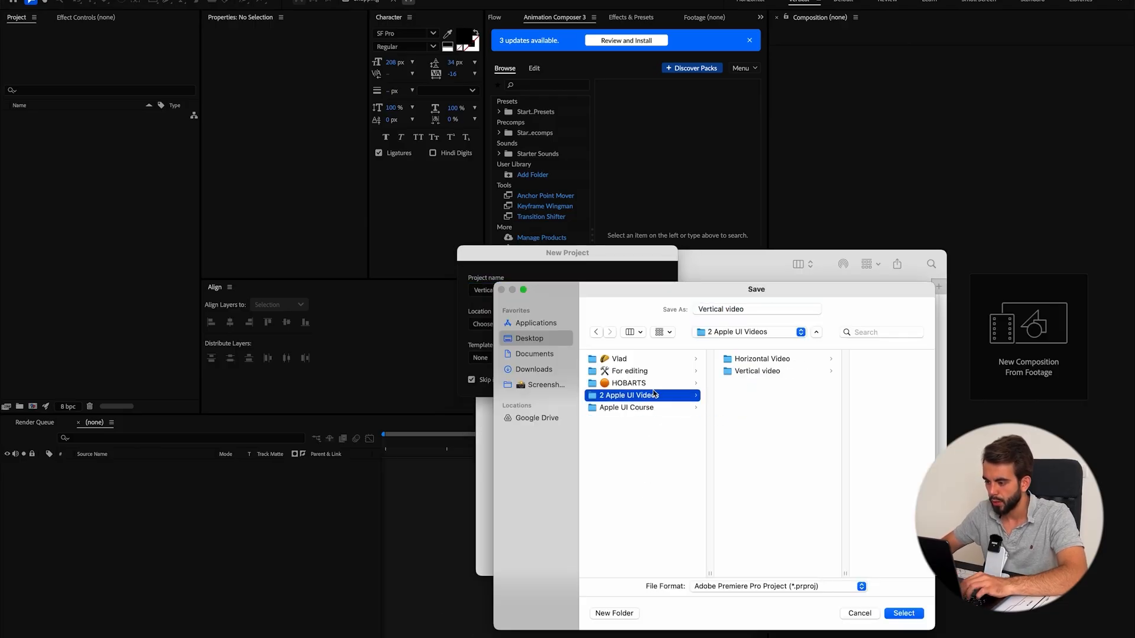
key(Right)
key(Down)
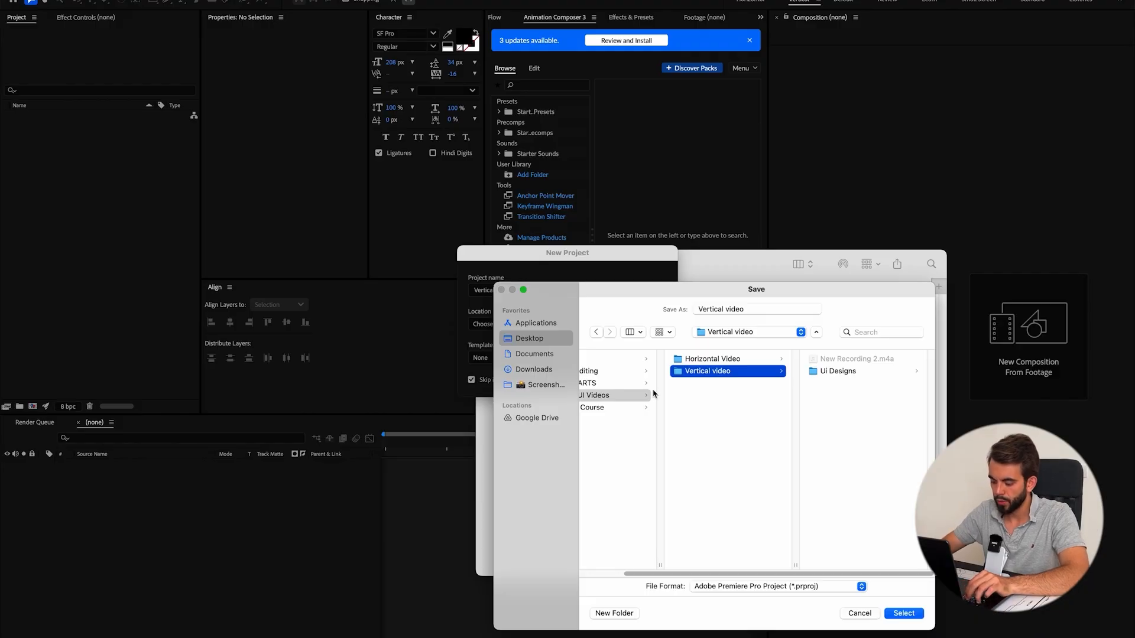
Create a folder named "PR" with a leading emoji inside Vertical video, and create the Vertical video project in it.
key(shift+super+n)
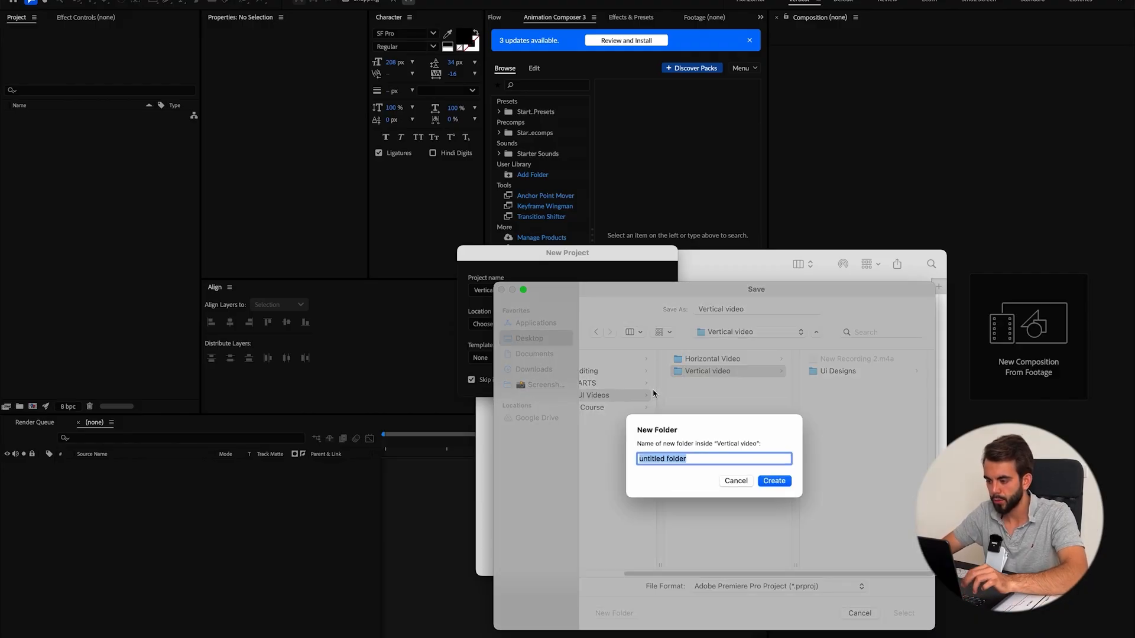
text(PR)
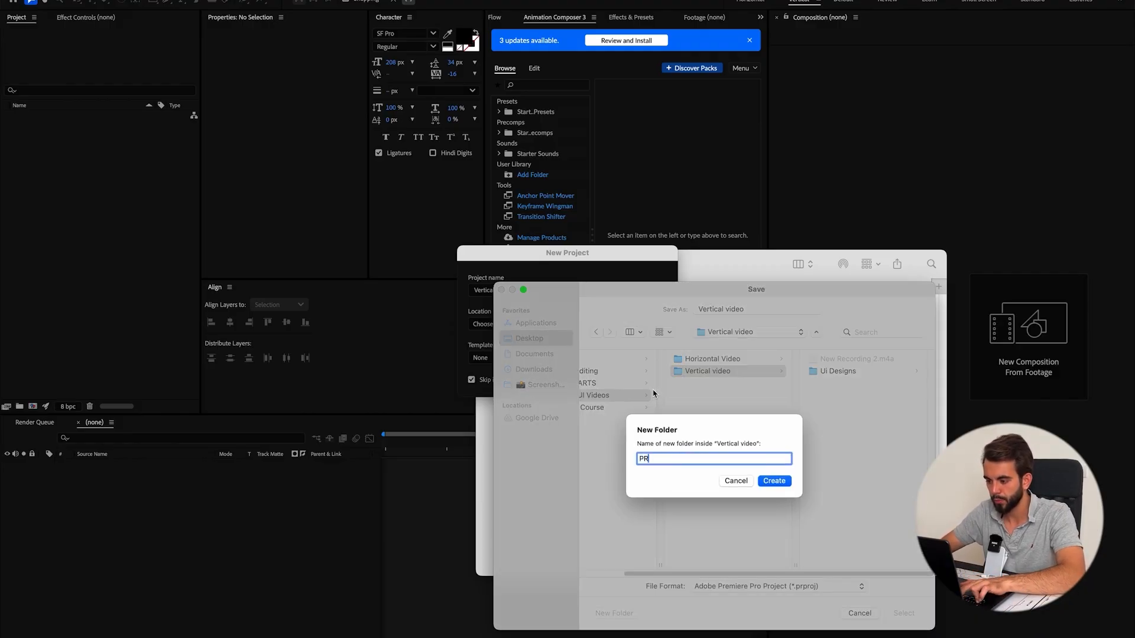
key(Left)
key(ctrl+super+space)
key(Down)
key(Return)
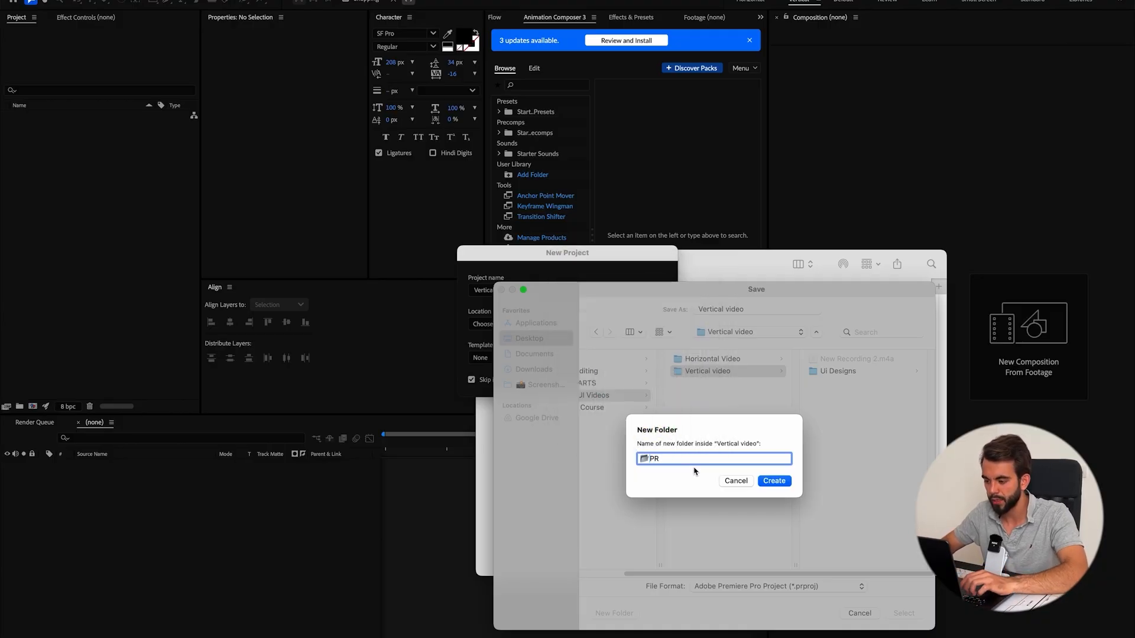
click(774, 481)
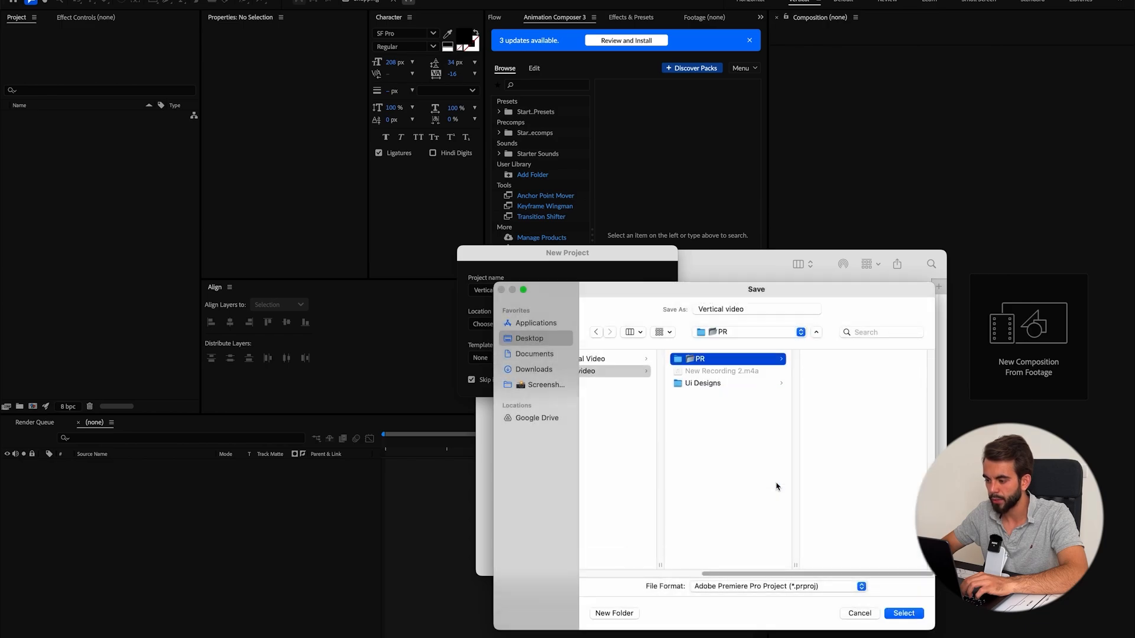
click(913, 616)
click(651, 380)
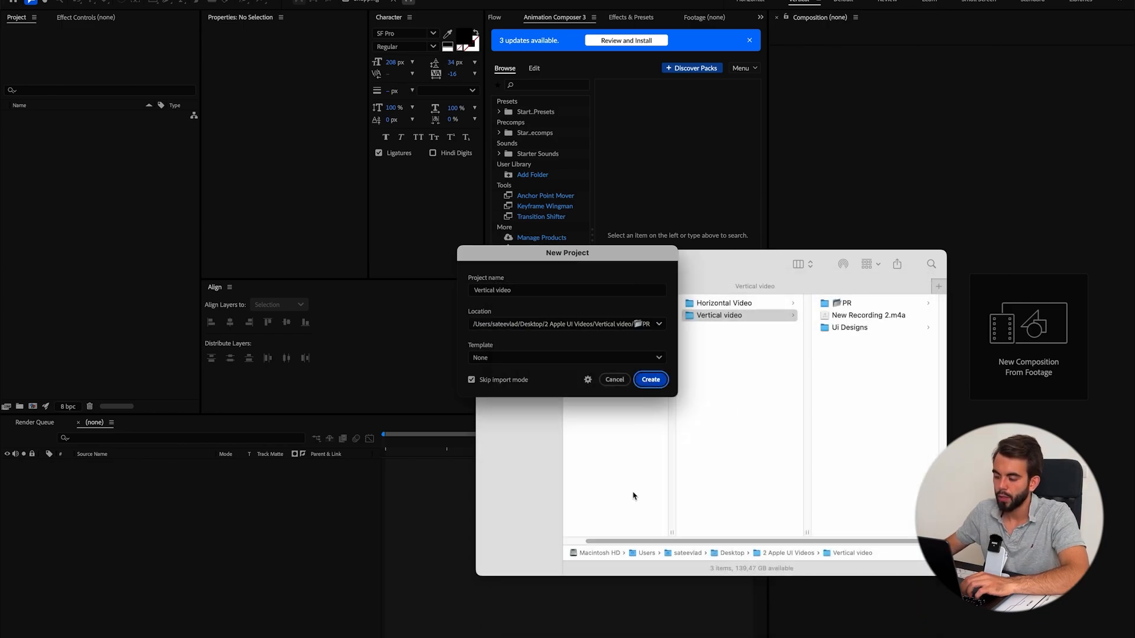
Import New Recording 2.m4a from the Vertical video folder in Finder into the Premiere Pro project.
click(451, 636)
drag(767, 318, 105, 173)
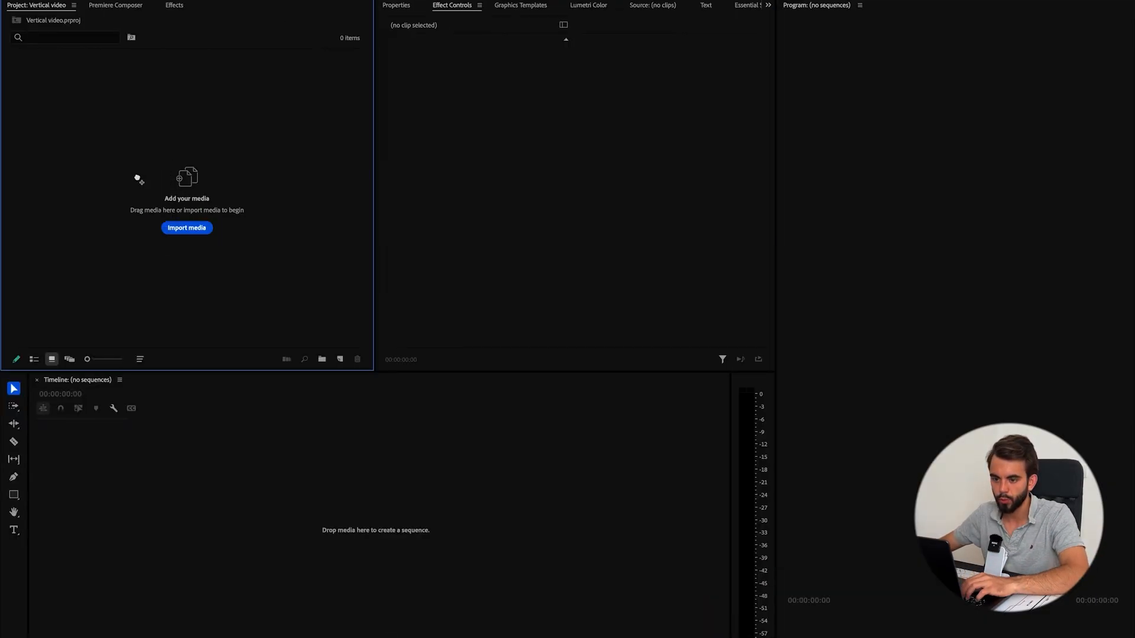
click(340, 359)
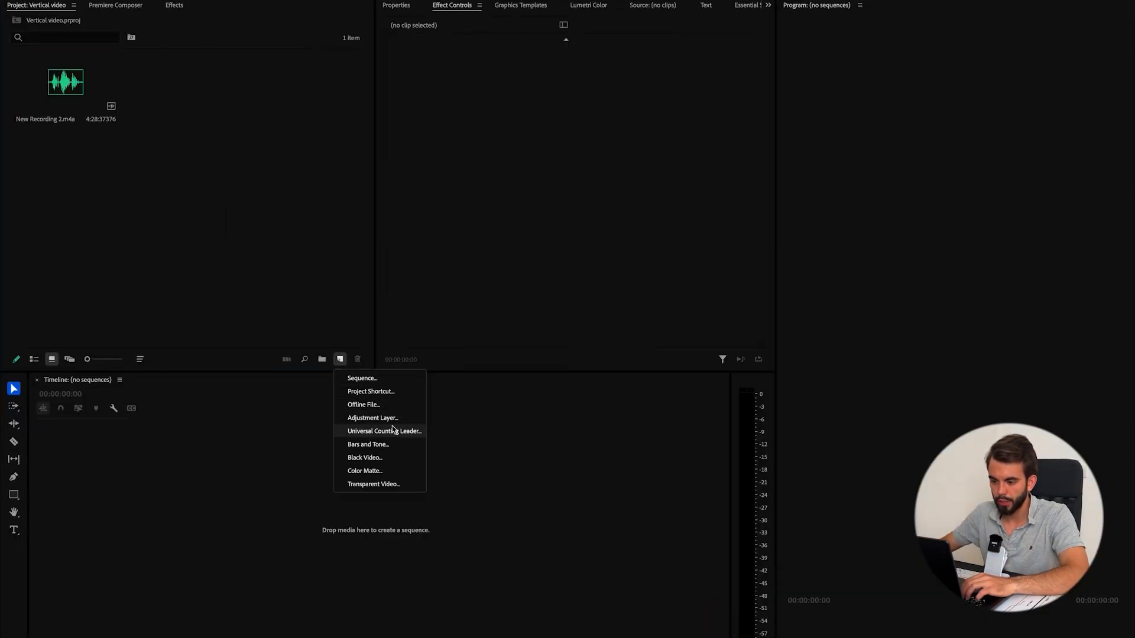
click(205, 273)
Try building a sequence directly from New Recording 2.m4a, check its sequence settings, and undo it.
drag(82, 89, 186, 540)
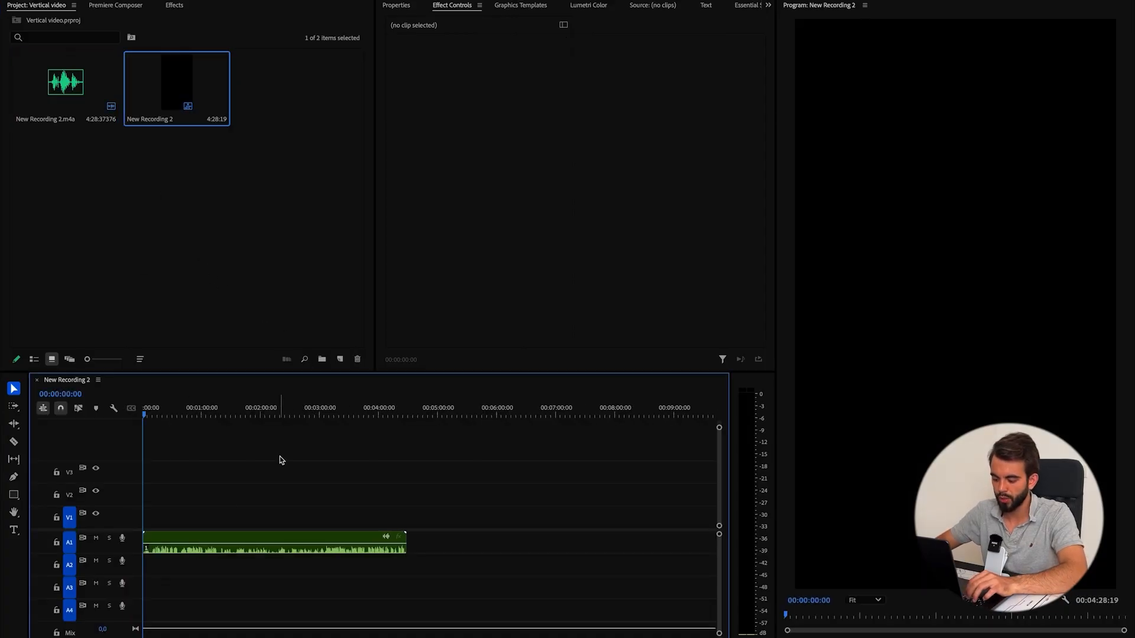
key(super+0)
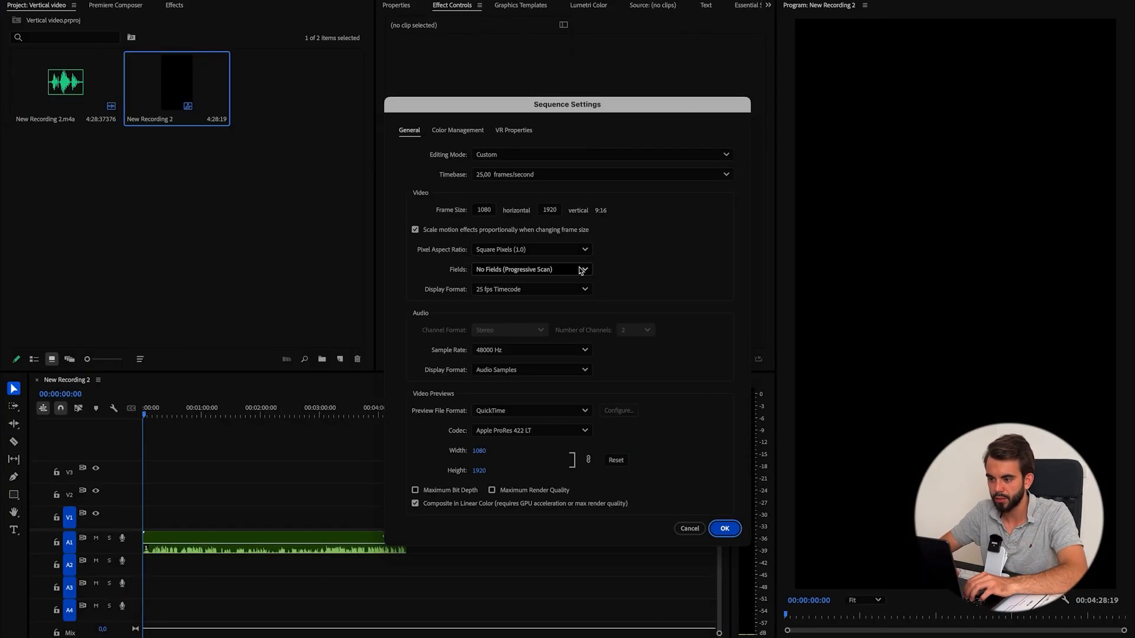
key(Escape)
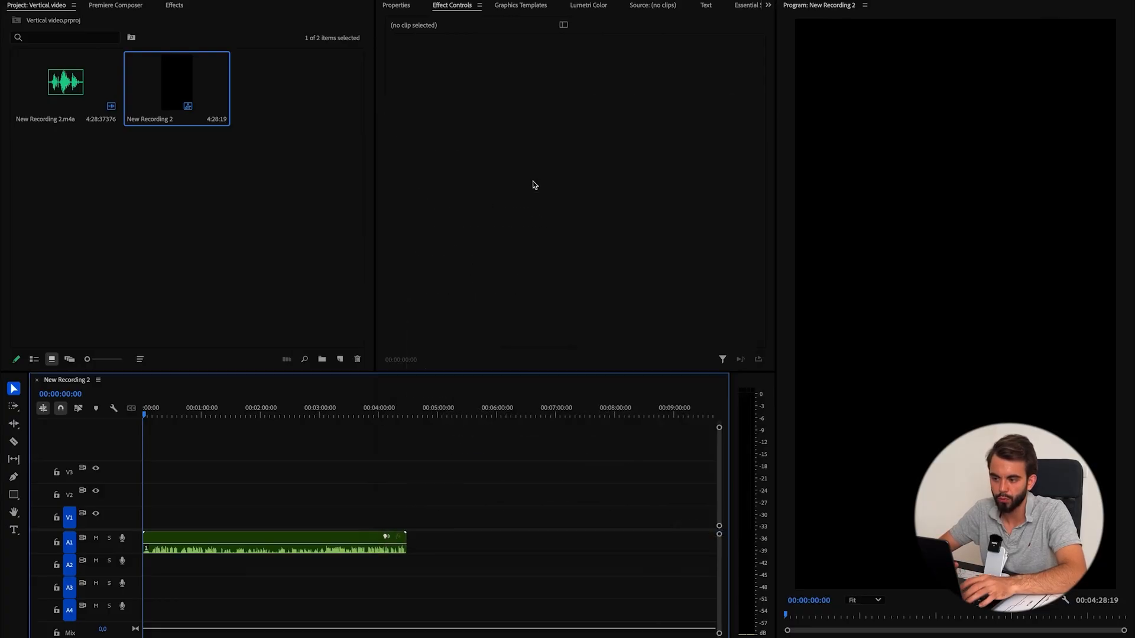
key(super+z)
key(super+z)
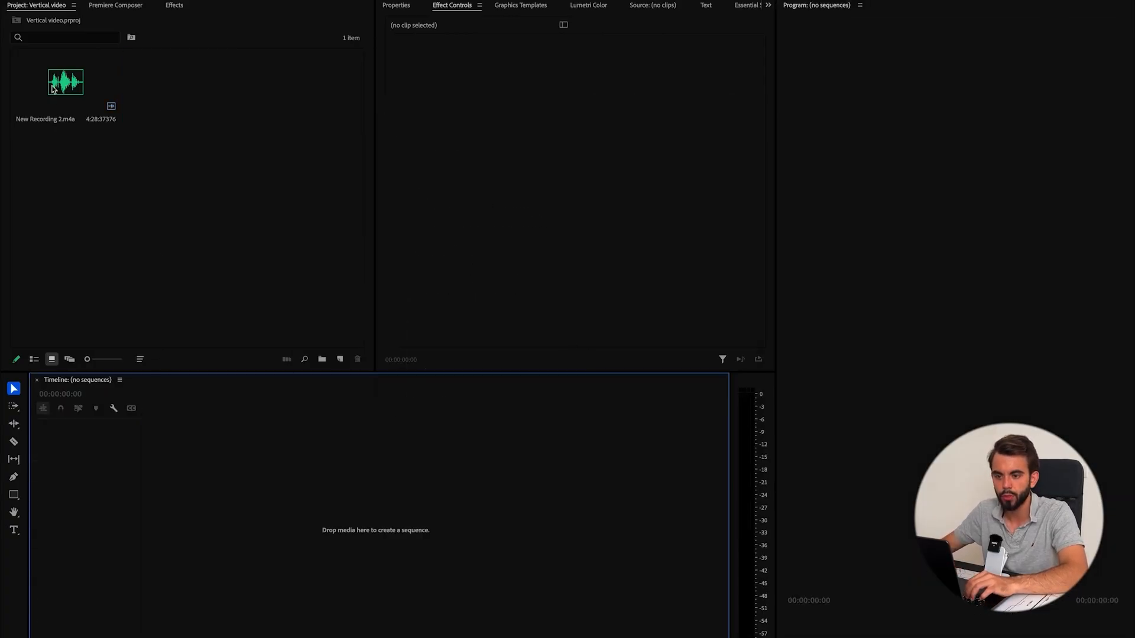
Create a new sequence named Sequence 01 with Custom editing mode and a 30 frames/second timebase.
click(340, 359)
click(362, 379)
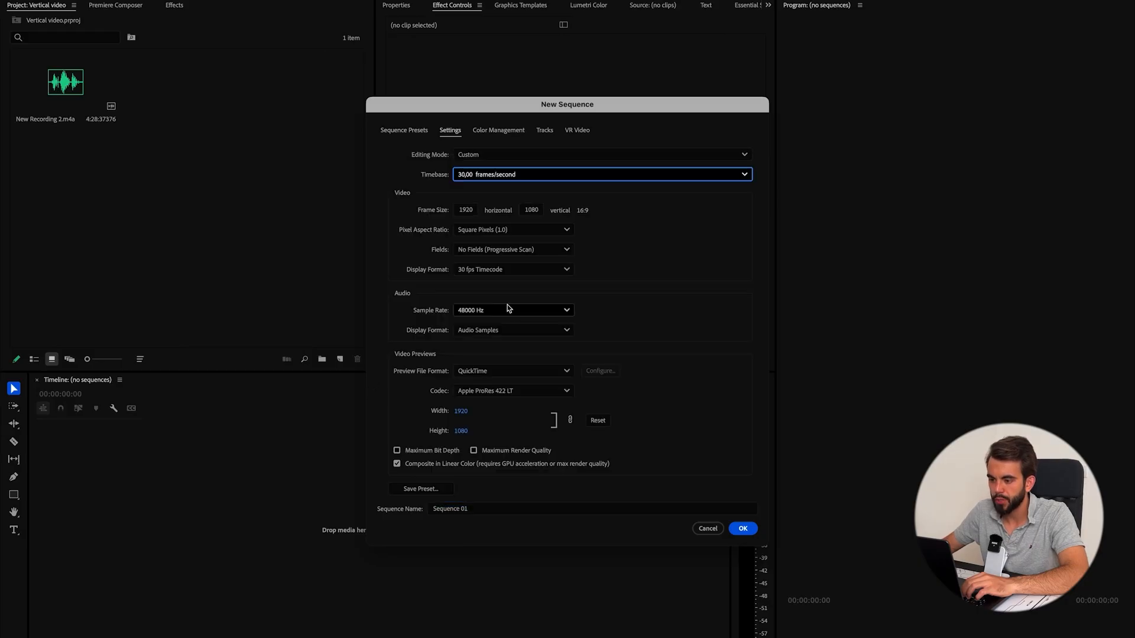
click(743, 529)
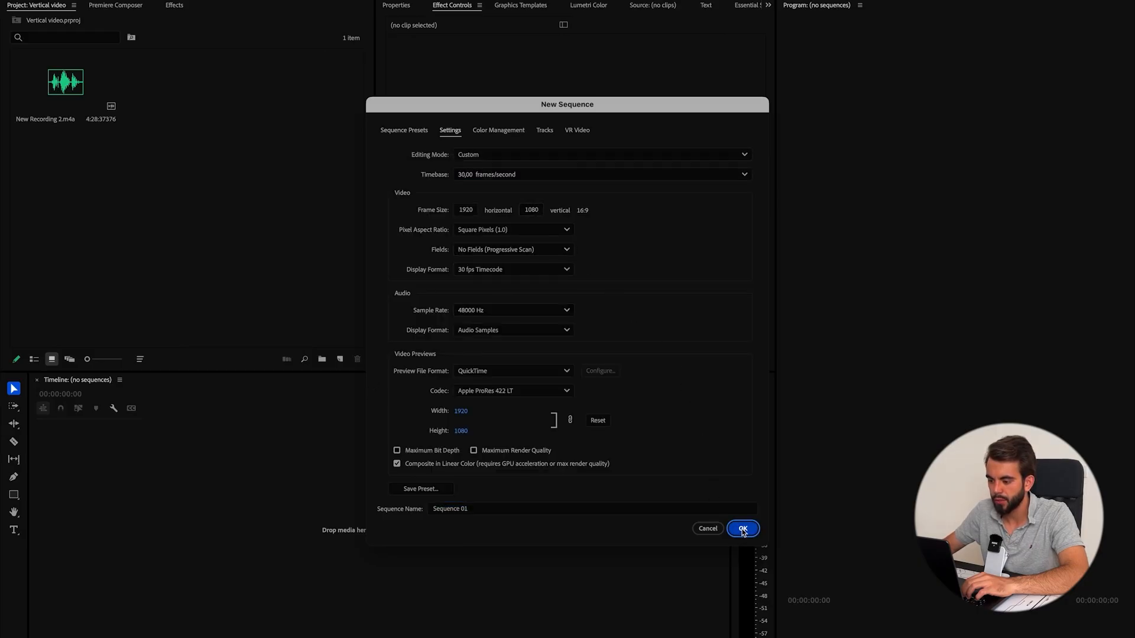
Change the frame size of Sequence 01 to 1080 horizontal by 1920 vertical.
key(super+0)
key(Tab)
key(Tab)
key(Tab)
text(1080)
key(Tab)
text(1920)
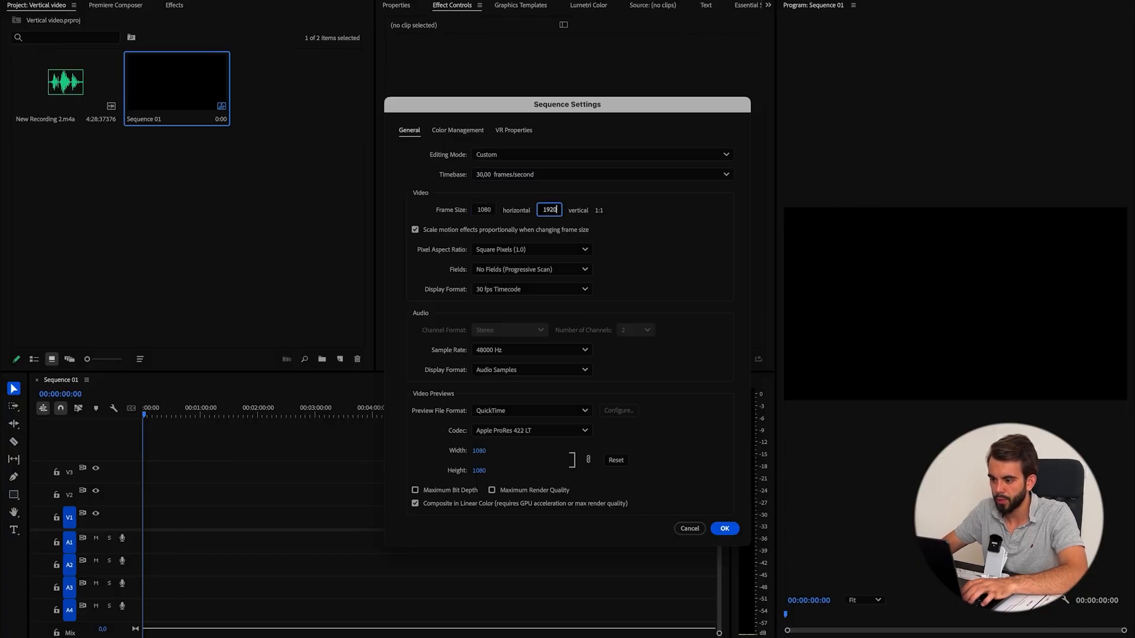
key(Return)
click(430, 444)
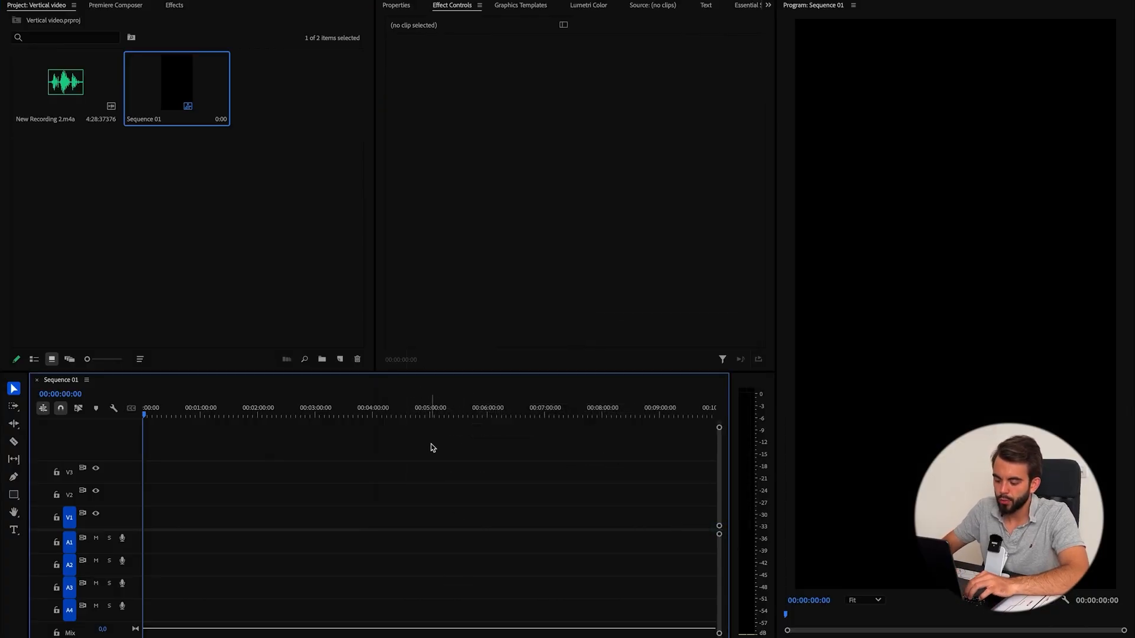
Look up the Sequence Settings command's shortcut in the keyboard shortcuts by searching for "settings".
key(super+0)
key(Escape)
click(390, 0)
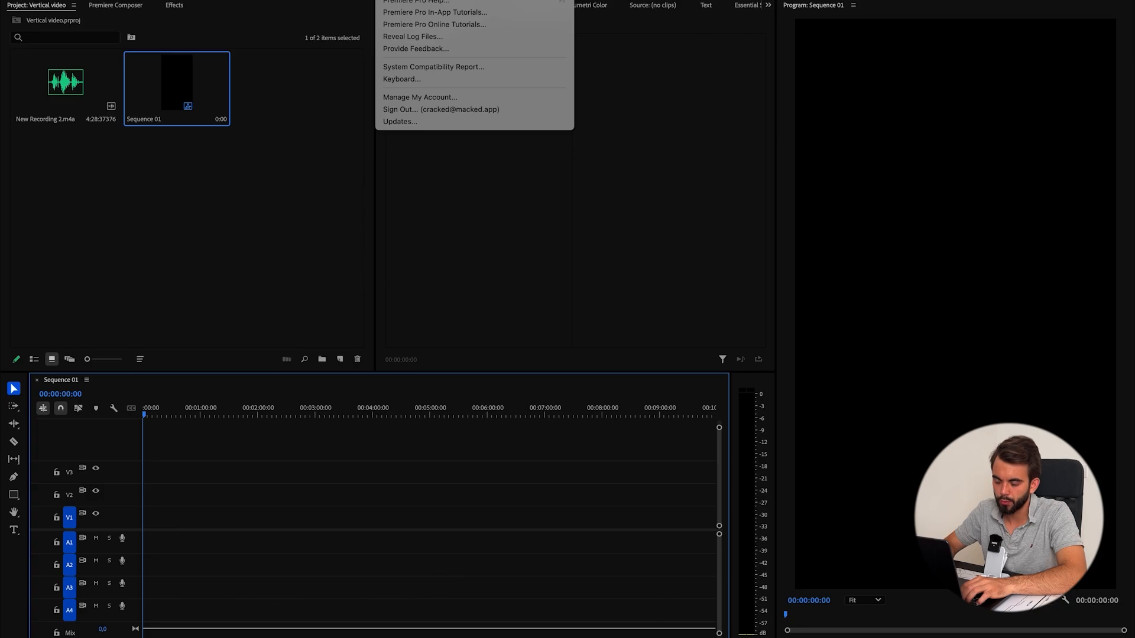
text(short)
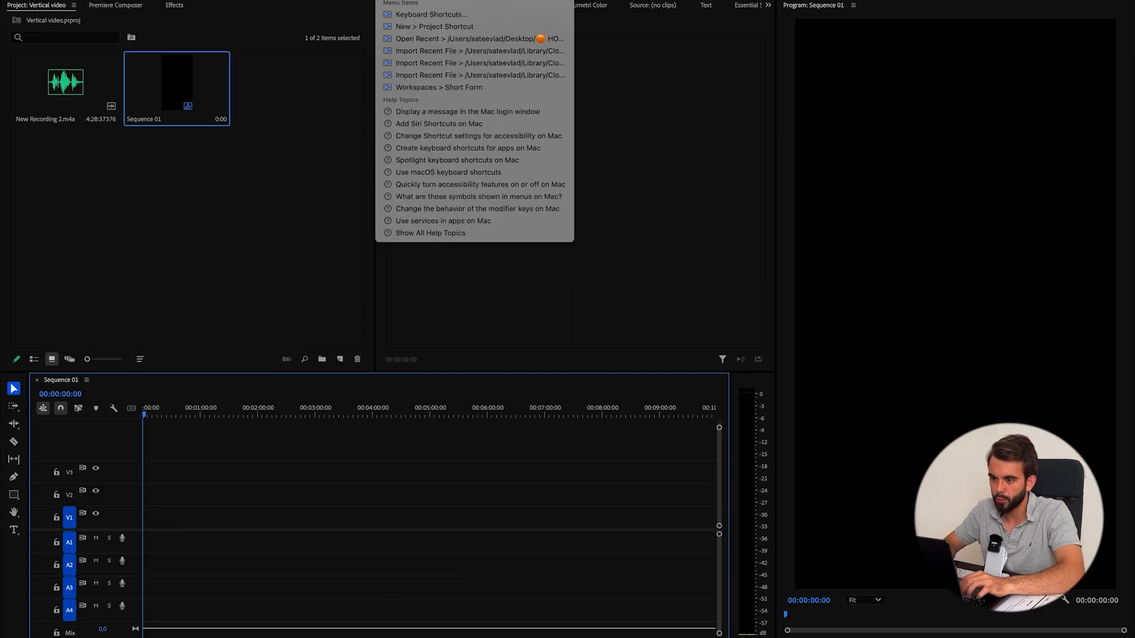
mouse_move(453, 19)
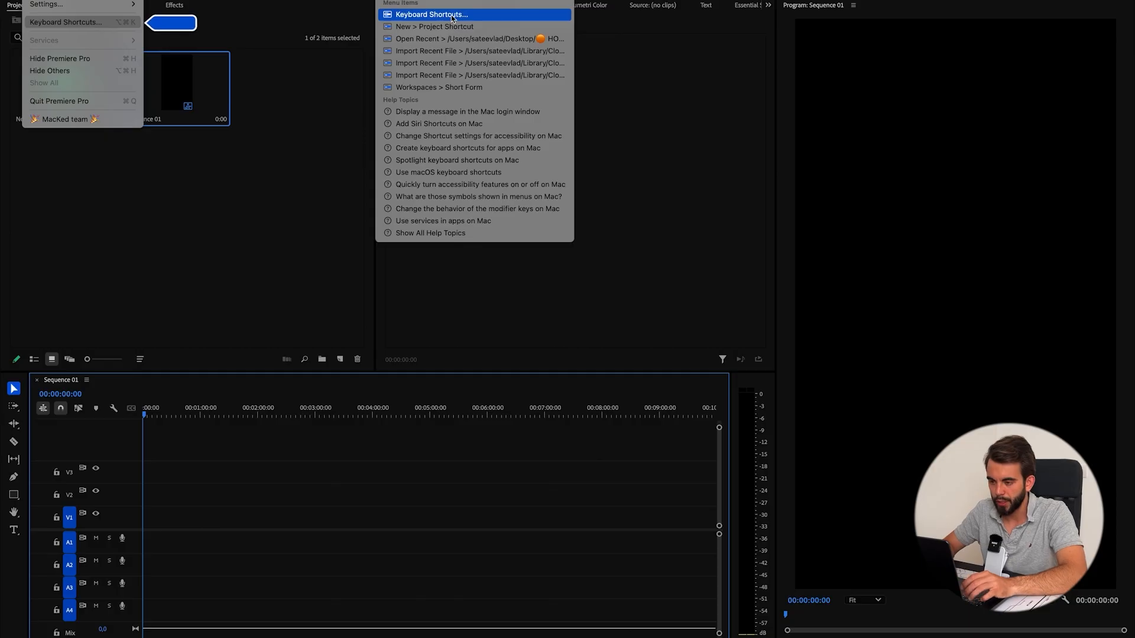
click(493, 494)
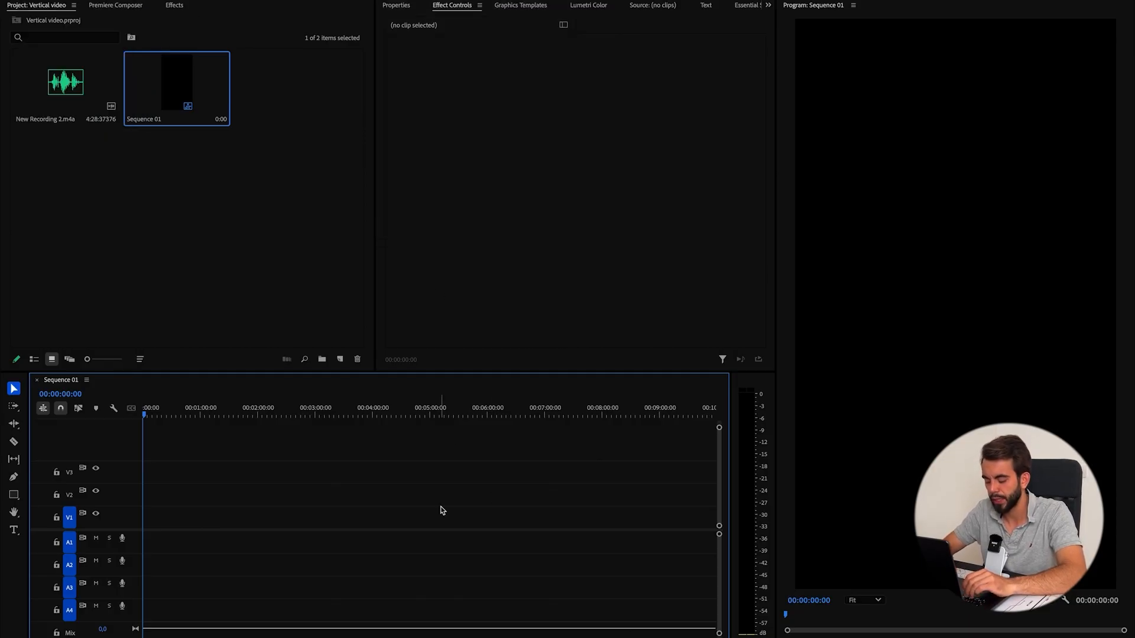
key(super+alt+k)
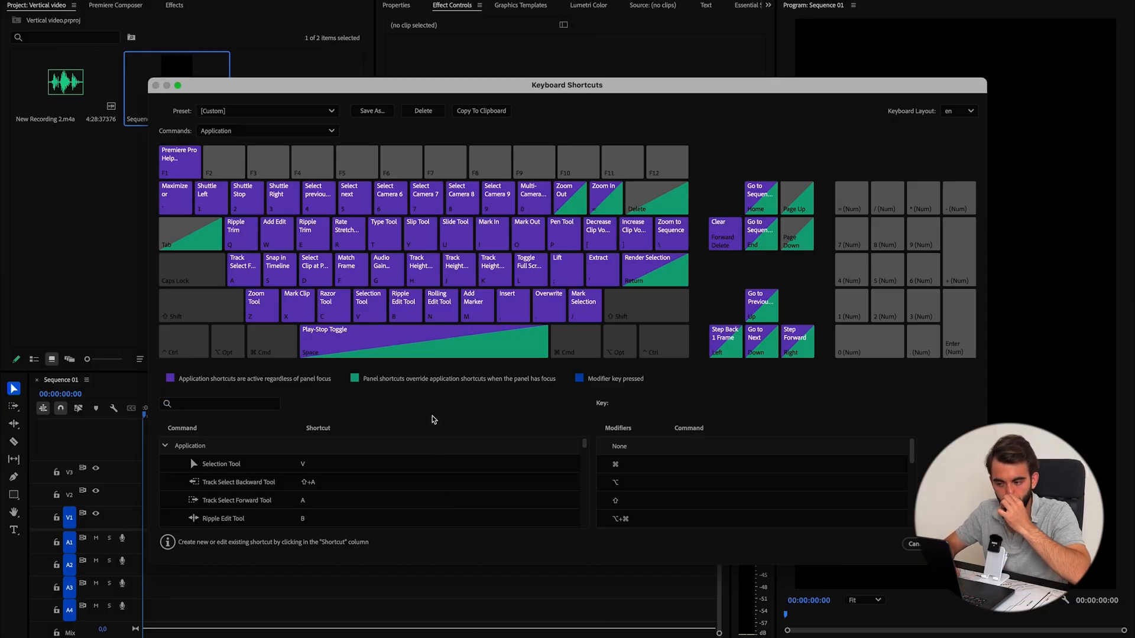
text(settings)
scroll(404, 513, down, 10)
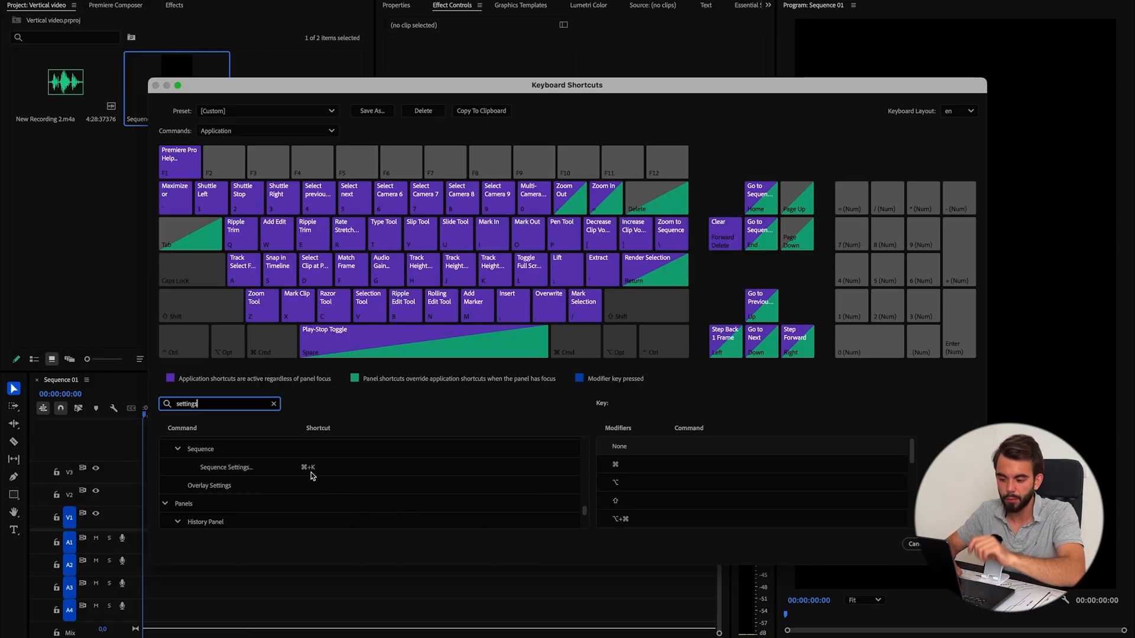
key(Escape)
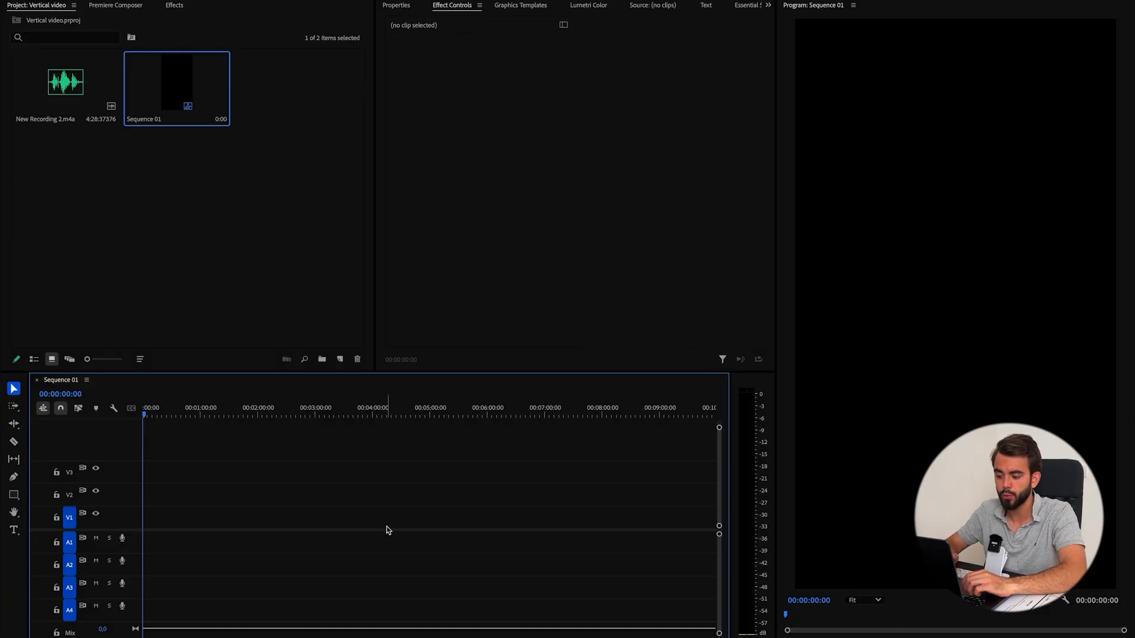
Place New Recording 2.m4a on audio track A1 at the start of Sequence 01 and reduce the track heights.
drag(65, 82, 146, 549)
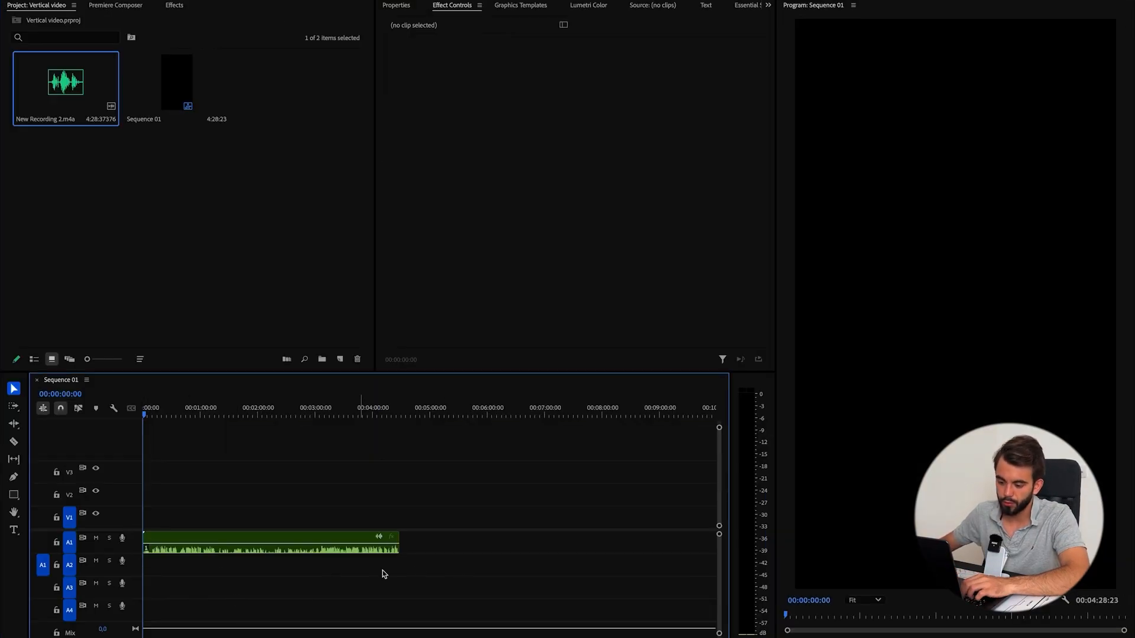
scroll(185, 591, right, 3)
scroll(260, 581, left, 3)
key(shift+minus)
drag(140, 610, 140, 601)
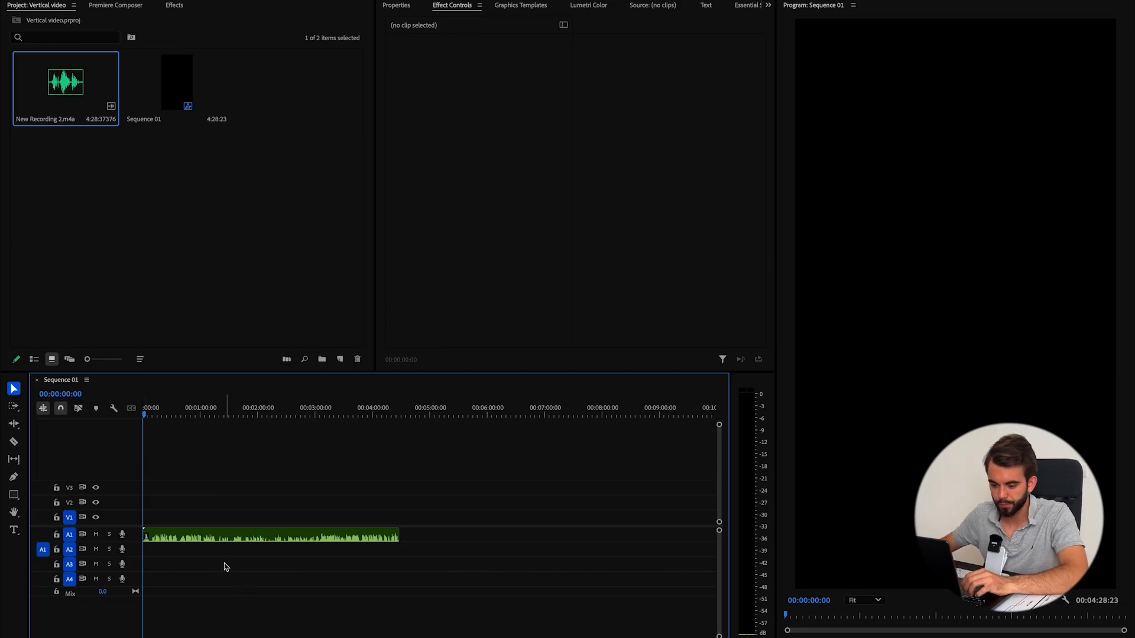
Play through the voice-over in Sequence 01 and check it against its transcript.
scroll(224, 564, up, 5)
scroll(237, 557, left, 5)
scroll(239, 558, down, 2)
drag(323, 607, 269, 497)
scroll(231, 530, down, 5)
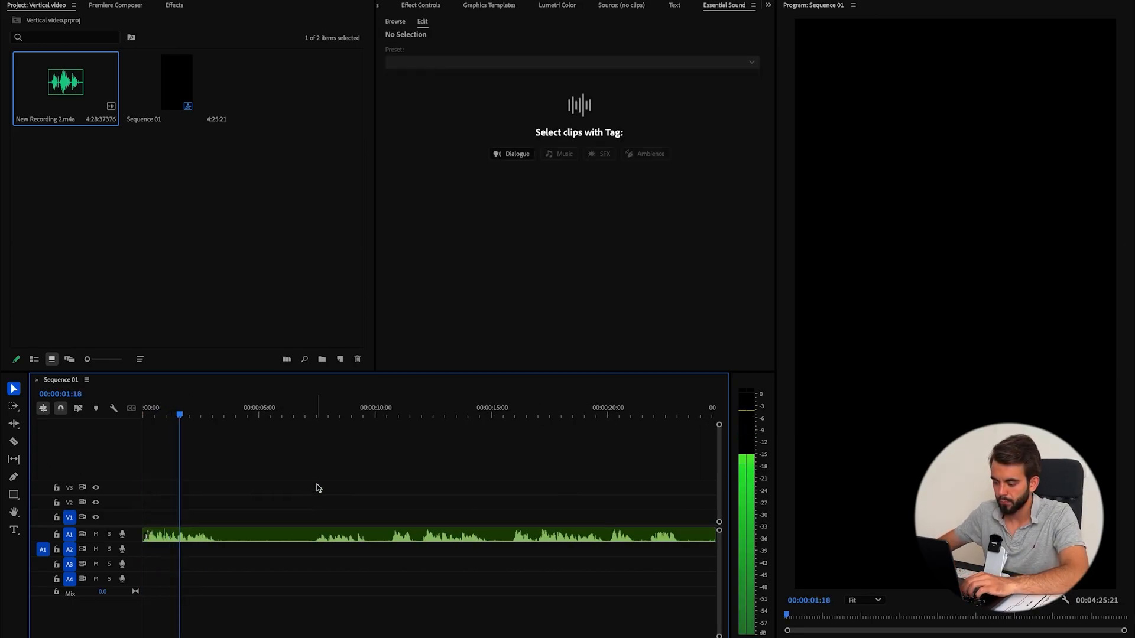
key(XF86AudioRaiseVolume)
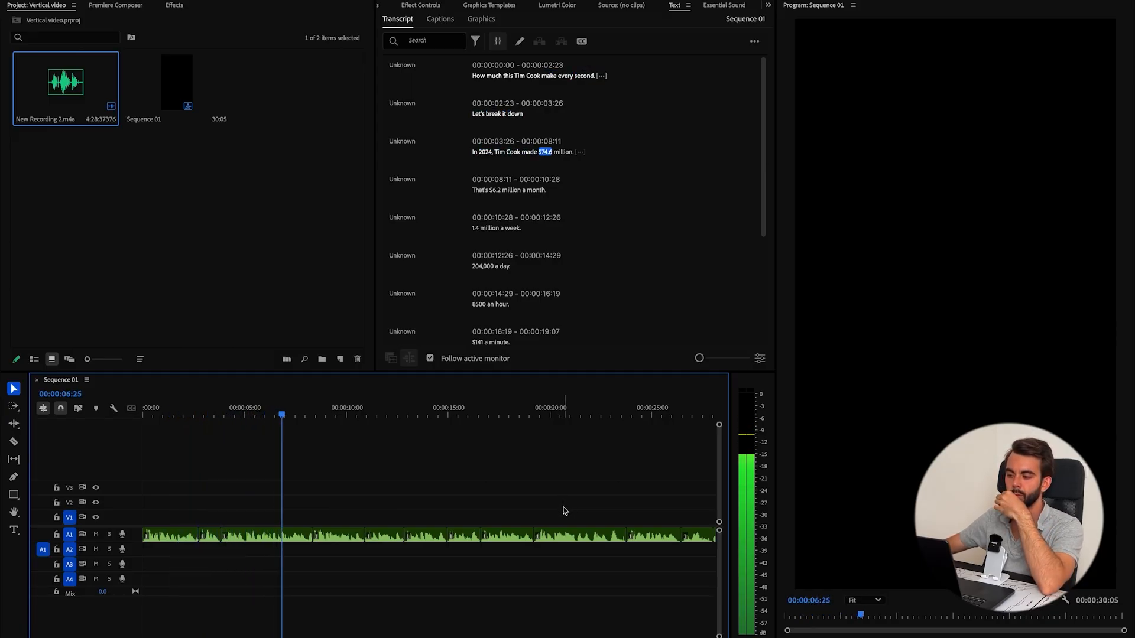
key(XF86AudioRaiseVolume)
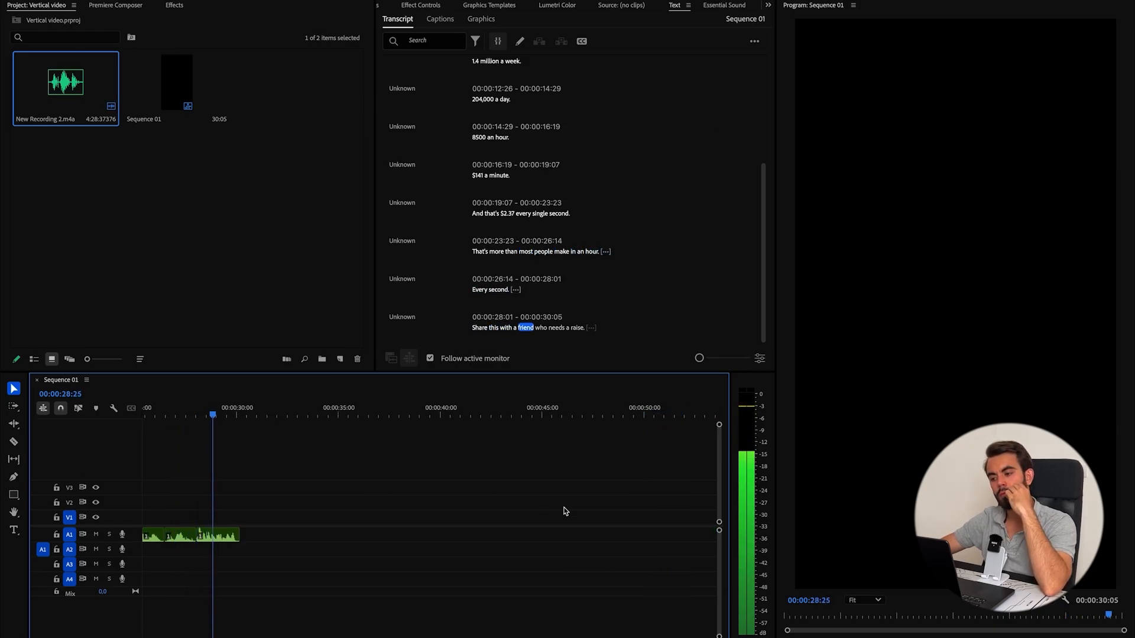
key(backslash)
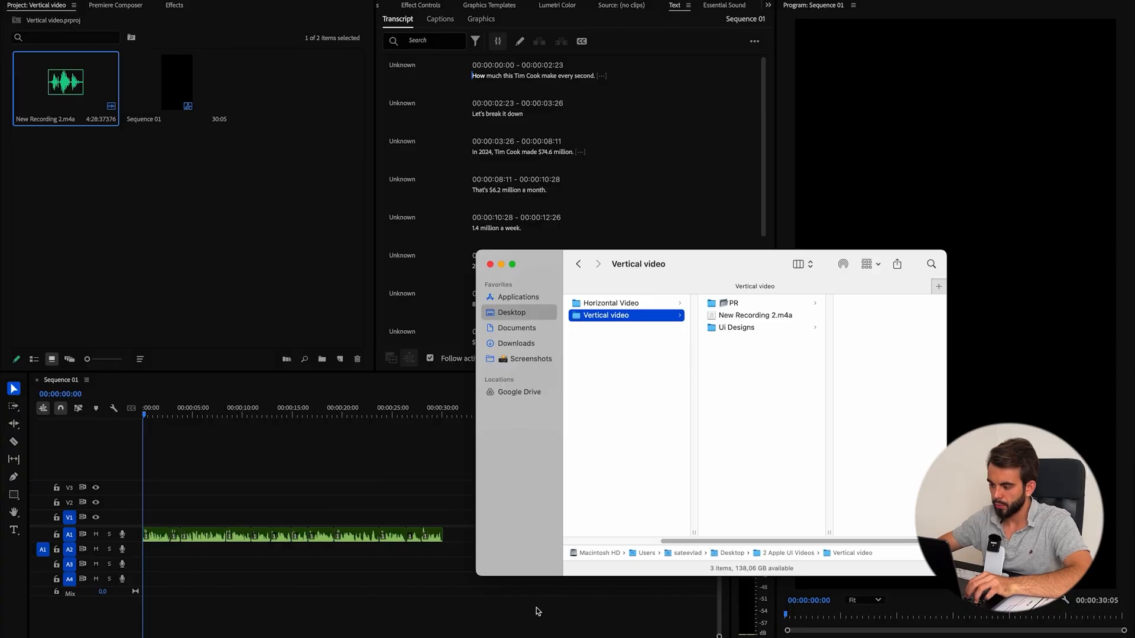
In Finder, create a folder named AE with a folder emoji in front inside the Vertical video folder.
key(super+shift+n)
text(AE)
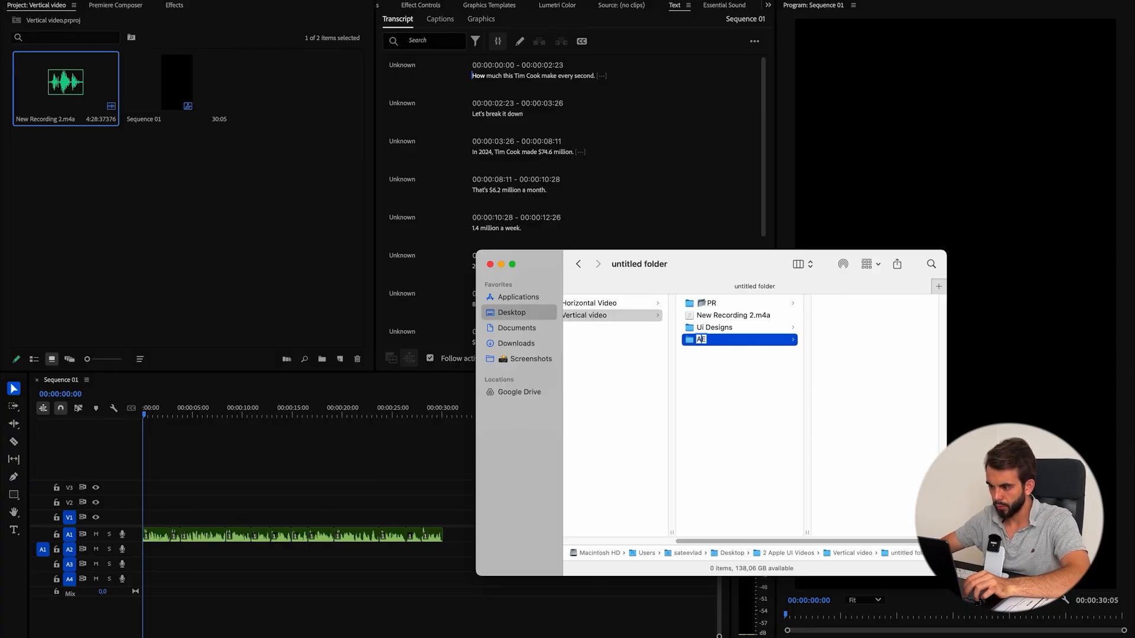
key(ctrl+super+space)
key(Down)
key(Return)
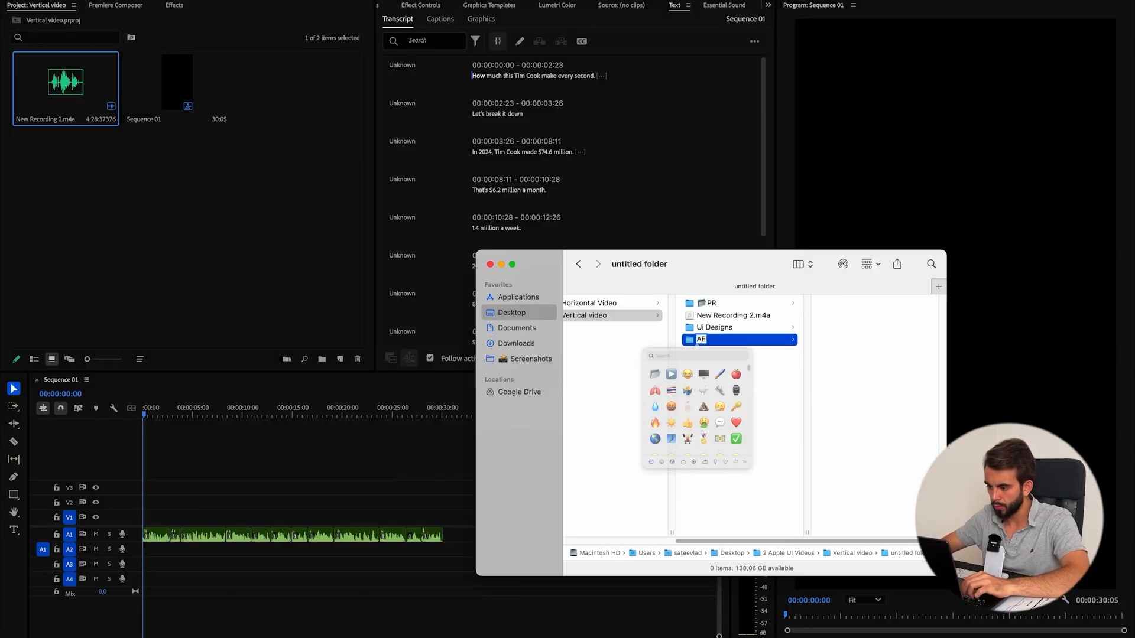
key(ctrl+super+space)
key(Down)
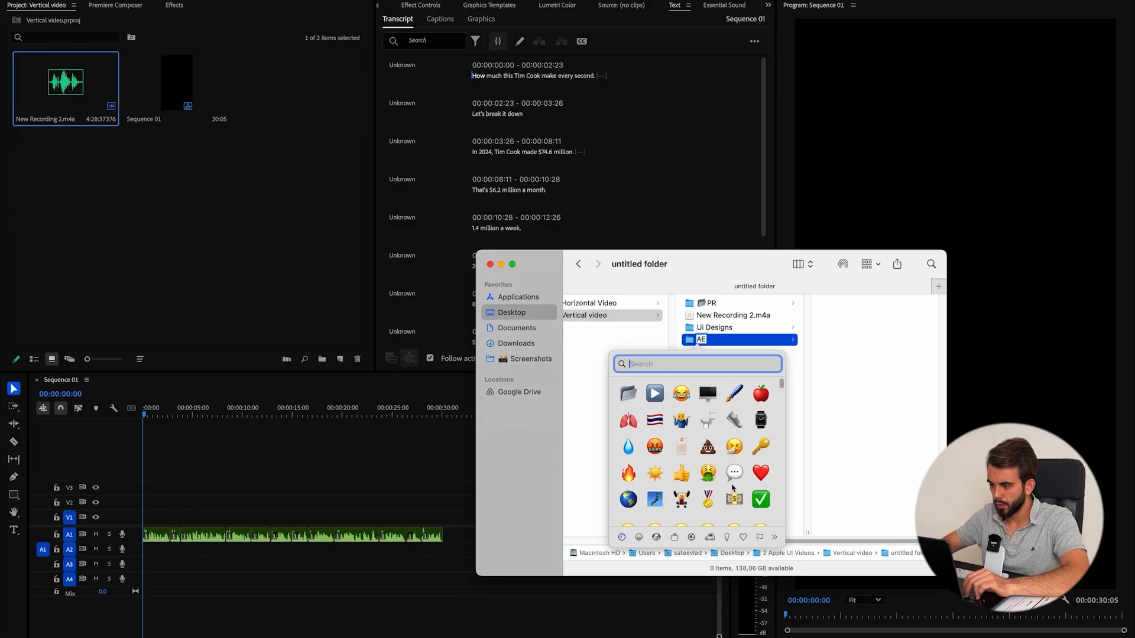
key(Return)
key(Return)
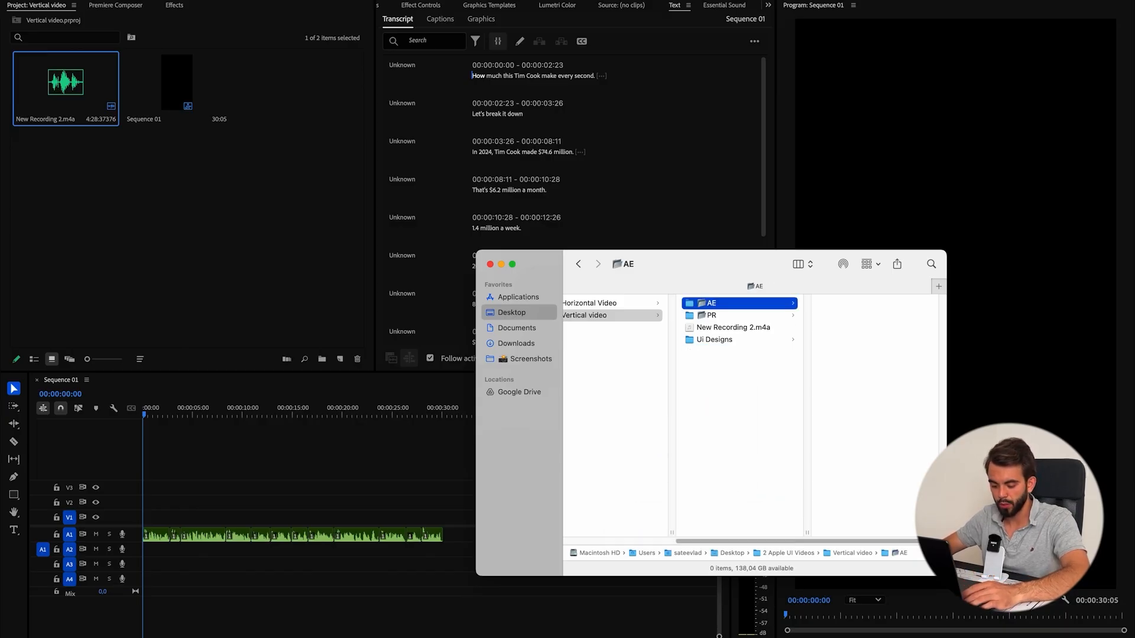
Tag the AE and PR folders purple, and return to Sequence 01 in Premiere Pro.
key(Down)
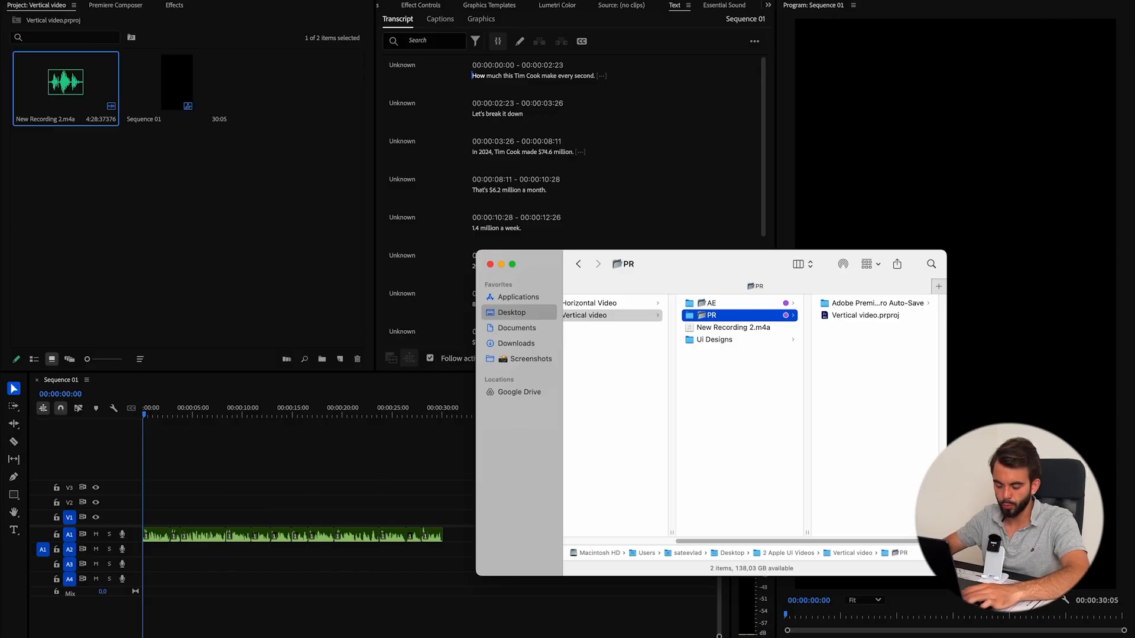
click(783, 305)
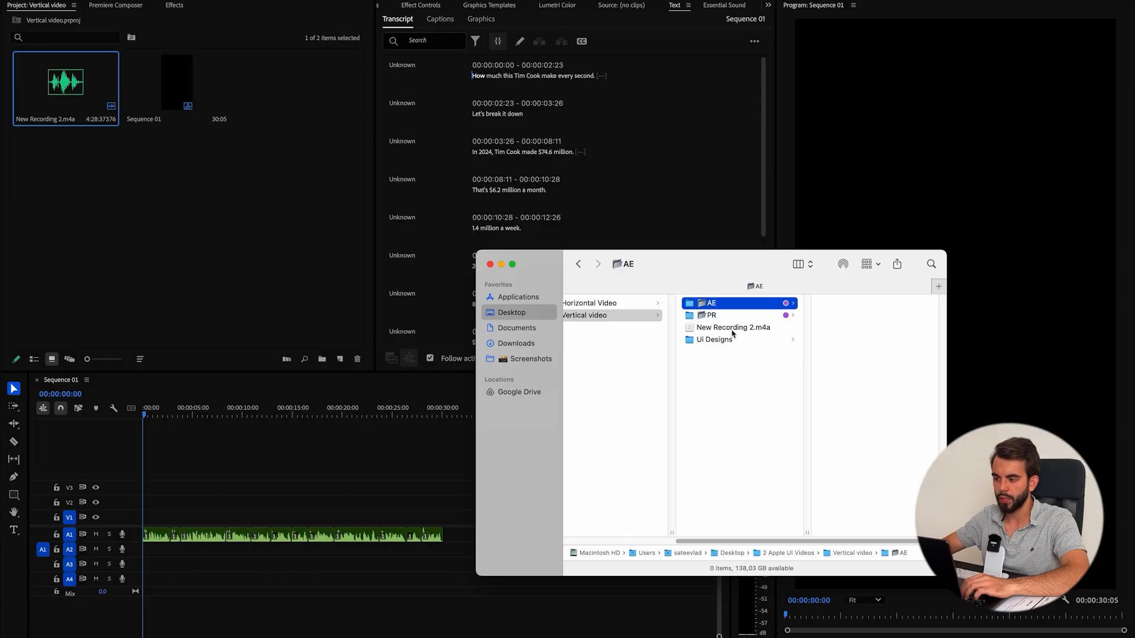
click(770, 316)
click(333, 594)
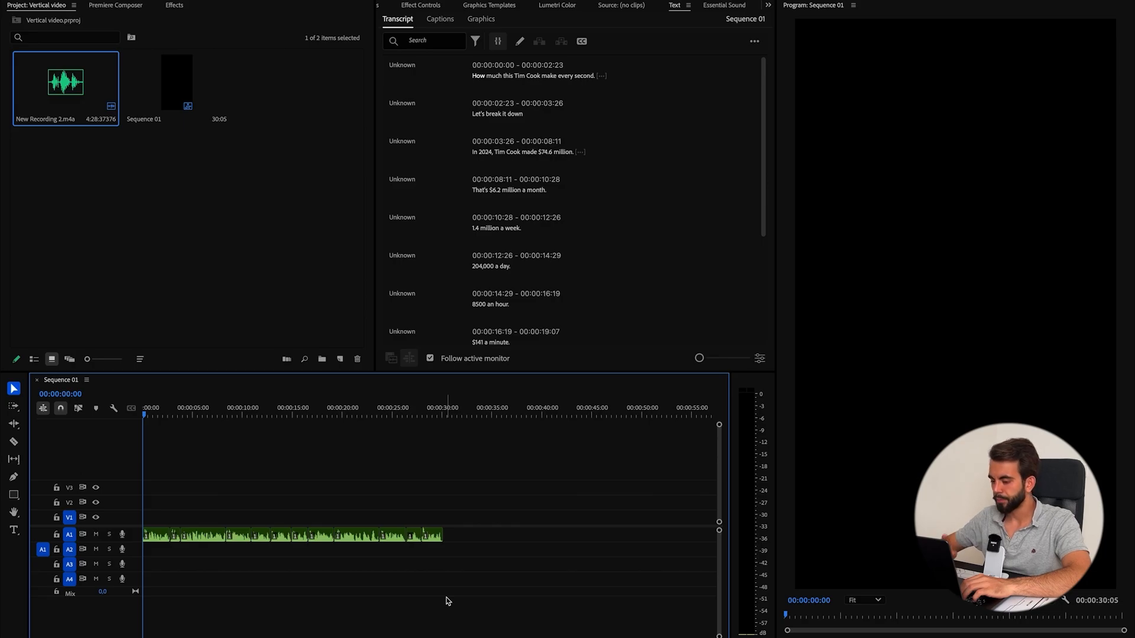
Check the After Effects replacement option for all the selected voice-over clips.
key(super+a)
right_click(211, 536)
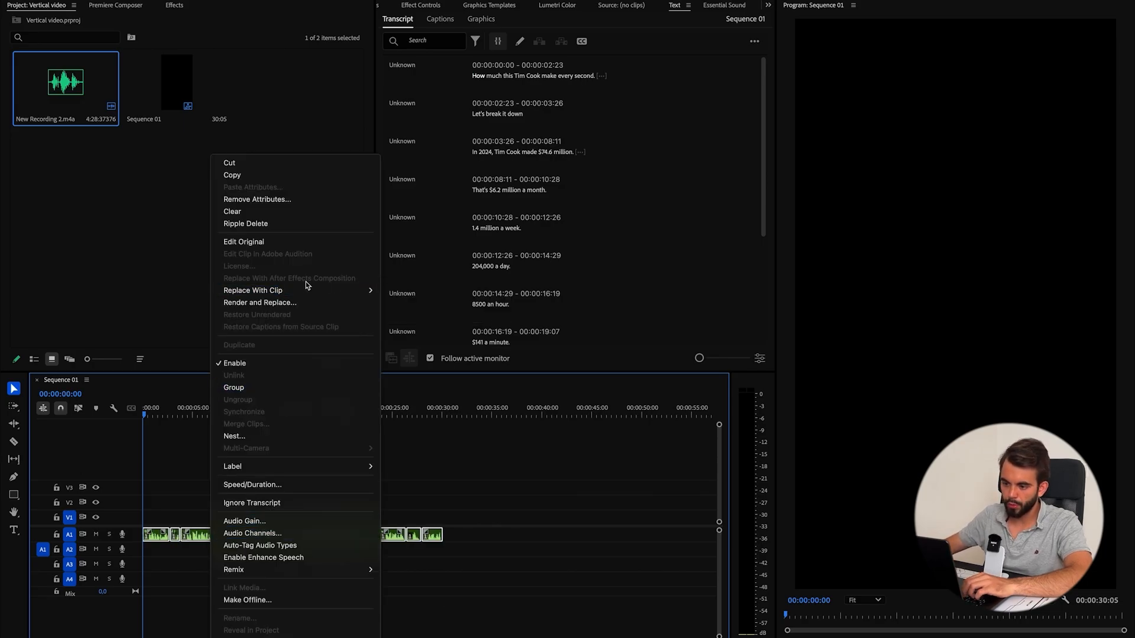
click(537, 494)
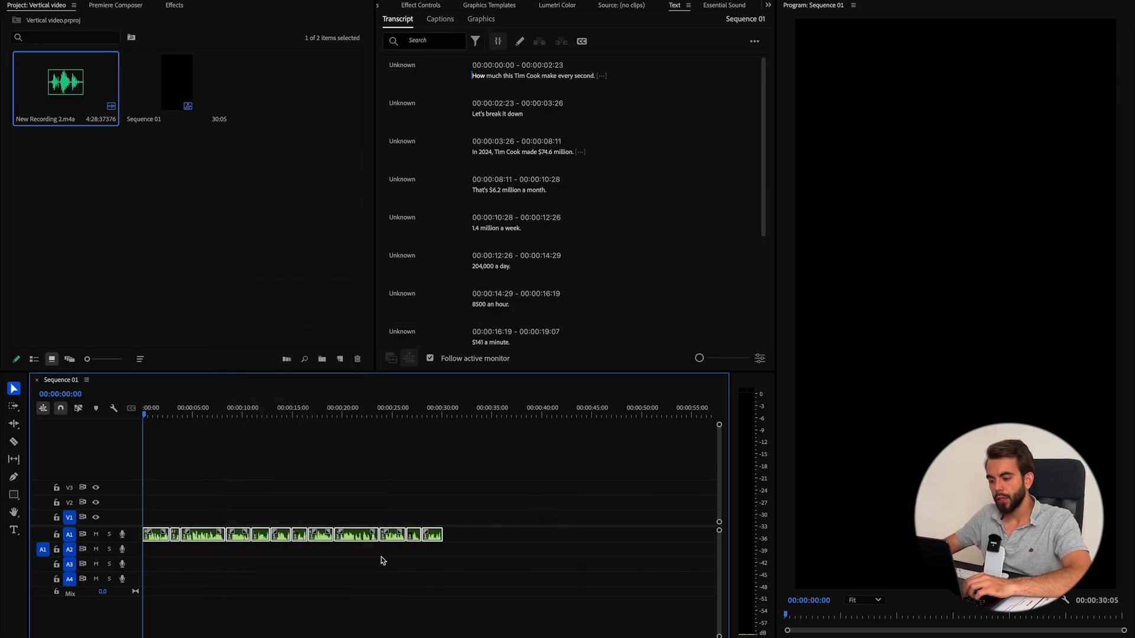
Draw a rectangle in the frame, trim its V1 clip to about 1 second, and select it with all voice-over clips.
click(476, 612)
click(14, 477)
click(14, 494)
drag(853, 251, 1000, 335)
mouse_move(193, 517)
mouse_down()
mouse_move(315, 517)
mouse_move(155, 507)
mouse_up()
drag(294, 516, 152, 517)
drag(413, 579, 145, 509)
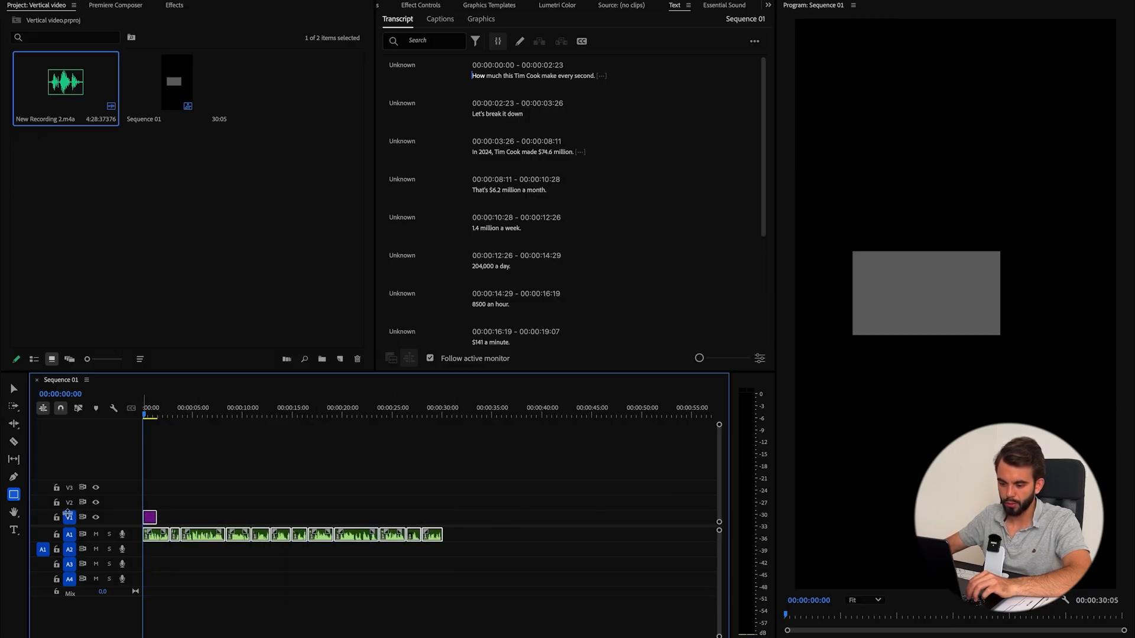
Look up the shortcut of Replace with After Effects Composition by searching the keyboard shortcuts for "replace".
right_click(208, 535)
click(318, 157)
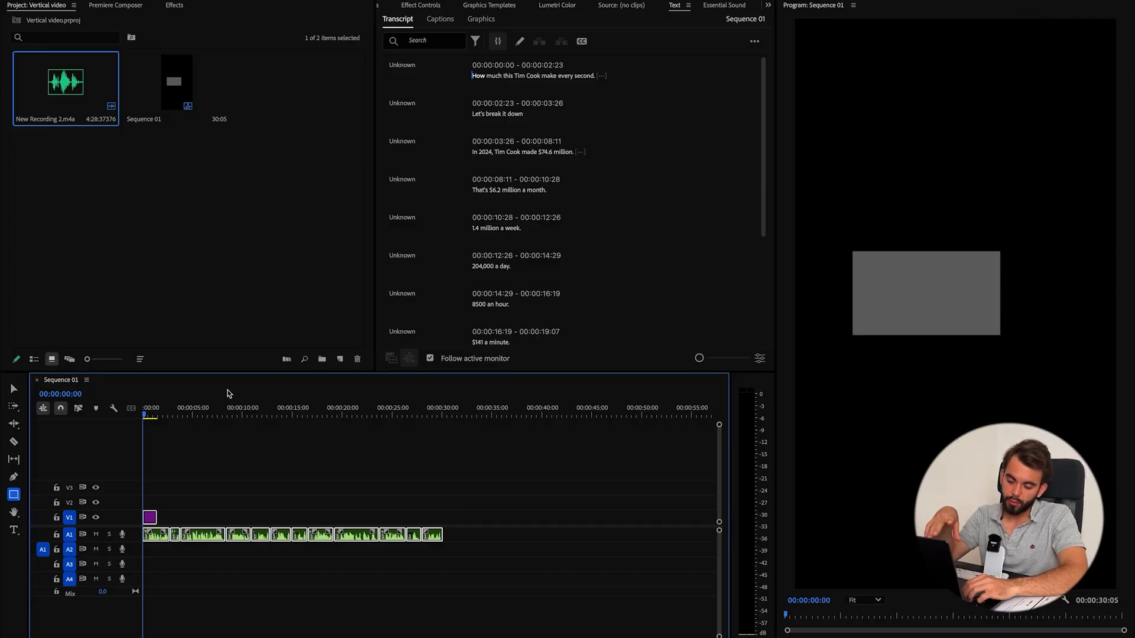
key(super+alt+k)
text(replace)
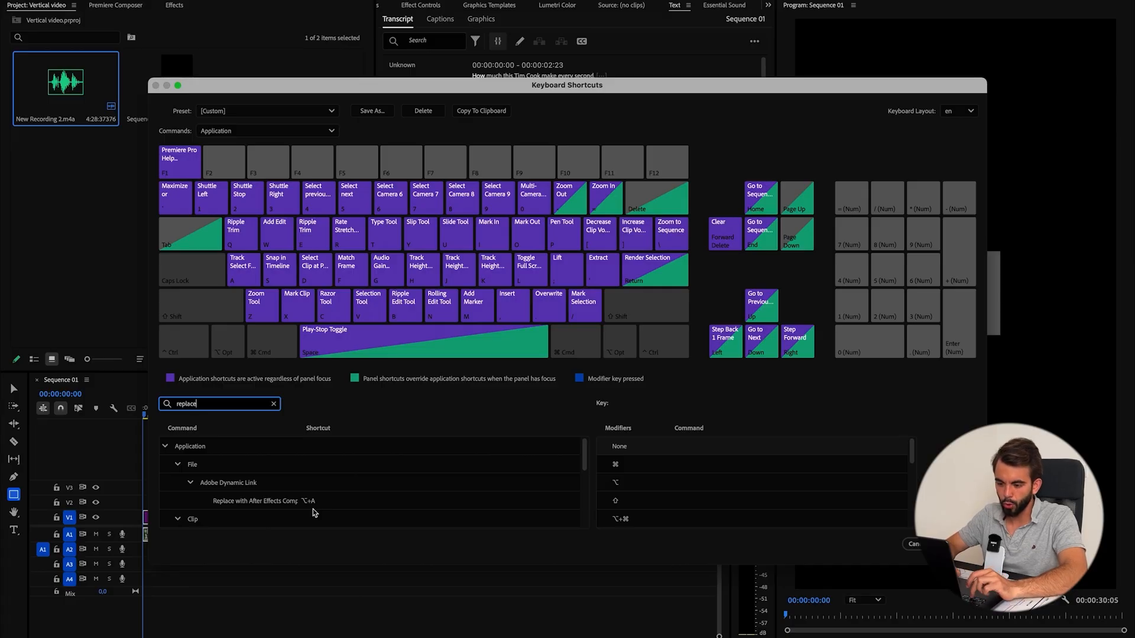
key(Escape)
Replace the rectangle and voice-over clips with a linked After Effects composition, naming the new project Vertical Video Tim Cook.
drag(467, 584, 121, 471)
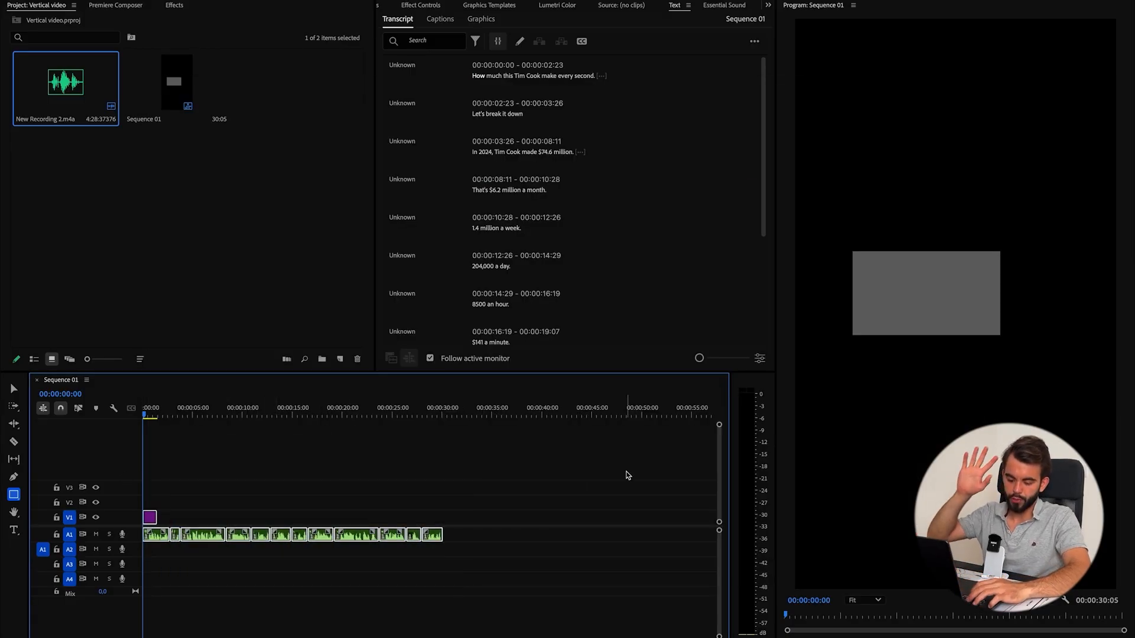
key(ctrl+a)
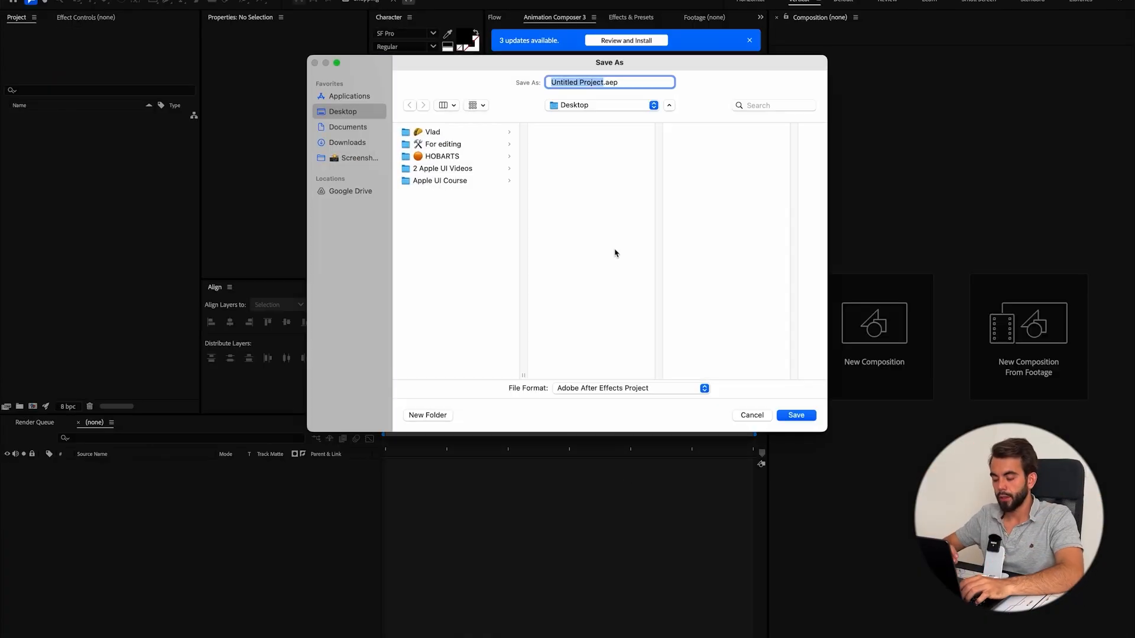
text(audio)
key(BackSpace)
key(BackSpace)
key(BackSpace)
key(BackSpace)
key(BackSpace)
text(Vertical Video Tim Cook)
Save the After Effects project in the AE folder of Vertical video, inside 2 Apple UI Videos.
click(446, 181)
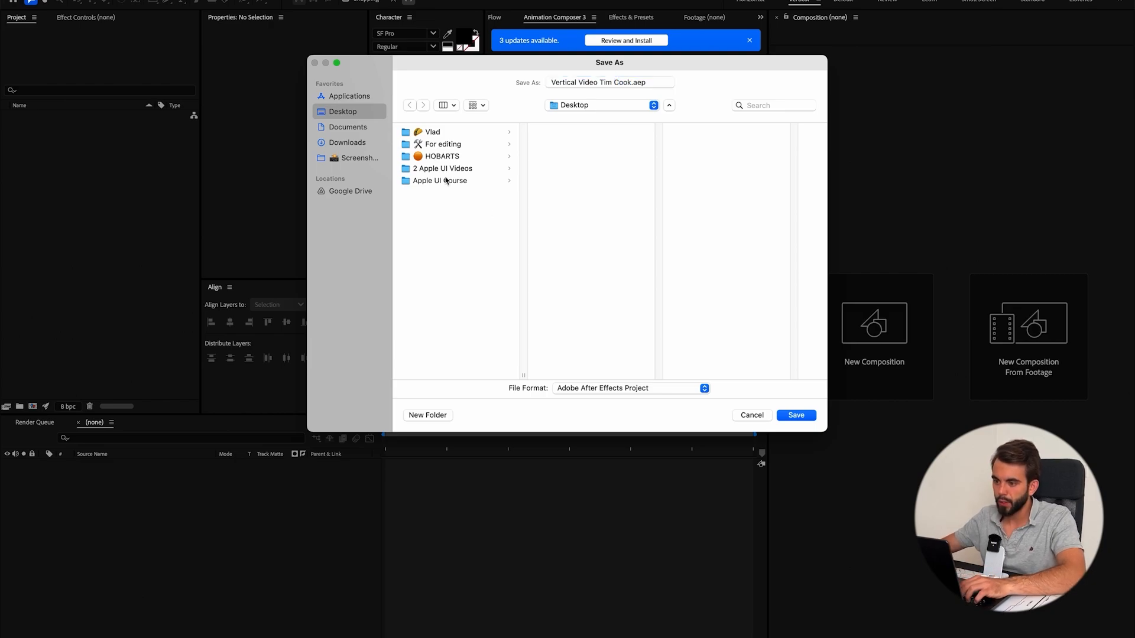
key(Up)
key(Right)
key(Down)
key(Right)
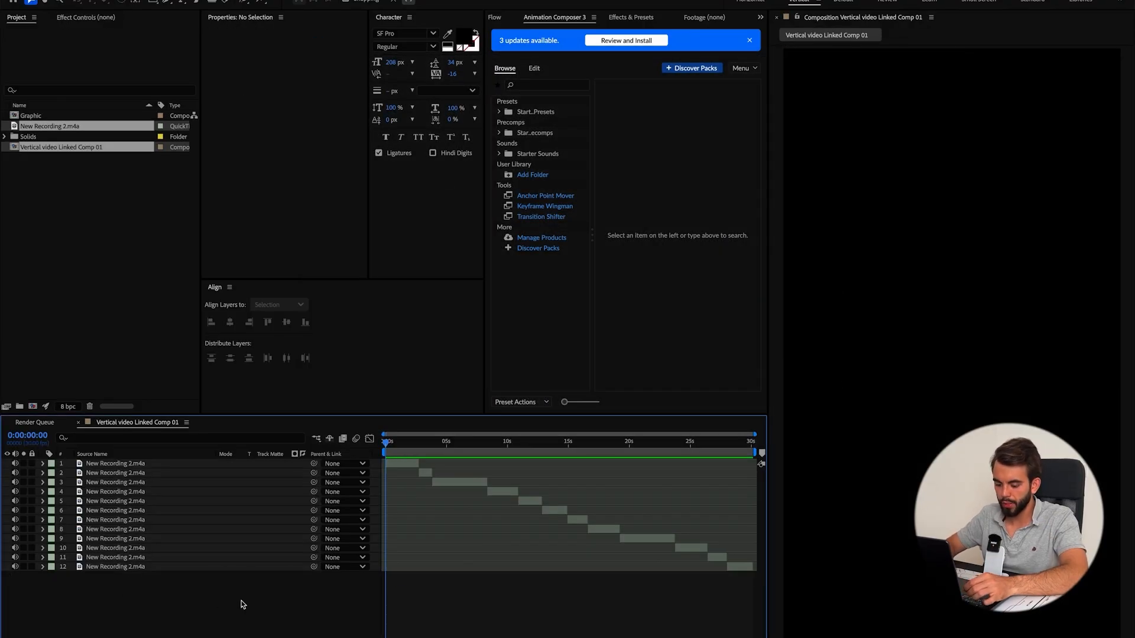
Check the linked composition's frame size, frame rate and duration in its composition settings.
key(super+k)
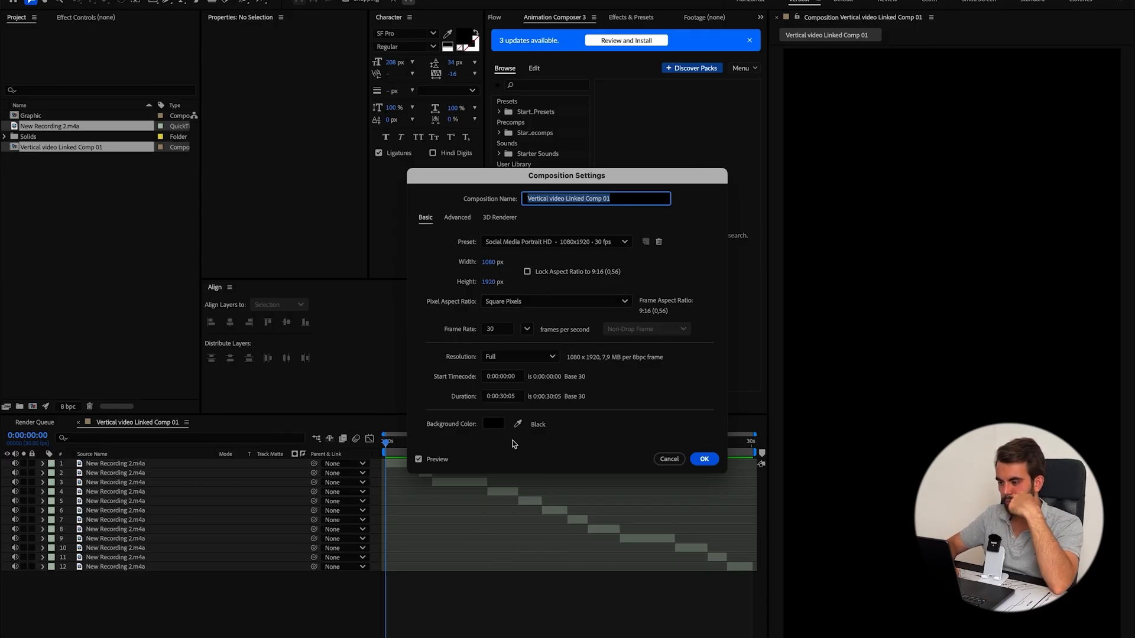
click(513, 397)
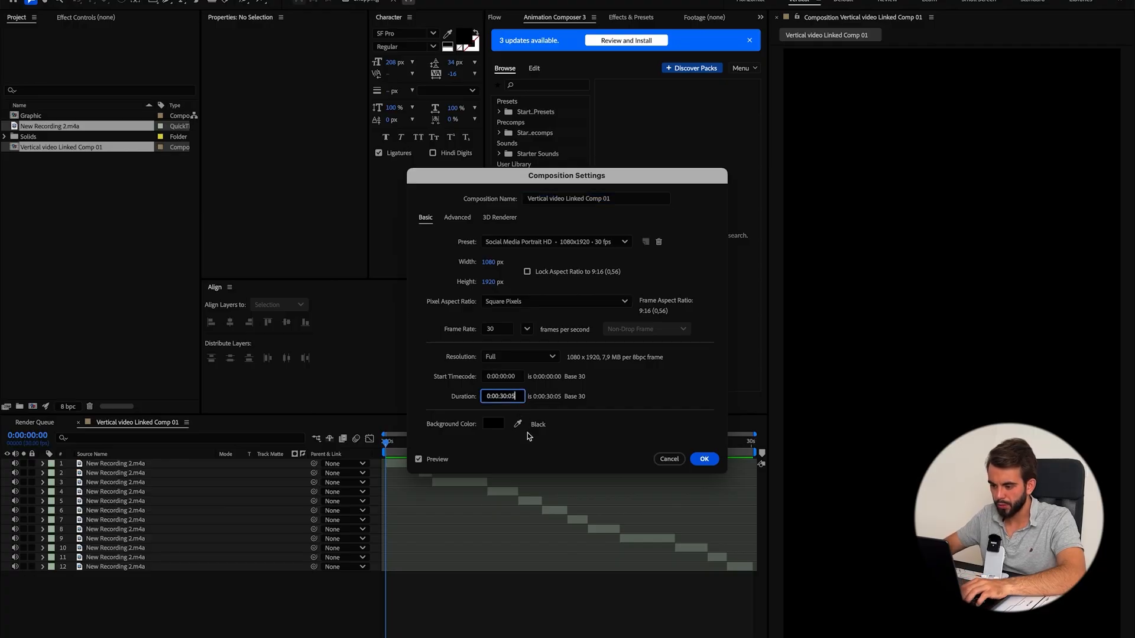
key(Return)
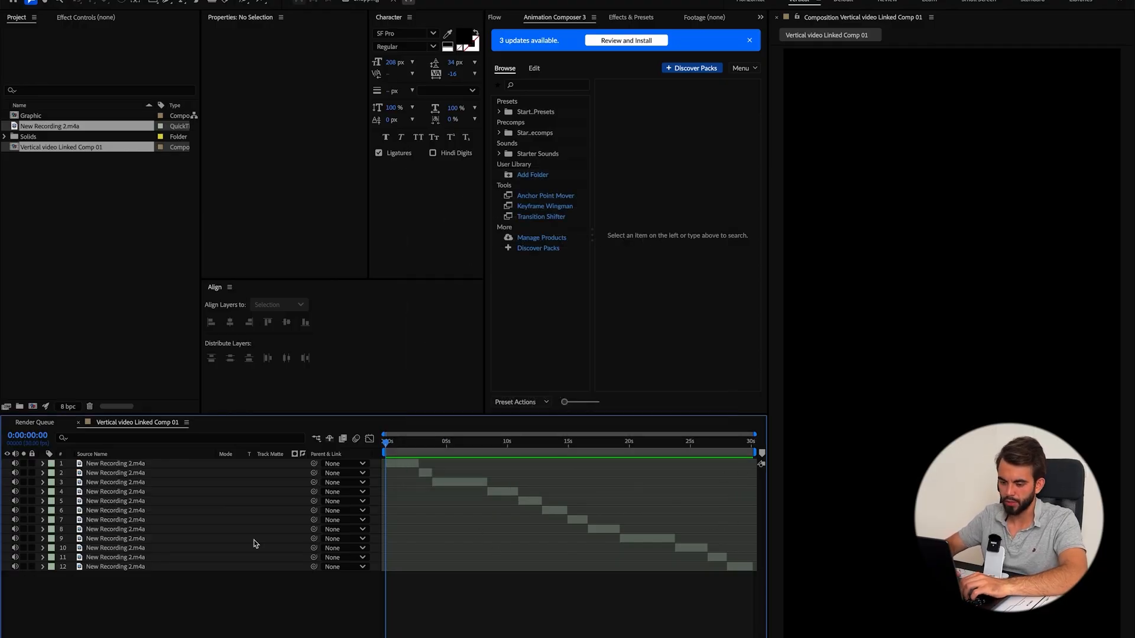
Switch back to Premiere Pro and inspect the linked composition clip on V1 of Sequence 01.
key(super+Tab)
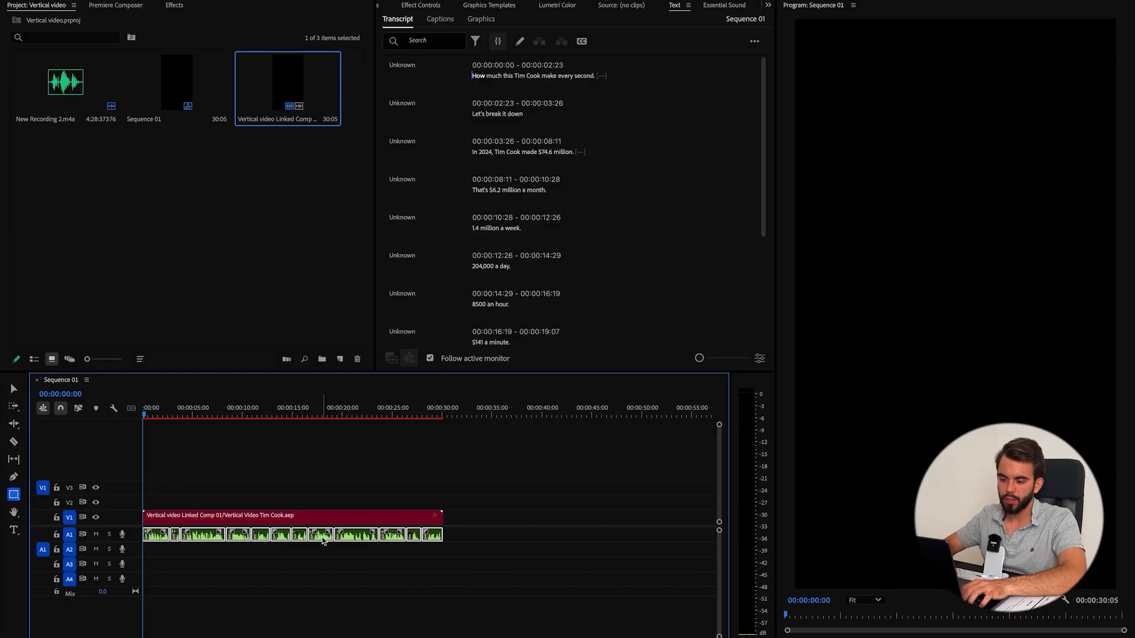
click(280, 519)
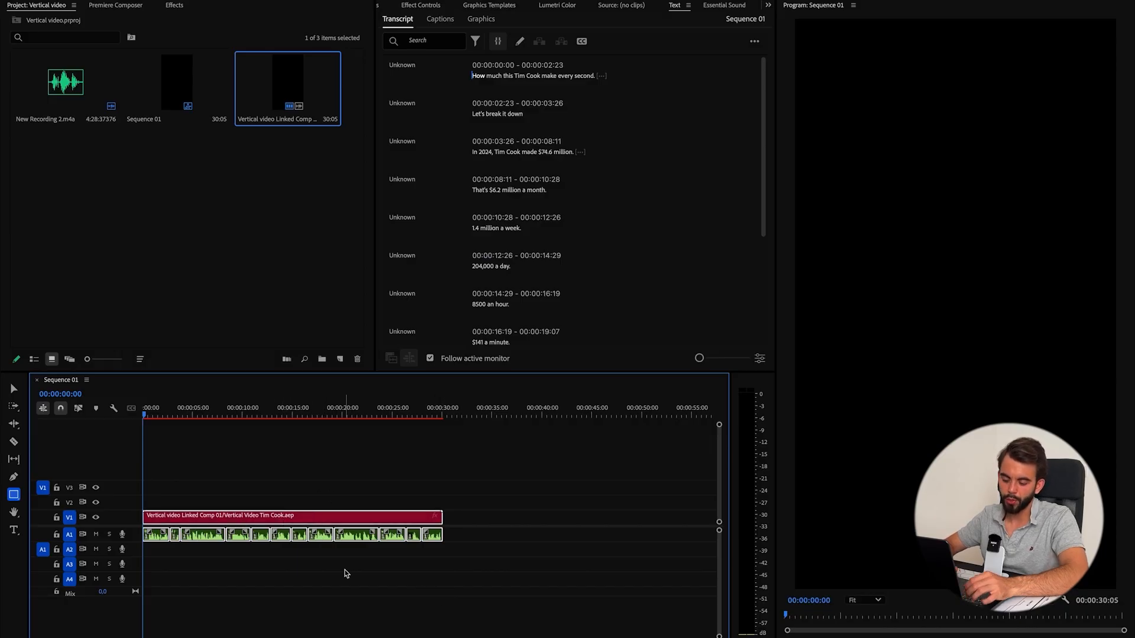
key(super+z)
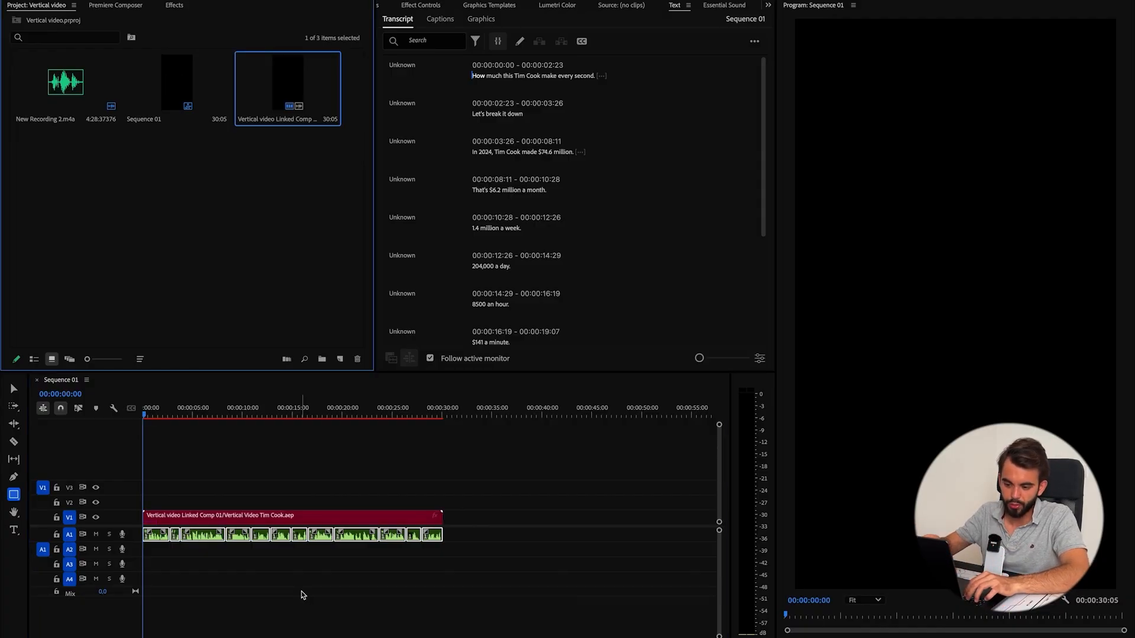
Undo the linked composition replacement in Sequence 01 and save the Premiere Pro project.
key(ctrl+z)
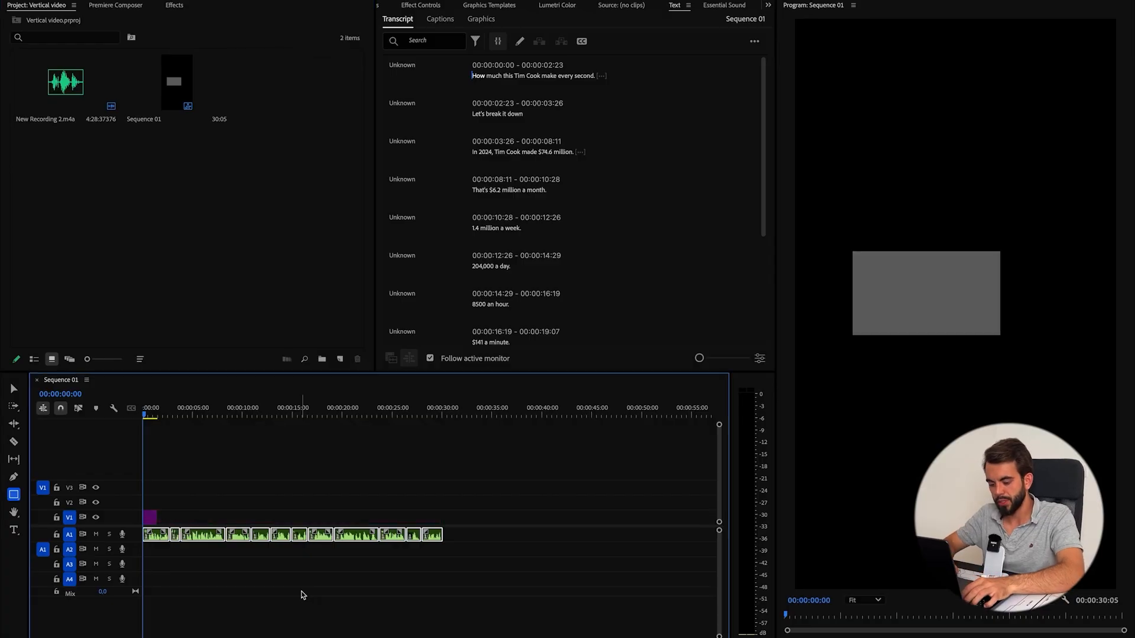
key(ctrl+s)
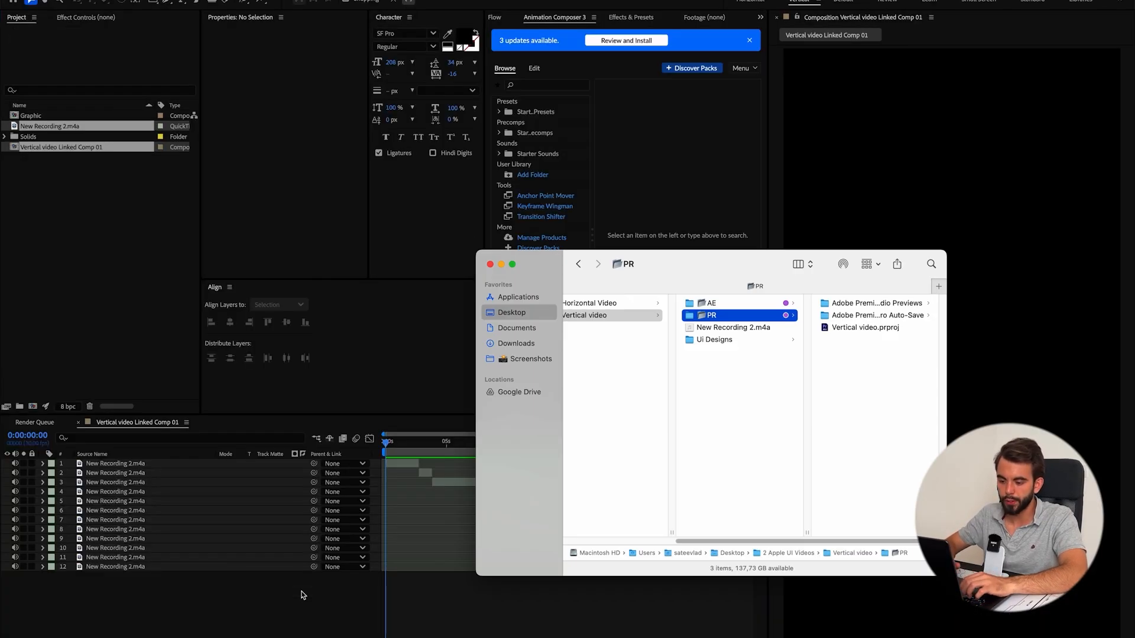
Switch to After Effects and pre-compose all the New Recording 2.m4a layers into a composition named Audio.
click(302, 594)
click(152, 464)
shift+click(152, 567)
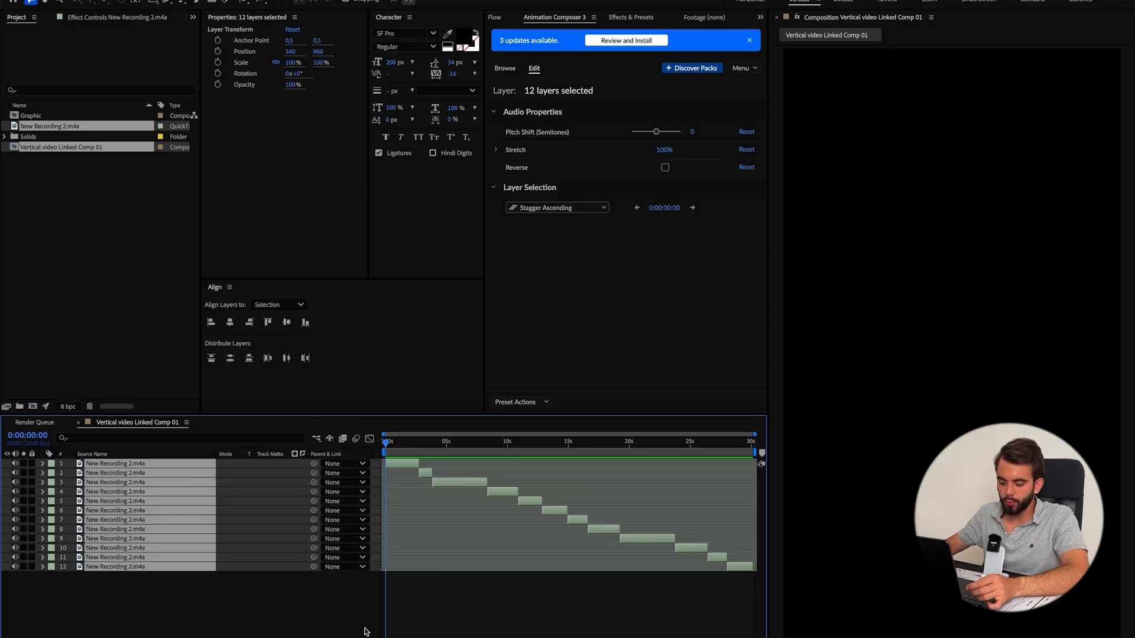
key(ctrl+shift+c)
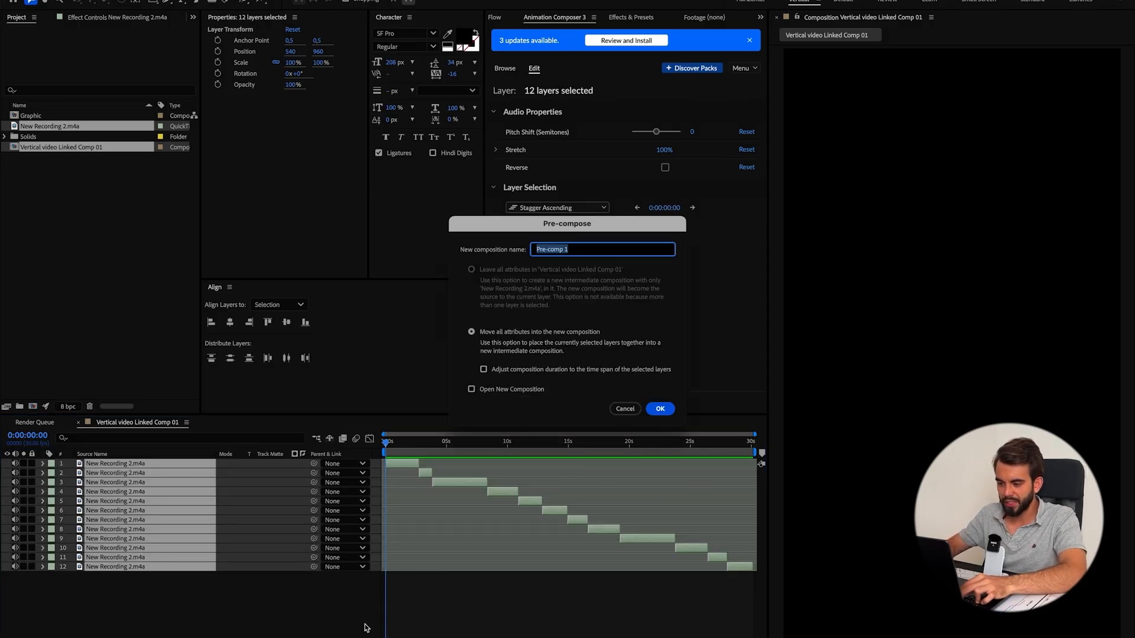
text(Audio)
key(Return)
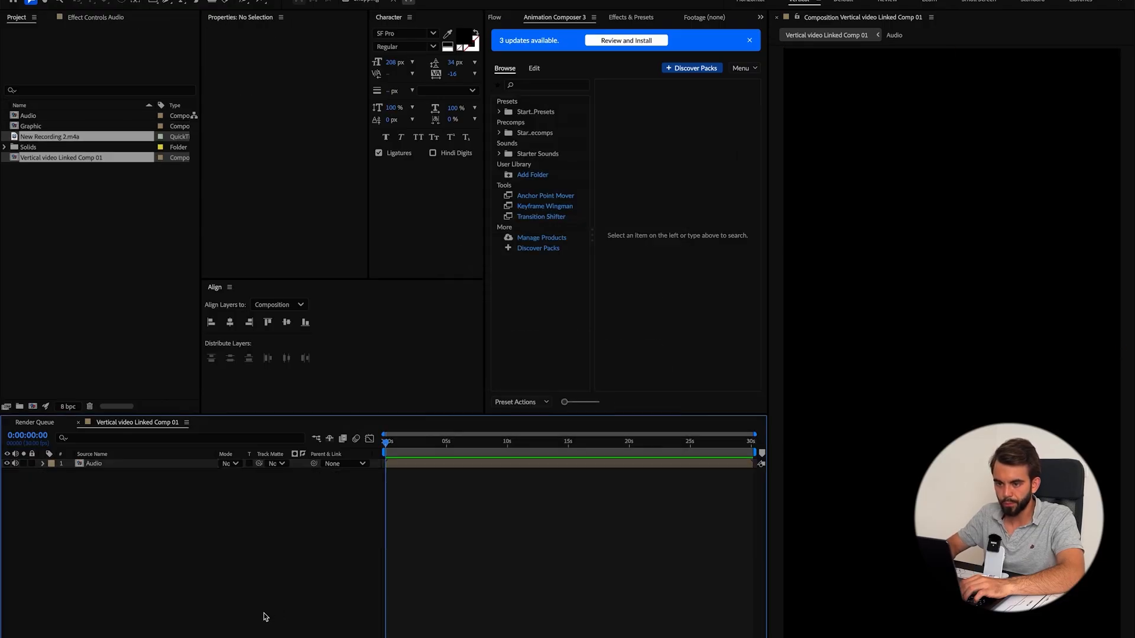
Delete the Solids folder and the Graphic composition from the project.
click(4, 148)
key(Delete)
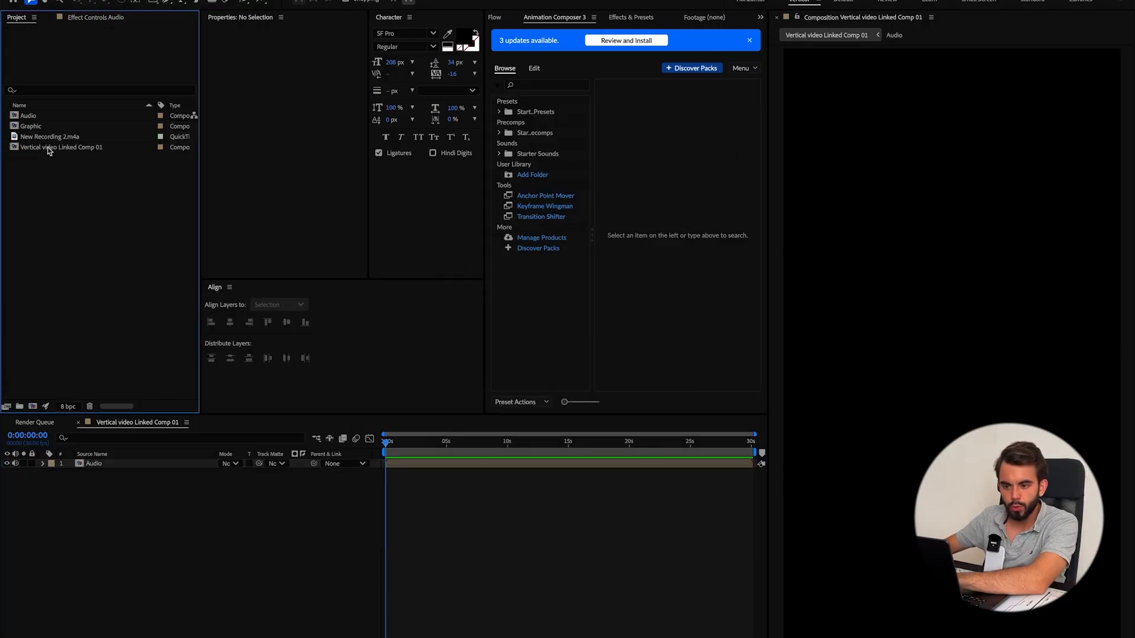
click(51, 152)
click(36, 127)
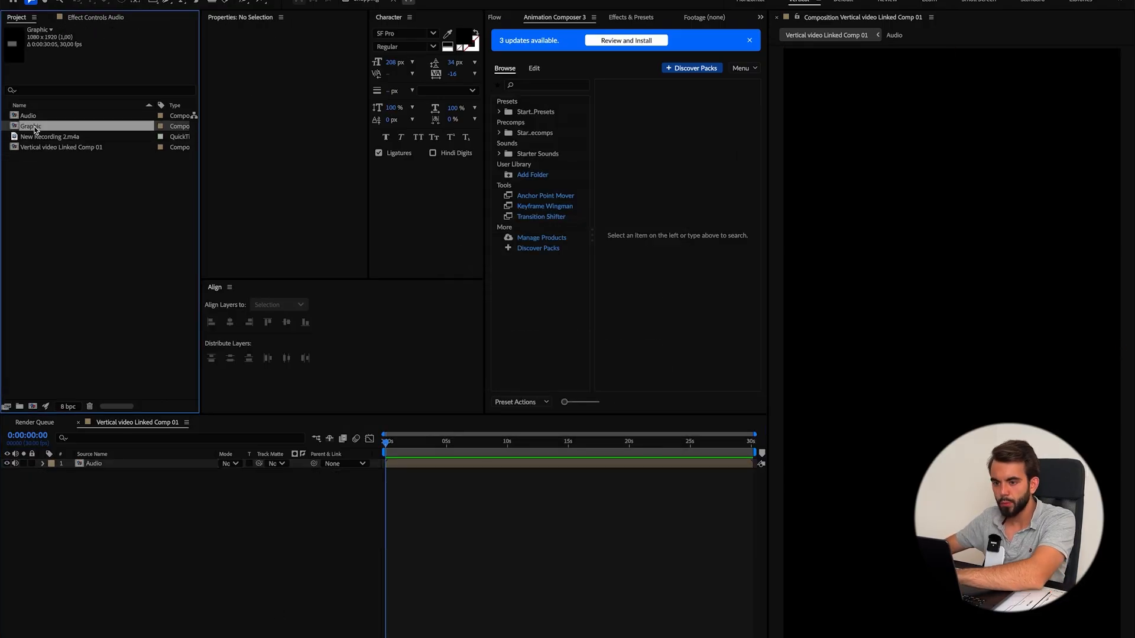
key(Delete)
key(Return)
Create a project folder named Audio and move New Recording 2.m4a and the Audio composition into it.
click(60, 106)
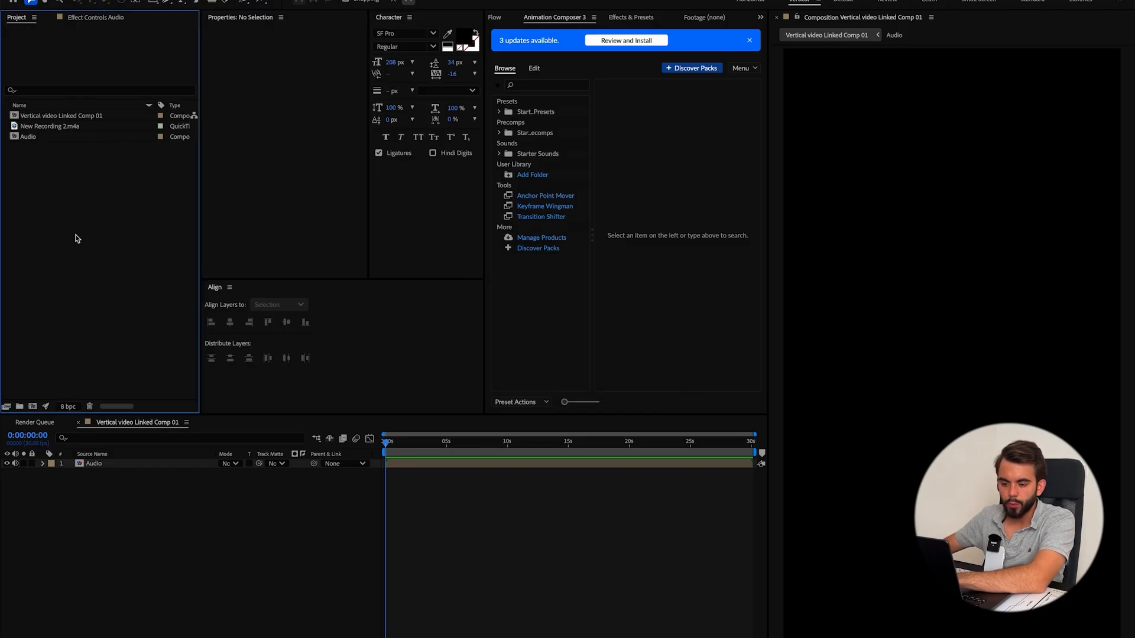
click(19, 406)
text(Audio)
key(Return)
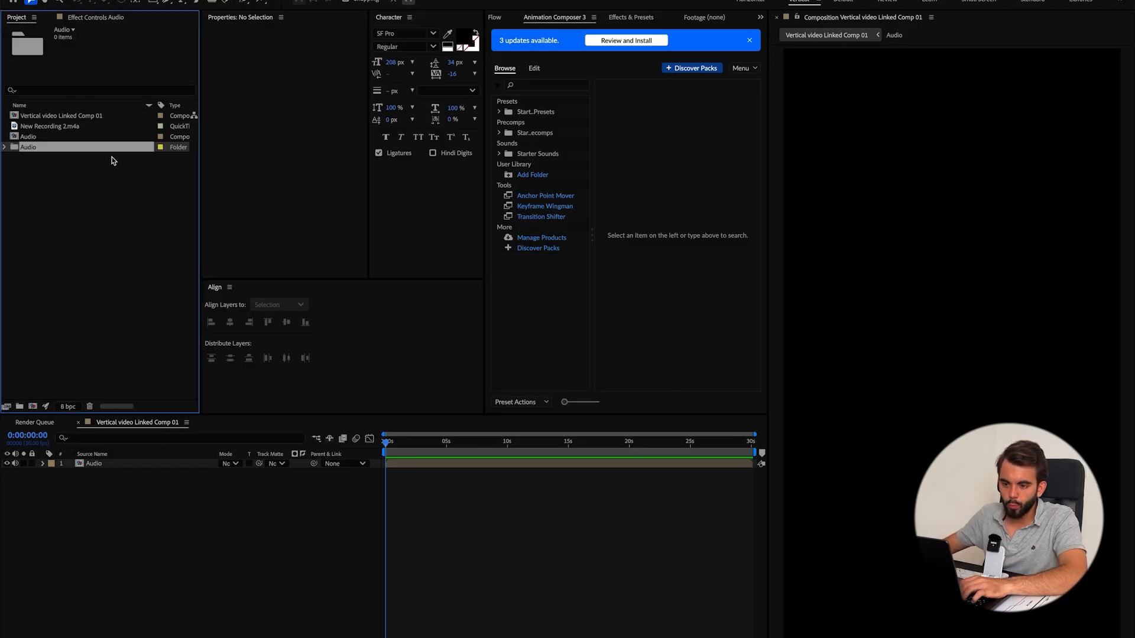
mouse_move(36, 128)
mouse_down()
mouse_move(33, 157)
mouse_move(36, 137)
mouse_up()
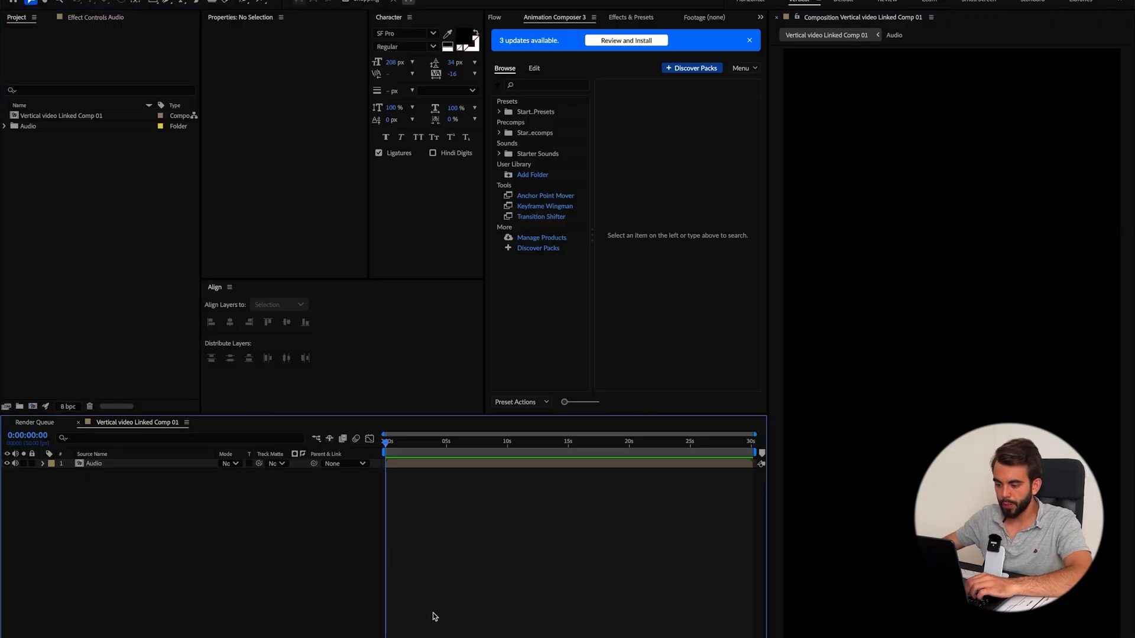
Import finder window.ai from the Ui Designs folder as a Composition with Layer Size footage dimensions.
click(458, 635)
key(Left)
key(Right)
key(Down)
key(Down)
key(Right)
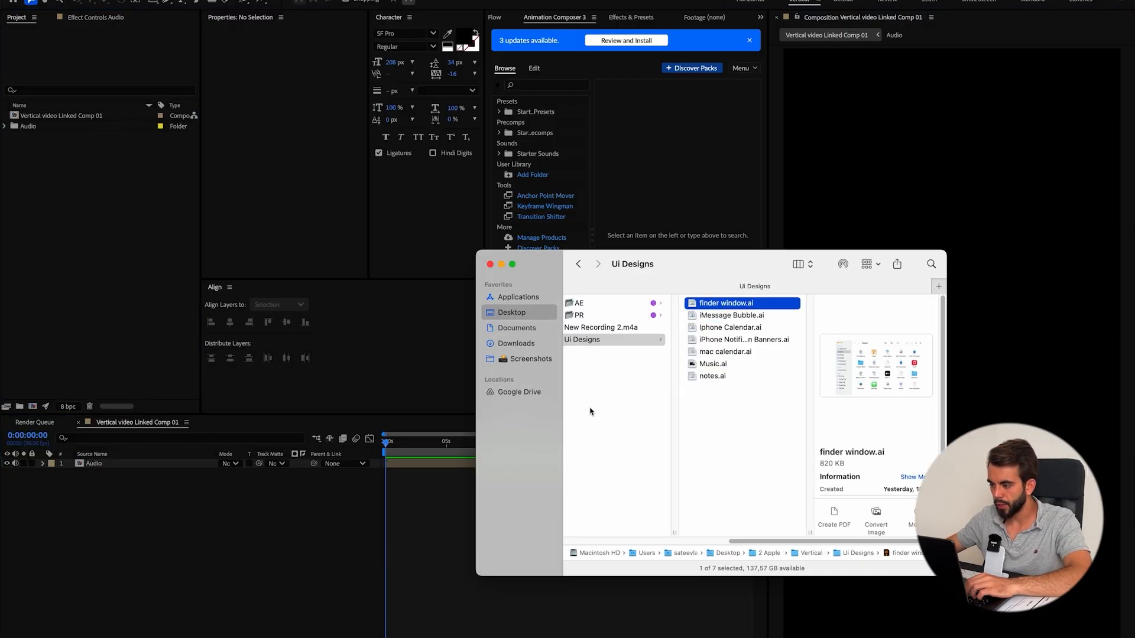
drag(709, 303, 111, 281)
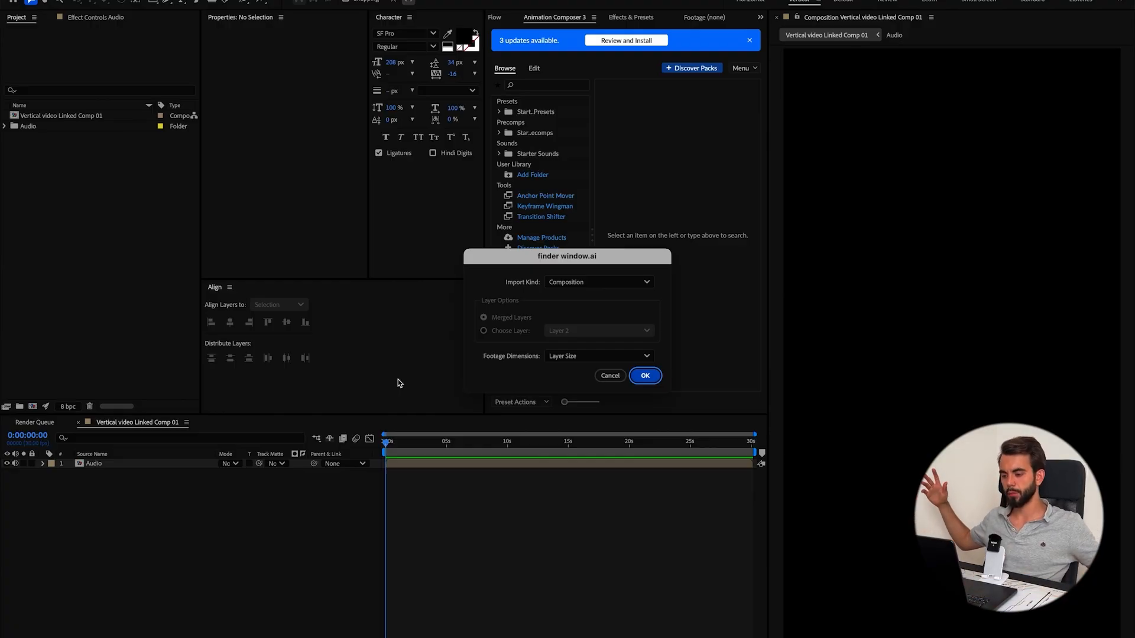
key(Return)
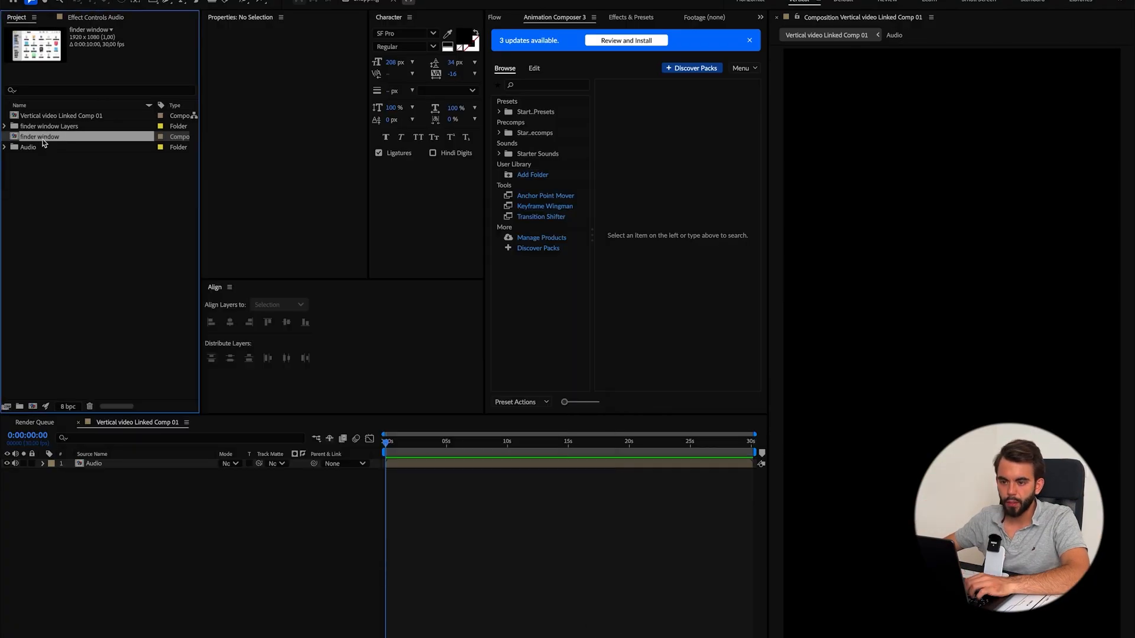
Open the finder window composition and locate the layer of the UI8-Logo.png label.
double_click(41, 138)
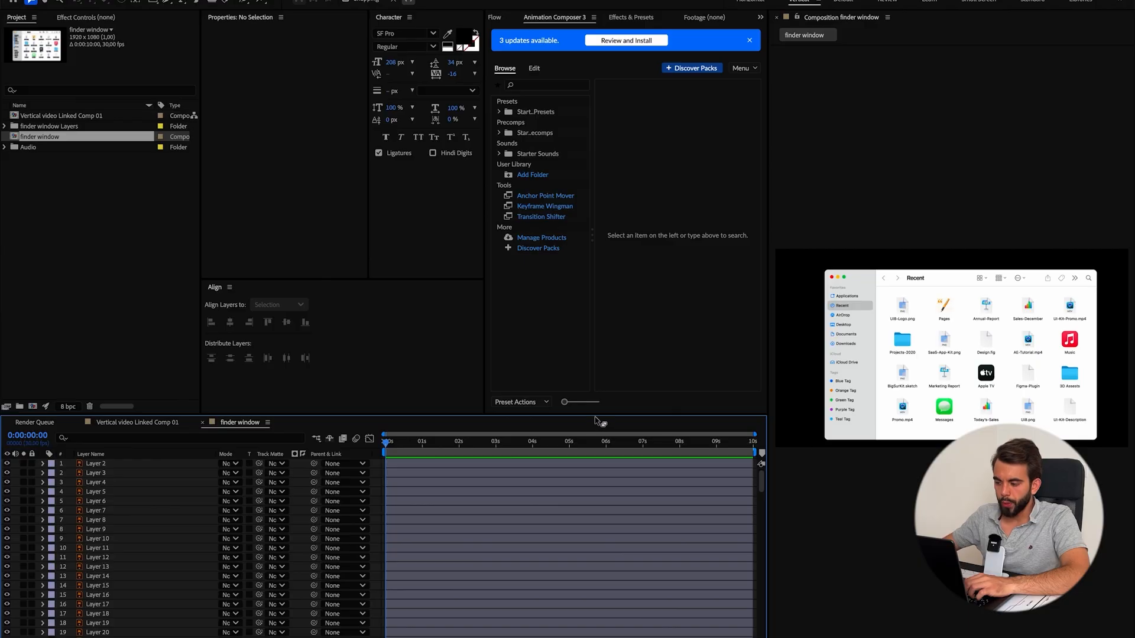
scroll(906, 317, up, 2)
drag(906, 317, 836, 274)
scroll(835, 275, down, 1)
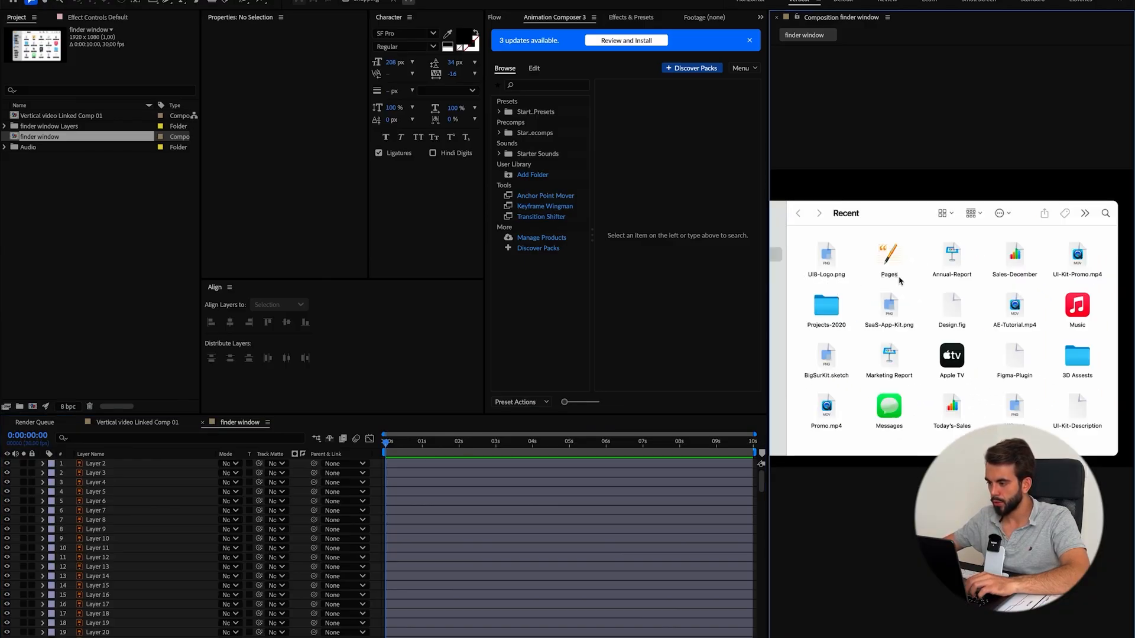
click(837, 278)
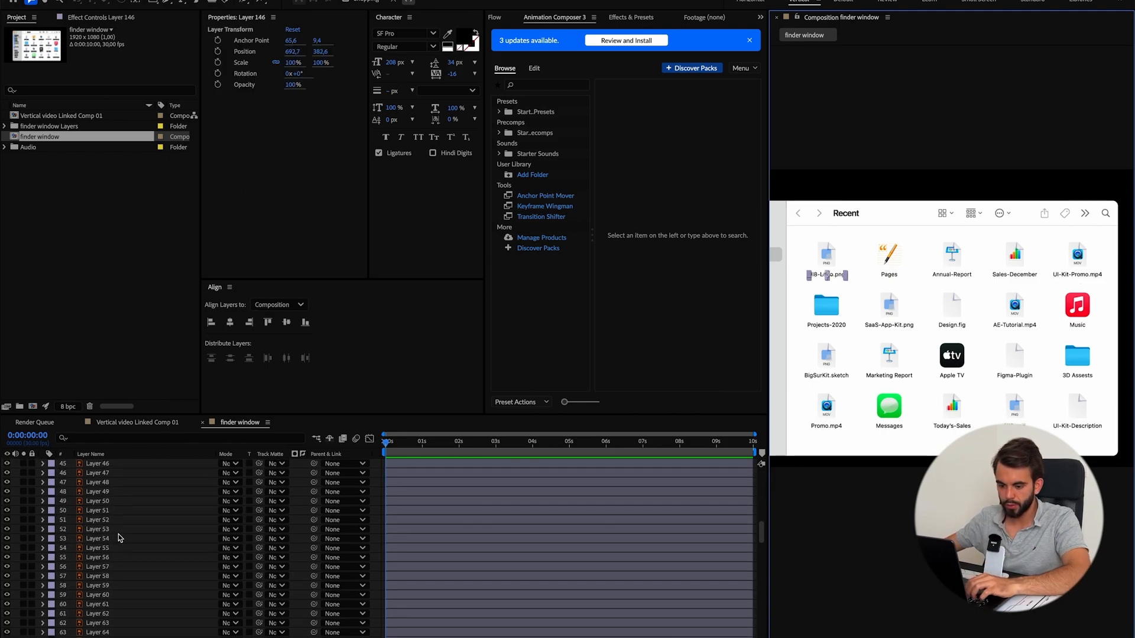
scroll(150, 587, down, 15)
Add a text layer reading How much over the file icons, directly above Layer 146.
key(ctrl+t)
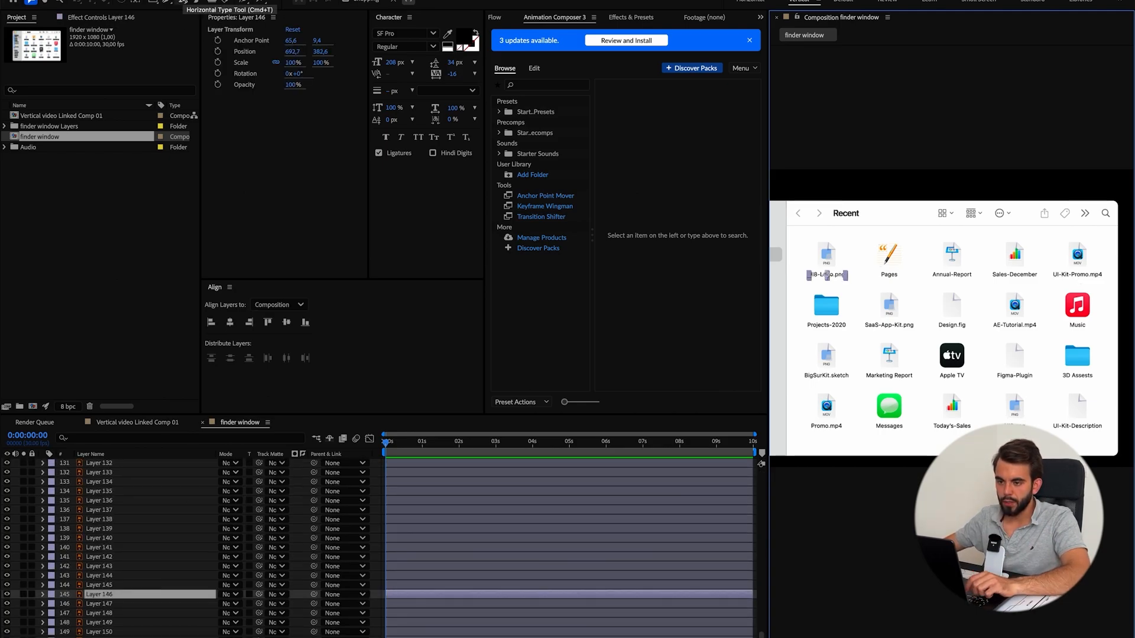
key(super+Tab)
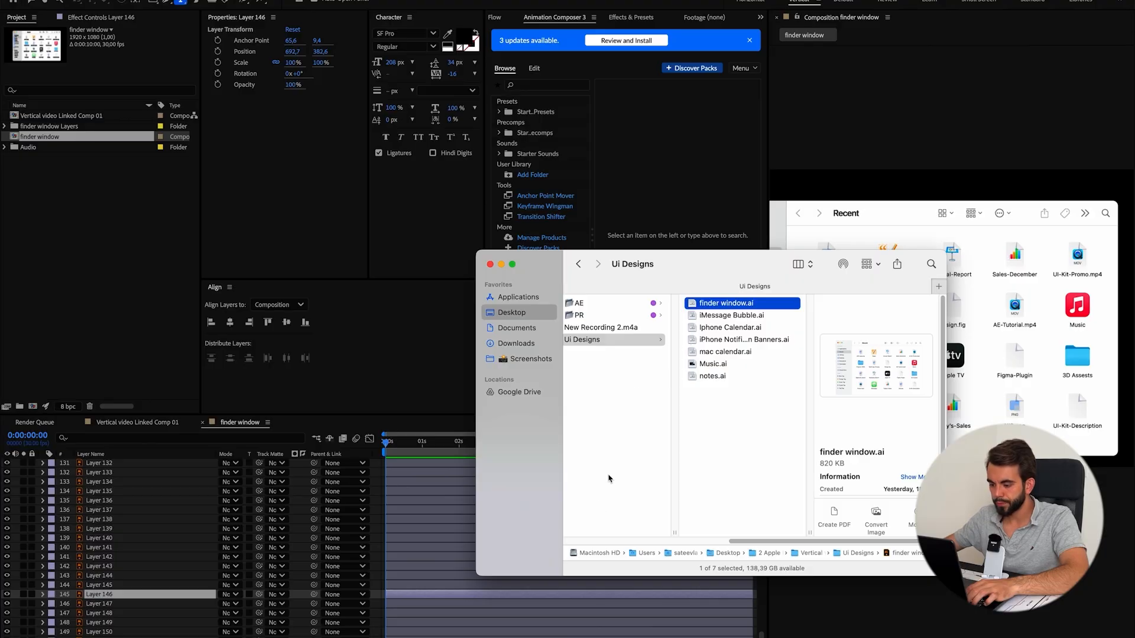
click(612, 637)
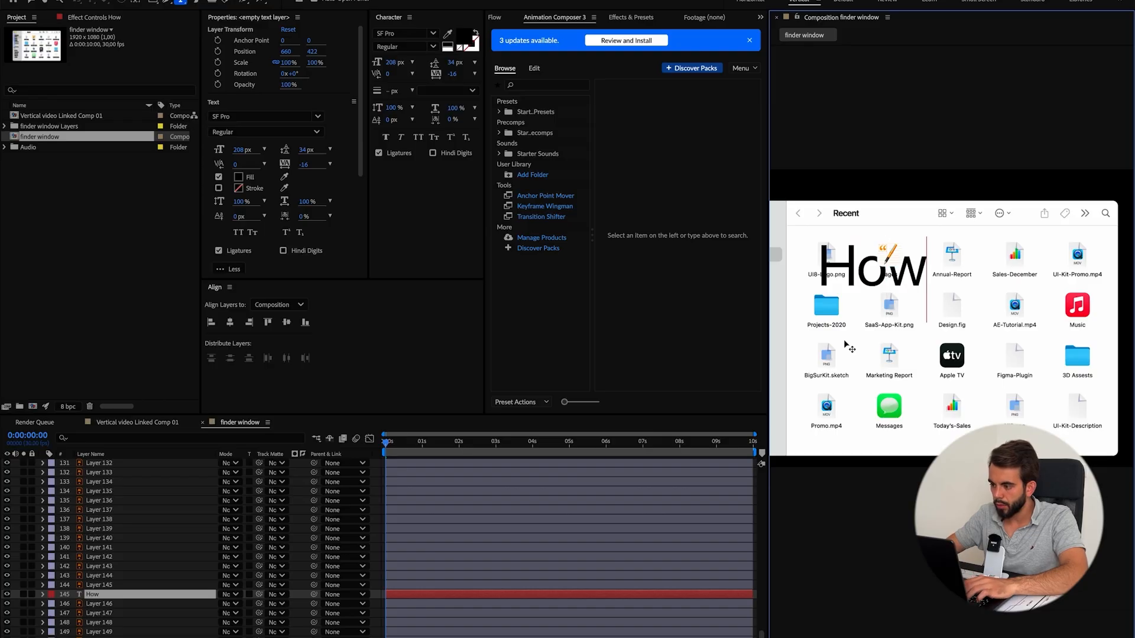
text(much)
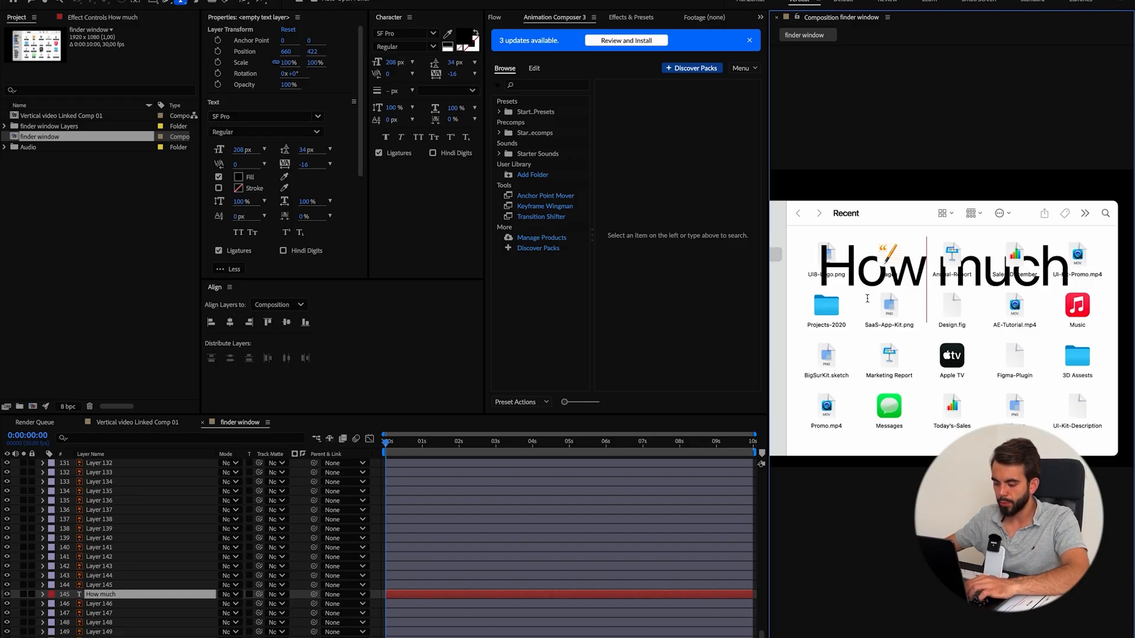
key(Escape)
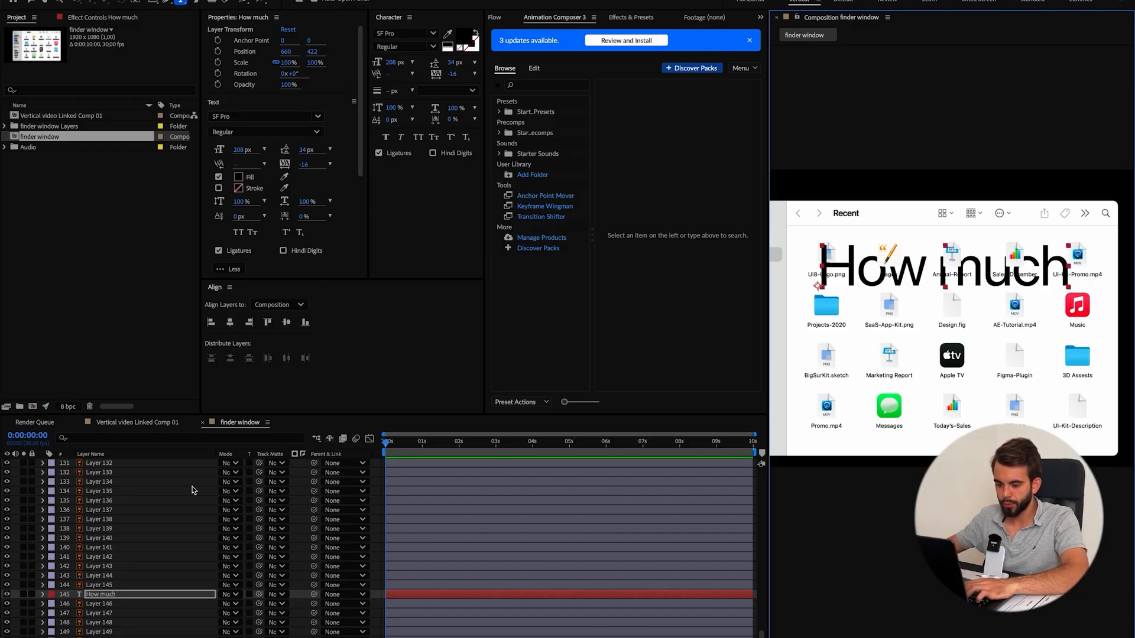
click(119, 595)
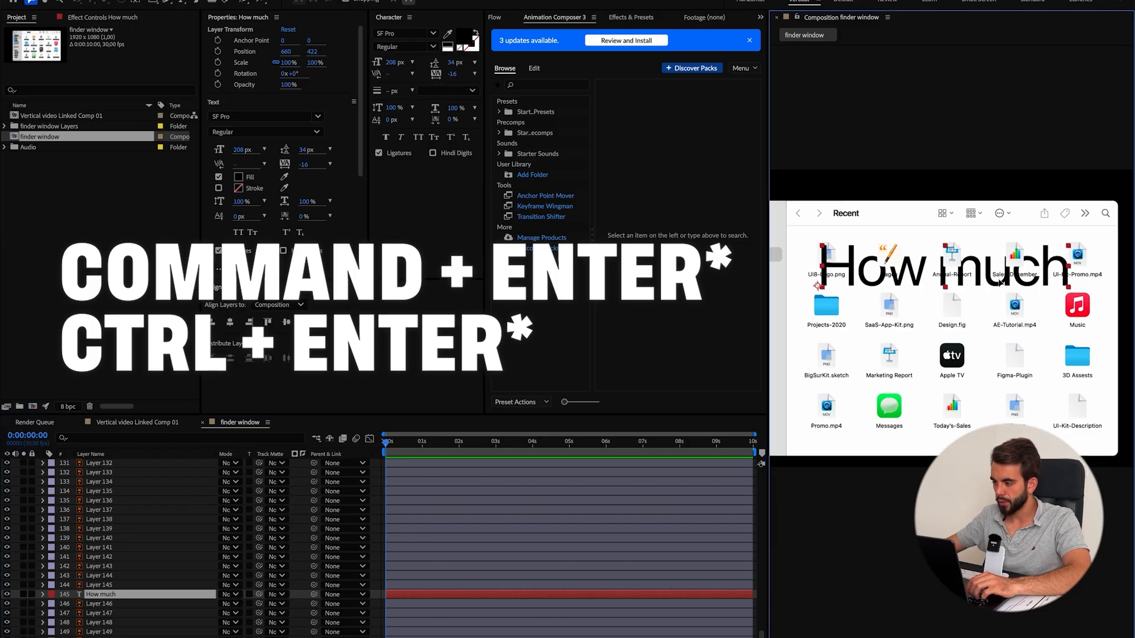
Reduce the How much text to a 22 px font size and move it close to the UI8-Logo.png label.
drag(243, 150, 143, 157)
key(period)
drag(818, 236, 1060, 350)
key(period)
drag(990, 293, 931, 333)
drag(235, 152, 238, 155)
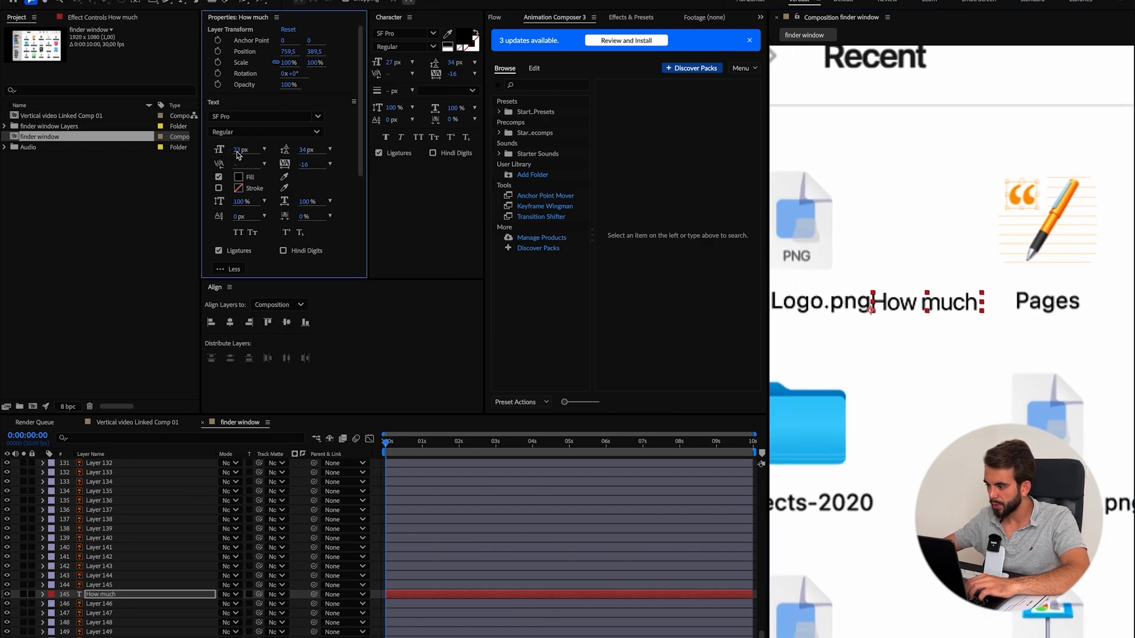
drag(952, 306, 1086, 306)
click(242, 149)
text(22)
key(Return)
Position the How much text at 649.5, 389 over the UI8-Logo.png label and hide the original Layer 146.
key(p)
drag(225, 605, 180, 608)
key(space)
drag(917, 411, 1039, 406)
drag(226, 604, 228, 606)
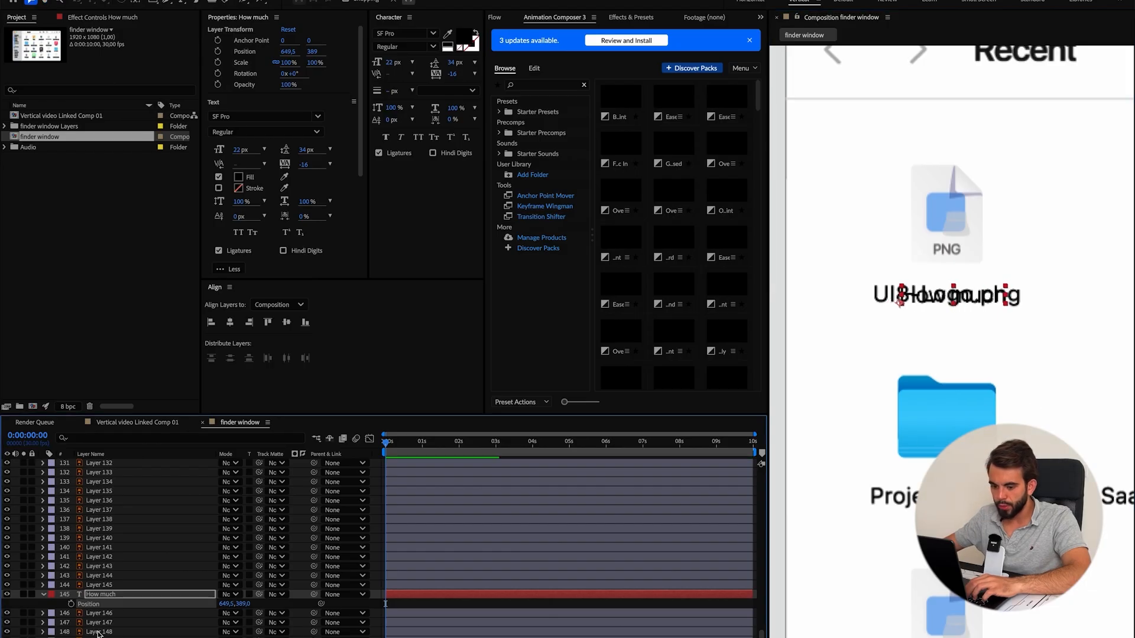
click(7, 613)
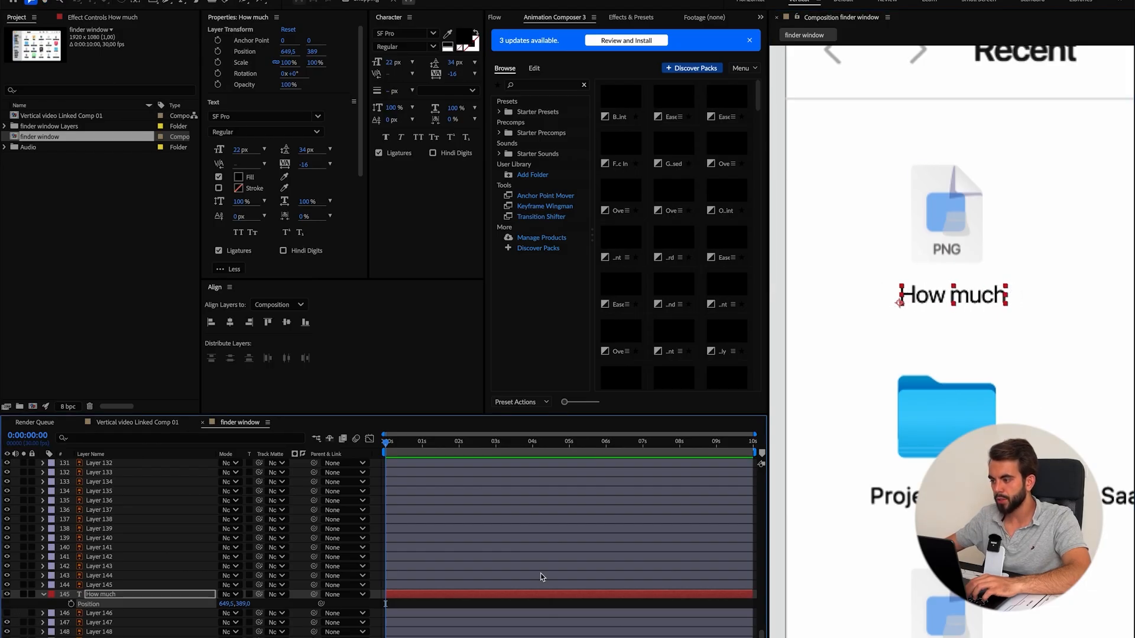
Duplicate the How much text and place the copy at 862.5, 389 over the Pages label.
drag(975, 421, 875, 405)
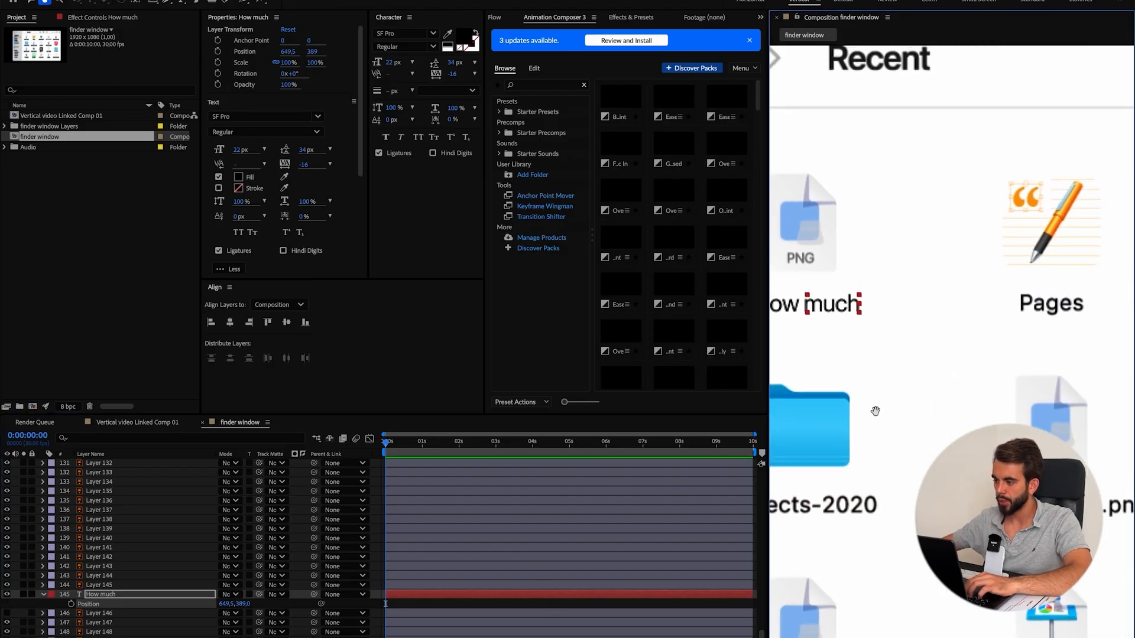
click(119, 595)
key(ctrl+d)
key(p)
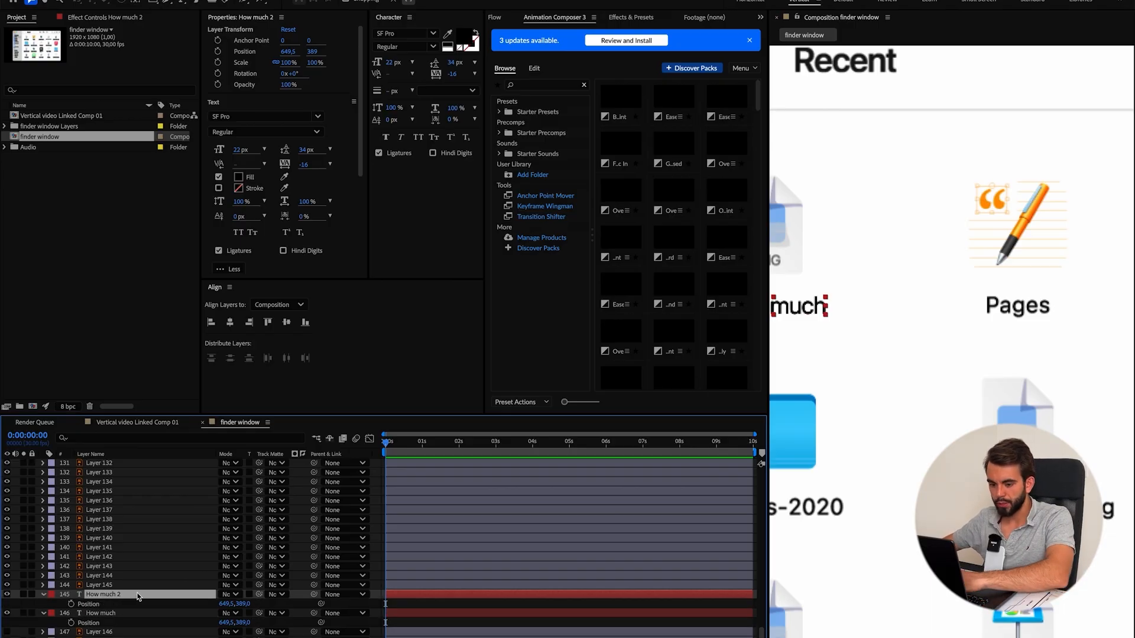
drag(222, 603, 347, 603)
Duplicate the text label for the row's remaining three icons, at X positions 1105.5, 1333.5 and 1561.5.
drag(1075, 398, 829, 403)
key(ctrl+d)
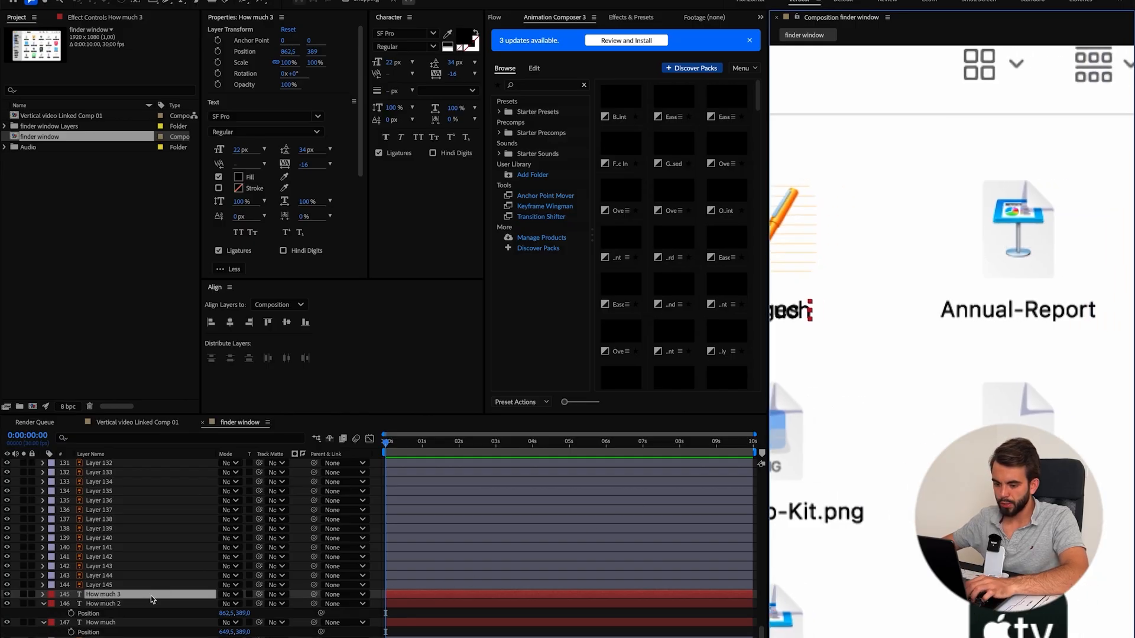
key(p)
drag(228, 603, 371, 603)
drag(1061, 464, 498, 466)
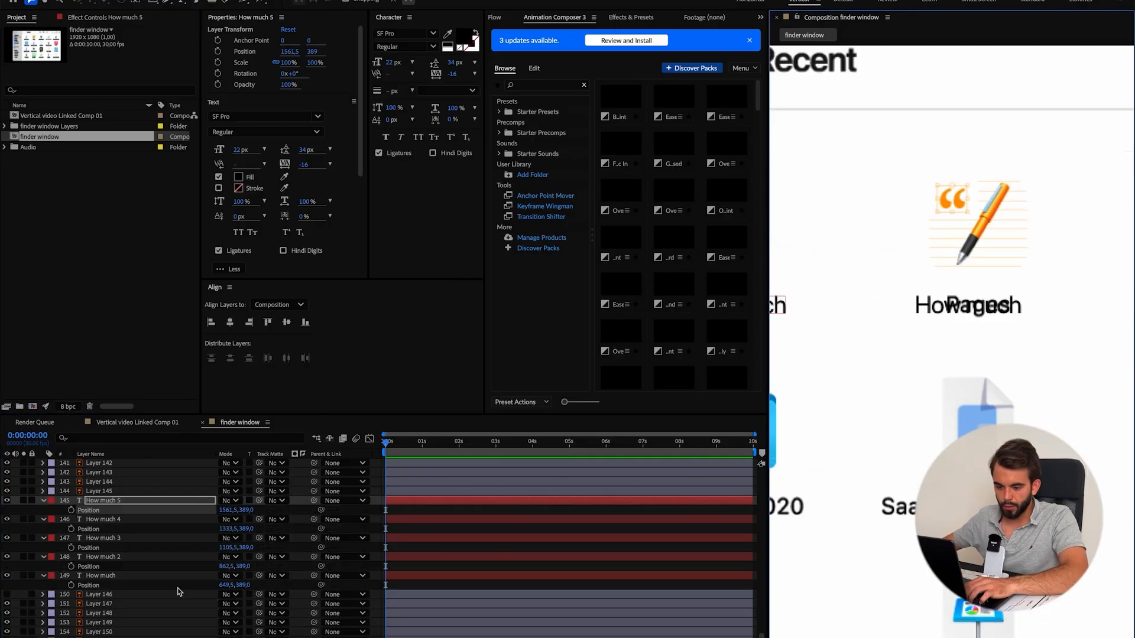
Change the Pages icon's label copy to read does and set its position to 891.5, 389.
click(126, 557)
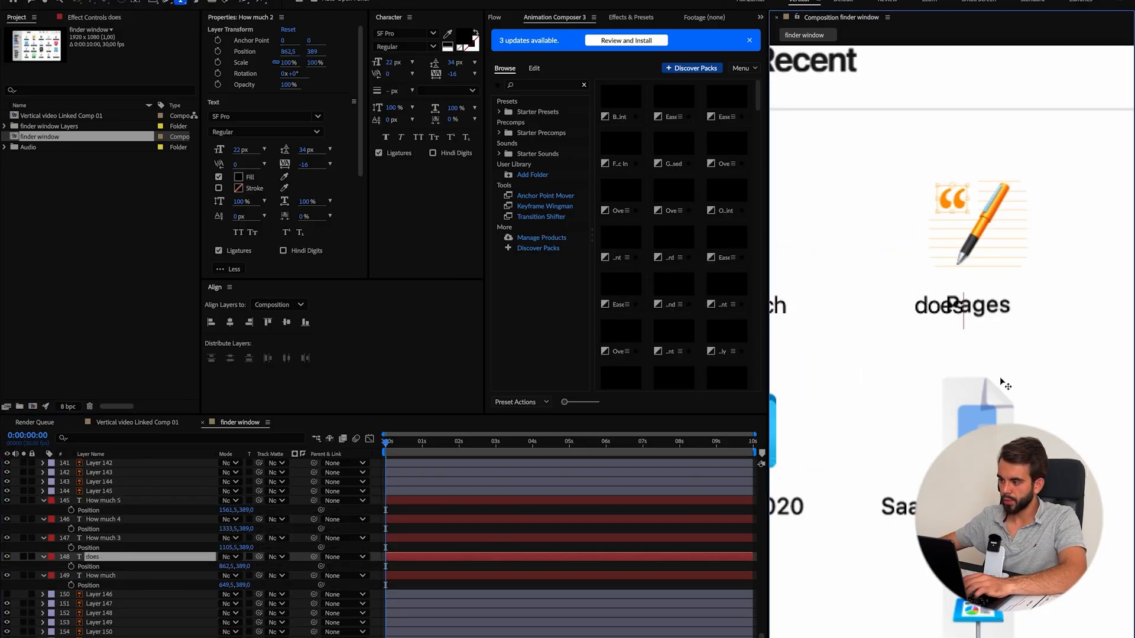
drag(235, 566, 240, 566)
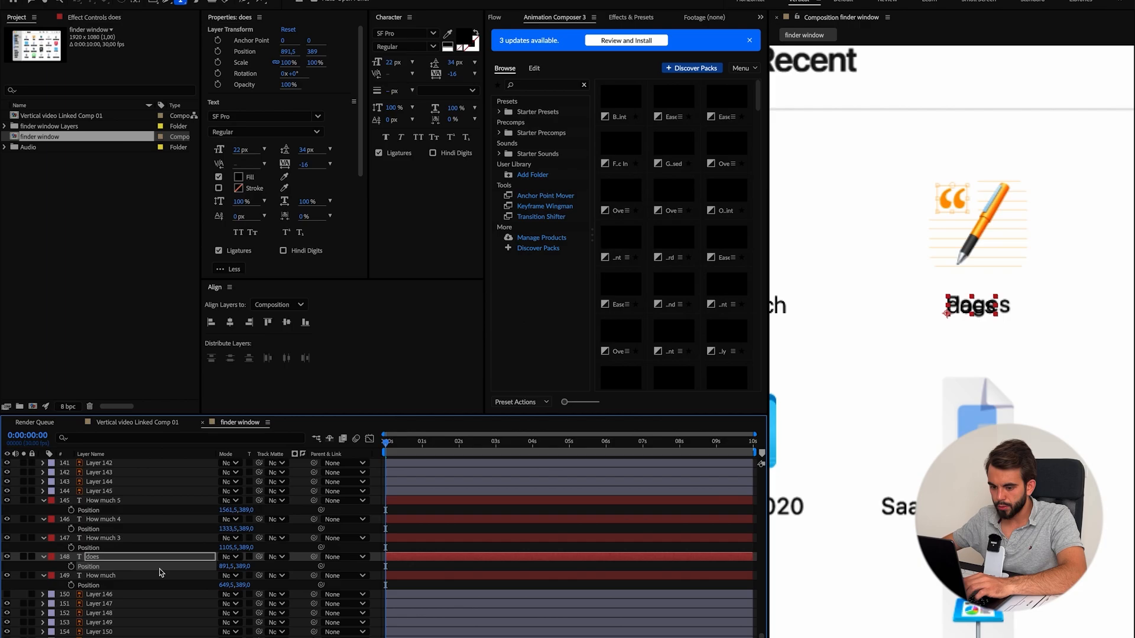
Move the does layer directly above Layer 144 and hide that original Pages label, keeping does visible.
click(7, 557)
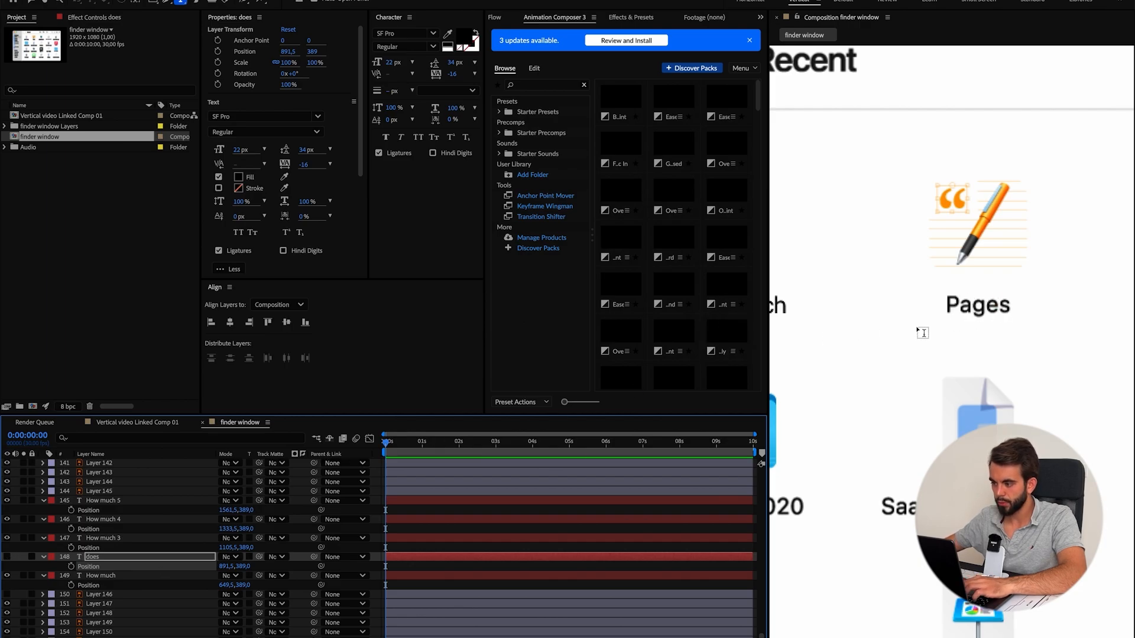
click(945, 320)
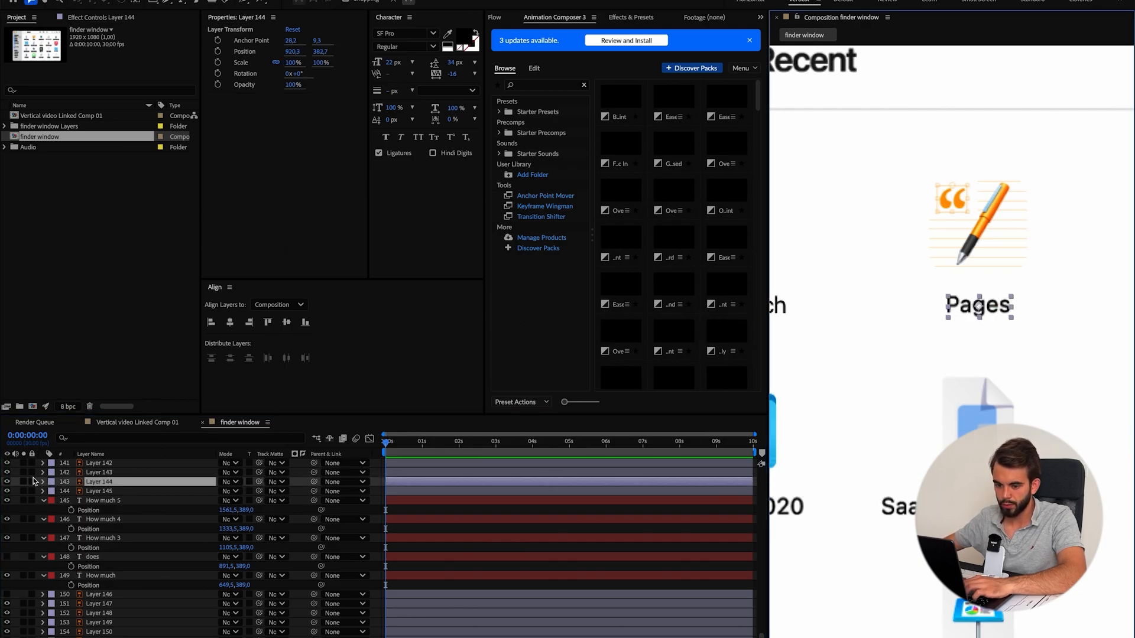
drag(110, 559, 110, 486)
click(7, 500)
click(7, 481)
key(space)
Change the label copy at the Annual-Report icon to read Tim Cook, toggling its visibility off.
drag(1079, 385, 794, 393)
double_click(941, 319)
text(Tim Cook)
click(7, 557)
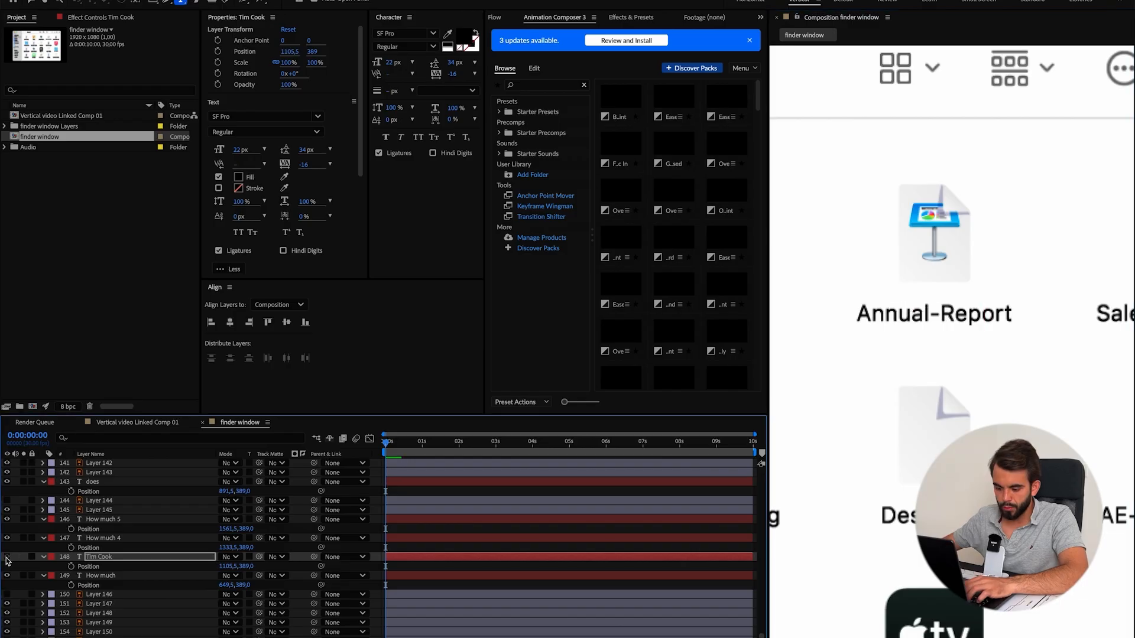
key(v)
Move the does layer between the Tim Cook and How much layers, showing the Tim Cook label and hiding the original Annual-Report label.
click(935, 314)
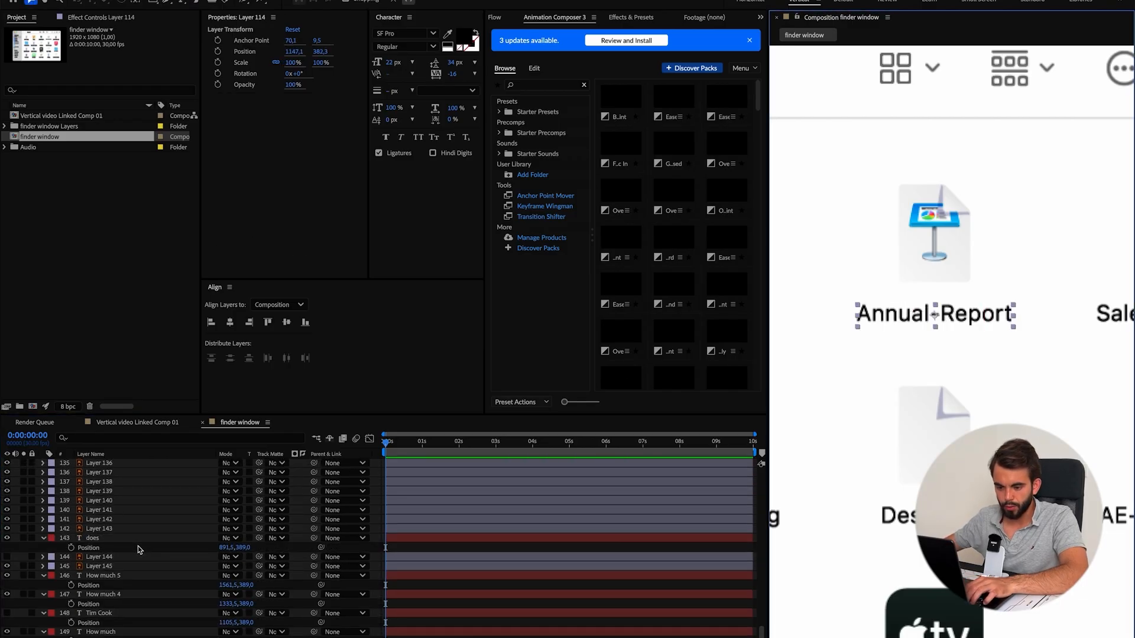
drag(103, 481, 108, 569)
click(7, 539)
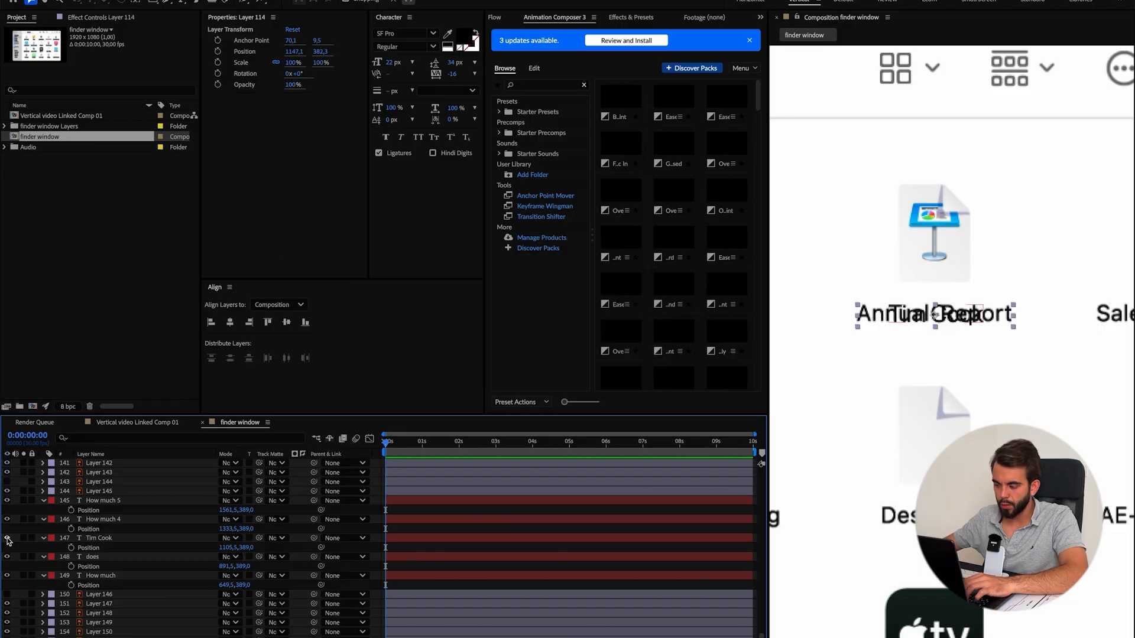
scroll(197, 540, up, 14)
scroll(197, 539, down, 3)
click(7, 509)
scroll(155, 539, down, 1)
scroll(154, 539, down, 12)
Change the Sales-December icon's label copy to read make, set its X position to 1352.5, and hide the original label.
drag(1052, 331, 792, 330)
double_click(959, 320)
text(make)
click(857, 316)
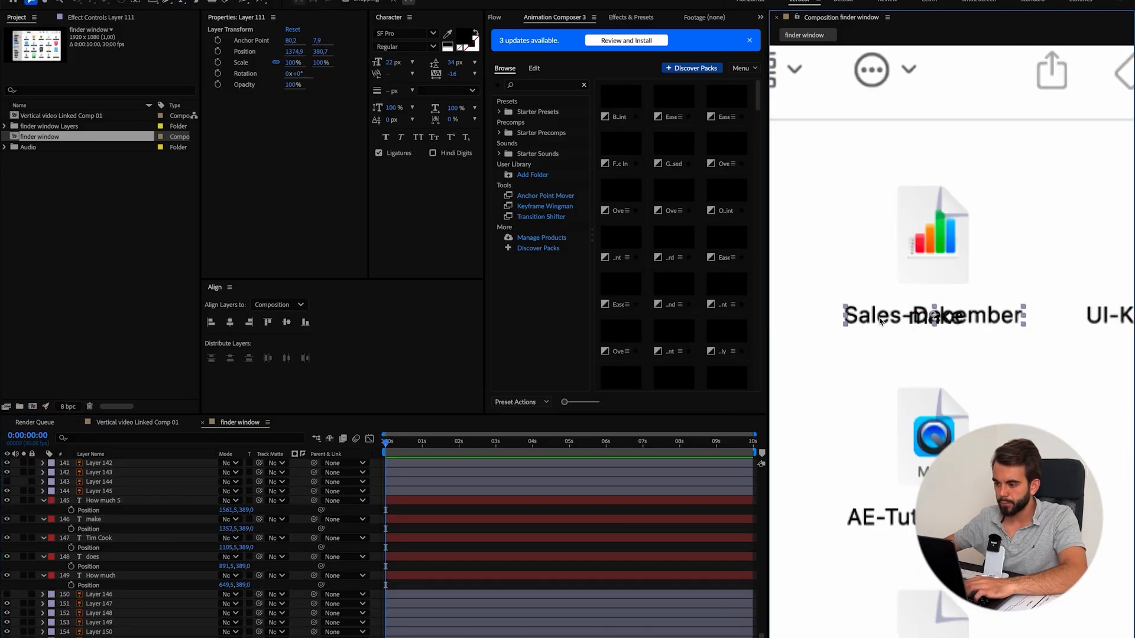
scroll(155, 539, up, 12)
click(7, 614)
Change the label copy under the first row's last icon to read per second? and hide the original label, Layer 109.
drag(1053, 315, 813, 315)
scroll(155, 538, down, 12)
double_click(959, 317)
text(per second?v)
click(866, 314)
click(7, 595)
scroll(155, 538, down, 12)
scroll(1001, 388, down, 1)
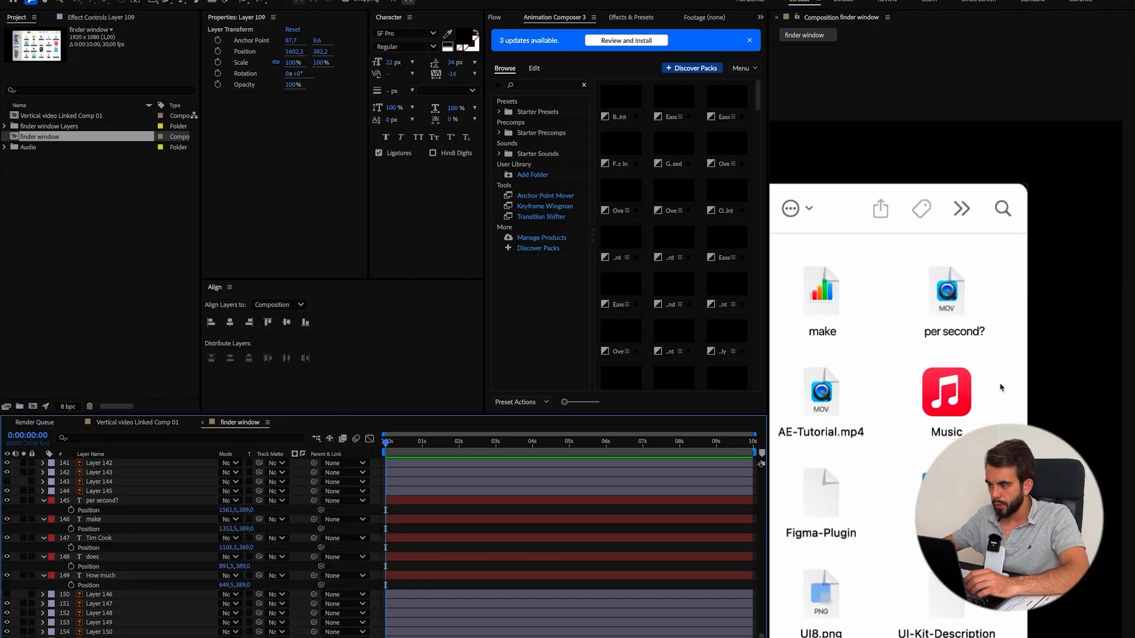
scroll(983, 386, down, 2)
mouse_move(916, 367)
mouse_down()
mouse_move(972, 365)
mouse_move(932, 368)
mouse_up()
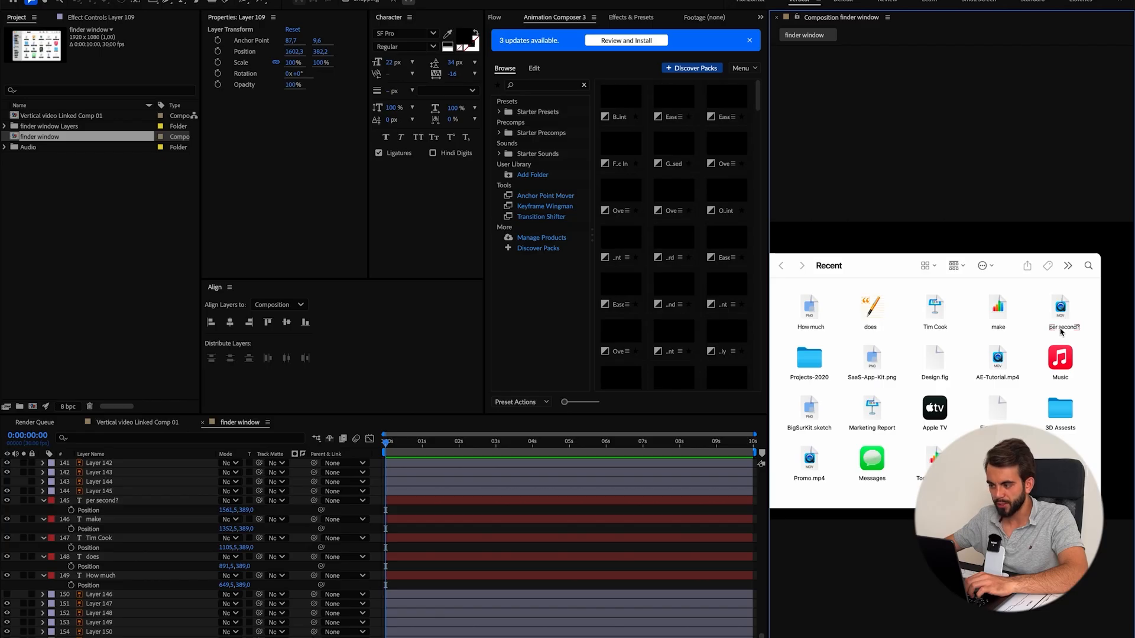
Switch to the browser and search Google Images for tim cook png.
scroll(941, 309, up, 5)
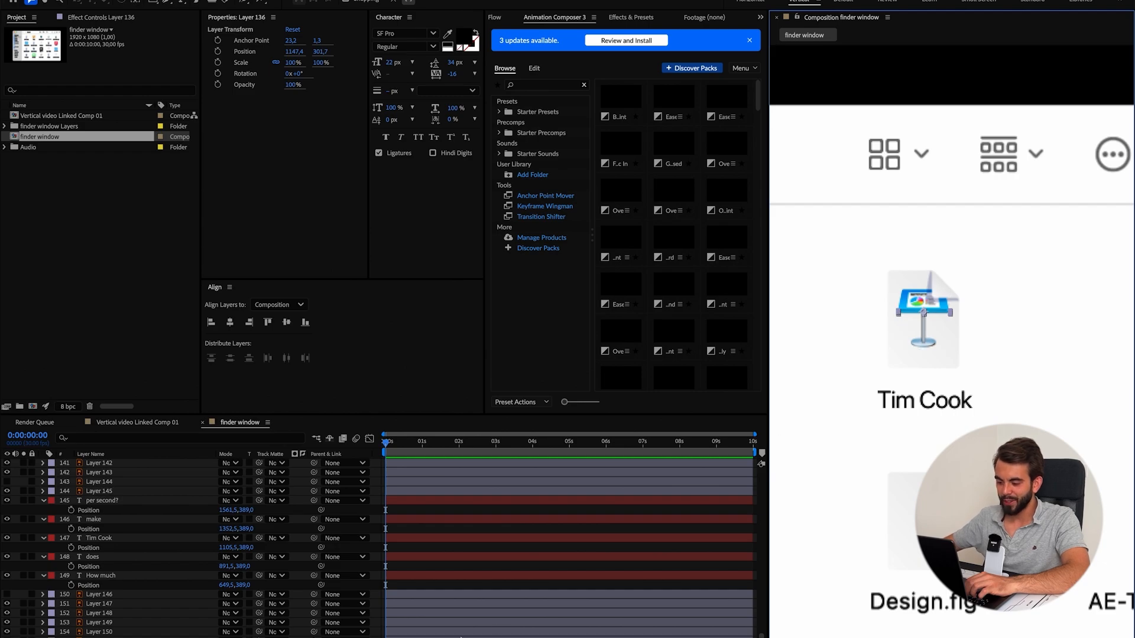
click(498, 636)
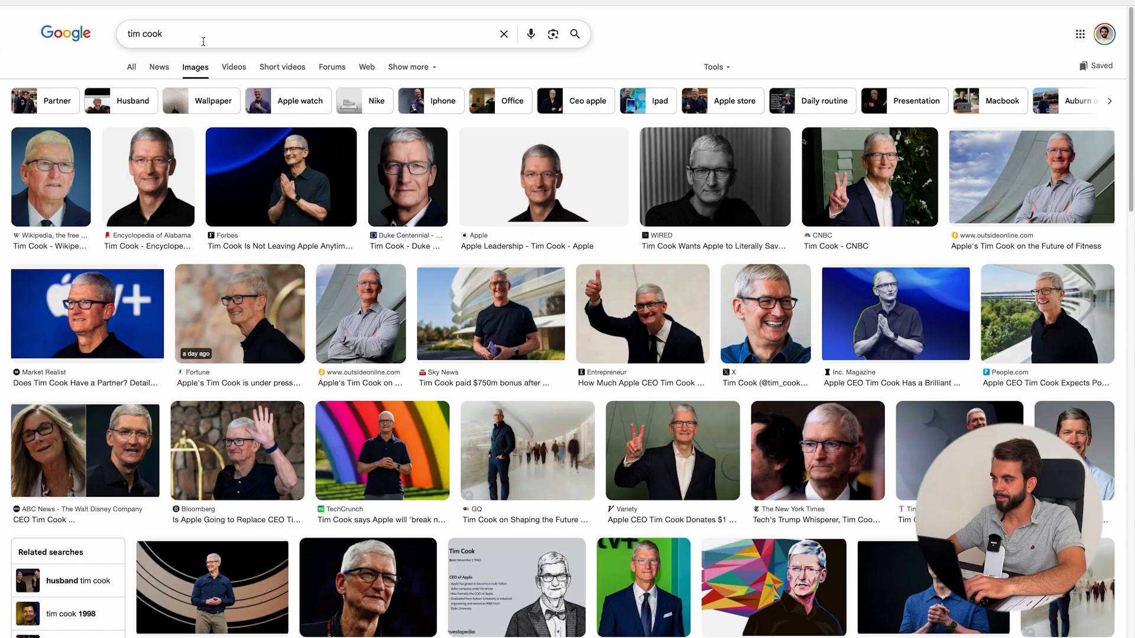
click(202, 34)
text(png)
key(Return)
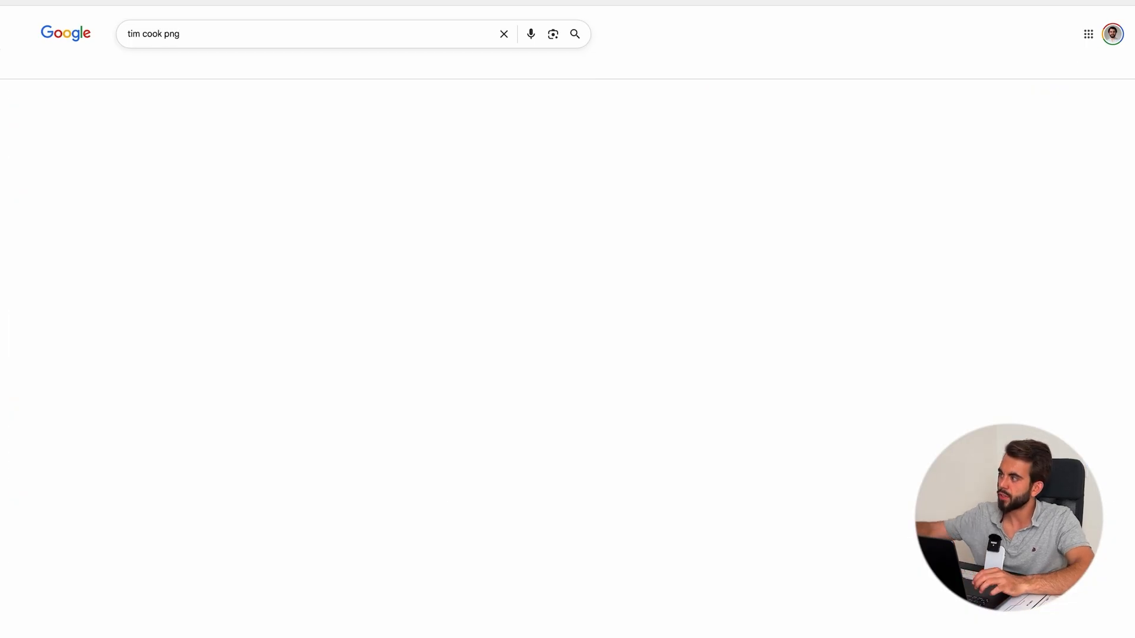
Narrow the image results to transparent pictures and save the NanoCity portrait of Tim Cook to the Downloads folder.
click(941, 220)
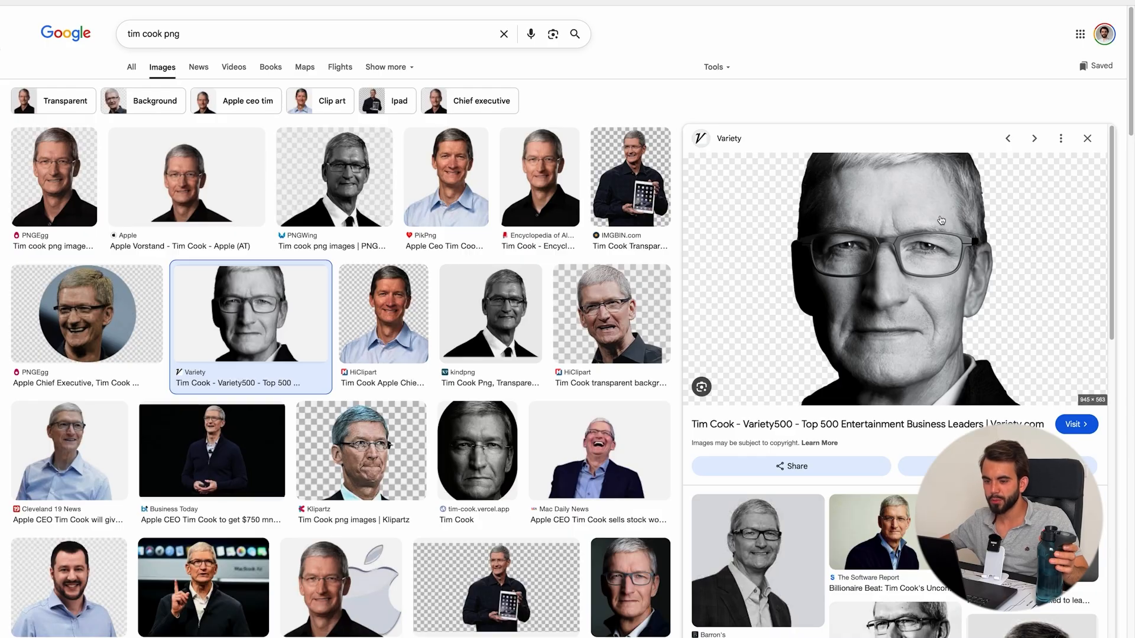
click(186, 177)
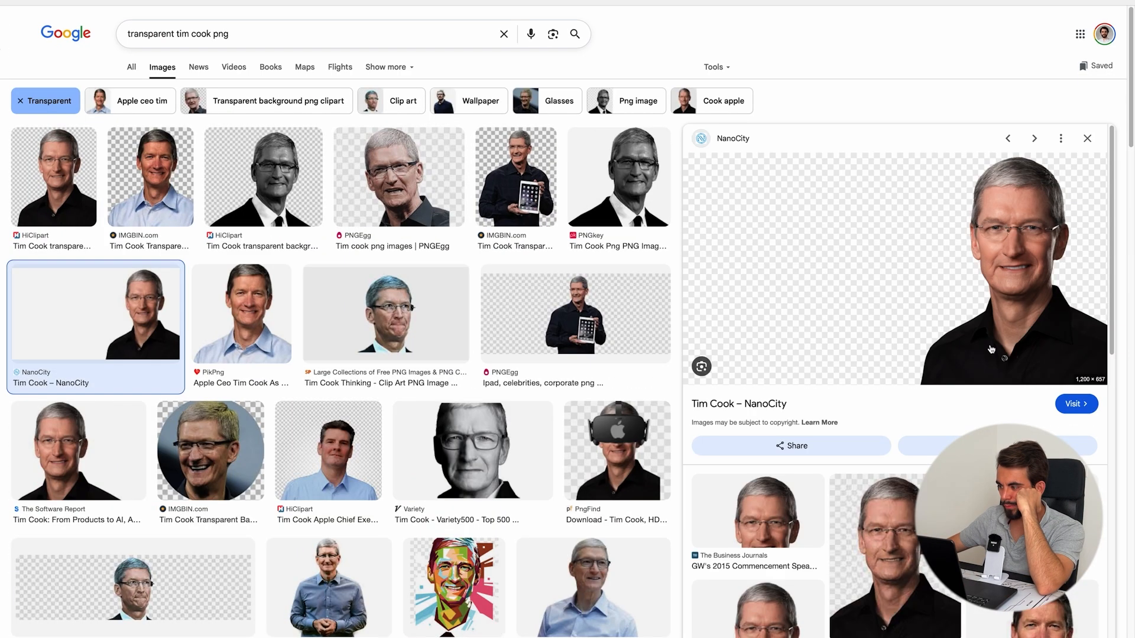
right_click(991, 350)
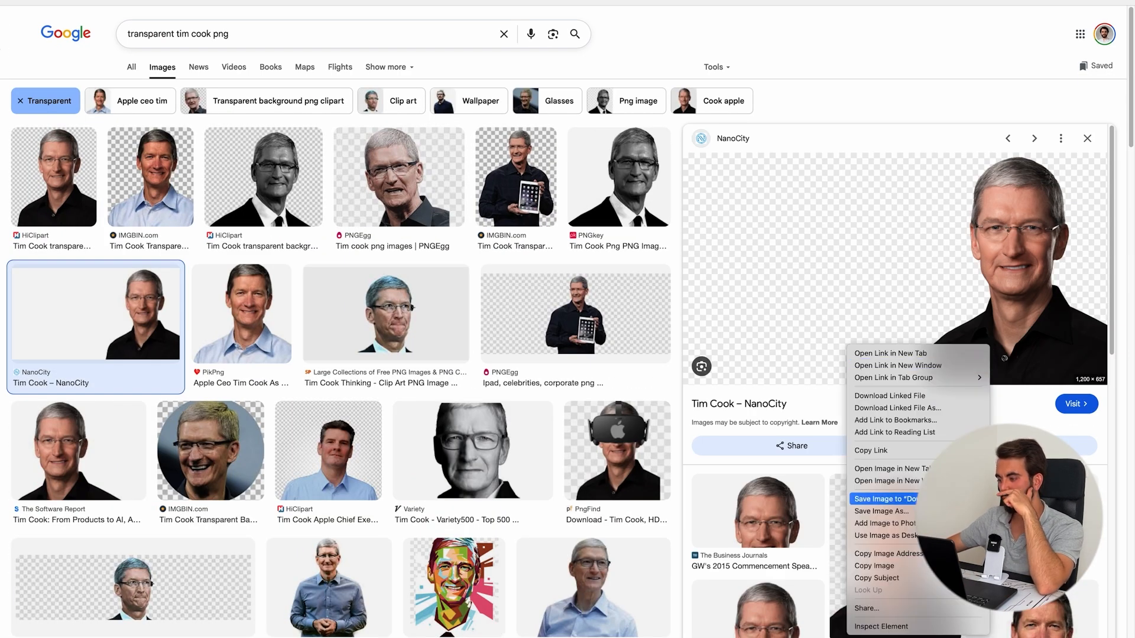
click(881, 498)
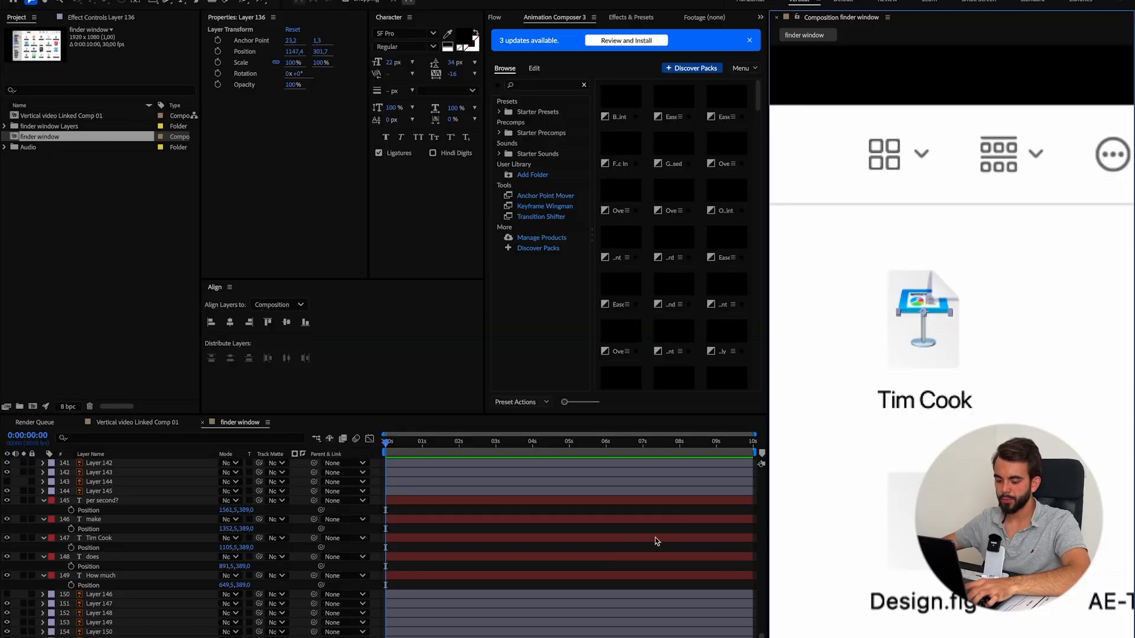
click(644, 635)
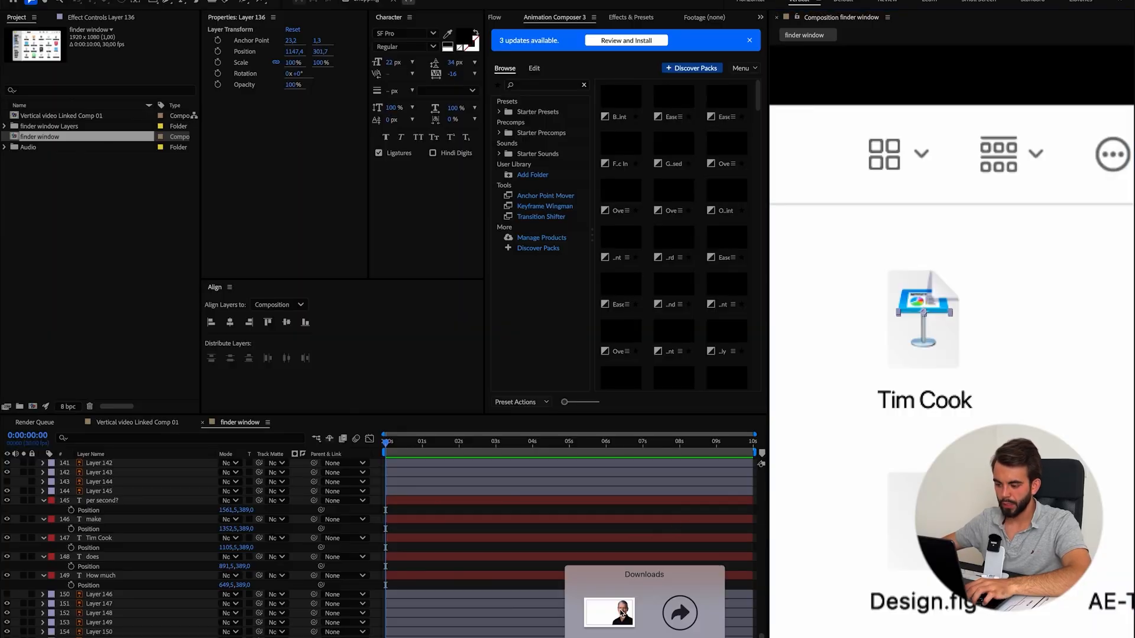
drag(622, 614, 145, 512)
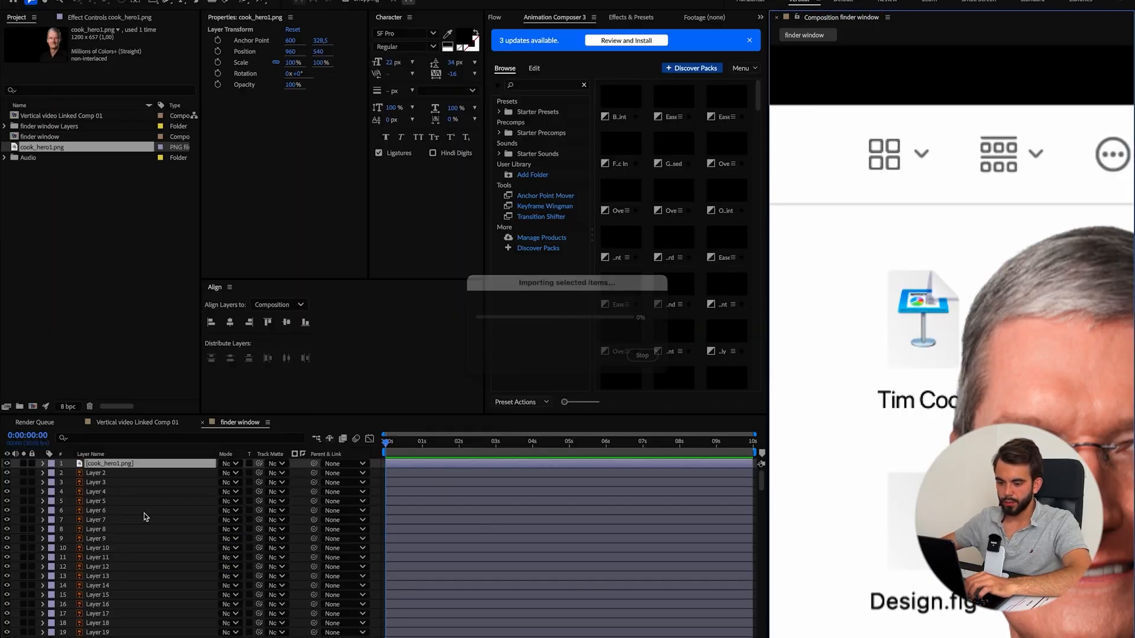
key(ctrl+z)
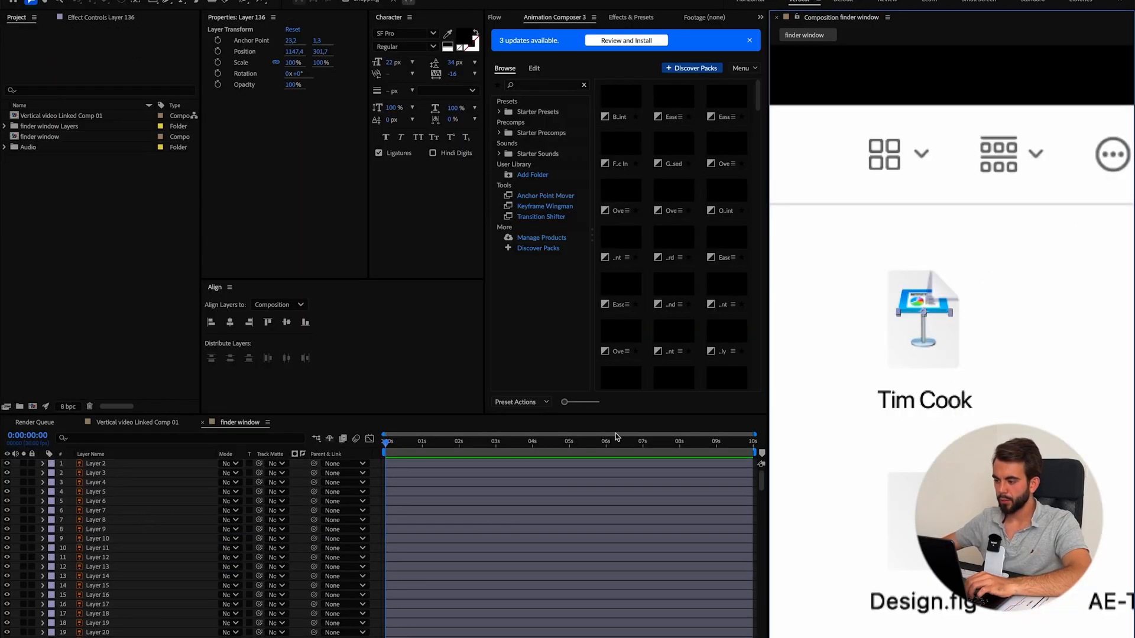
Hide Layer 129 and Layer 116, parts of the presentation stand graphic on the Tim Cook icon.
click(916, 313)
scroll(122, 523, down, 20)
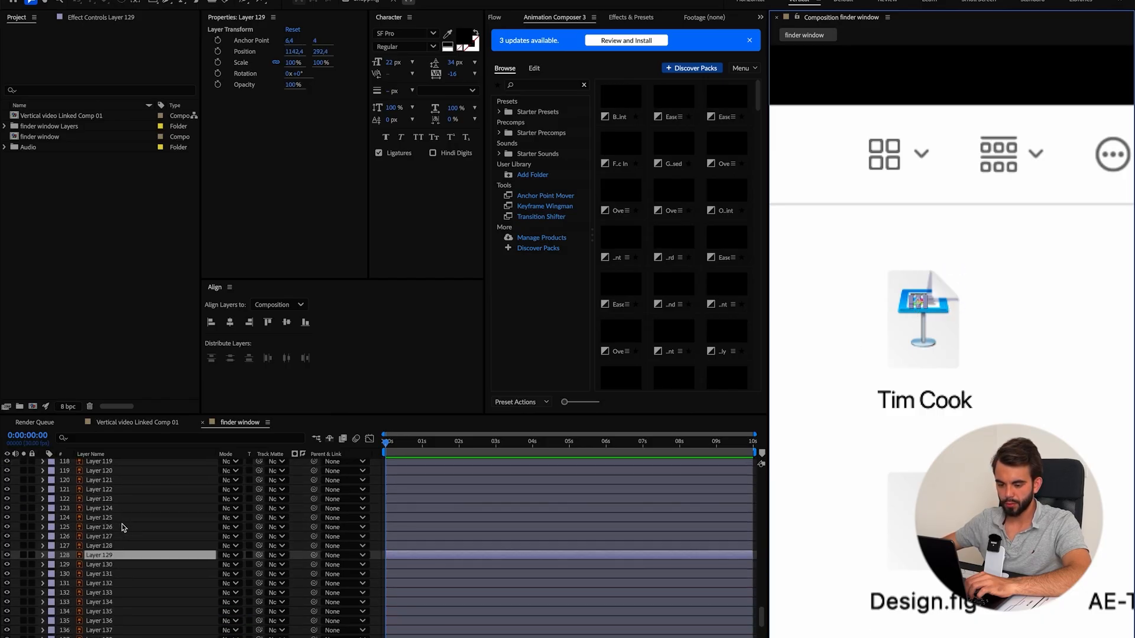
click(7, 556)
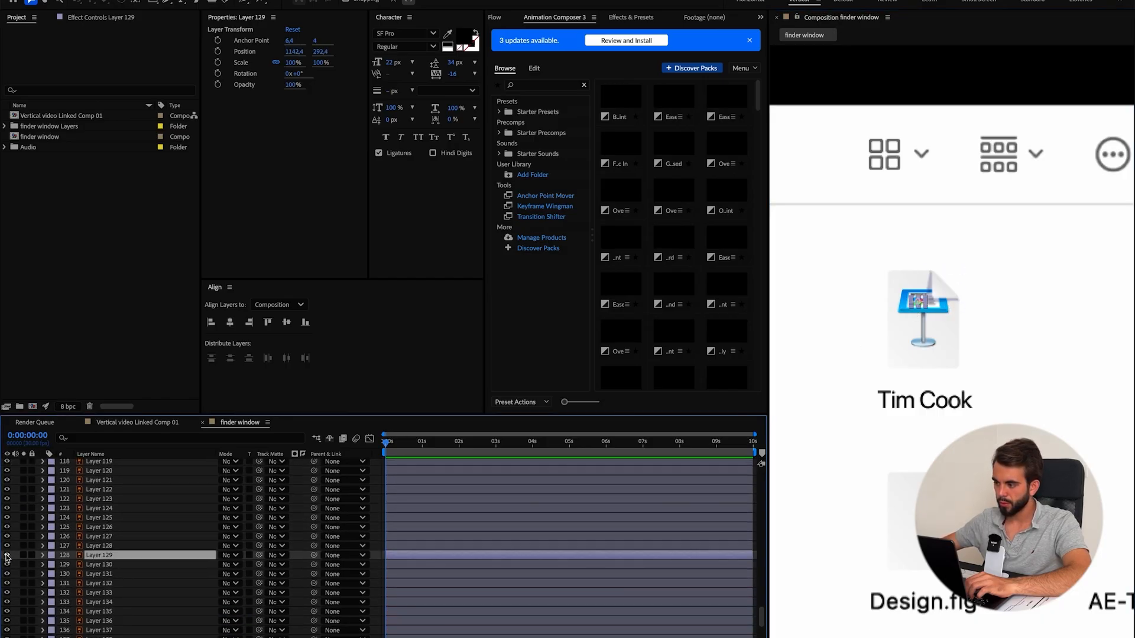
click(923, 343)
scroll(23, 520, up, 3)
click(7, 492)
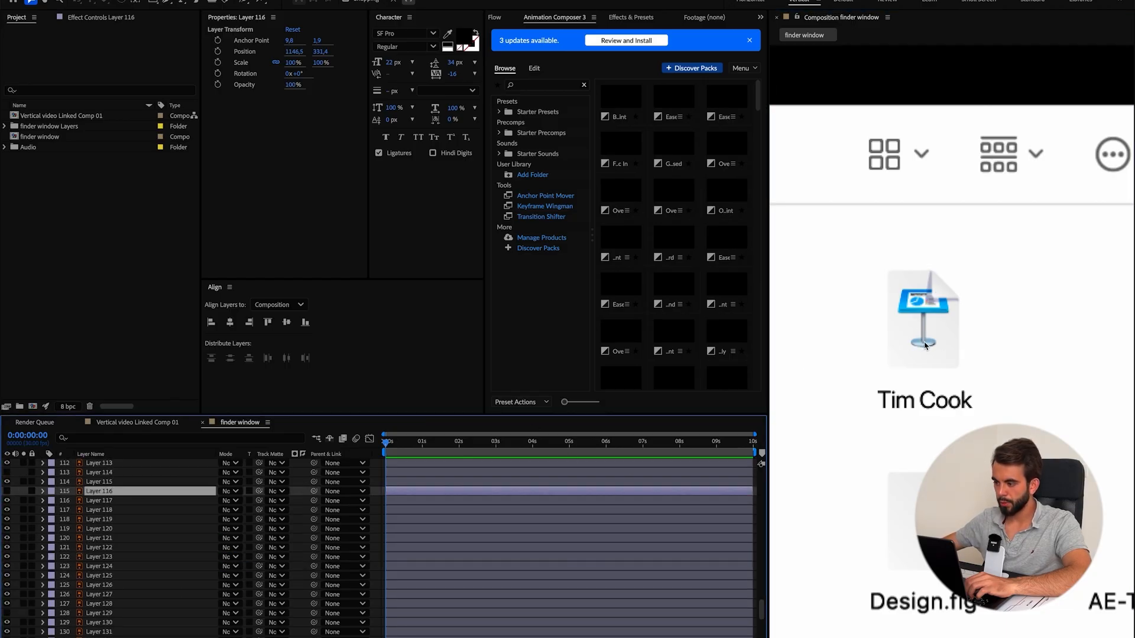
Hide the remaining stand and chart layers of the Tim Cook icon, keeping only the blank page shape, and select Layer 143.
click(926, 346)
scroll(95, 577, down, 5)
click(7, 526)
click(924, 315)
click(7, 469)
scroll(928, 327, up, 2)
click(939, 238)
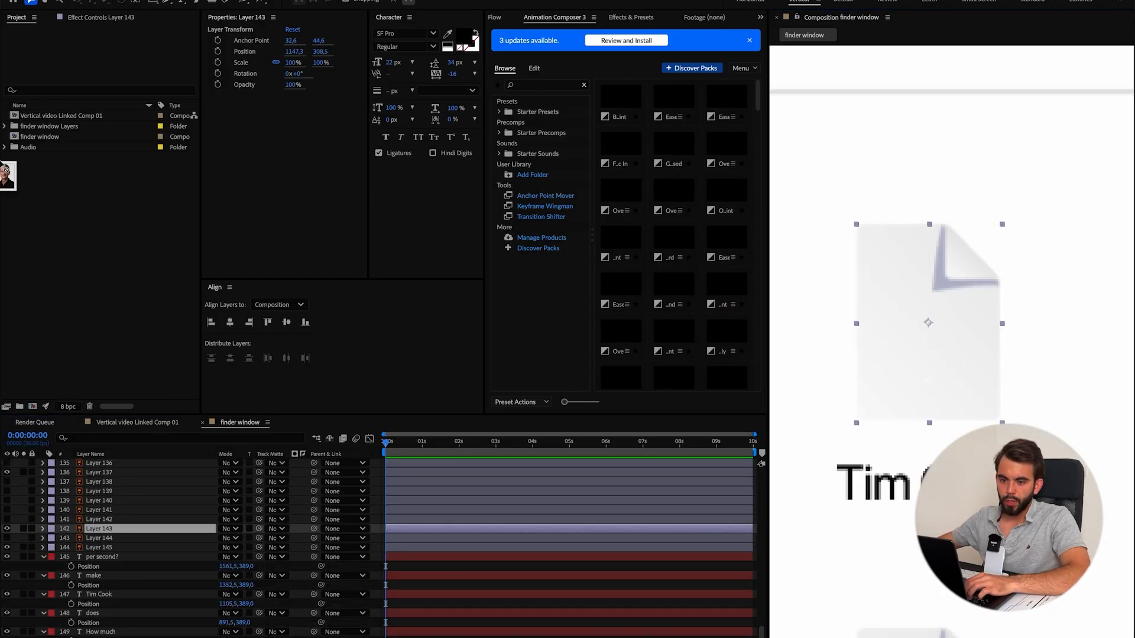
Import the downloaded cook_hero1.png into the project and add it to the finder window composition directly above Layer 143.
drag(7, 176, 85, 245)
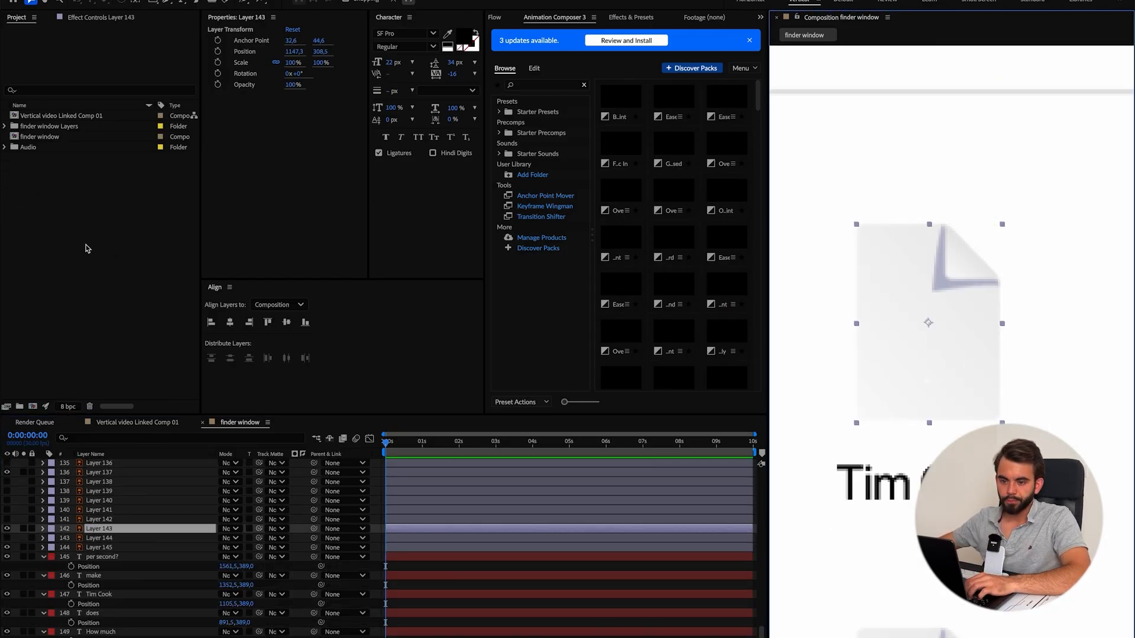
click(113, 271)
click(57, 151)
drag(53, 157, 132, 525)
key(ctrl+z)
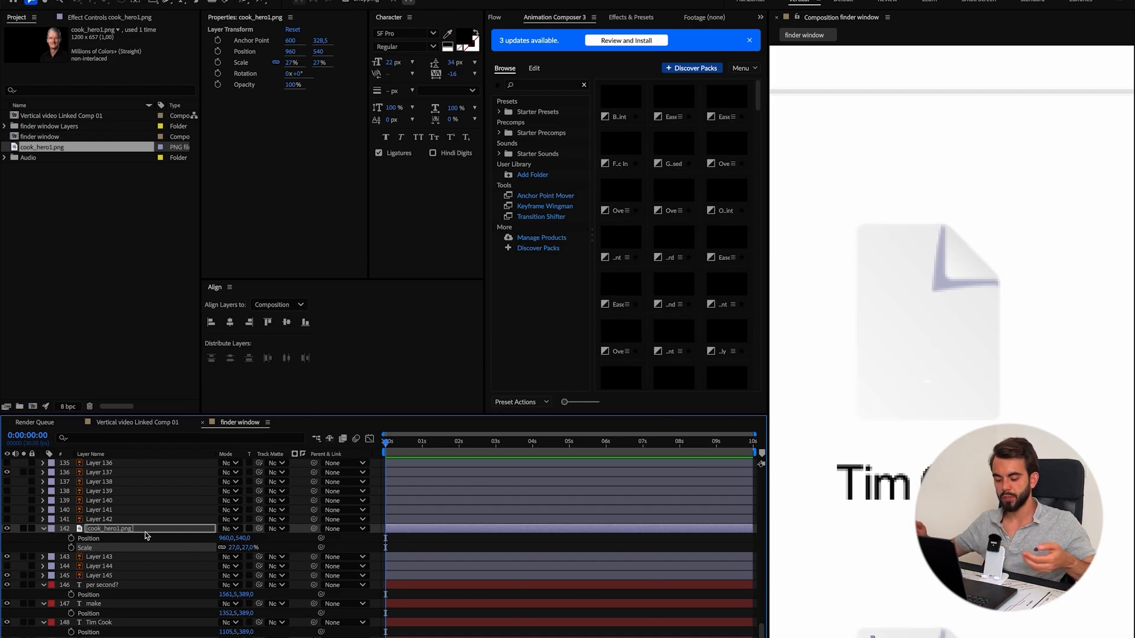
Scale the cook_hero1.png portrait to 13% and position it at 1098, 302 over the blank page icon.
mouse_move(225, 539)
mouse_down()
mouse_move(284, 539)
mouse_move(154, 539)
mouse_move(228, 548)
mouse_up()
drag(228, 538, 256, 540)
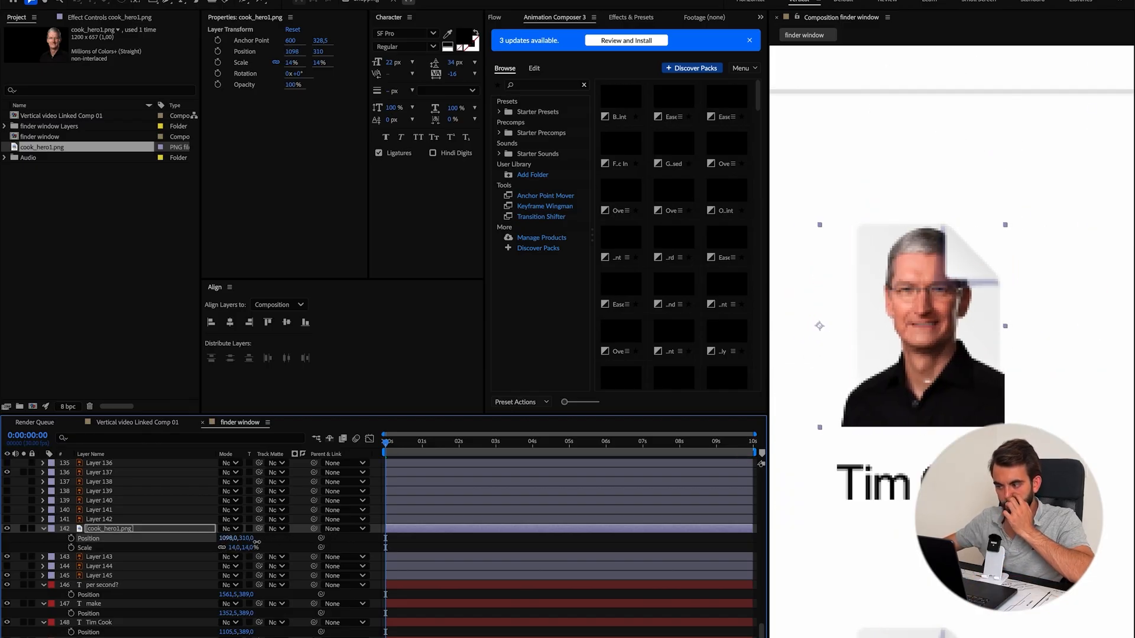
drag(233, 548, 228, 548)
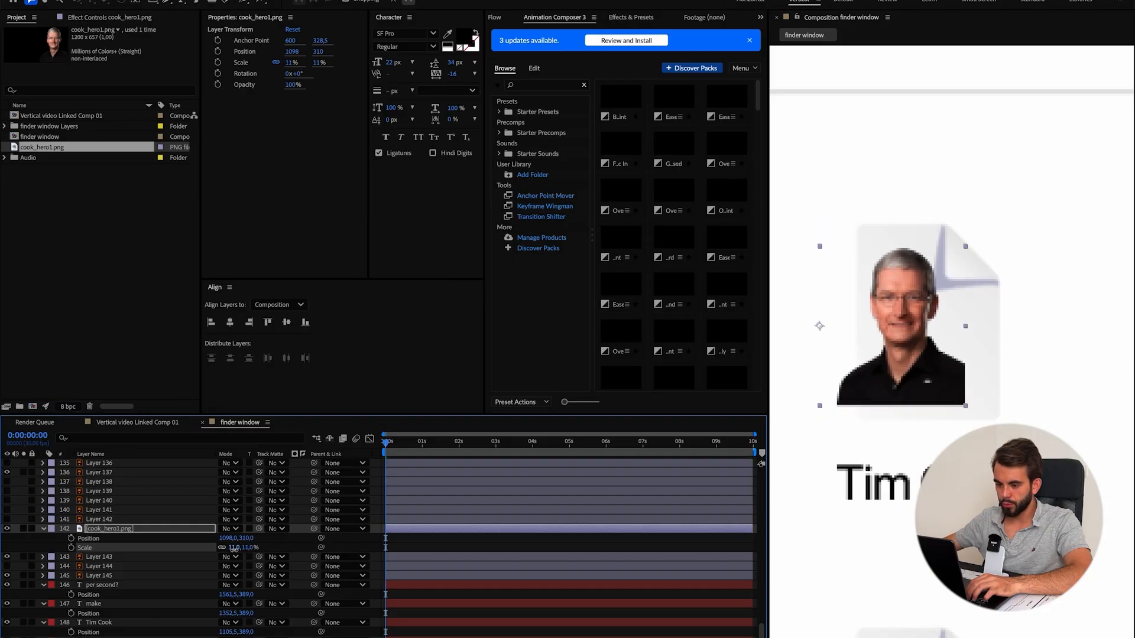
click(195, 530)
drag(250, 539, 245, 539)
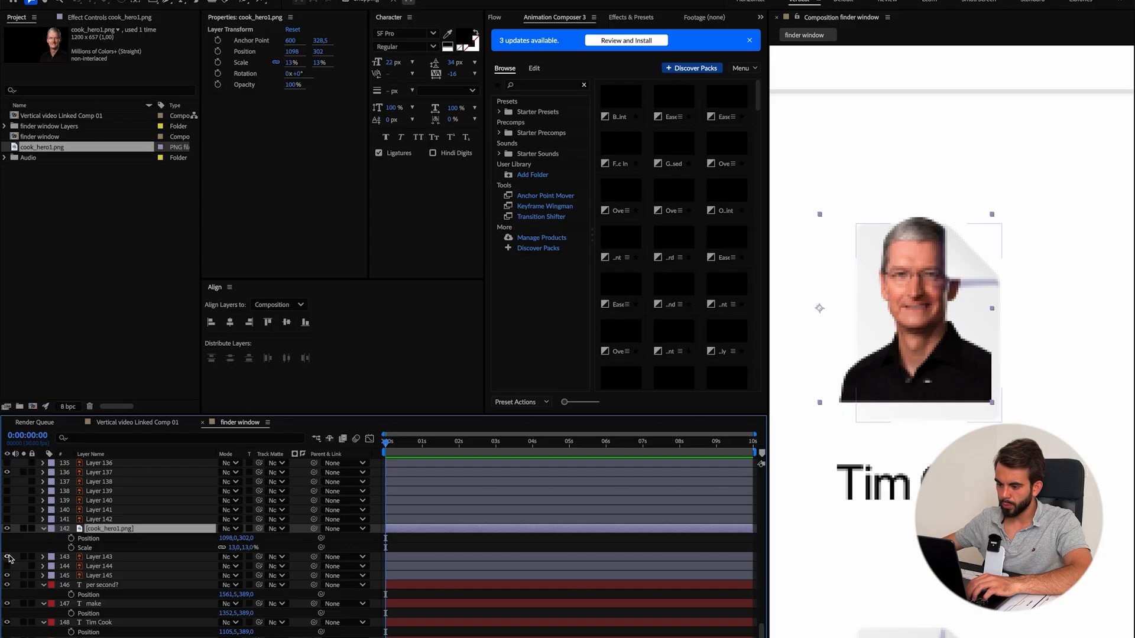
Set Layer 143, the page shape, as the track matte of the cook_hero1.png layer.
drag(258, 528, 113, 561)
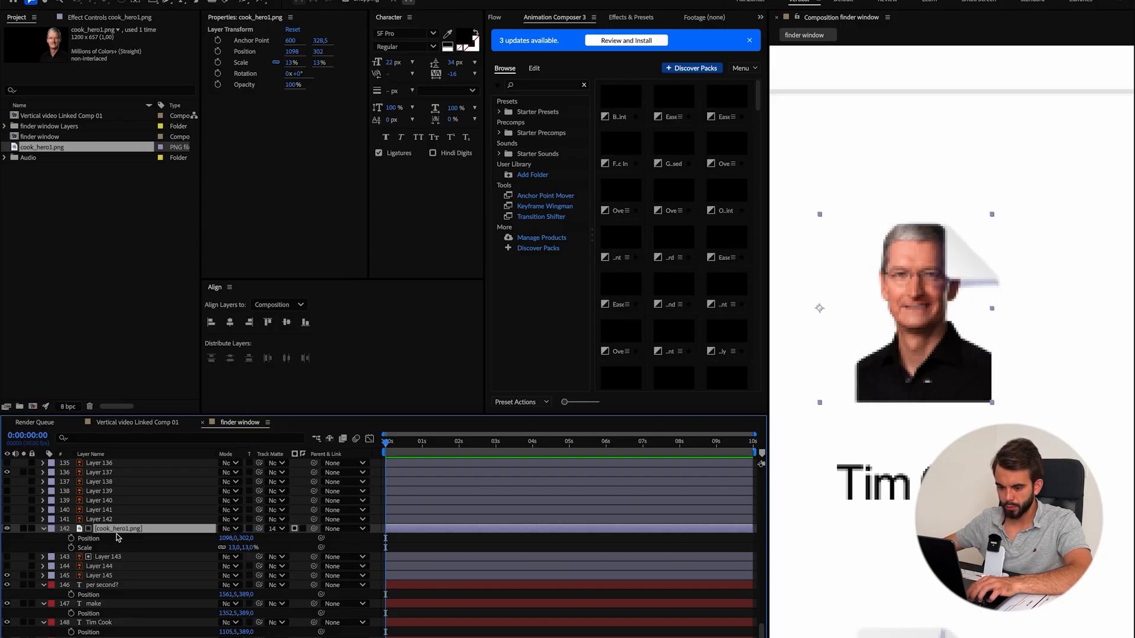
key(u)
key(u)
Set the portrait's scale to 12% and X position to 1107, and make the matte Layer 143 visible again.
click(236, 548)
text(12)
click(183, 548)
drag(226, 538, 231, 537)
click(8, 556)
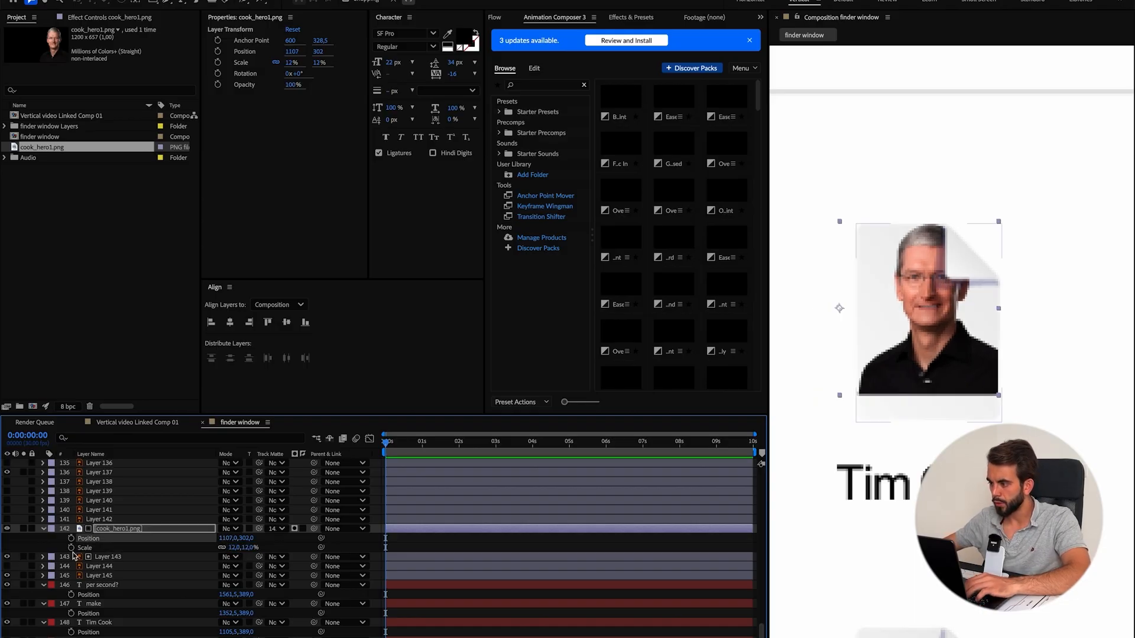
Lower the portrait inside the page icon to a Y position of 314.
drag(240, 539, 250, 539)
drag(250, 539, 251, 543)
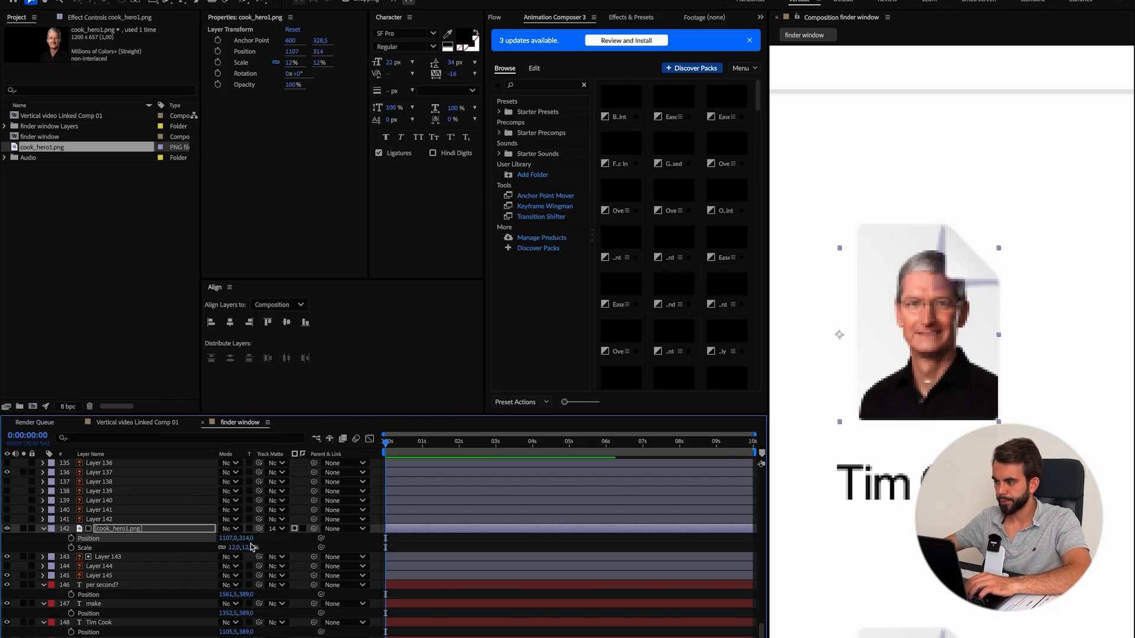
scroll(984, 289, down, 3)
scroll(997, 356, down, 1)
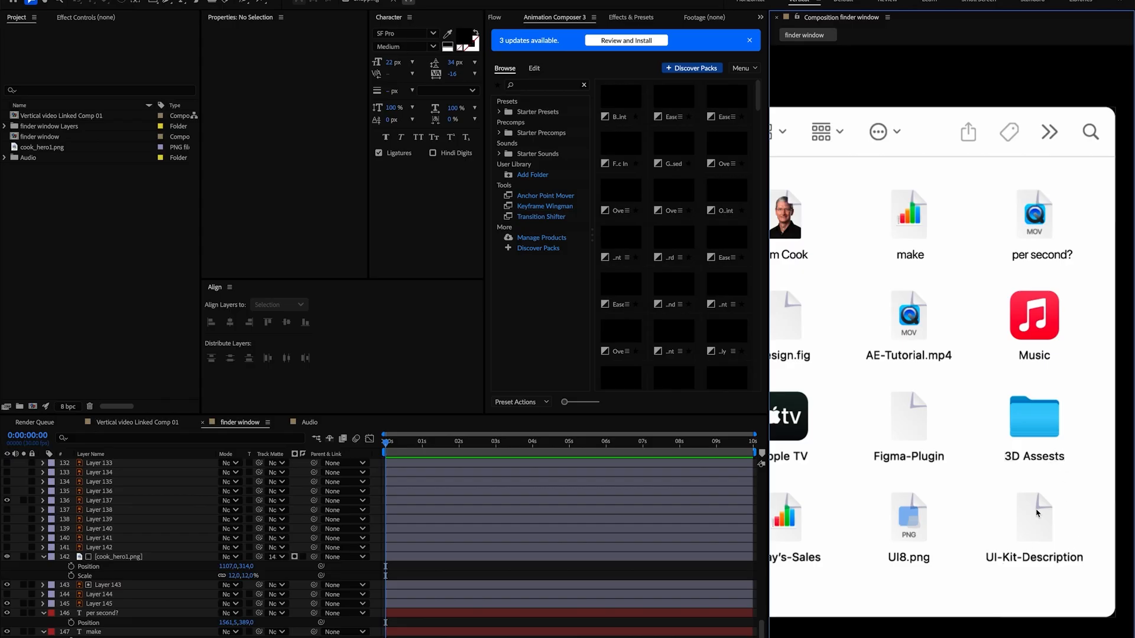
Duplicate the per second? label to 1561.5, 571 over the Music label, and shift the original label slightly left under its icon.
click(1037, 357)
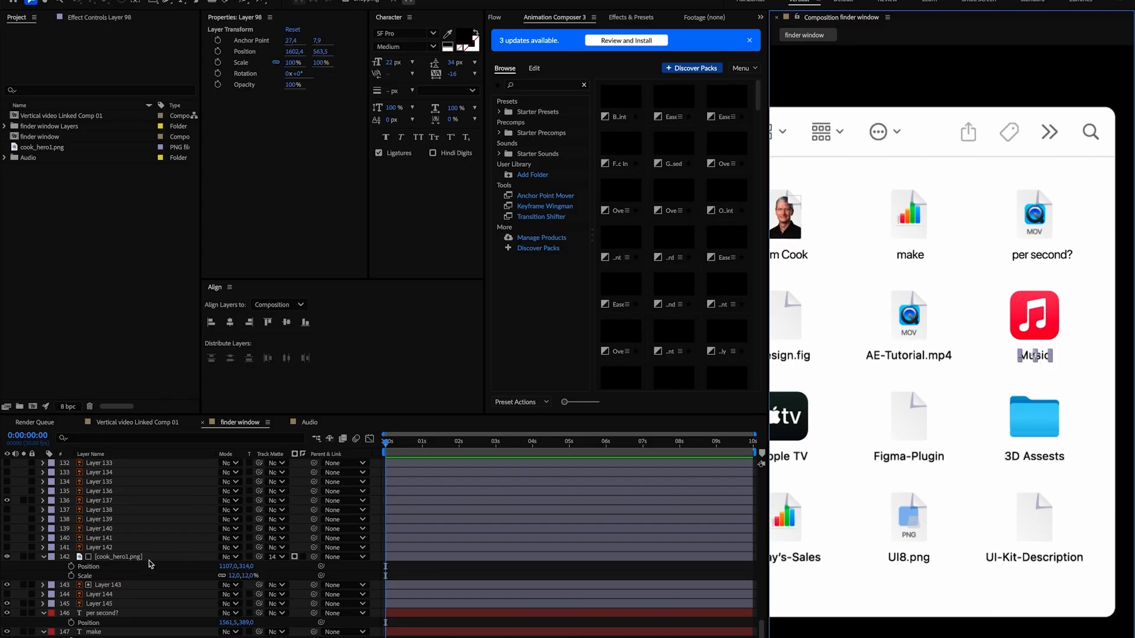
scroll(113, 556, down, 3)
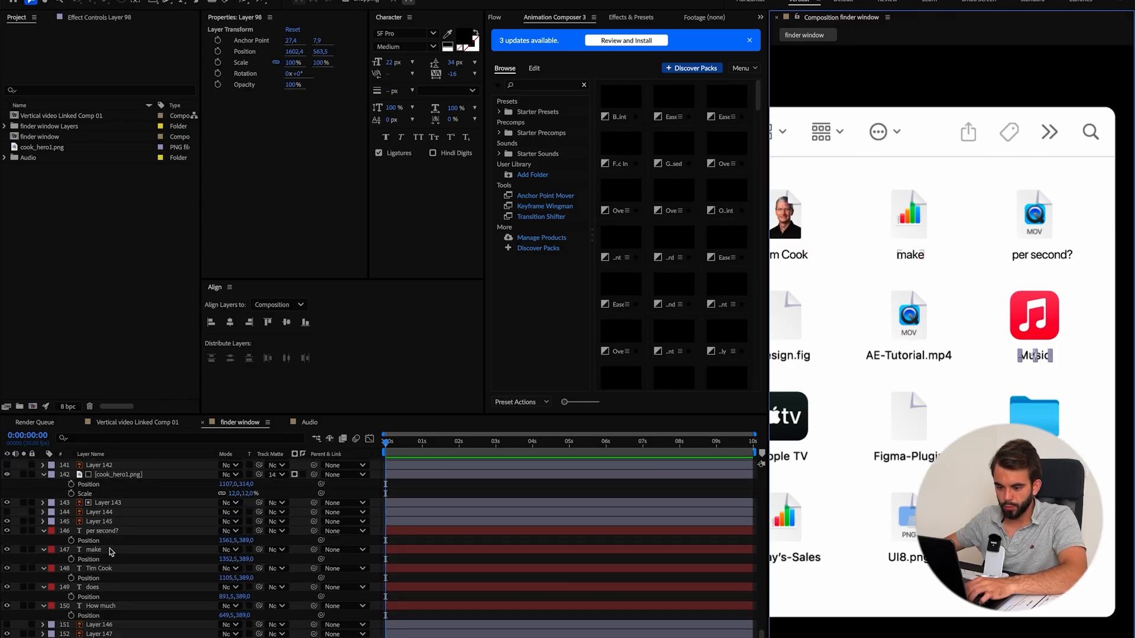
click(109, 531)
key(ctrl+d)
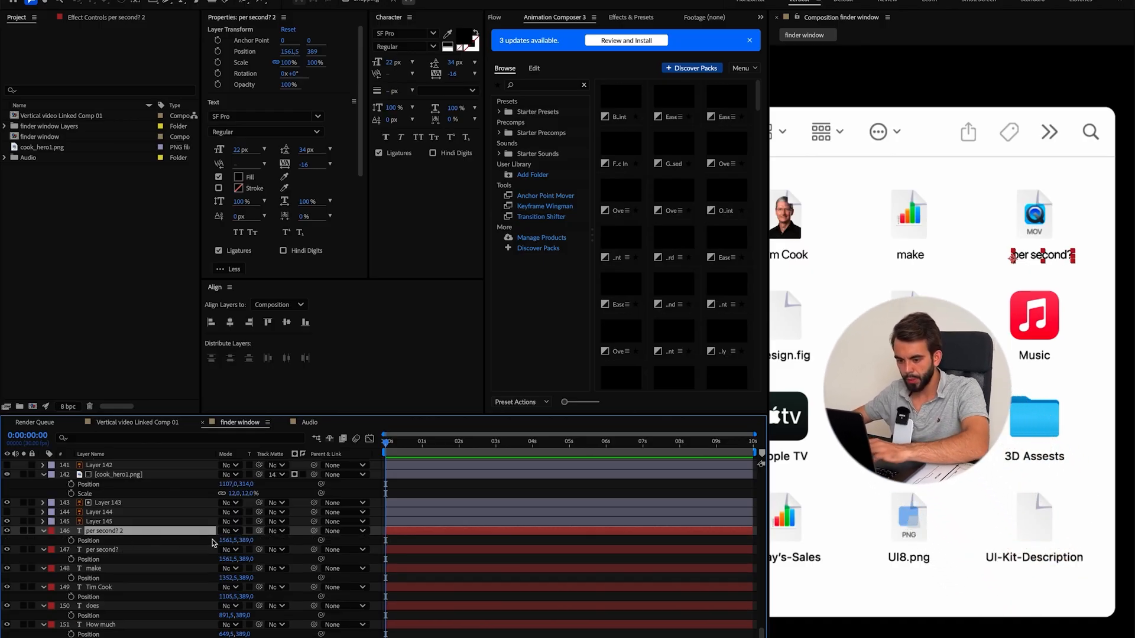
drag(246, 540, 354, 538)
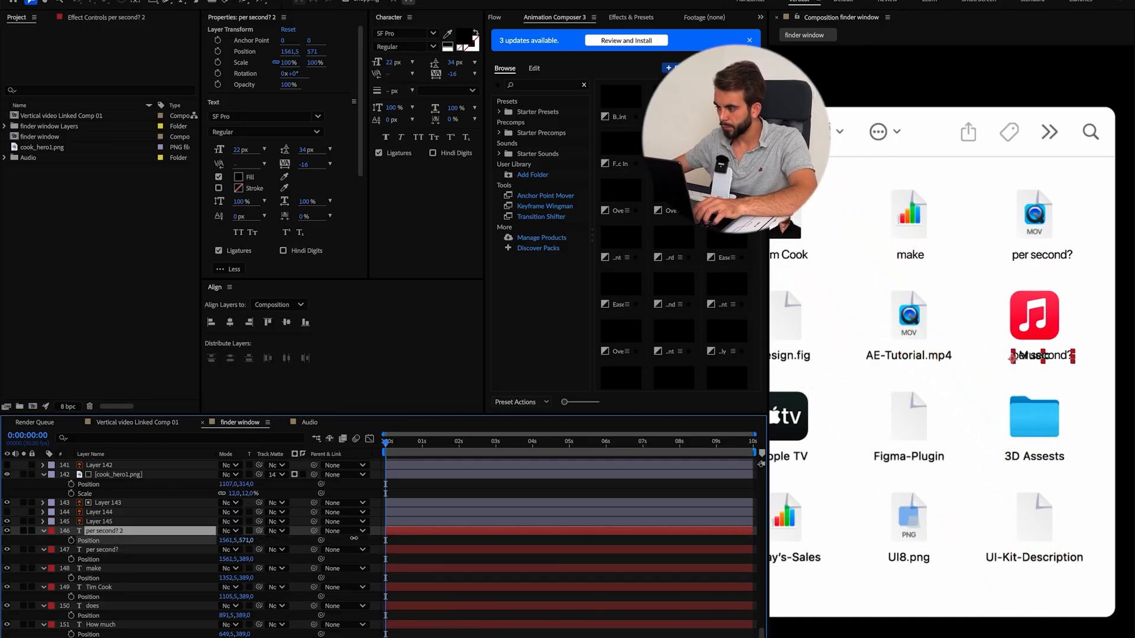
drag(229, 559, 222, 559)
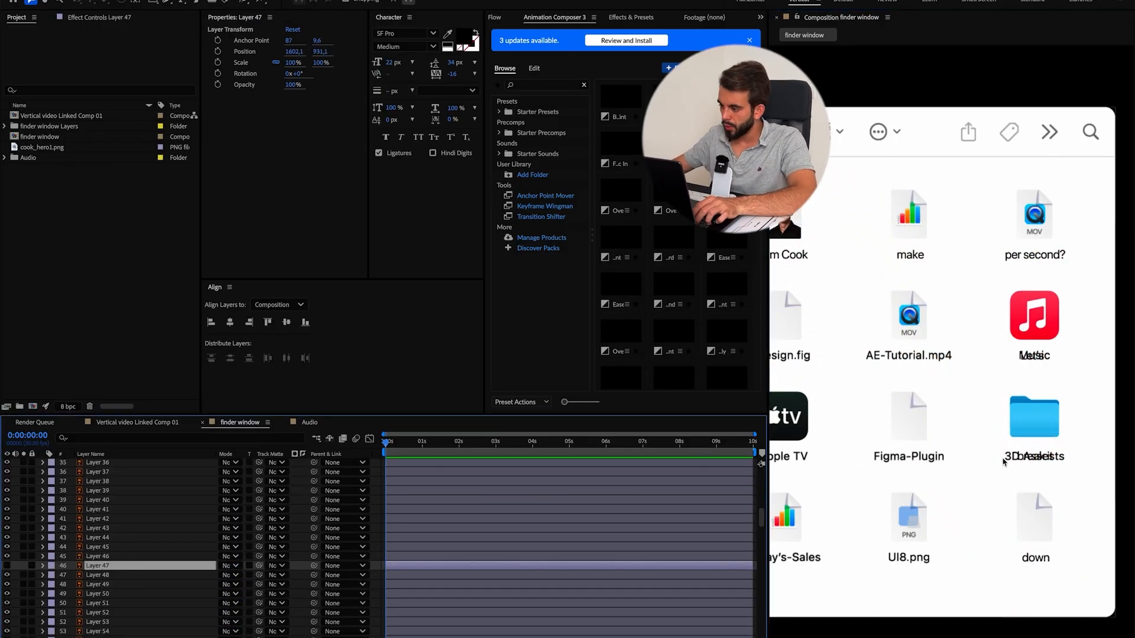
Copy the first two New Recording 2.m4a layers from the Audio composition into finder window, directly below the How much label.
click(309, 422)
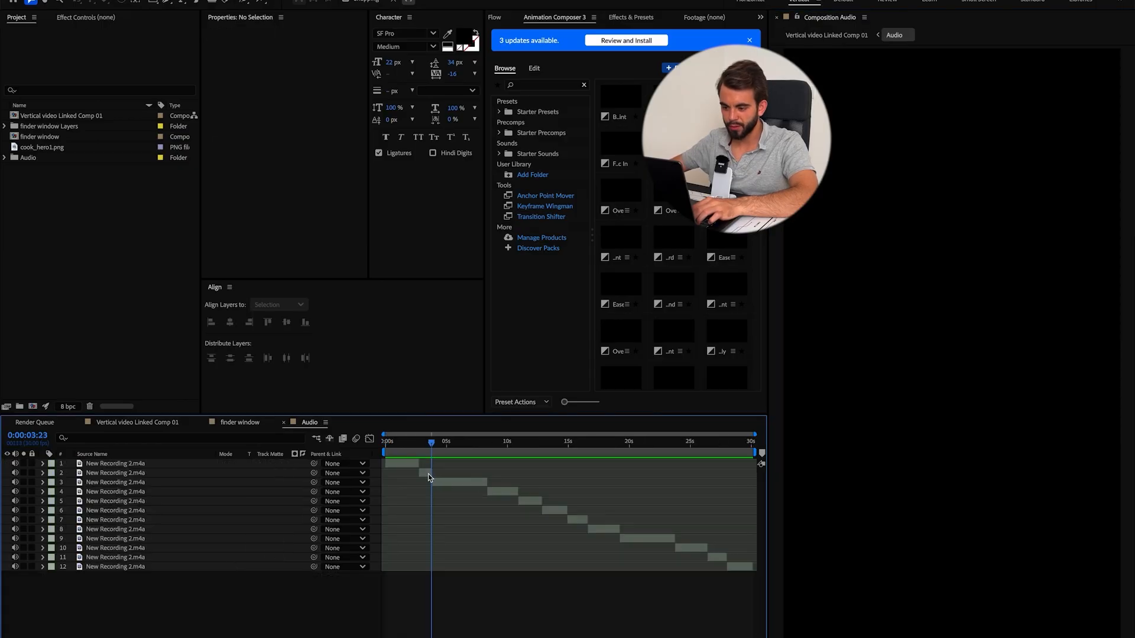
key(super+Down)
key(super+shift+Down)
click(243, 423)
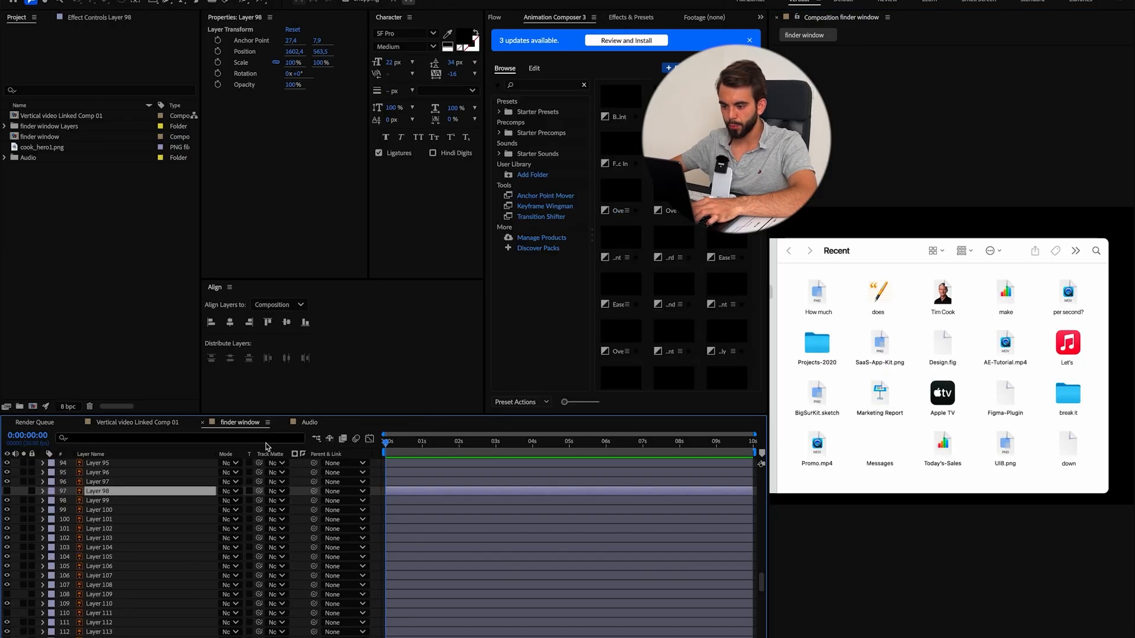
key(super+v)
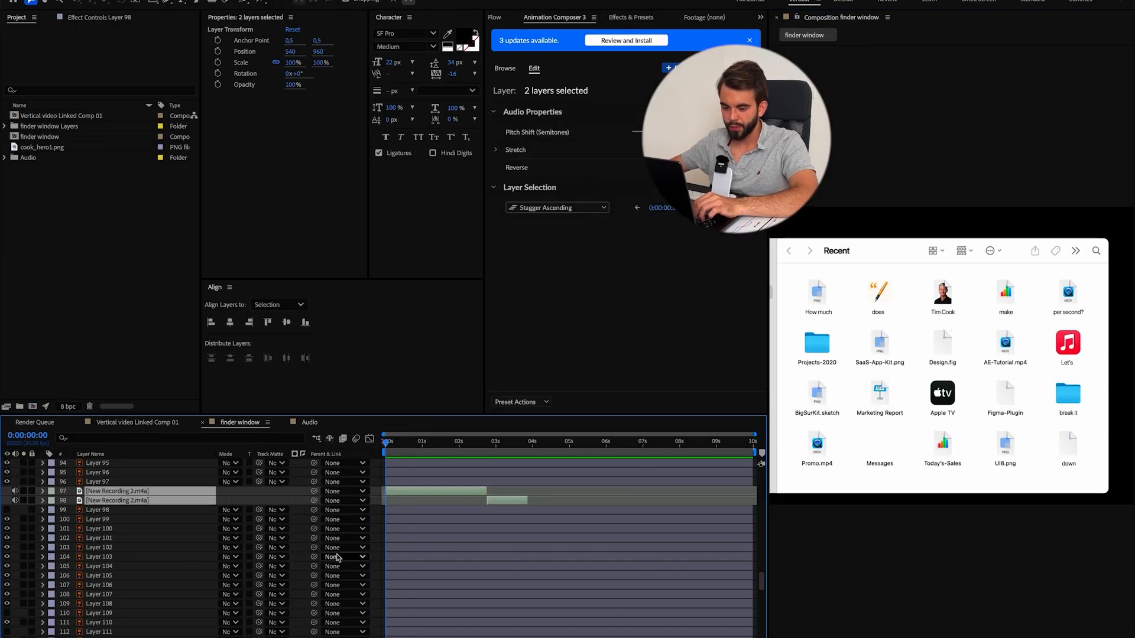
key(super+z)
scroll(412, 539, down, 10)
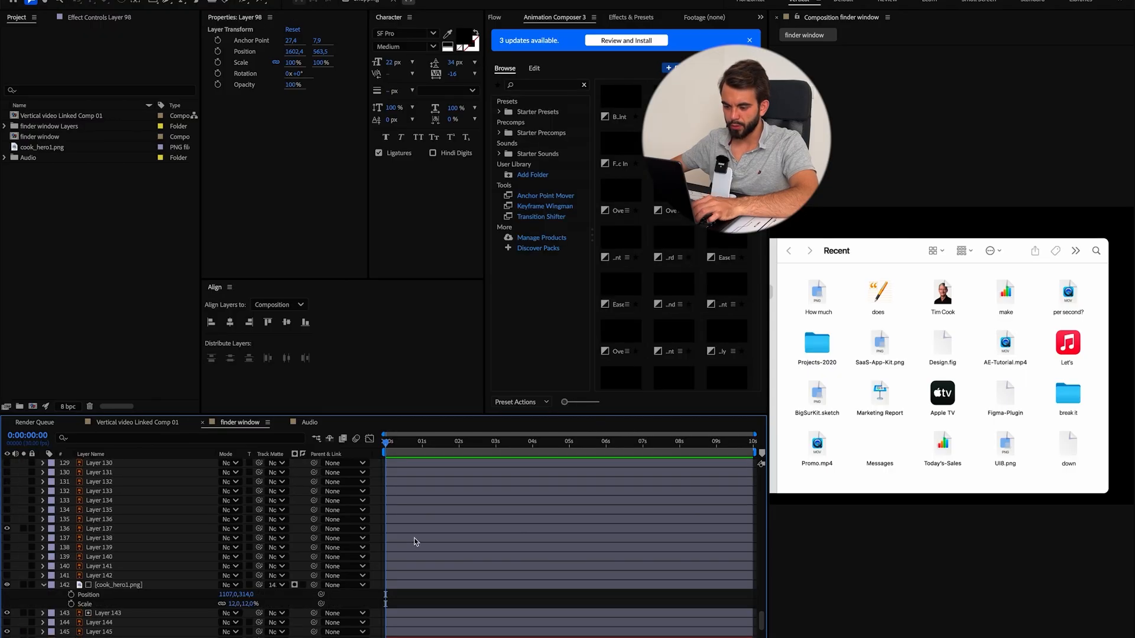
scroll(389, 568, down, 5)
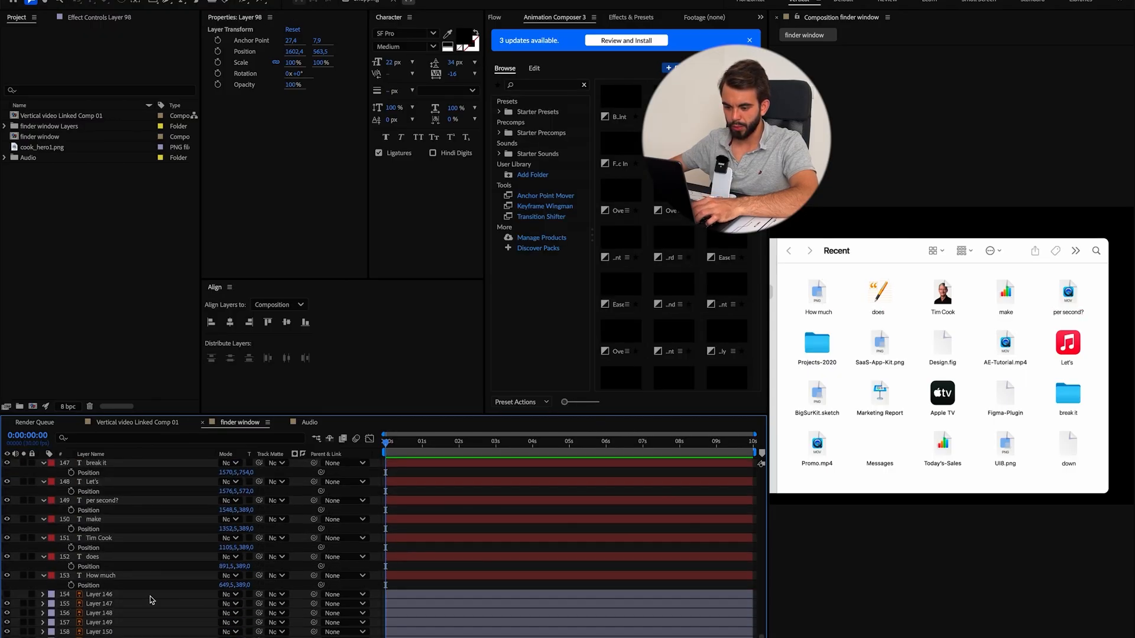
click(151, 595)
key(super+v)
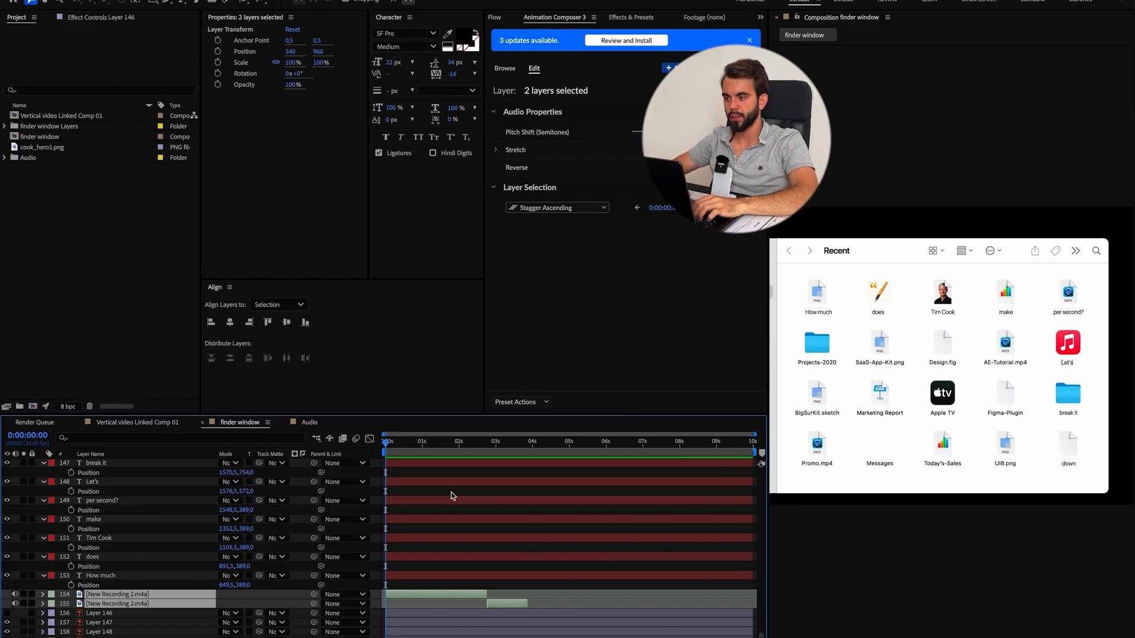
Inspect the FX Console settings with the How much label selected, and close them without changes.
click(406, 578)
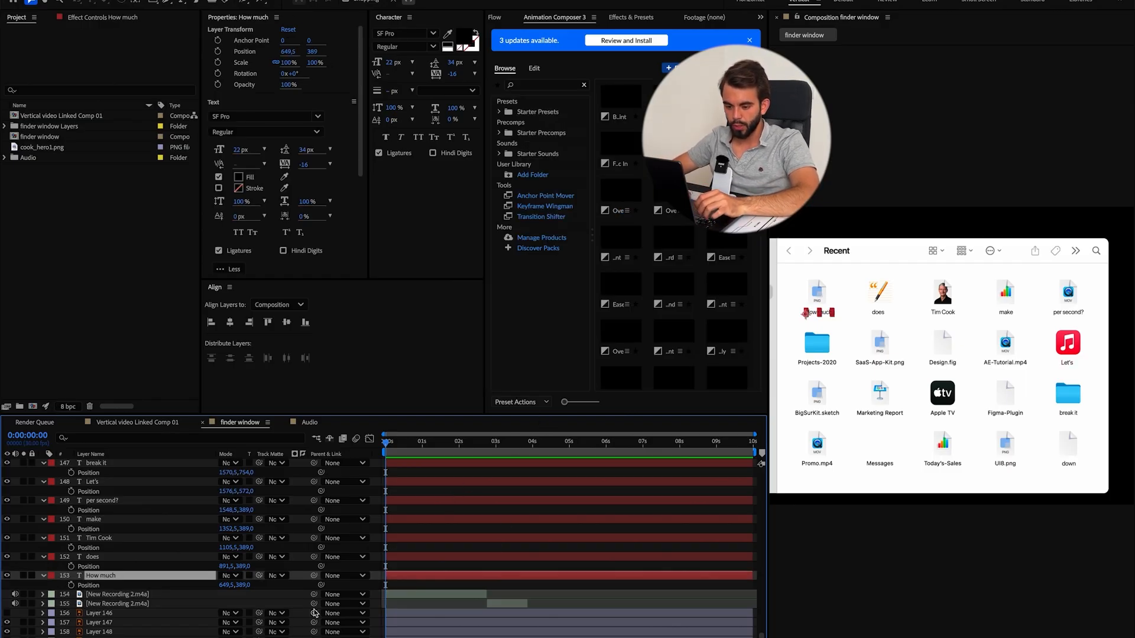
key(ctrl+space)
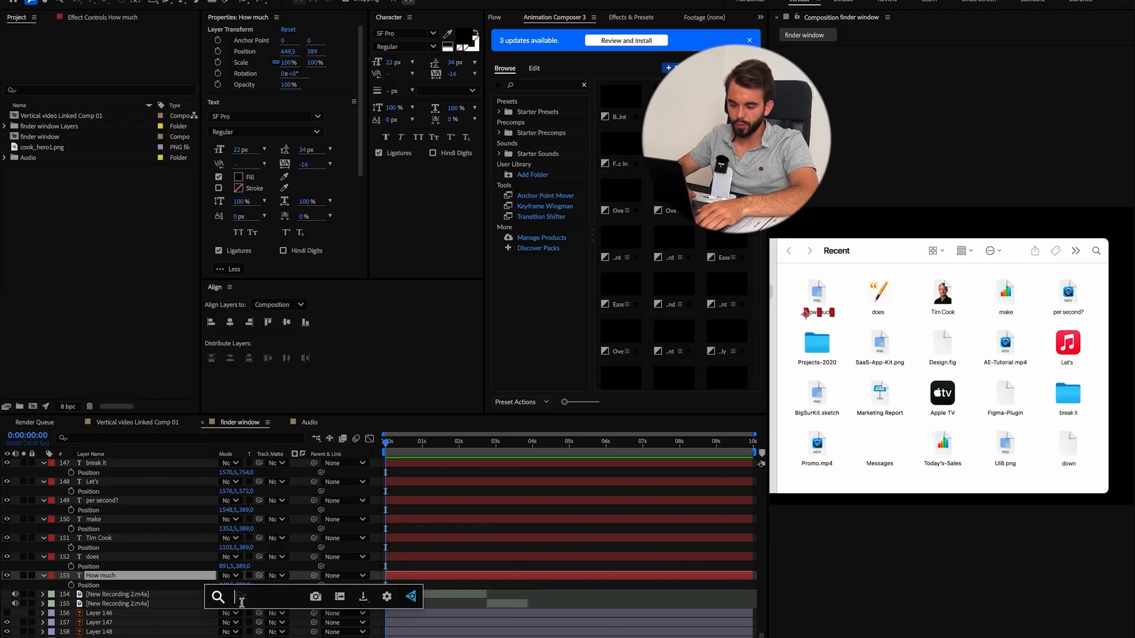
click(386, 596)
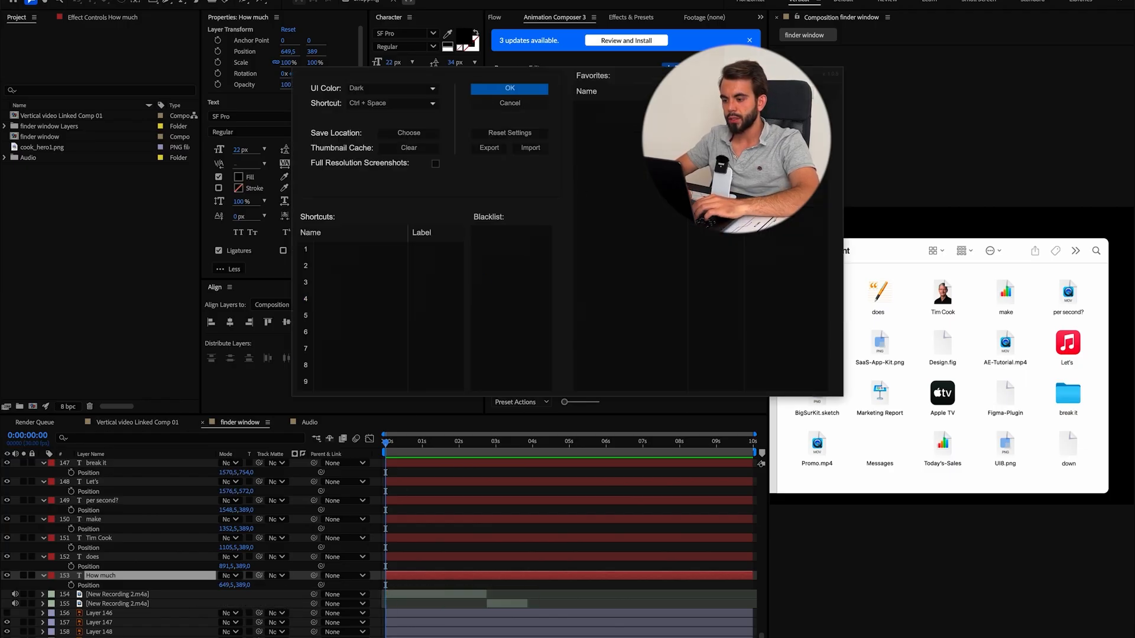
key(Escape)
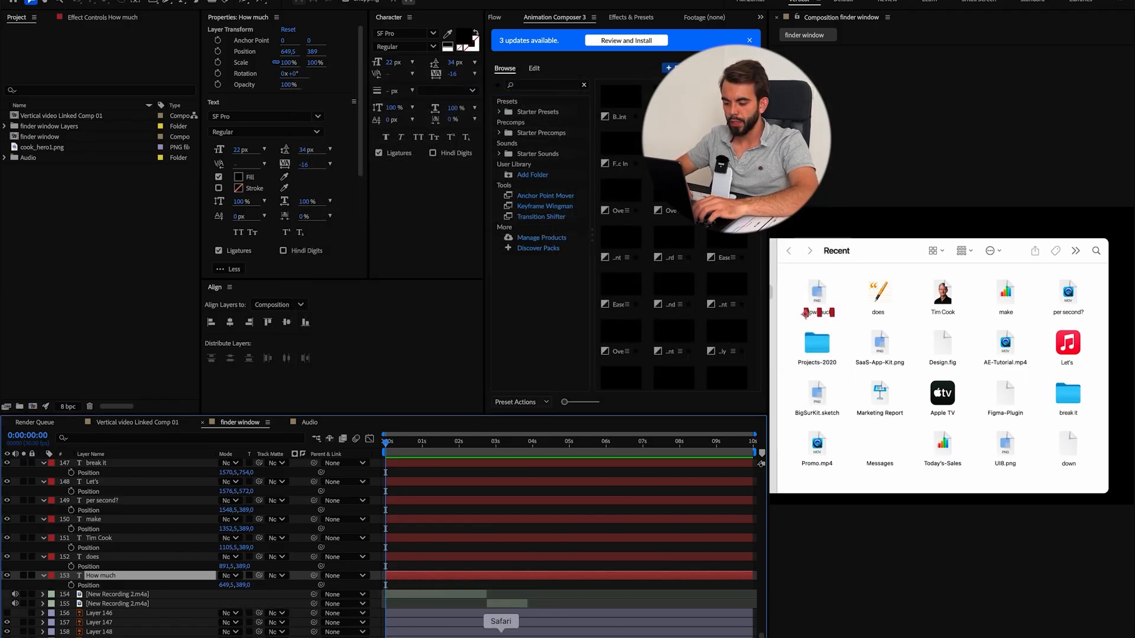
Switch to Safari and examine Video Copilot's FX Console V1.0.5 post for the plug-in's download options.
click(500, 636)
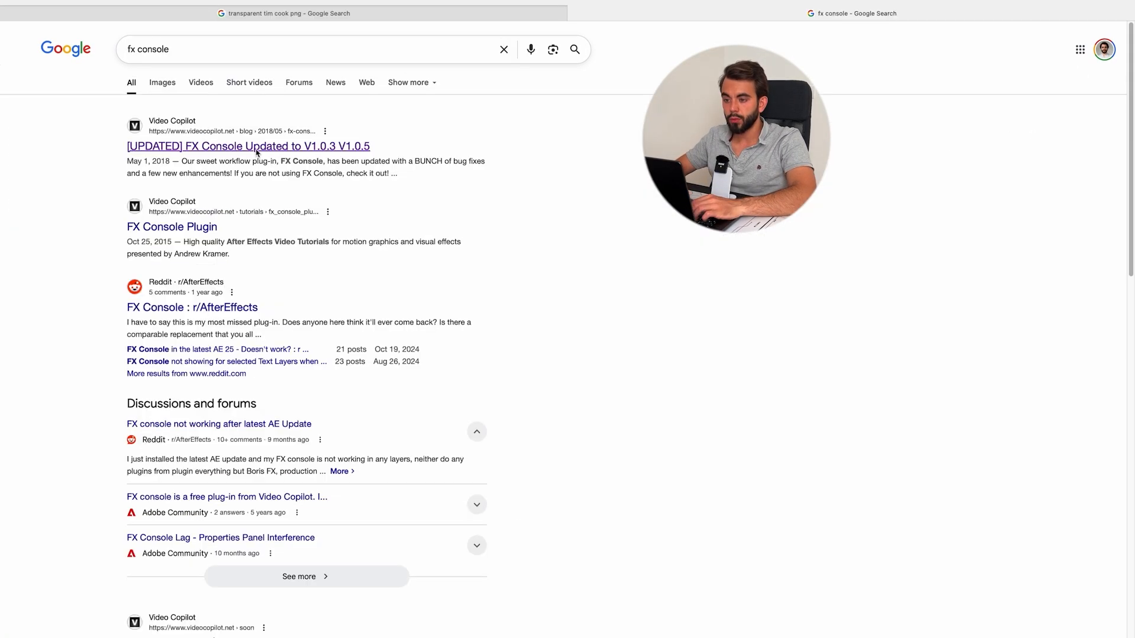
click(256, 152)
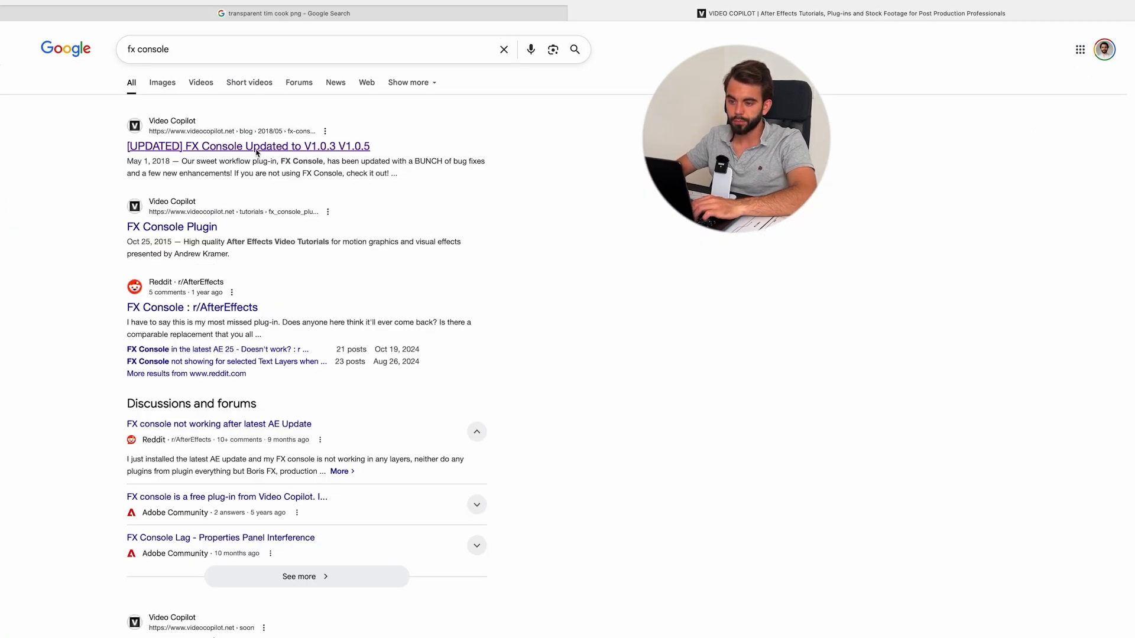
scroll(461, 351, down, 3)
scroll(461, 350, down, 5)
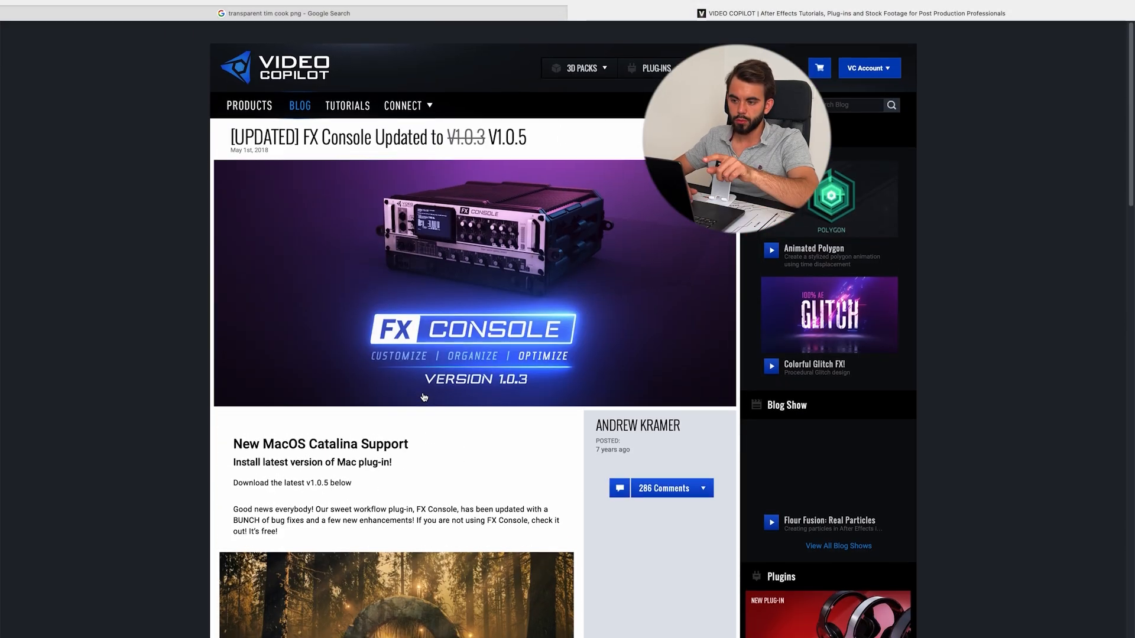
scroll(420, 395, down, 15)
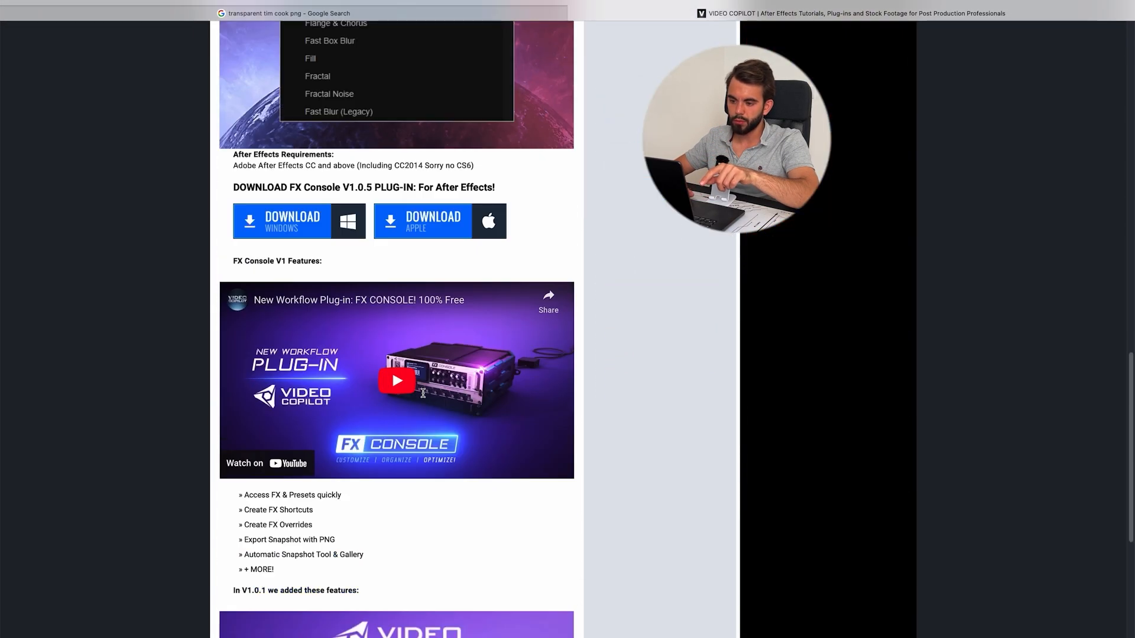
scroll(423, 393, down, 2)
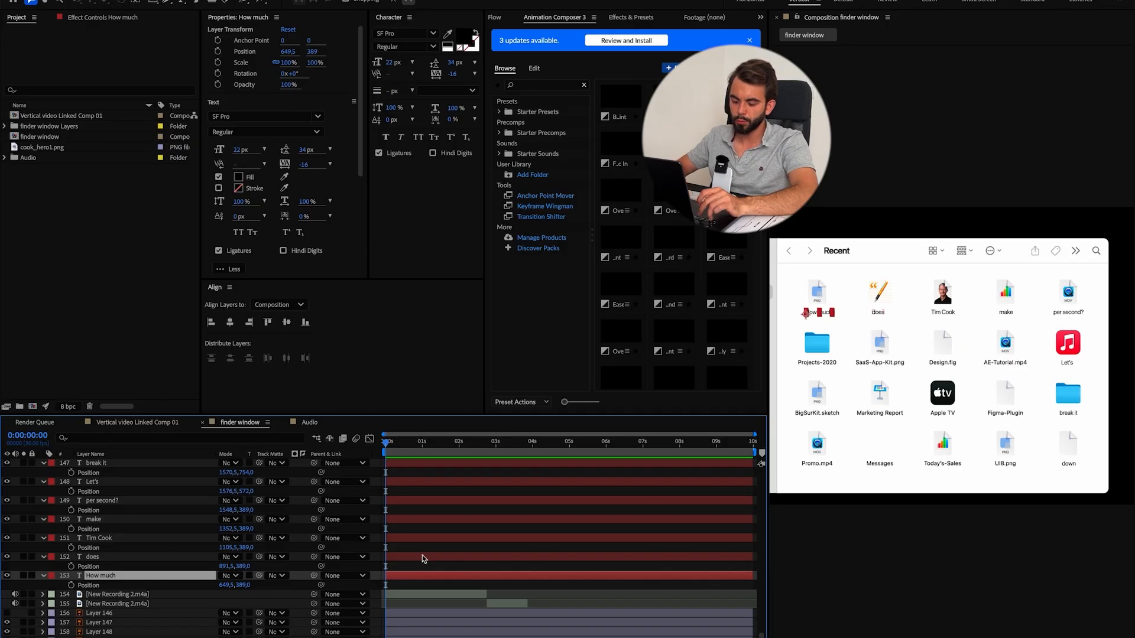
Apply the Fade Up Words preset to the How much label through FX Console and preview the animation.
key(ctrl+space)
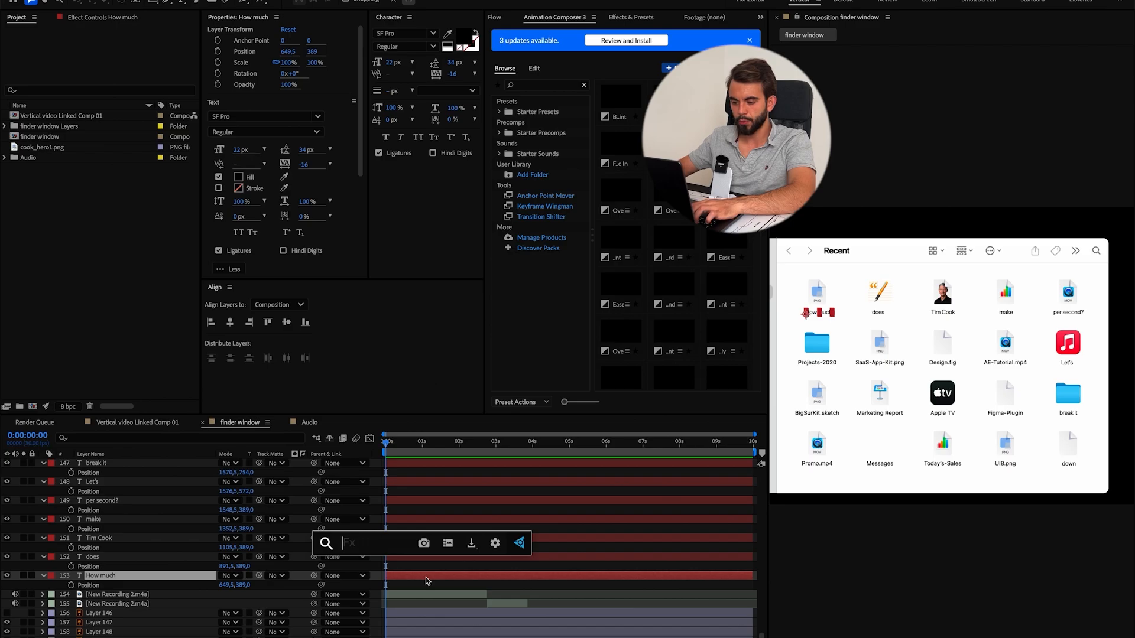
text(fade u)
key(Down)
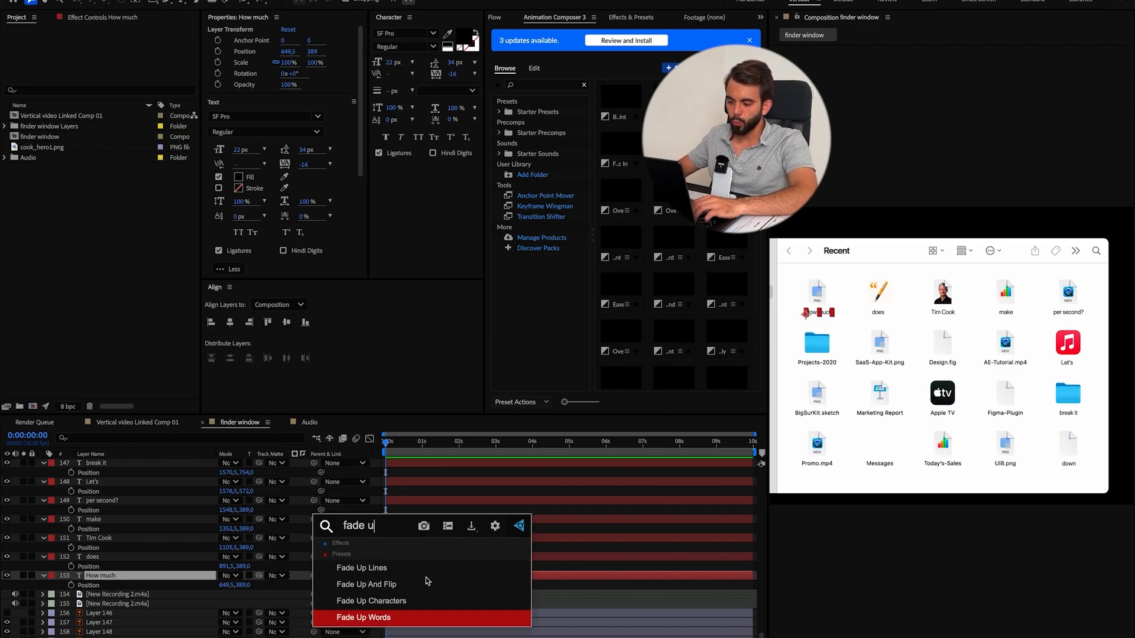
key(Return)
drag(428, 574, 711, 564)
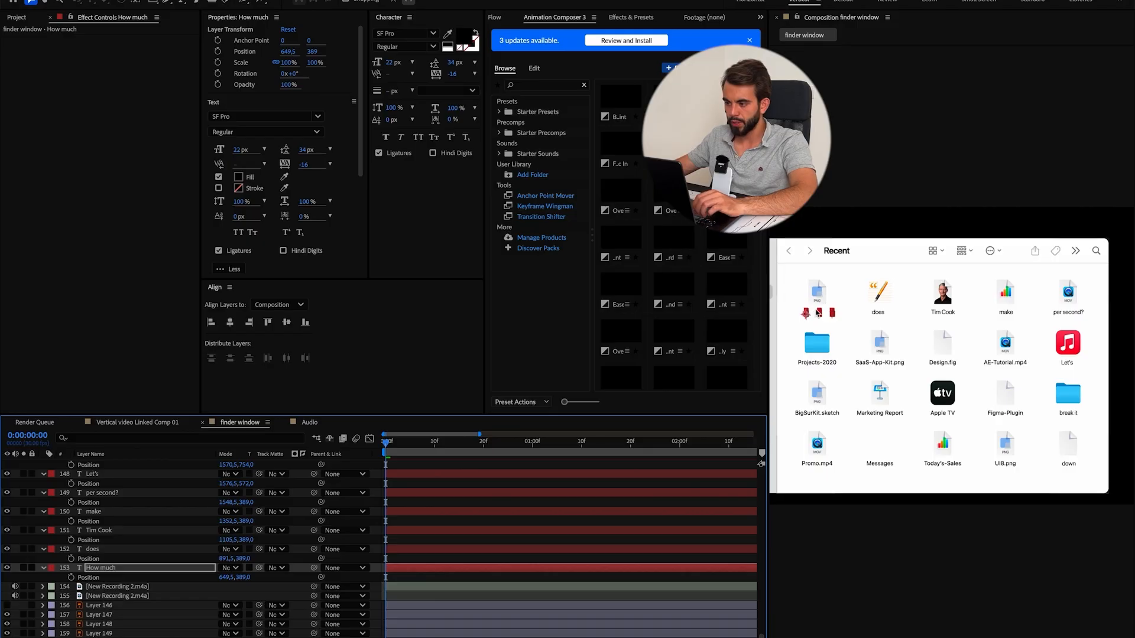
key(.)
drag(818, 313, 1058, 324)
click(387, 449)
key(space)
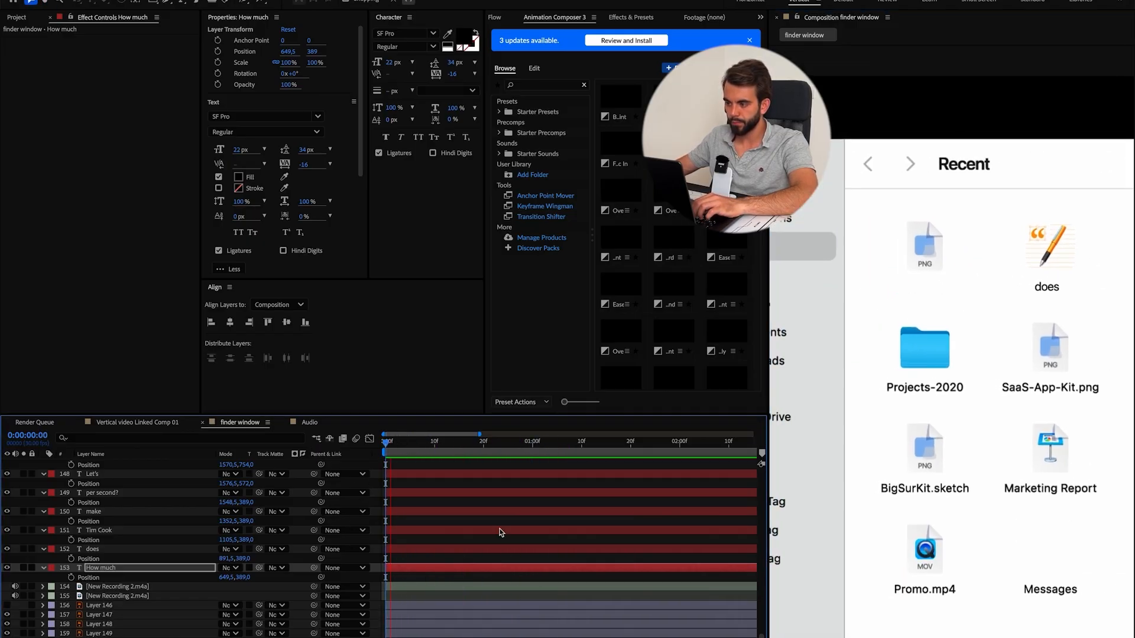
key(space)
Try a shorter timing for the How much label's Range Selector Start keyframes, and undo the fade preset.
key(u)
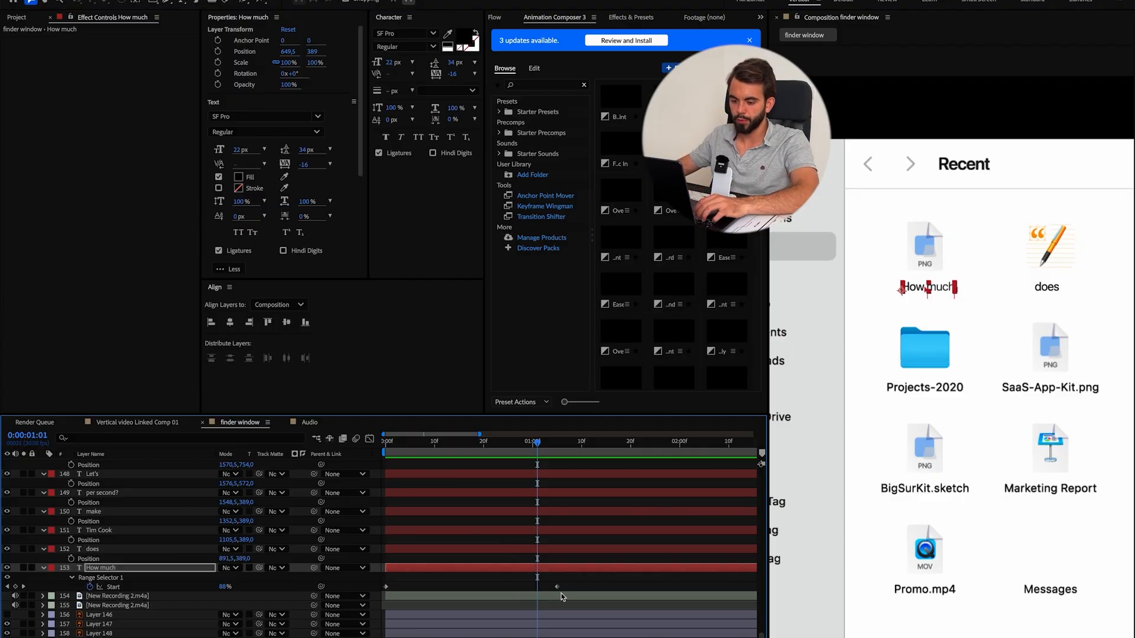
drag(571, 582, 531, 604)
key(ctrl+z)
key(minus)
key(space)
drag(484, 569, 540, 569)
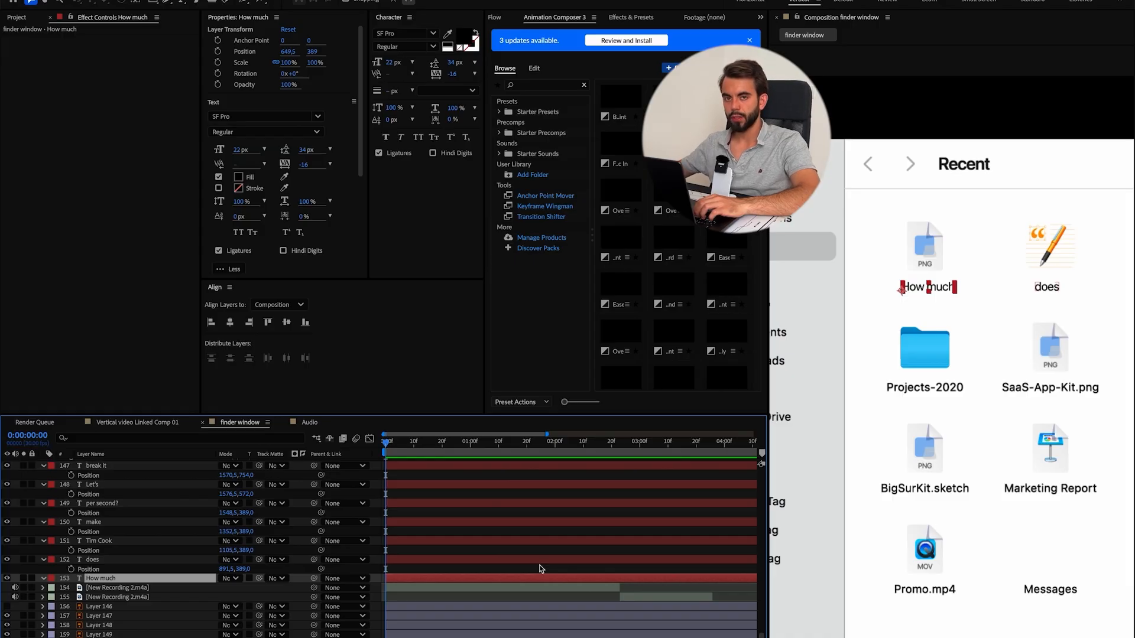
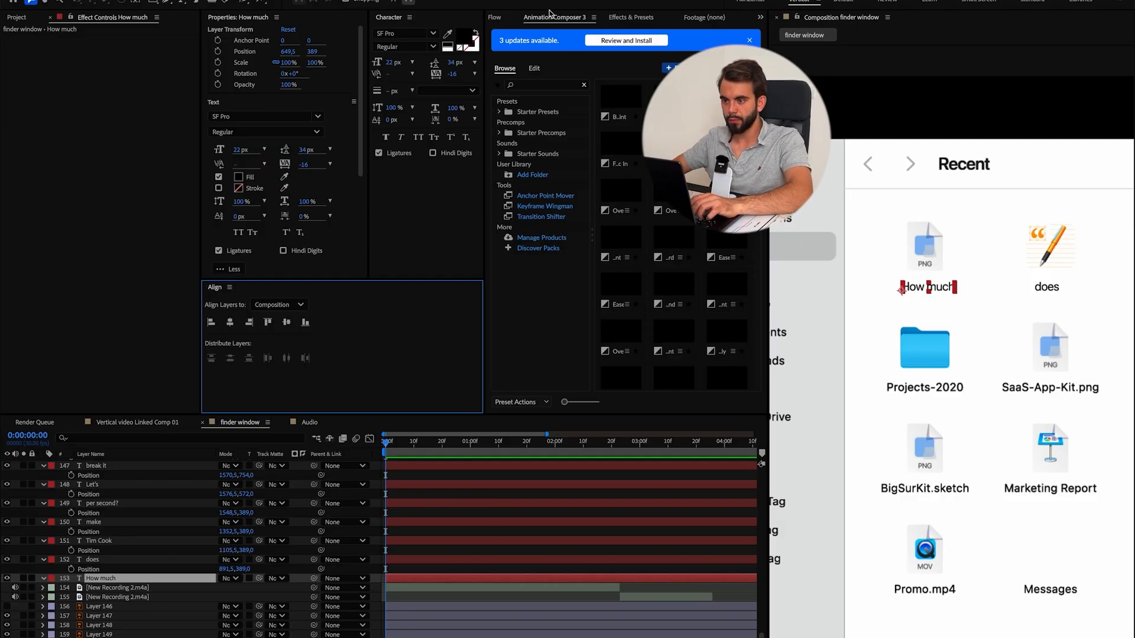
Find the Run Script File command and run the Textevo script from its folder.
click(368, 0)
text(run)
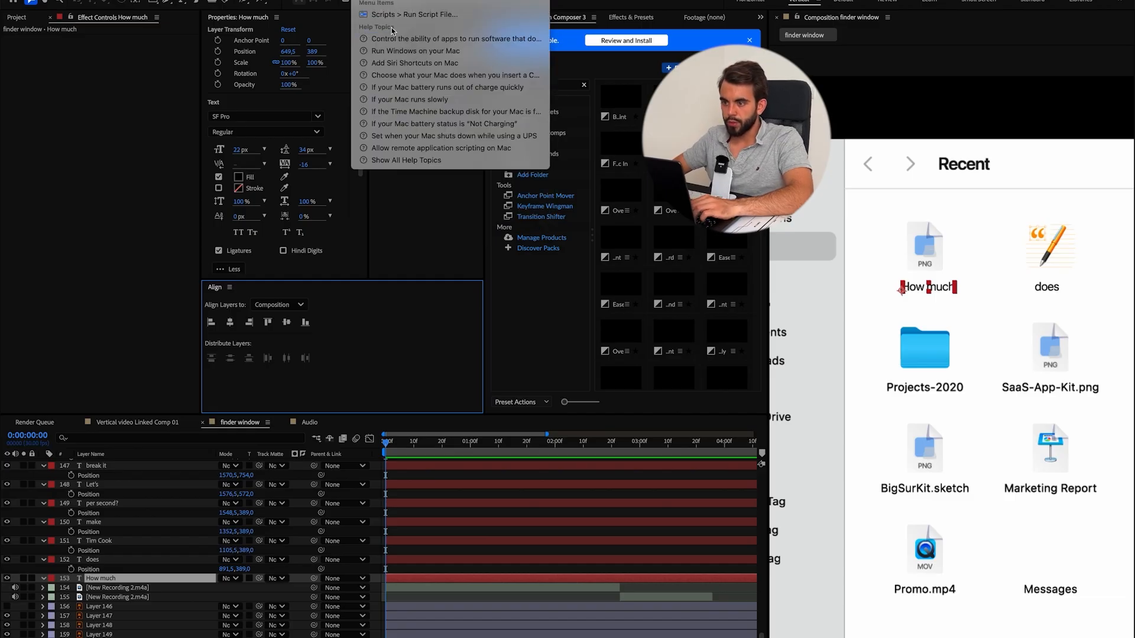
mouse_move(411, 18)
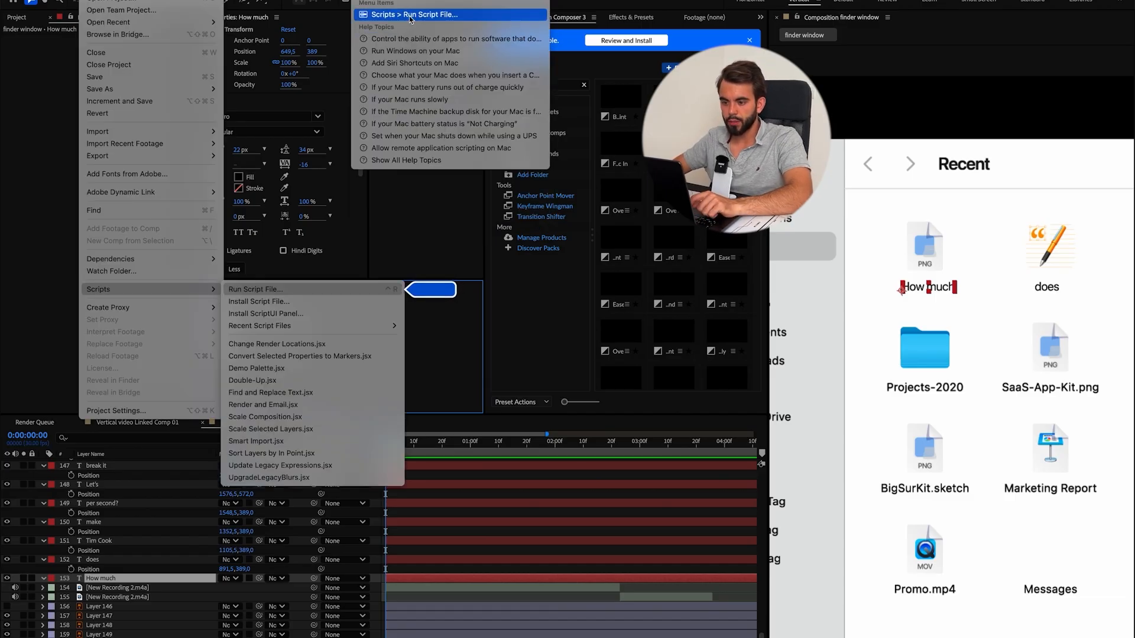
click(392, 294)
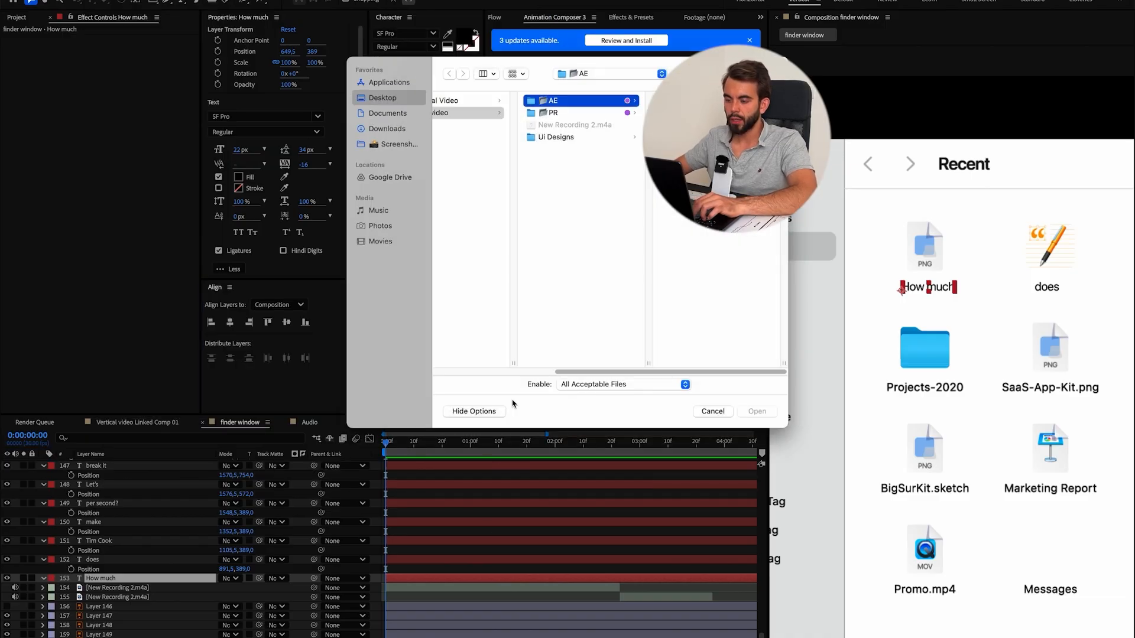
key(Left)
key(Left)
key(Left)
key(Right)
key(Down)
key(Right)
key(Down)
key(Return)
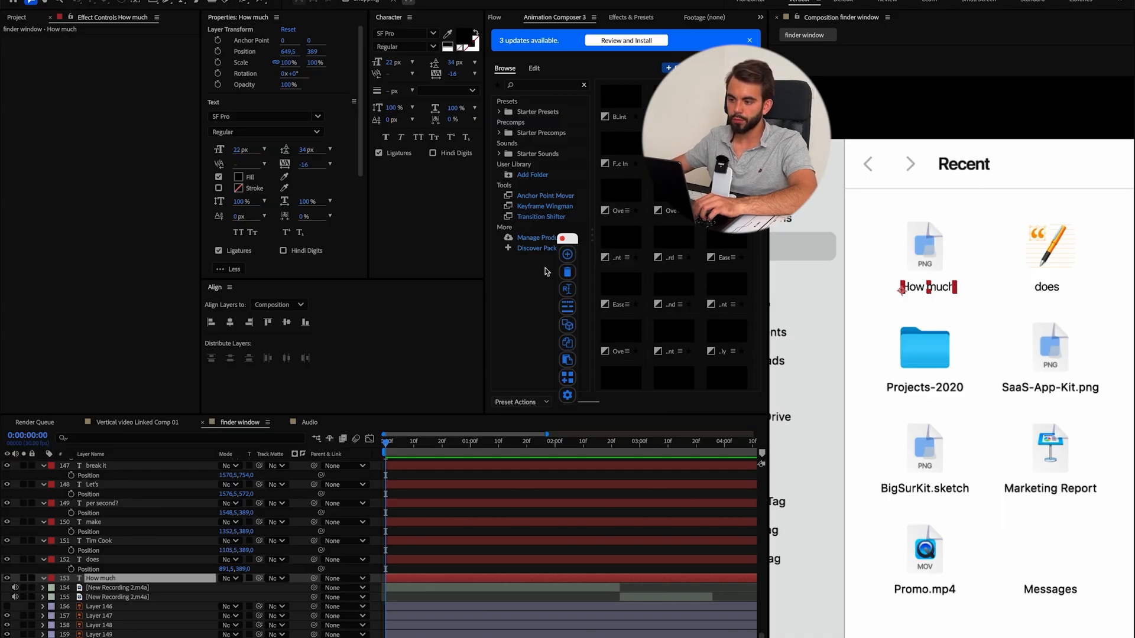
Apply the Textevo preset Up + Opacity (words).json to the How much label.
click(566, 392)
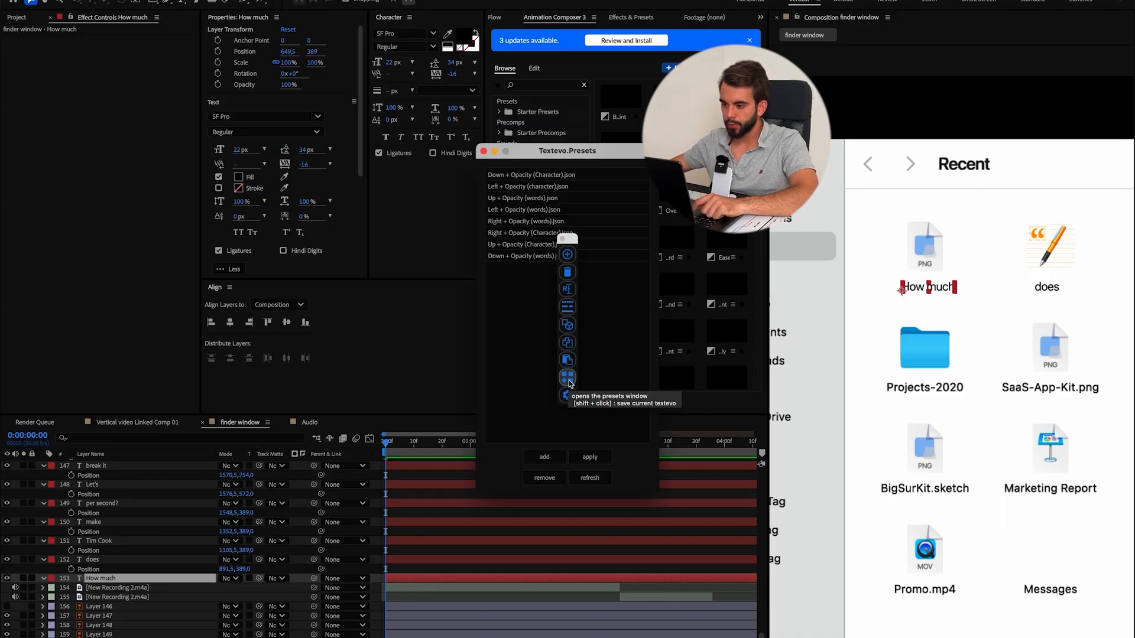
click(523, 200)
click(588, 458)
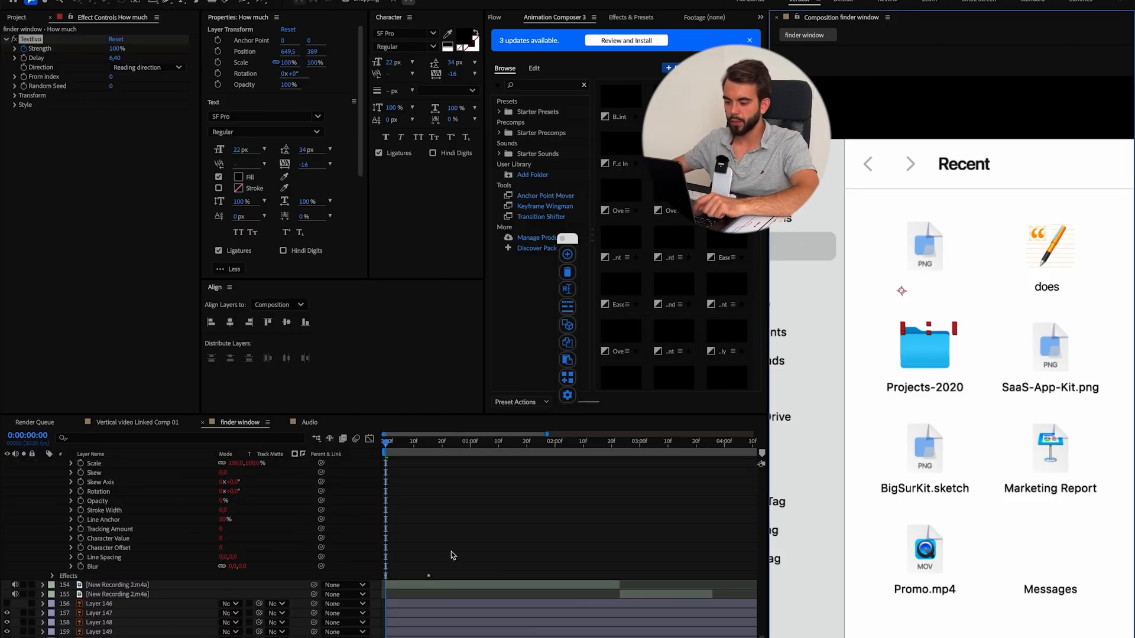
Shorten the How much label's TextEvo animation so its Strength ends at about frame 10, and preview it.
scroll(451, 556, up, 3)
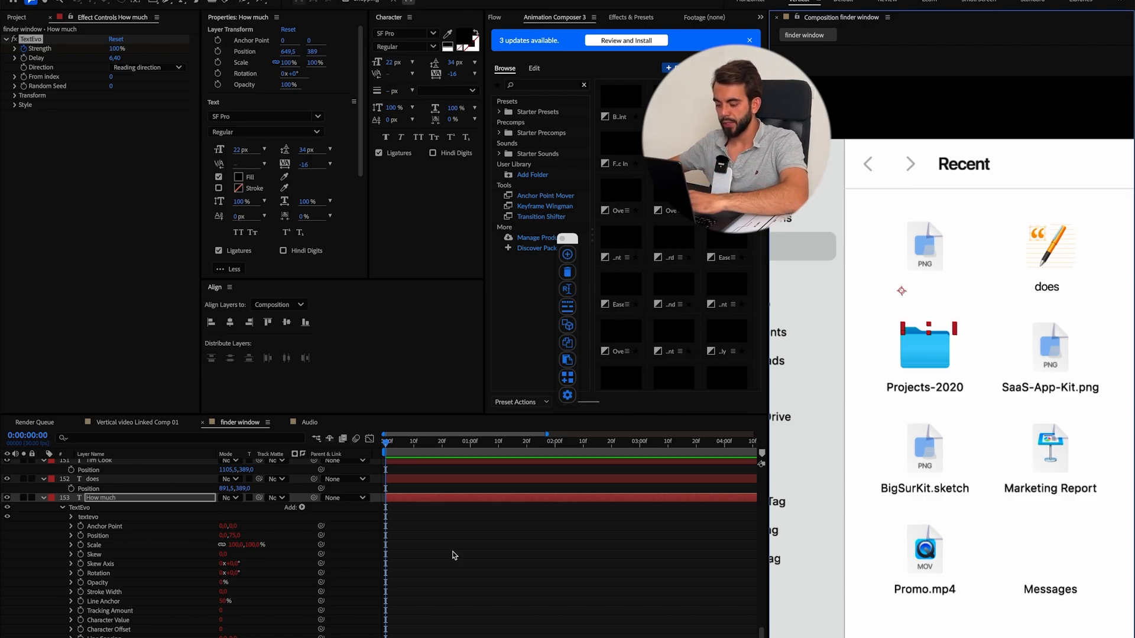
key(u)
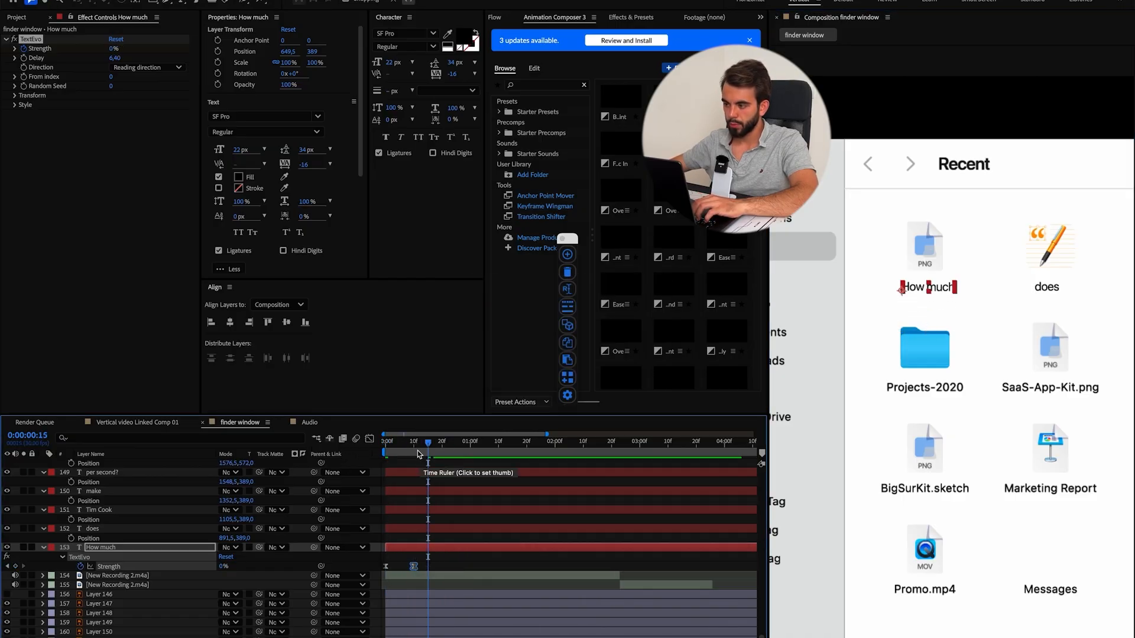
drag(420, 447, 324, 451)
key(space)
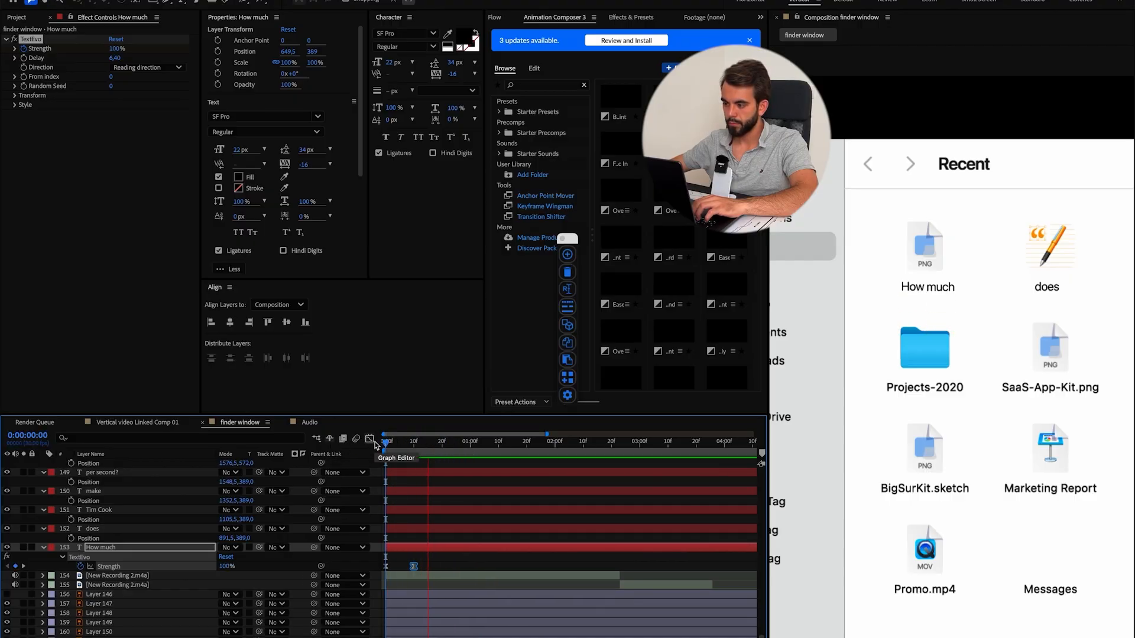
Reveal the audio waveforms of both New Recording 2.m4a layers.
click(469, 575)
key(l)
key(l)
scroll(469, 576, down, 2)
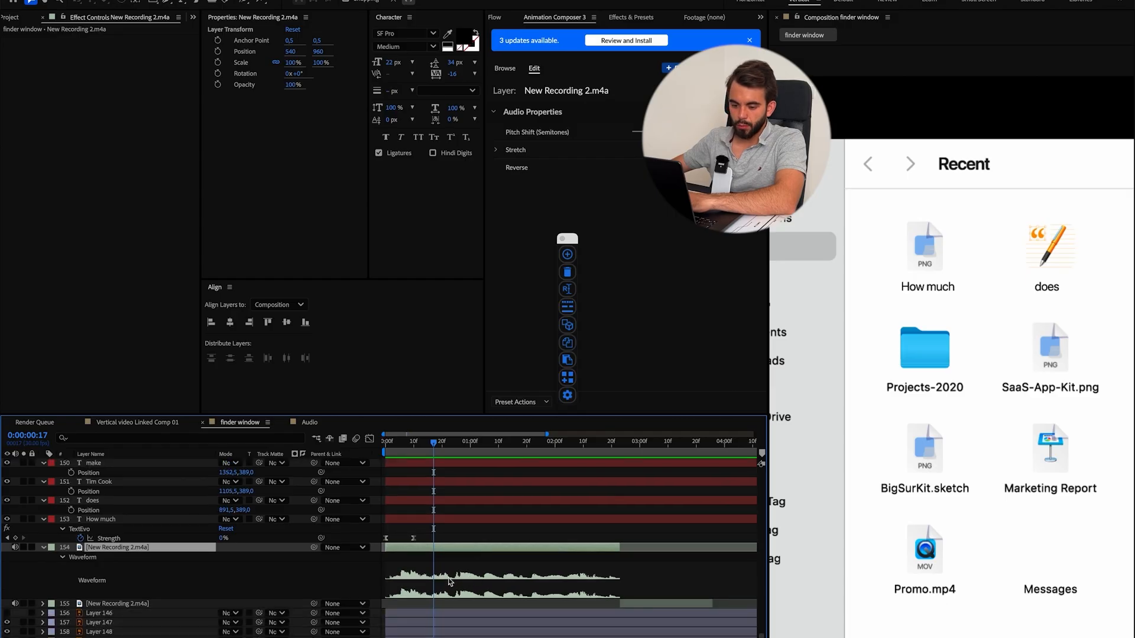
click(671, 604)
key(l)
key(l)
Locate the spoken word at frame 16 and shift the does label's layer to start there.
mouse_move(434, 446)
mouse_down()
mouse_move(379, 454)
mouse_move(428, 451)
mouse_up()
key(space)
key(space)
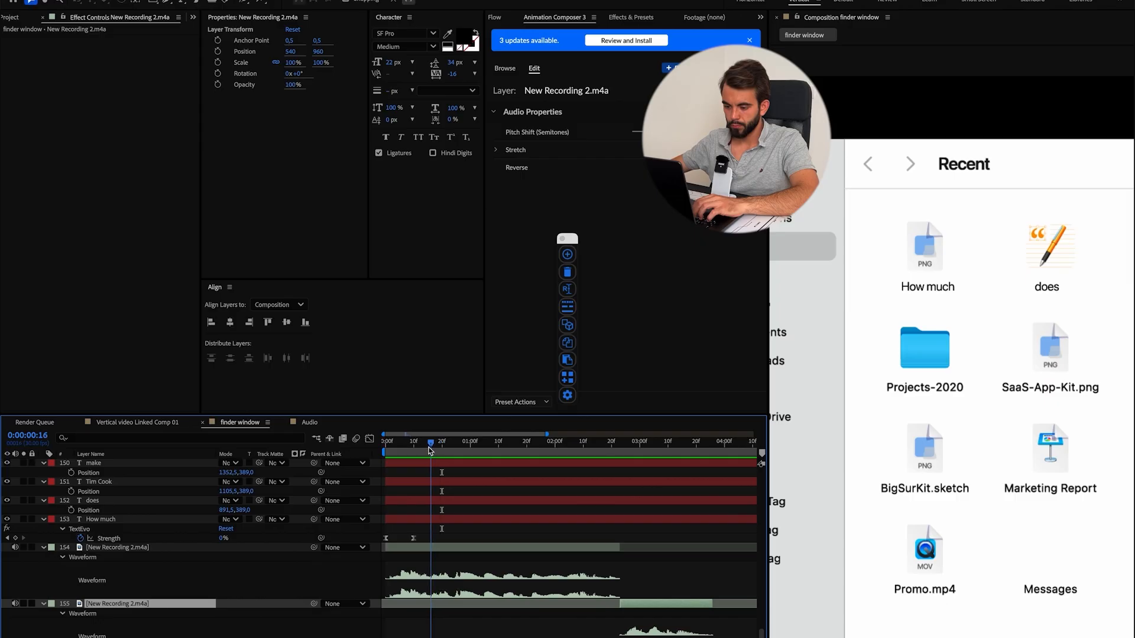
click(470, 501)
key(super+z)
drag(461, 500, 506, 498)
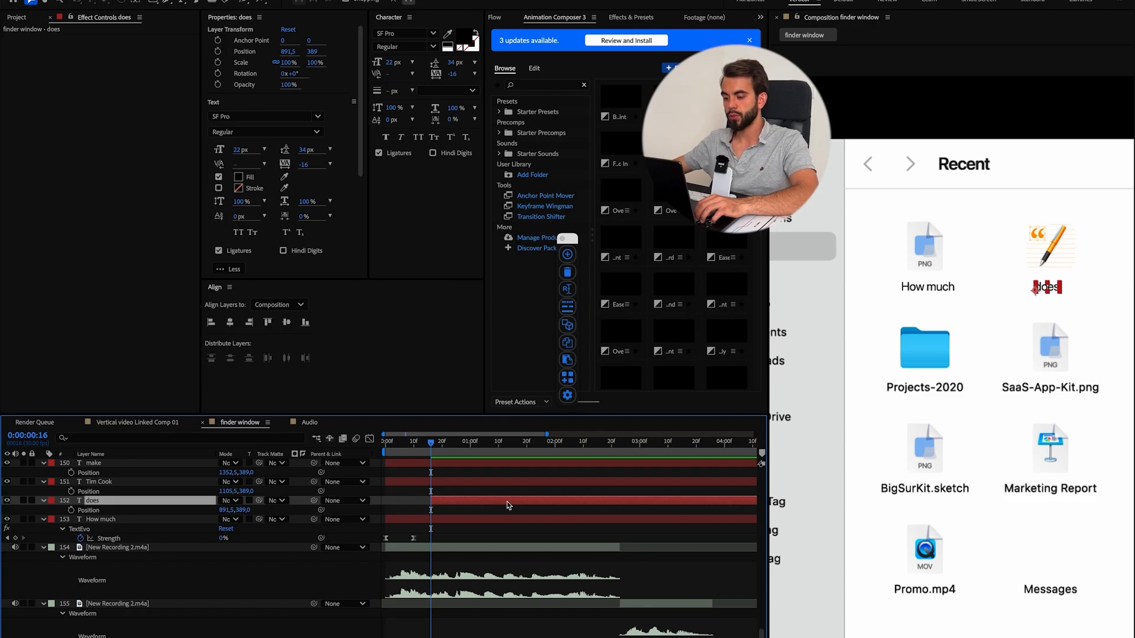
drag(499, 502, 472, 503)
key(super+z)
key(super+shift+z)
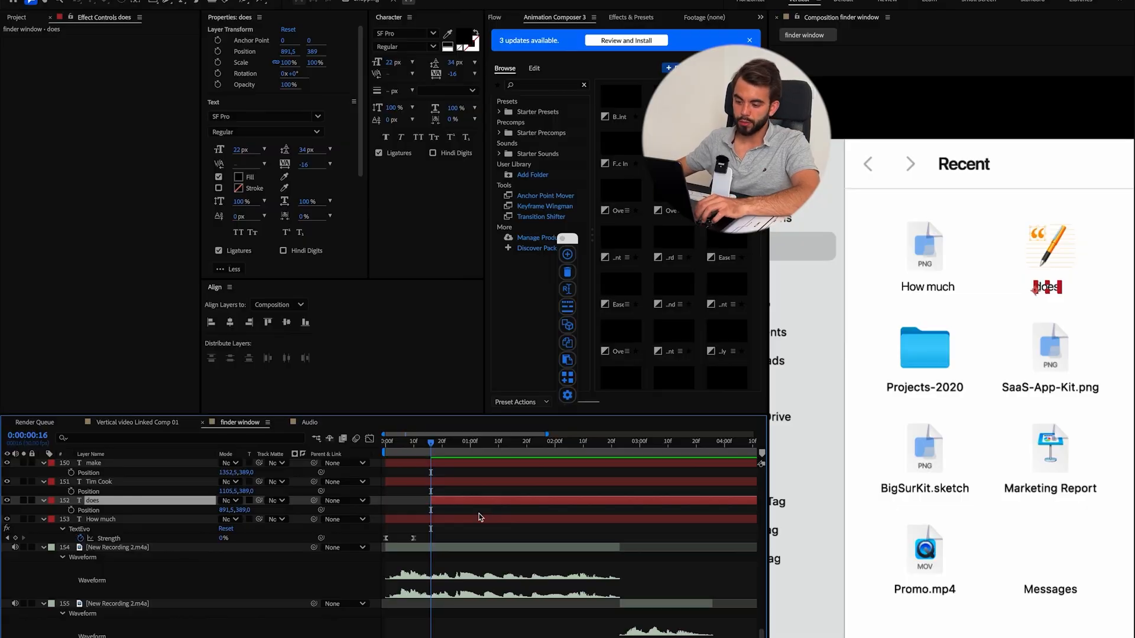
Undo the does label's layer shift, split that layer at frame 16 instead, and delete the part before it.
key(super+z)
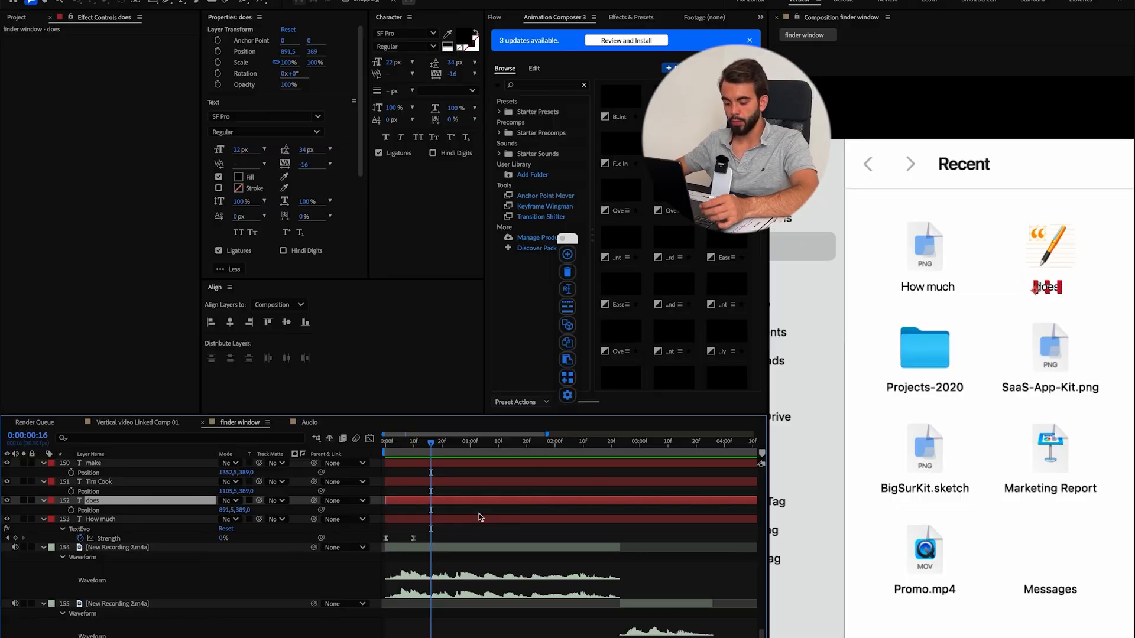
key(super+shift+d)
click(393, 510)
key(Delete)
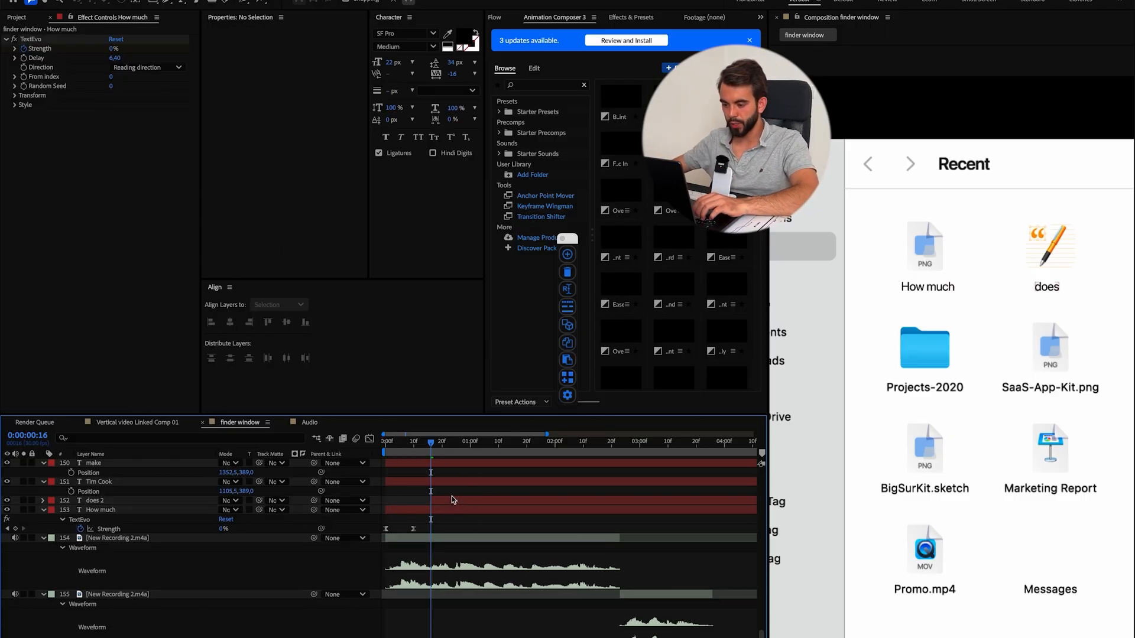
Trim the starts of the Tim Cook, make and per second? labels to their spoken words, at about 0:24, 1:12 and 1:21.
key(space)
key(space)
click(468, 483)
key(alt+bracketleft)
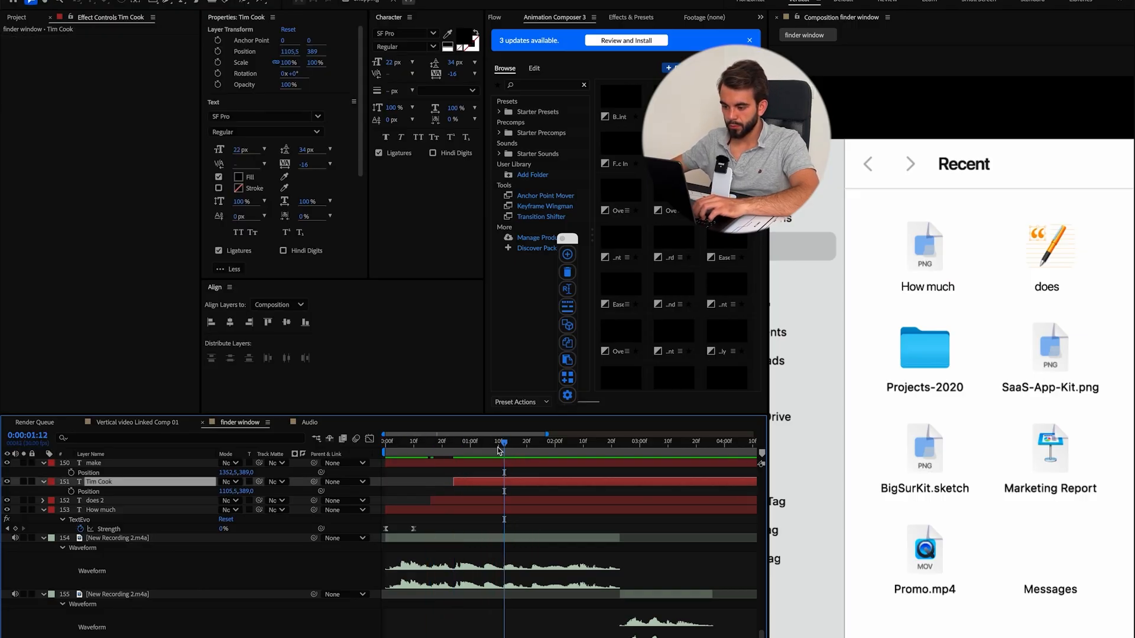
click(501, 465)
key(alt+[)
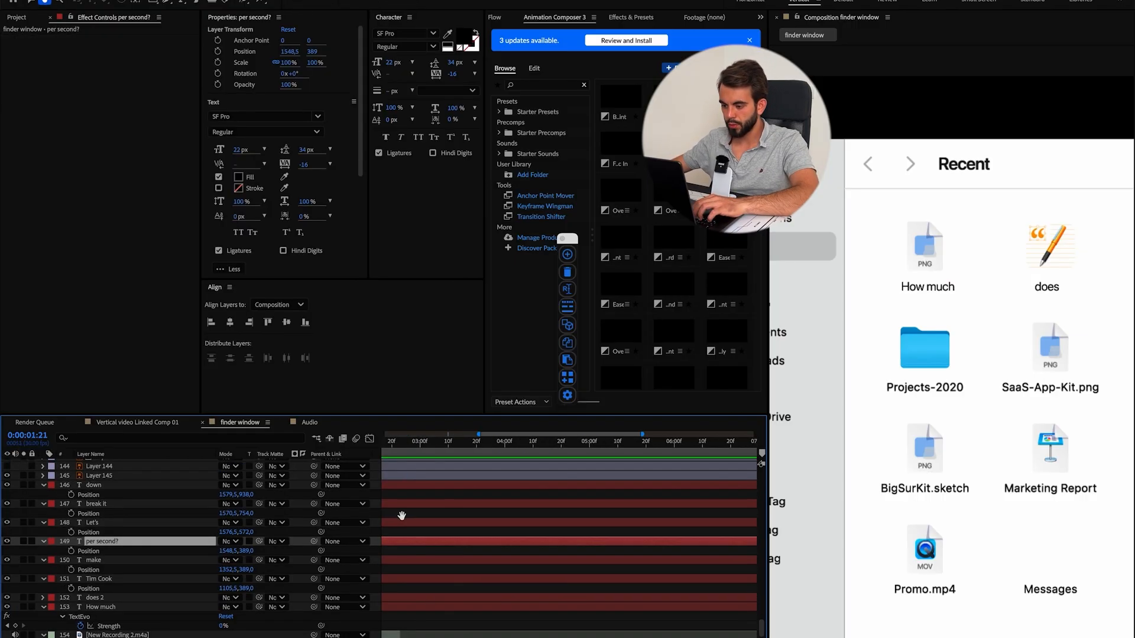
drag(402, 516, 647, 532)
scroll(952, 429, down, 1)
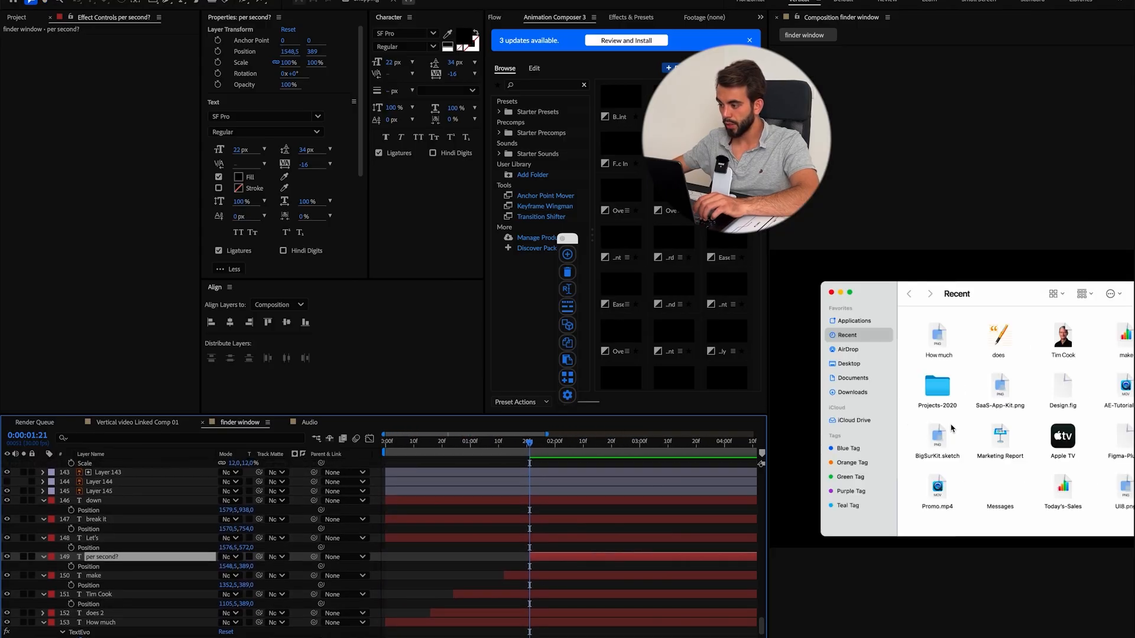
Change the per second? label's text to every second? and preview the labels from the beginning.
drag(1058, 411, 842, 413)
scroll(841, 413, up, 2)
text(every)
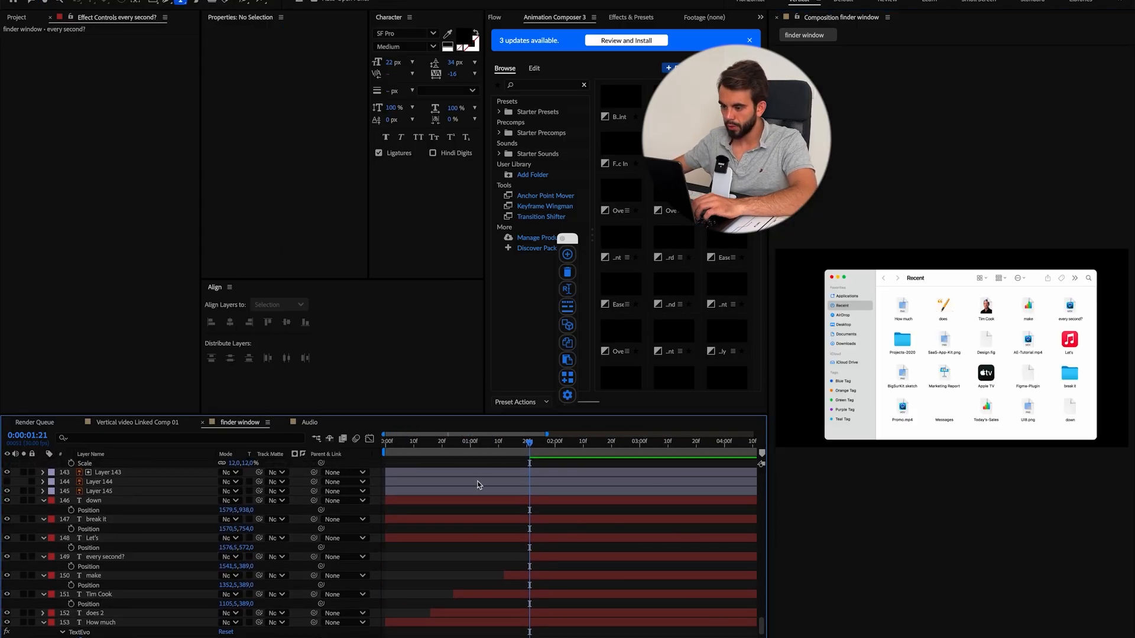
key(Home)
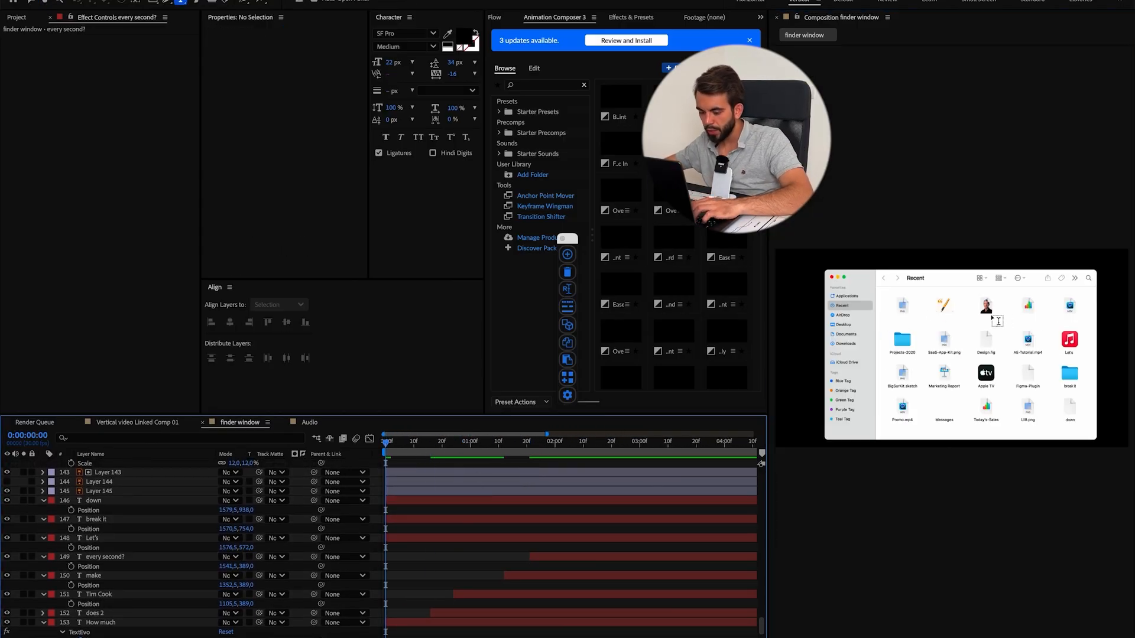
key(v)
key(space)
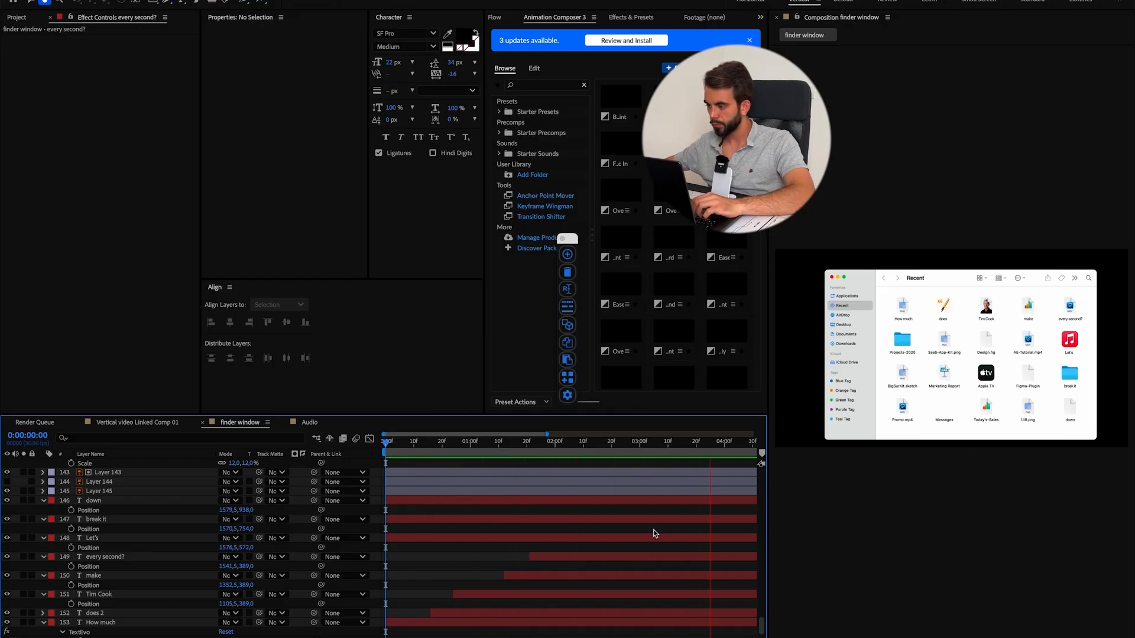
Apply the Textevo preset Up + Opacity (words).json to the does label at frame 16.
click(461, 616)
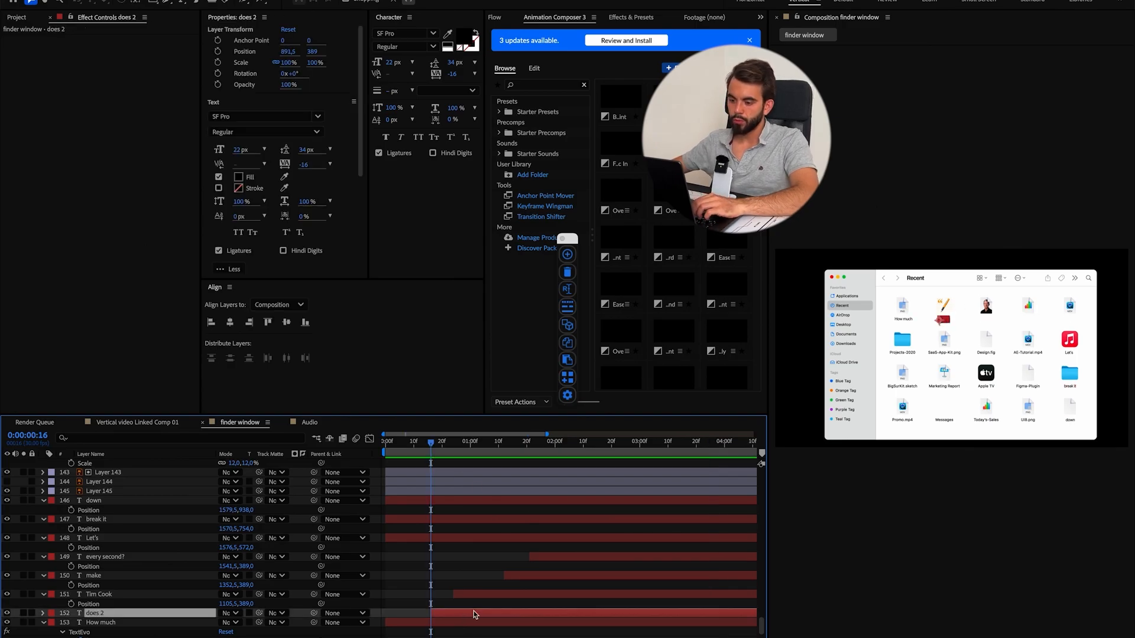
click(568, 377)
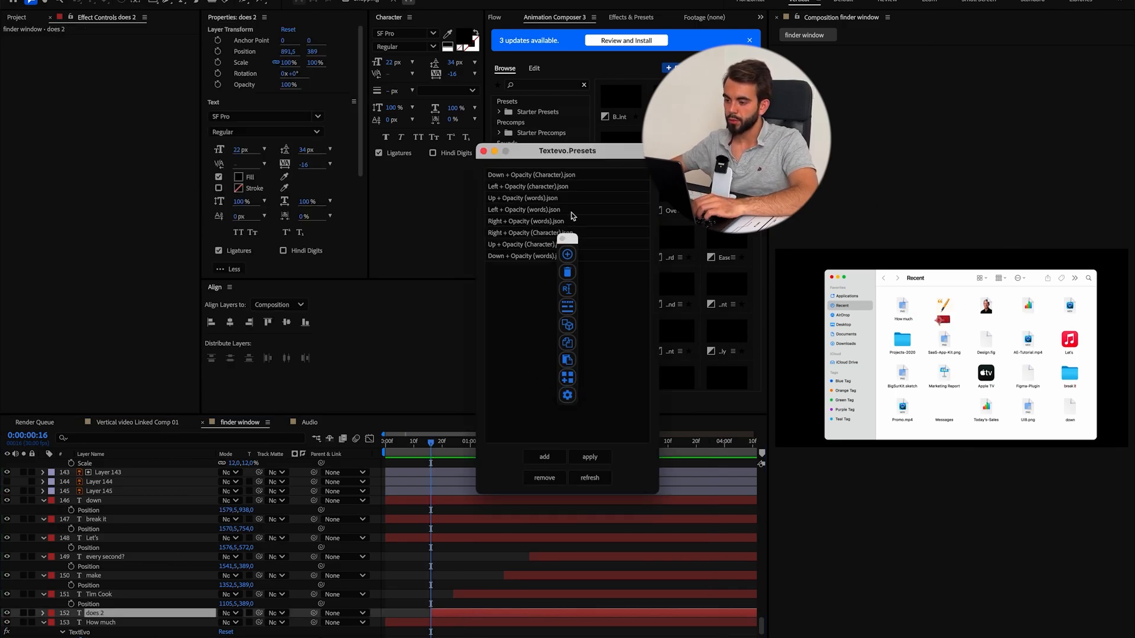
click(508, 200)
click(590, 457)
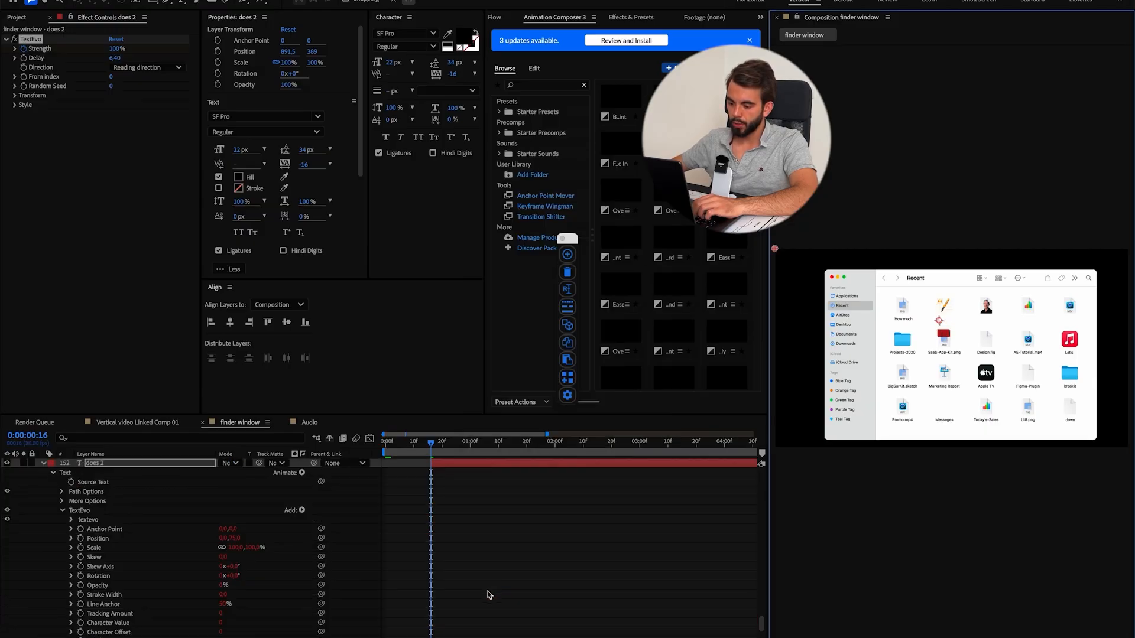
Apply the Textevo preset Up + Opacity (words).json to the Tim Cook, make and every second? labels together.
scroll(489, 595, up, 5)
click(488, 593)
shift+click(541, 558)
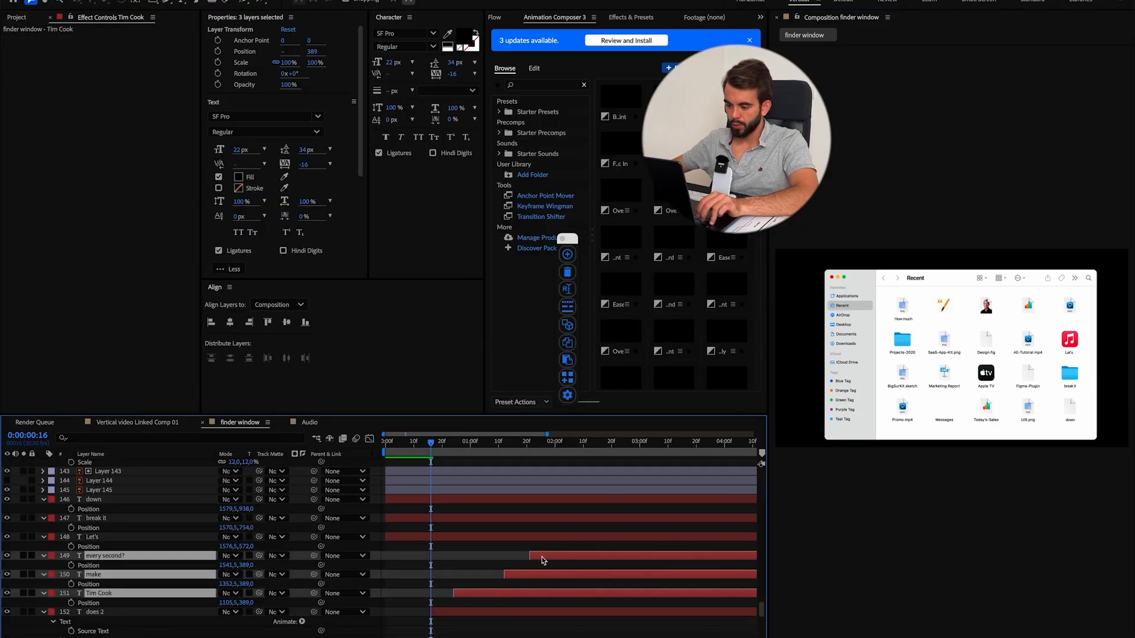
click(568, 381)
click(512, 200)
click(602, 457)
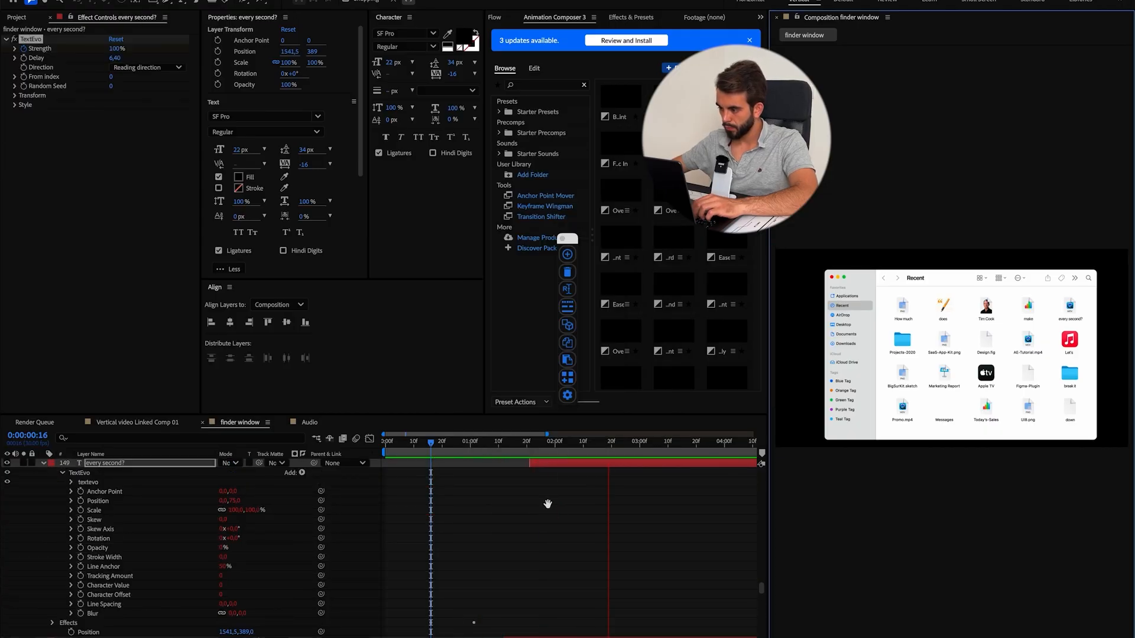
key(space)
Collapse the does, Tim Cook, make and every second? layers to their animated TextEvo Strength keyframes.
key(u)
click(577, 524)
key(u)
click(579, 552)
key(u)
click(550, 523)
key(u)
Shift the Strength keyframes of the Tim Cook, make and every second? labels to their layers' starts and preview the timing.
drag(414, 545, 477, 556)
drag(405, 575, 460, 582)
drag(417, 545, 505, 553)
drag(413, 515, 502, 530)
drag(432, 524, 530, 526)
scroll(531, 525, up, 1)
click(419, 442)
key(space)
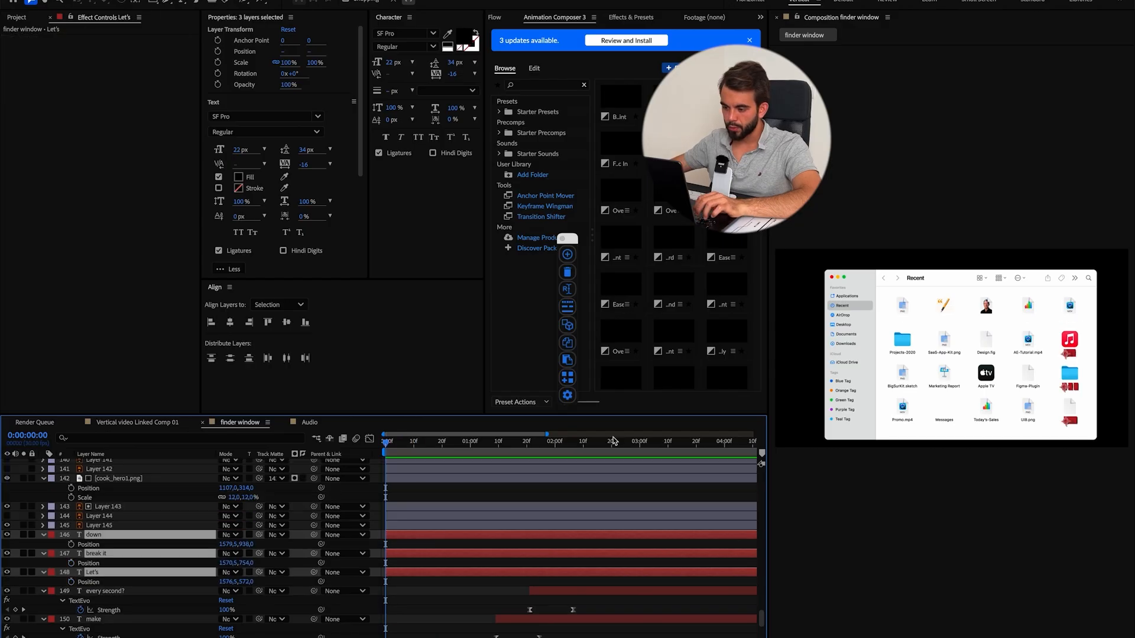
Apply the Textevo preset Up + Opacity (words).json to the Let's, break it and down labels.
click(568, 378)
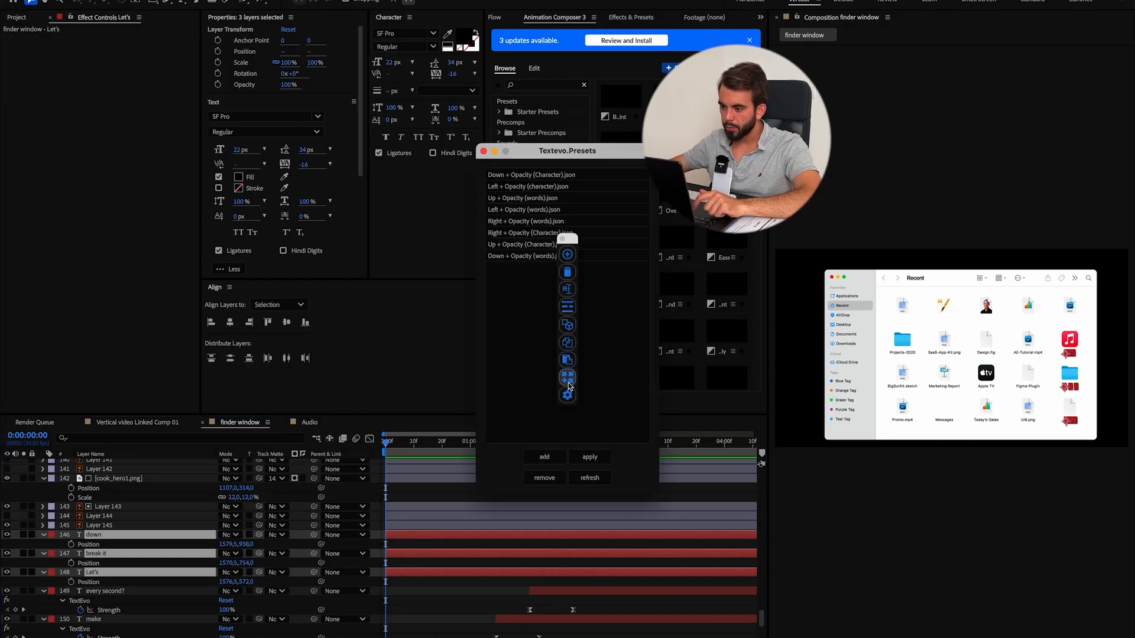
click(515, 200)
click(590, 457)
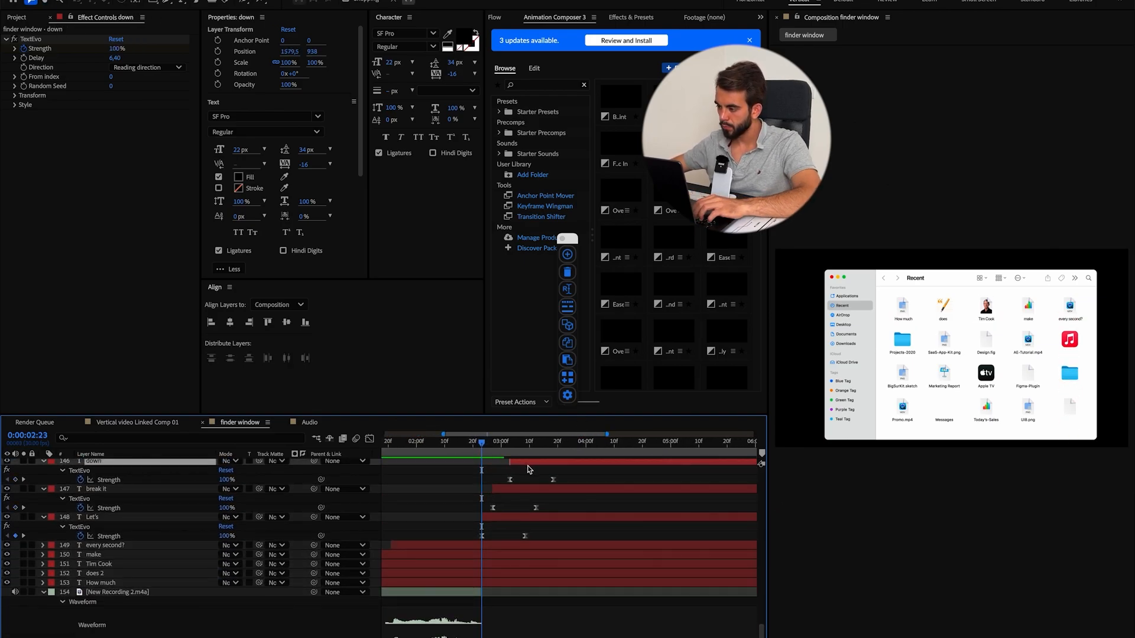
Preview the last labels, shorten the break it label's Strength animation to about 10 frames, and start the down label about 3 frames later.
click(482, 454)
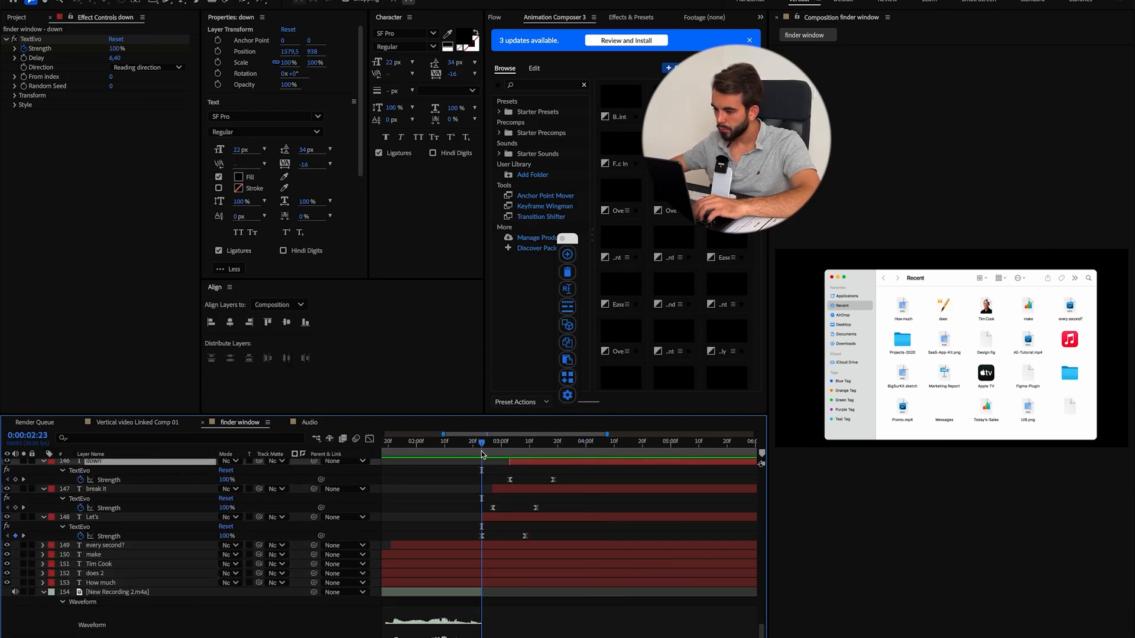
key(space)
drag(536, 508, 519, 508)
drag(525, 464, 534, 464)
key(minus)
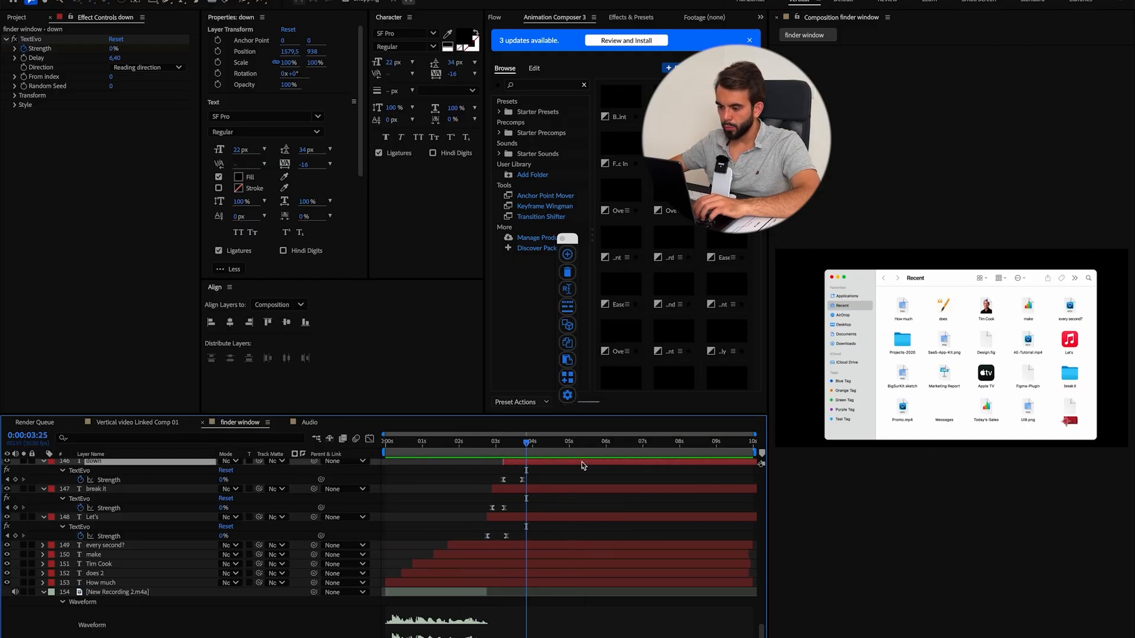
shift+click(593, 585)
key(super+shift+d)
key(Delete)
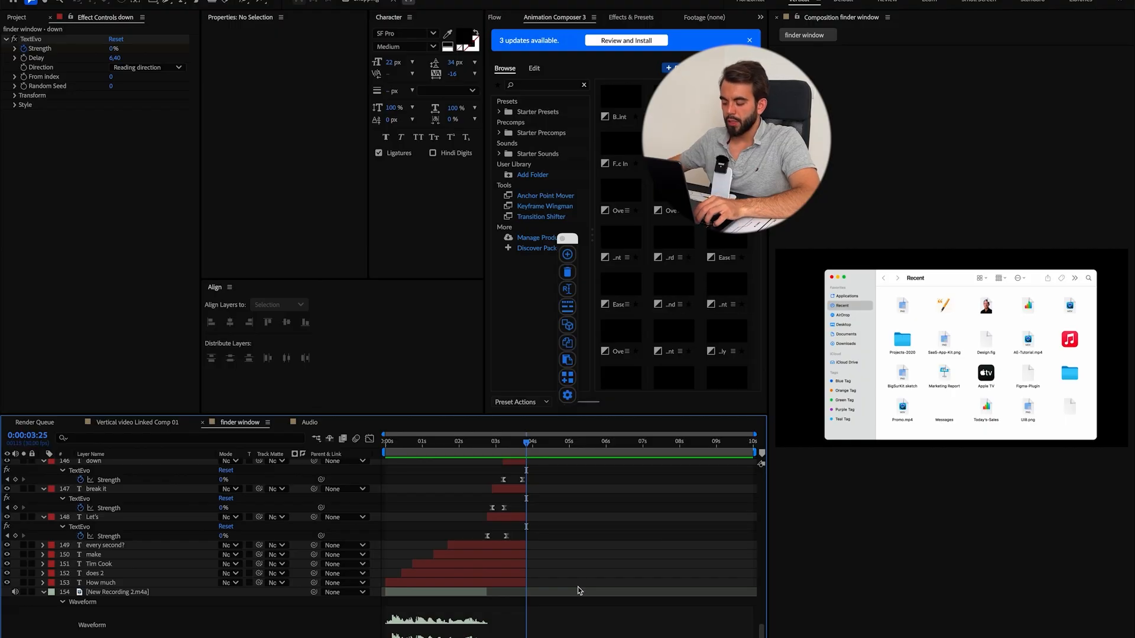
key(super+z)
key(super+z)
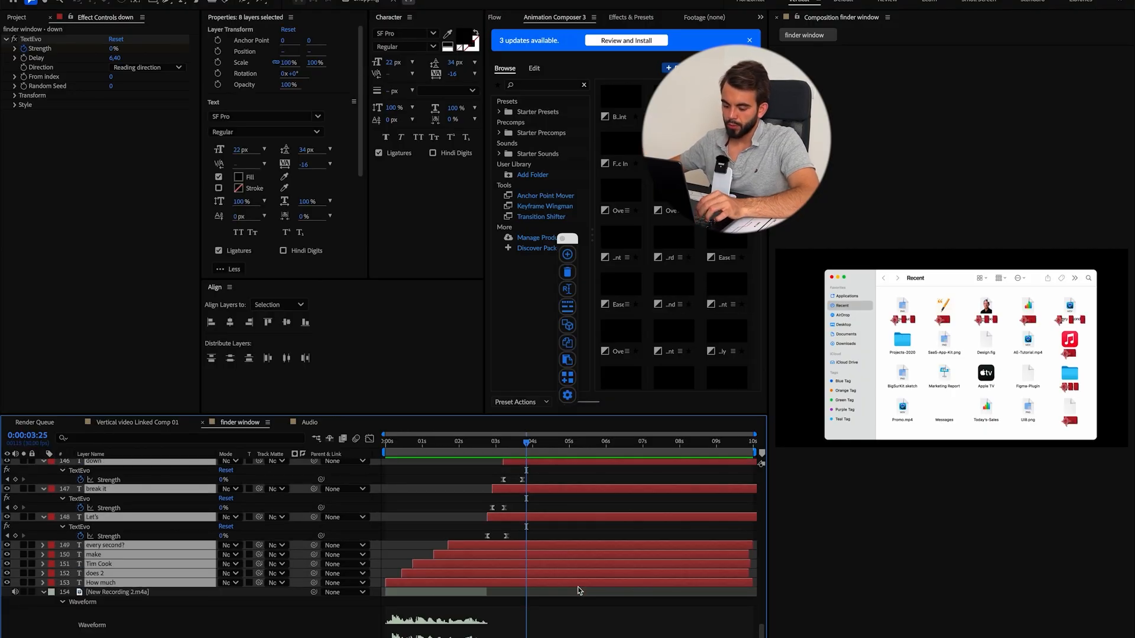
Trim the ends of the eight label layers from How much to down at 0:00:03:25, and review the animation.
key(alt+])
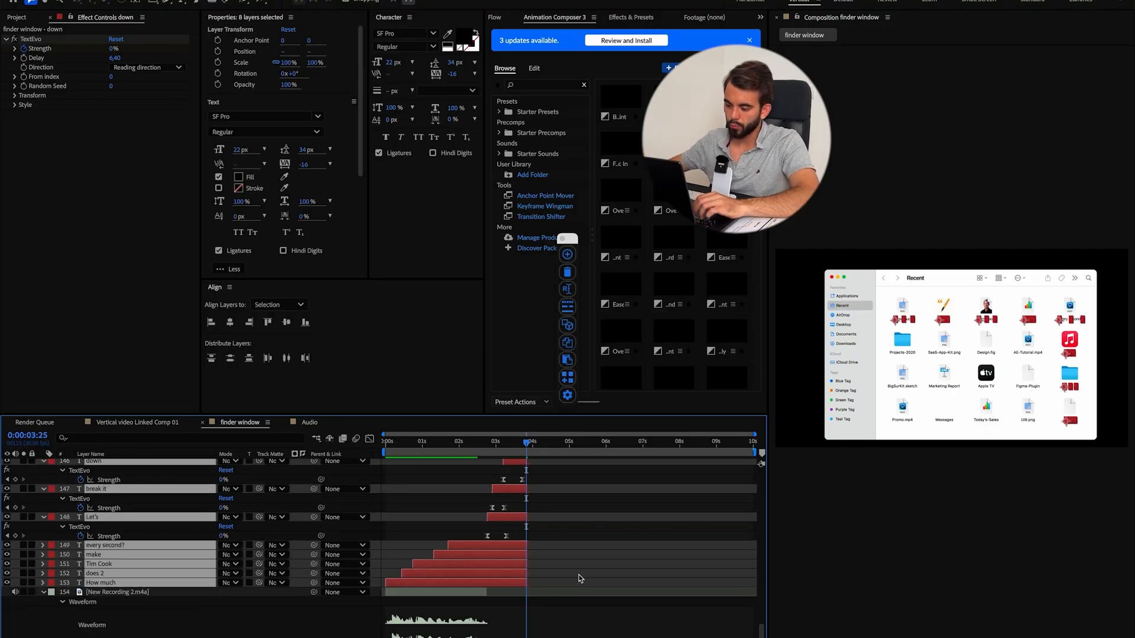
click(529, 442)
click(627, 546)
drag(530, 448, 508, 453)
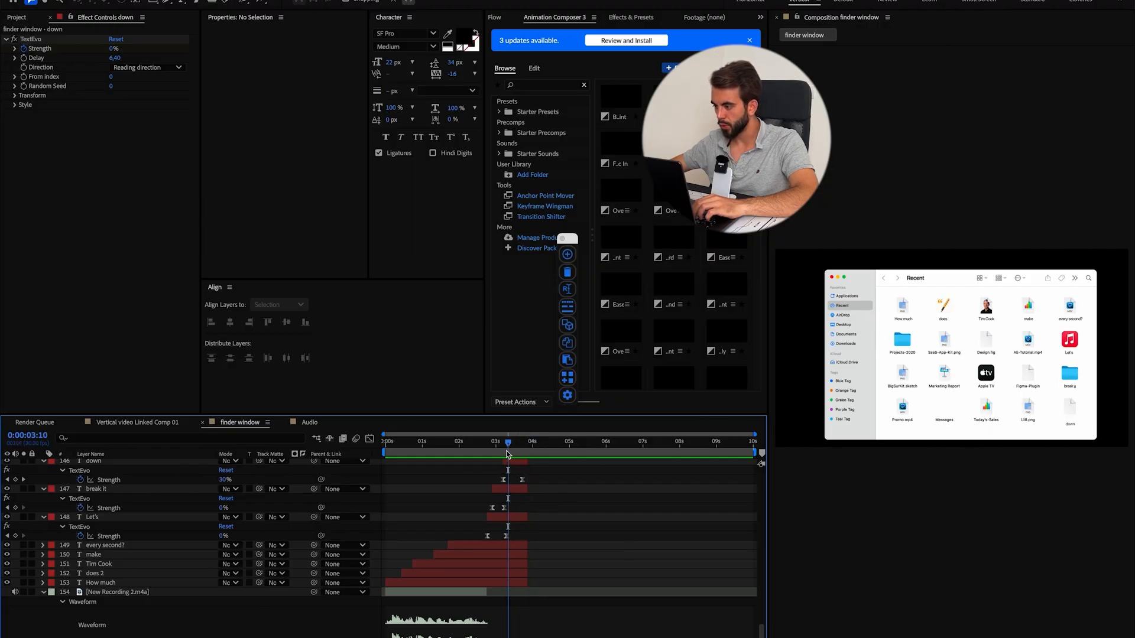
key(Home)
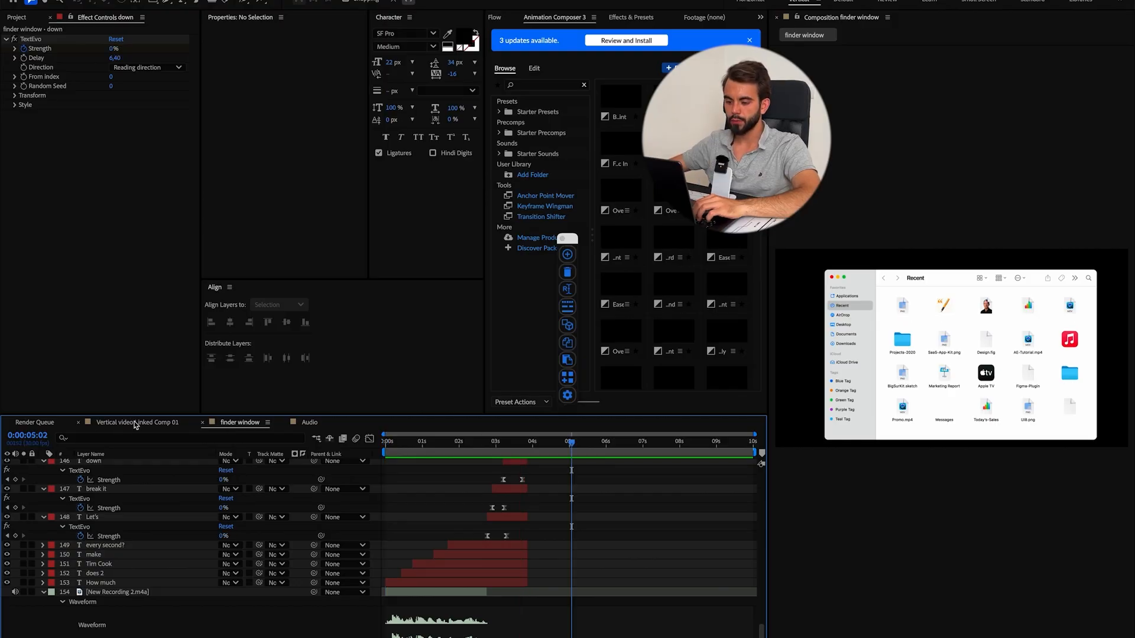
Add the finder window composition above Audio in Vertical video Linked Comp 01 and position it at 235, 960.
click(135, 422)
click(16, 18)
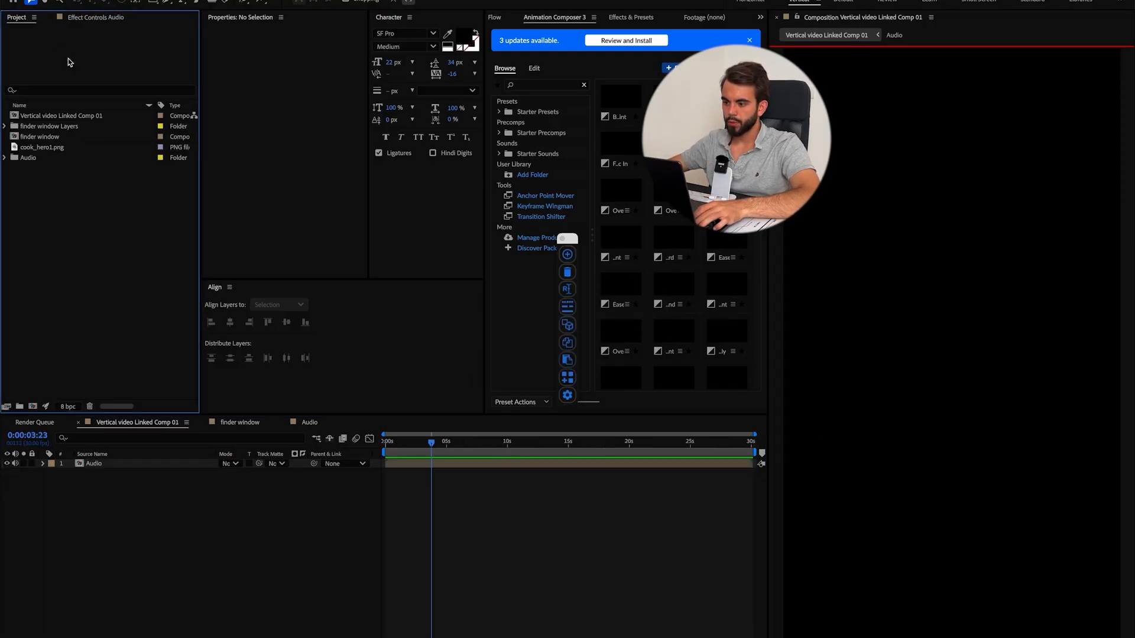
click(55, 115)
drag(53, 137, 137, 464)
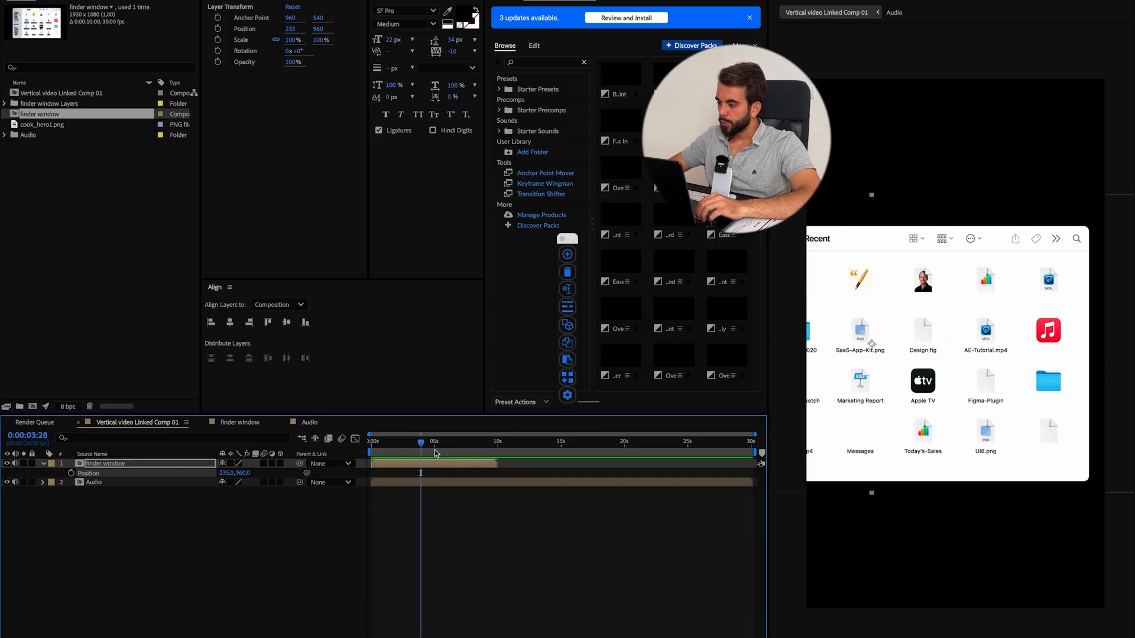
Trim the end of the finder window layer at 0:00:03:26 in the vertical composition.
key(super+Left)
key(super+Left)
key(super+Left)
key(super+Right)
key(super+Left)
key(super+Right)
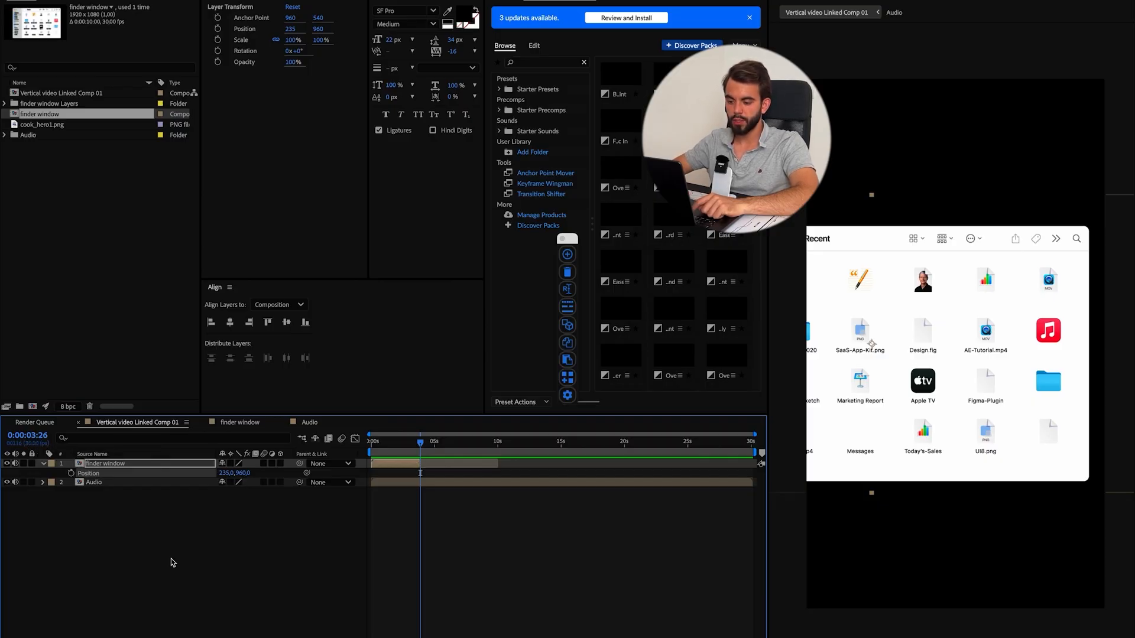
click(467, 591)
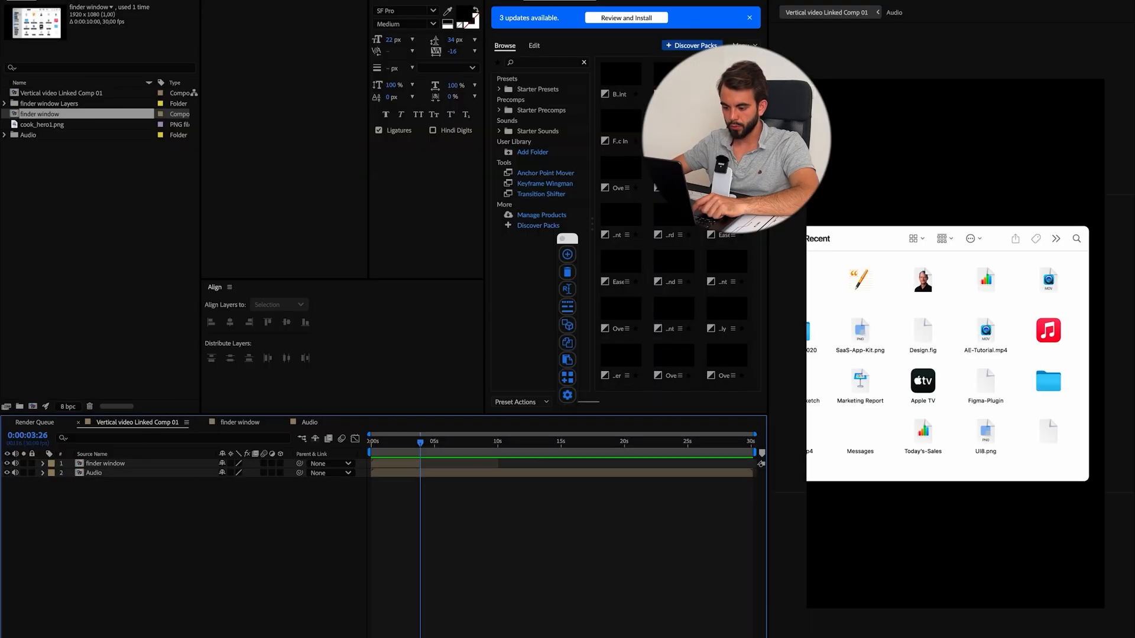
Import Iphone Calendar.ai into the project as a Composition with footage dimensions set to Layer Size.
click(470, 637)
key(Down)
key(Down)
key(space)
key(space)
drag(723, 328, 101, 271)
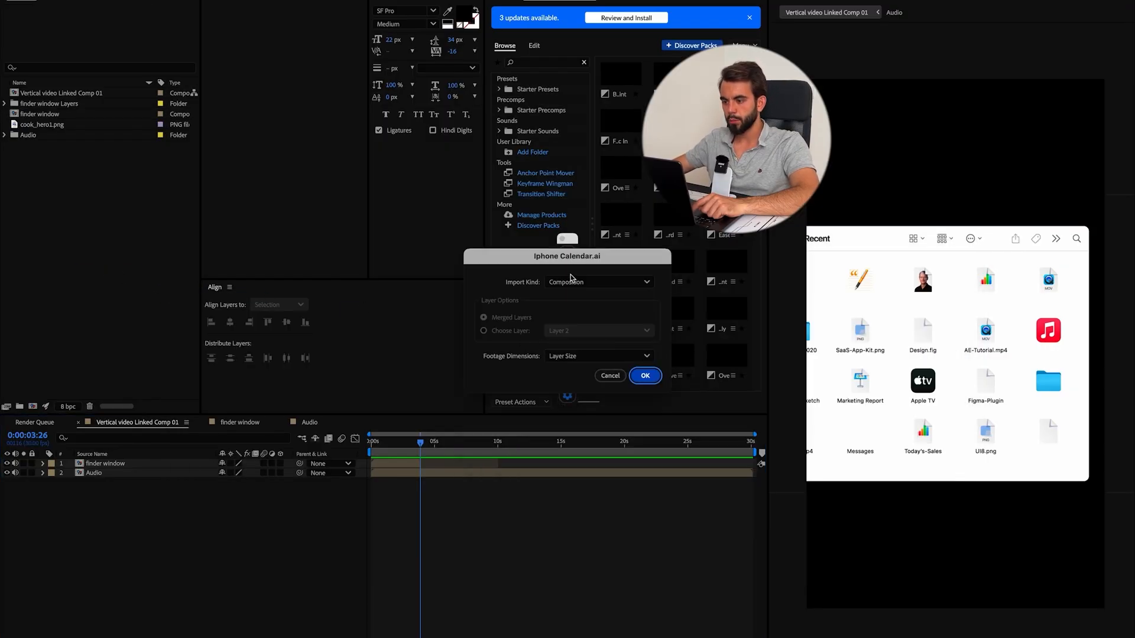
key(Return)
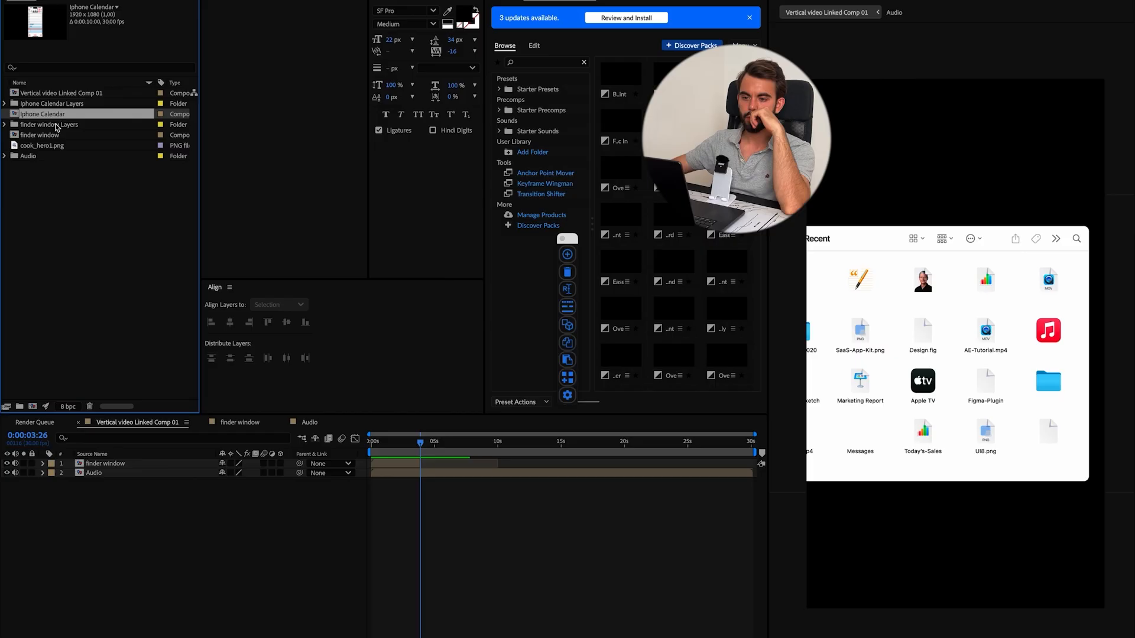
Paste the text In 2024, Tim Cook made around $74.6 million. into the Iphone Calendar composition and set its size to 20 px.
double_click(57, 115)
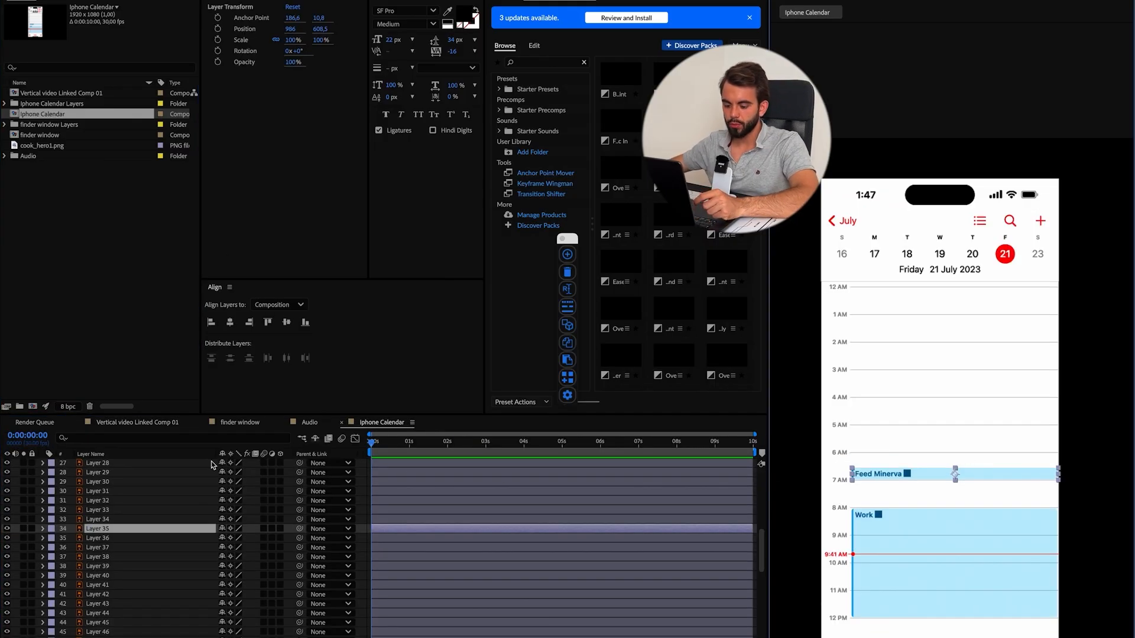
key(ctrl+v)
click(238, 117)
text(20)
key(Return)
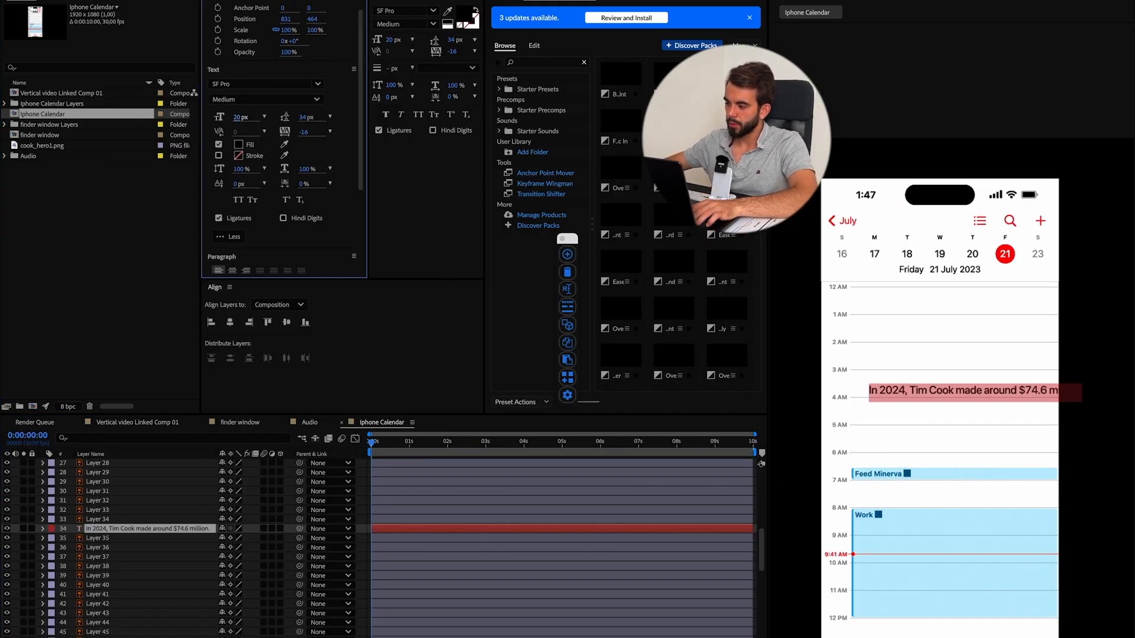
Reduce the pasted text to 18 px, center it horizontally, and adjust its X position to 799,8.
click(237, 117)
text(18)
key(Return)
click(230, 323)
key(p)
click(497, 538)
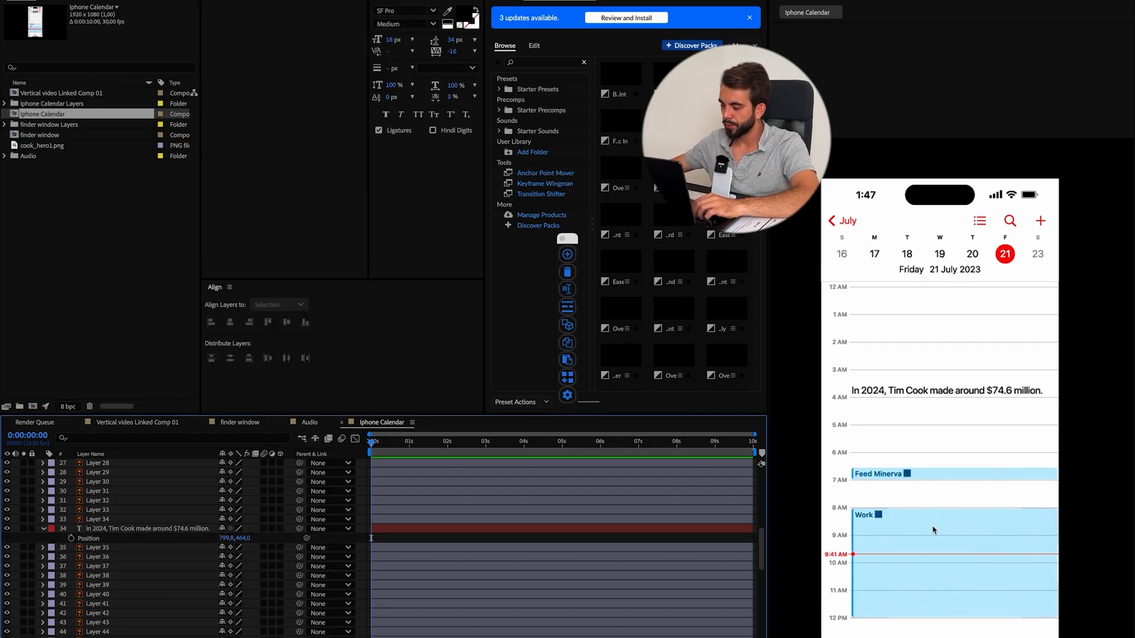
Set the calendar text's size to 15 px and shift its X position to 806,8.
click(914, 395)
click(247, 128)
text(15)
click(470, 232)
scroll(711, 324, down, 1)
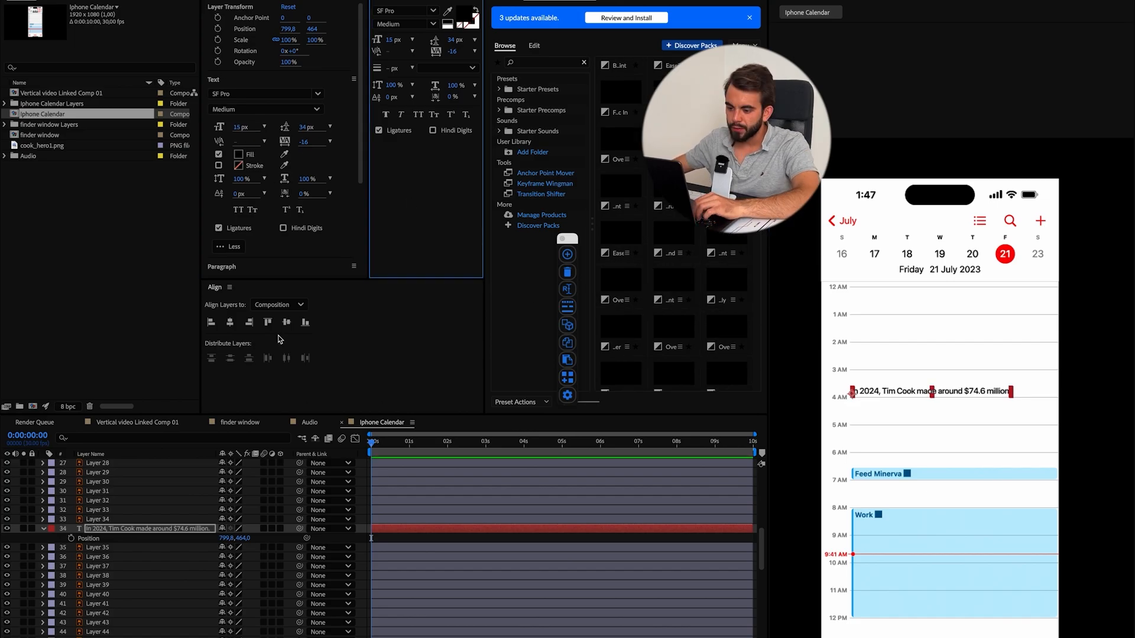
Duplicate the blue Work event block, place the copy directly above the text layer, and move it to 984,371 so it ends at 4 AM.
click(308, 556)
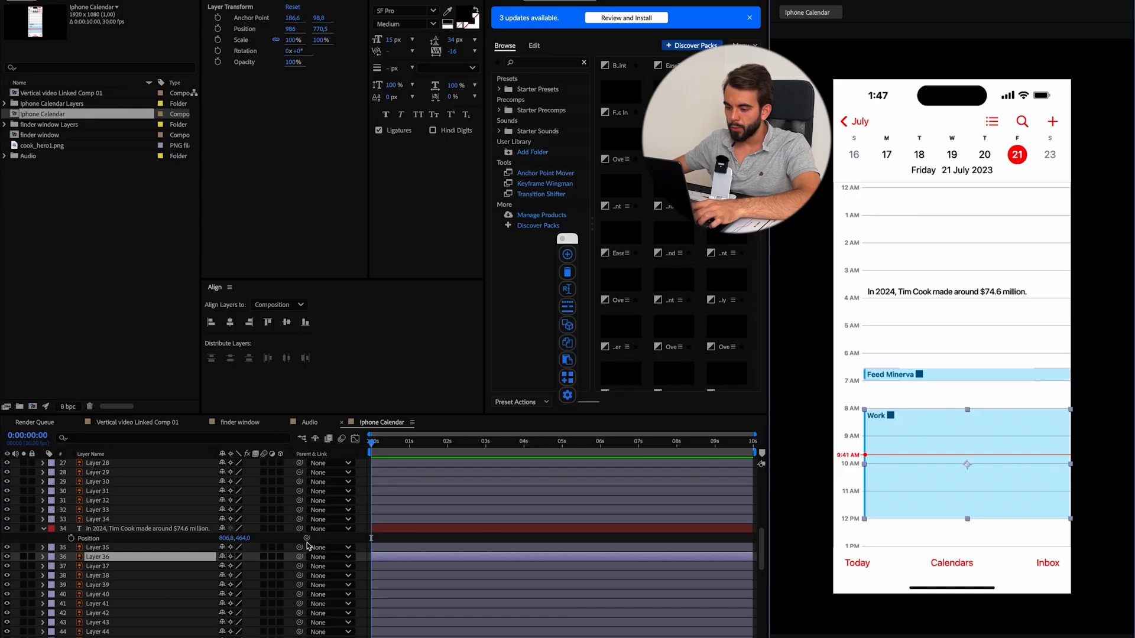
drag(98, 557, 99, 529)
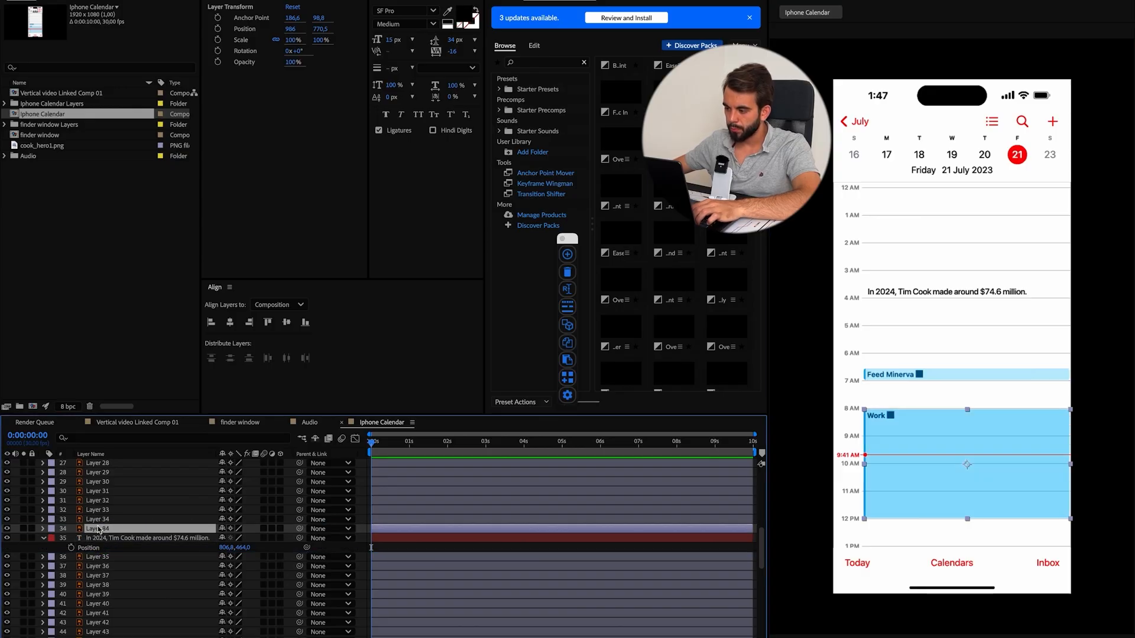
drag(917, 503, 1004, 276)
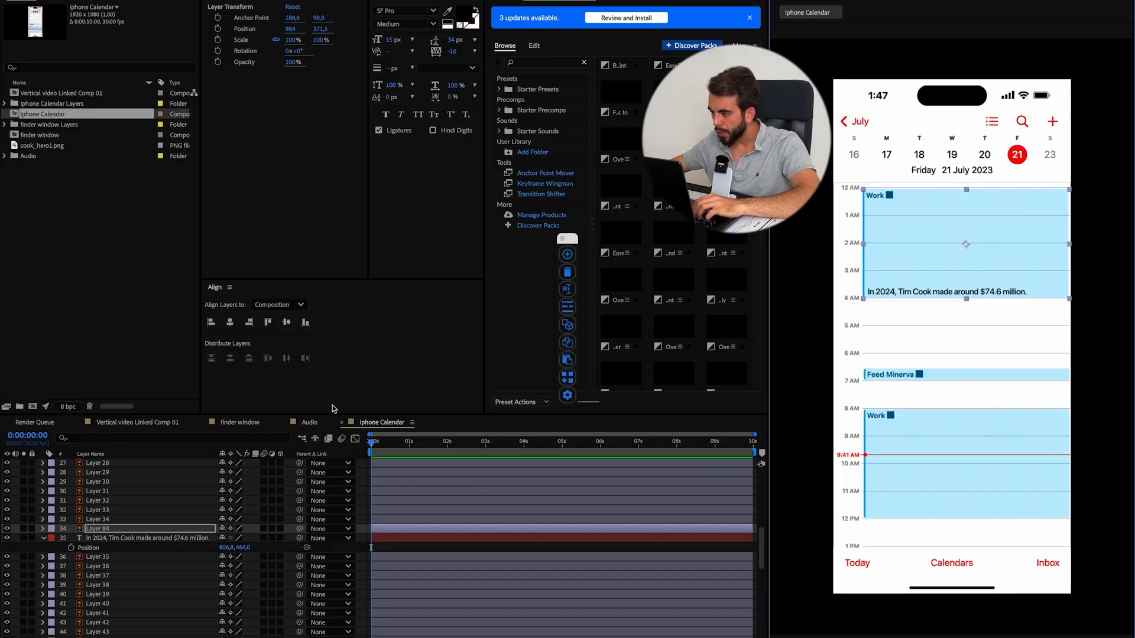
scroll(919, 305, up, 2)
key(Up)
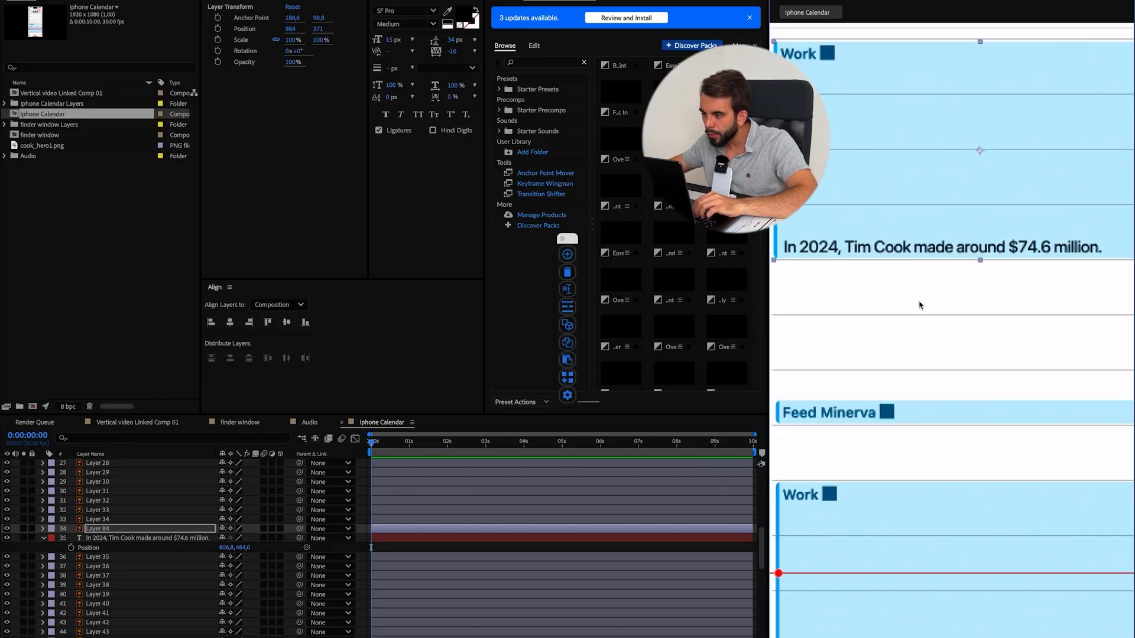
scroll(917, 319, down, 2)
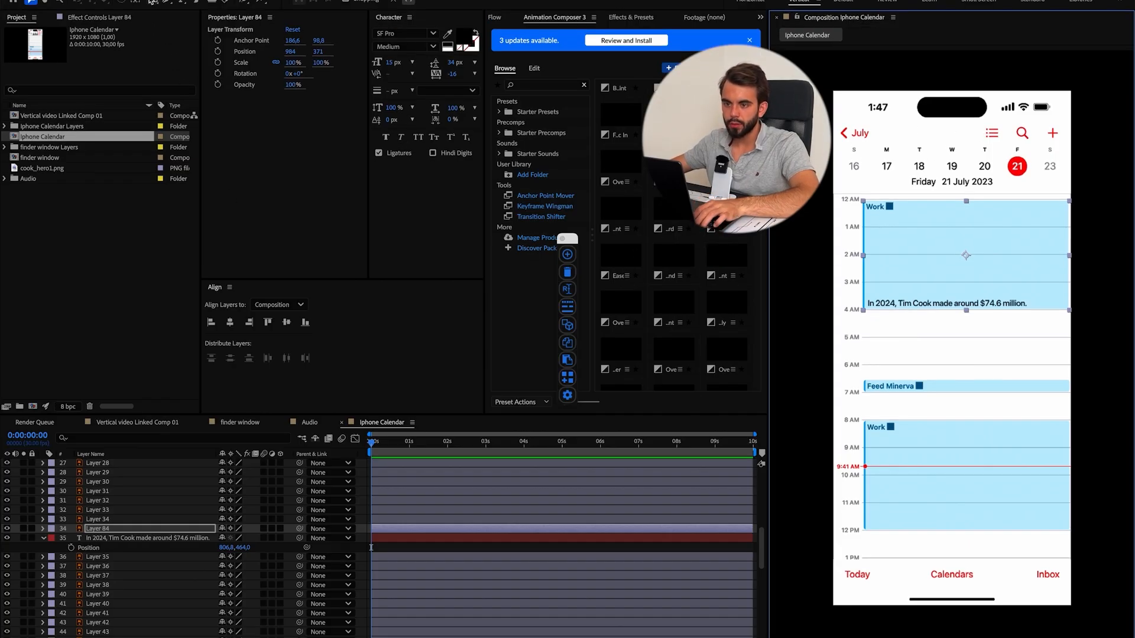
Draw a rectangular mask over the upper part of the copied Work block and invert it, leaving only the strip behind the text.
click(153, 2)
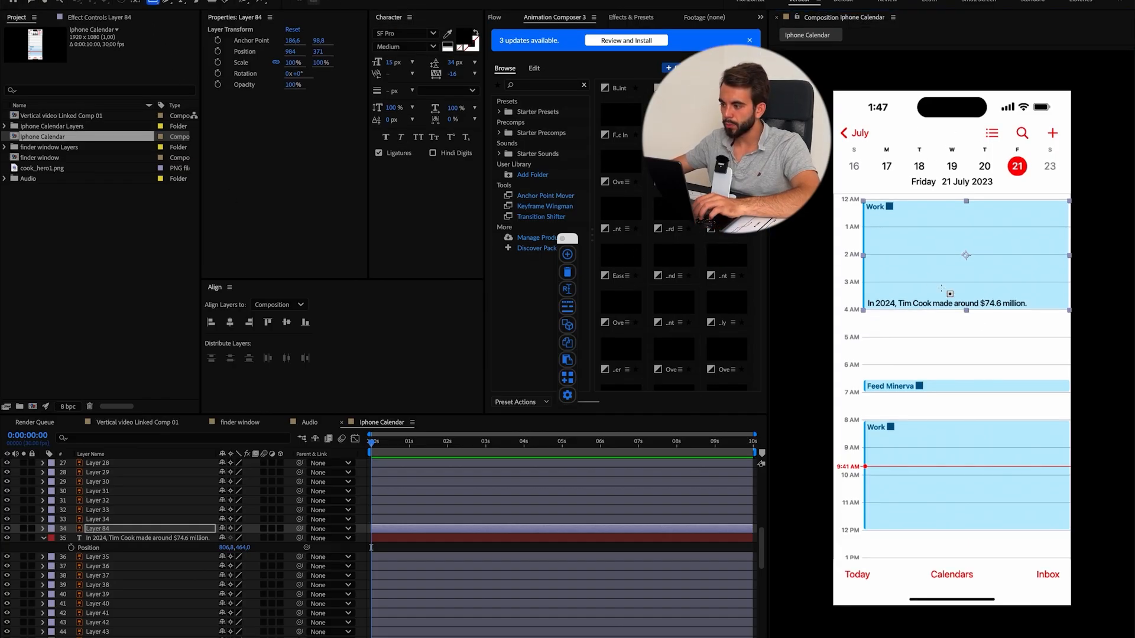
mouse_move(853, 188)
mouse_down()
mouse_move(1058, 260)
mouse_move(1084, 274)
mouse_move(1082, 298)
mouse_up()
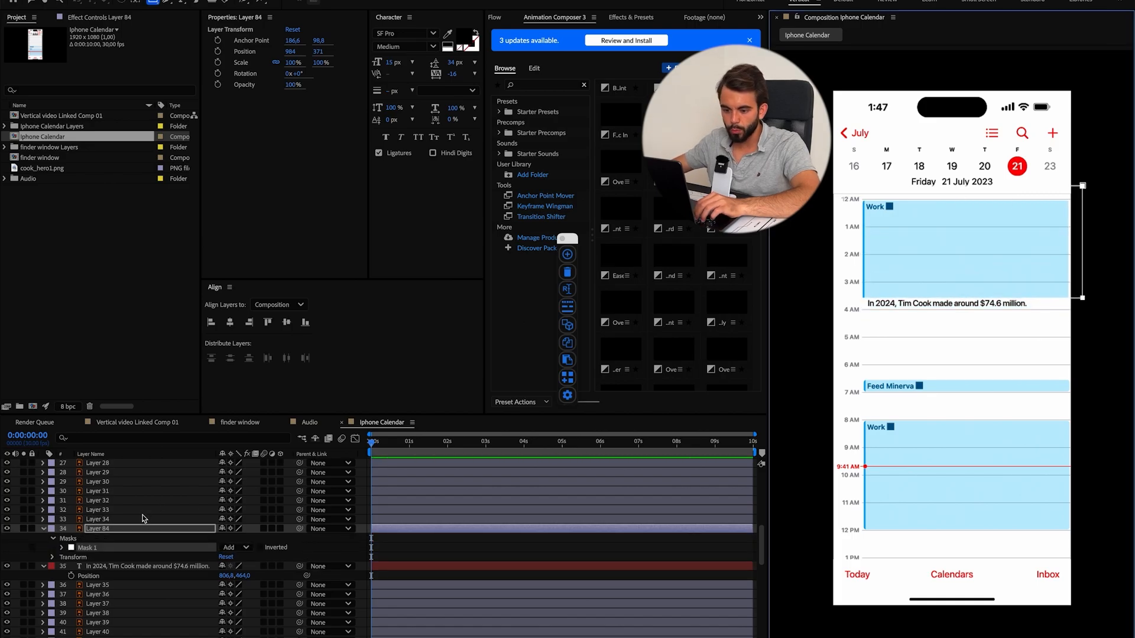
click(259, 548)
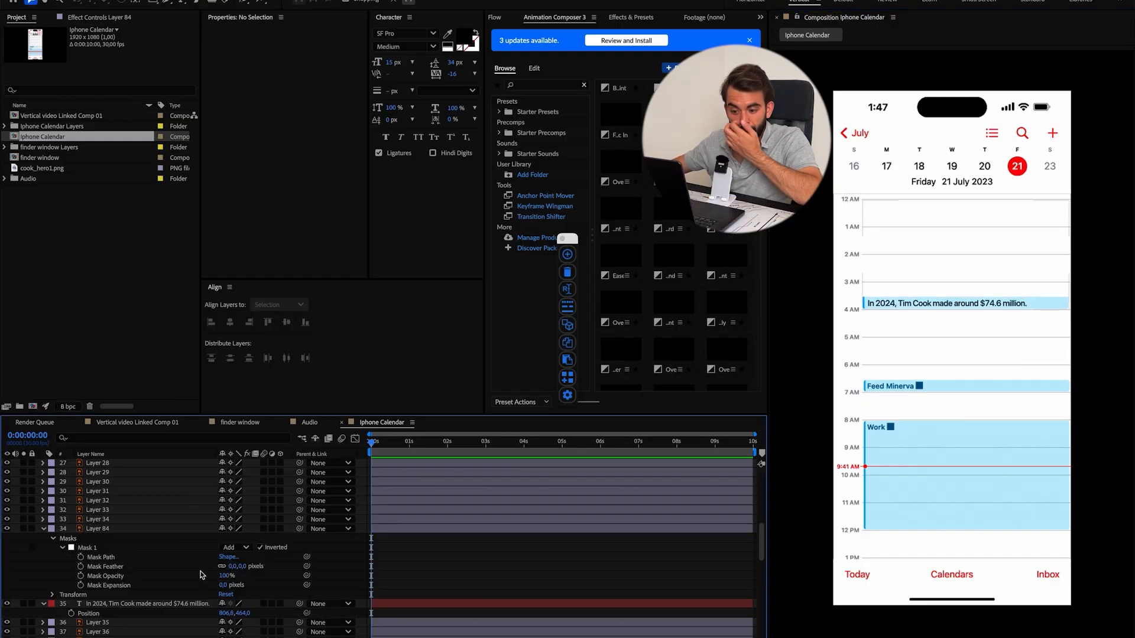
Apply Linear Wipe to the masked blue strip with a Wipe Angle of -90° and keyframe Transition Completion at 60% at the start.
click(134, 604)
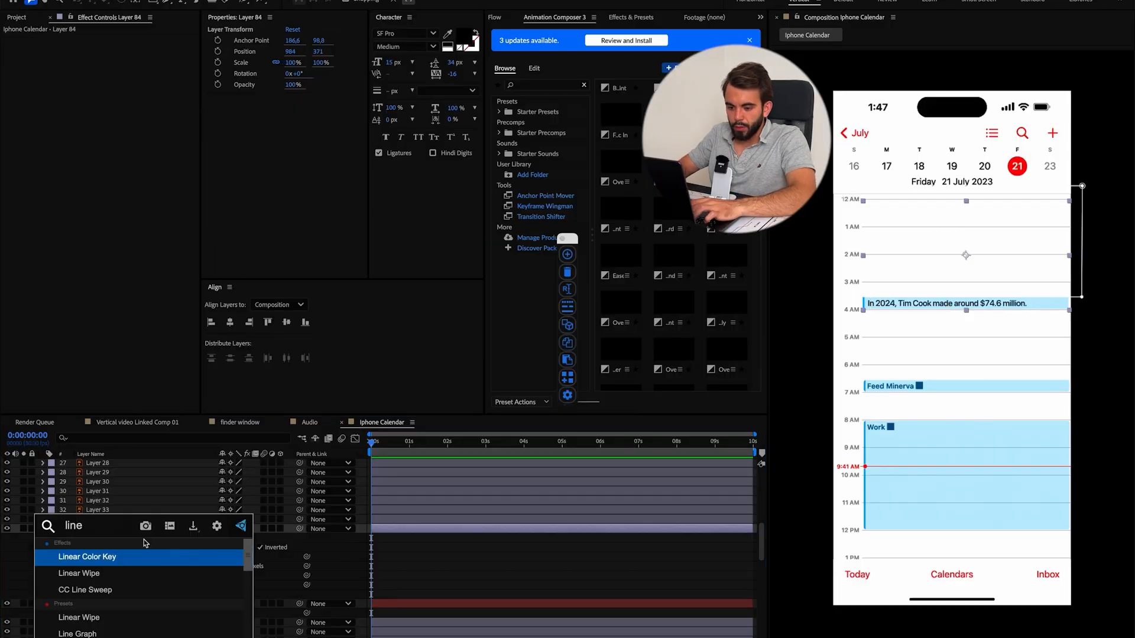
key(Down)
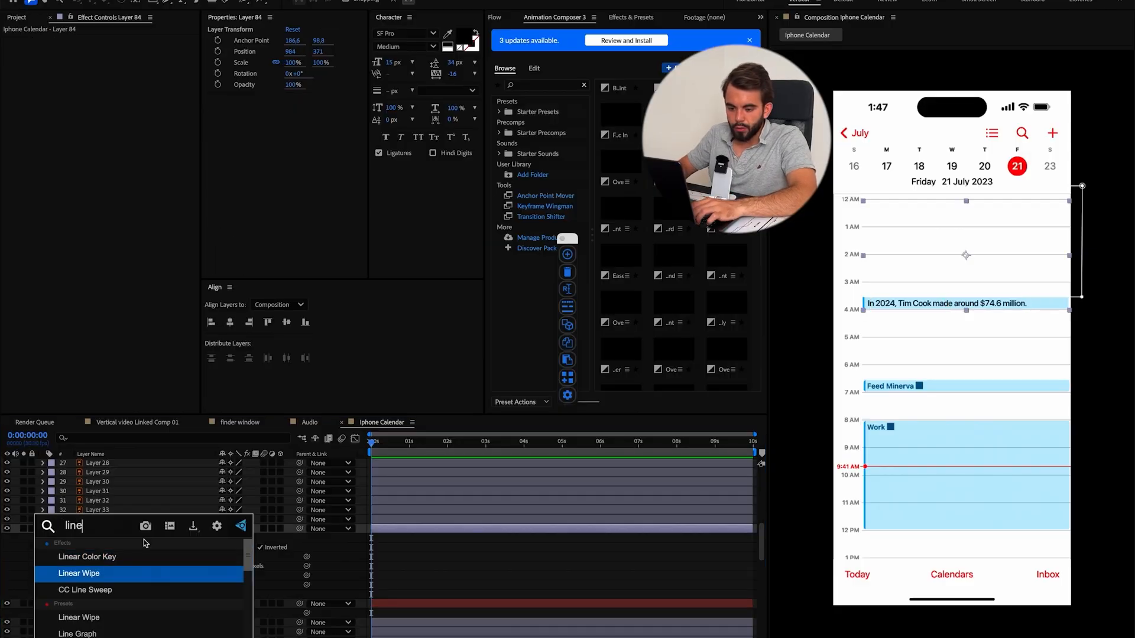
key(Return)
click(124, 58)
text(-90)
key(Return)
drag(114, 49, 147, 51)
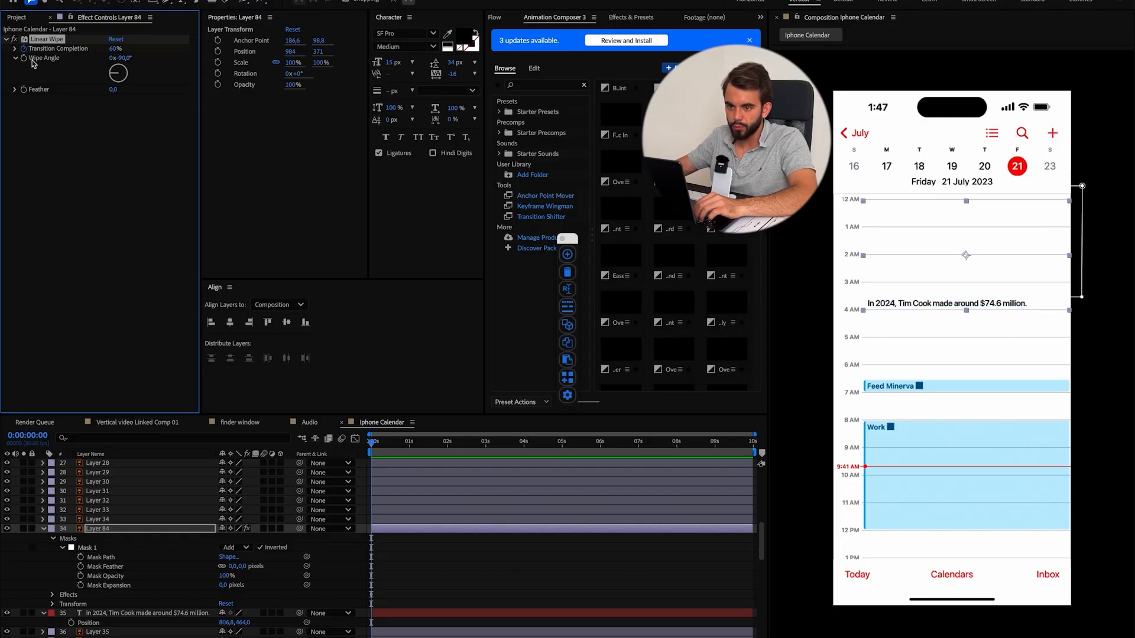
Add a Transition Completion keyframe of 34% at 0:00:00:22 on the blue strip's Linear Wipe.
click(436, 528)
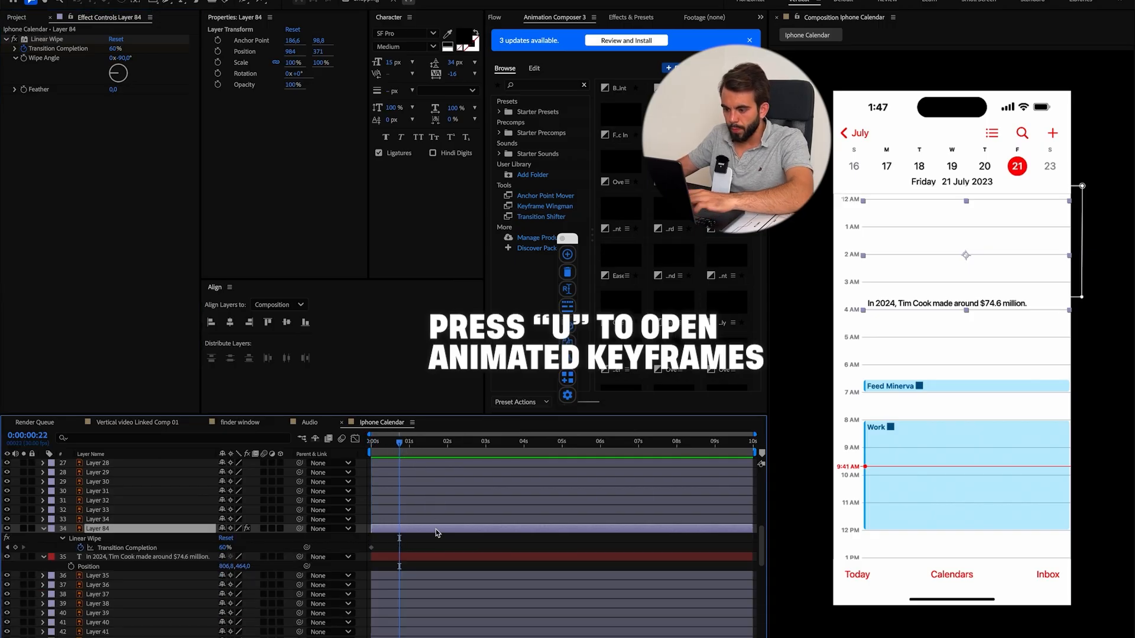
key(u)
drag(114, 48, 101, 48)
key(space)
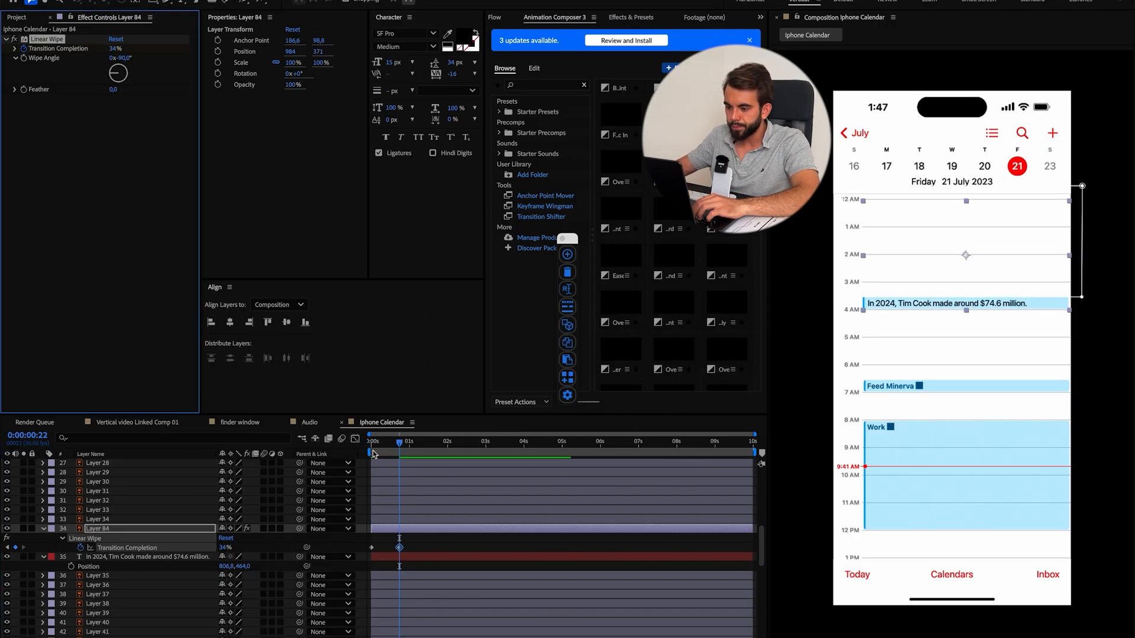
Ease both Transition Completion keyframes, move the second one to about 1 second, and preview the wipe.
key(space)
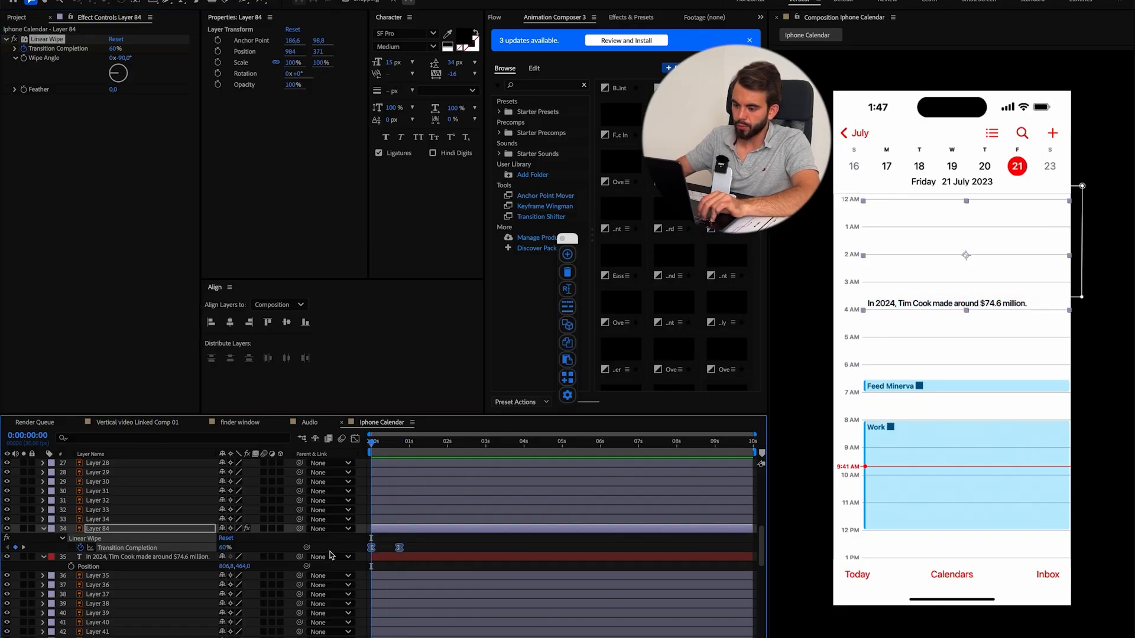
key(space)
click(408, 565)
drag(399, 548, 408, 548)
key(space)
key(space)
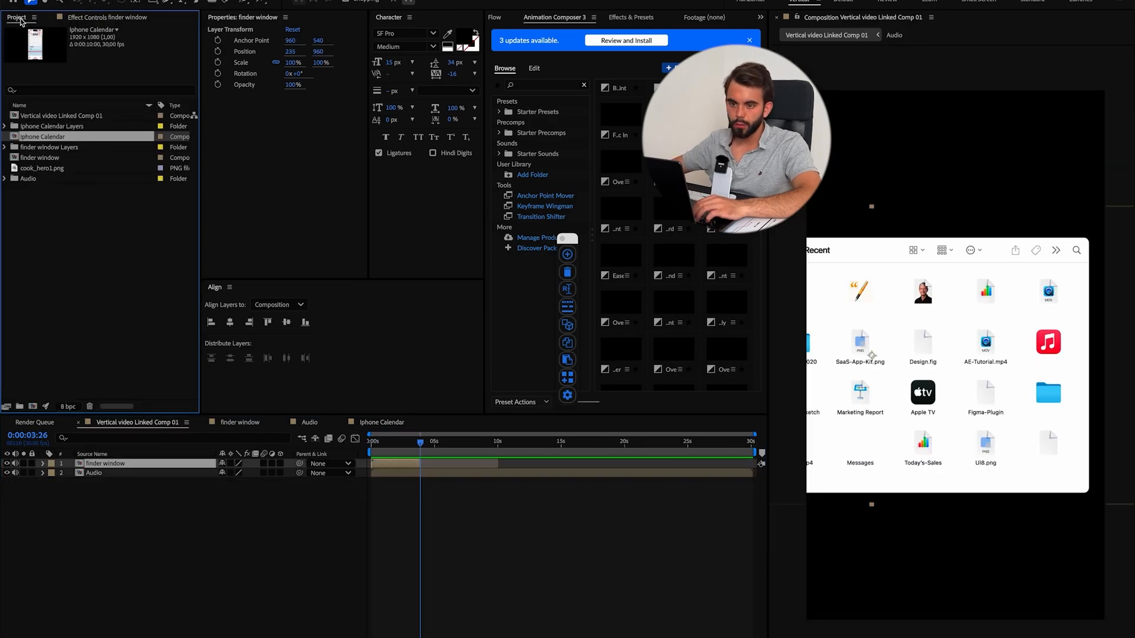
Add Iphone Calendar above finder window in Vertical video Linked Comp 01, start it at 0:00:03:26, and preview it with the voice.
click(99, 275)
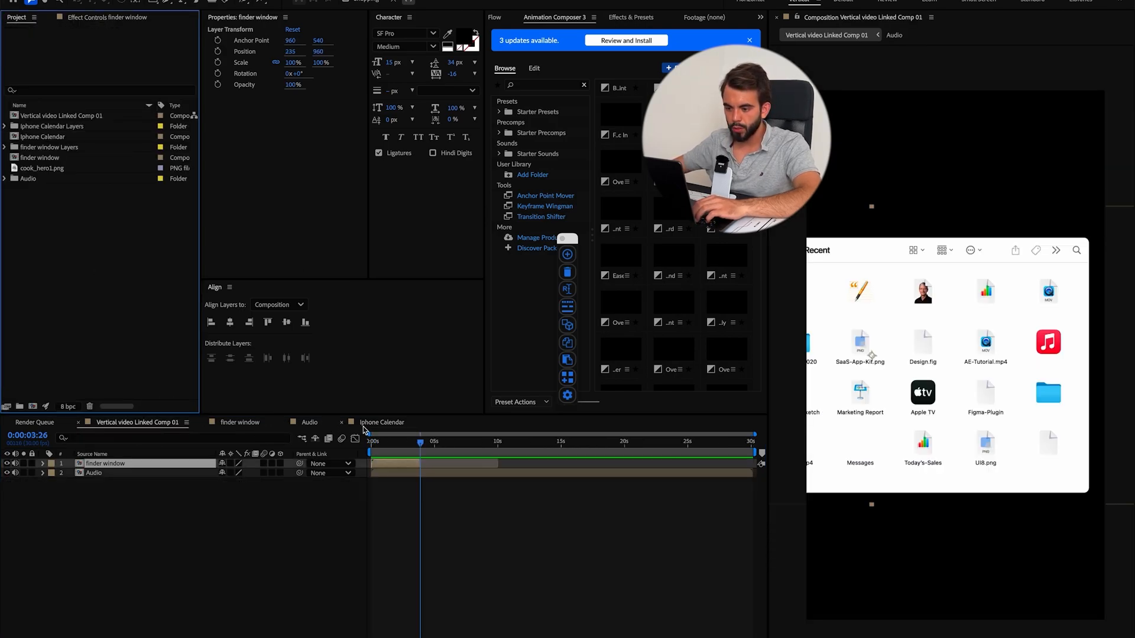
click(203, 424)
click(203, 423)
click(202, 423)
drag(42, 136, 204, 463)
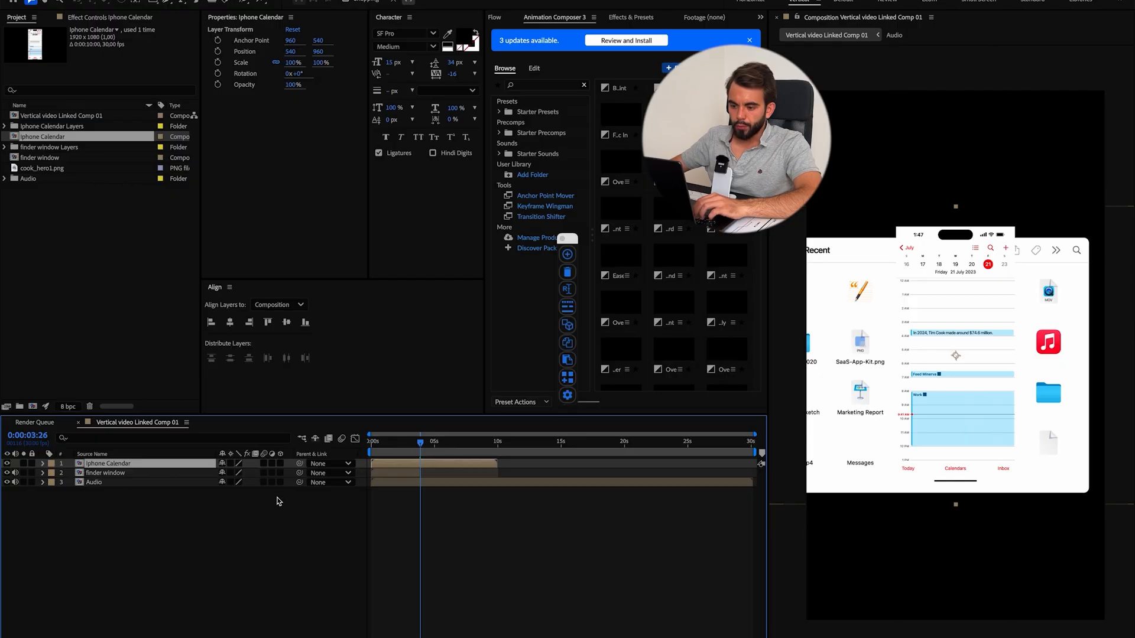
drag(439, 465, 484, 466)
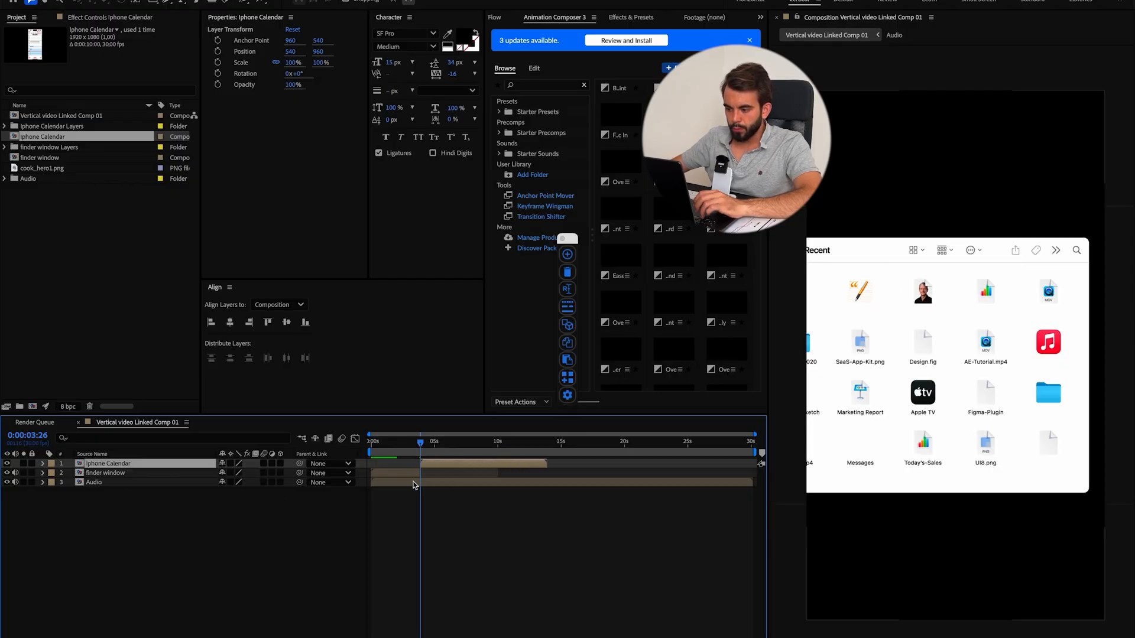
key(equal)
key(space)
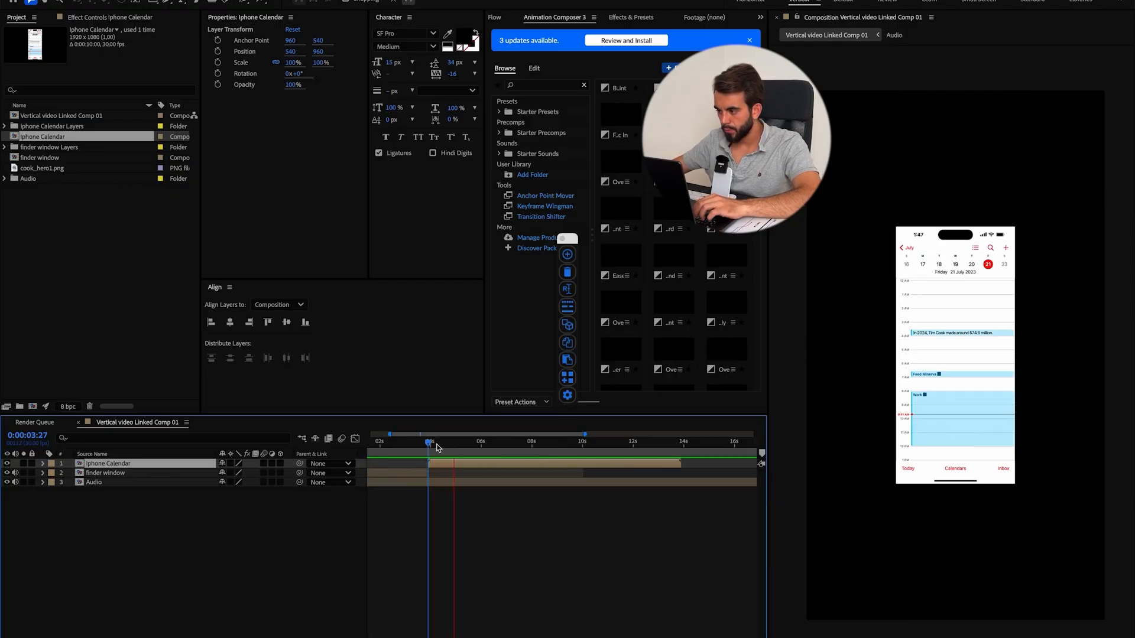
key(space)
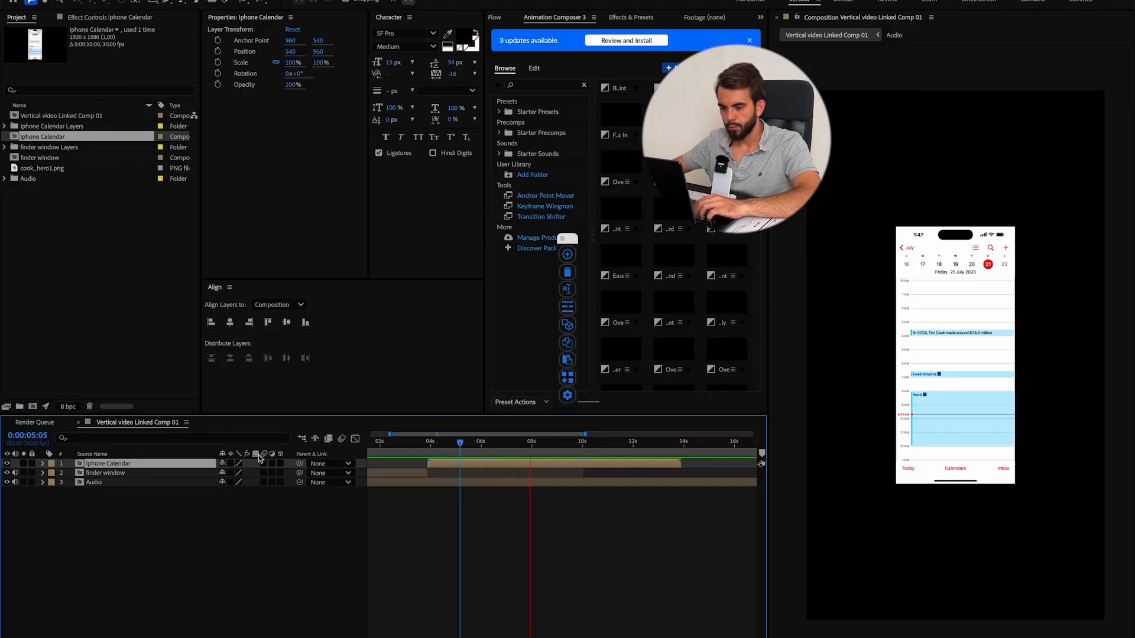
Copy the third New Recording 2.m4a clip from the Audio composition into Iphone Calendar and align its start with the composition's beginning.
double_click(122, 483)
click(467, 482)
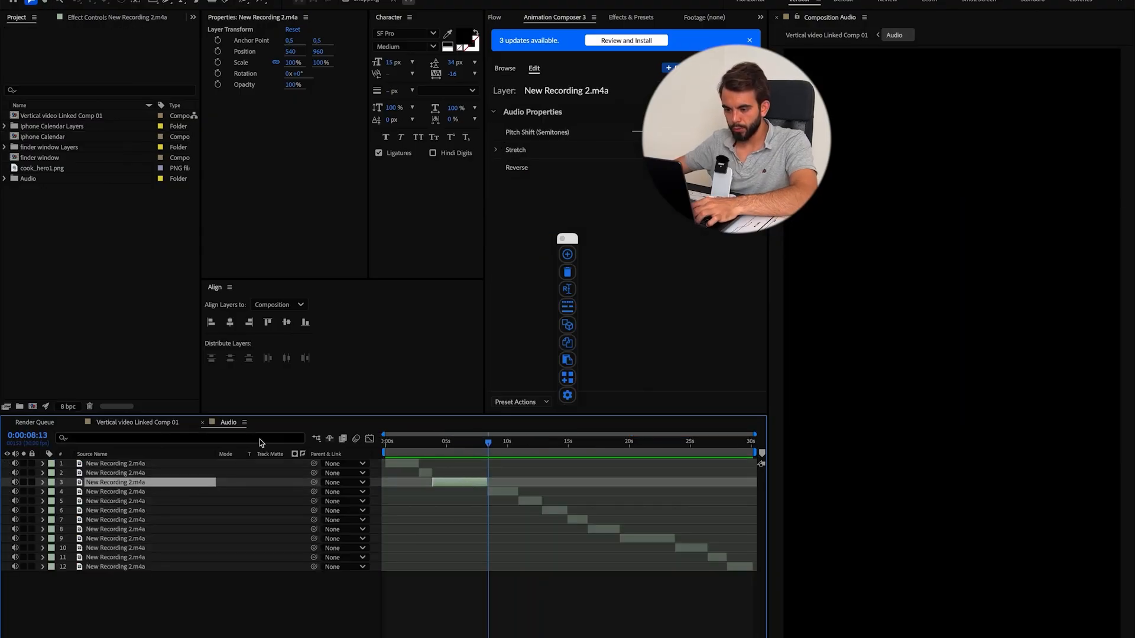
double_click(41, 136)
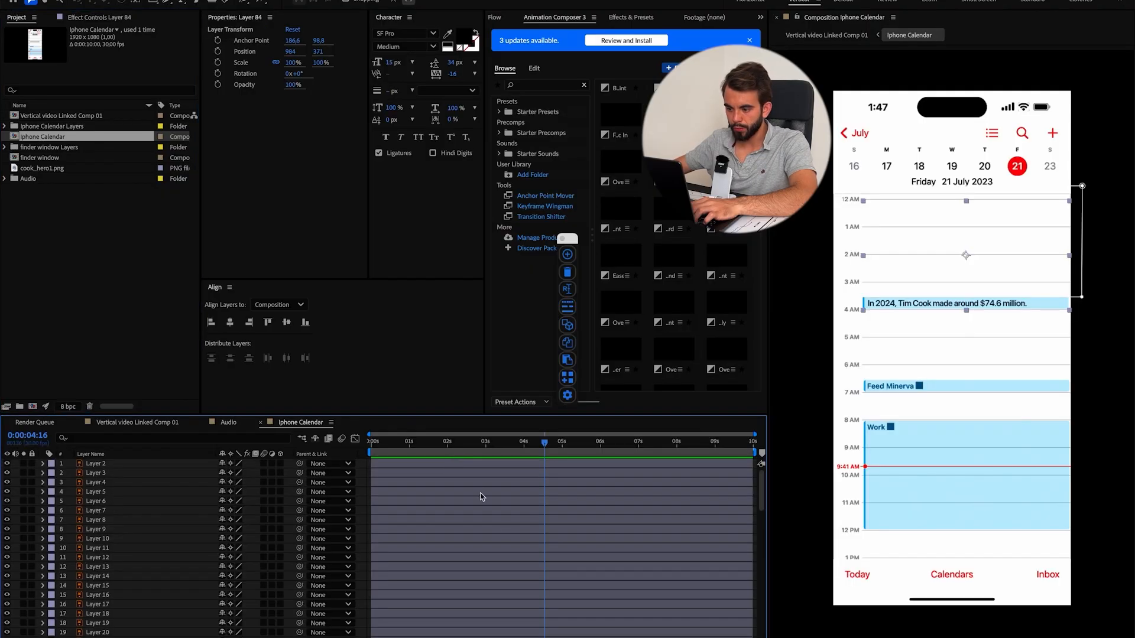
scroll(464, 533, down, 5)
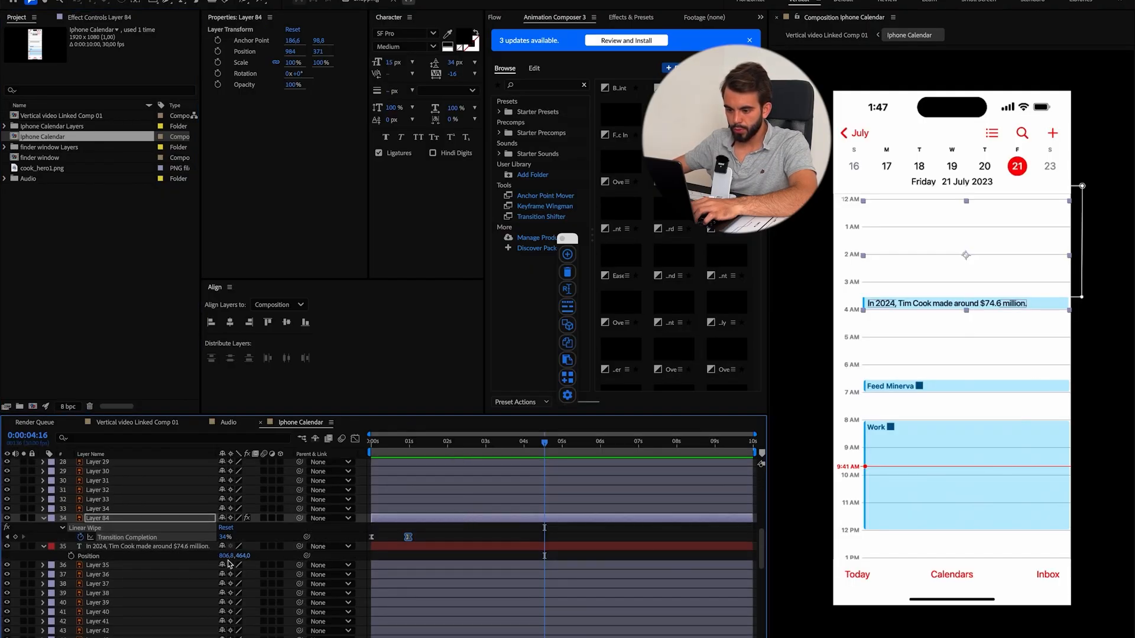
click(162, 564)
key(ctrl+v)
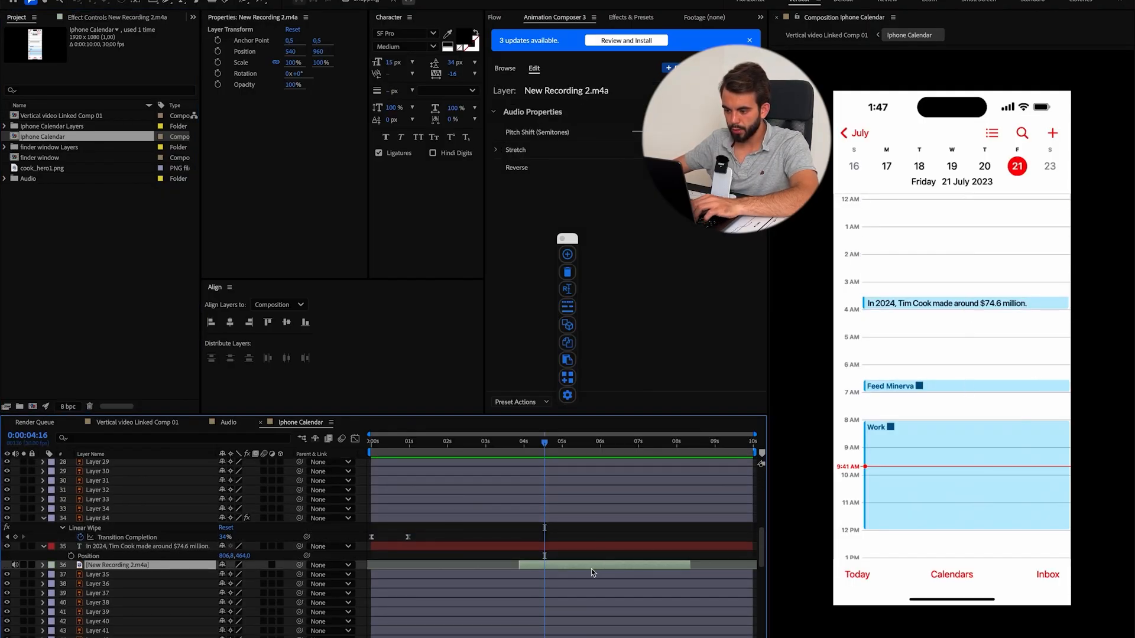
drag(438, 566, 435, 566)
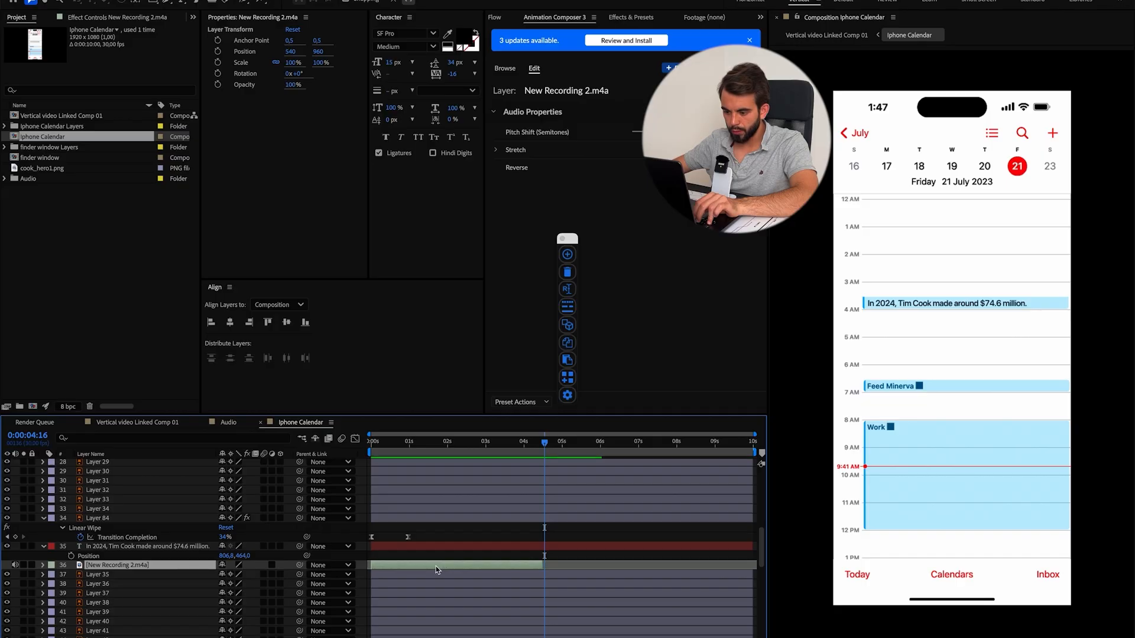
Slow the blue strip's wipe to match the voice clip by moving its second Transition Completion keyframe to about 4 seconds.
drag(390, 445, 371, 446)
drag(408, 537, 504, 539)
key(space)
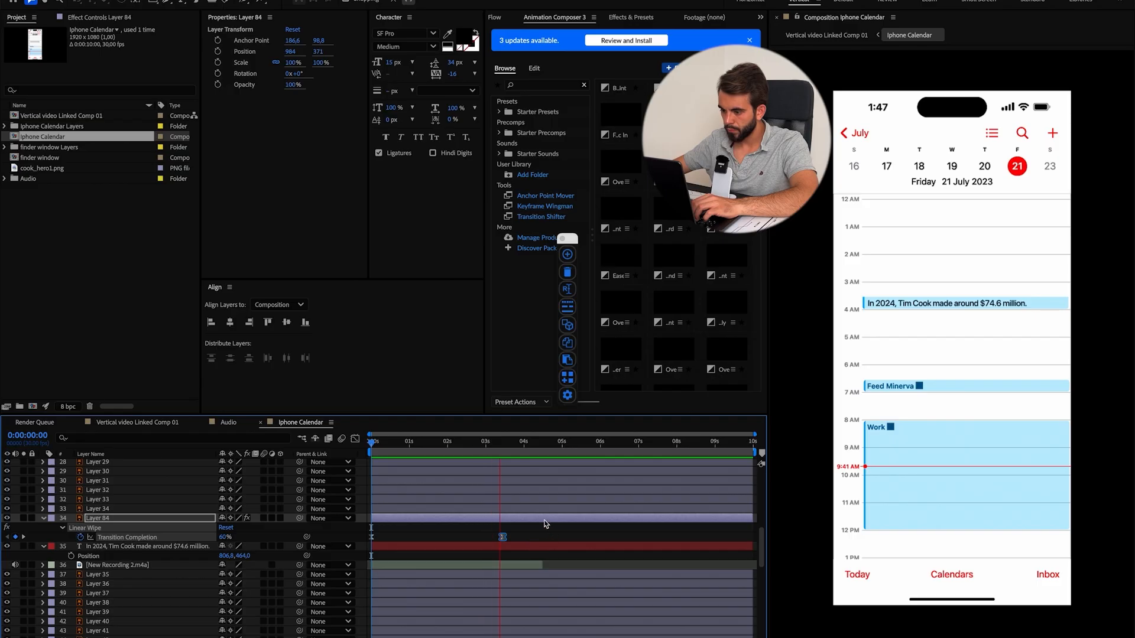
key(space)
click(484, 455)
drag(503, 537, 484, 537)
drag(484, 455, 371, 454)
drag(484, 537, 530, 537)
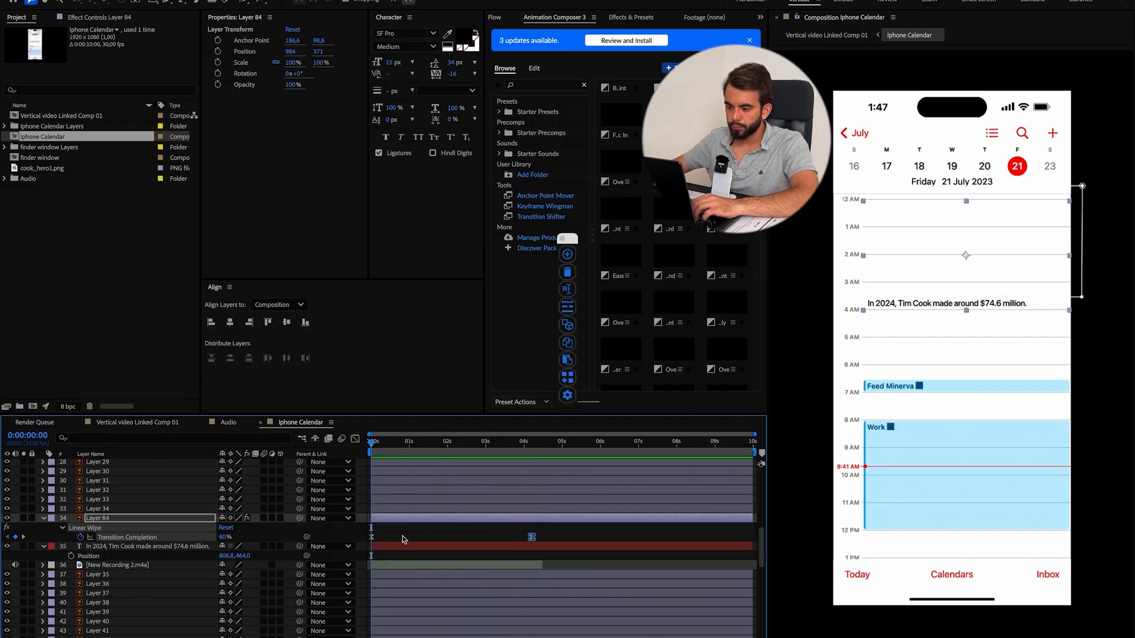
Set the first Transition Completion keyframe to 59%, remove the easing from the wipe's keyframes, and preview it with the voice.
drag(397, 453, 370, 452)
click(394, 539)
super+click(371, 538)
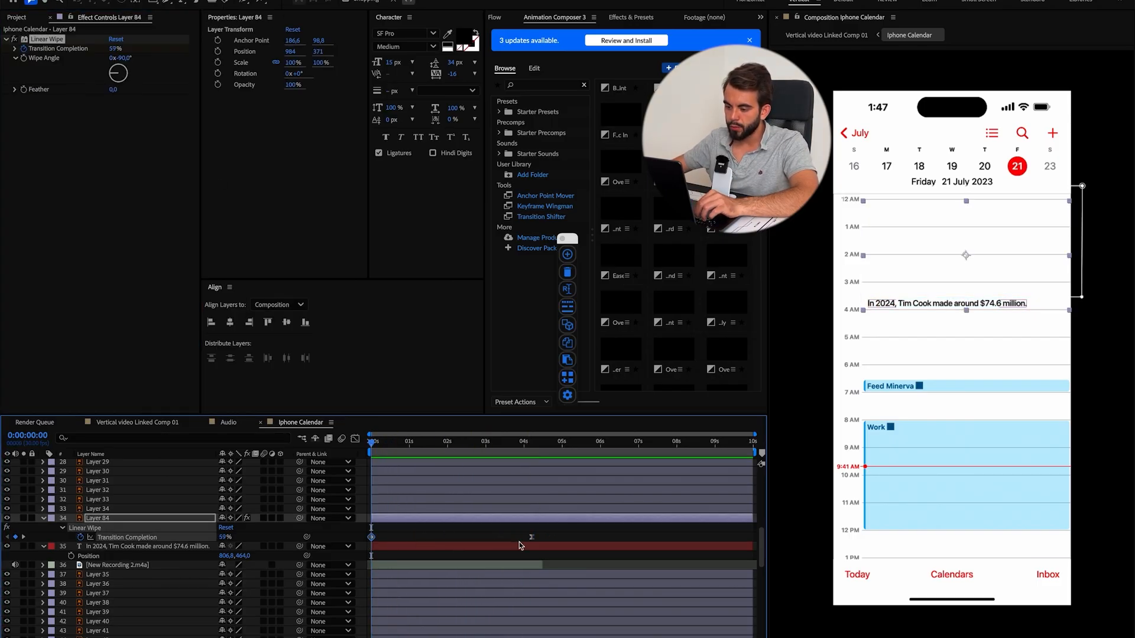
click(531, 537)
key(space)
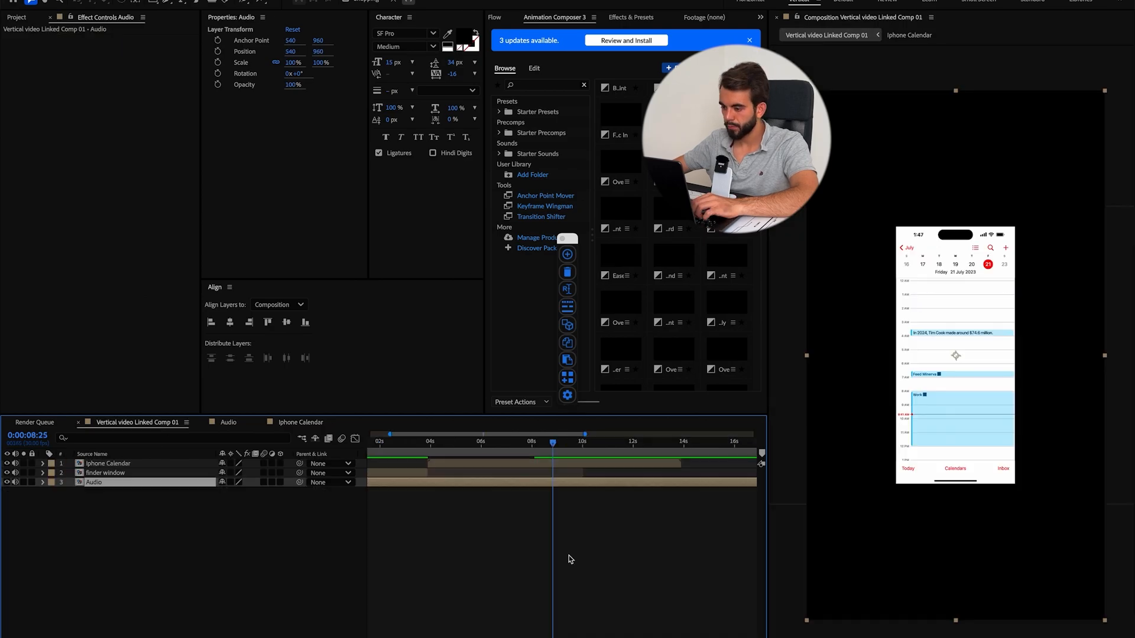
Trim the end of the Iphone Calendar layer in Vertical video Linked Comp 01 to about 0:00:08:10 and mute its audio.
click(579, 465)
key(alt+])
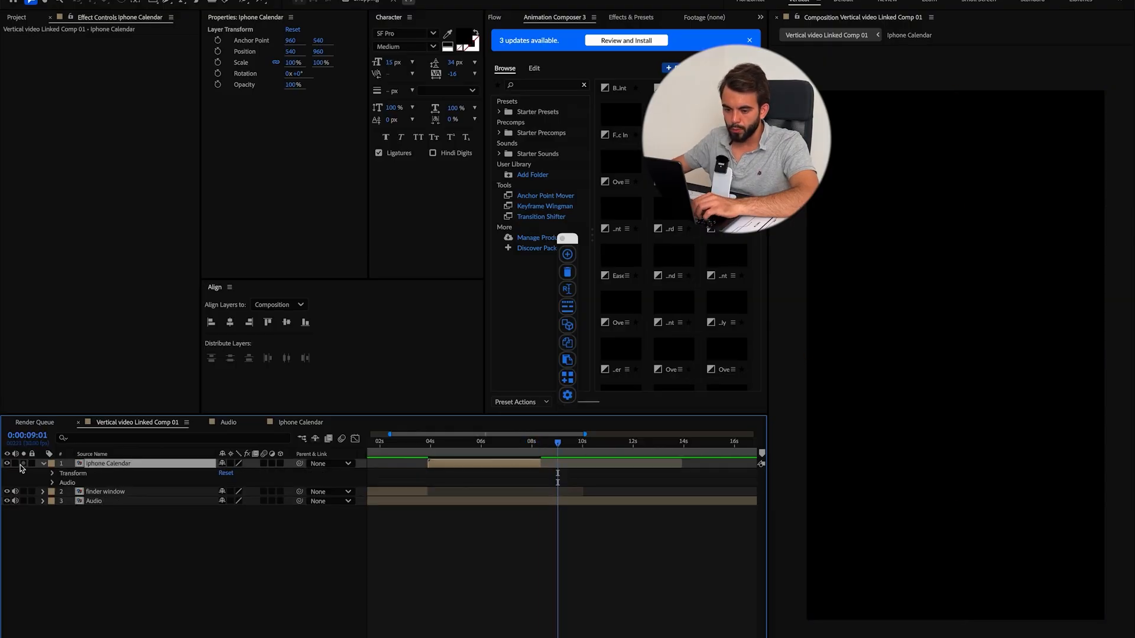
drag(477, 450, 444, 451)
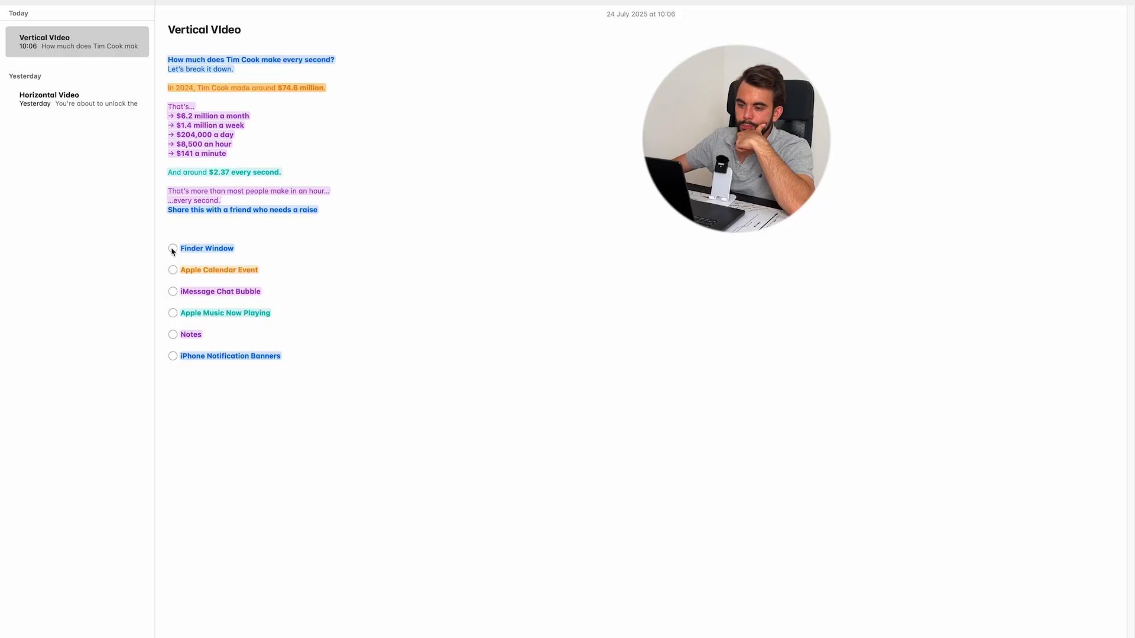
Switch to the Vertical Video note in Notes and check off Finder Window and Apple Calendar Event.
click(172, 270)
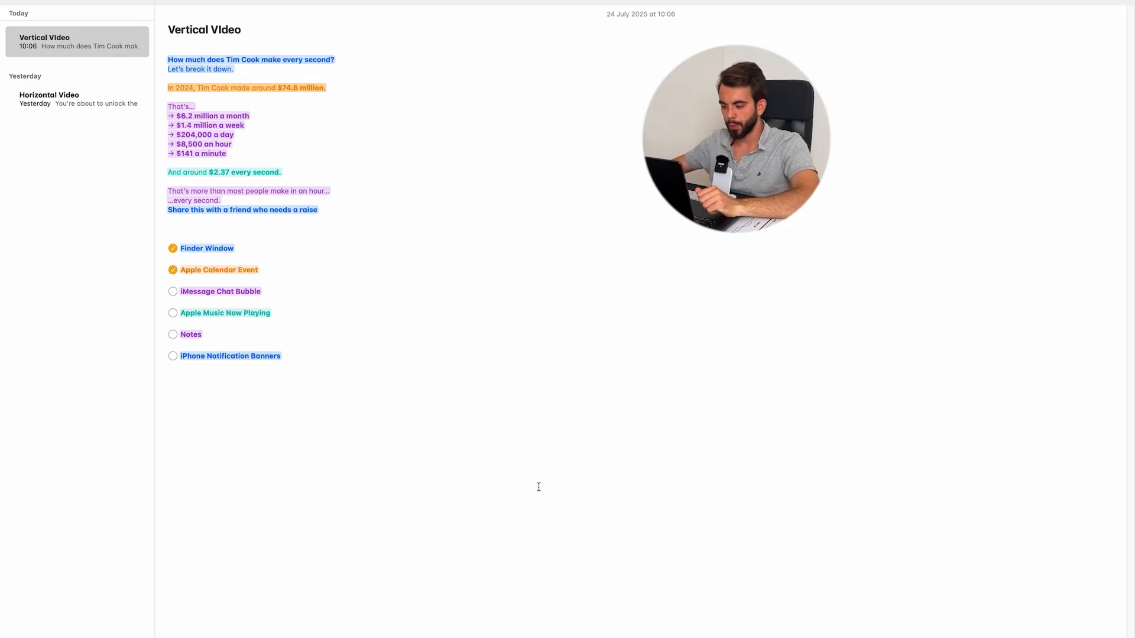
Import iMessage Bubble.ai from the Ui Designs folder into the After Effects project as a Composition with footage dimensions set to Layer Size.
click(529, 636)
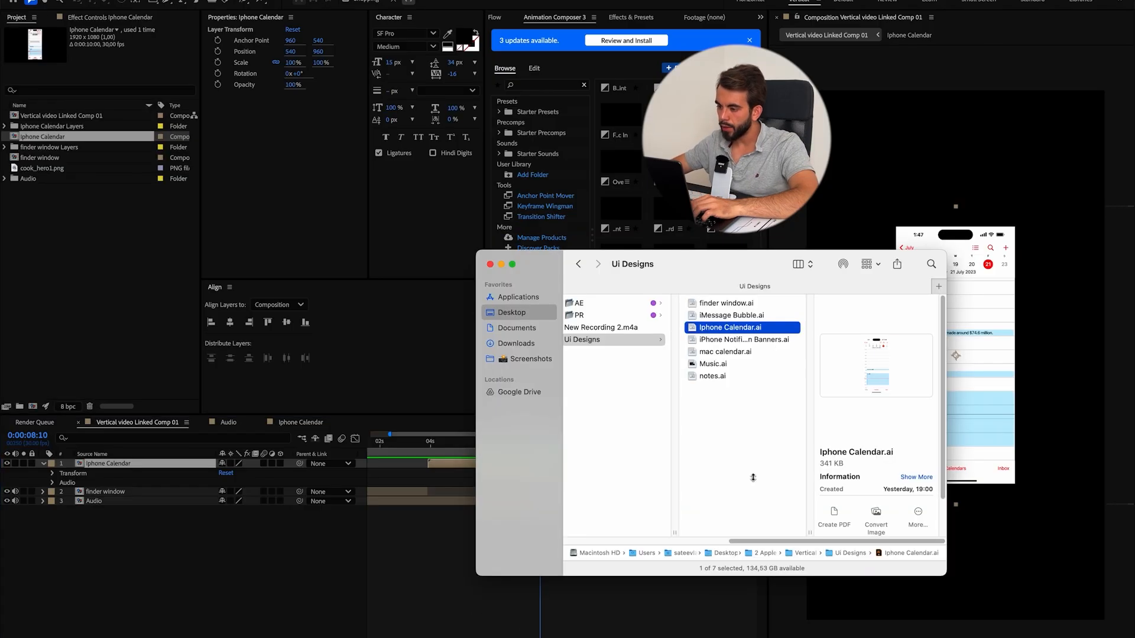
key(Up)
drag(703, 322, 107, 315)
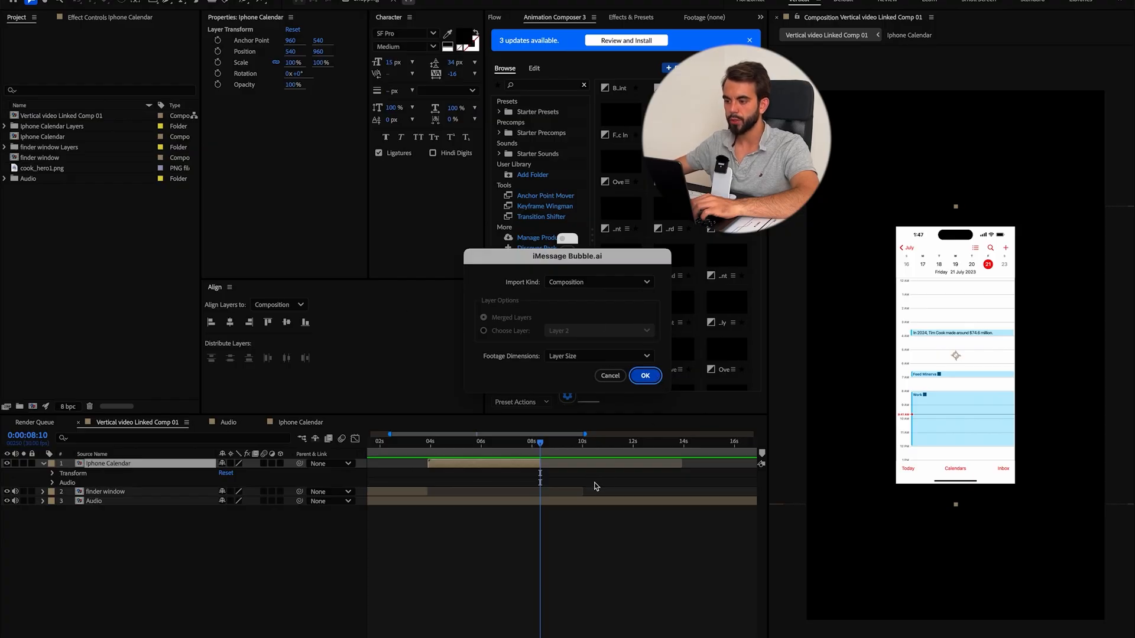
key(Return)
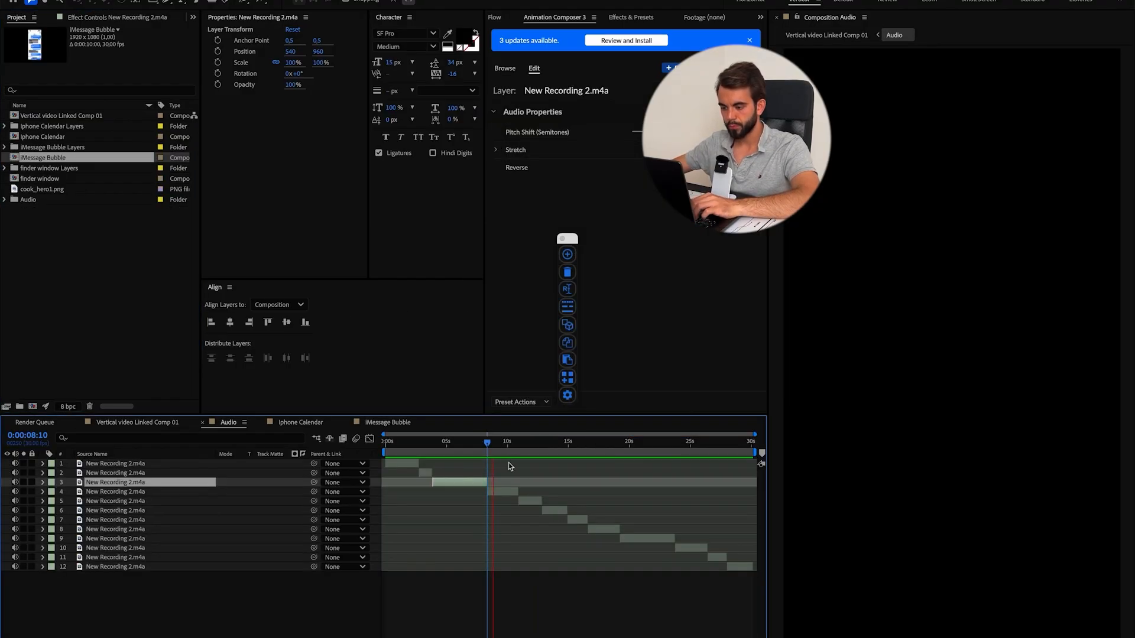
Copy the five voice clips on layers 4 to 8 of the Audio composition into the iMessage Bubble composition.
click(501, 492)
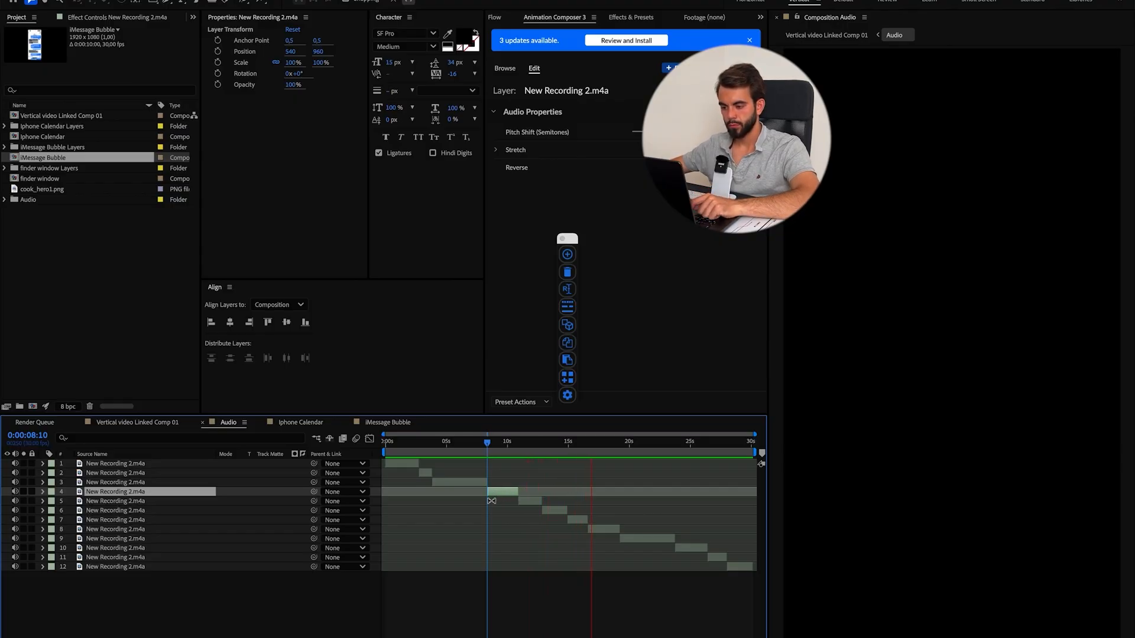
shift+click(608, 529)
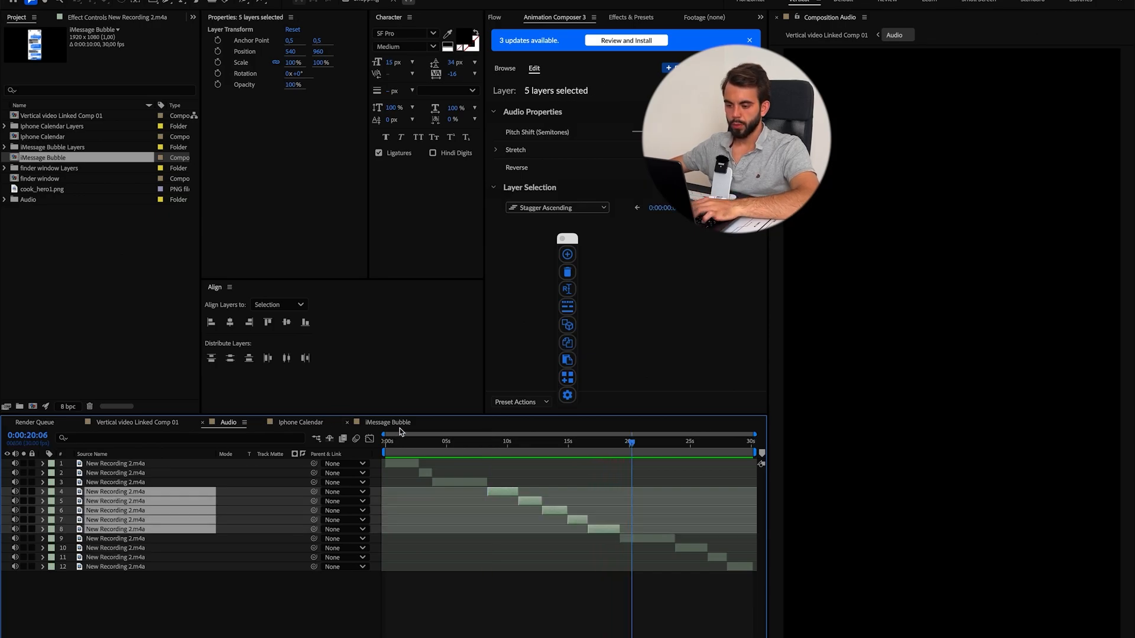
click(390, 423)
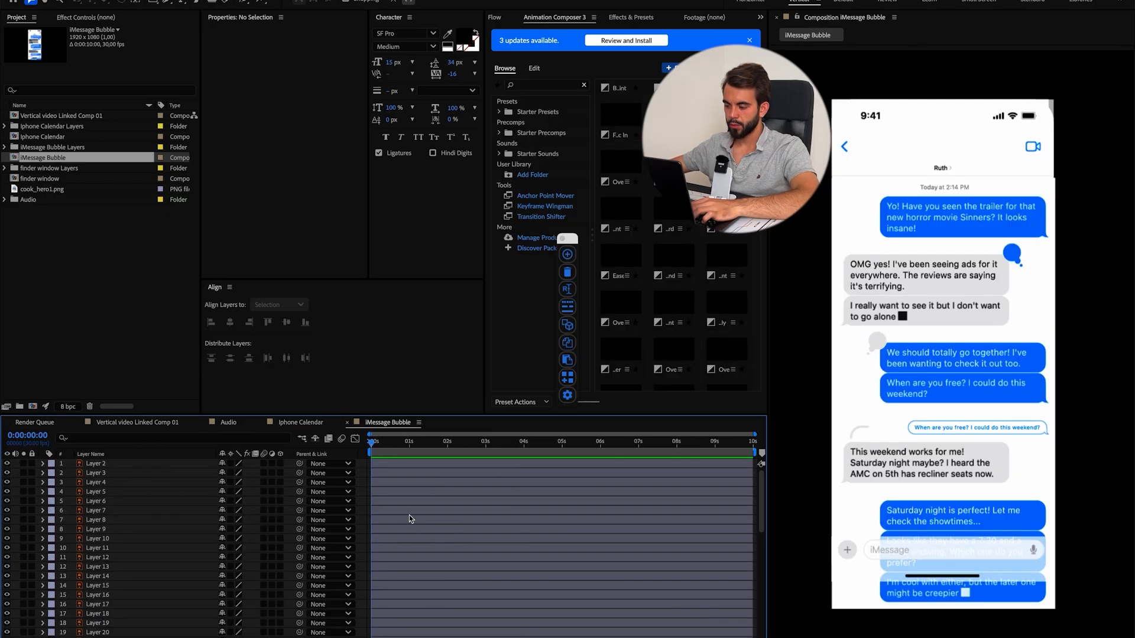
key(ctrl+v)
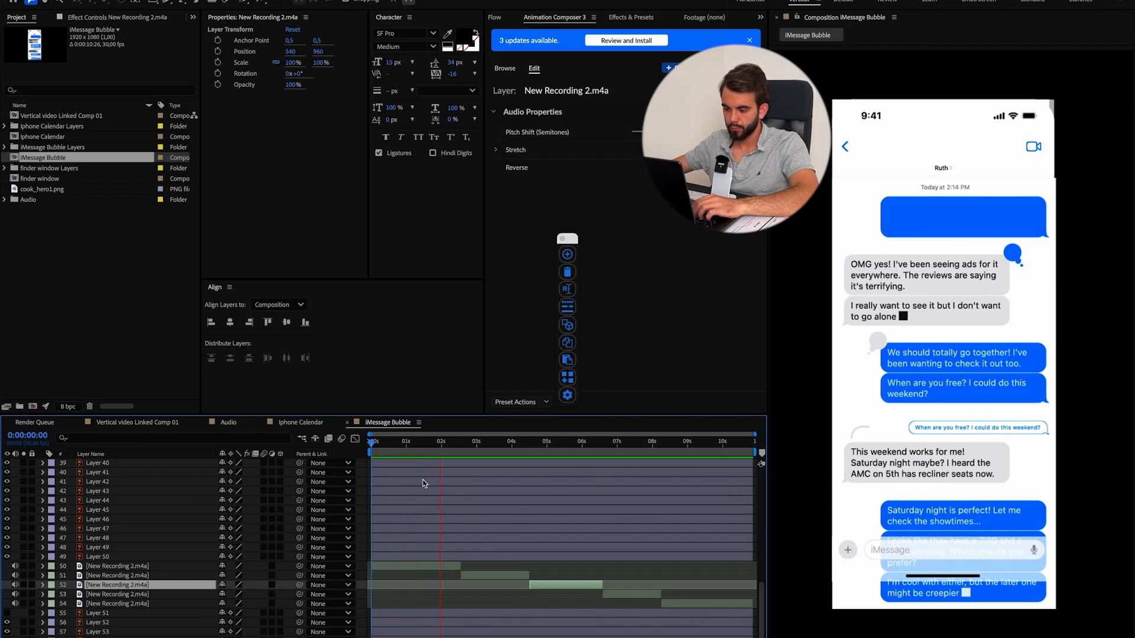
Add the text "That's... → $6.2 million a month" in the first blue bubble with a 19 px size and white fill.
click(909, 222)
text(That's... → $6.2 million a month)
key(ctrl+a)
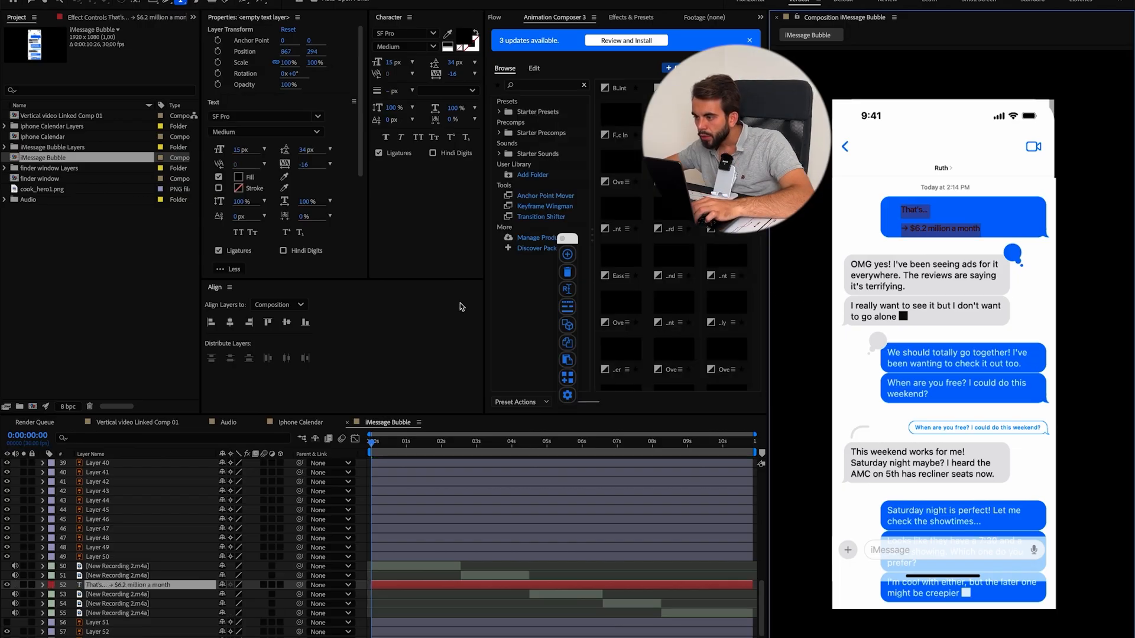
drag(245, 155, 242, 151)
click(238, 177)
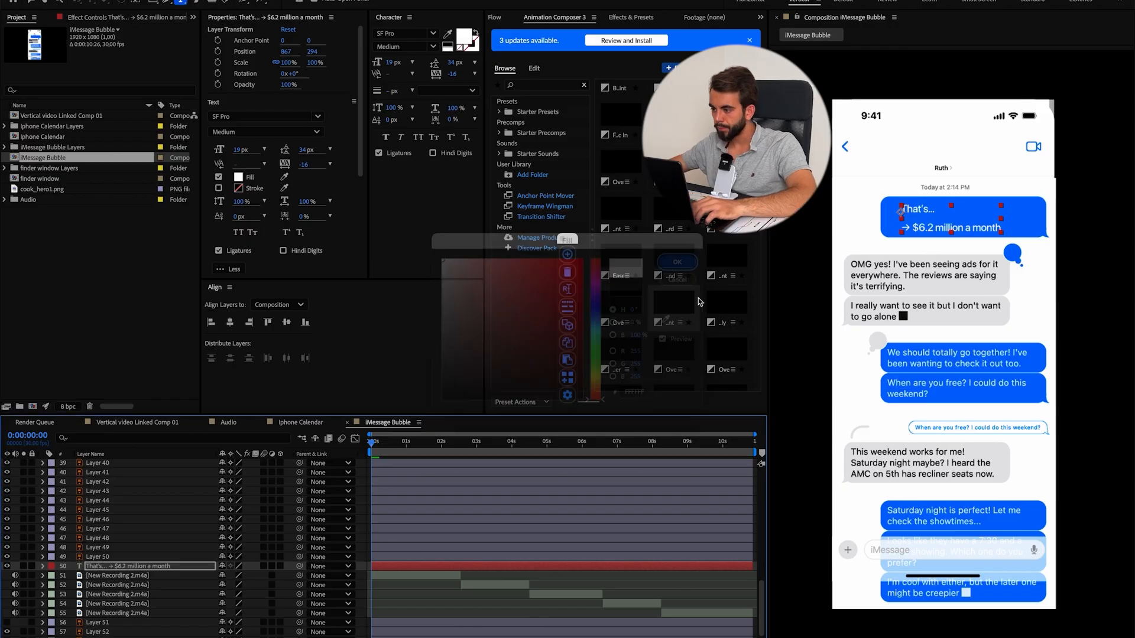
key(Return)
Set Layer 48's Position to 909.6, 303 as a guide over the first bubble and place the new text at 851, 287.
click(122, 623)
click(962, 356)
key(p)
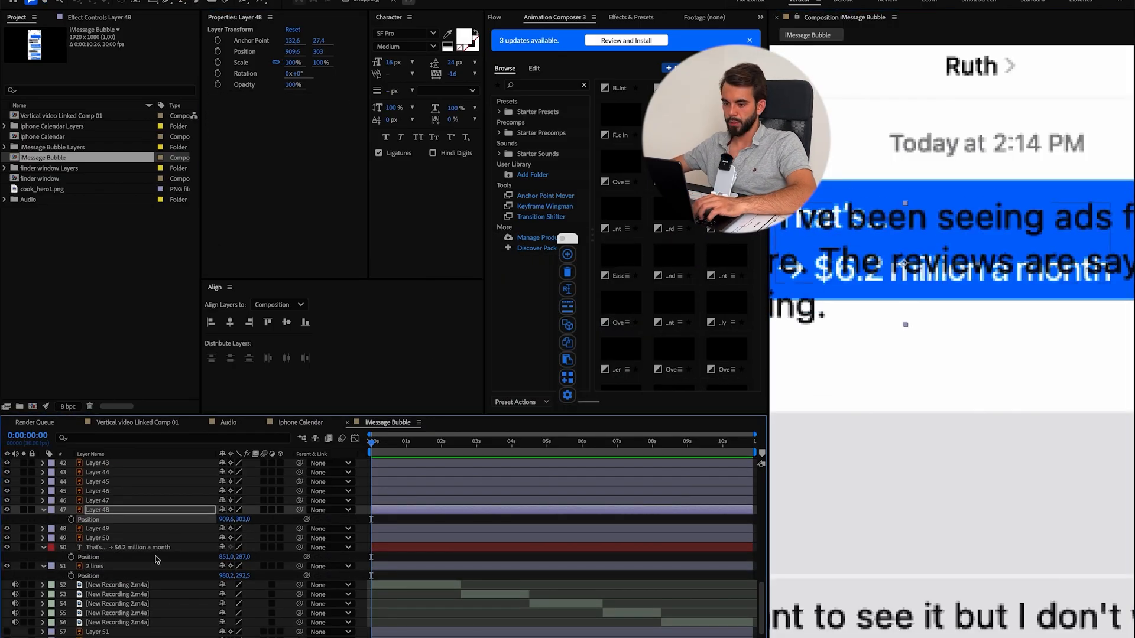
Inspect the Keyboard Shortcuts editor, close it, and check the iMessage Bubble composition at different magnifications.
key(ctrl+k)
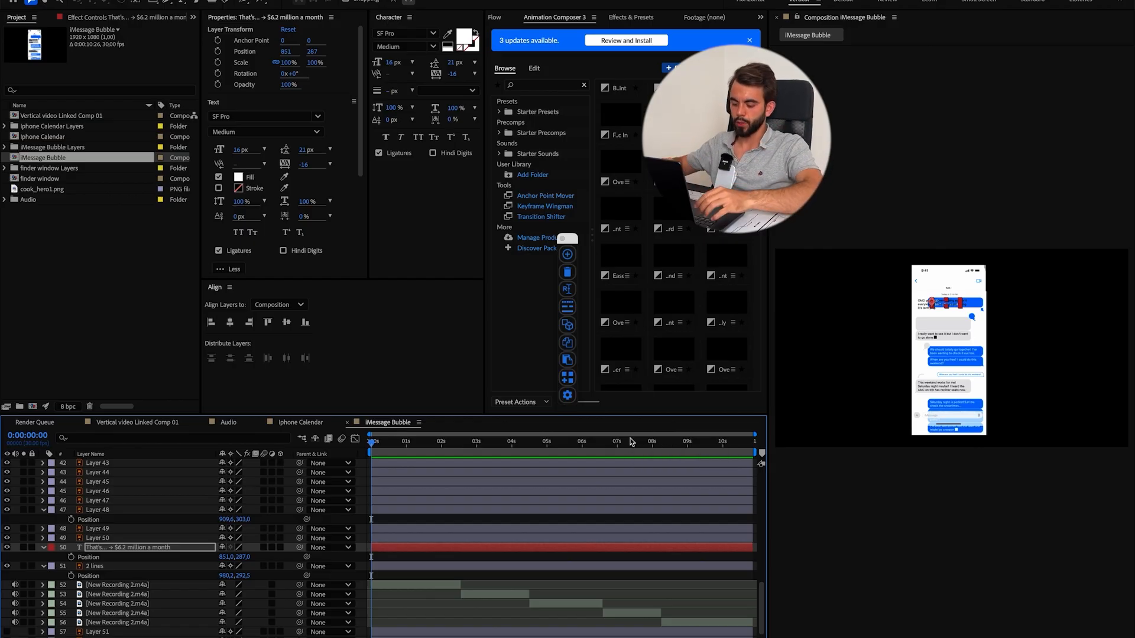
key(super+alt+apostrophe)
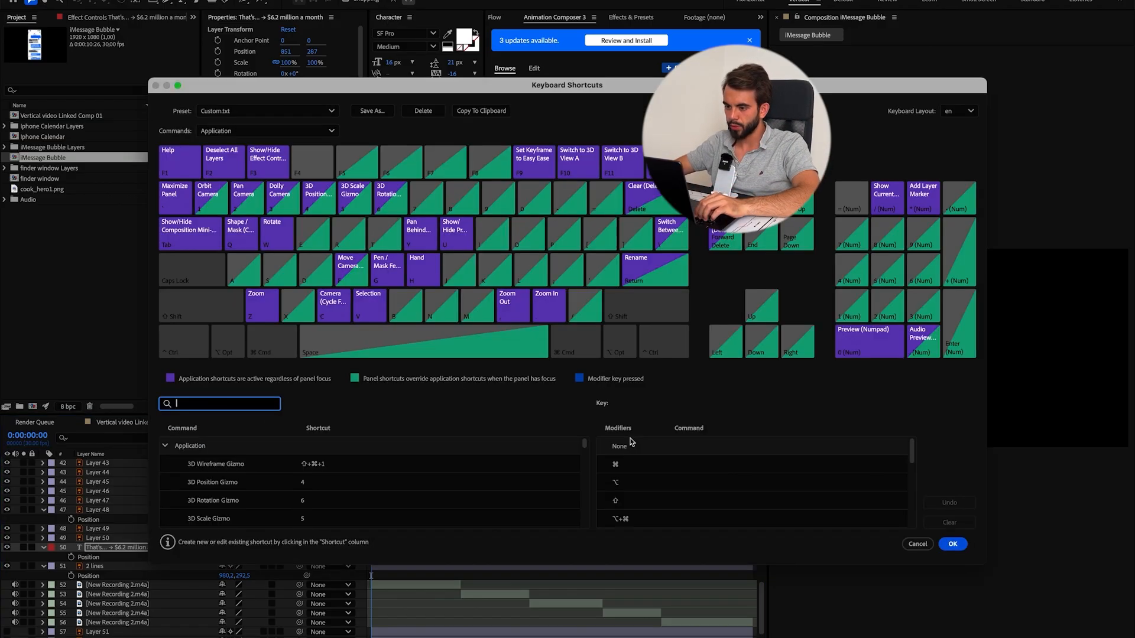
click(420, 416)
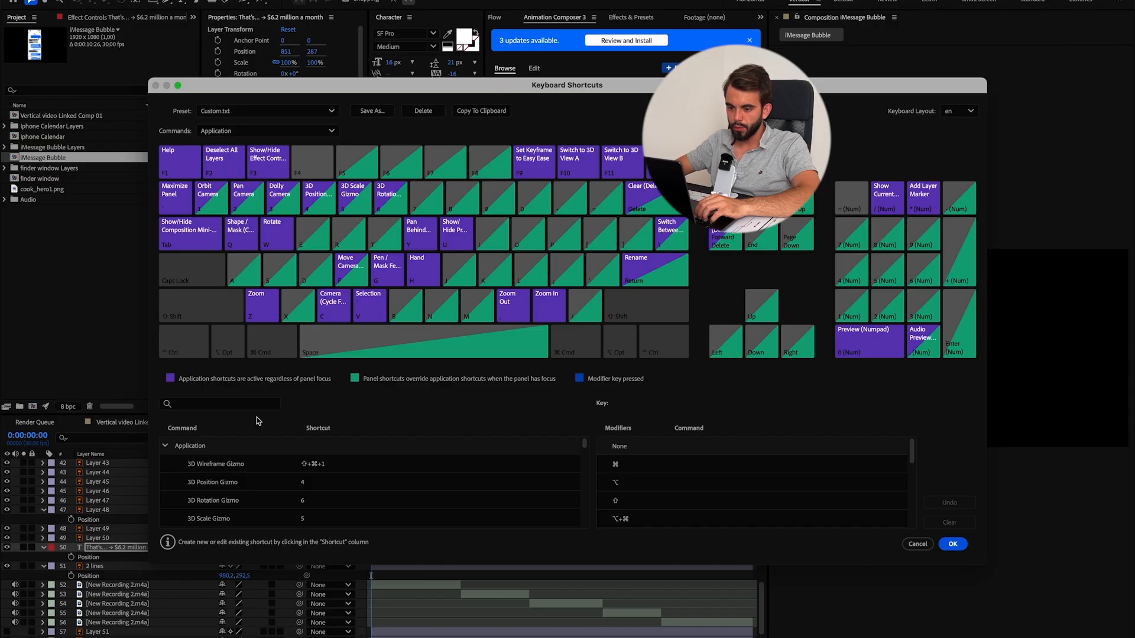
key(slash)
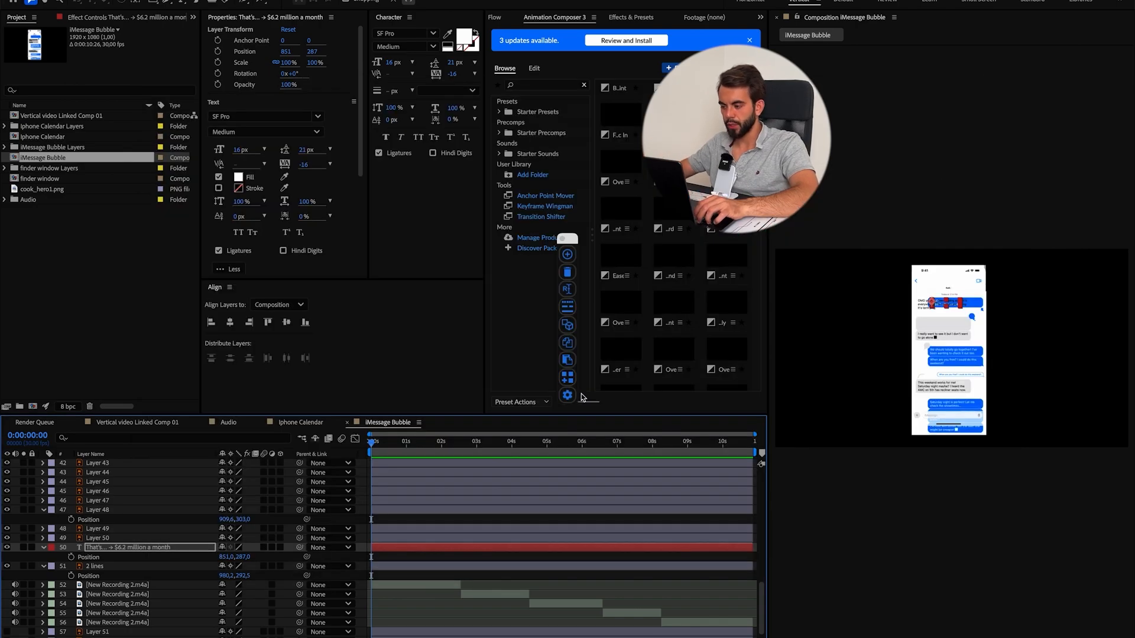
scroll(970, 295, up, 3)
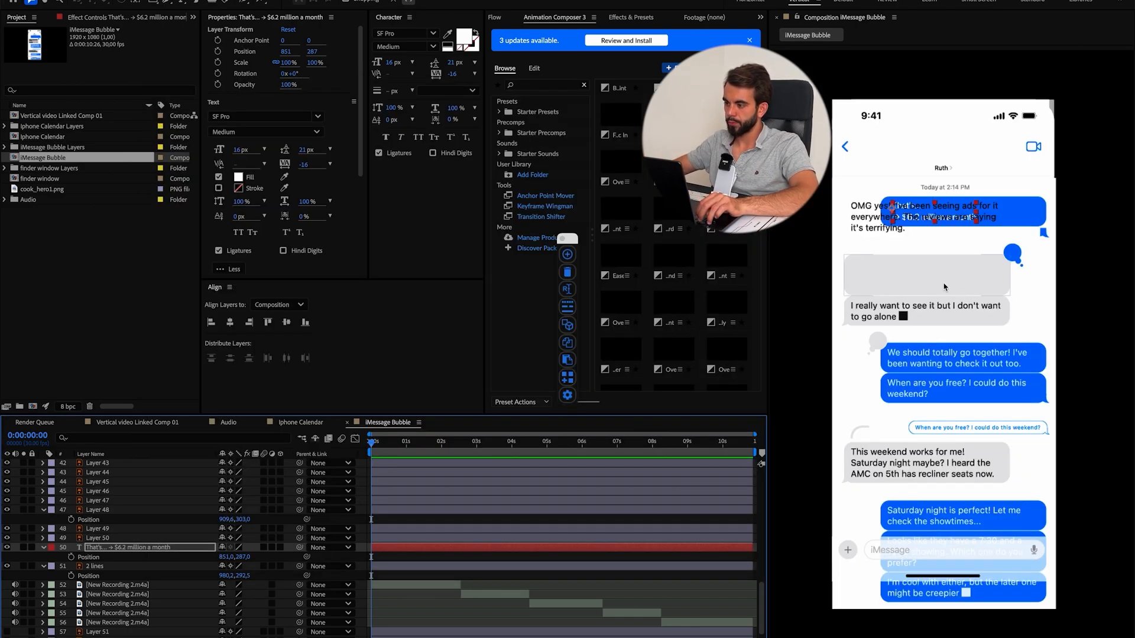
scroll(944, 288, down, 3)
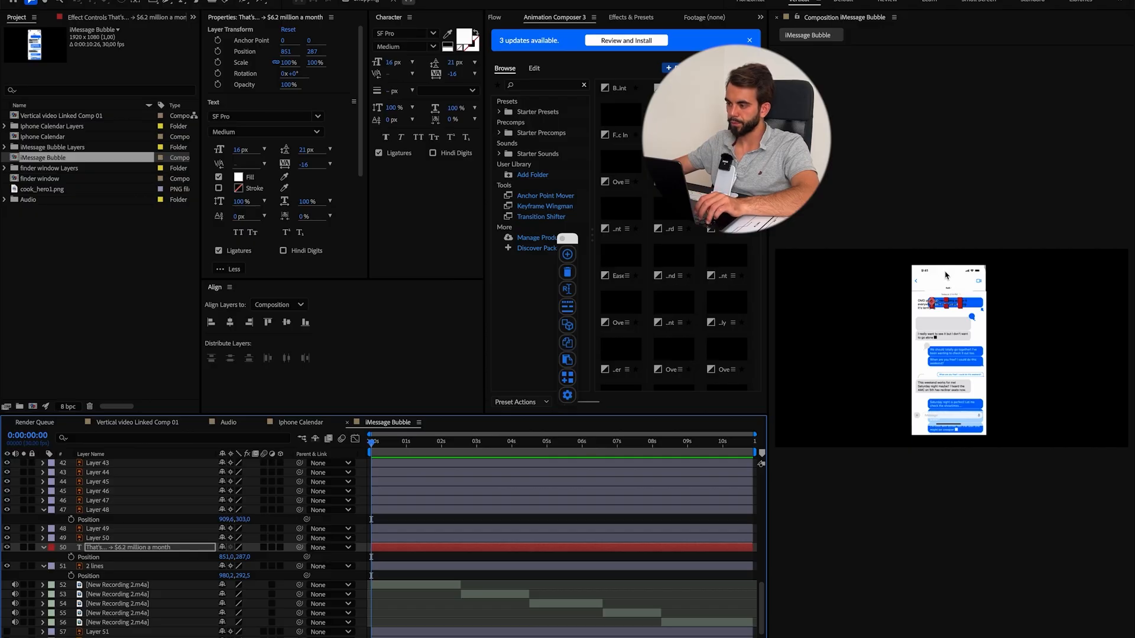
scroll(944, 271, up, 5)
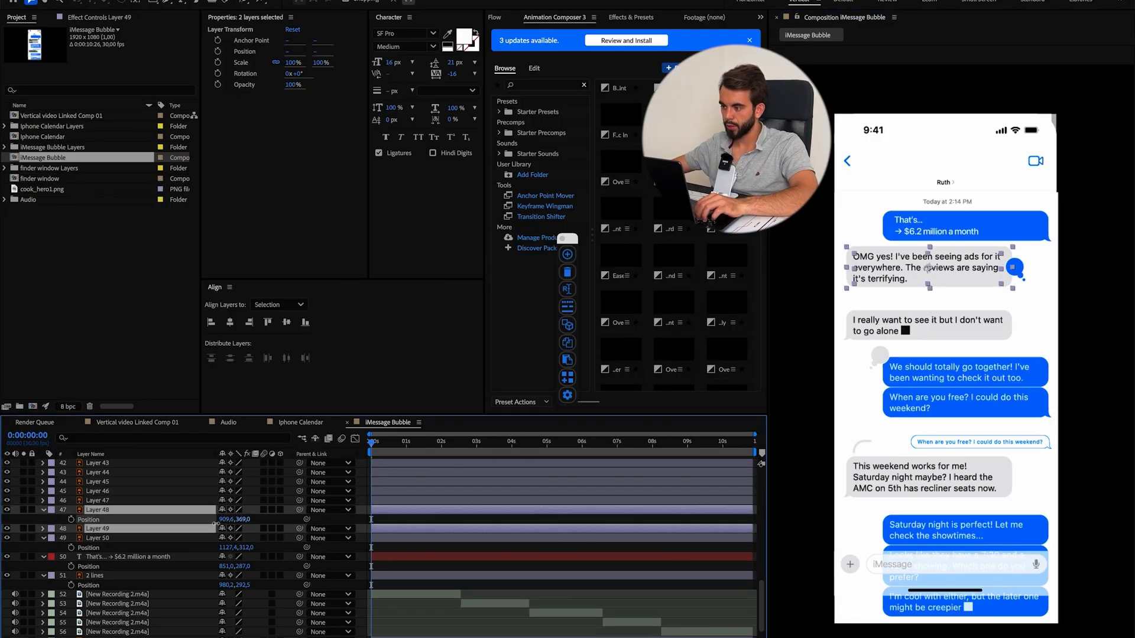
Place Layer 50, the first bubble's tail, beneath the 2 lines Outlines layer and parent it to that layer.
click(118, 462)
shift+click(172, 470)
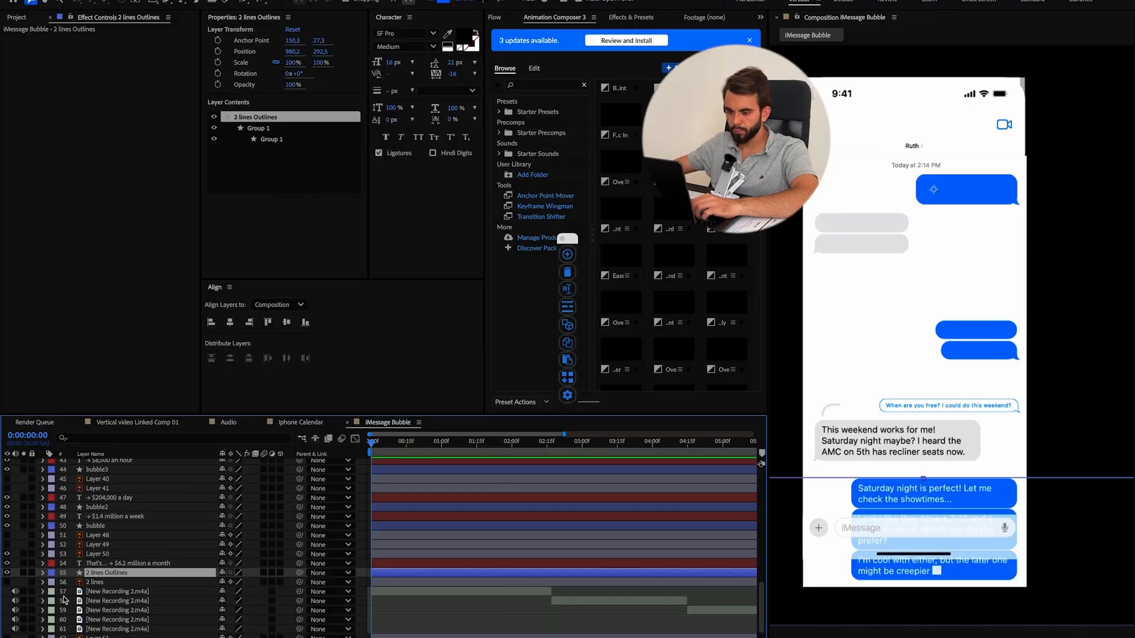
click(135, 568)
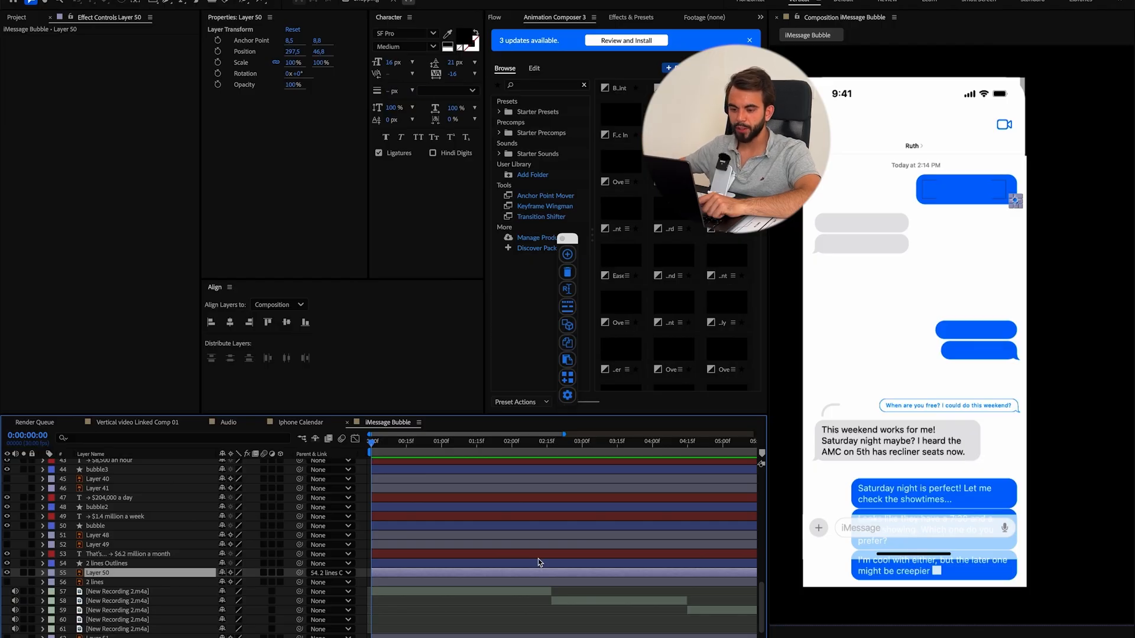
click(104, 564)
shift+click(101, 573)
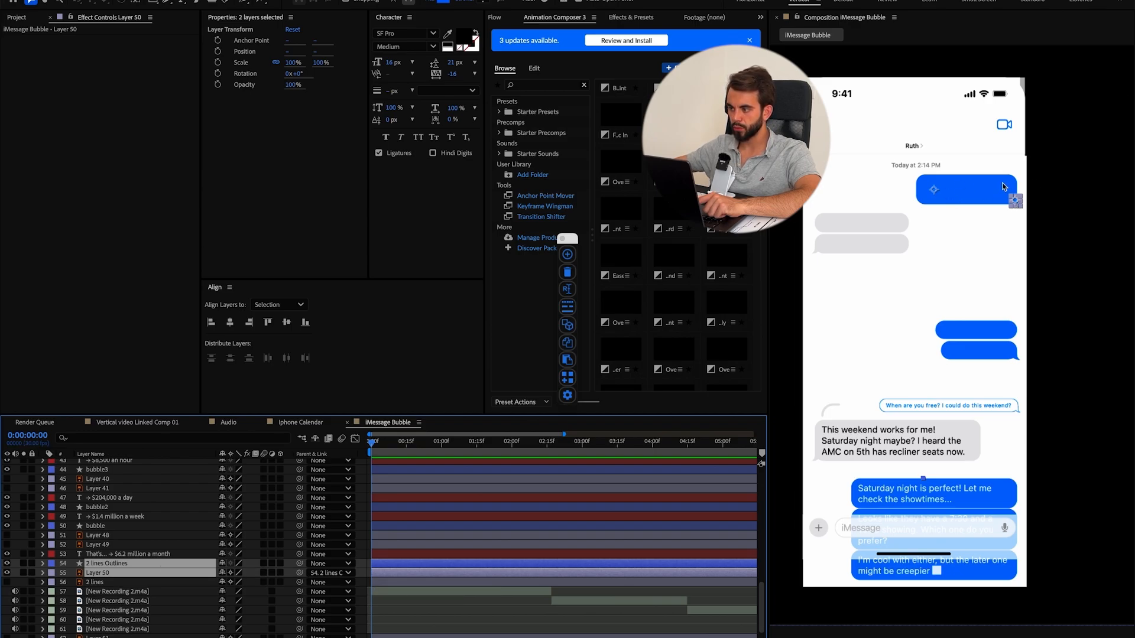
Apply the Overshoot Position & Scale [LAV] In preset to 2 lines Outlines, with Bounces at 0 and the transition ending at 0:00:00:15.
click(499, 564)
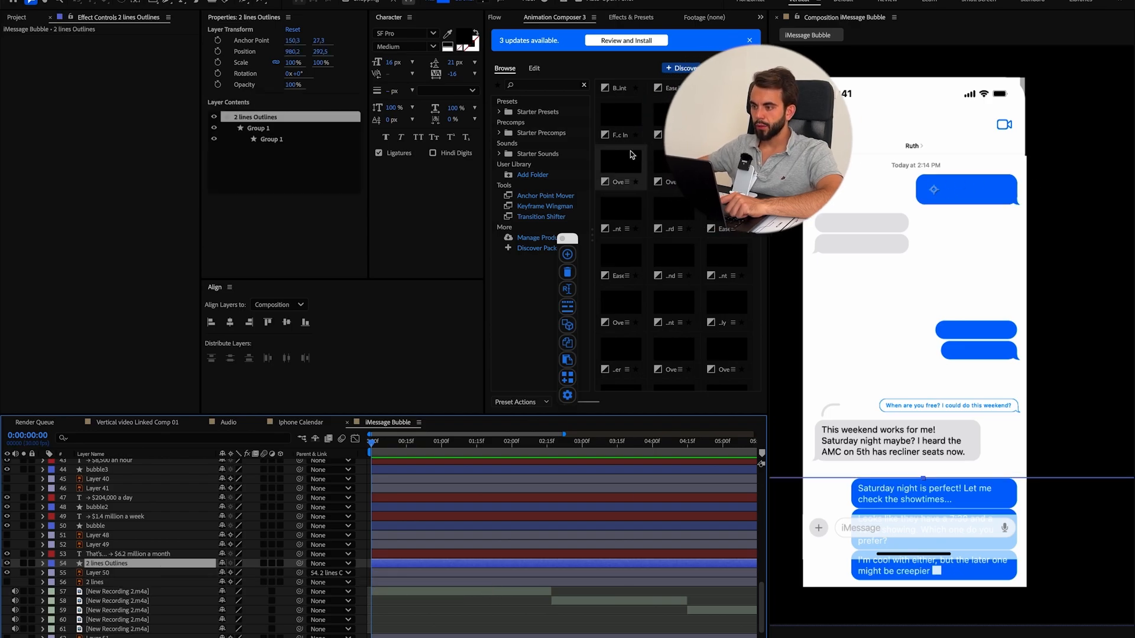
click(549, 112)
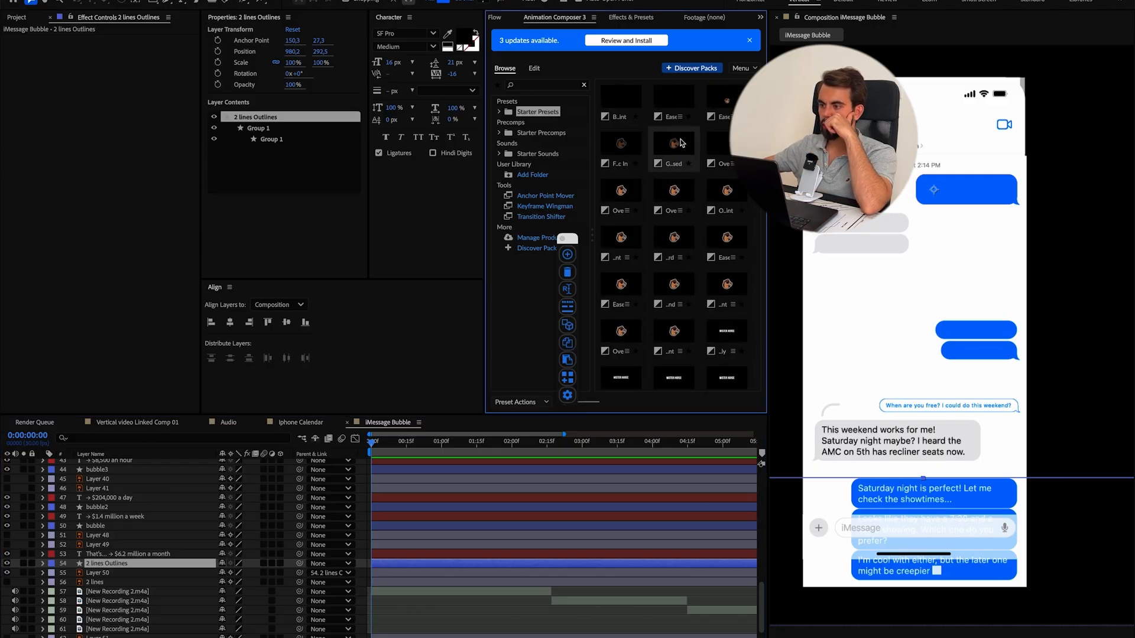
double_click(719, 133)
drag(371, 444, 407, 461)
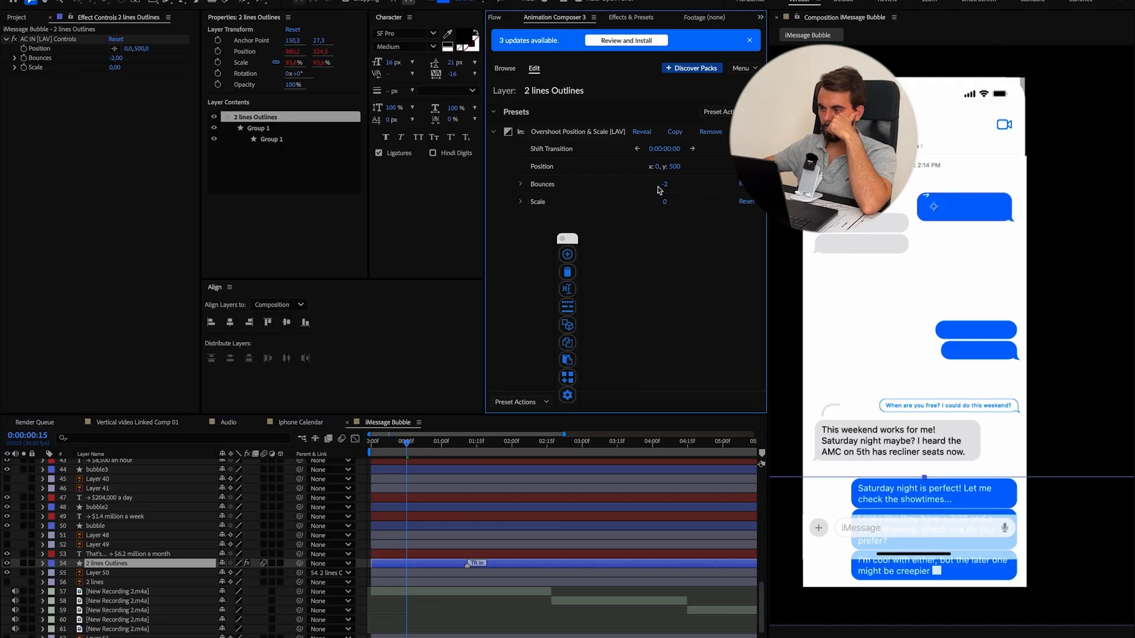
drag(666, 188, 657, 189)
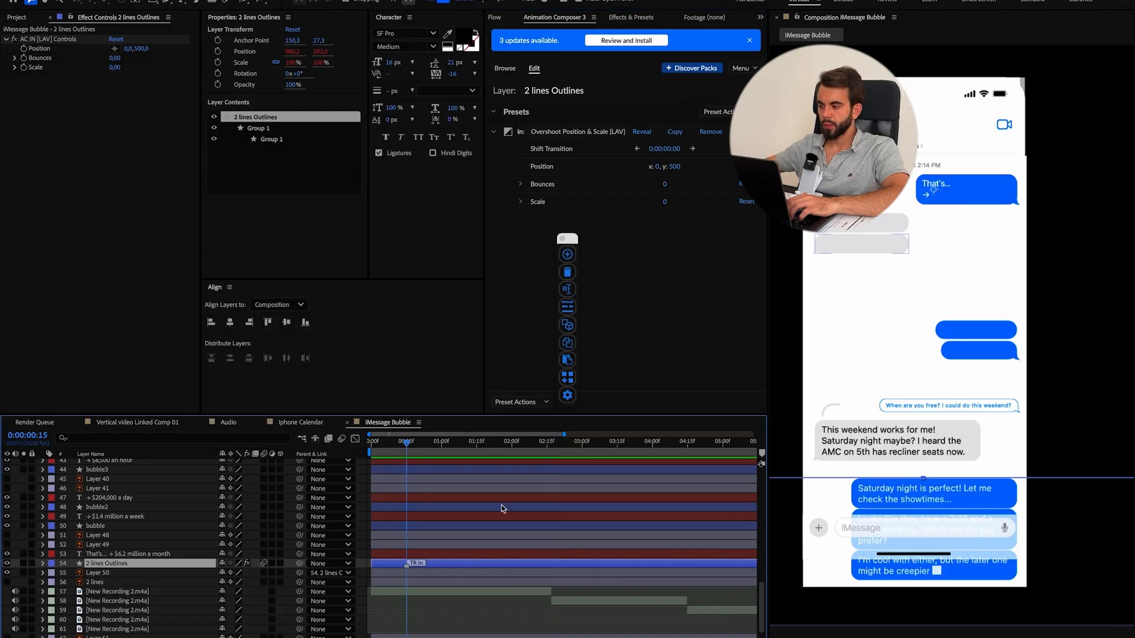
Select the five earnings text layers and reveal their Range Selector Start keyframes.
scroll(465, 525, up, 2)
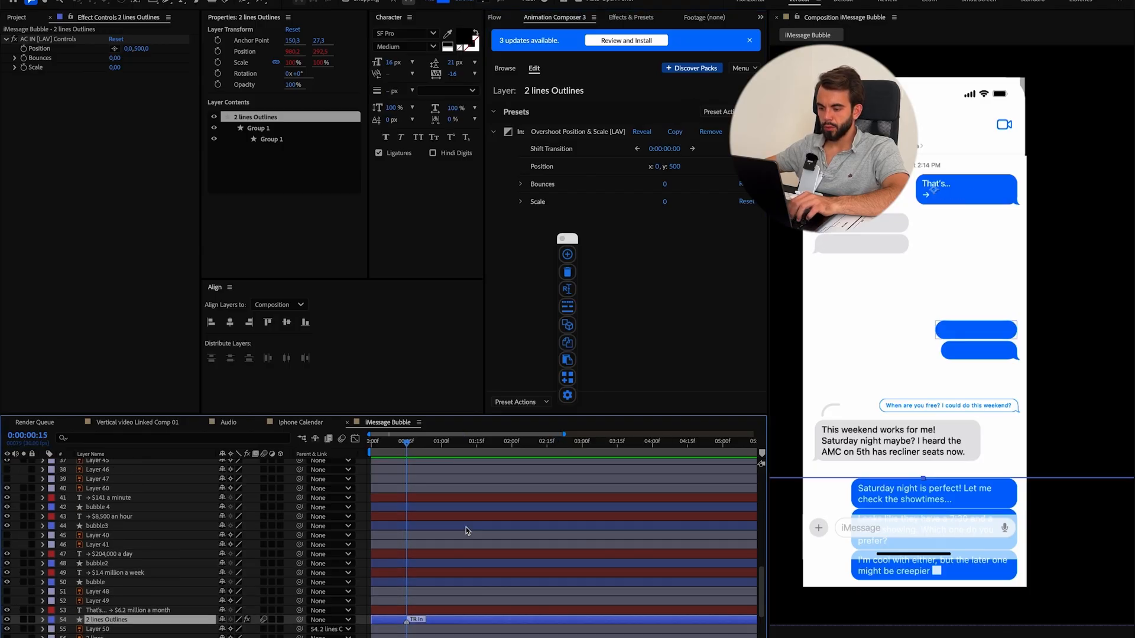
click(457, 498)
ctrl+click(458, 517)
ctrl+click(457, 553)
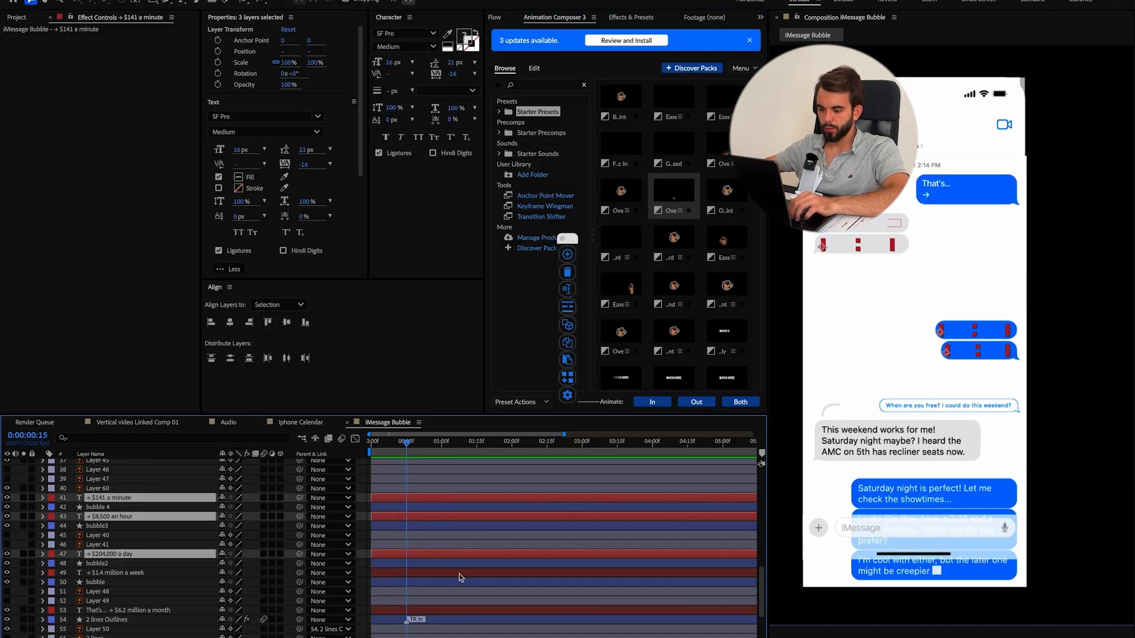
ctrl+click(457, 573)
ctrl+click(460, 611)
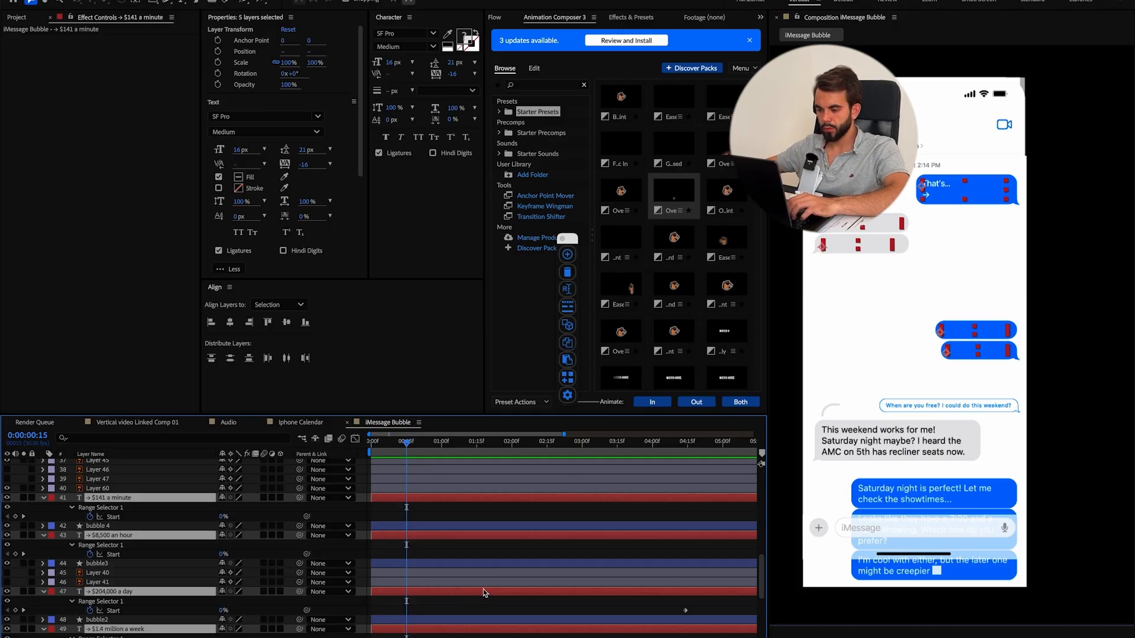
Paste the copied transition preset onto the bubble2 layer at 0:00:04:14, where the "$204,000 a day" text starts animating in.
key(u)
click(493, 619)
key(minus)
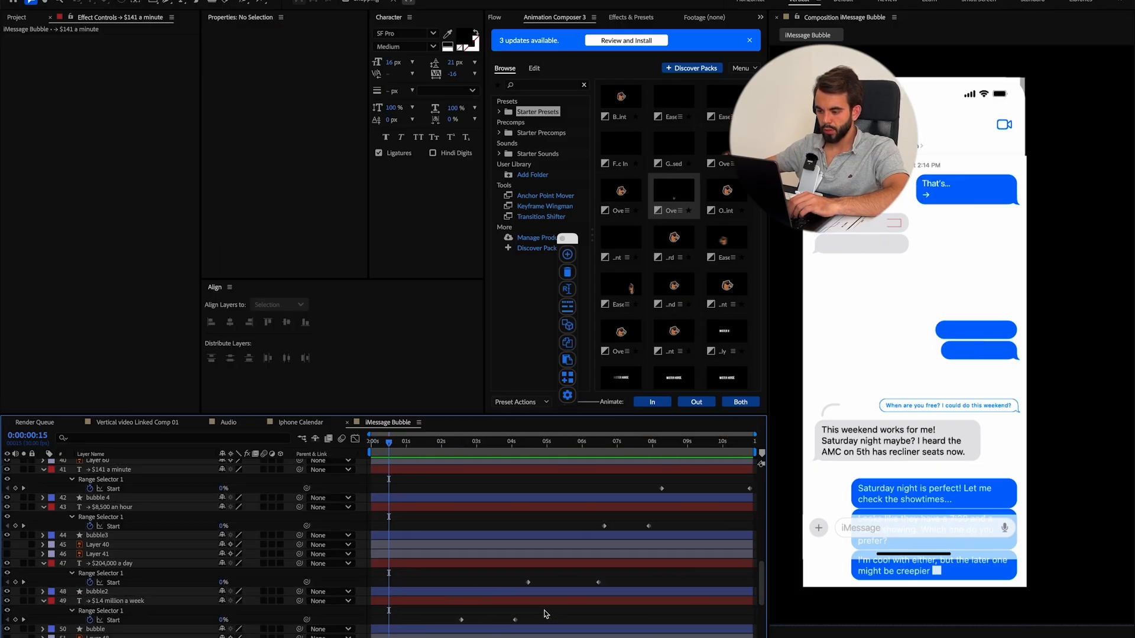
drag(513, 445, 528, 453)
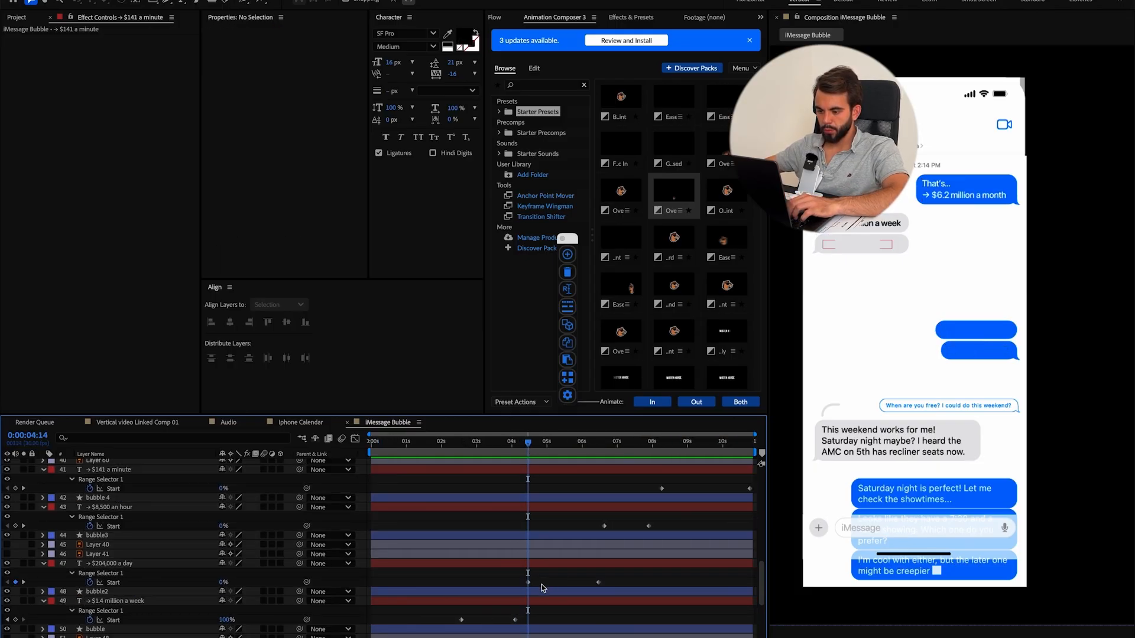
click(541, 592)
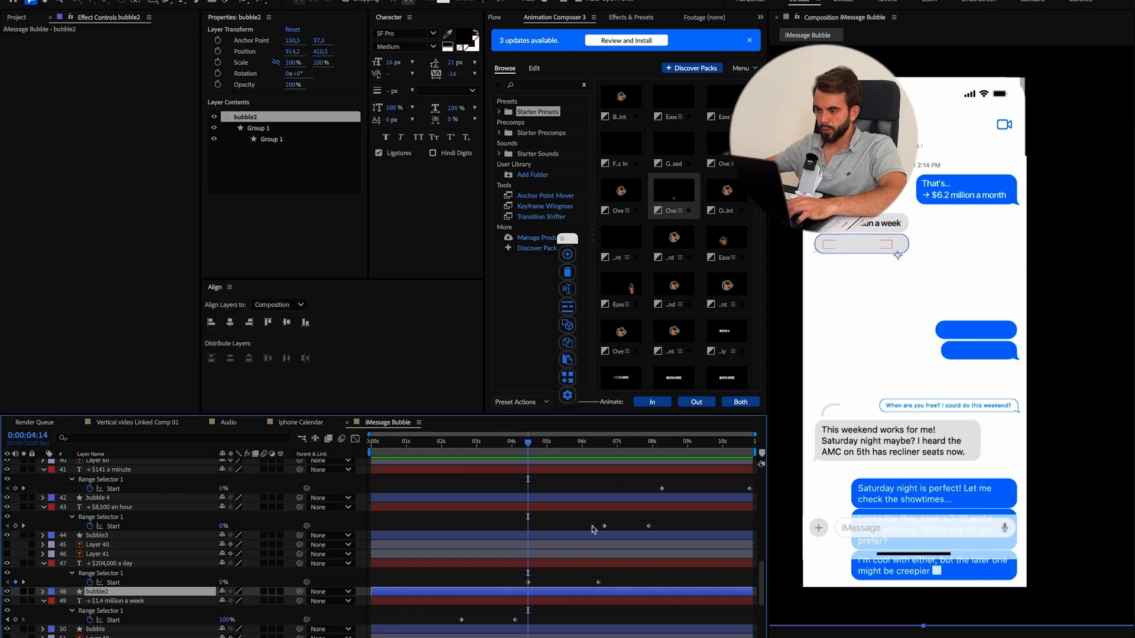
click(515, 401)
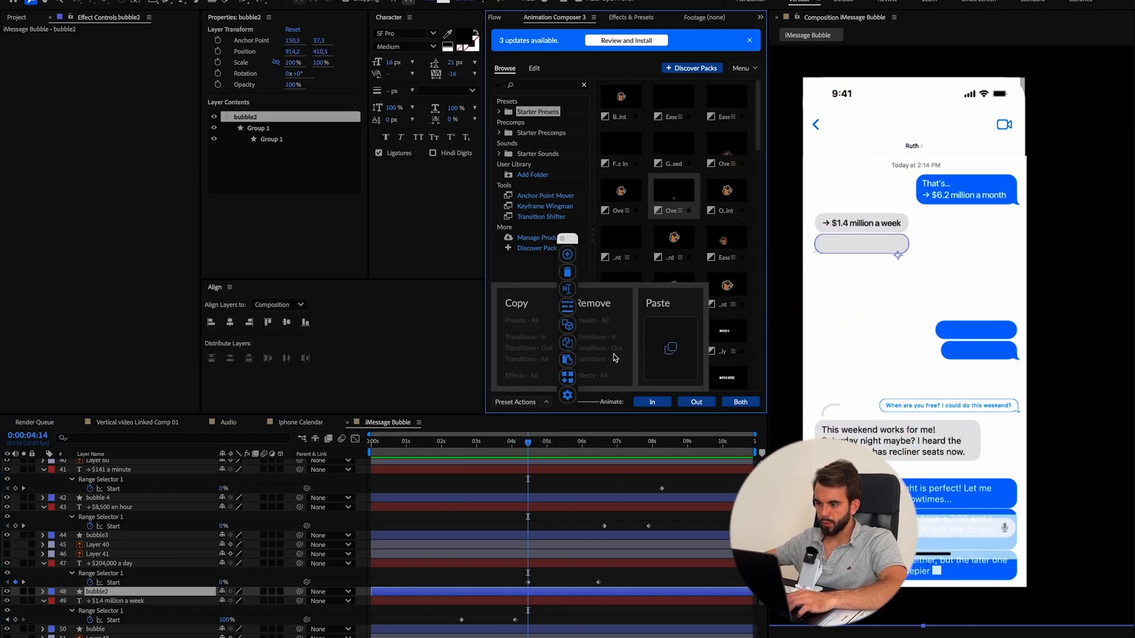
click(671, 332)
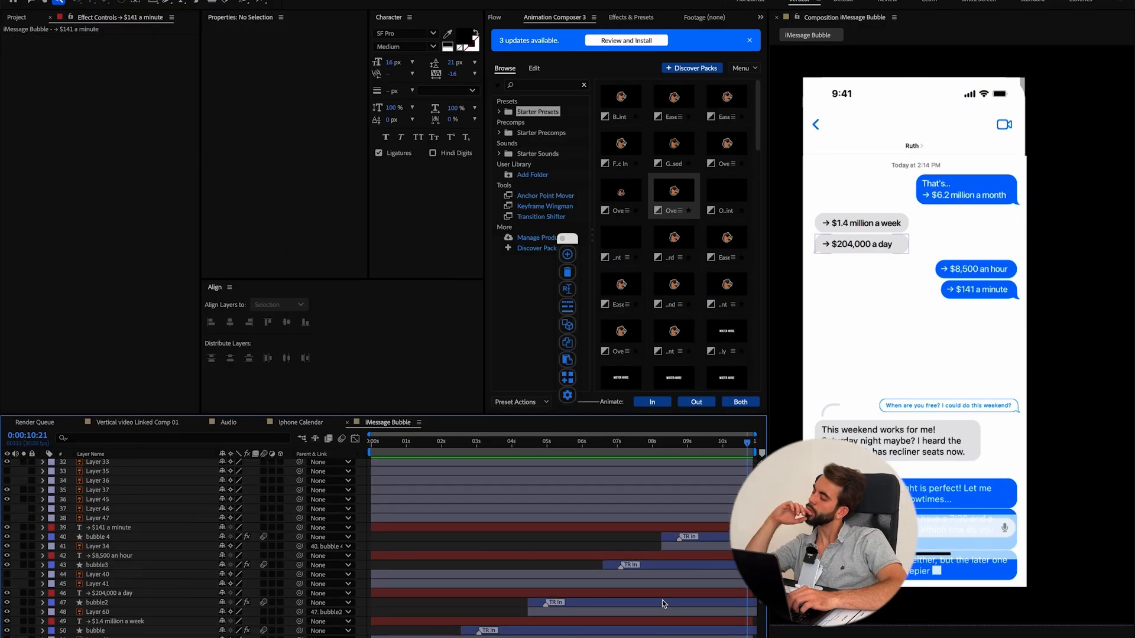
Shift the message bubble layers and their attached tail layers slightly earlier in the timeline and play the animation from the start.
scroll(664, 603, down, 3)
click(588, 546)
shift+click(587, 555)
click(697, 481)
shift+click(697, 490)
click(664, 444)
key(XF86AudioRaiseVolume)
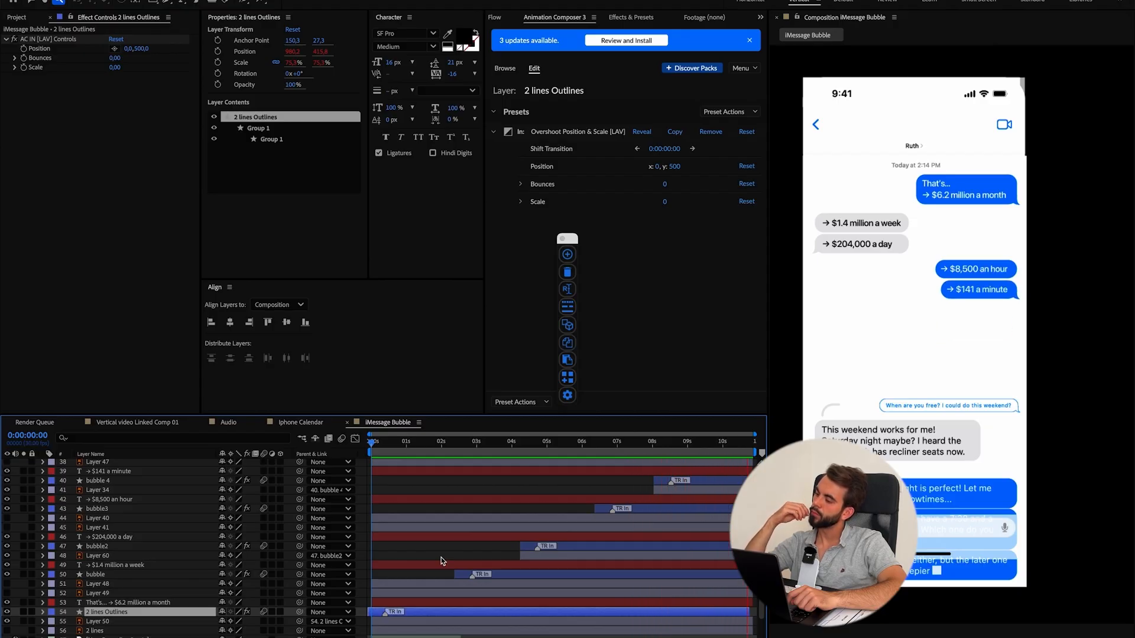
scroll(504, 559, up, 5)
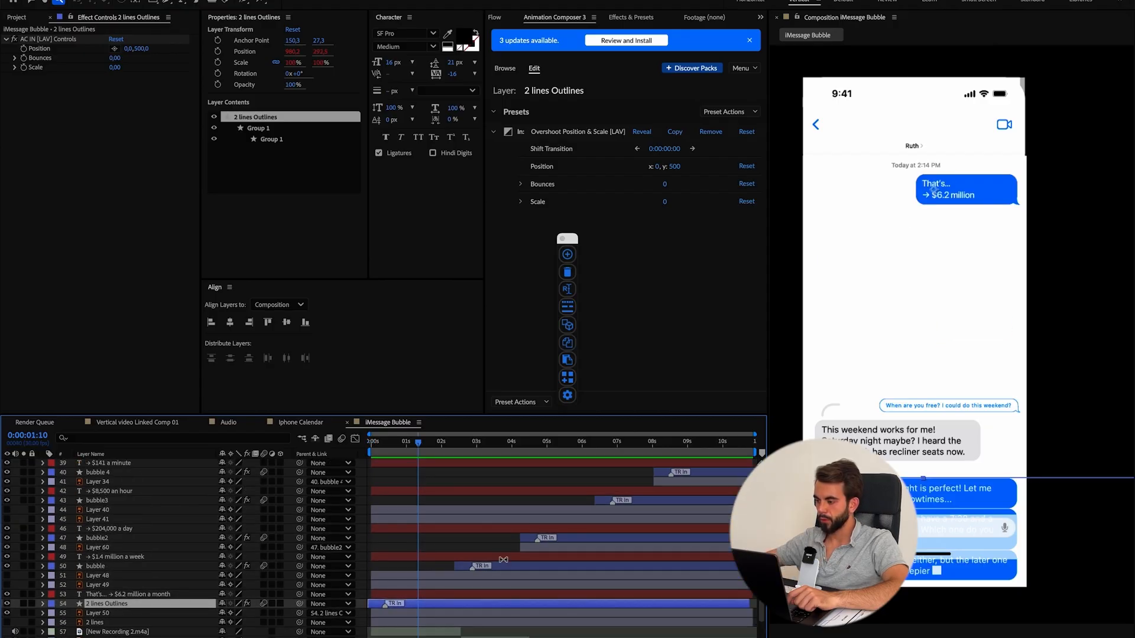
scroll(504, 559, down, 4)
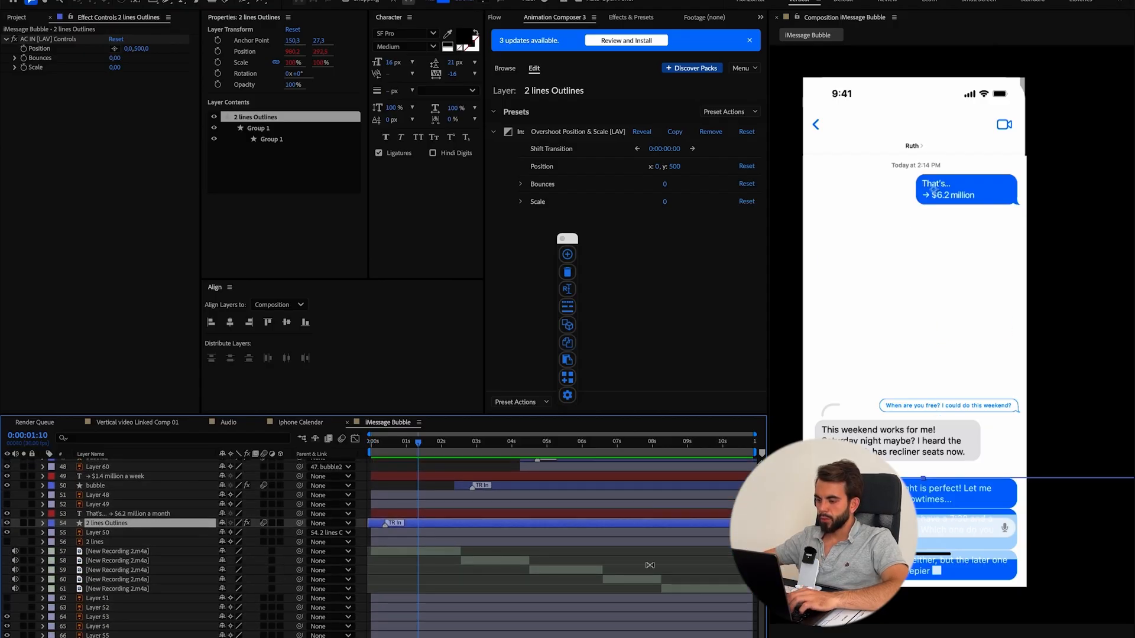
click(625, 562)
click(665, 589)
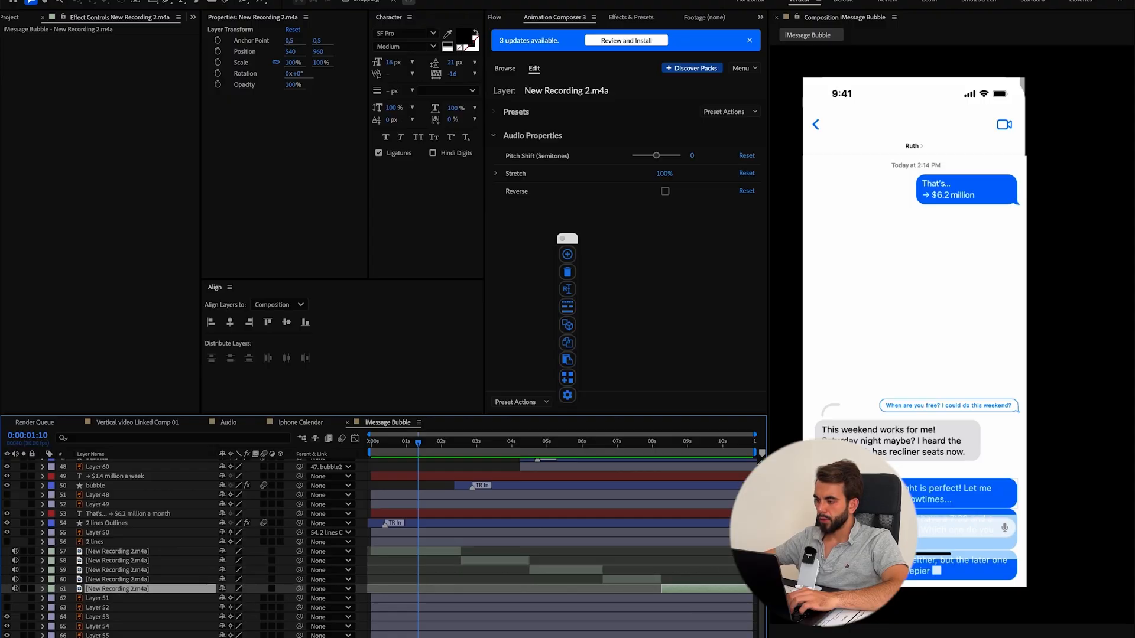
Hide the leftover template messages in the lower part of the chat, including Layer 31, Layer 32 and Layer 26.
click(927, 412)
scroll(440, 569, up, 5)
click(6, 571)
key(ctrl+Down)
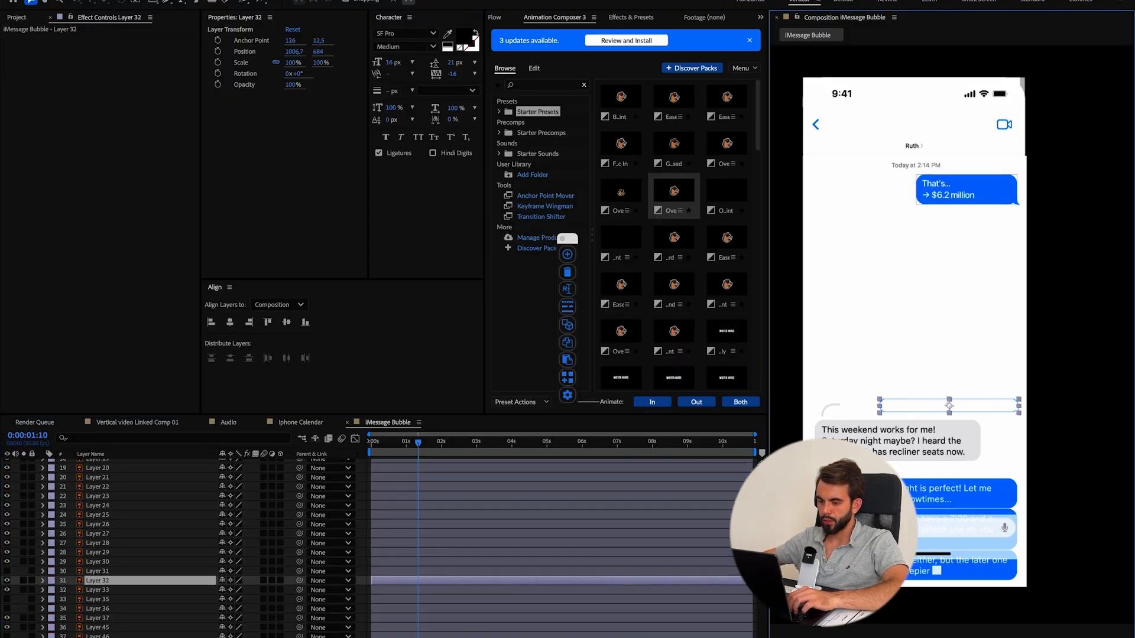
click(8, 580)
click(894, 428)
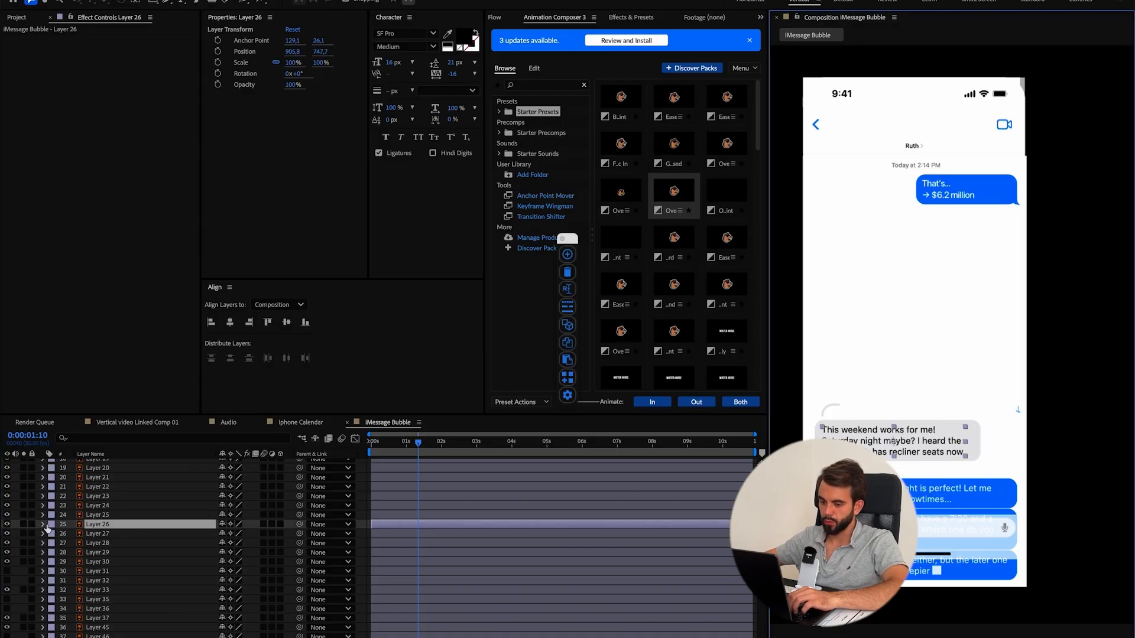
click(7, 524)
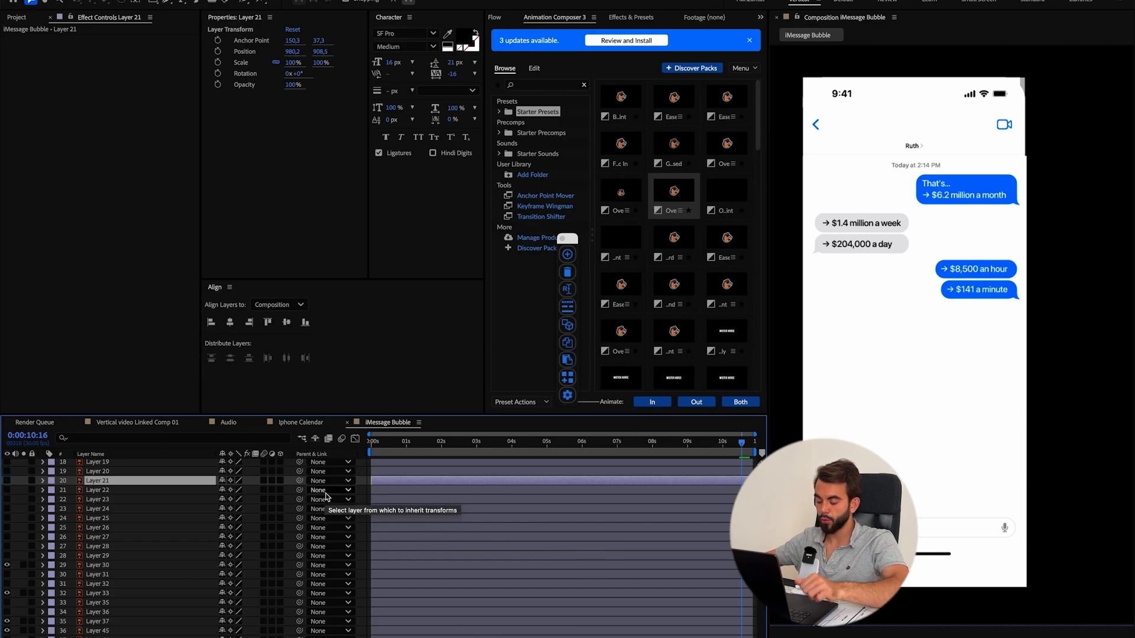
Return to Vertical video Linked Comp 01 and check the script and scene checklist in the Vertical VIdeo note.
click(127, 427)
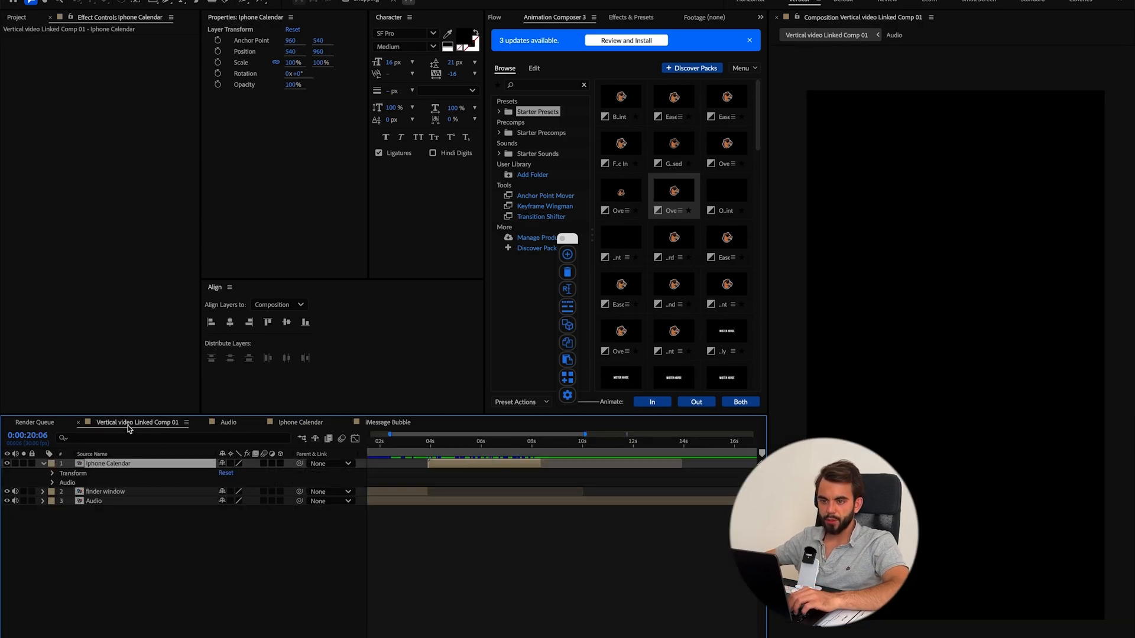
click(14, 18)
drag(42, 156, 534, 453)
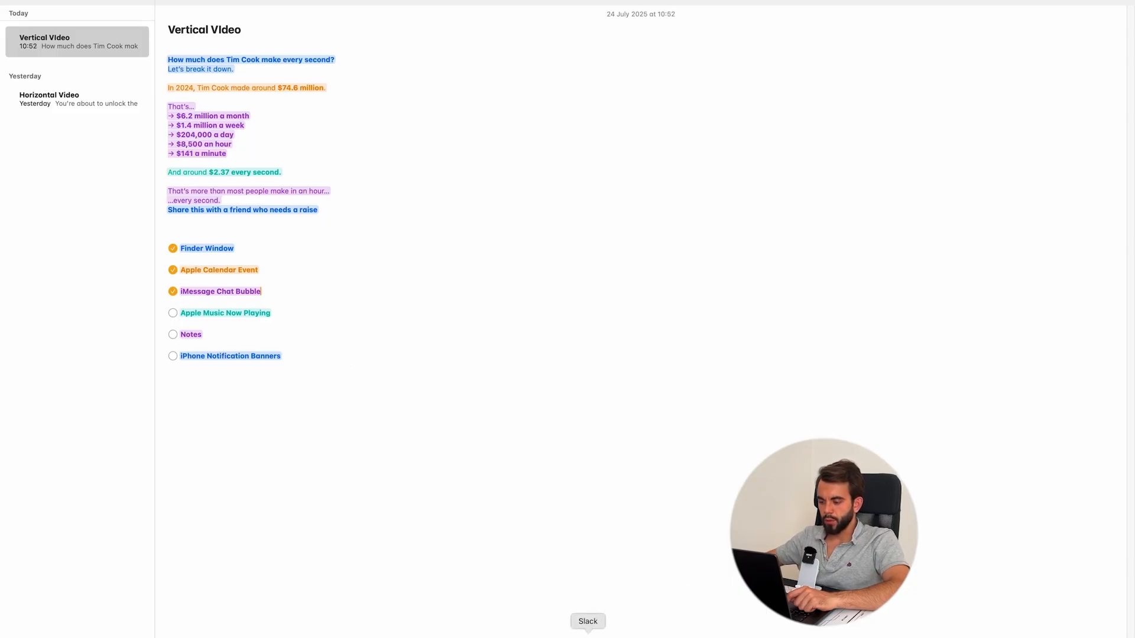
Preview Music.ai from the Ui Designs folder in Finder.
click(531, 632)
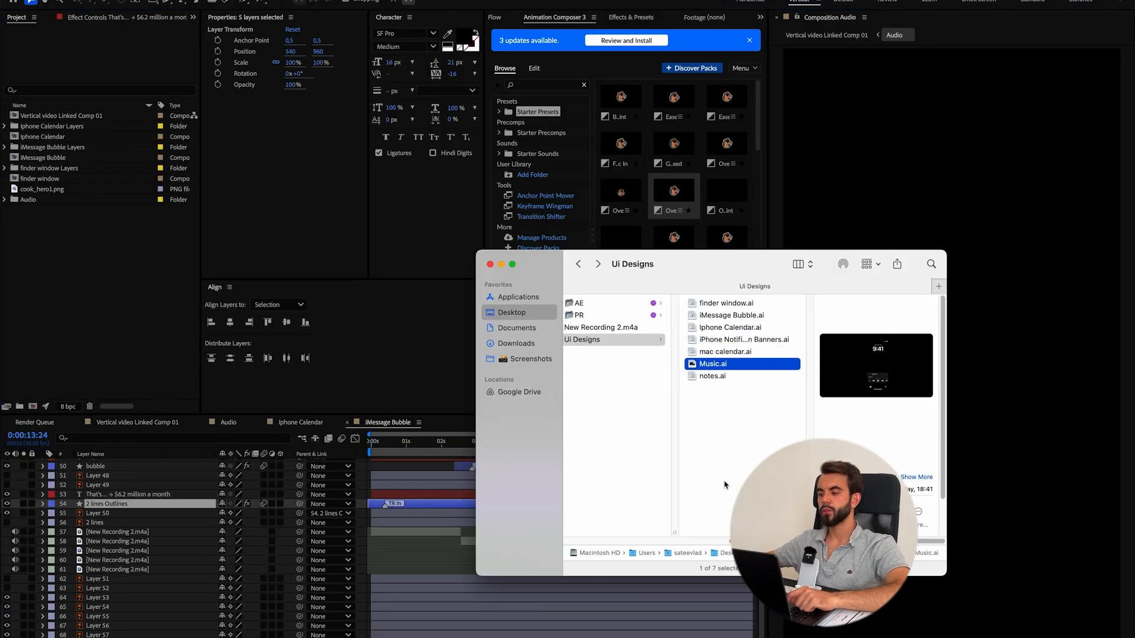
key(space)
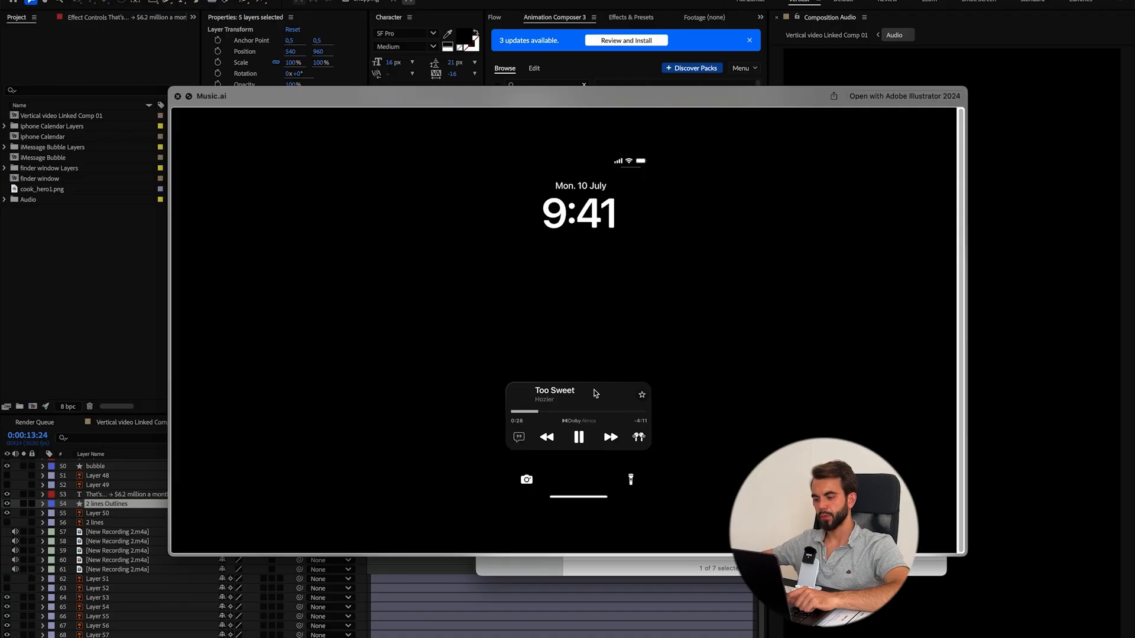
key(space)
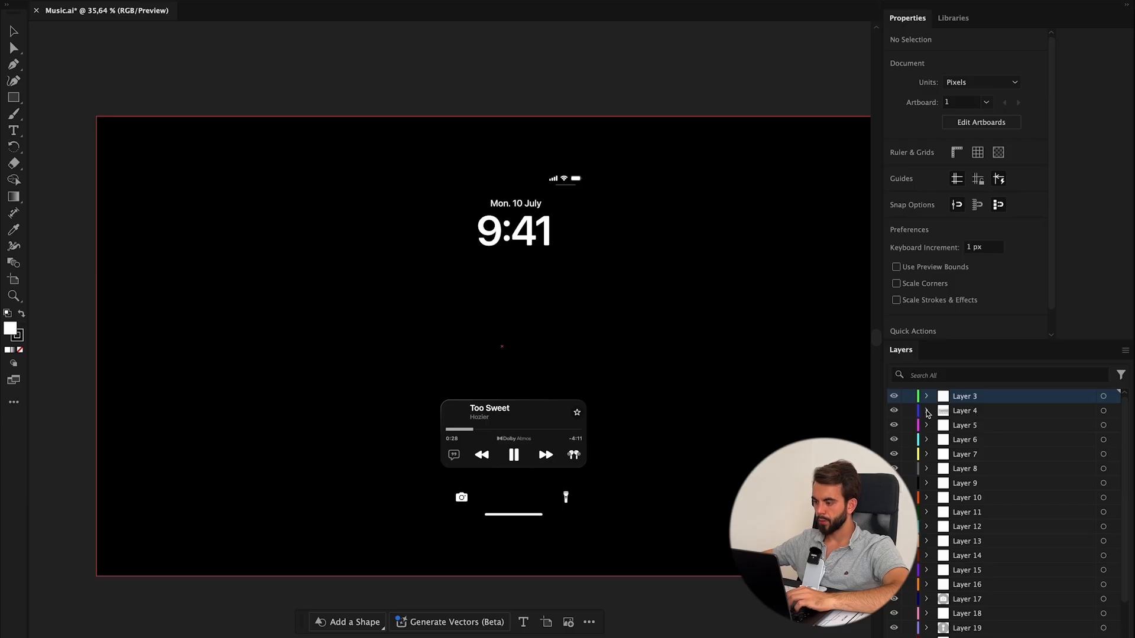
In Illustrator, move all objects inside Layer 4's group out of the group so they sit directly under Layer 4.
click(927, 411)
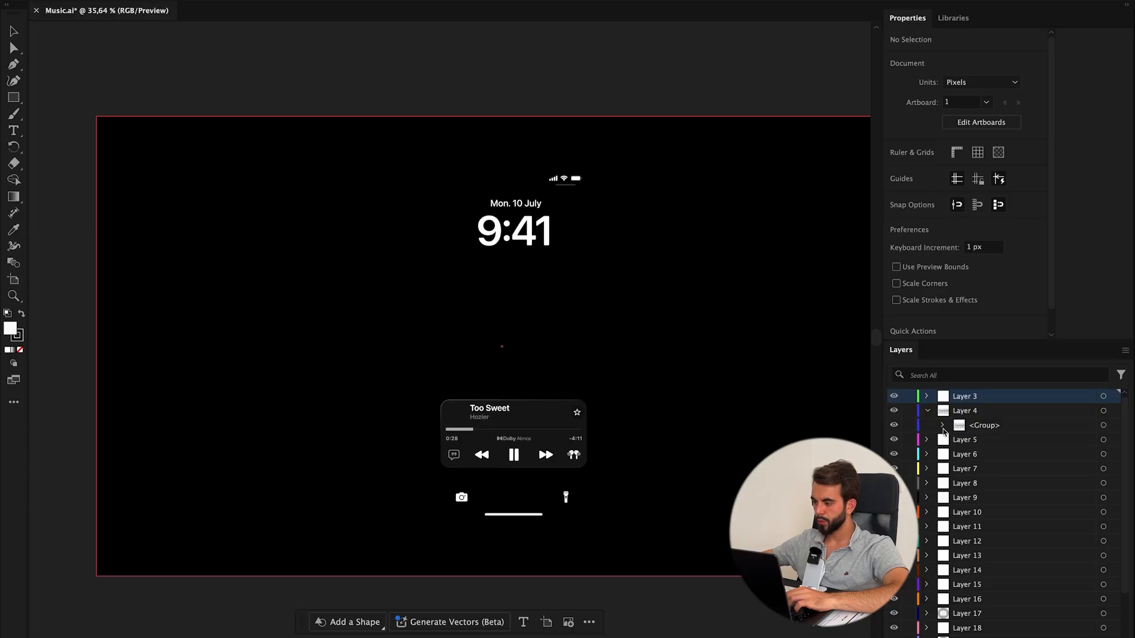
click(943, 426)
scroll(1024, 471, down, 10)
shift+click(1006, 504)
scroll(1006, 505, up, 10)
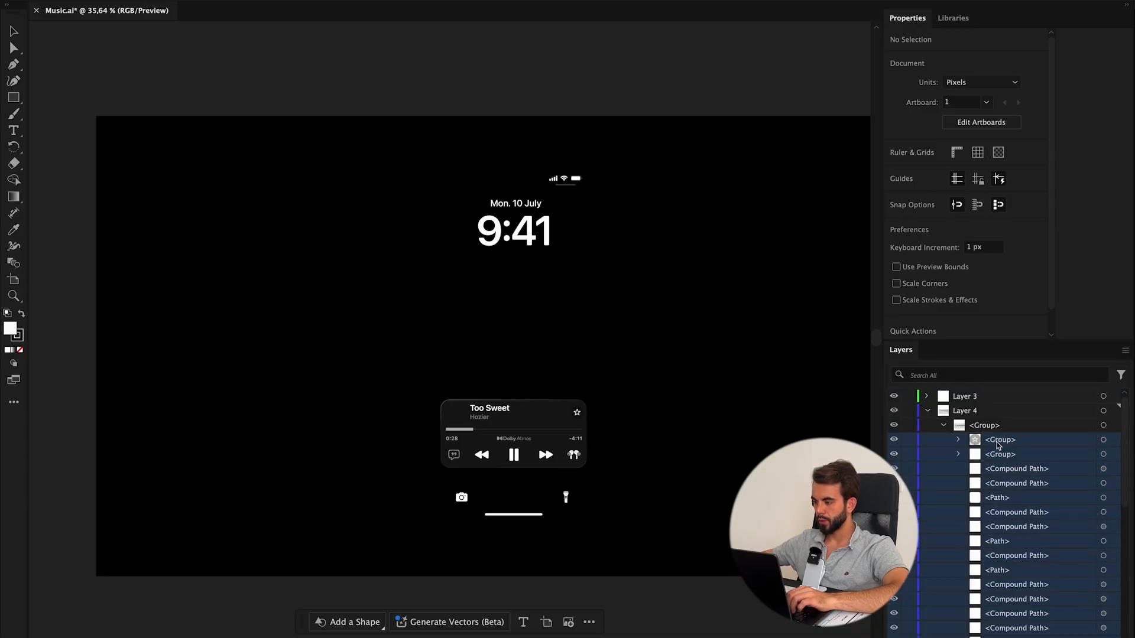
drag(993, 443, 969, 412)
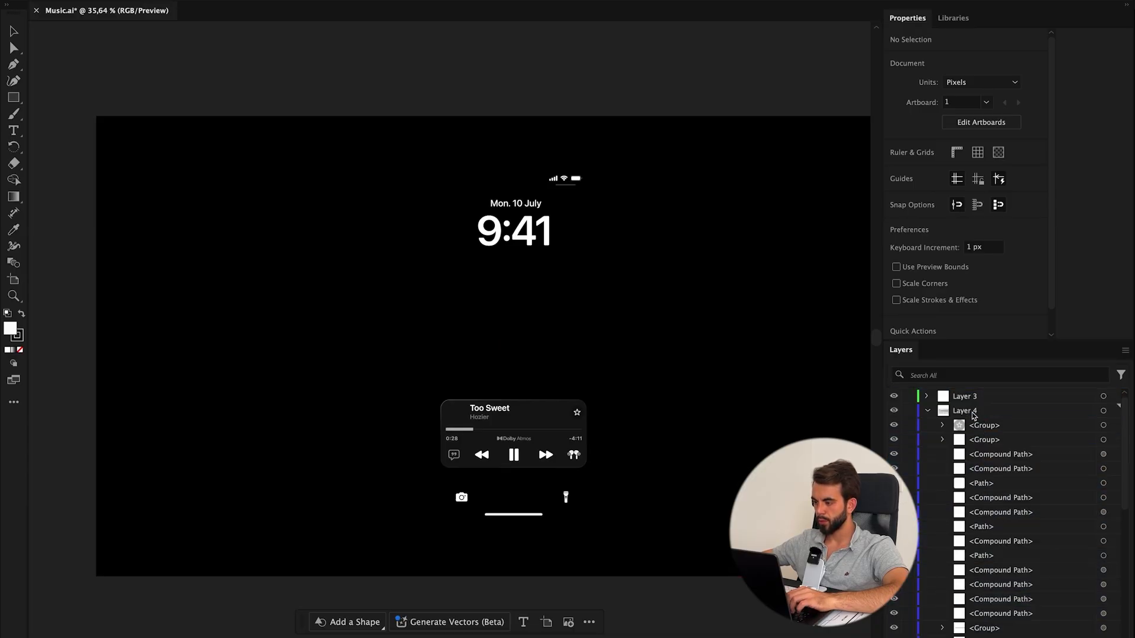
Release Layer 4's objects to layers in sequence and move the new sublayers through Layer 40 out to the top level.
click(1124, 350)
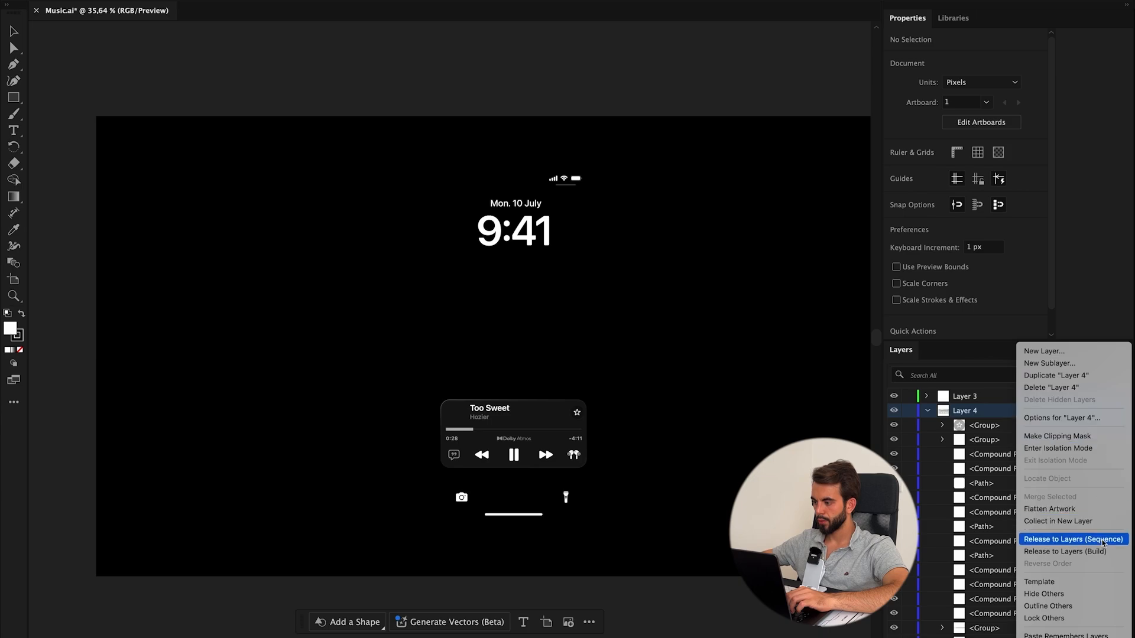
click(1073, 539)
click(996, 428)
scroll(995, 461, down, 5)
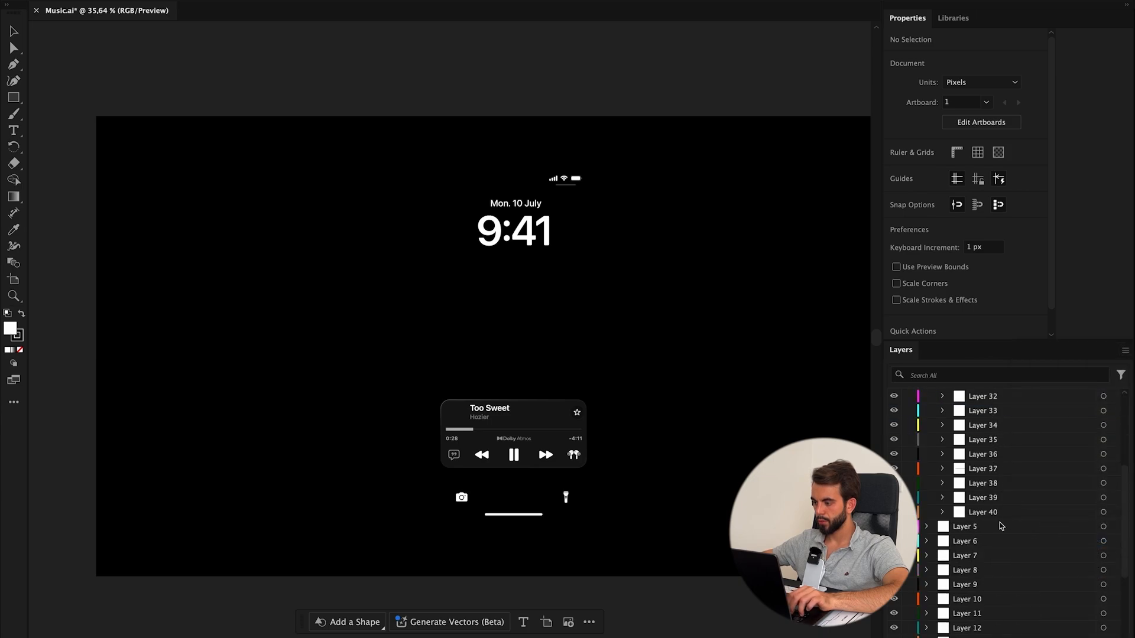
shift+click(999, 516)
scroll(1000, 521, up, 5)
drag(982, 432, 970, 399)
Save Music.ai with its separated layers and import it into the After Effects project as a composition.
click(486, 414)
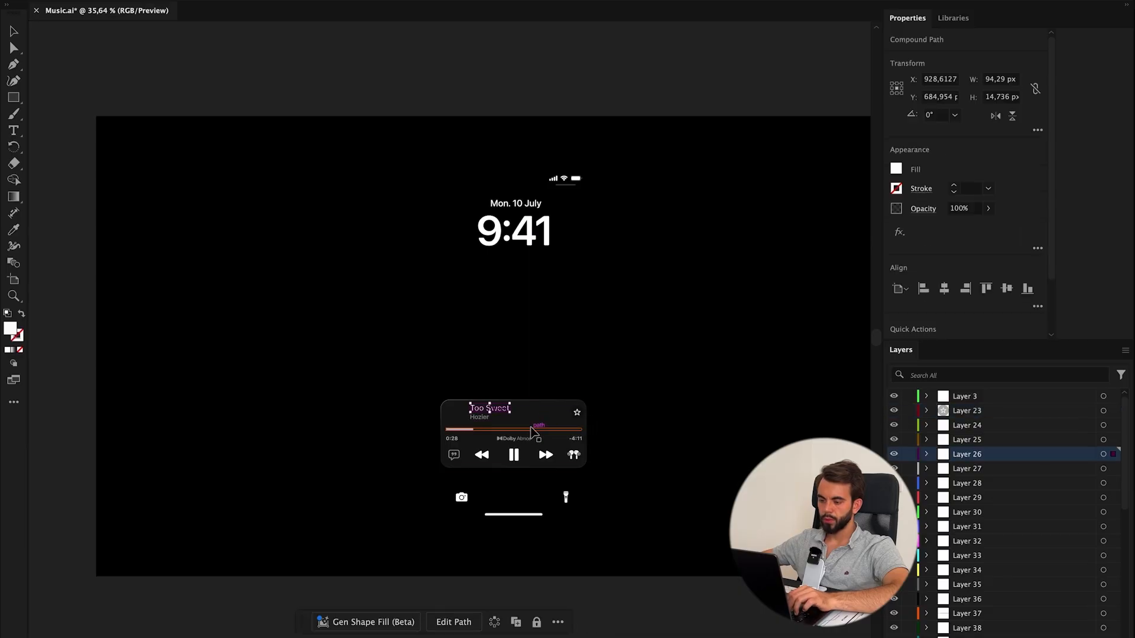
key(ctrl+s)
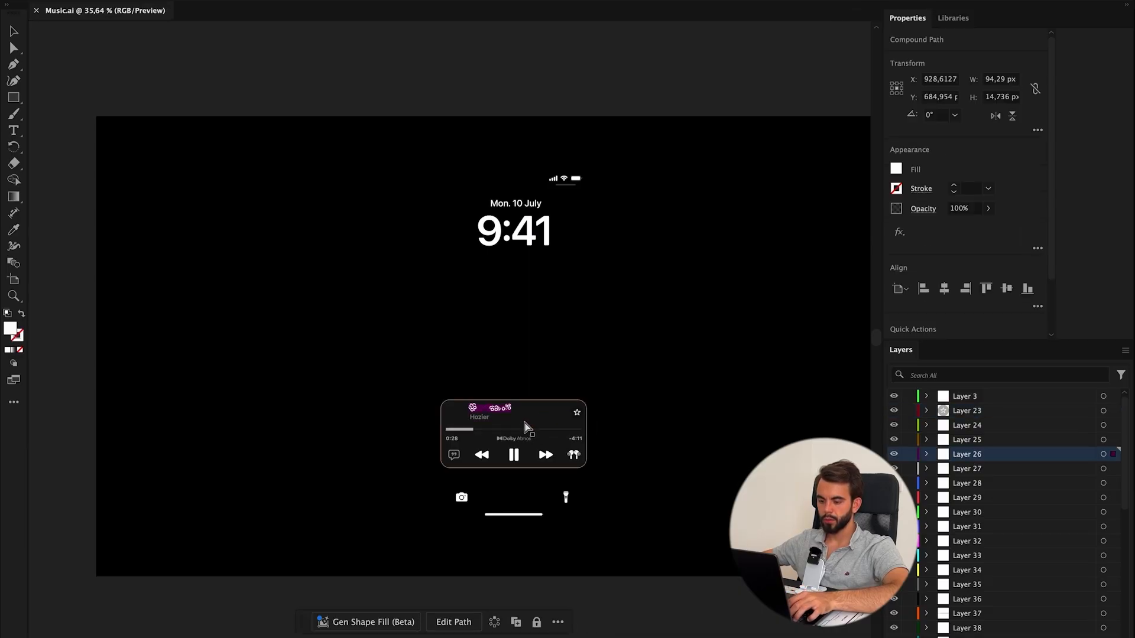
click(529, 637)
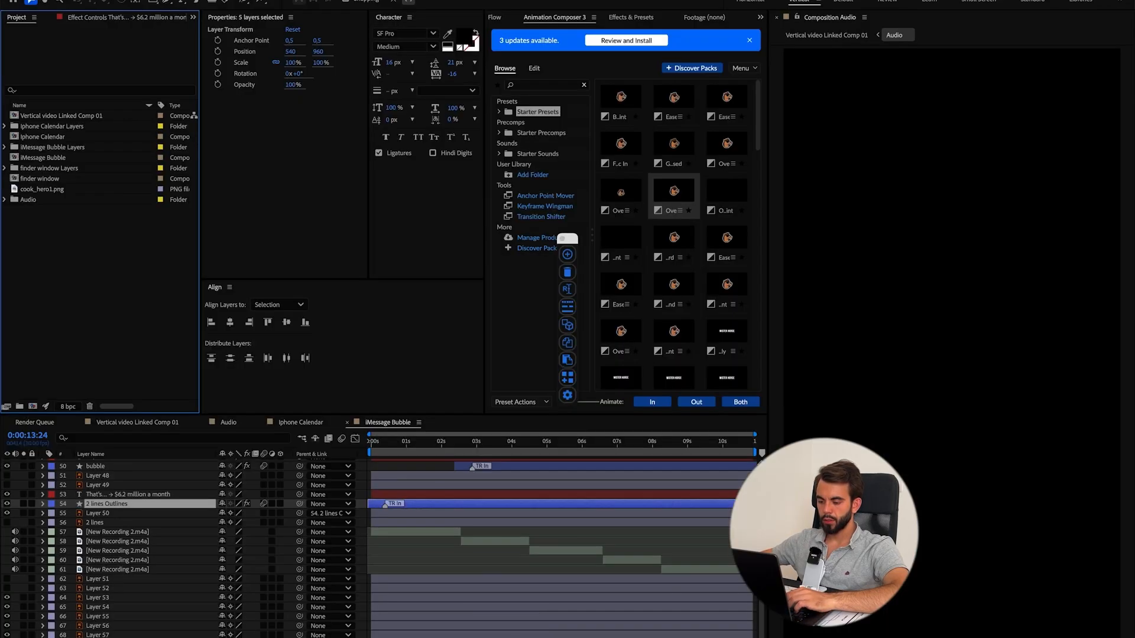
click(489, 637)
drag(725, 369, 101, 318)
click(646, 376)
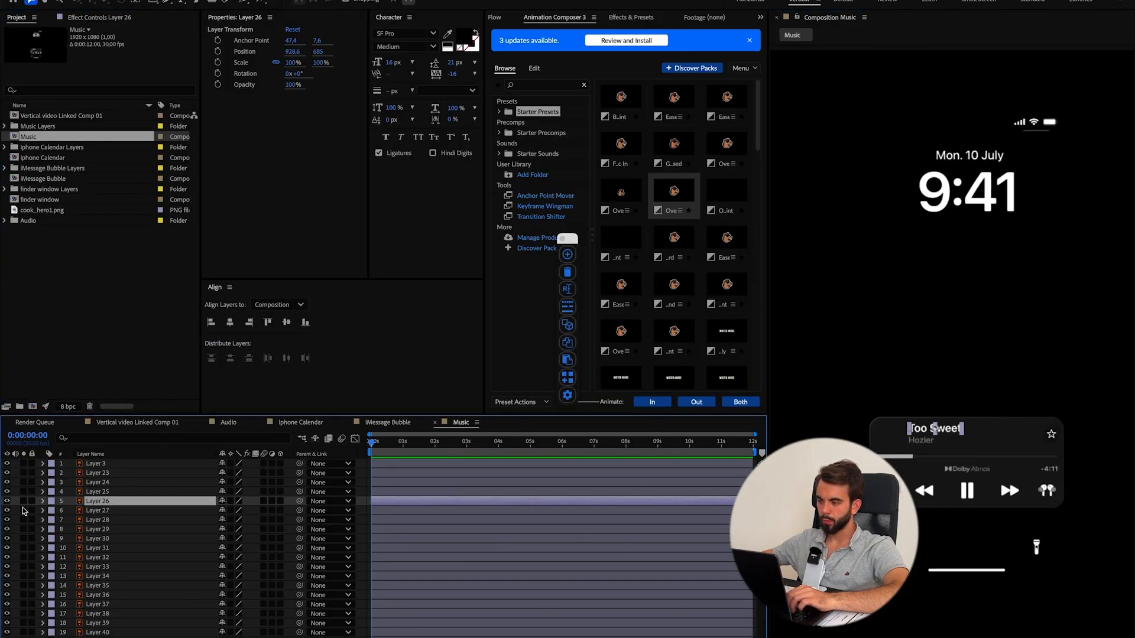
Switch back to Illustrator, close Music.ai and quit the program.
click(561, 637)
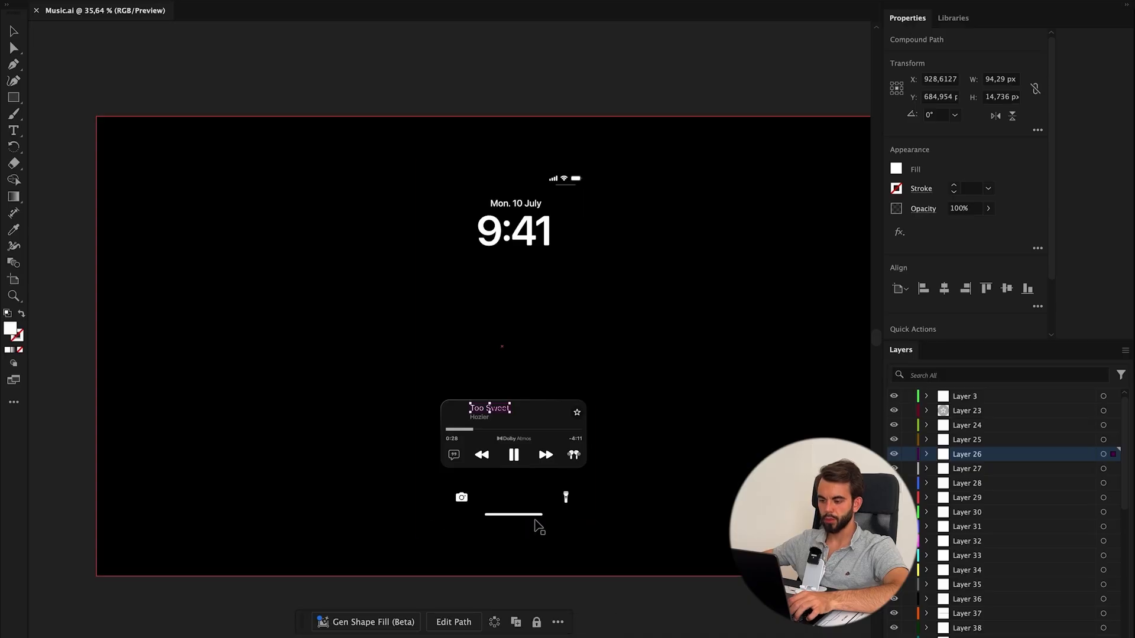
key(super+w)
key(super+q)
Replace the song title with "And that's $2.37" and place 960x0.jpg.webp at 10% scale as the masked album cover.
click(689, 602)
click(633, 546)
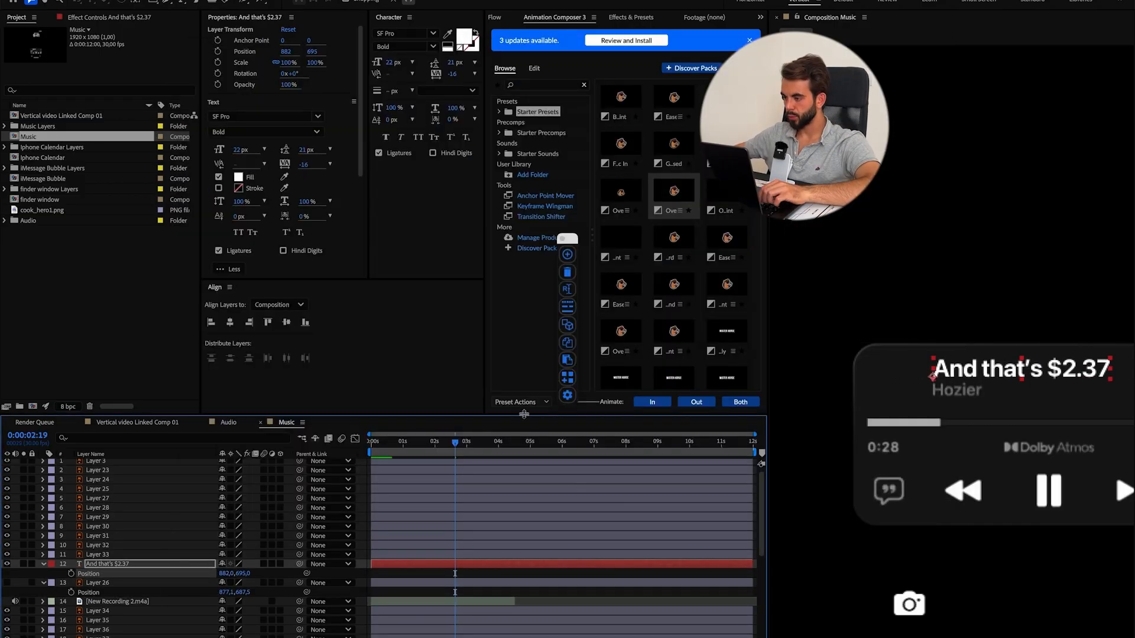
scroll(914, 359, up, 3)
drag(849, 401, 946, 366)
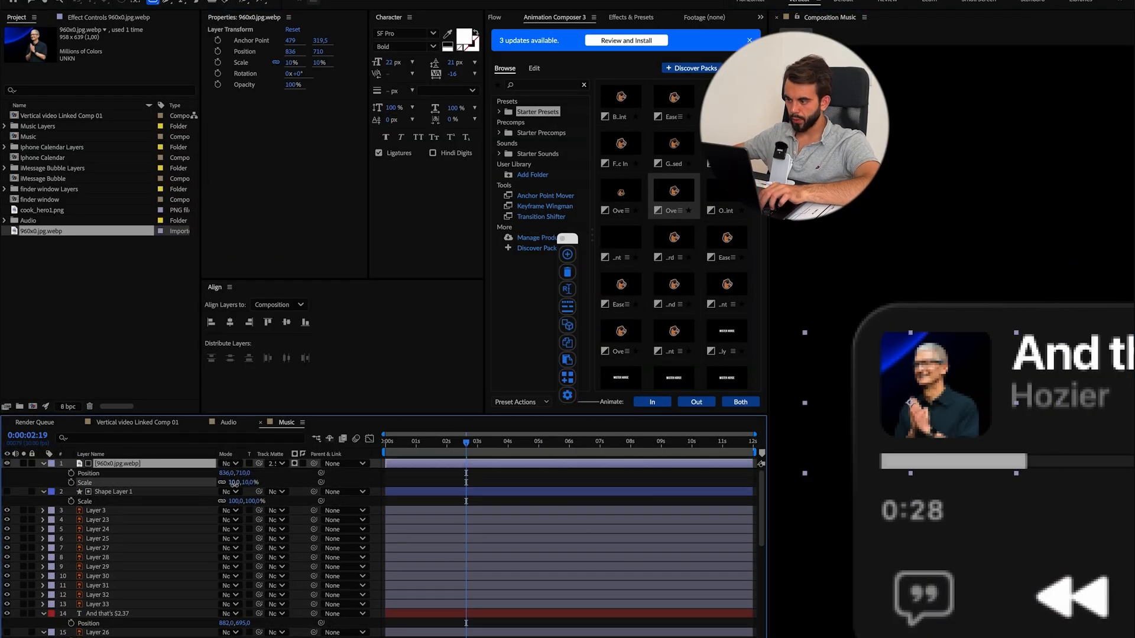
Replace the artist name under the song title with "Every" and the Dolby Atmos label with "Single Second".
scroll(908, 537, down, 3)
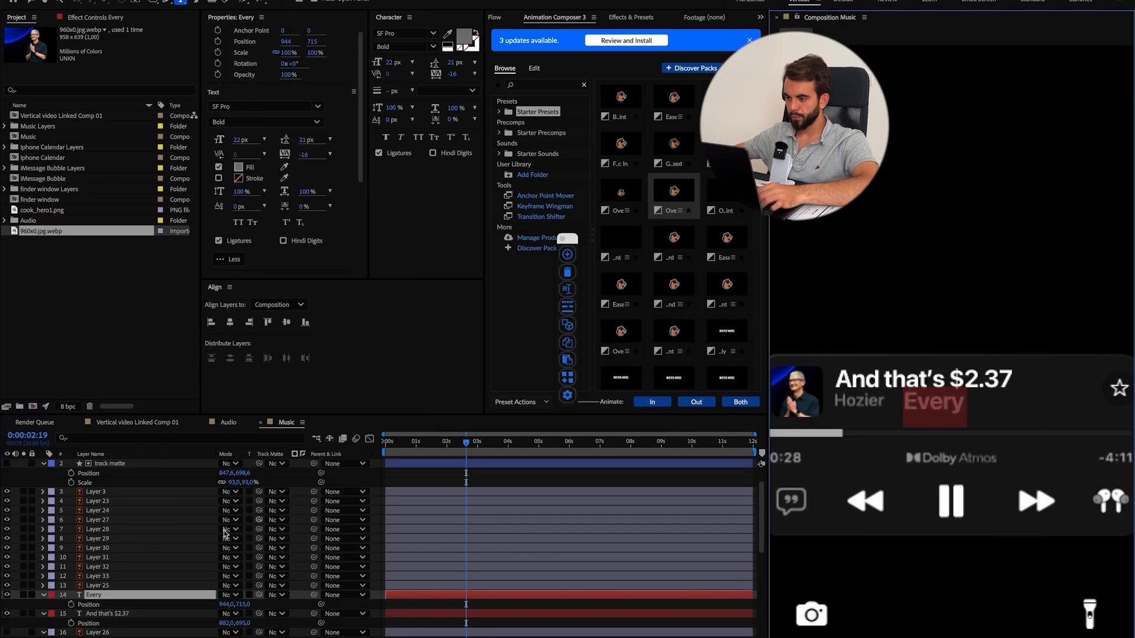
scroll(253, 601, down, 3)
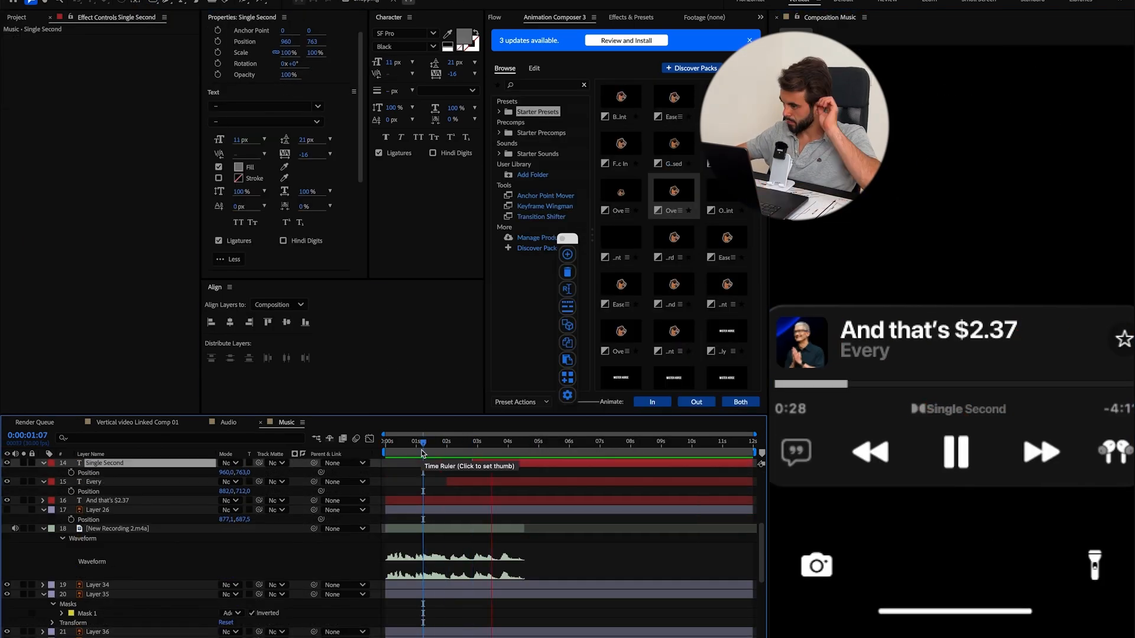
Add the text "That's more than most people make in an hour..." to the notes composition and adjust its position.
click(173, 314)
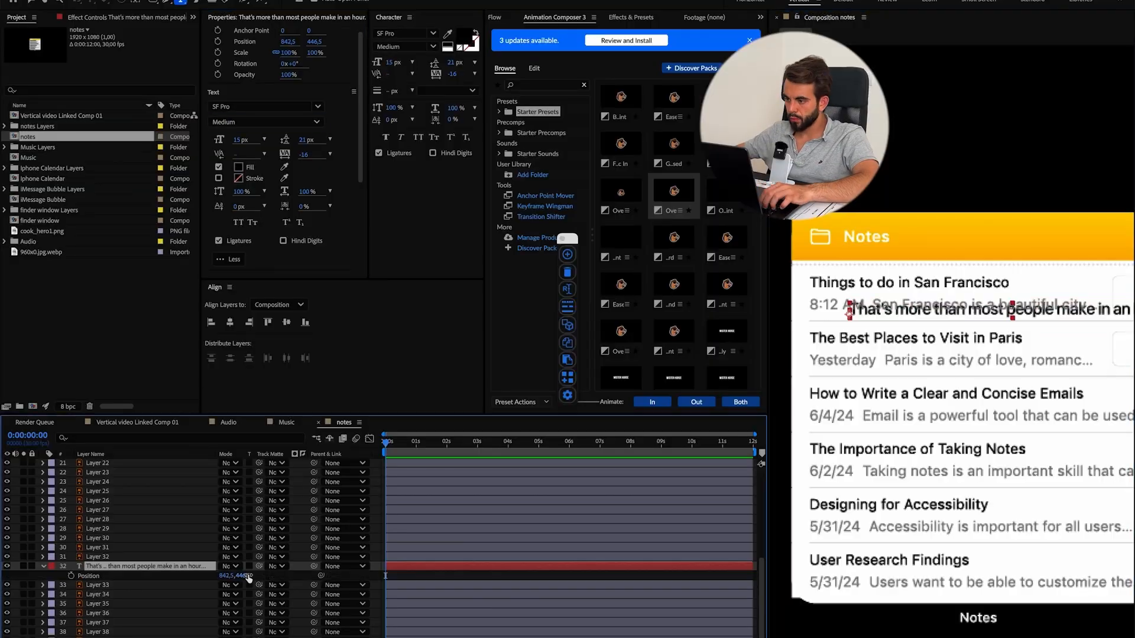
drag(227, 577, 232, 579)
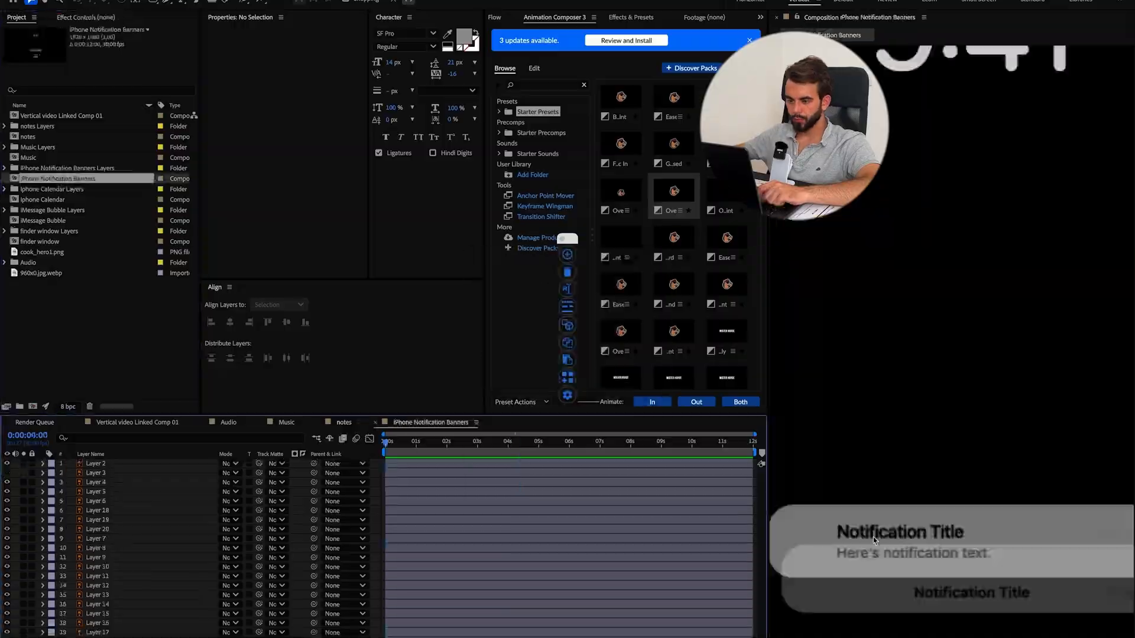
Arrange the iMessage Bubble, Music, notes and iPhone Notification Banners compositions one after another in Vertical video Linked Comp 01.
click(250, 124)
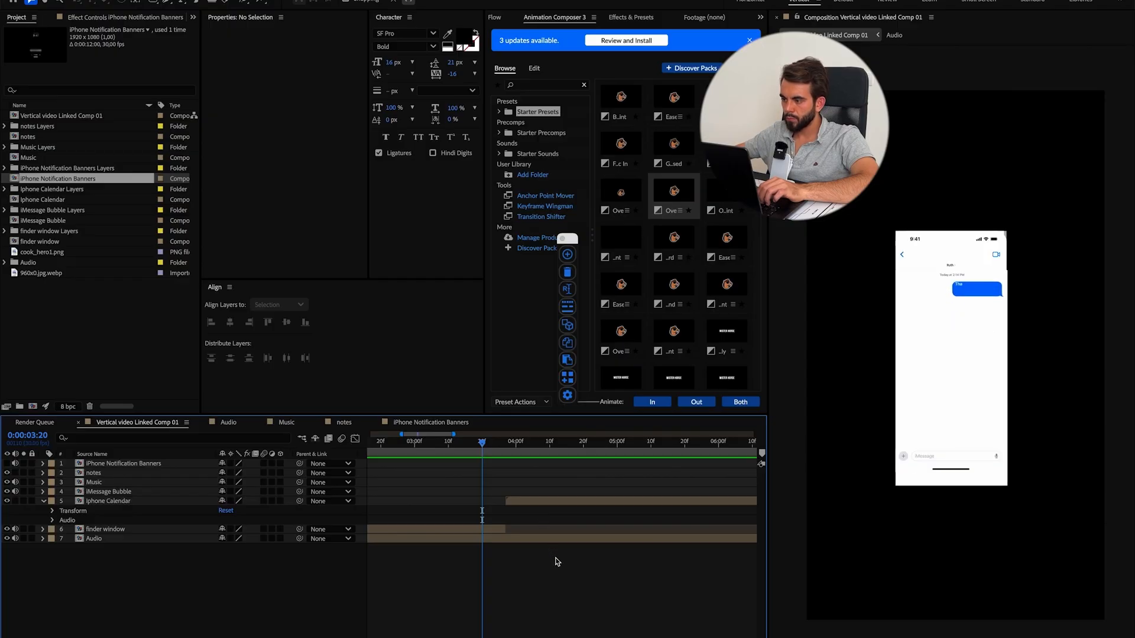
key(minus)
key(minus)
key(minus)
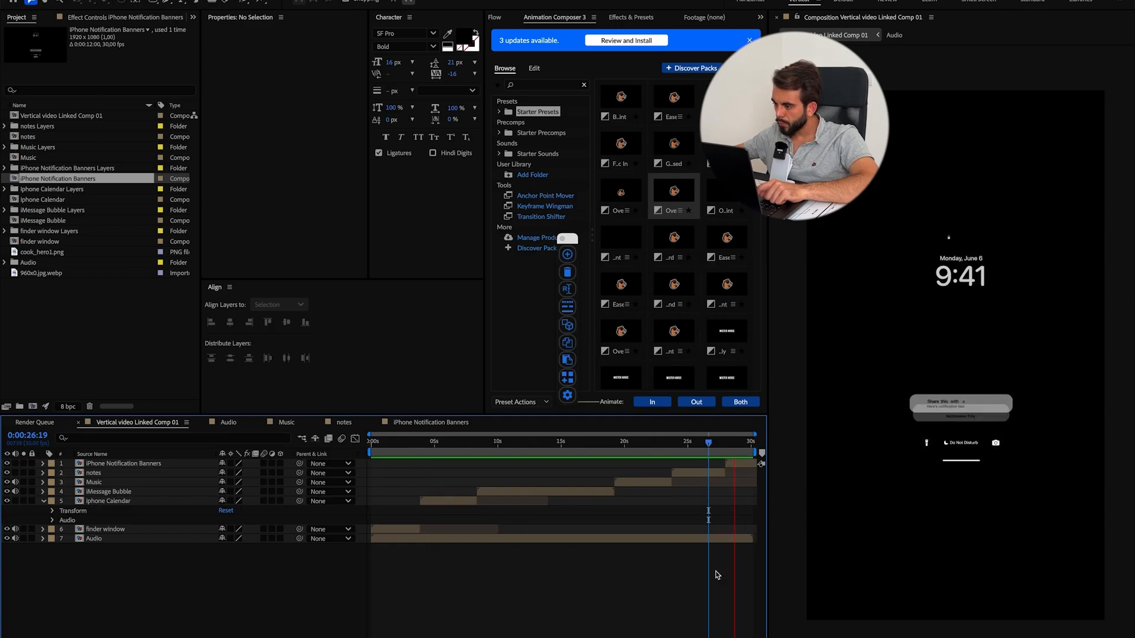
Review the assembled sequence in Vertical video Linked Comp 01 from the start to the iMessage scene at about 14 seconds.
key(space)
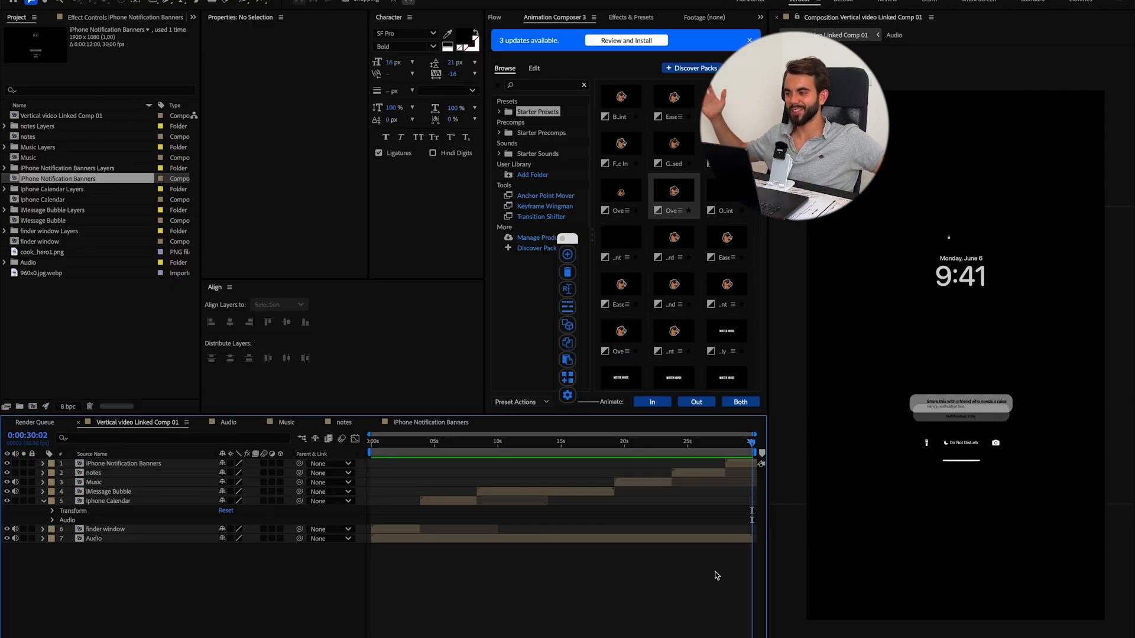
key(Home)
click(383, 445)
drag(384, 448, 561, 471)
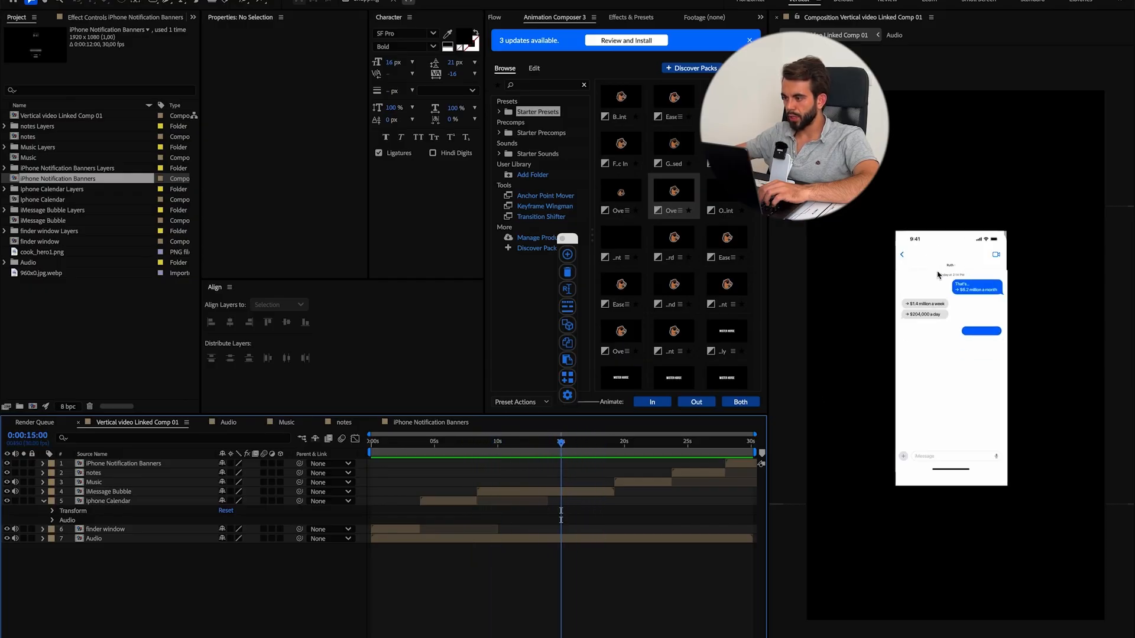
drag(653, 446, 553, 449)
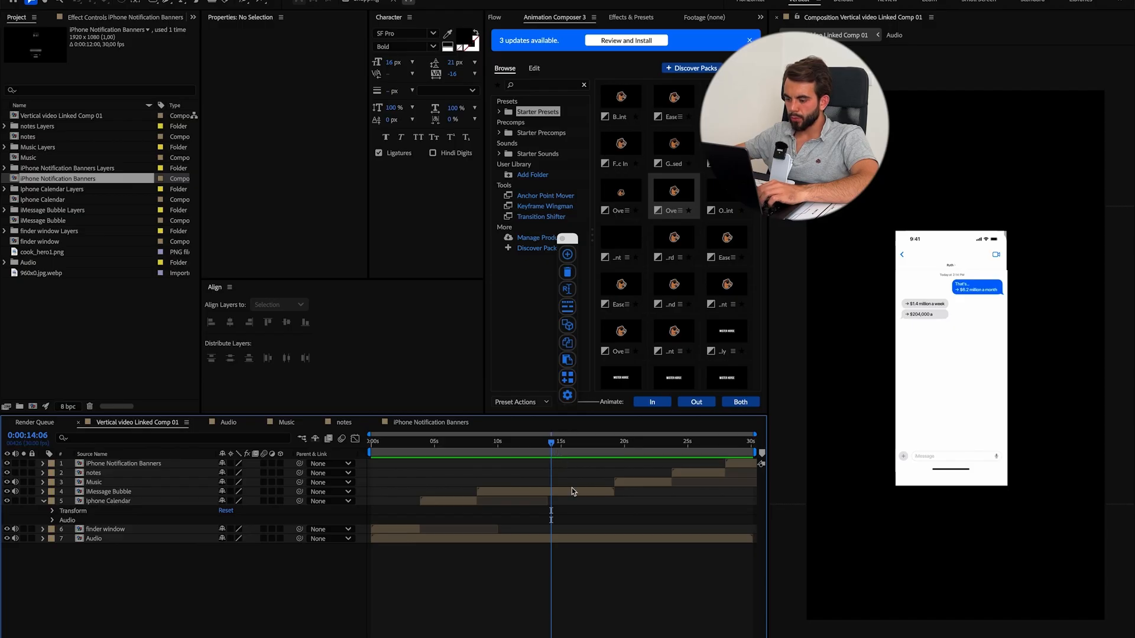
Draw a circle about 74 px wide above the contact name in the iMessage Bubble composition and center it horizontally in the composition.
double_click(597, 492)
click(156, 3)
click(196, 24)
drag(880, 107, 921, 148)
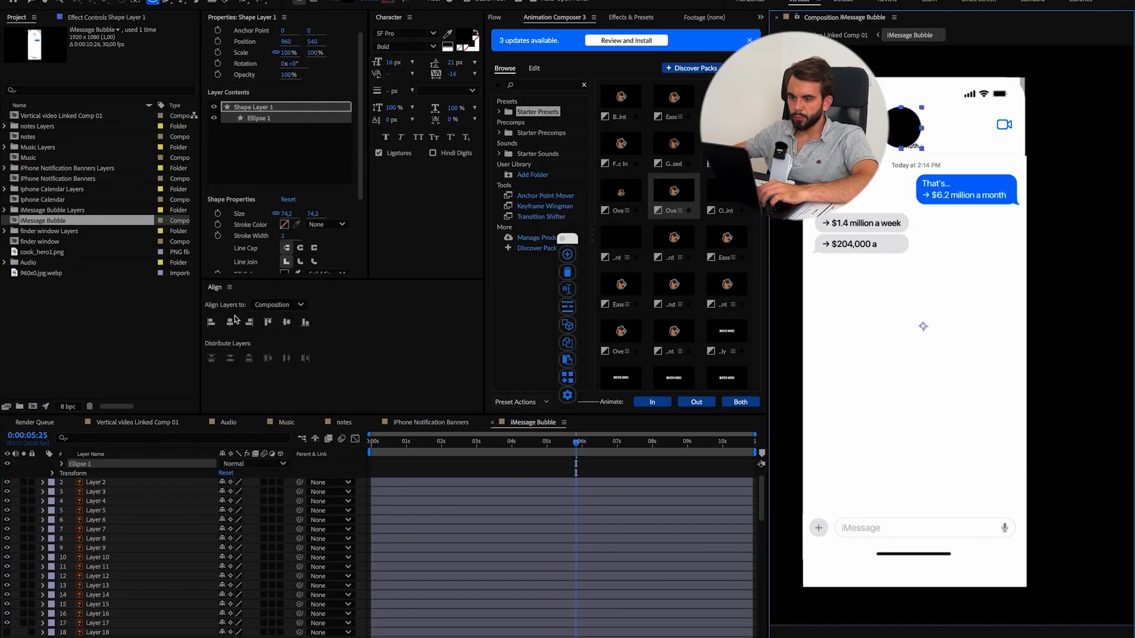
click(232, 321)
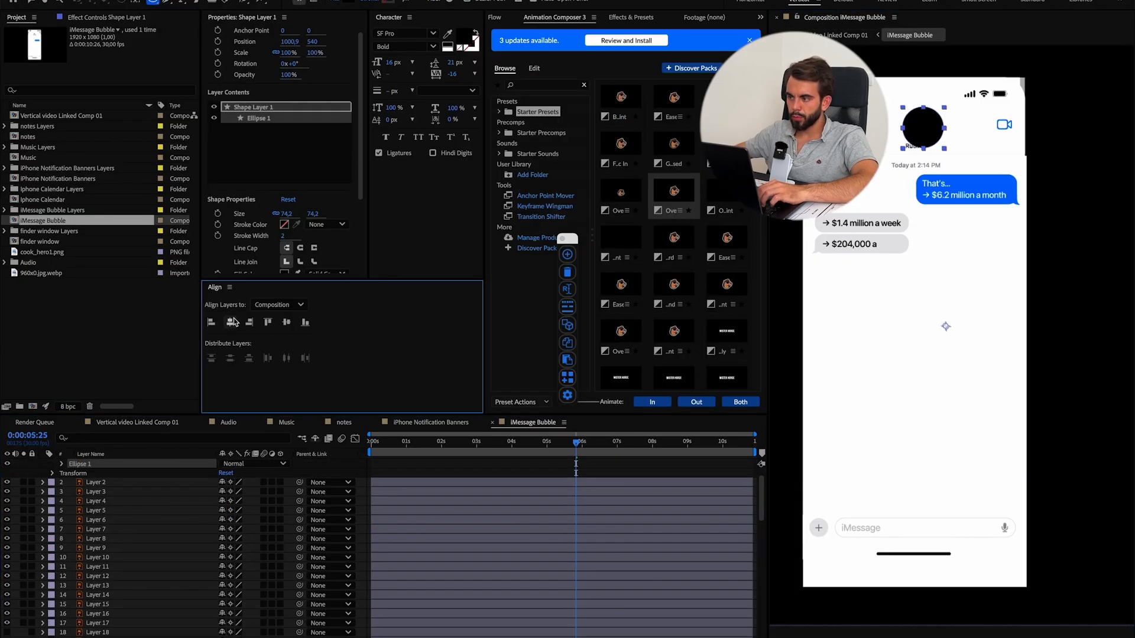
Set the circle layer's position to 981.9, 524 so it sits over the contact picture.
scroll(150, 465, up, 2)
click(150, 464)
key(p)
drag(242, 474, 233, 474)
drag(230, 474, 218, 473)
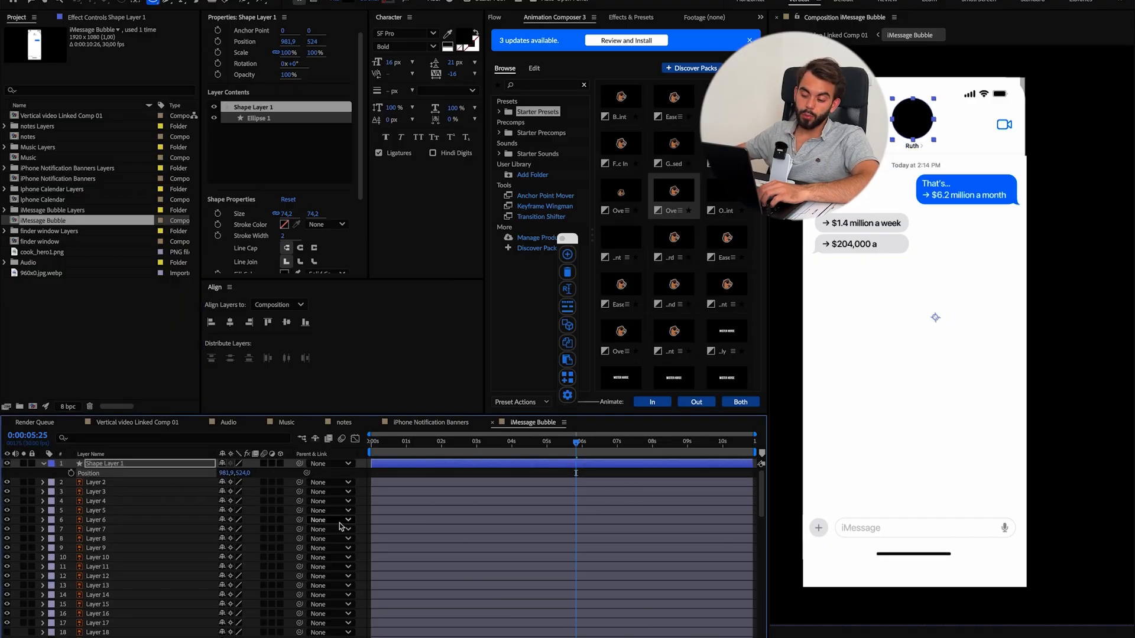
Place the Tim Cook photo over the circle at 12% scale and position 961, 166, with the circle as its track matte.
key(period)
key(period)
key(space)
drag(909, 110, 962, 549)
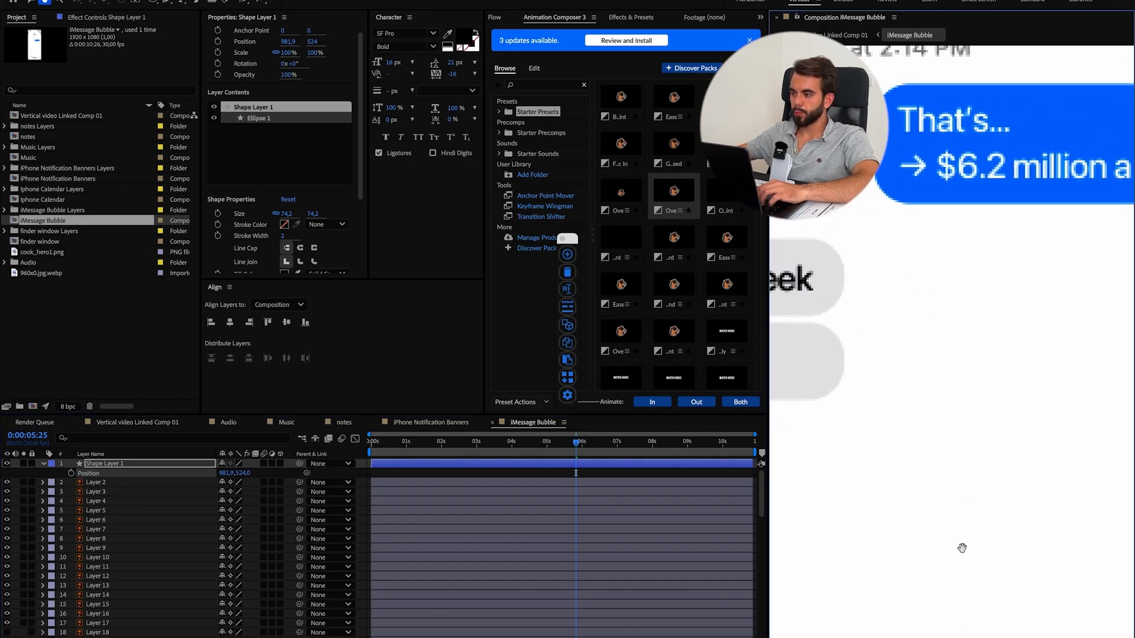
scroll(963, 549, down, 3)
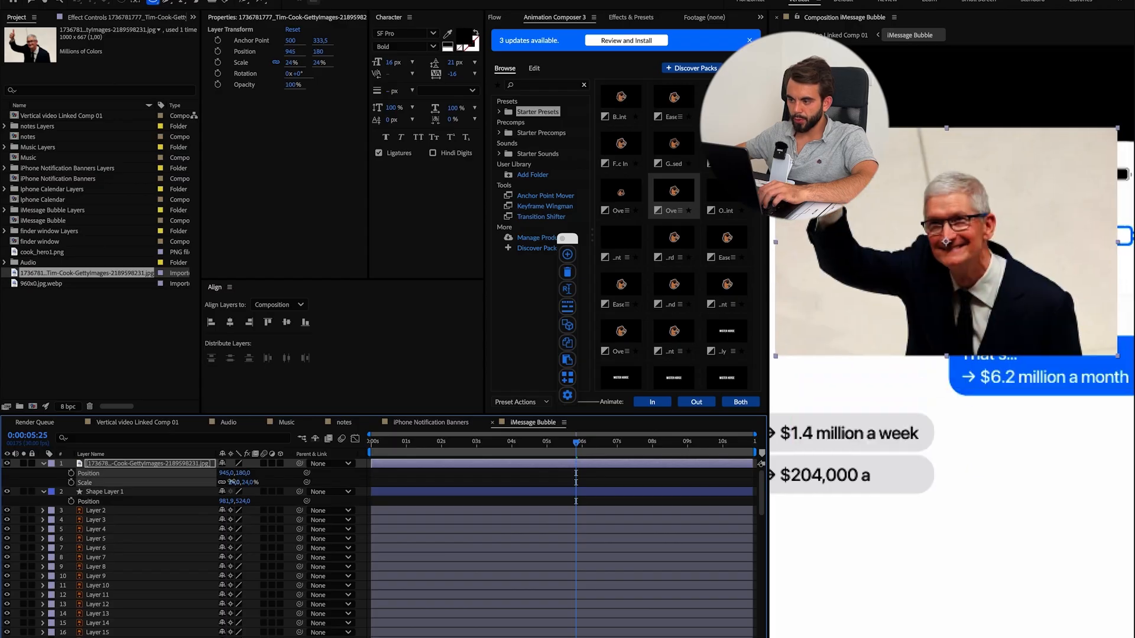
click(171, 492)
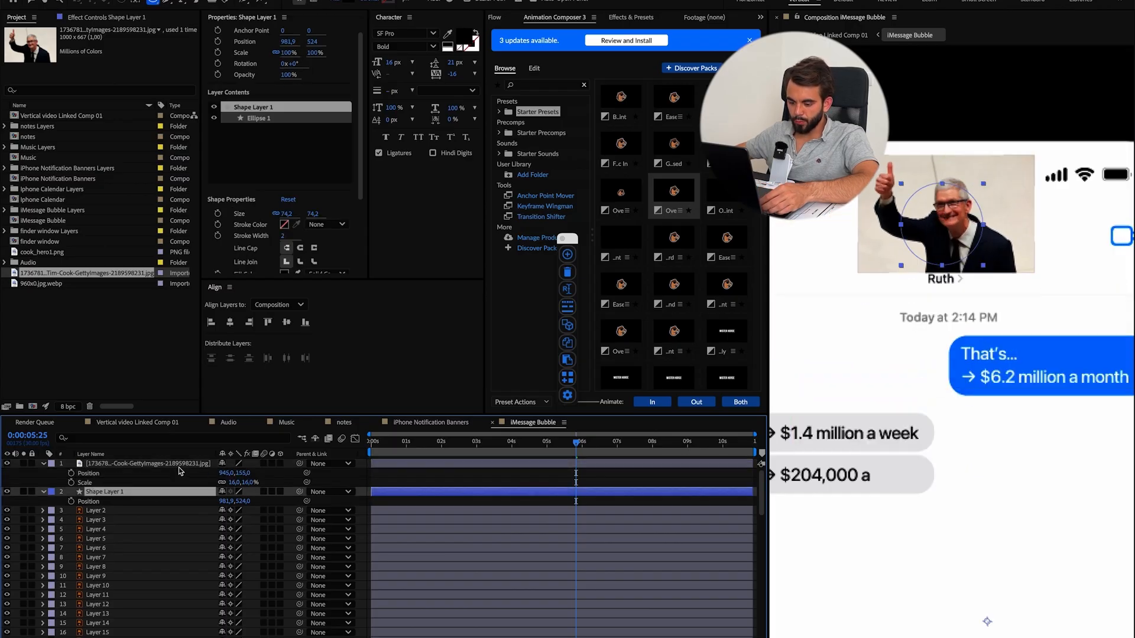
key(F4)
mouse_move(258, 464)
mouse_down()
mouse_move(172, 496)
mouse_move(244, 474)
mouse_up()
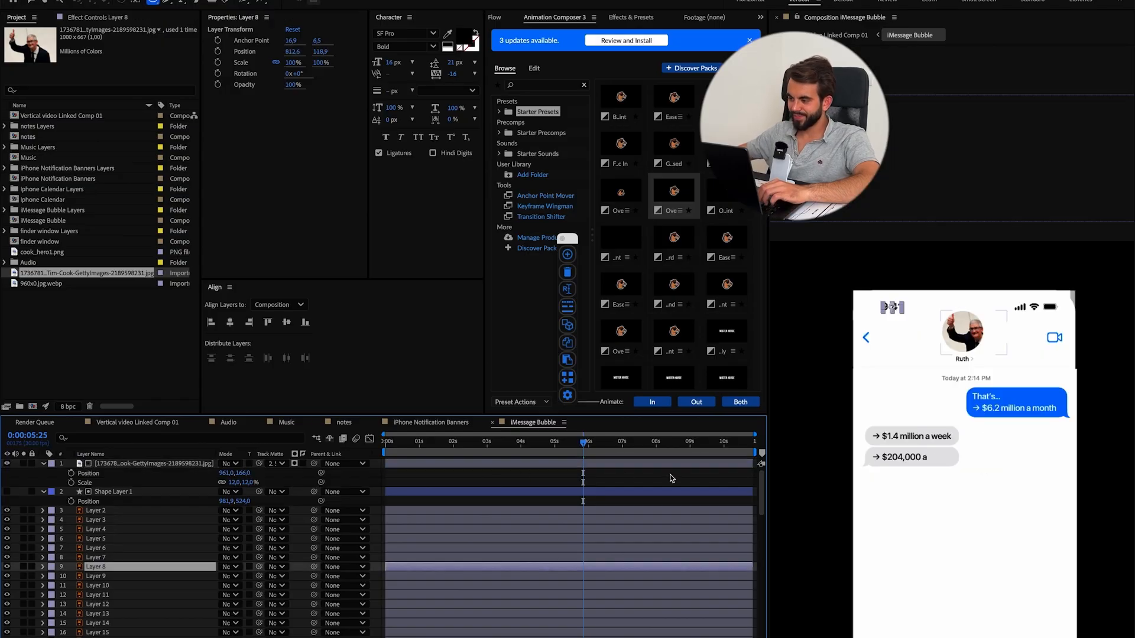
Open the Music composition from Vertical video Linked Comp 01.
click(155, 423)
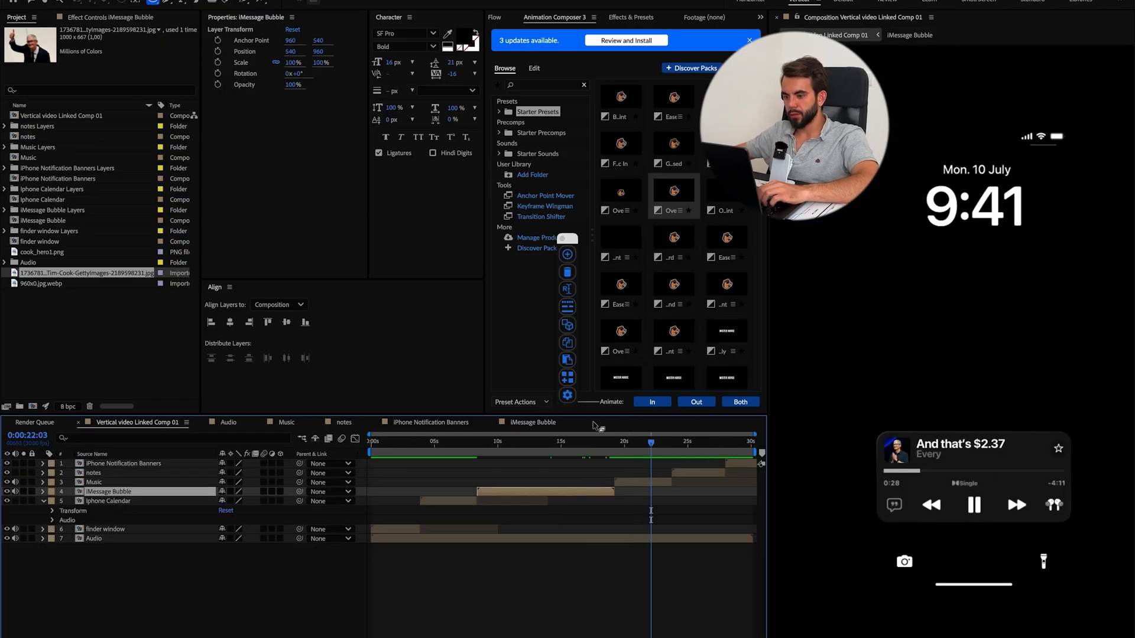
double_click(642, 483)
scroll(655, 551, down, 1)
scroll(655, 550, up, 1)
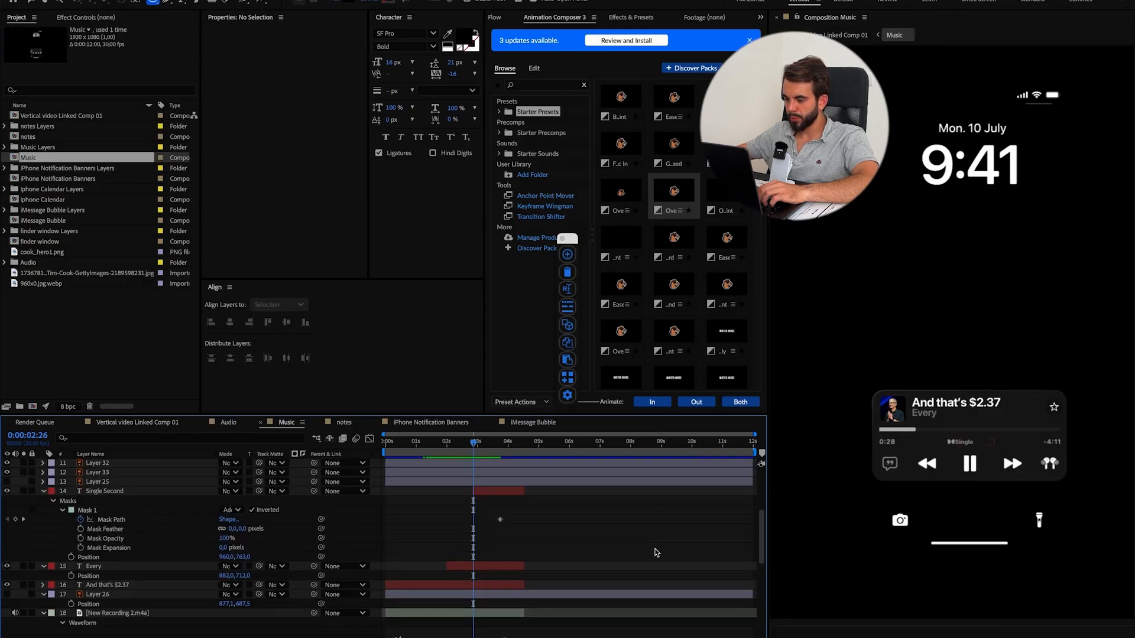
Switch to the browser, search Google Images for "iphone screen" and choose the Apple Support home screen image.
click(497, 635)
triple_click(220, 46)
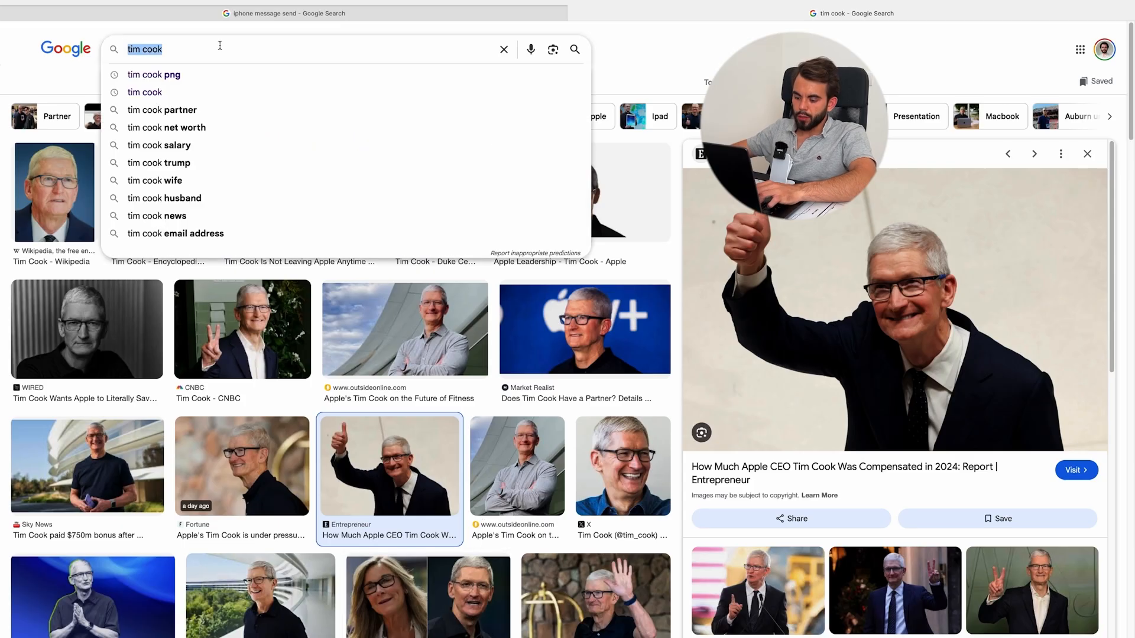
key(BackSpace)
key(BackSpace)
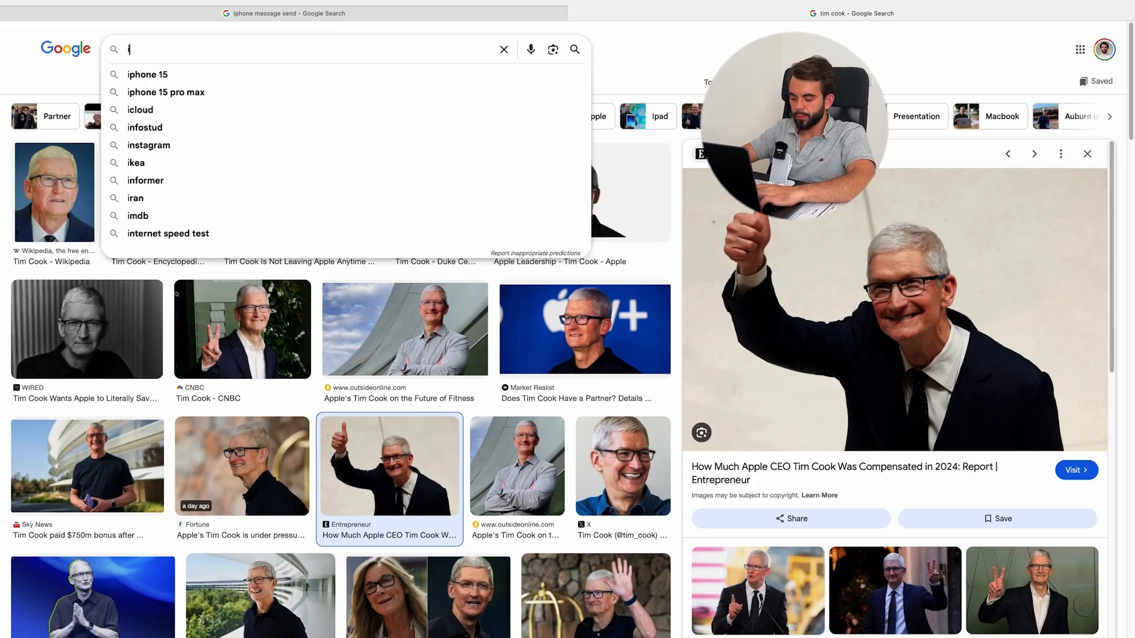
text(iphone screen)
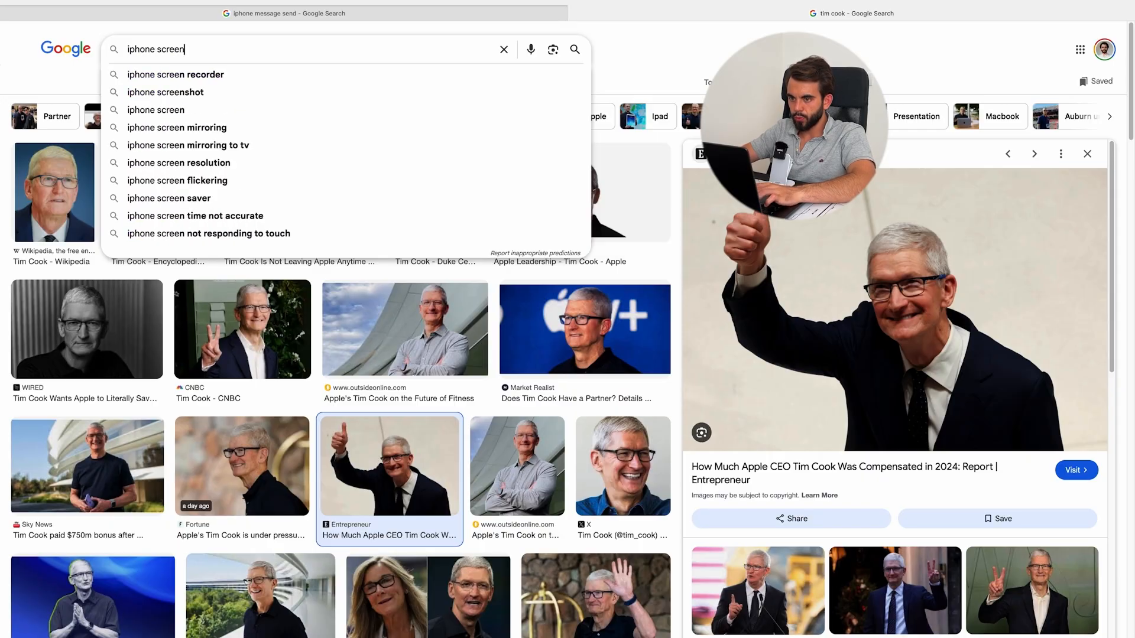
key(Return)
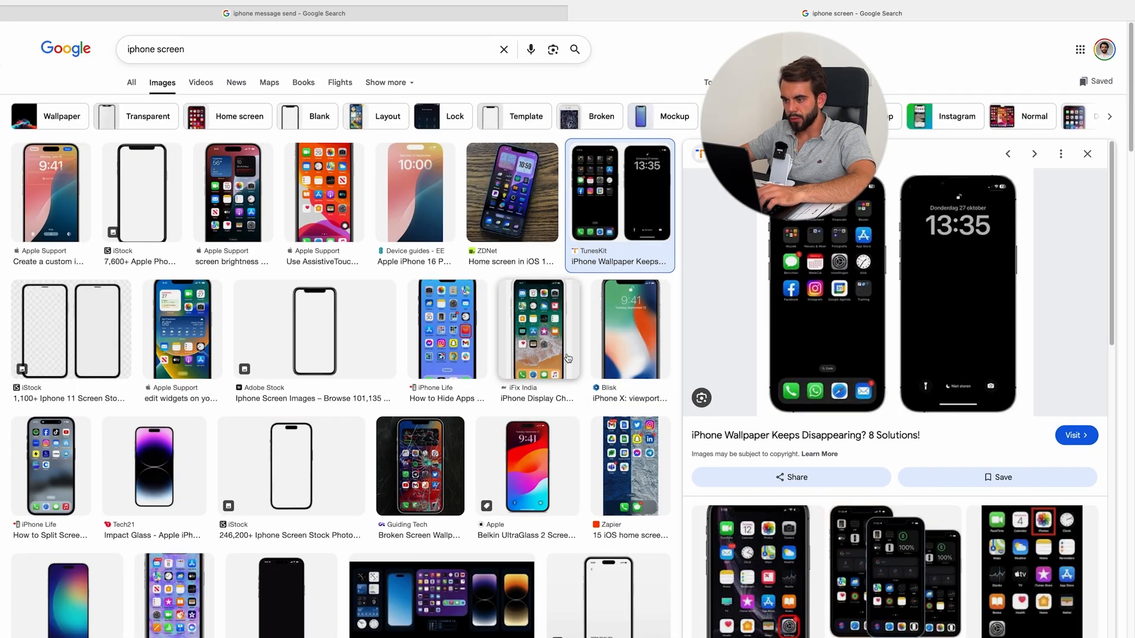
click(182, 331)
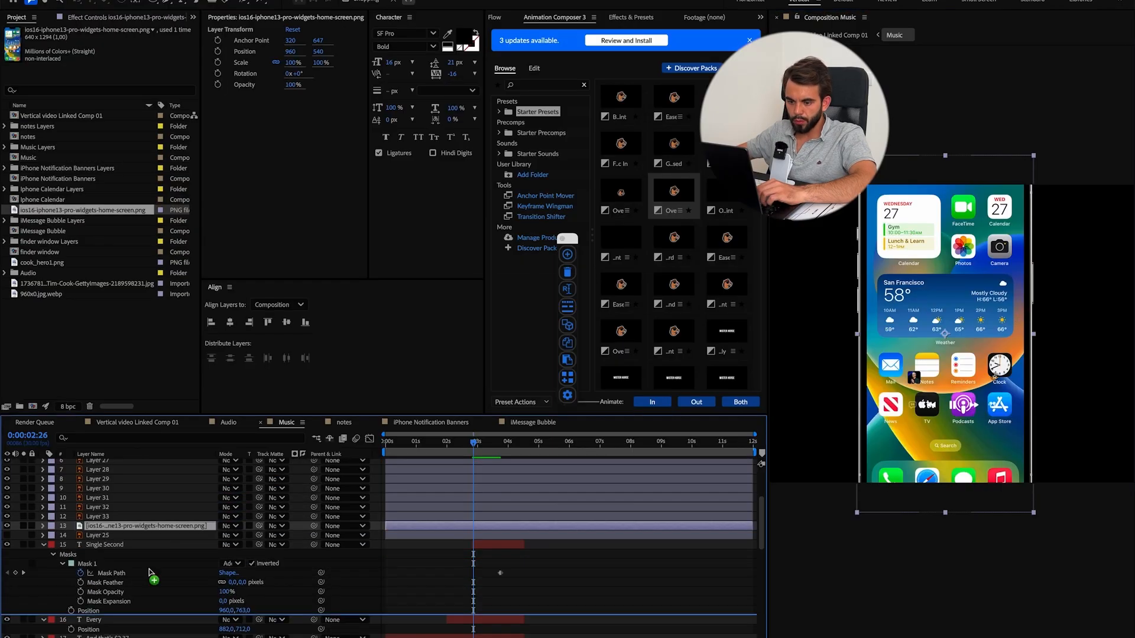
Place ios16-iphone13-pro-widgets-home-screen.png behind the music layers at 71% scale and position 977, 540.
drag(998, 223, 918, 487)
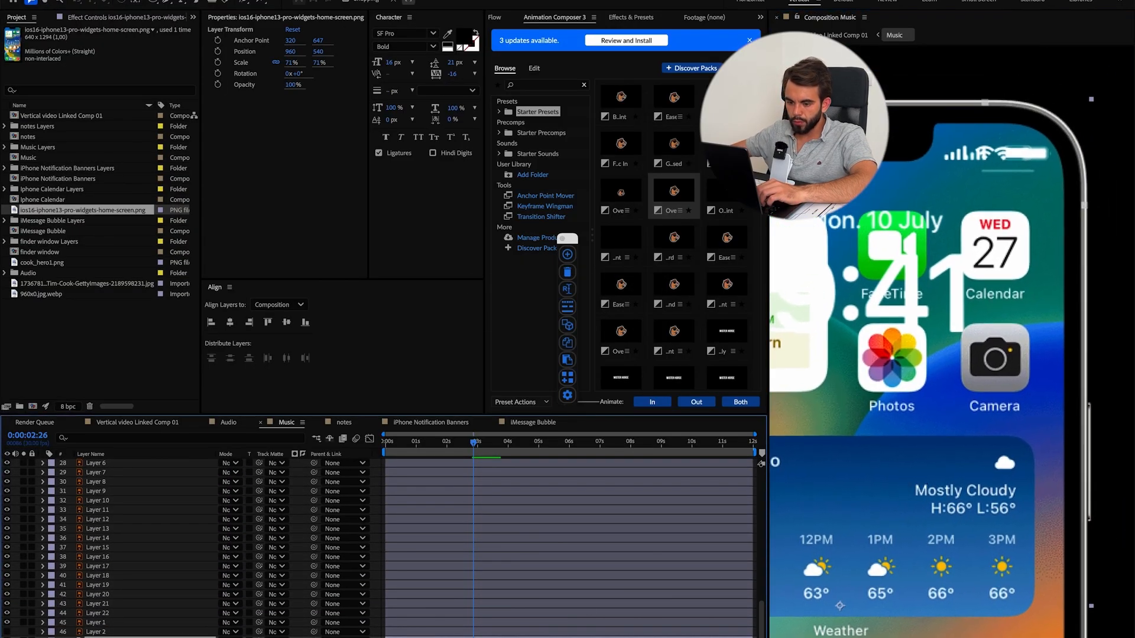
drag(839, 606, 858, 606)
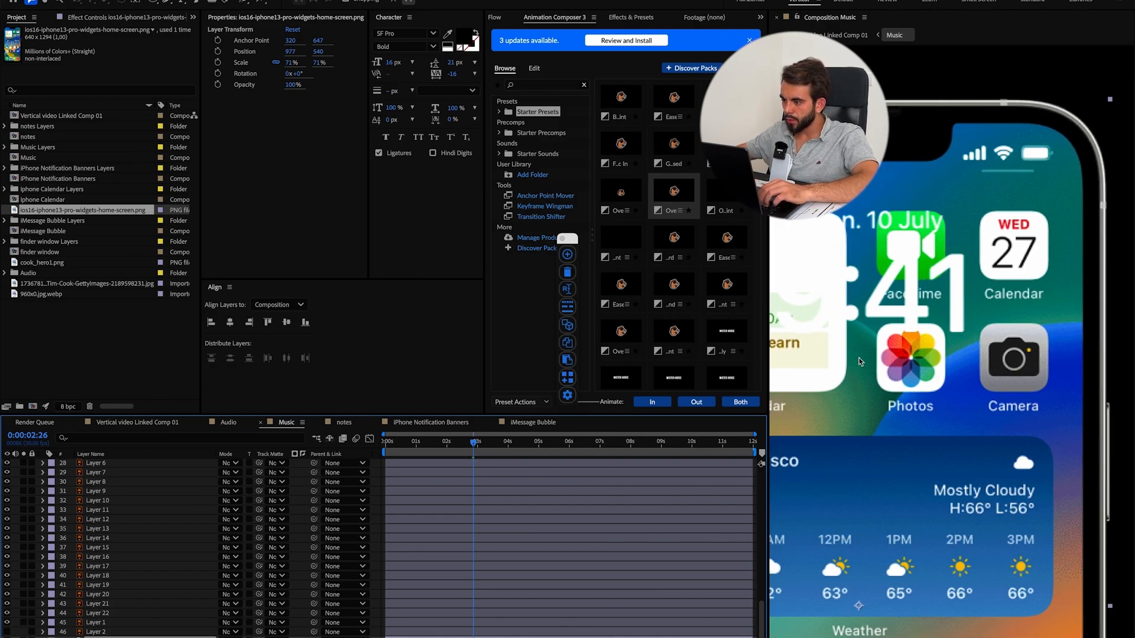
scroll(862, 362, down, 2)
drag(889, 360, 911, 320)
key(period)
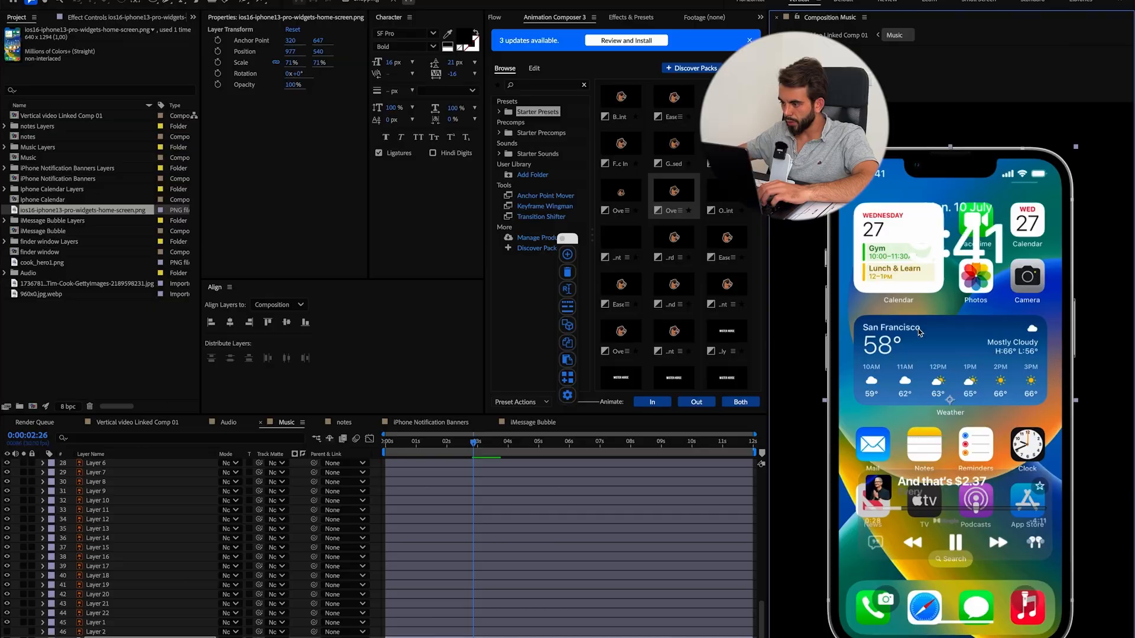
click(155, 637)
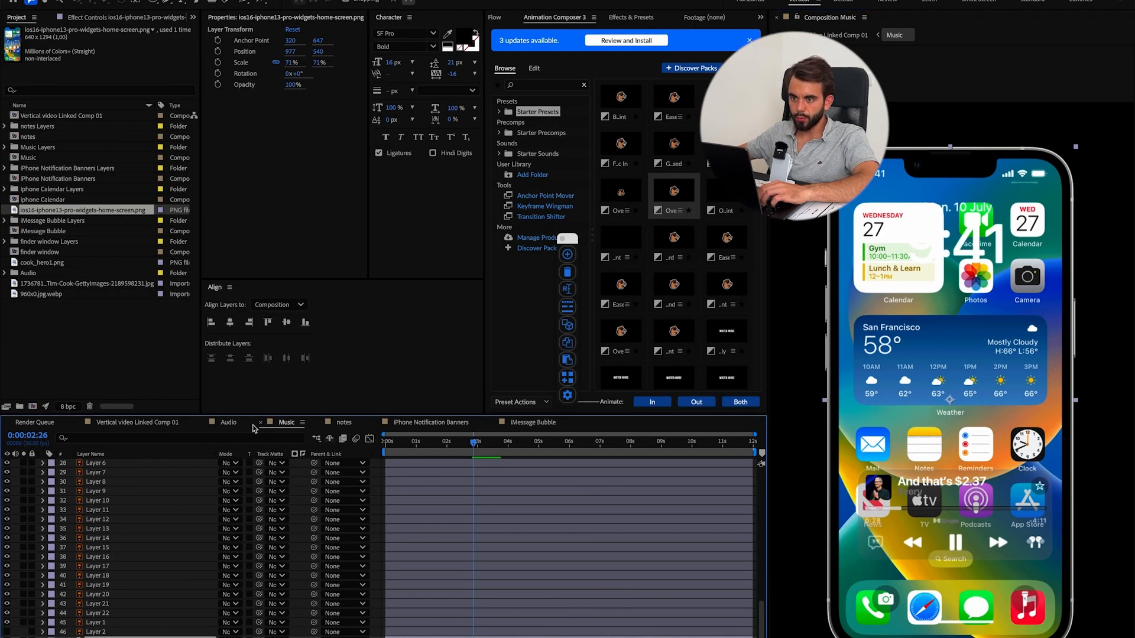
Draw a rounded rectangle about 442 by 903 px over the phone image, with a corner roundness of about 78.
click(157, 3)
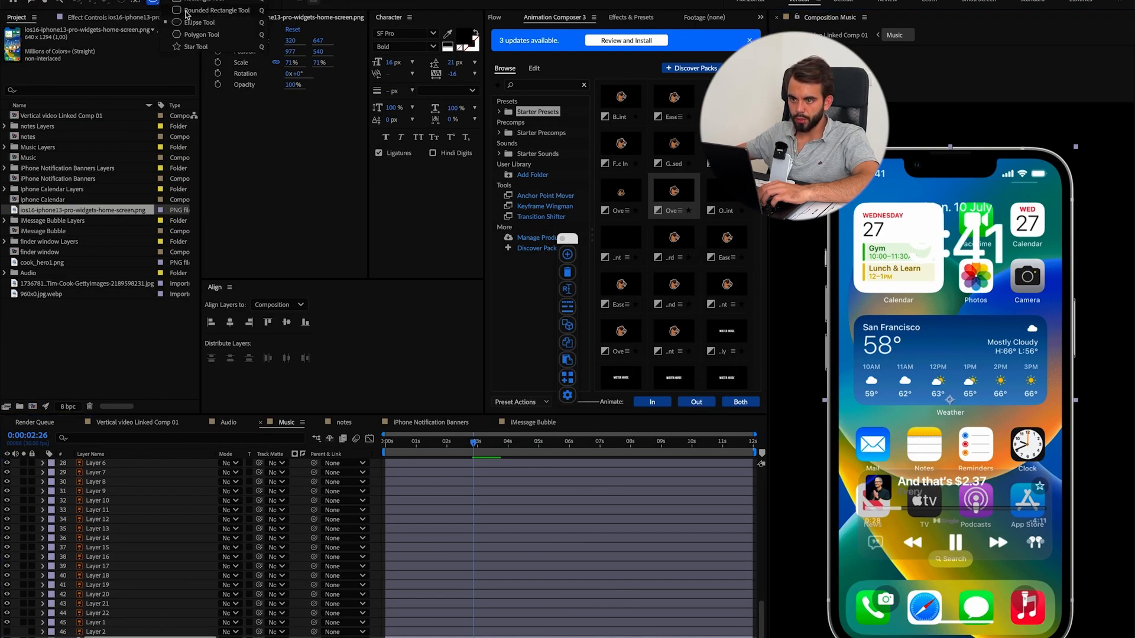
click(187, 12)
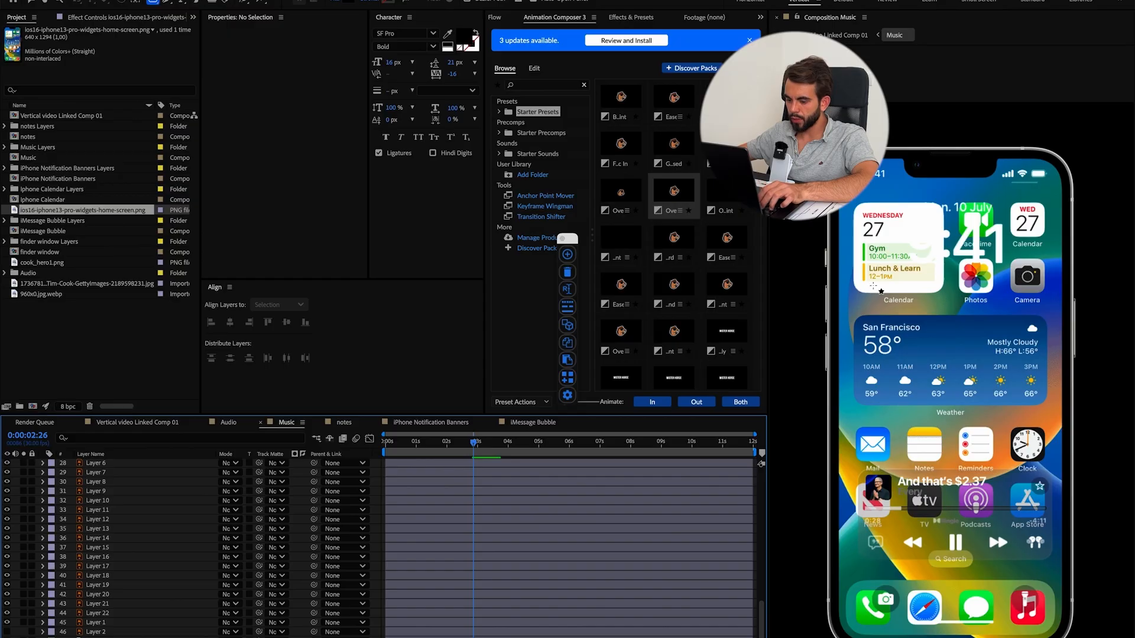
drag(830, 146, 1074, 637)
key(Down)
key(Down)
key(Down)
key(Down)
key(Down)
key(Down)
key(Down)
key(Down)
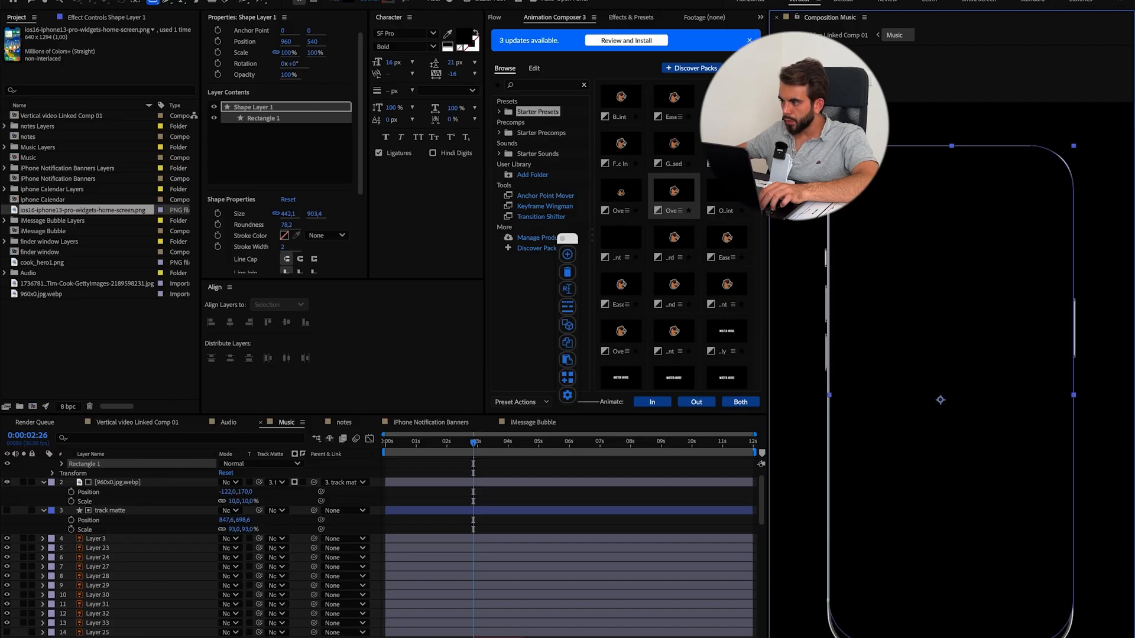
Set the rounded rectangle's size to 449.1 by 919.4 to match the phone's outline.
drag(1047, 561, 1043, 502)
scroll(119, 503, up, 2)
click(62, 483)
click(72, 492)
click(222, 501)
drag(235, 501, 240, 501)
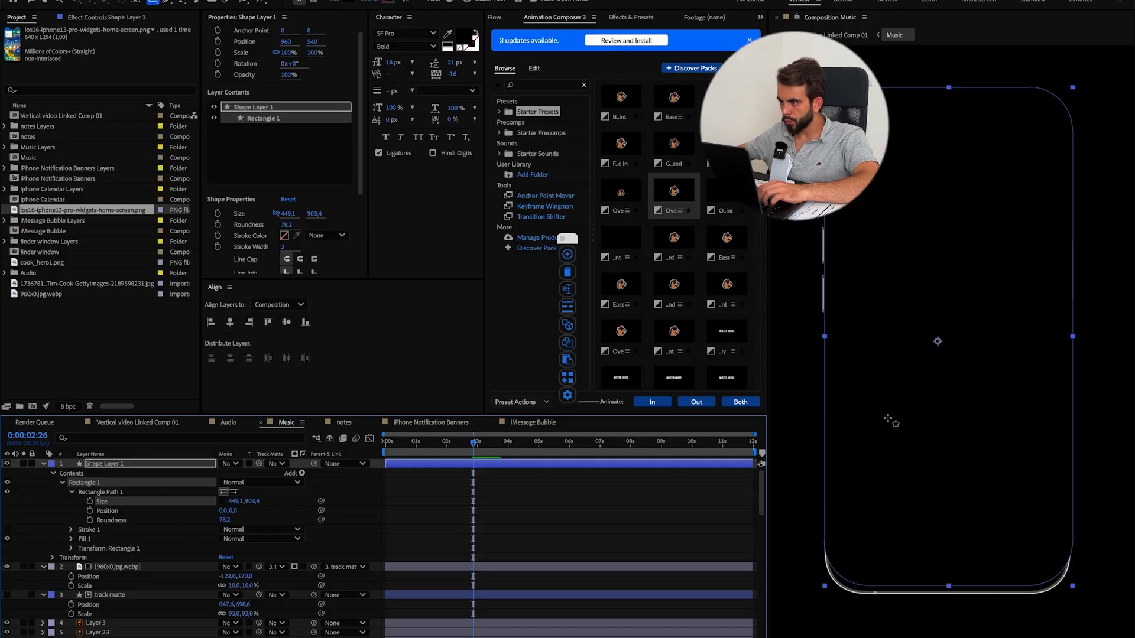
click(889, 420)
Set the rounded rectangle's vertical position to 548 and its roundness to 70.2, naming the layer iphone.
click(52, 558)
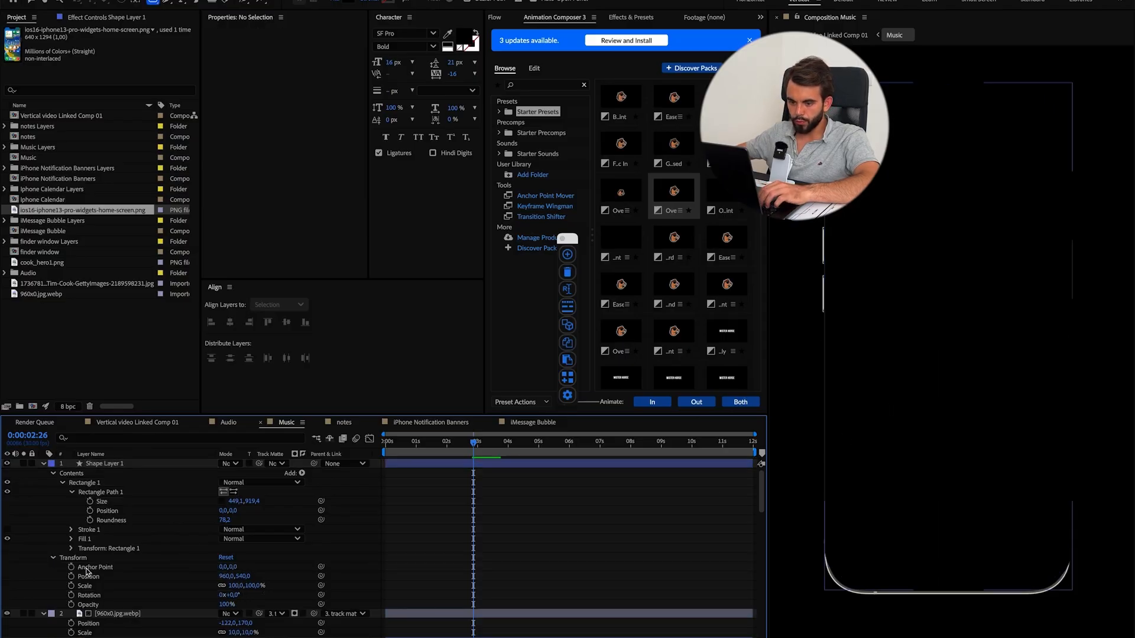
click(114, 488)
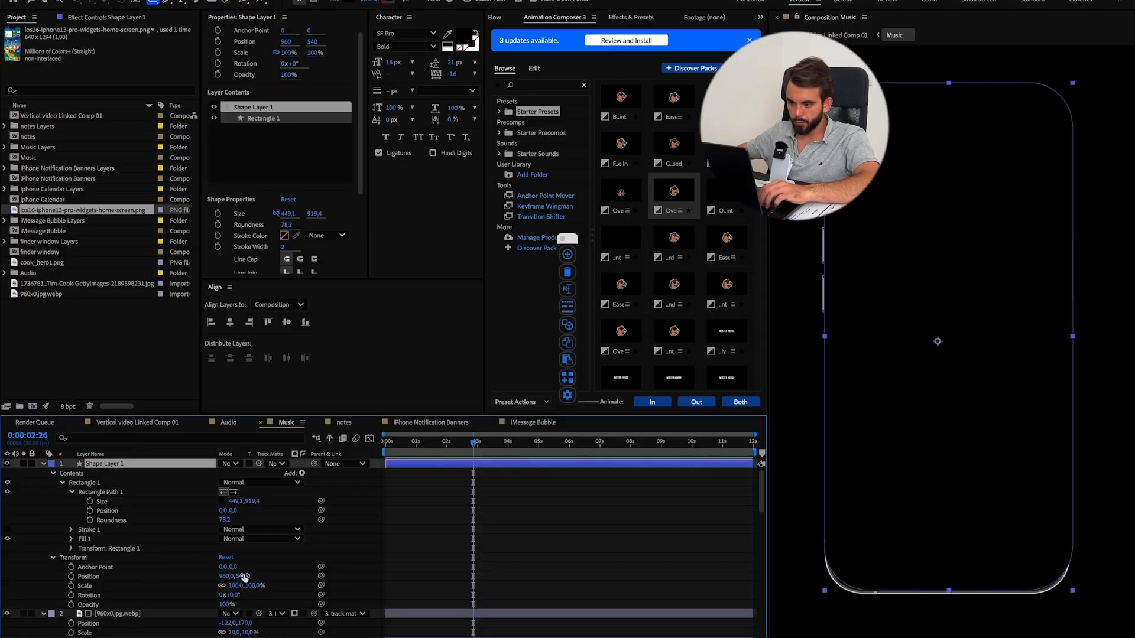
drag(244, 577, 250, 576)
drag(225, 520, 225, 522)
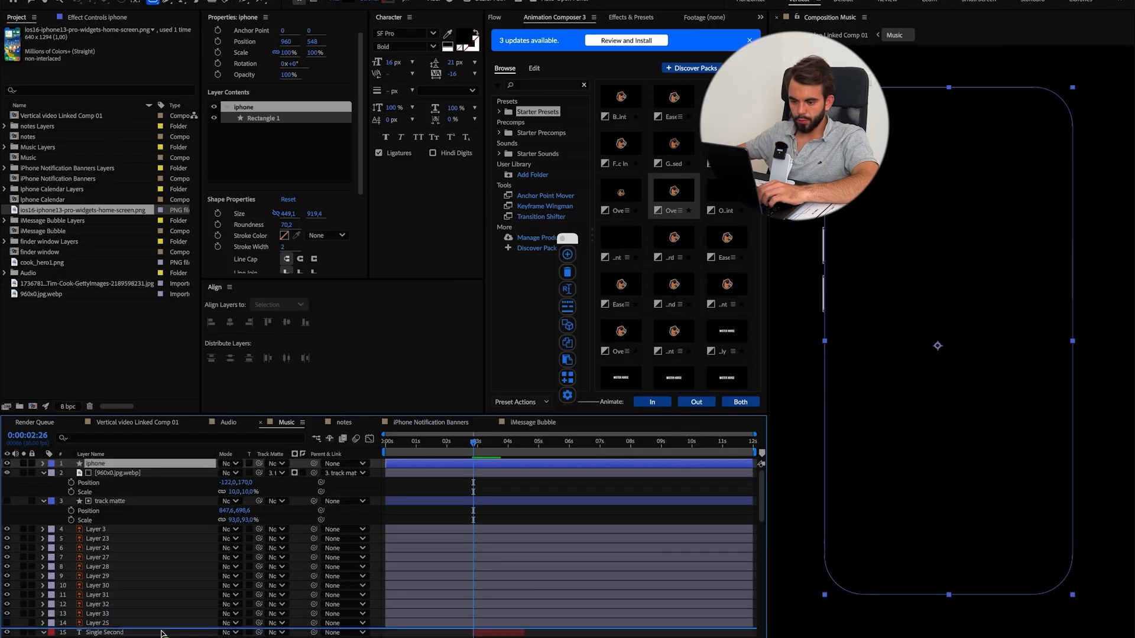
Send the iphone layer to the bottom of the layer stack, fill it with white (FFFFFF), and save the project.
mouse_move(167, 628)
mouse_down()
mouse_move(169, 562)
mouse_move(168, 636)
mouse_up()
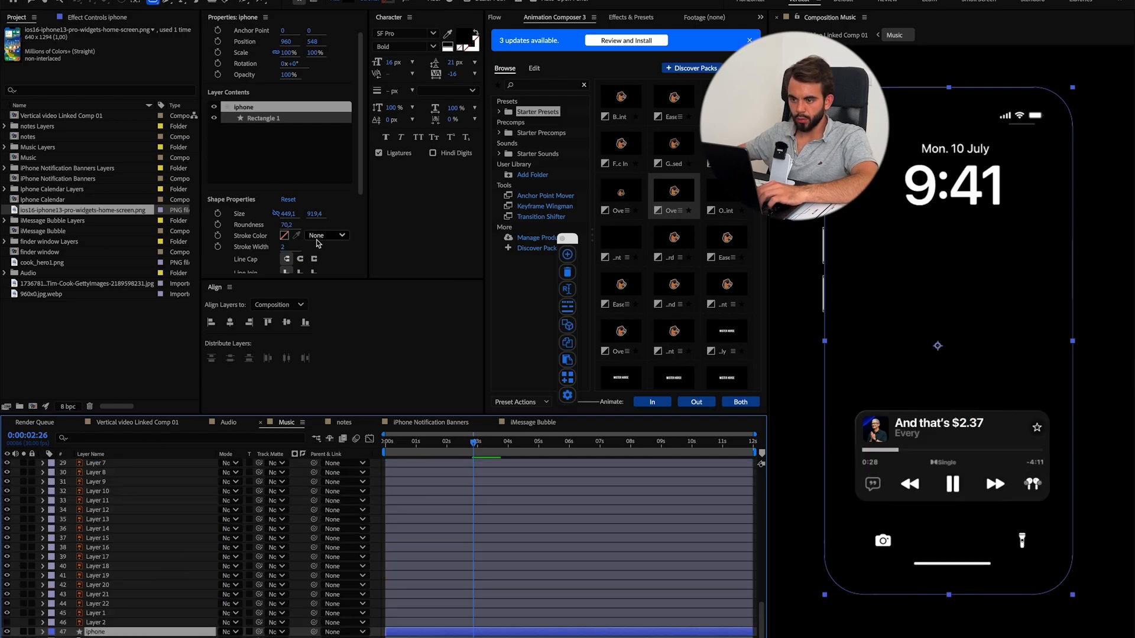
scroll(297, 247, down, 3)
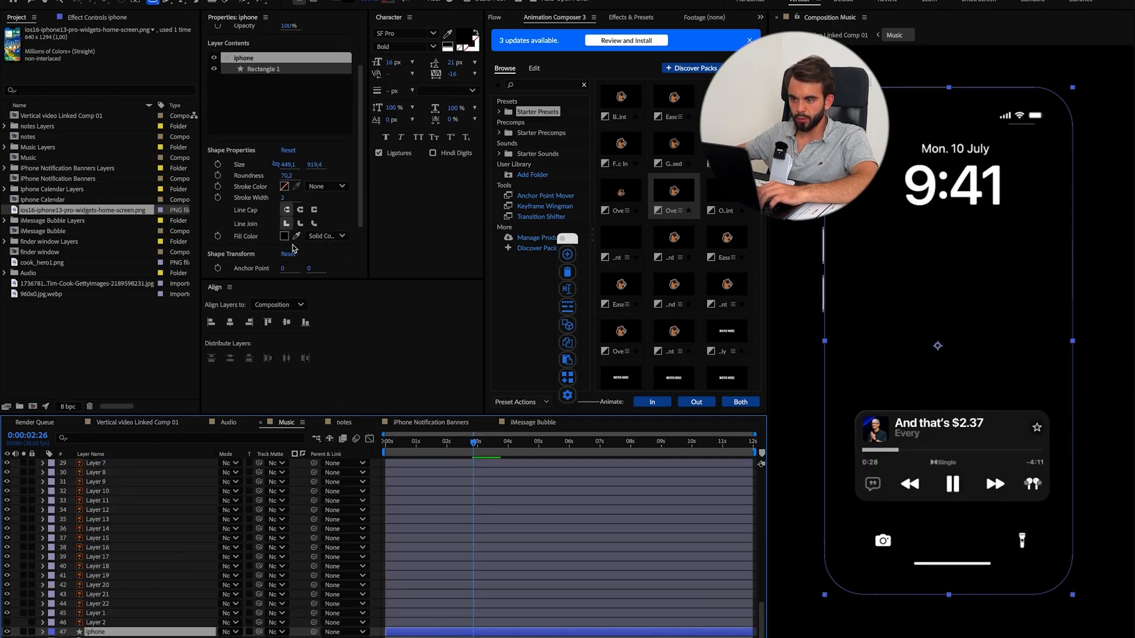
click(284, 237)
drag(499, 309, 436, 251)
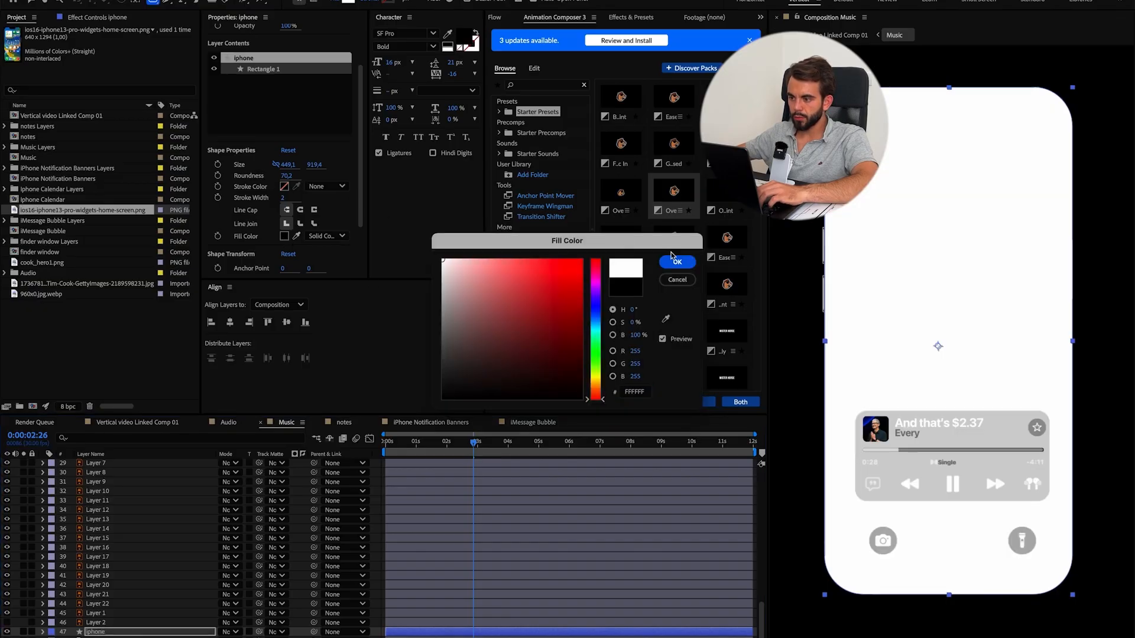
click(676, 261)
click(523, 557)
key(super+s)
Switch to the browser and search Google Images for "iphone wallpaper".
click(488, 636)
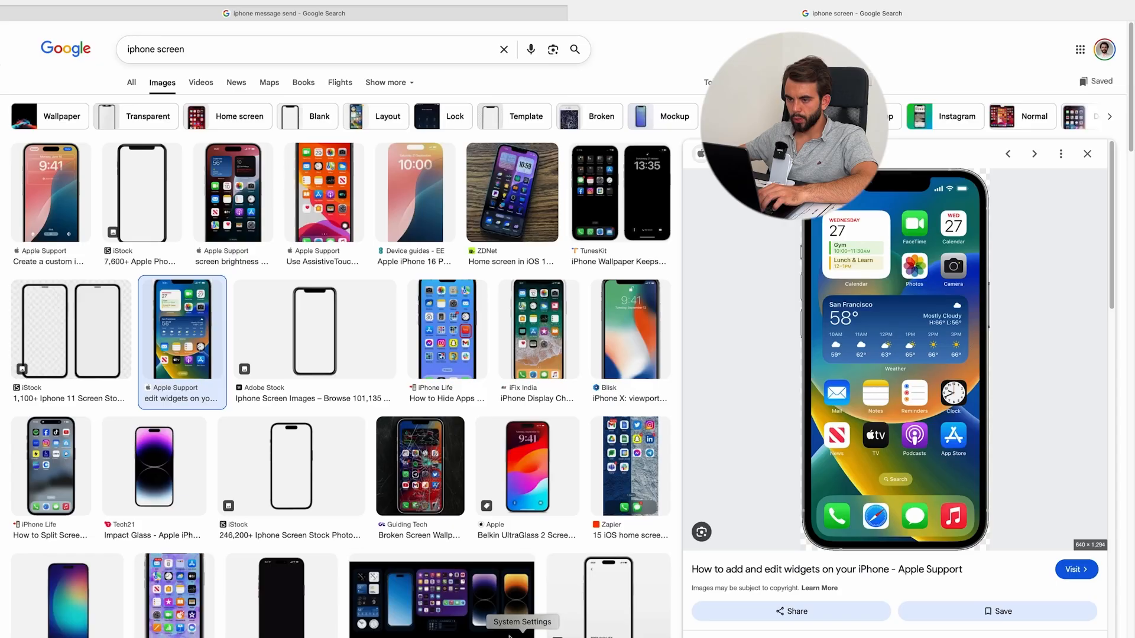
click(246, 57)
key(alt+BackSpace)
key(super+a)
text(iphone wallpaper)
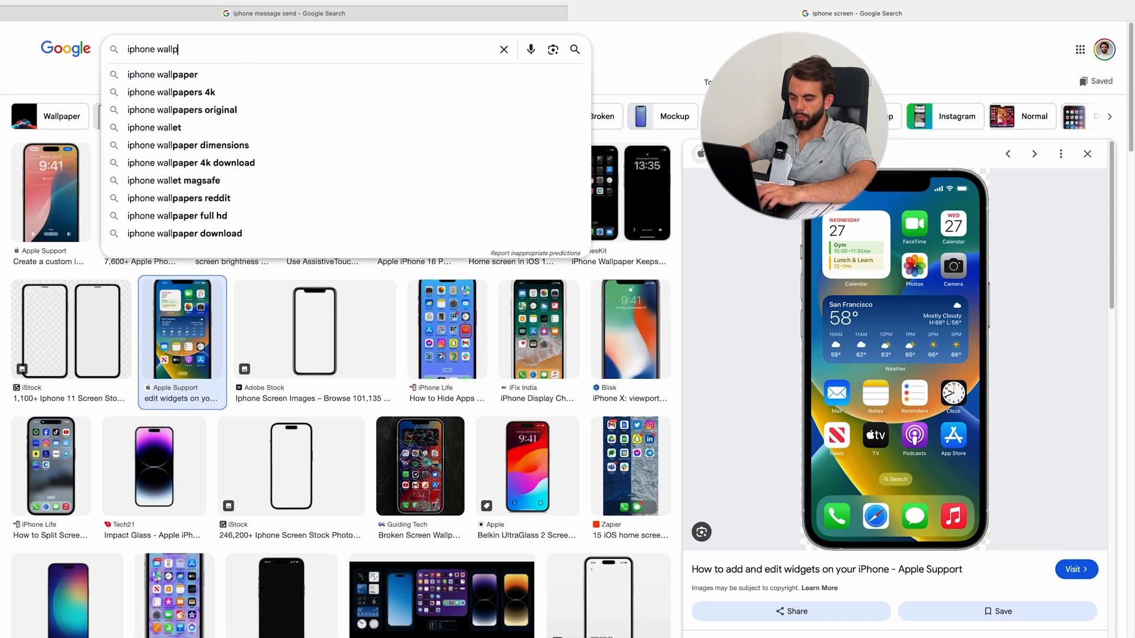
key(Return)
Add iphone-16-stock-wallpaper--19241.png to the Music composition directly below the iphone layer.
click(156, 49)
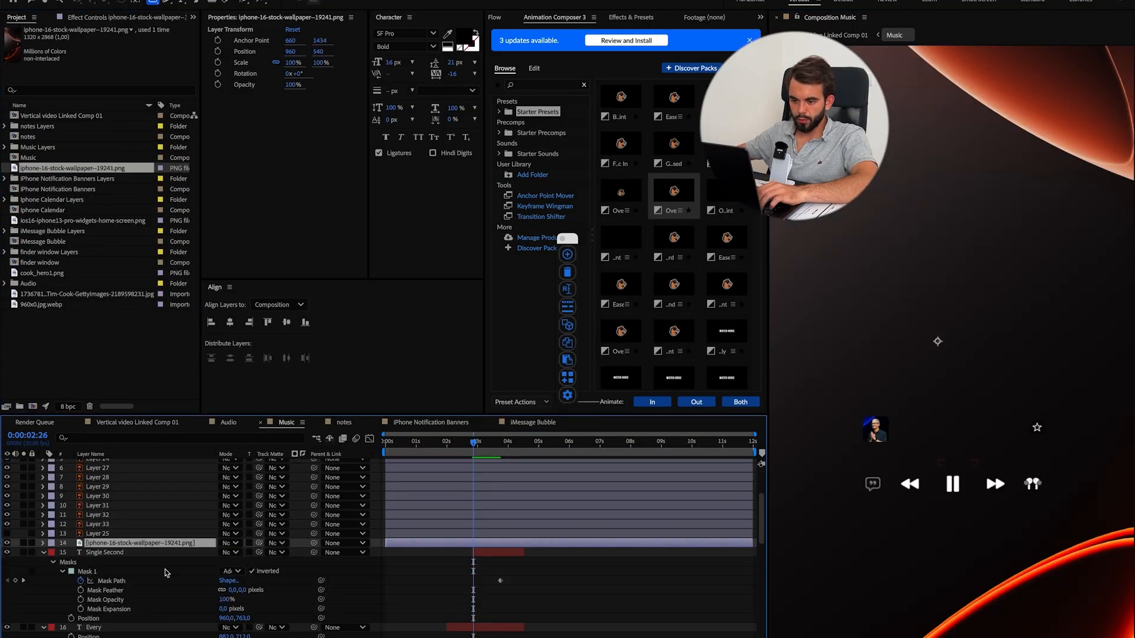
click(133, 636)
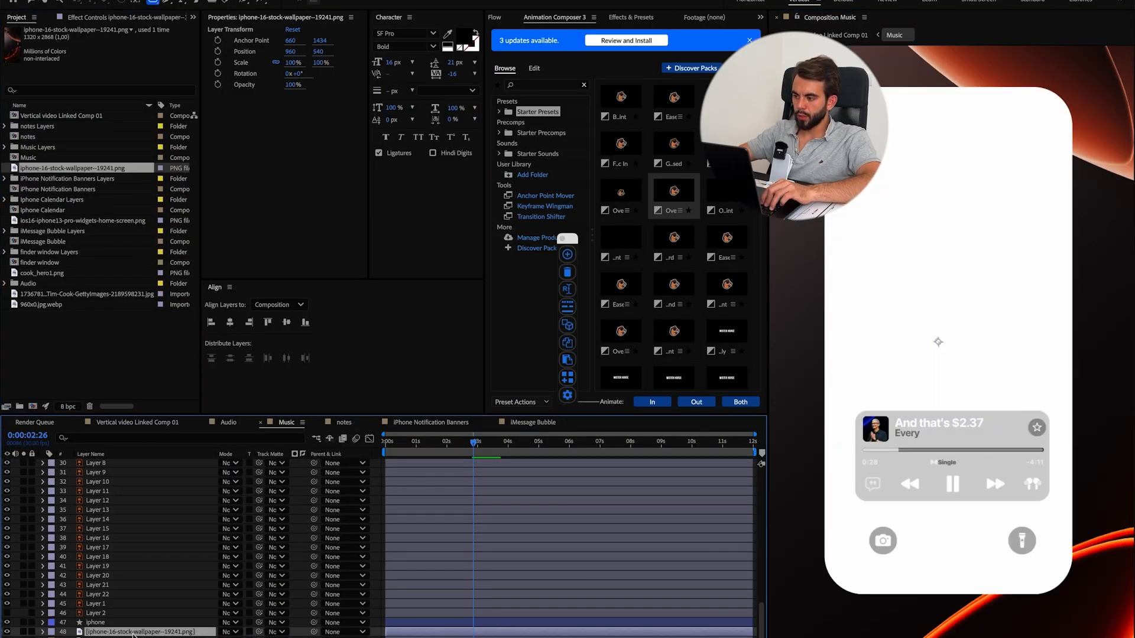
Fit the wallpaper layer to the Music composition's height, set its scale to 35%, and shift its horizontal position to 979.
key(super+alt+shift+h)
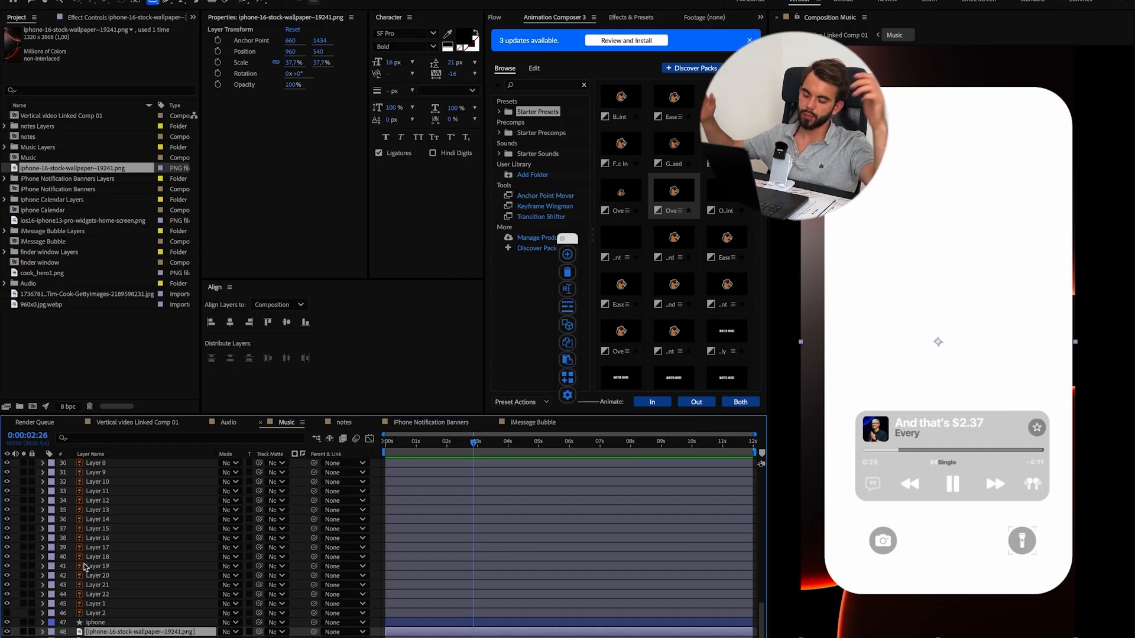
key(s)
drag(234, 637, 236, 637)
key(p)
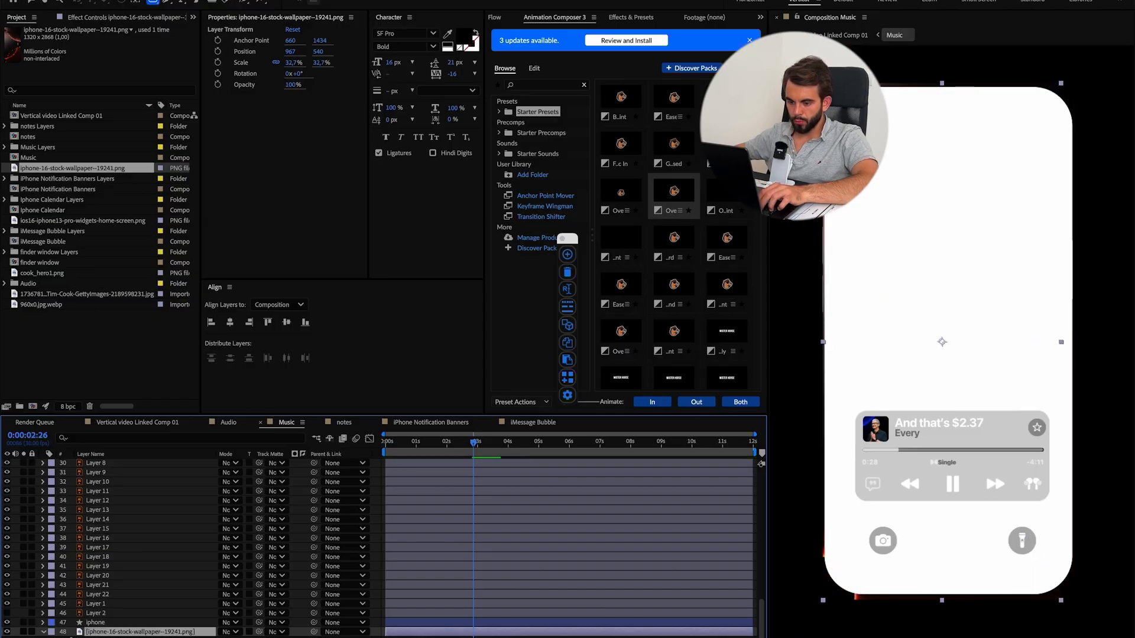
key(s)
click(231, 637)
text(35)
key(Return)
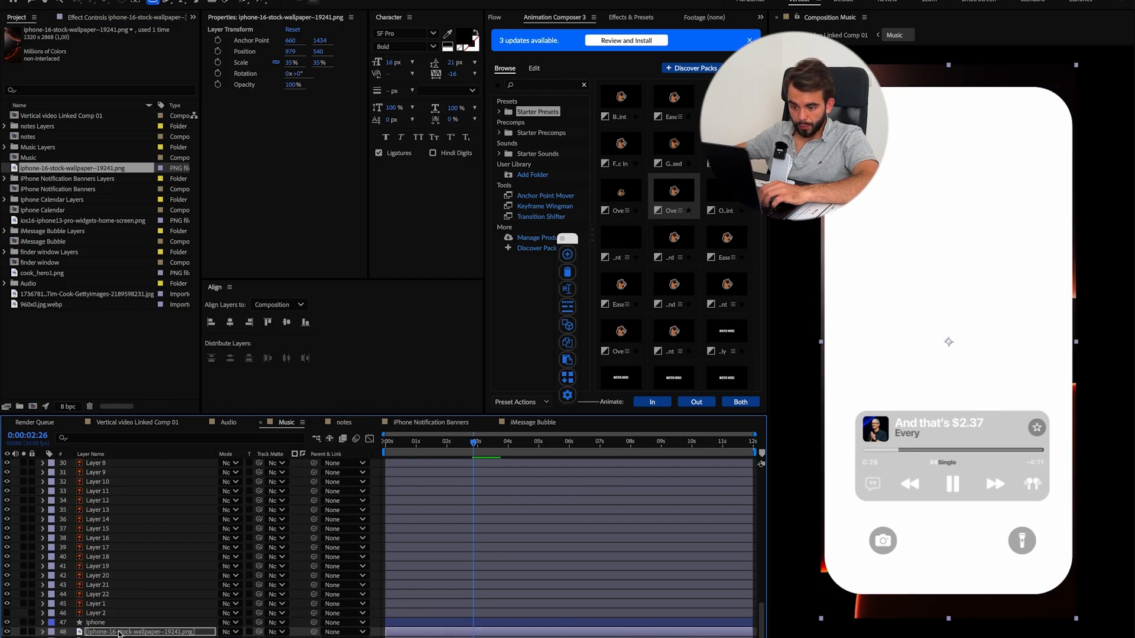
Use the iphone layer as the wallpaper's track matte, and duplicate the iphone layer as a visible copy above it.
click(121, 632)
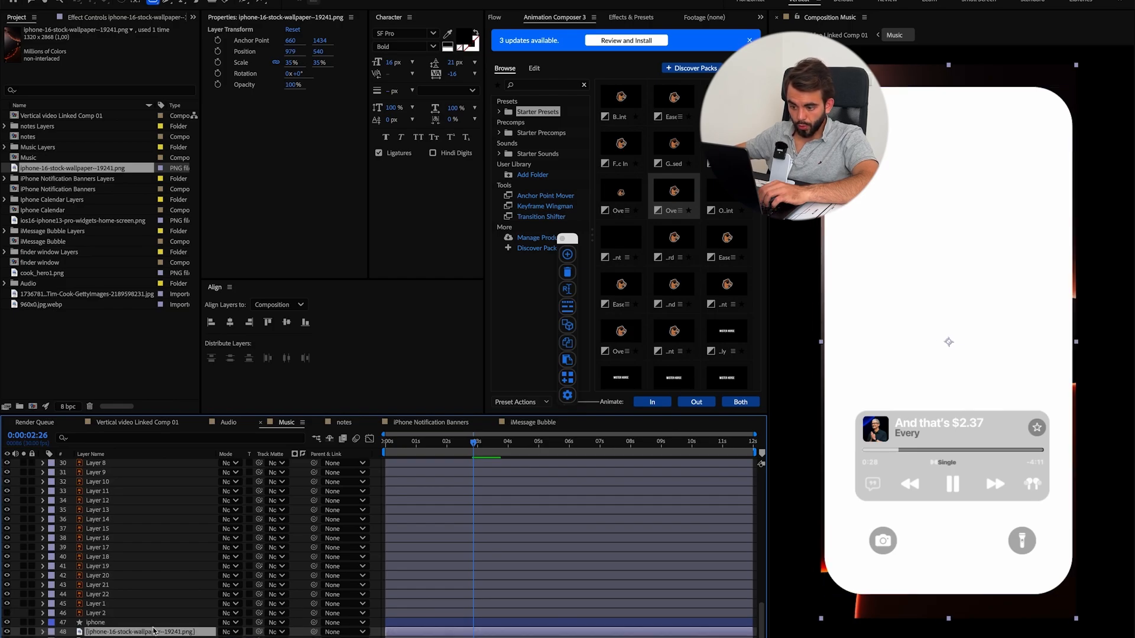
drag(258, 632, 133, 623)
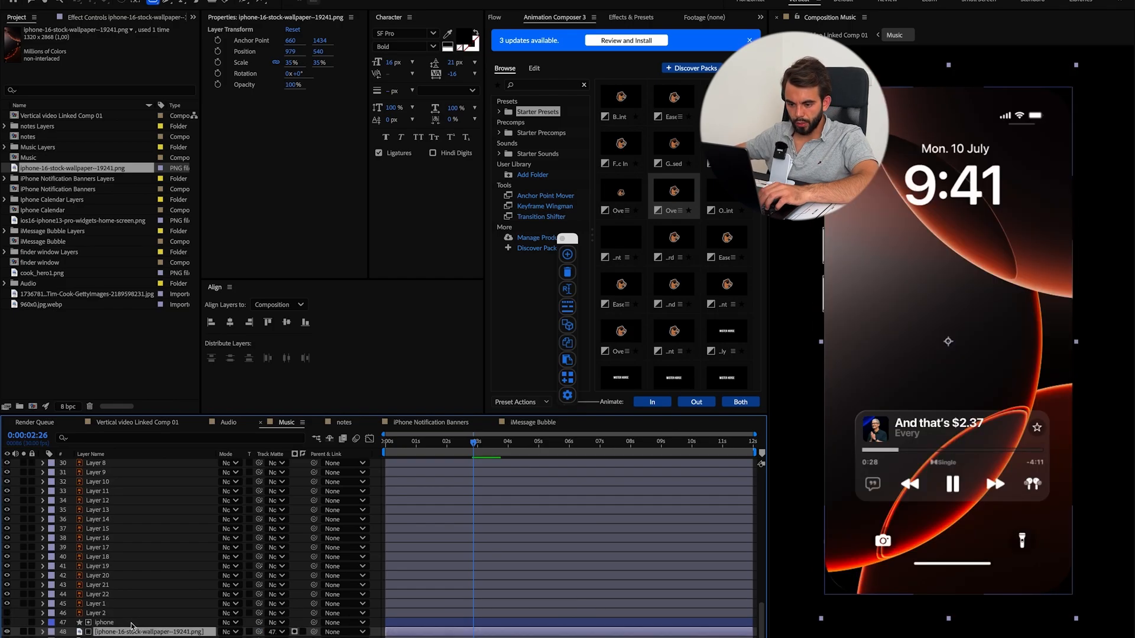
click(130, 624)
key(ctrl+d)
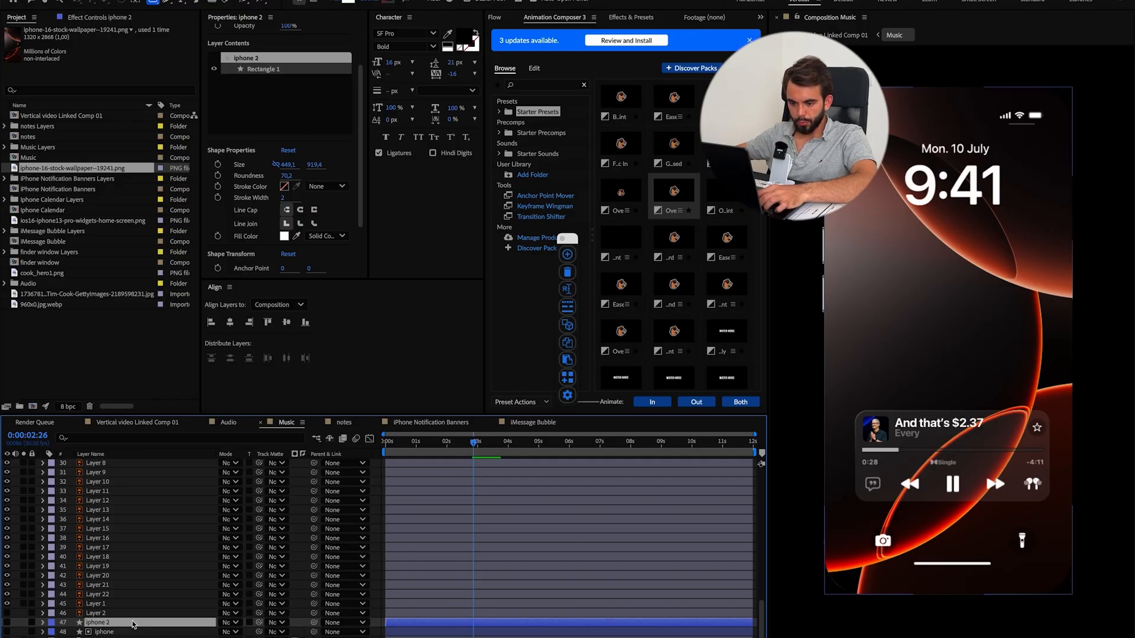
click(4, 623)
scroll(193, 609, down, 1)
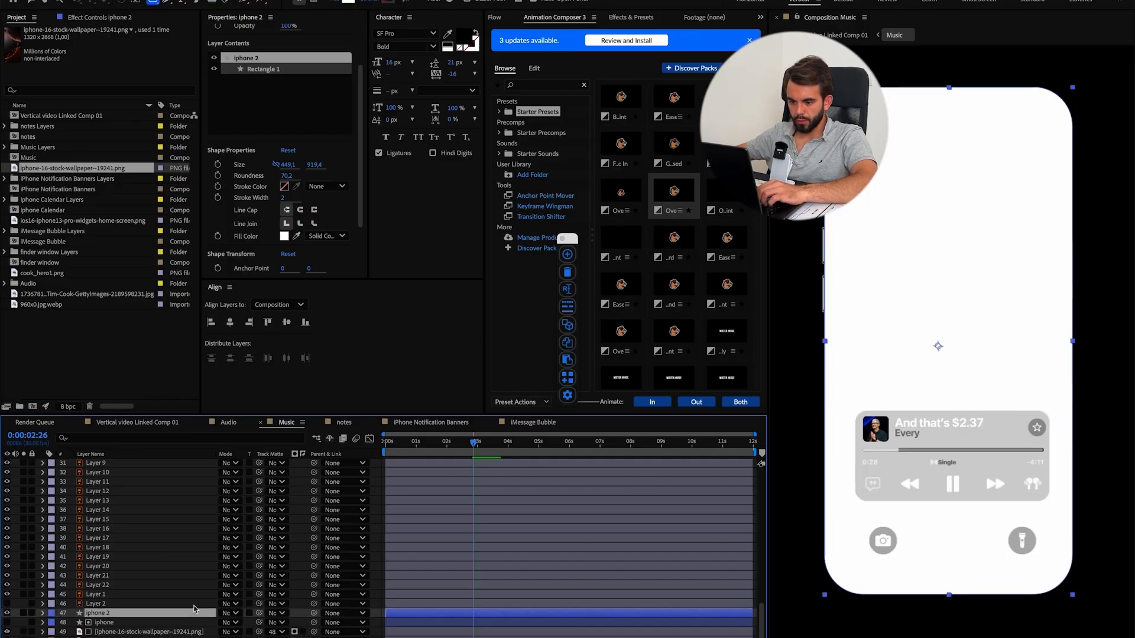
Turn the iphone 2 rectangle into an outline with no fill and a solid stroke of width 7.
click(326, 186)
click(333, 217)
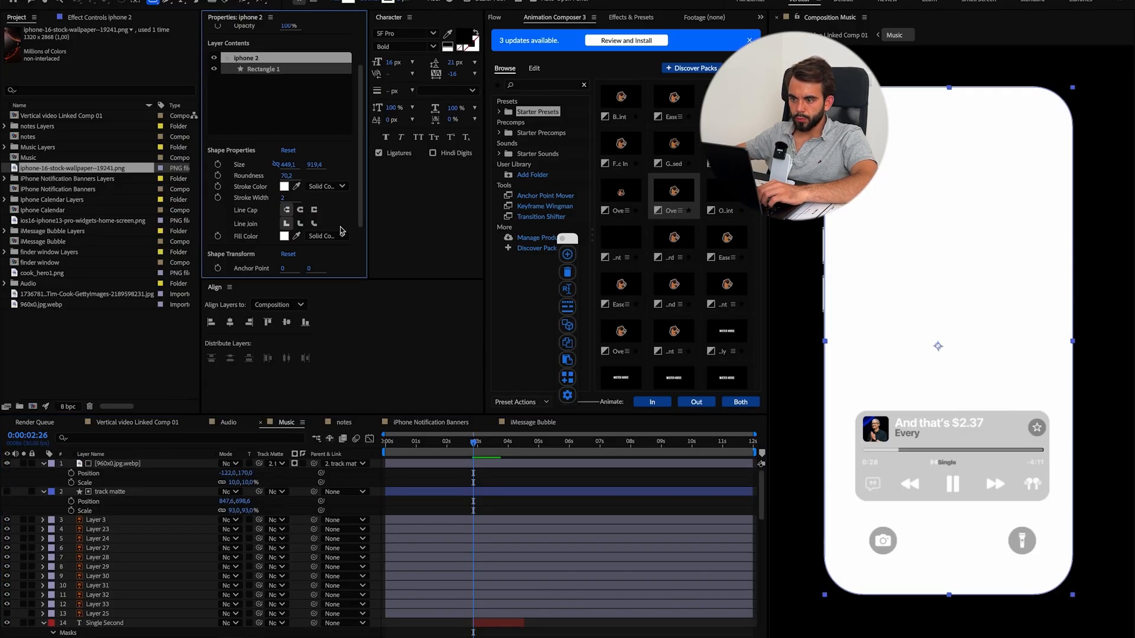
click(336, 236)
click(326, 253)
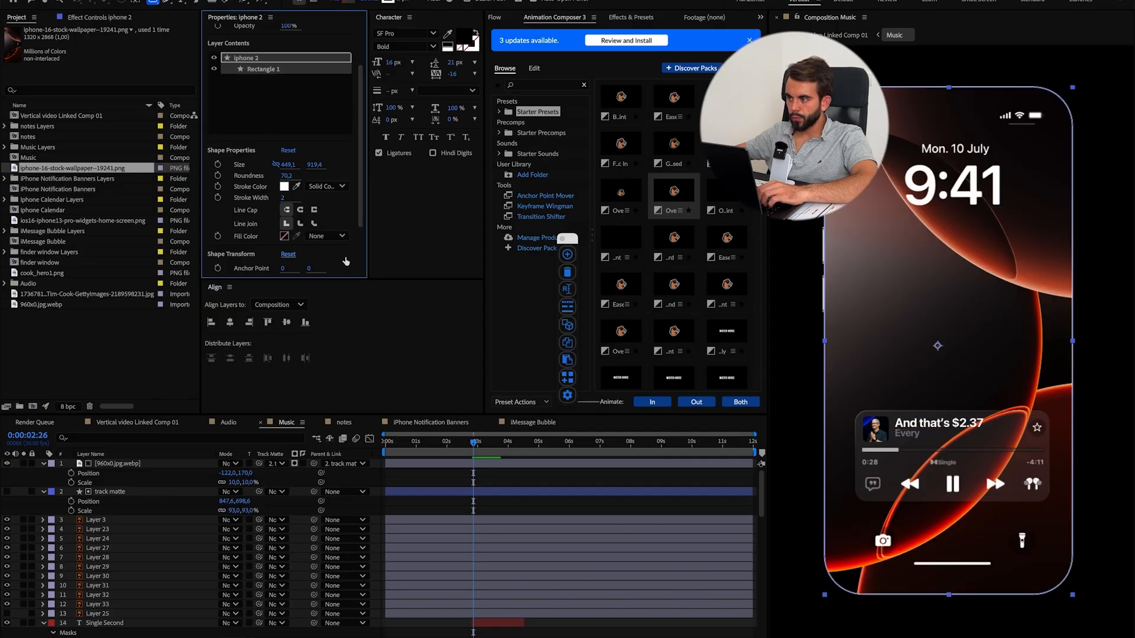
drag(283, 198, 288, 199)
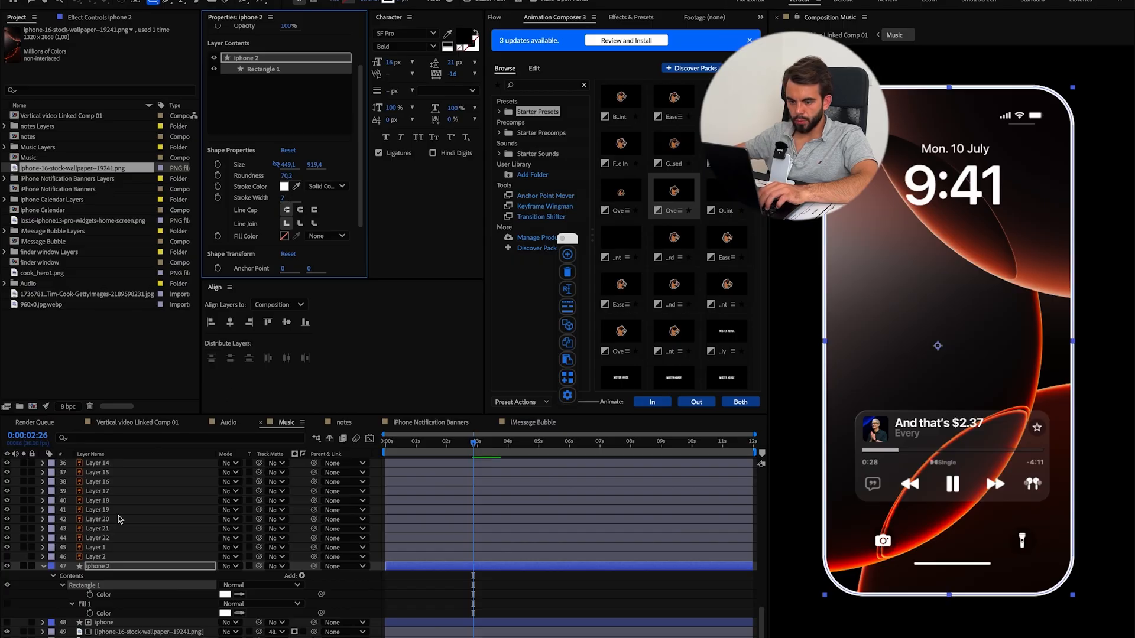
Scale the iphone 2 outline to 99.4% around its centred anchor point and set its stroke color to black.
click(113, 570)
key(s)
drag(238, 614, 234, 615)
key(ctrl+z)
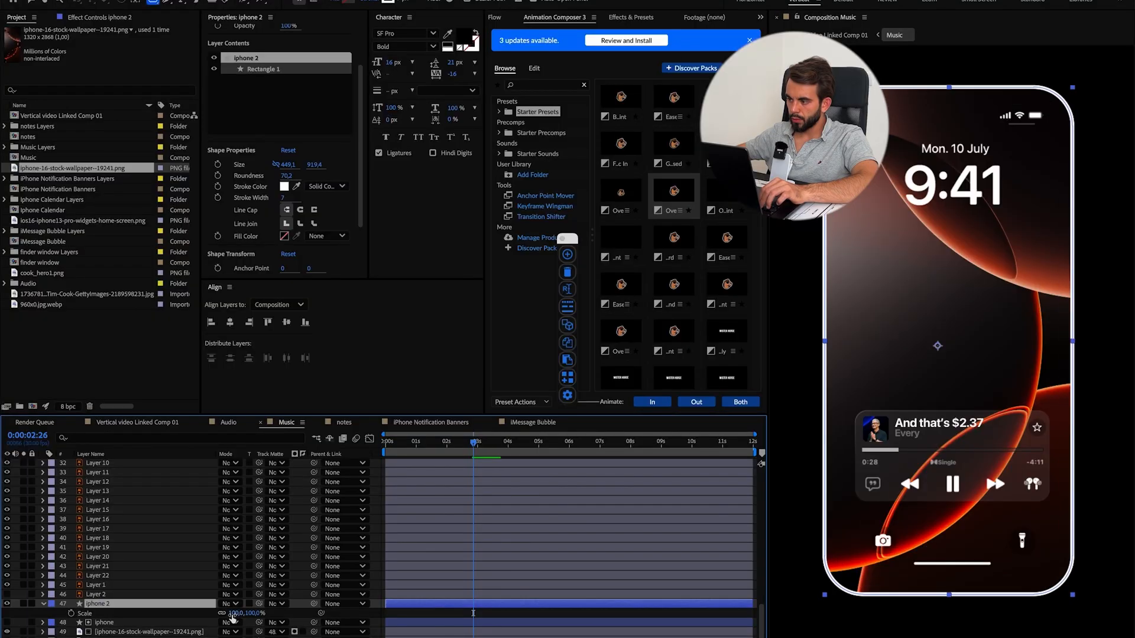
double_click(135, 2)
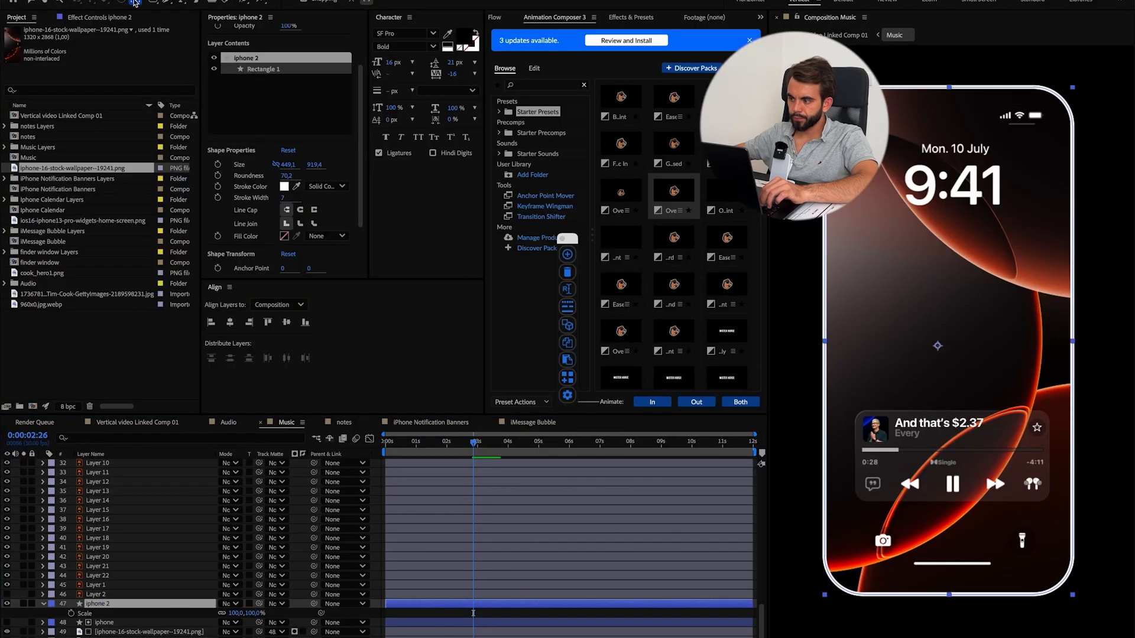
drag(238, 614, 240, 614)
click(284, 187)
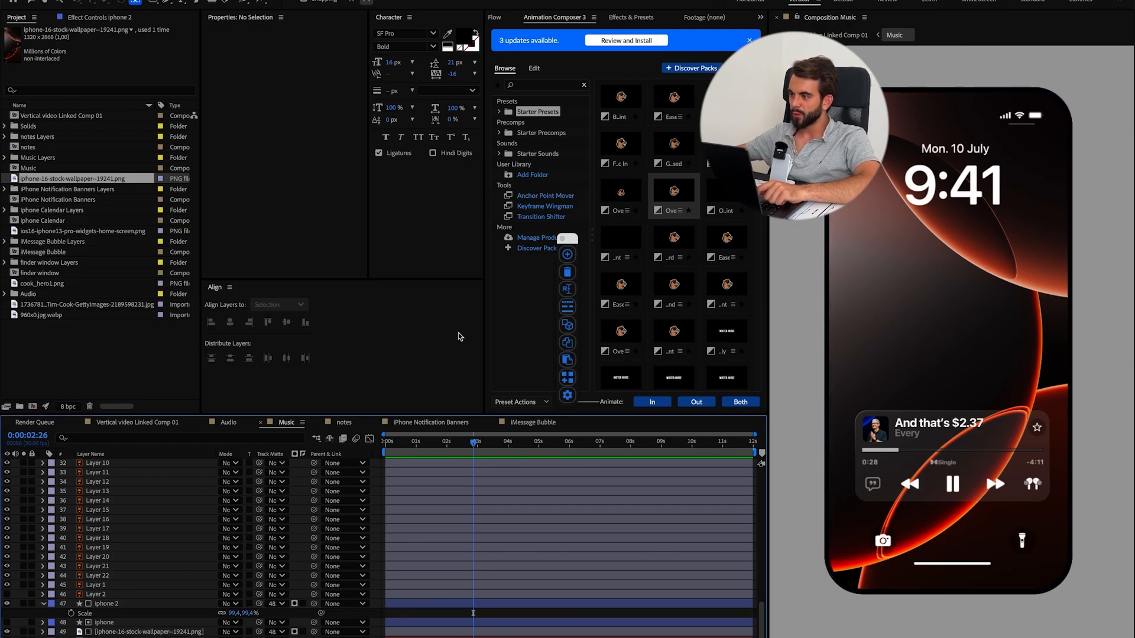
Parent the iphone matte layer and the wallpaper layer to iphone 2.
click(125, 607)
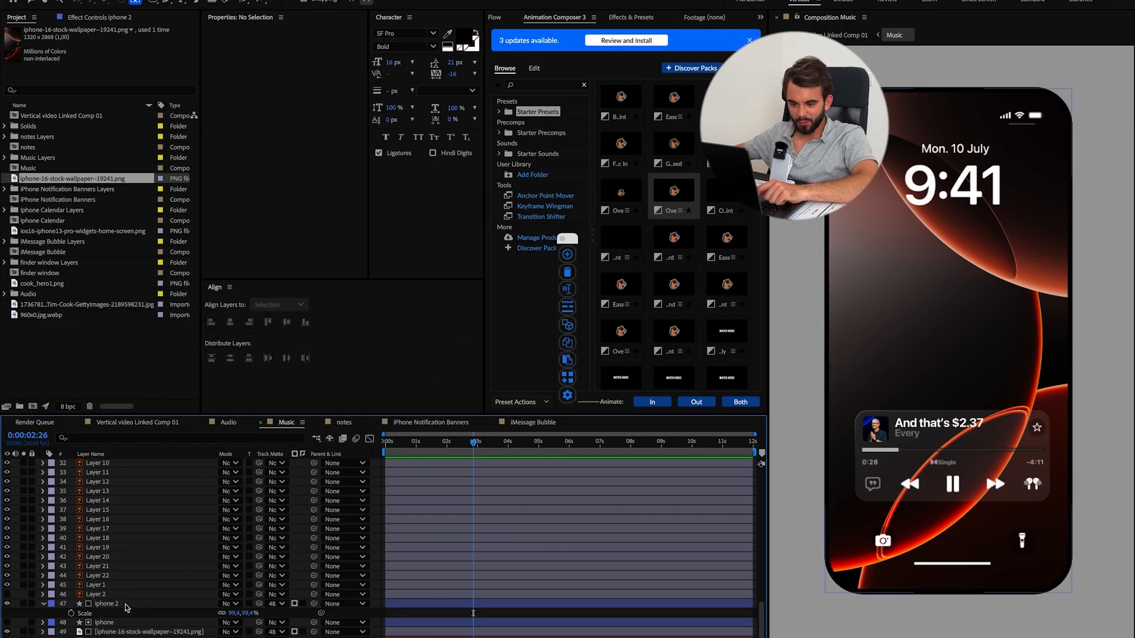
click(126, 605)
scroll(181, 607, down, 1)
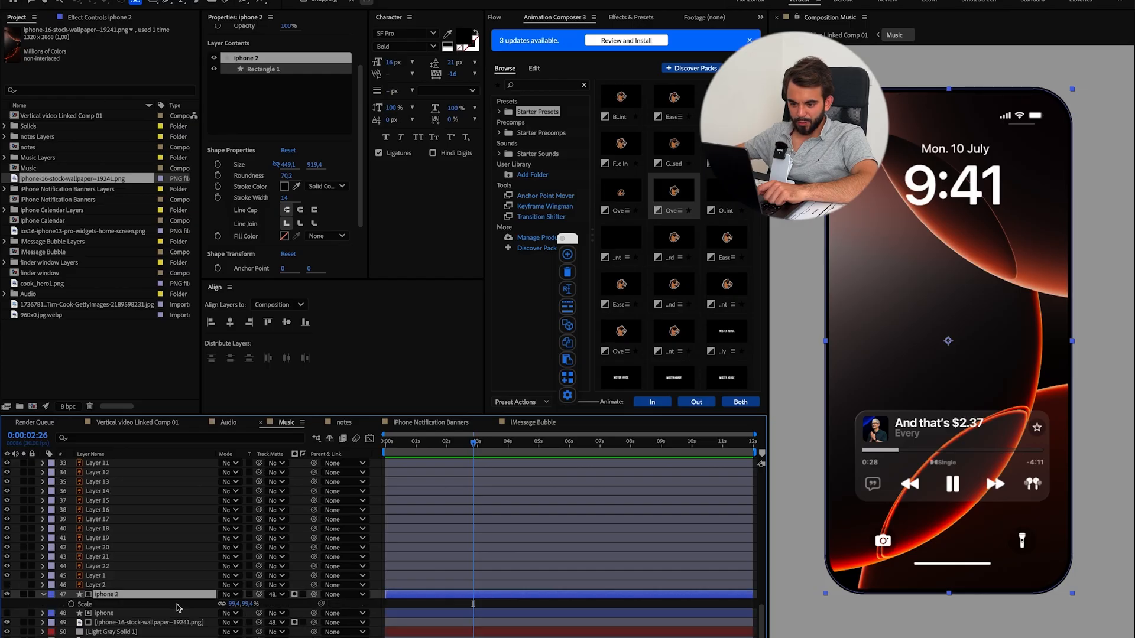
click(160, 623)
shift+click(160, 613)
drag(315, 621, 233, 604)
Move the iphone 2 layer with its parented wallpaper slightly to the right to centre the phone behind the interface.
click(141, 596)
key(p)
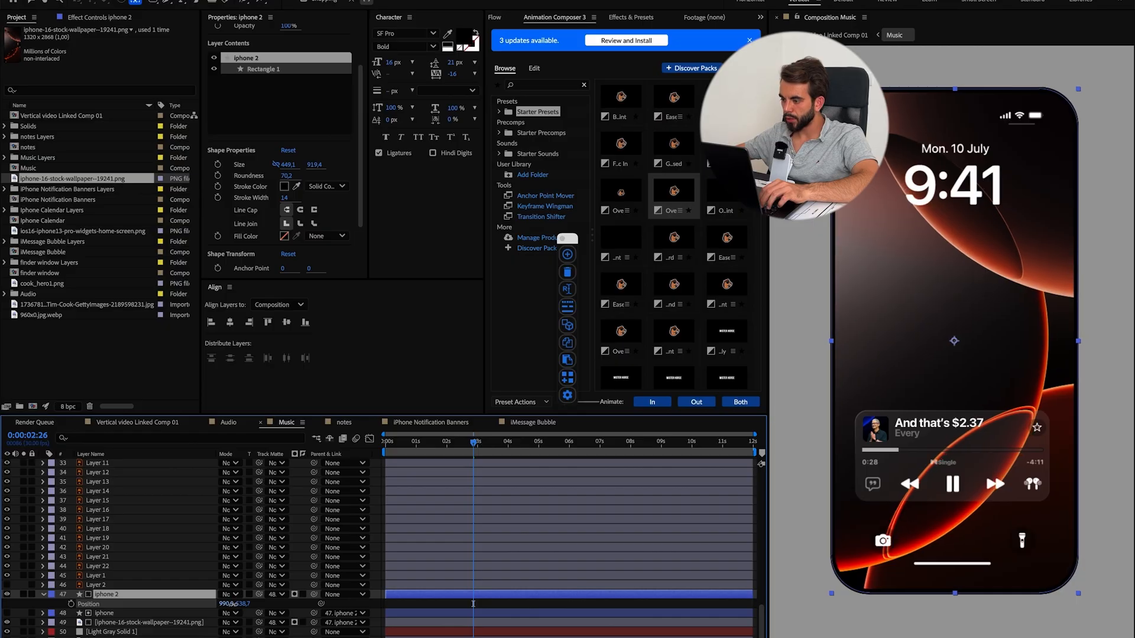
key(s)
Copy the iphone 2, iphone and wallpaper layers to the bottom of iPhone Notification Banners and set iphone 2's horizontal position to 982.
shift+click(169, 623)
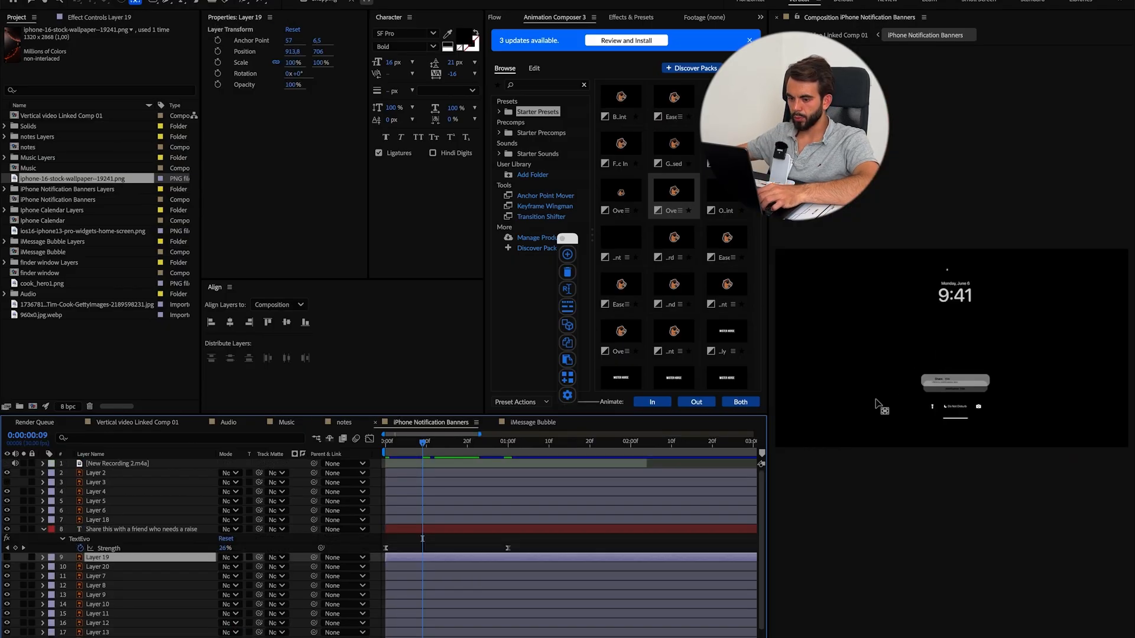
click(453, 533)
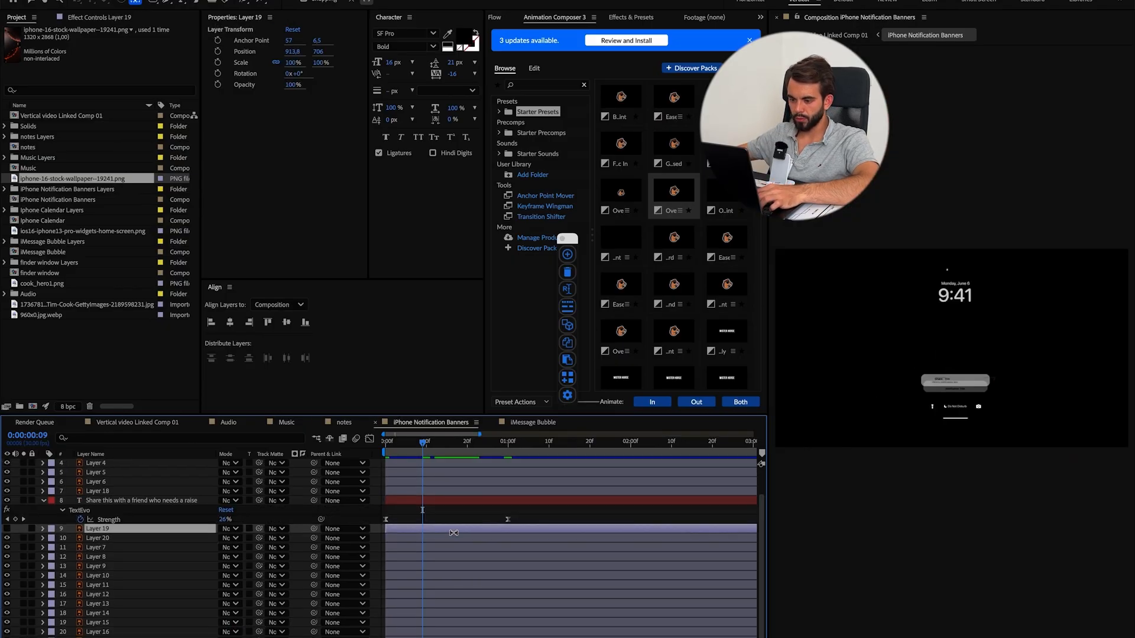
click(315, 637)
key(super+v)
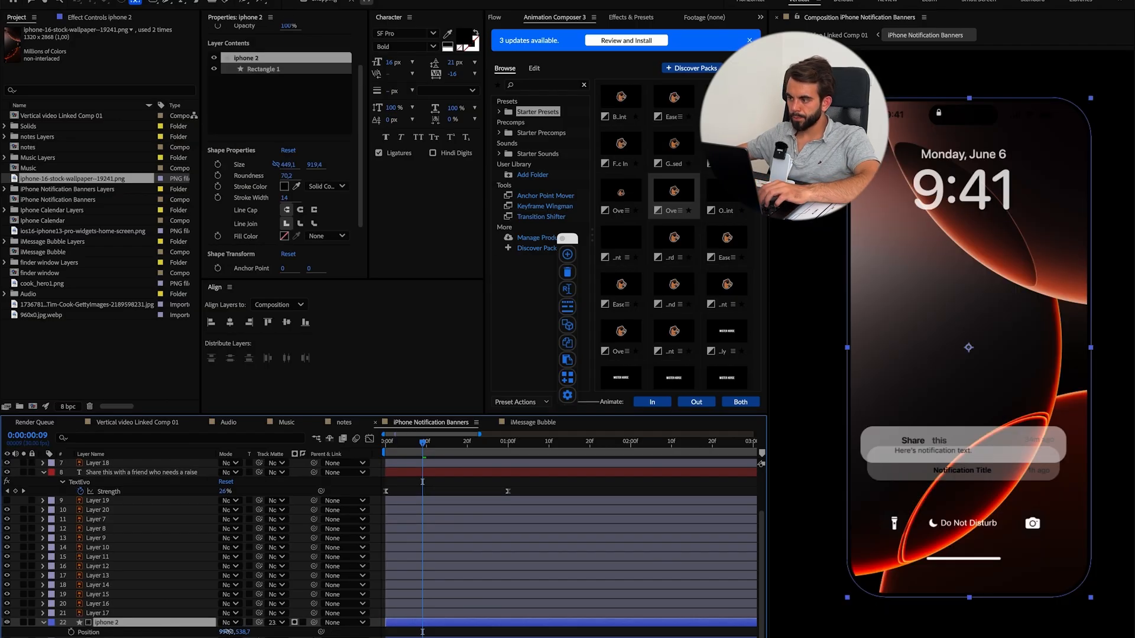
mouse_move(228, 632)
mouse_down()
mouse_move(215, 633)
mouse_move(227, 633)
mouse_up()
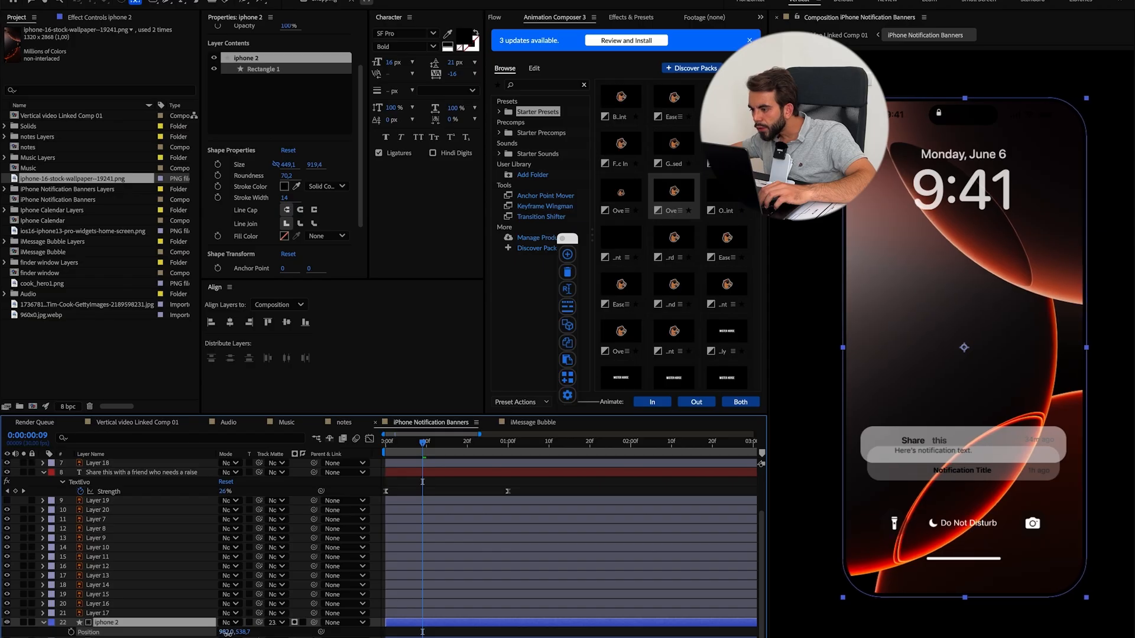
Switch to the browser and look through the iPhone 16 wallpaper image results for another background.
click(512, 637)
scroll(554, 406, down, 4)
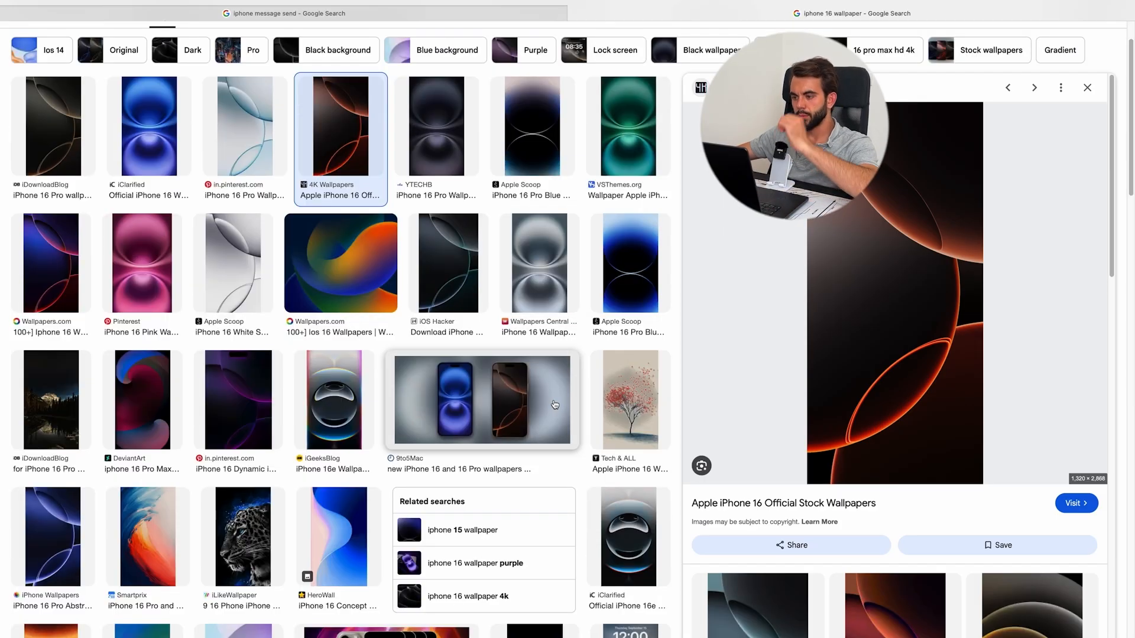
scroll(554, 404, down, 3)
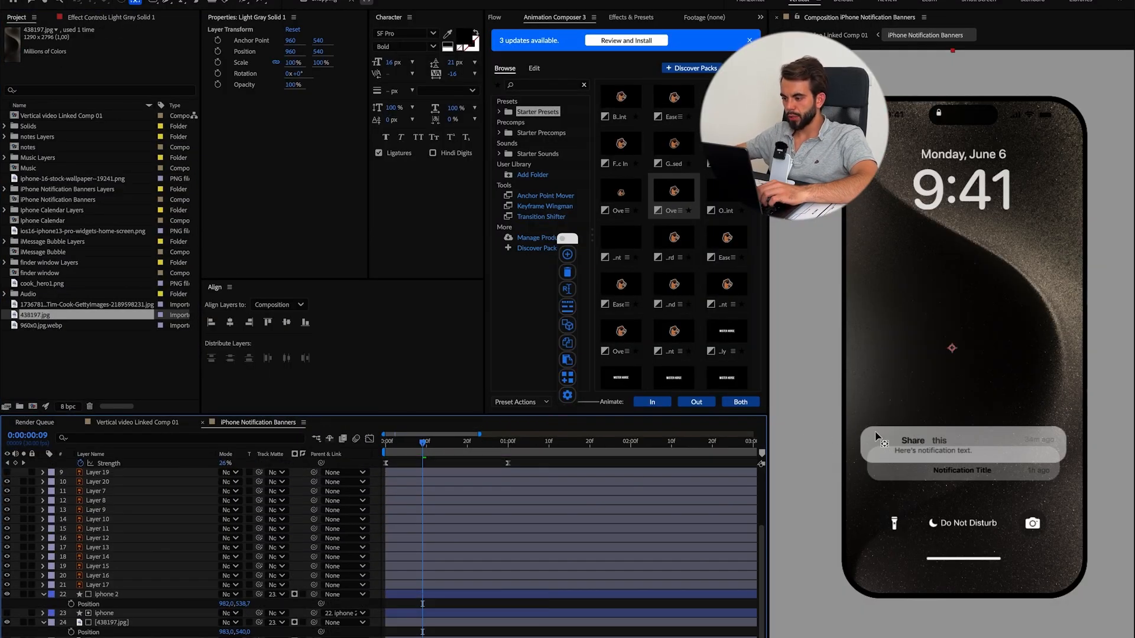
Switch to the browser and search Google Images for "iphone notificairons".
click(502, 637)
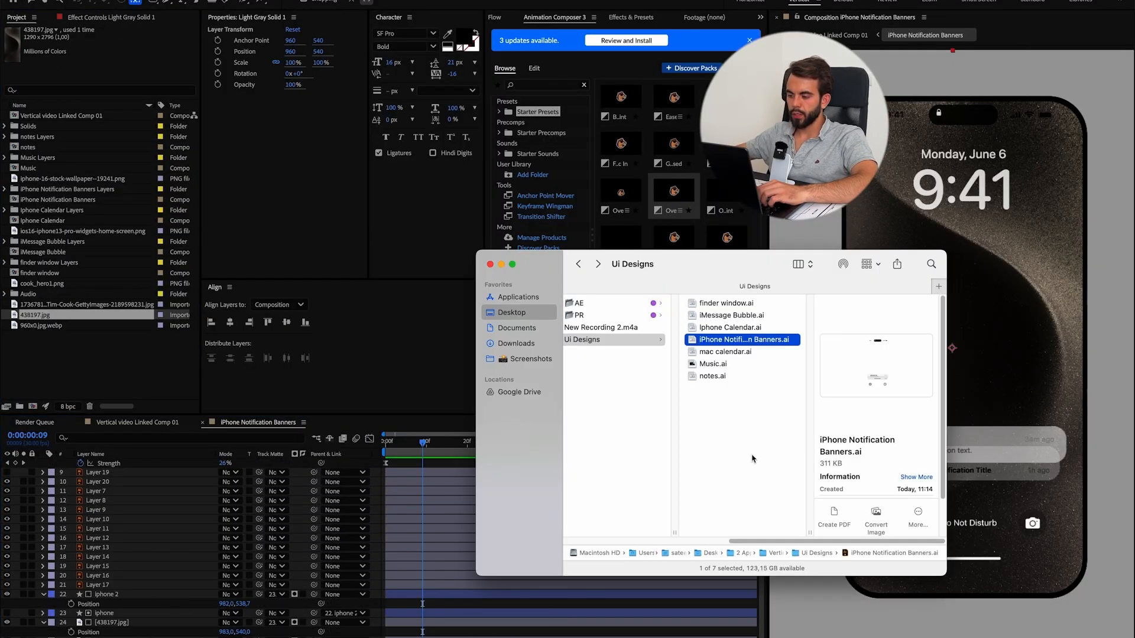
click(507, 637)
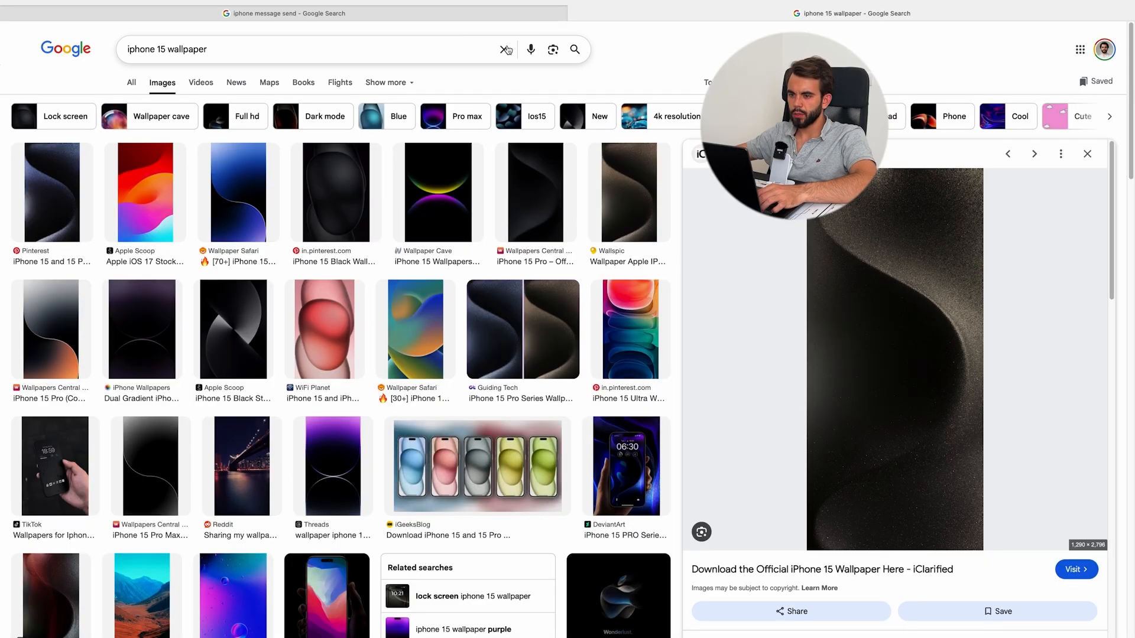
triple_click(319, 54)
text(iphone notificairons)
key(Return)
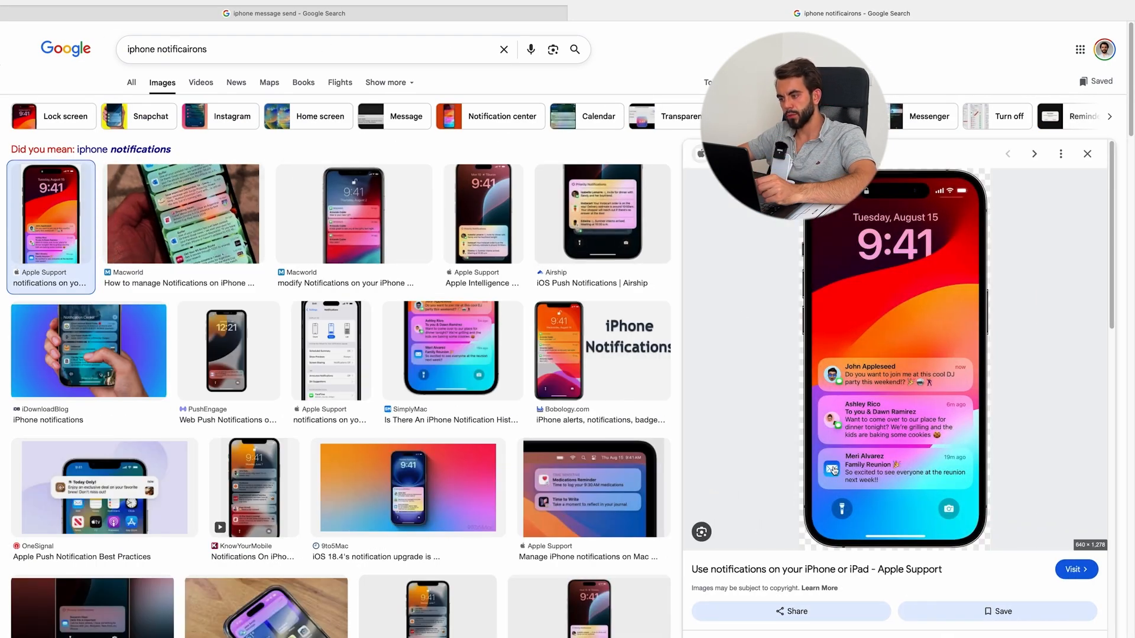
Search Google Images for "iphone message icon".
triple_click(253, 45)
text(ip)
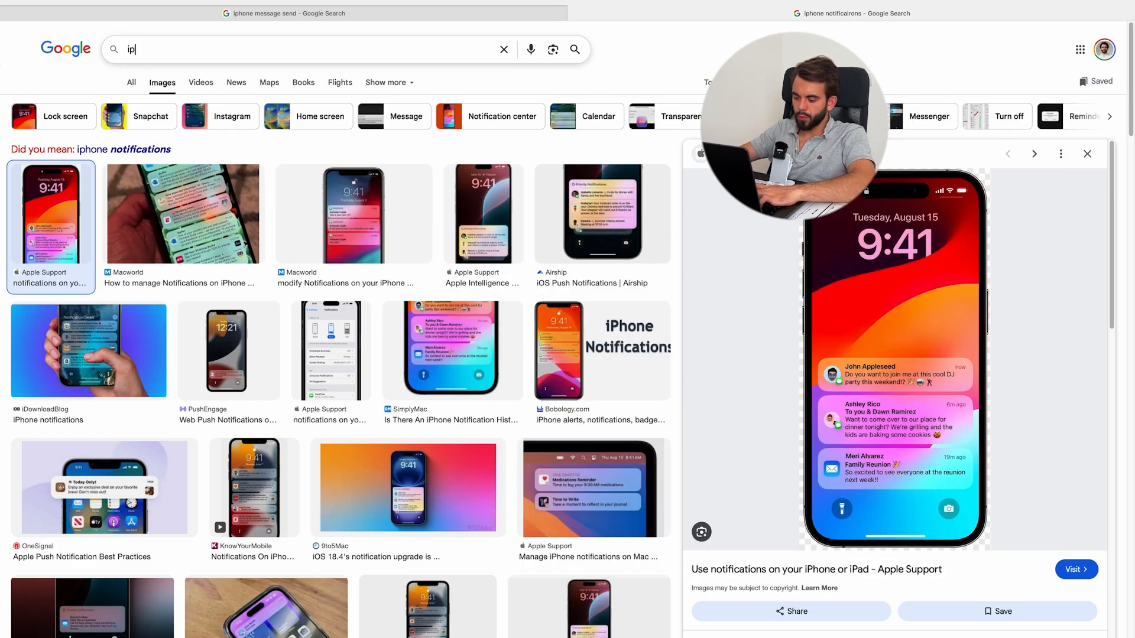
text(hone message icon)
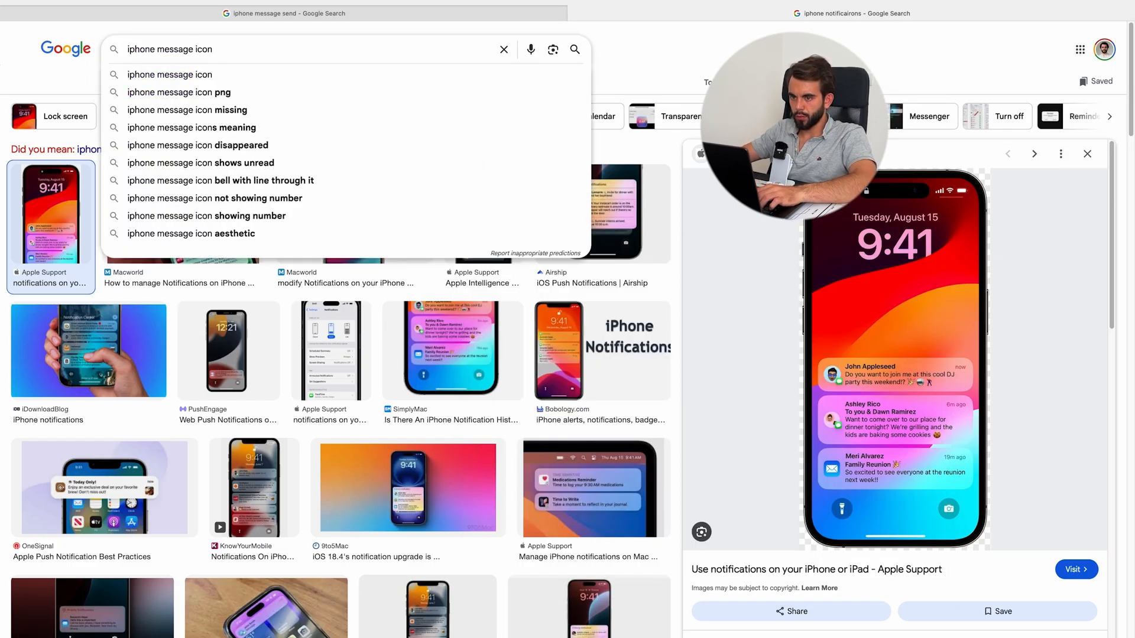
key(Return)
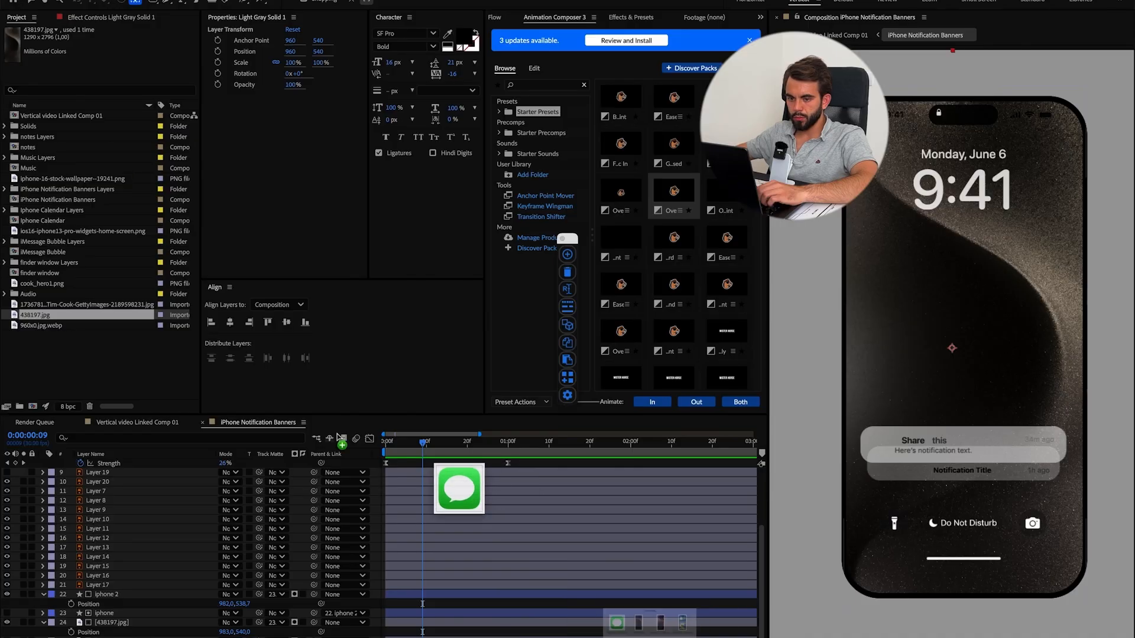
Import Apple_Messages-512.webp, place it above Layer 20 in iPhone Notification Banners, and undo the last adjustment to the notes icon.
drag(456, 494, 69, 351)
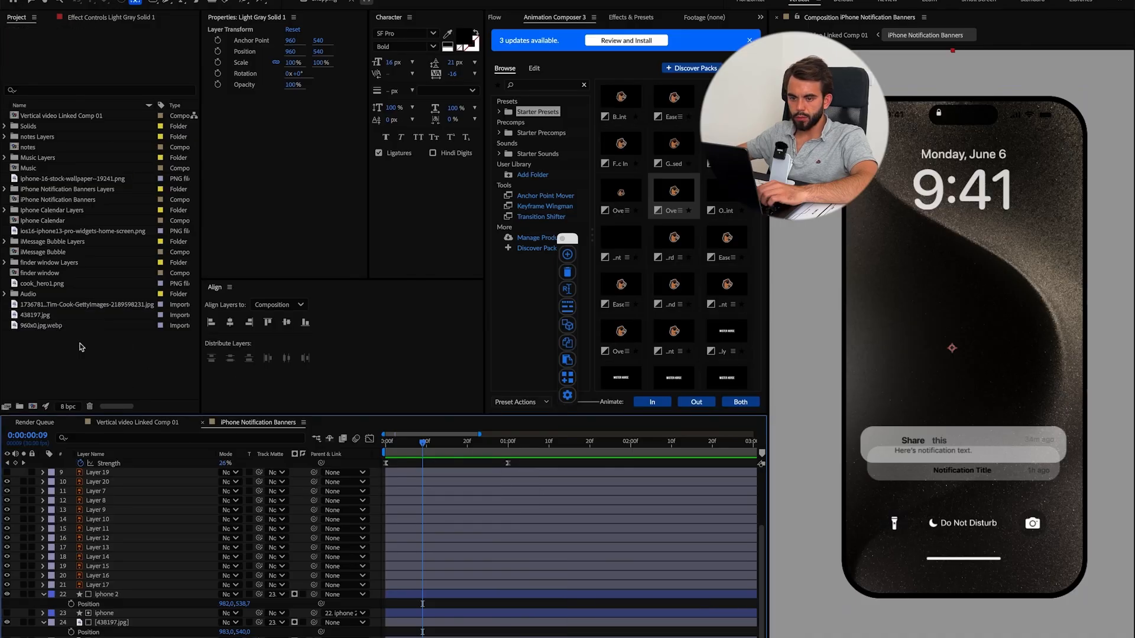
drag(60, 307, 176, 570)
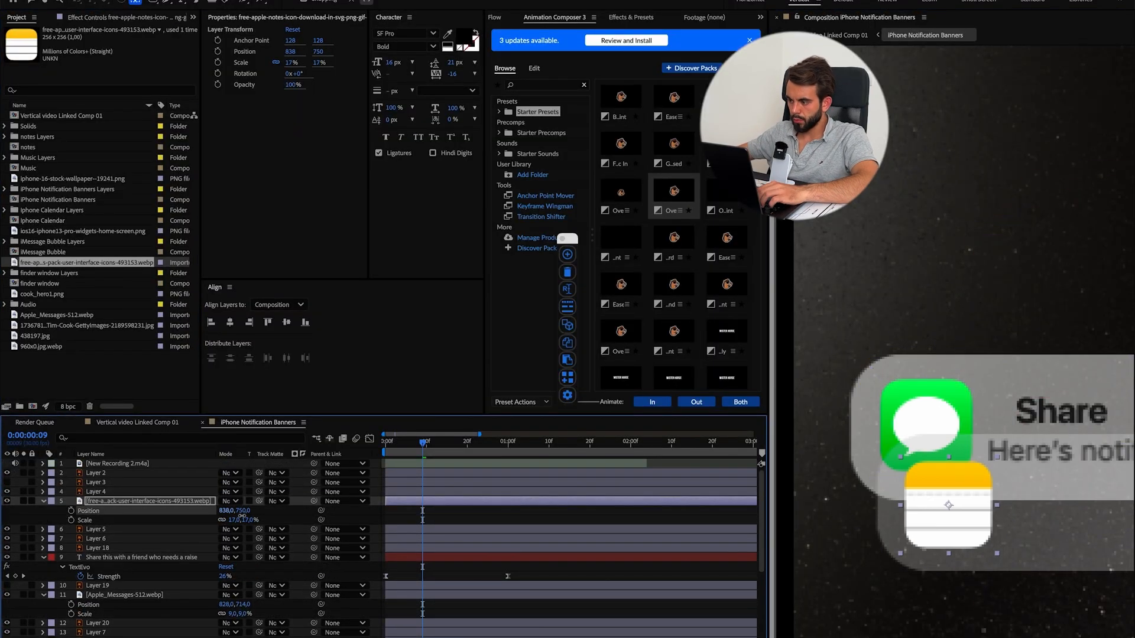
key(super+z)
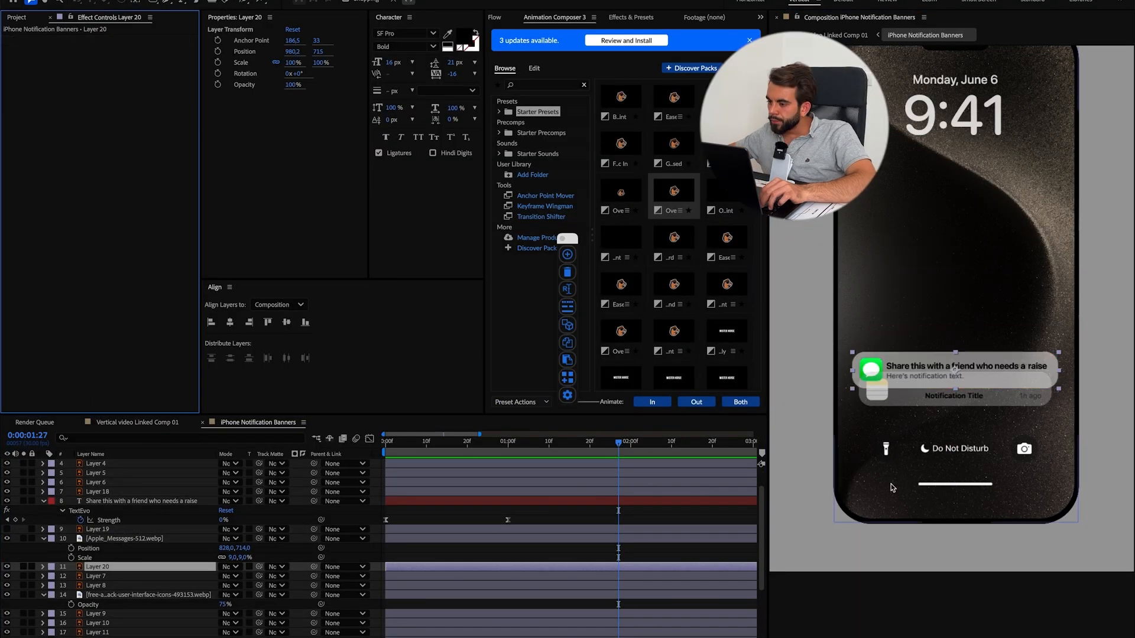
Hide the light gray solid background in iPhone Notification Banners and return to Vertical video Linked Comp 01.
scroll(893, 485, down, 1)
scroll(896, 483, up, 1)
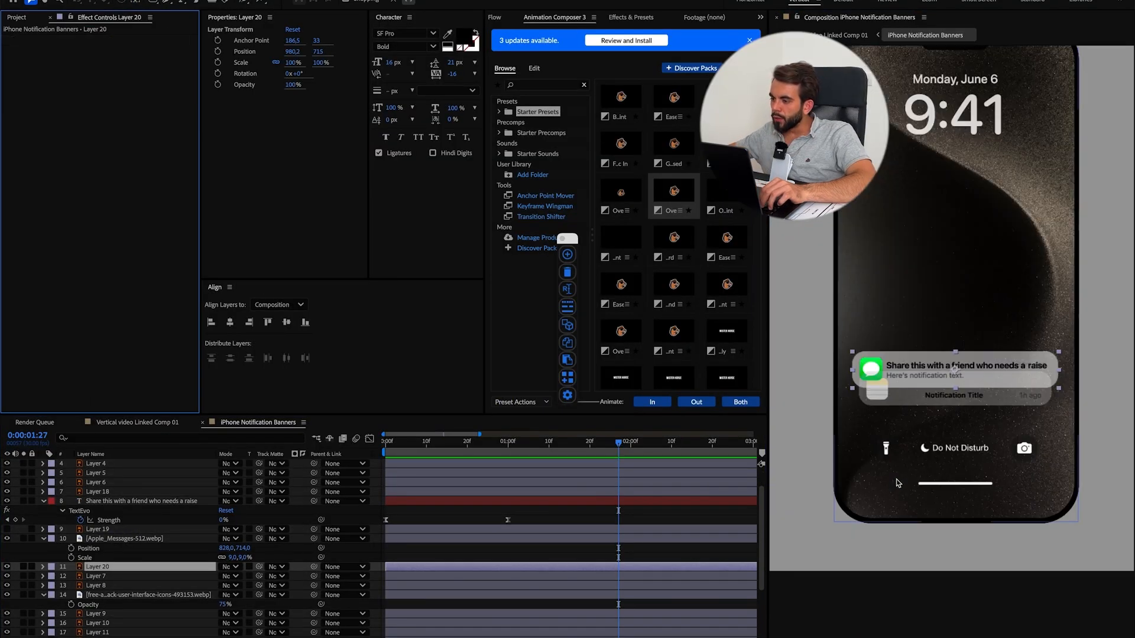
scroll(898, 482, down, 1)
scroll(181, 625, down, 4)
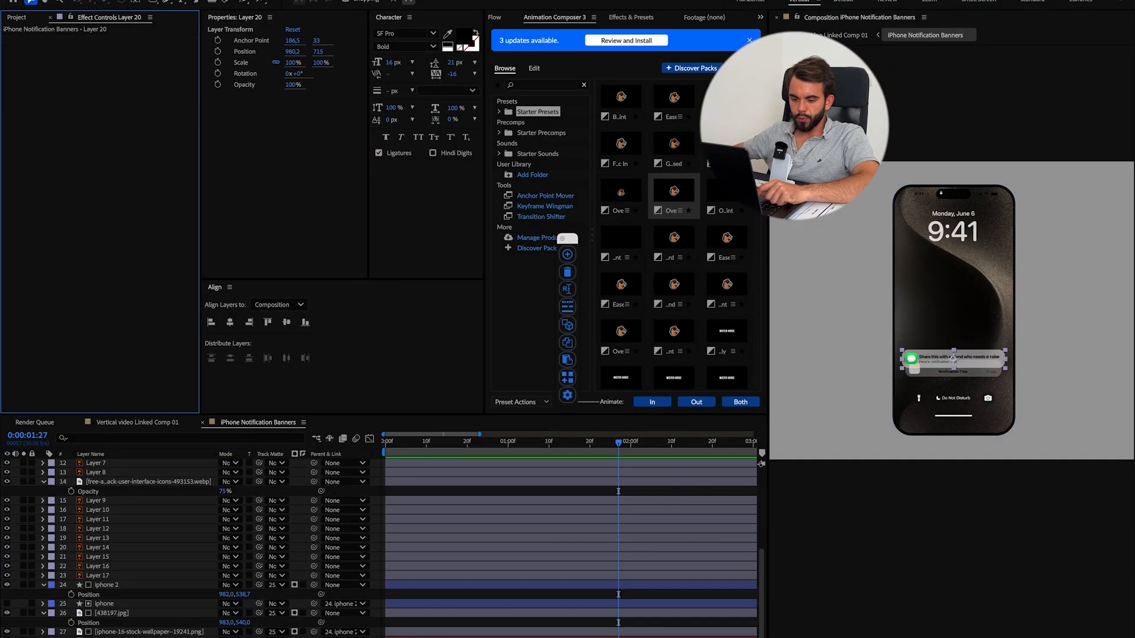
click(8, 637)
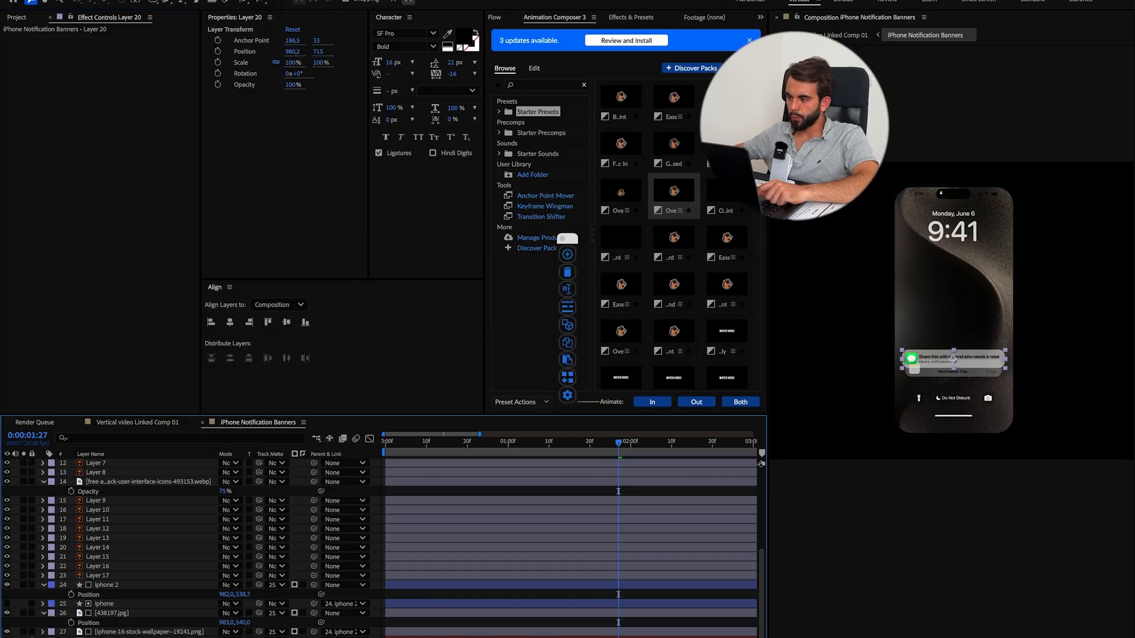
click(145, 424)
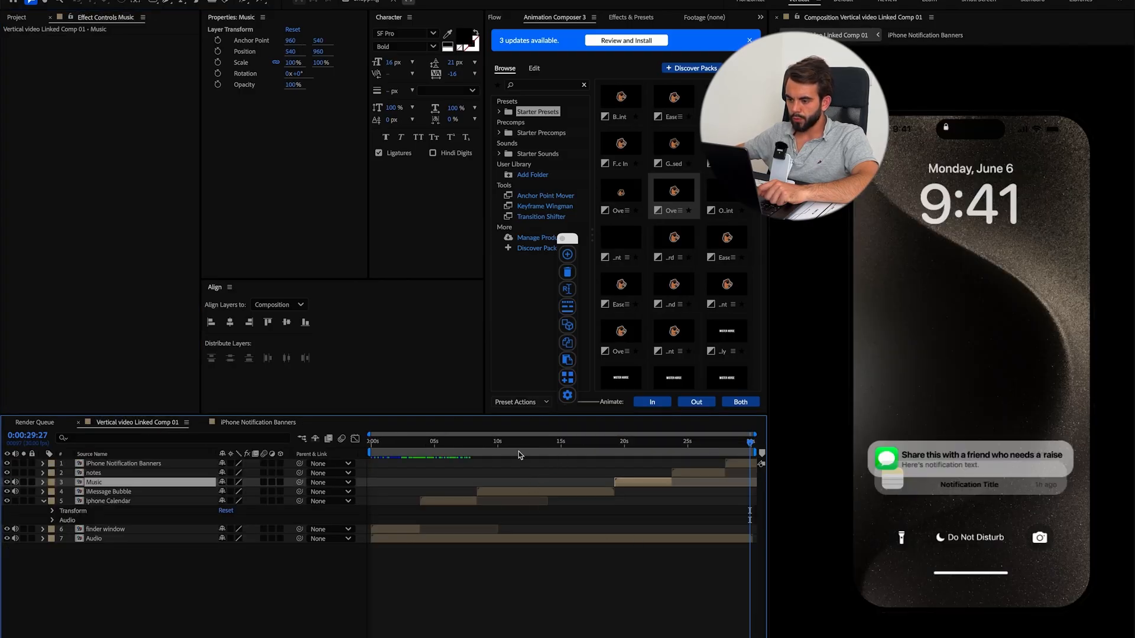
Play Vertical video Linked Comp 01 from the start and scrub back to the iPhone Calendar scene.
key(Home)
key(space)
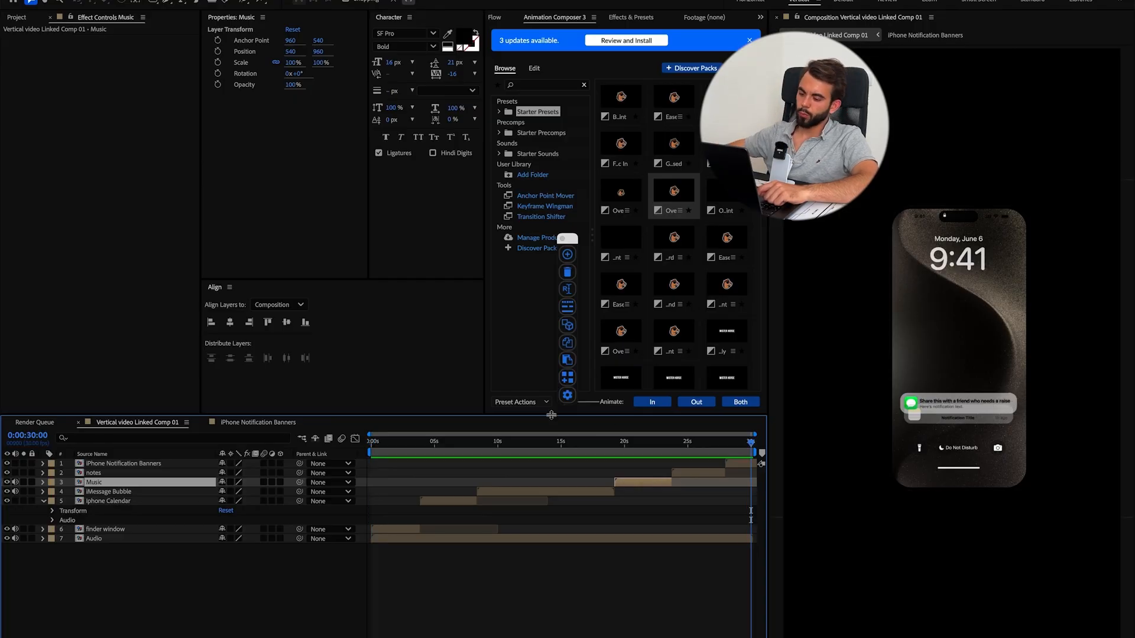
drag(395, 456, 460, 482)
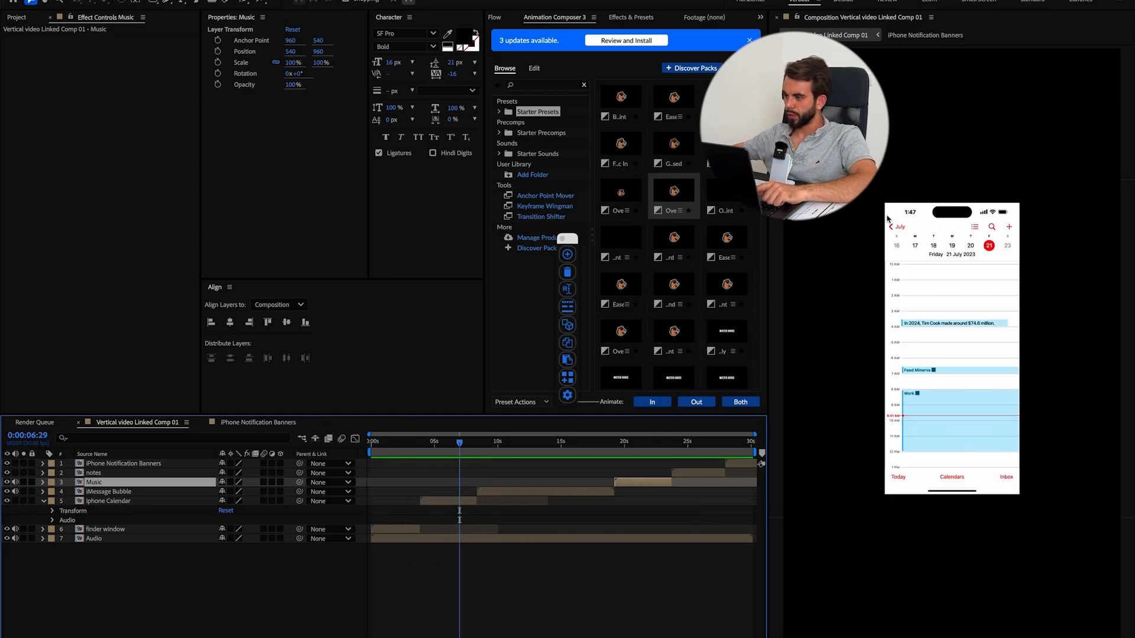
mouse_move(464, 444)
mouse_down()
mouse_move(759, 455)
mouse_move(463, 454)
mouse_up()
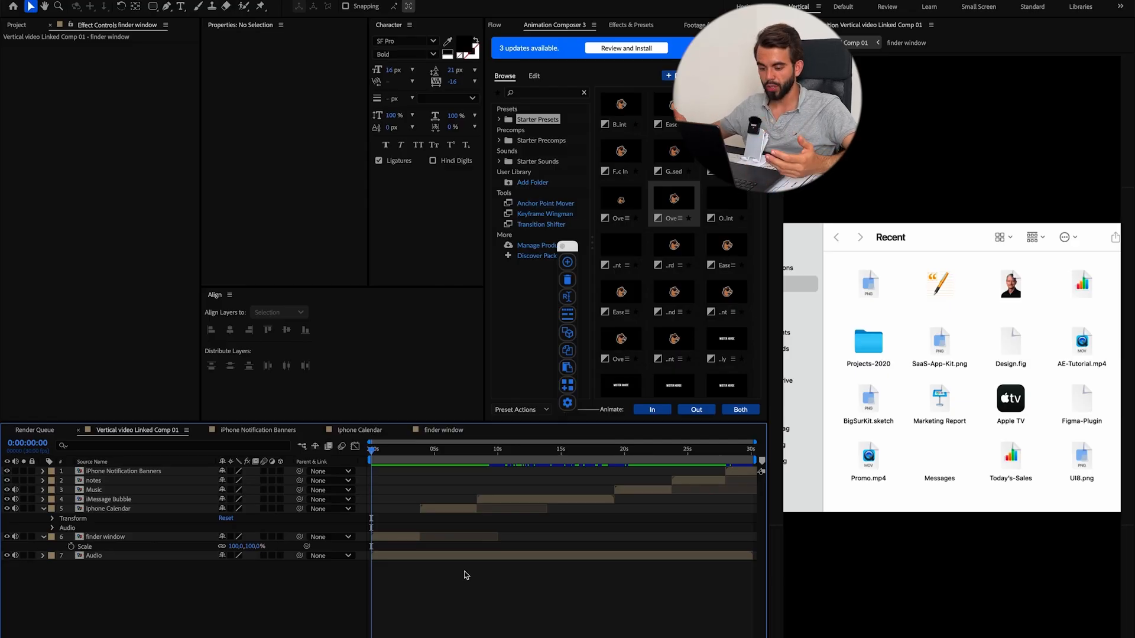
Open the iPhone Calendar composition and look through its layers.
click(371, 431)
mouse_move(391, 456)
mouse_down()
mouse_move(412, 458)
mouse_move(370, 460)
mouse_up()
scroll(483, 578, down, 10)
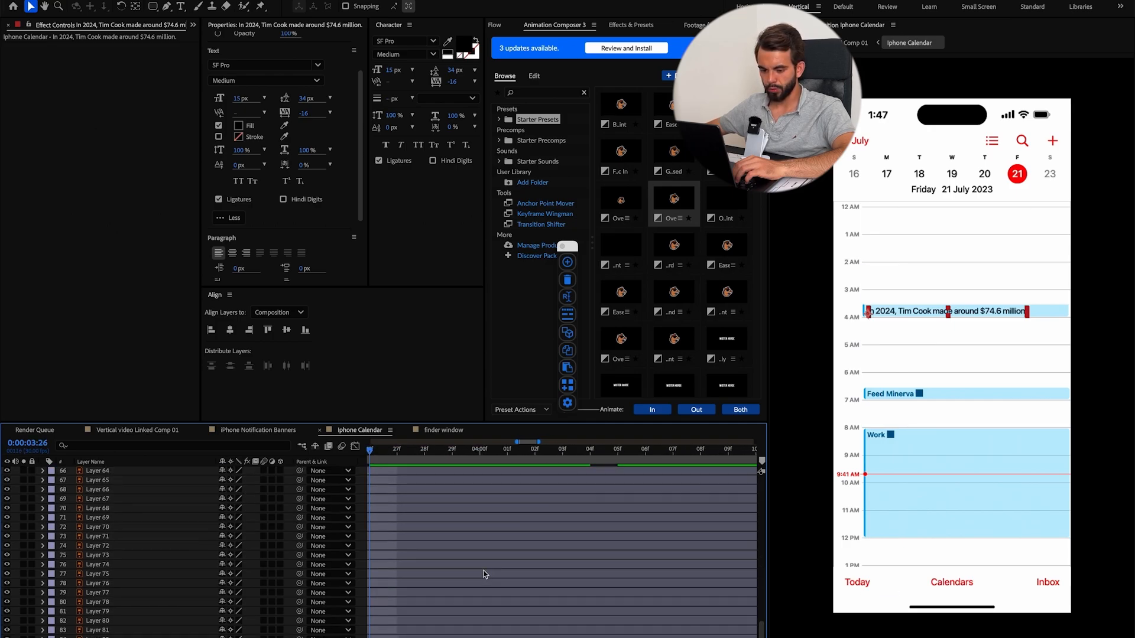
Open the Music composition from Vertical video Linked Comp 01 and inspect the song title up close.
click(137, 431)
drag(483, 450, 644, 461)
click(643, 492)
double_click(643, 492)
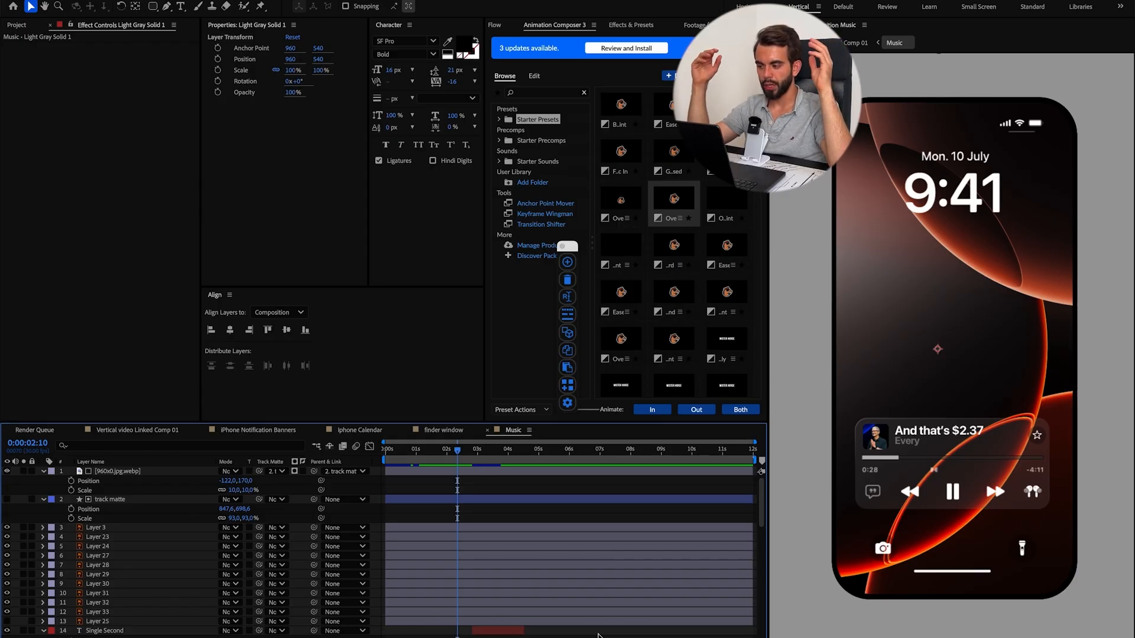
scroll(919, 447, up, 3)
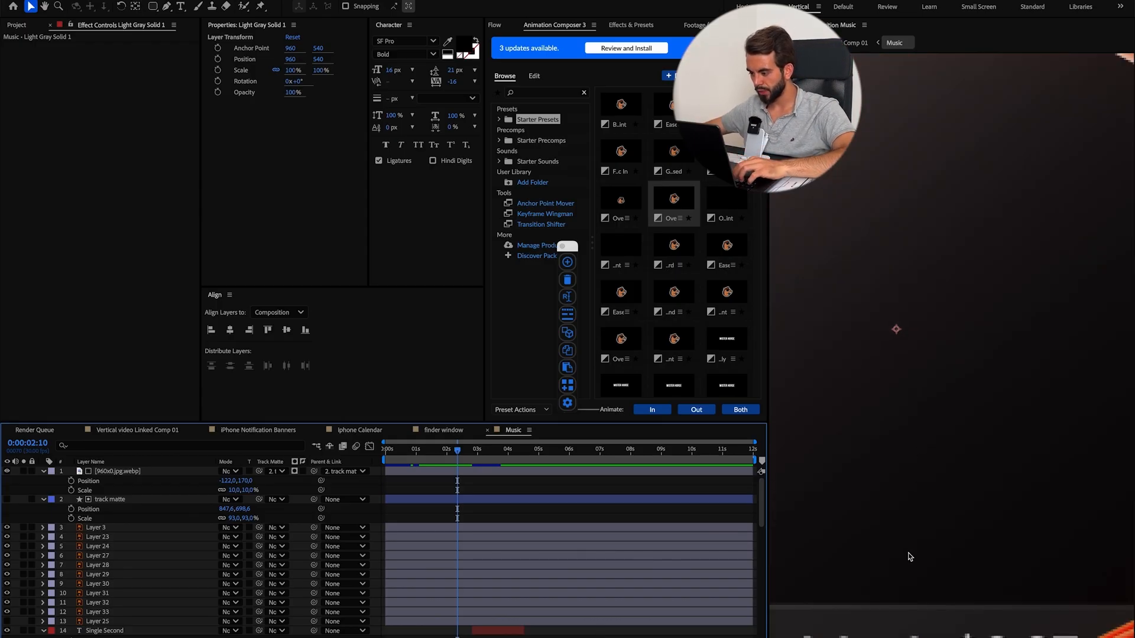
drag(908, 575, 901, 393)
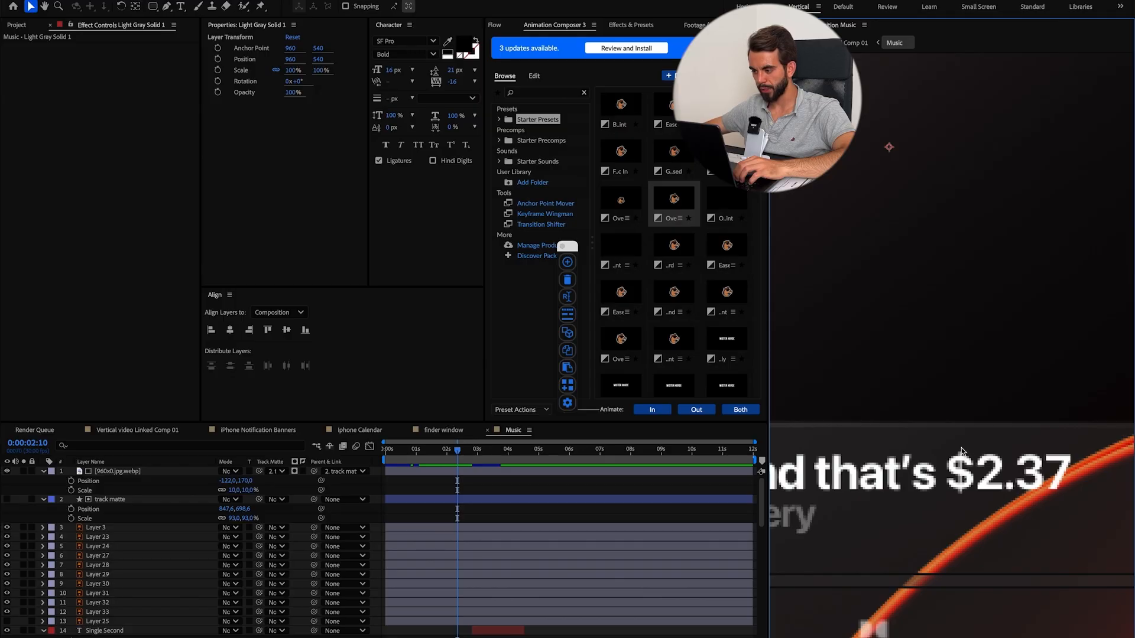
key(shift+slash)
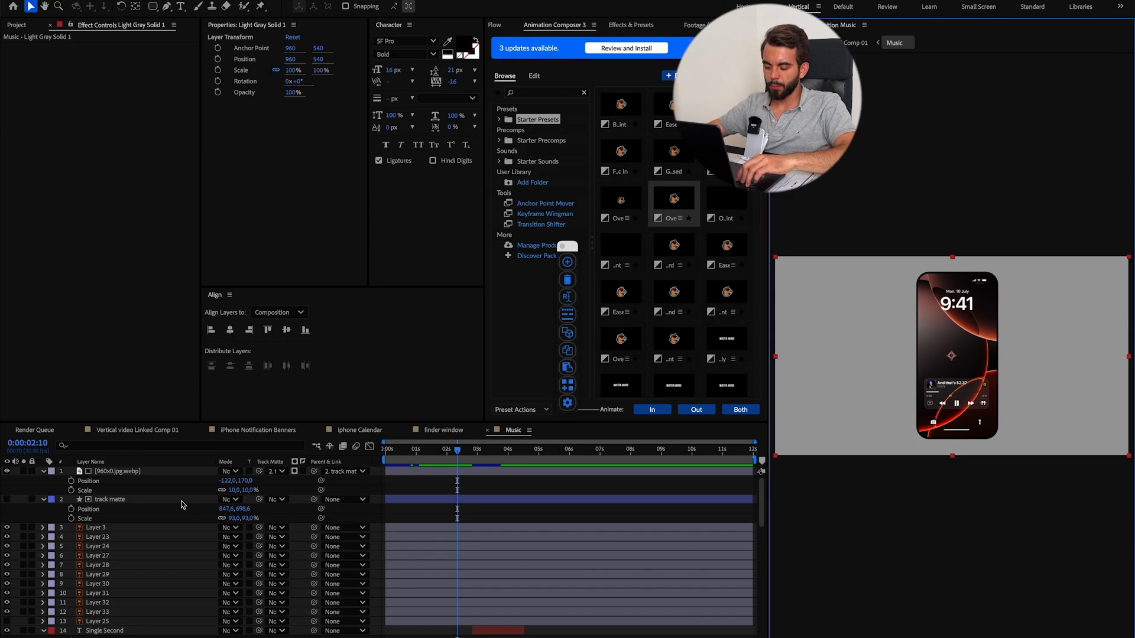
Add a null object to the Music composition.
key(alt+shift+super+y)
scroll(181, 504, down, 1)
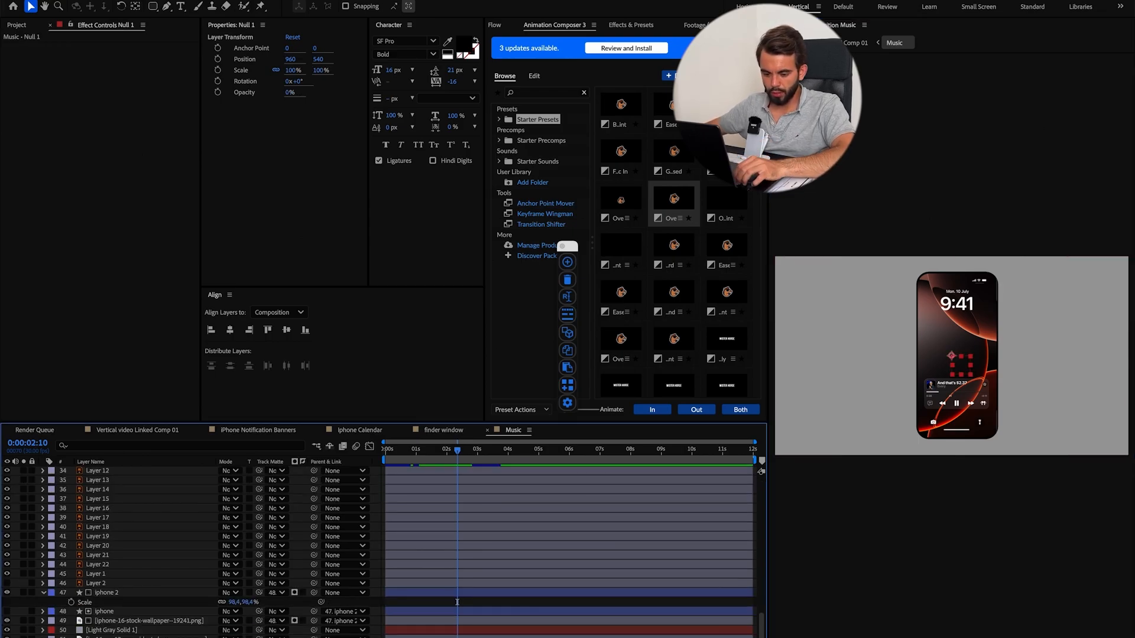
click(126, 635)
Parent all layers of the Music composition to the null object.
key(super+a)
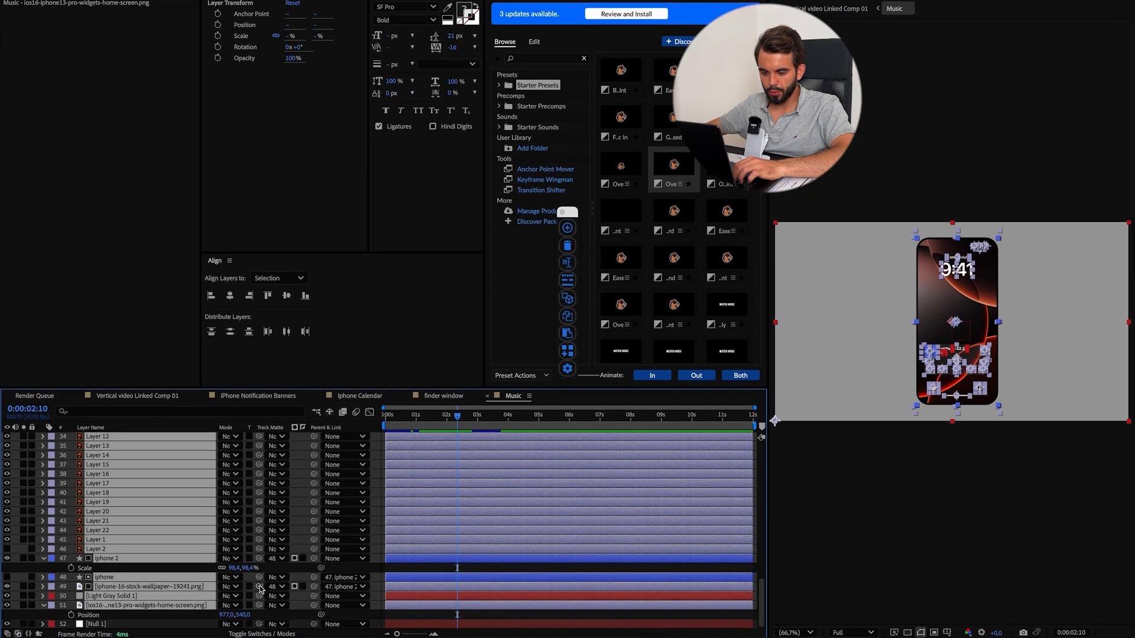
drag(314, 605, 142, 627)
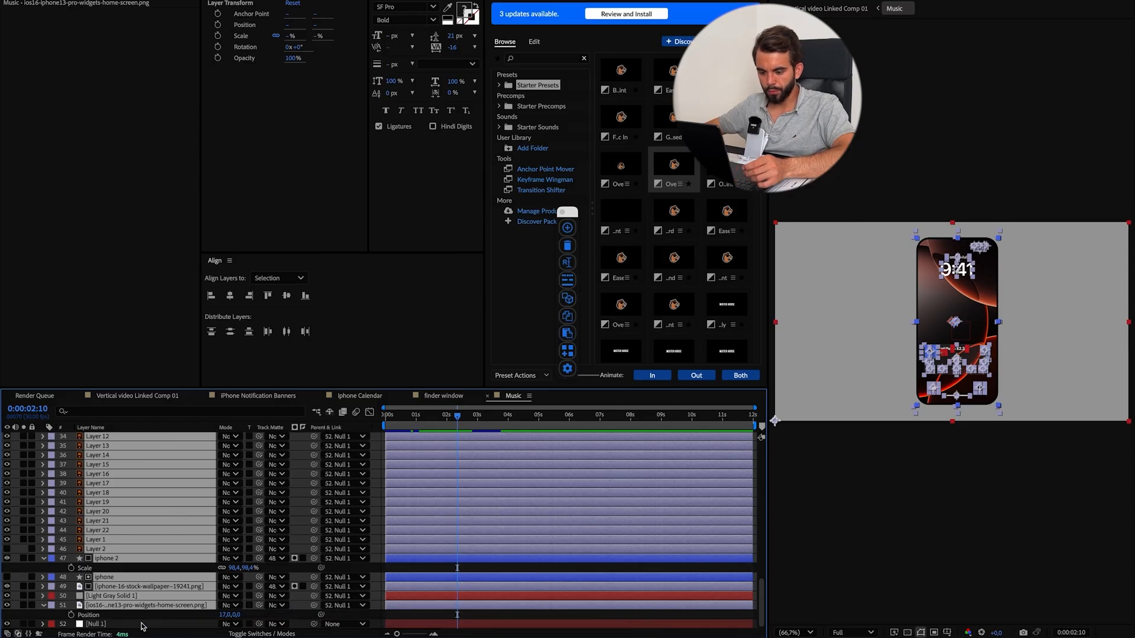
key(F4)
scroll(182, 562, down, 3)
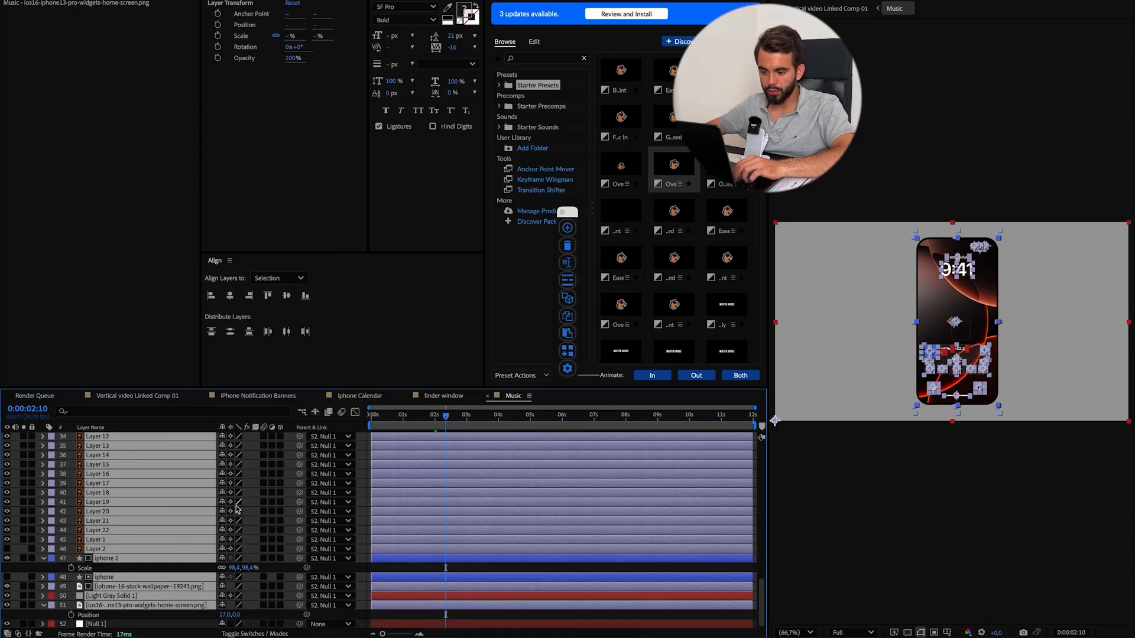
Scale the null object in the Music composition to 310%.
click(408, 624)
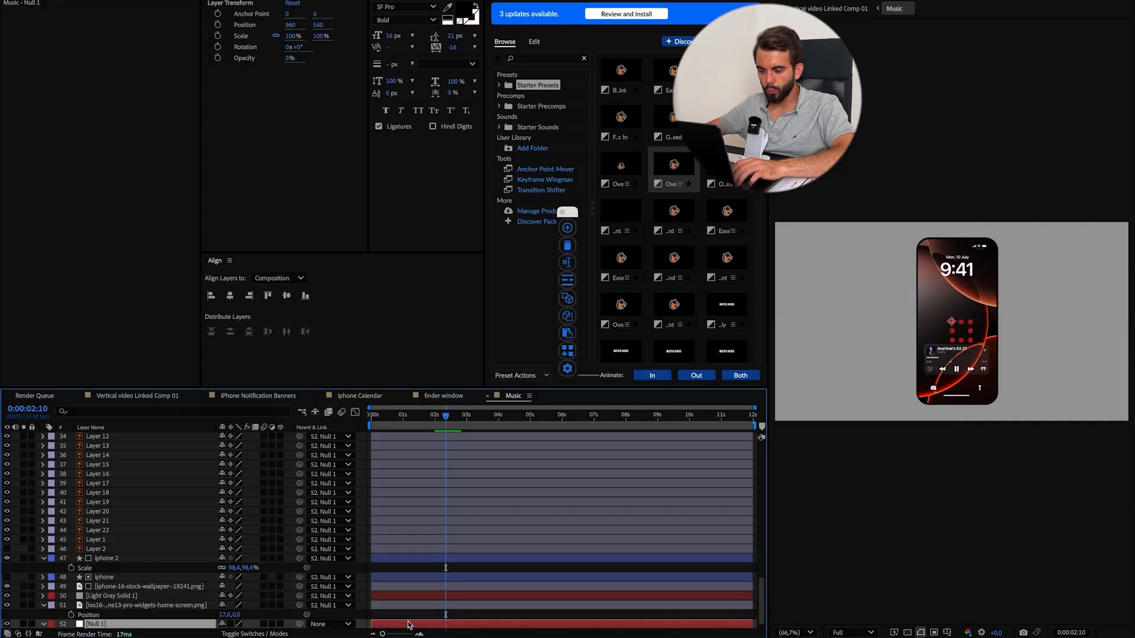
key(s)
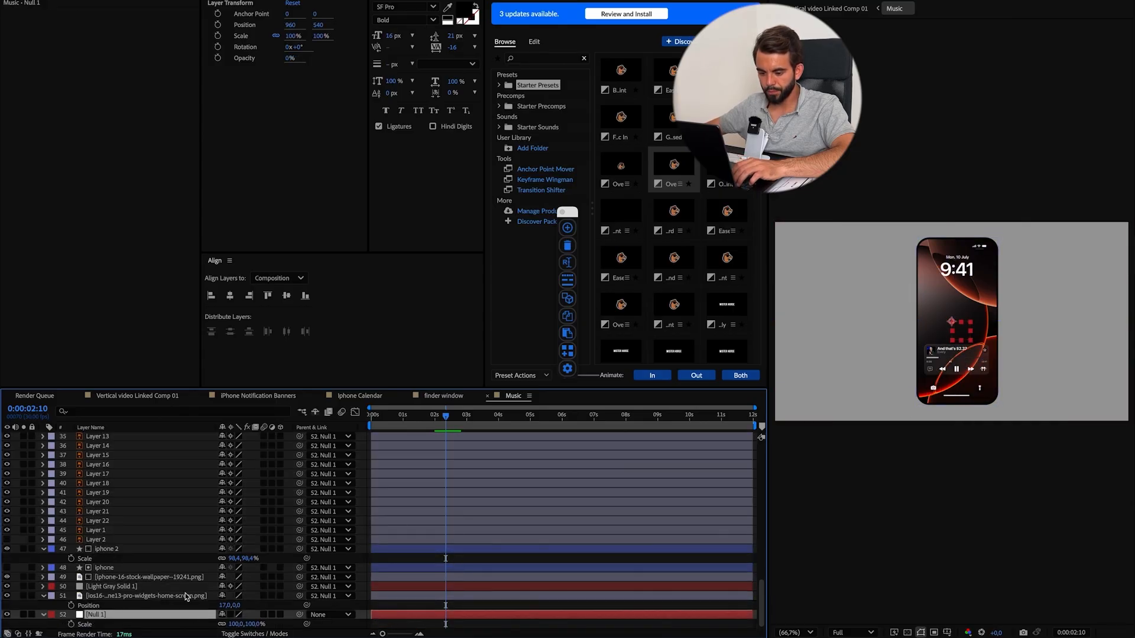
drag(236, 624, 335, 608)
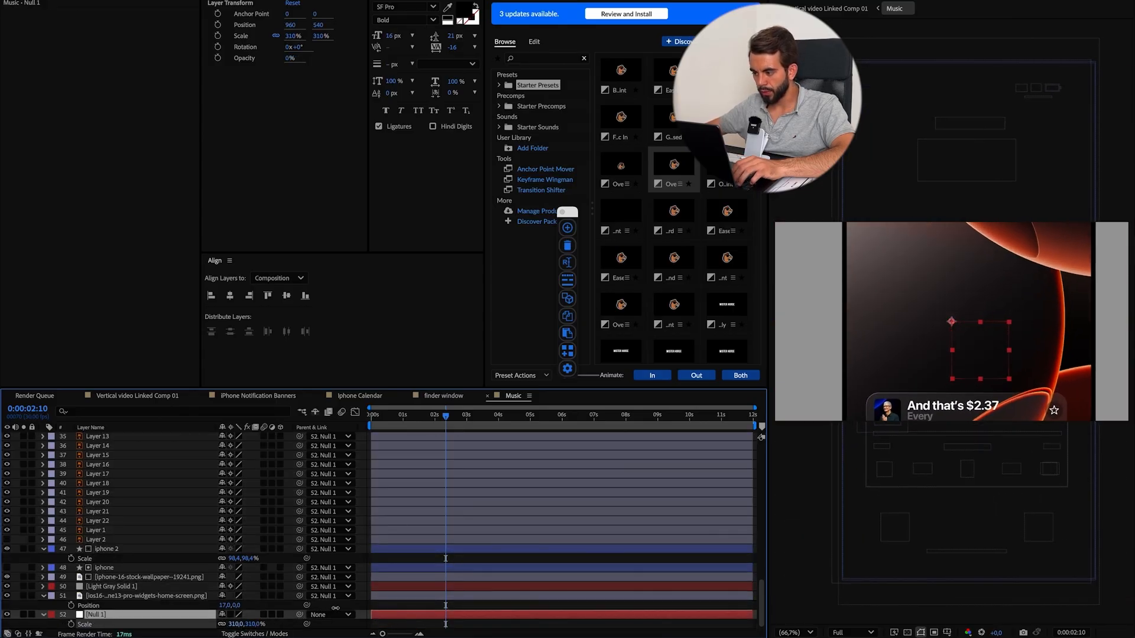
scroll(826, 390, up, 5)
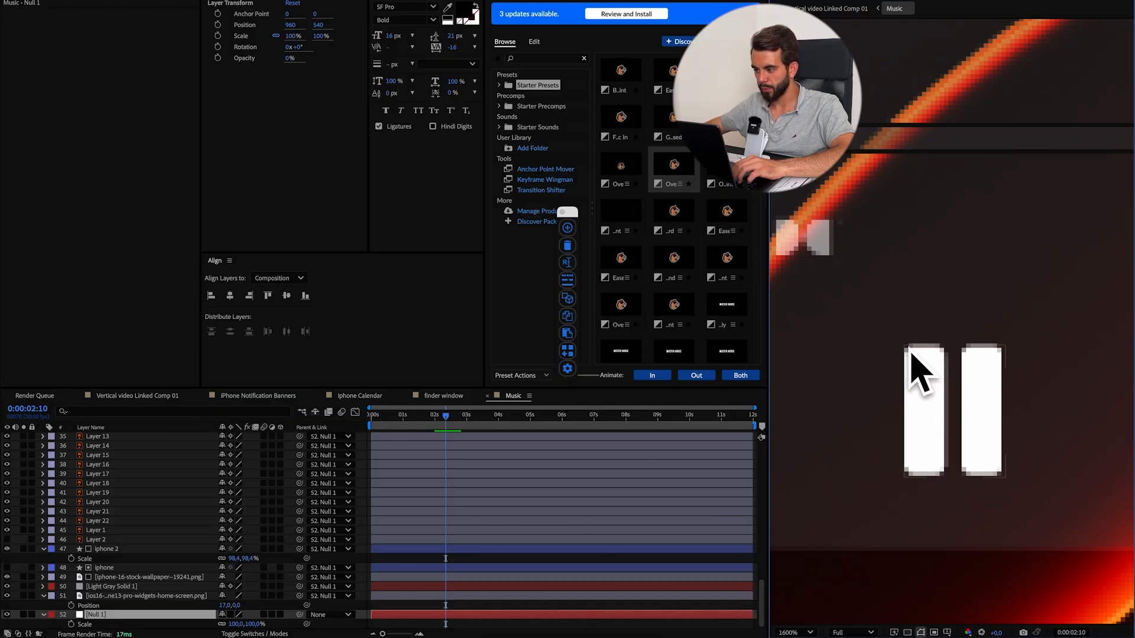
Scale the null object to 175% and on to 314% while examining the edges of the song title text.
scroll(875, 239, up, 5)
drag(238, 624, 277, 623)
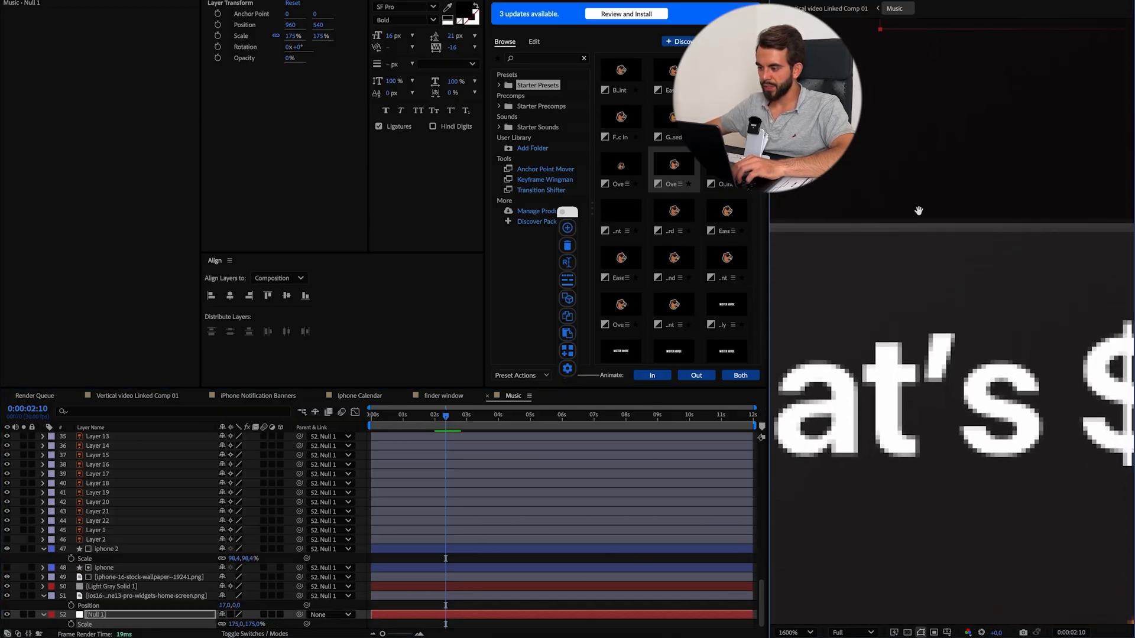
drag(238, 627, 272, 625)
drag(970, 465, 954, 112)
scroll(951, 390, down, 1)
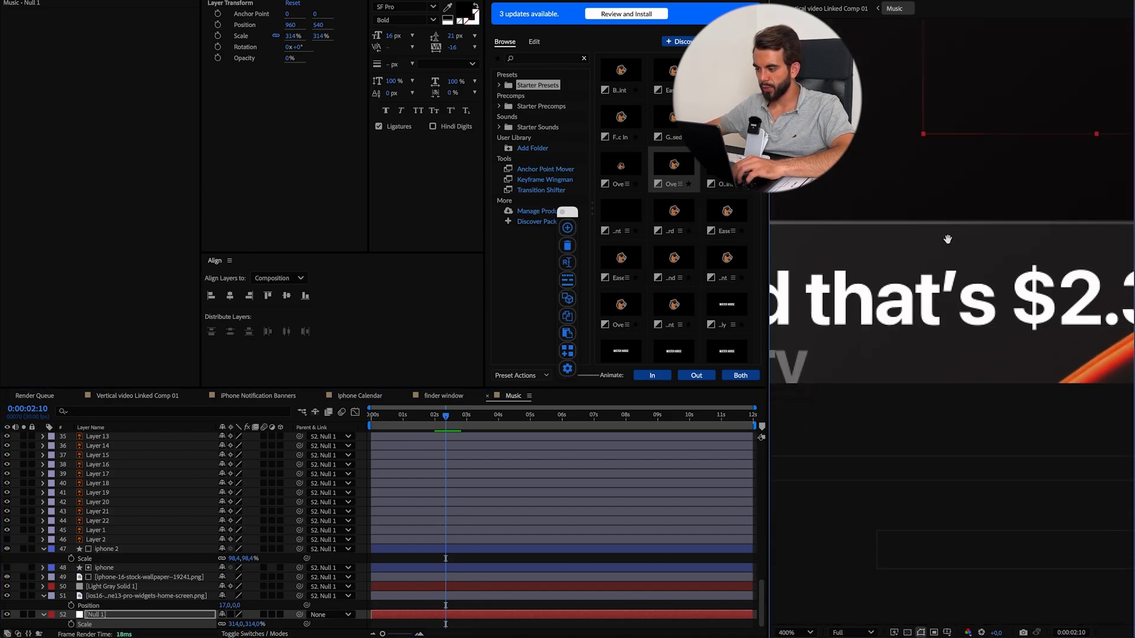
scroll(955, 246, down, 1)
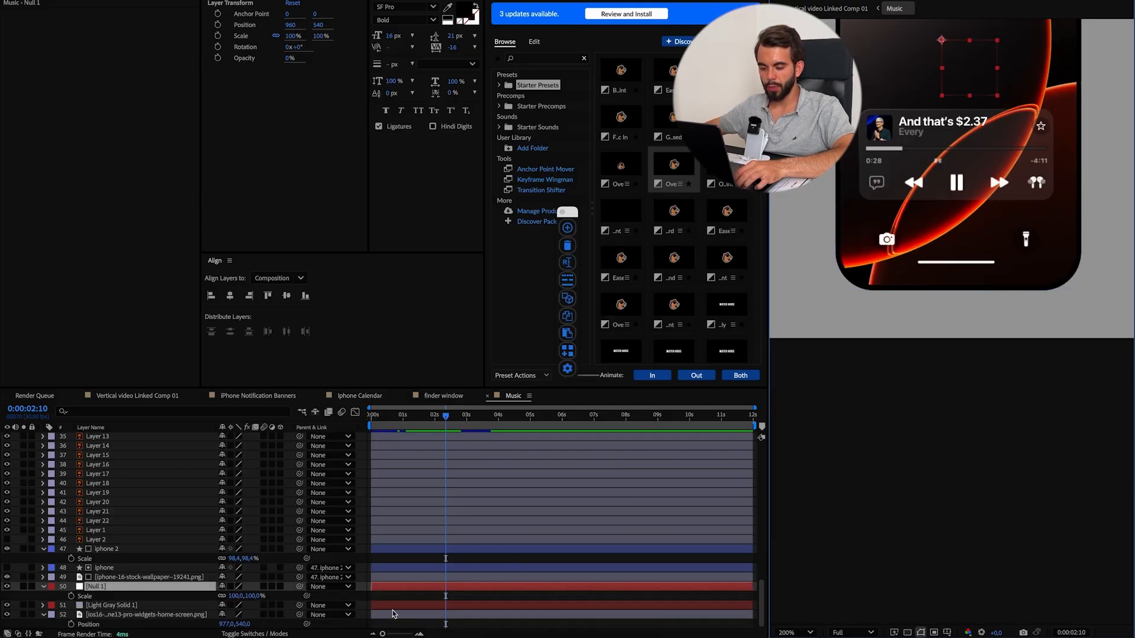
key(shift+slash)
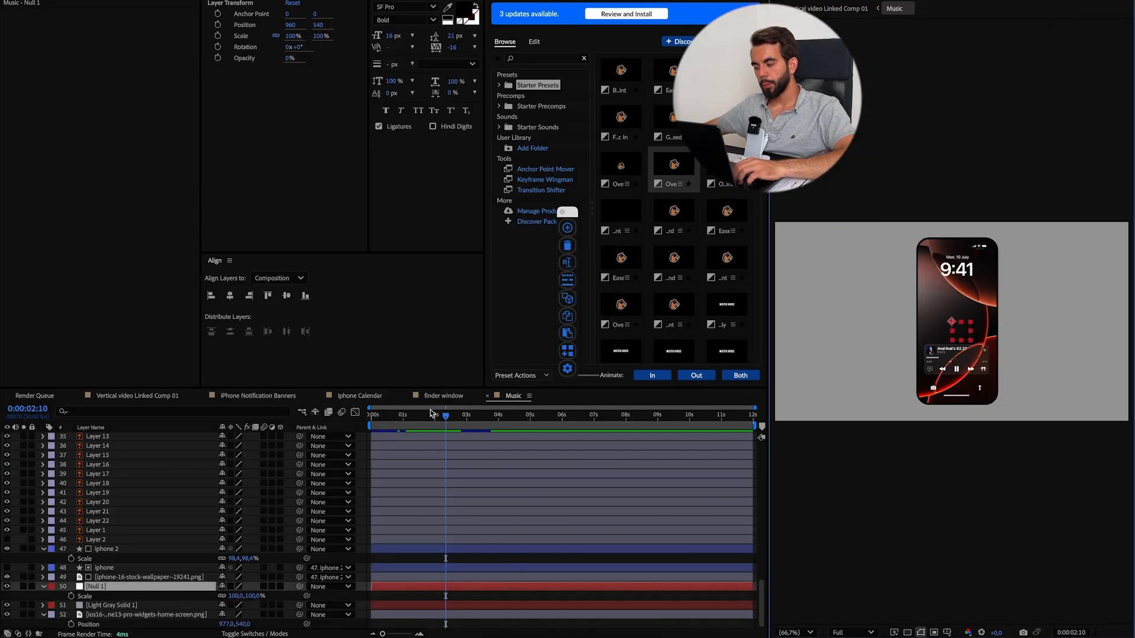
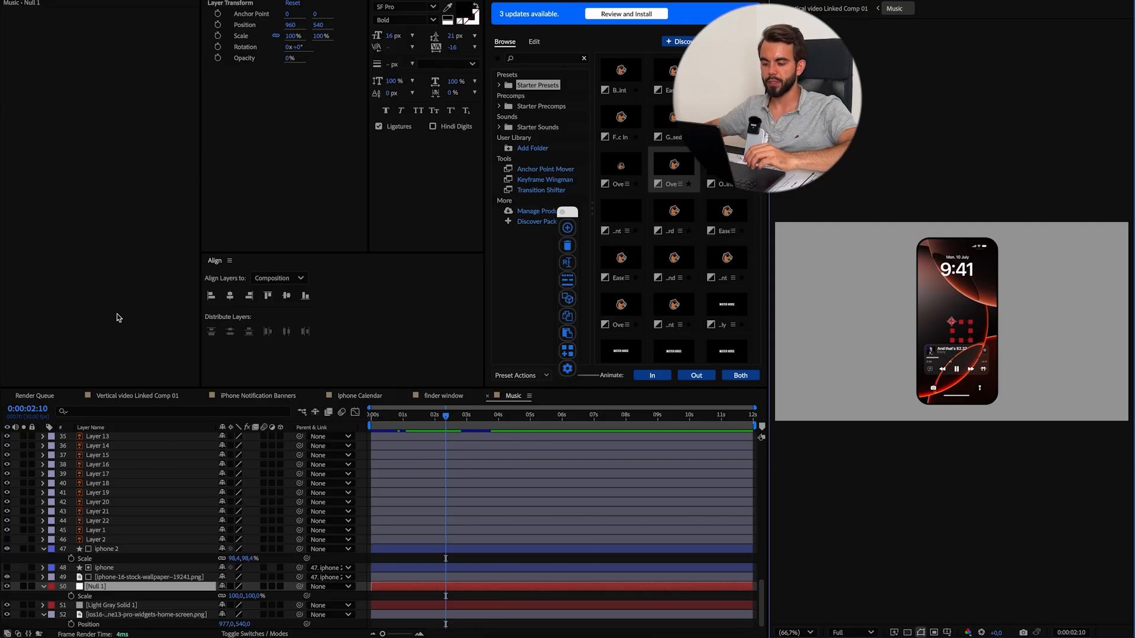
Return to Vertical video Linked Comp 01 and open the finder window composition at its first frame, with the whole frame in view.
scroll(448, 521, up, 15)
click(137, 396)
click(202, 572)
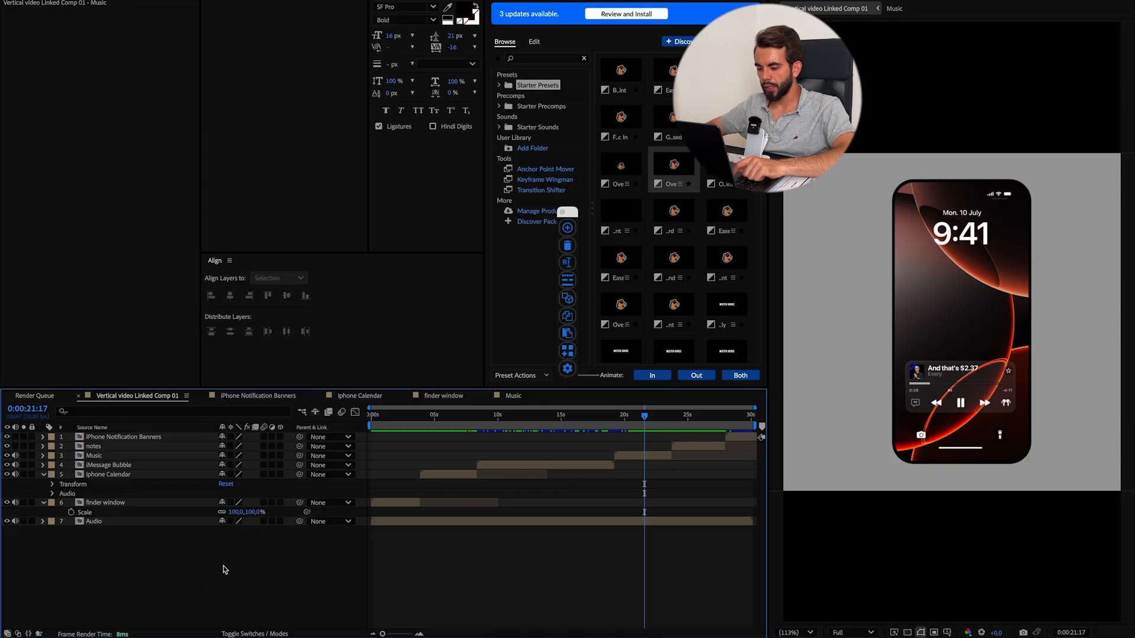
drag(438, 416, 407, 426)
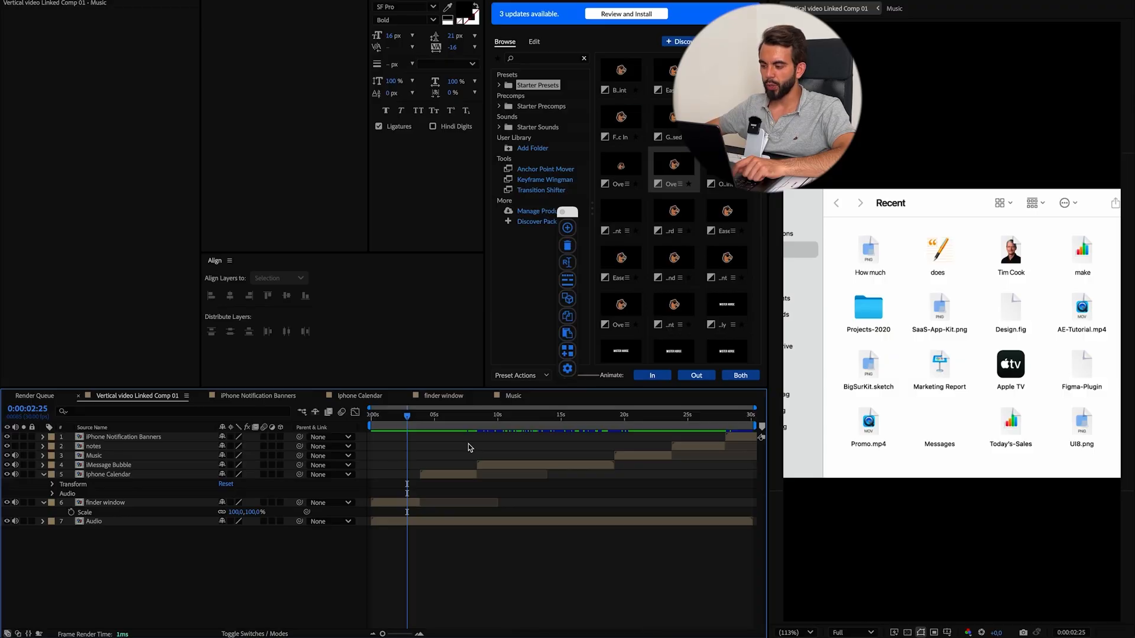
click(98, 522)
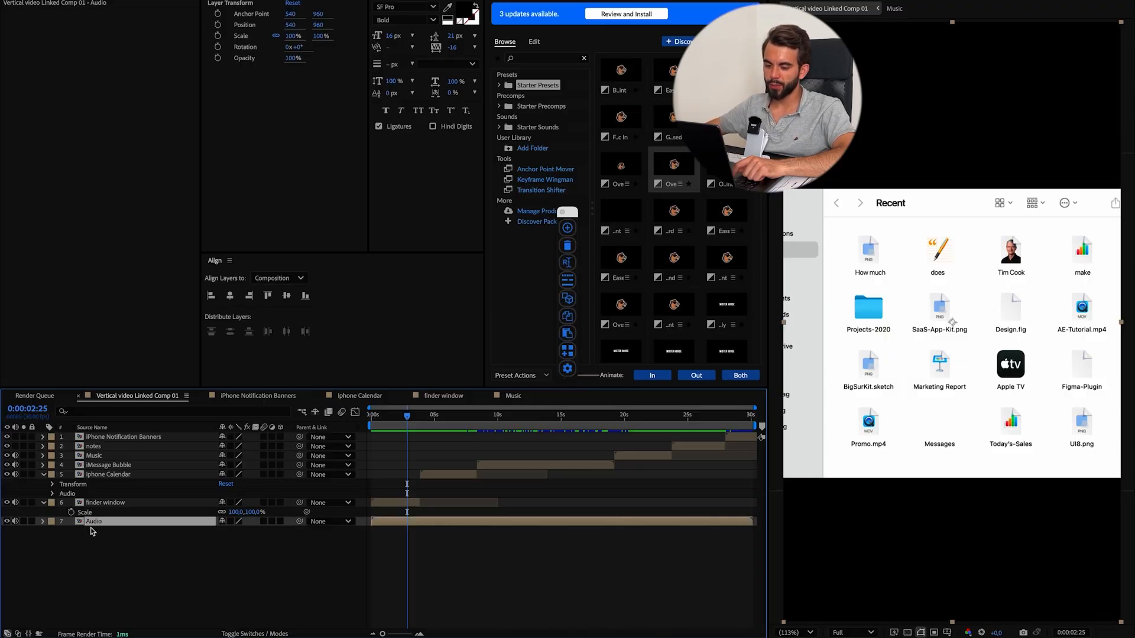
click(125, 503)
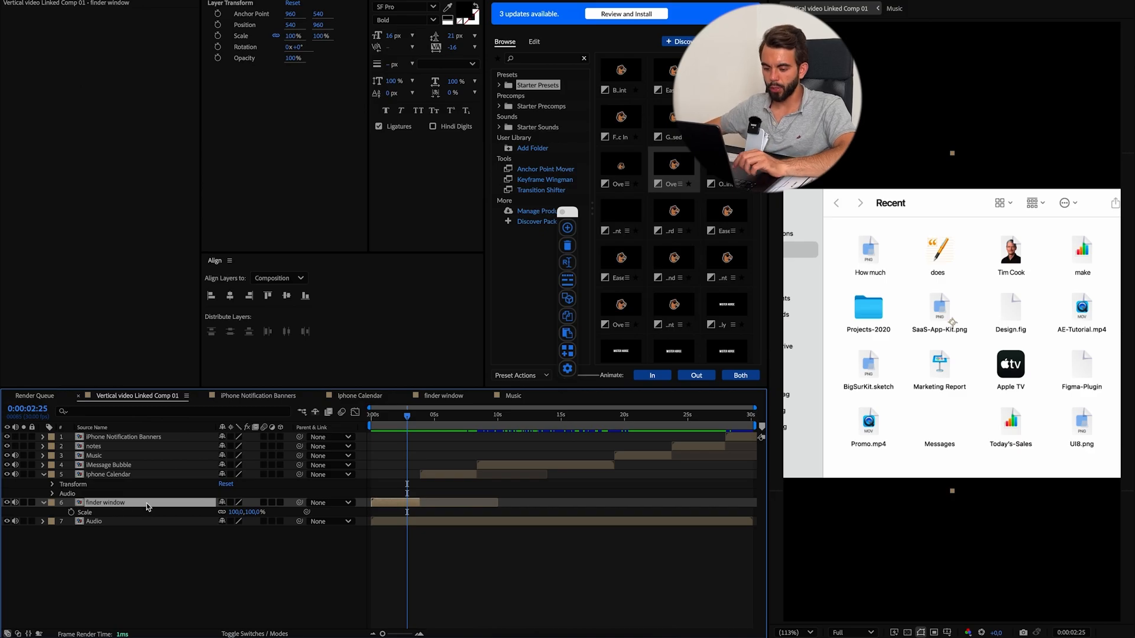
double_click(148, 504)
key(Home)
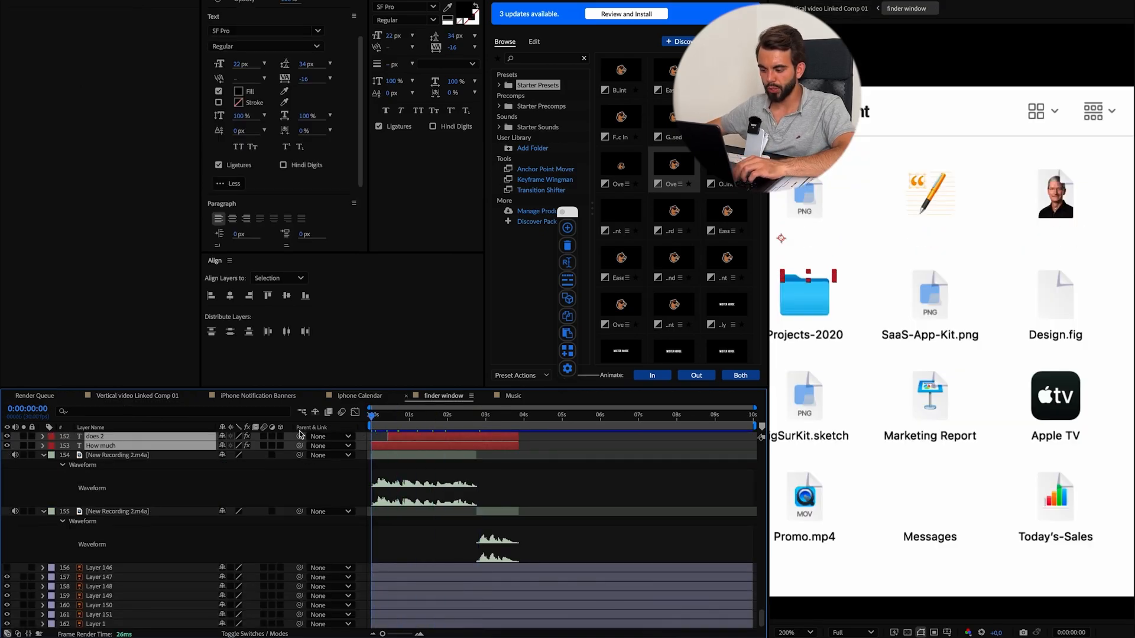
key(shift+slash)
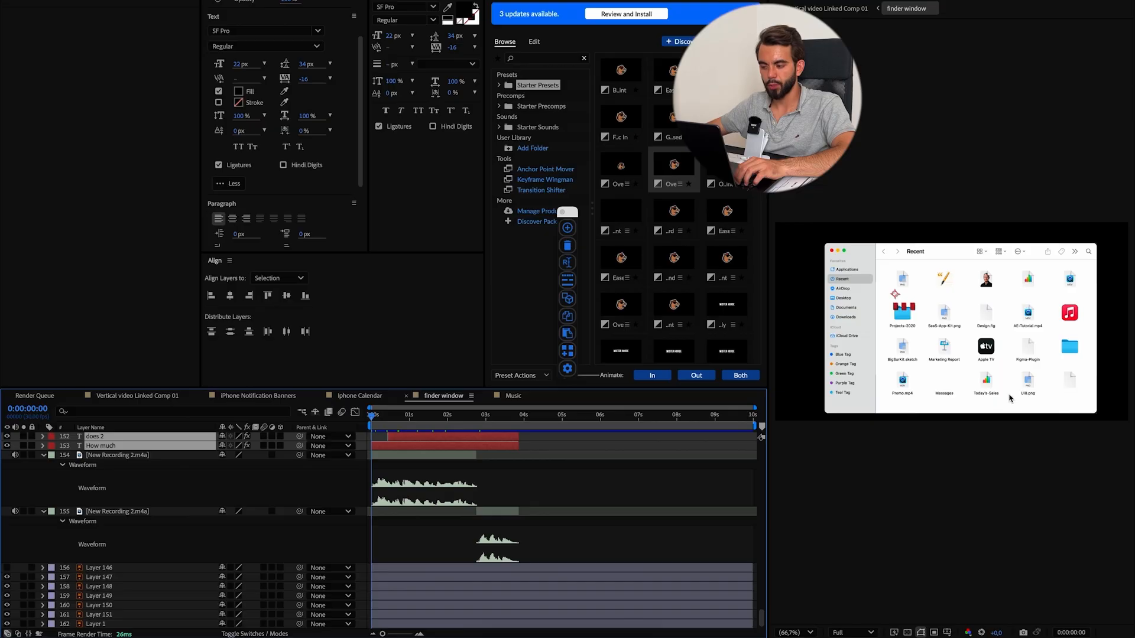
key(ctrl+a)
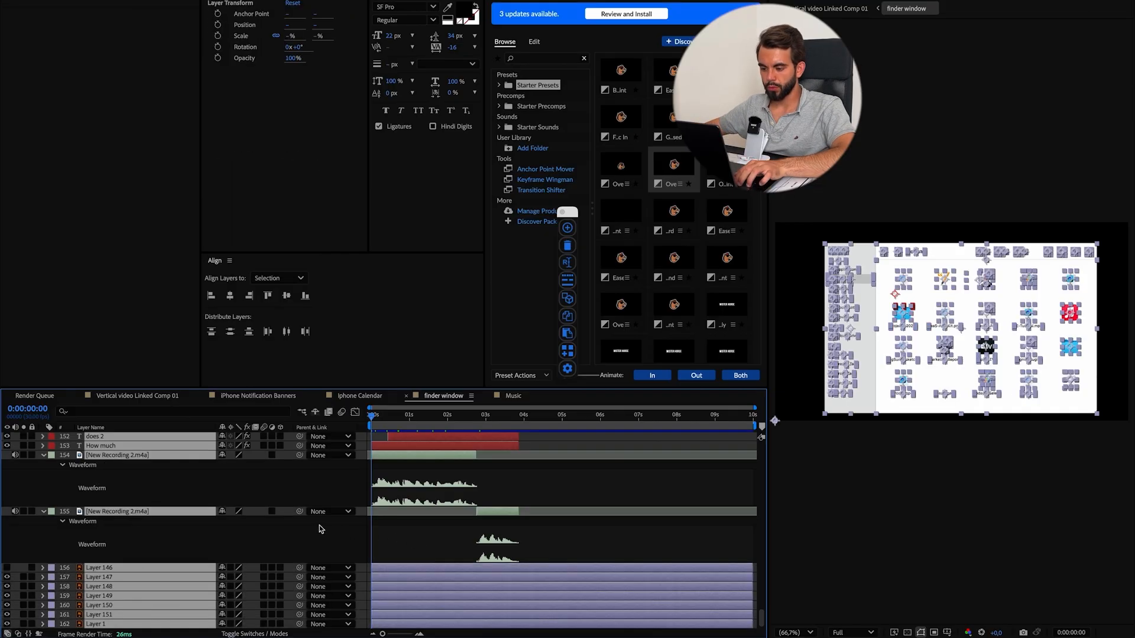
scroll(321, 529, up, 20)
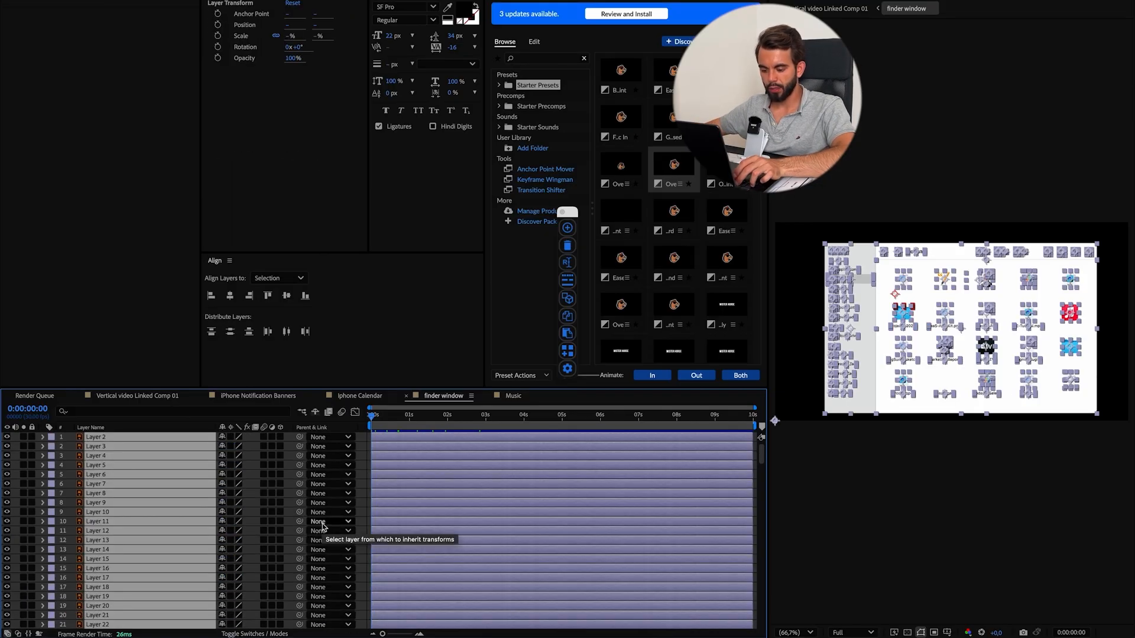
key(ctrl+shift+a)
scroll(402, 539, down, 20)
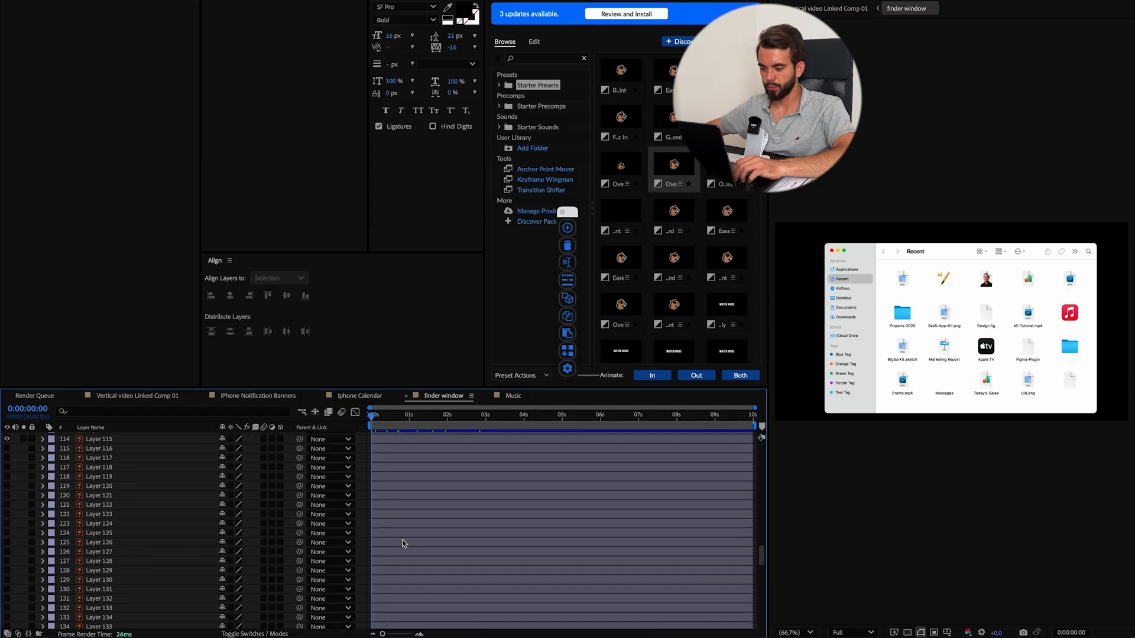
scroll(400, 544, up, 20)
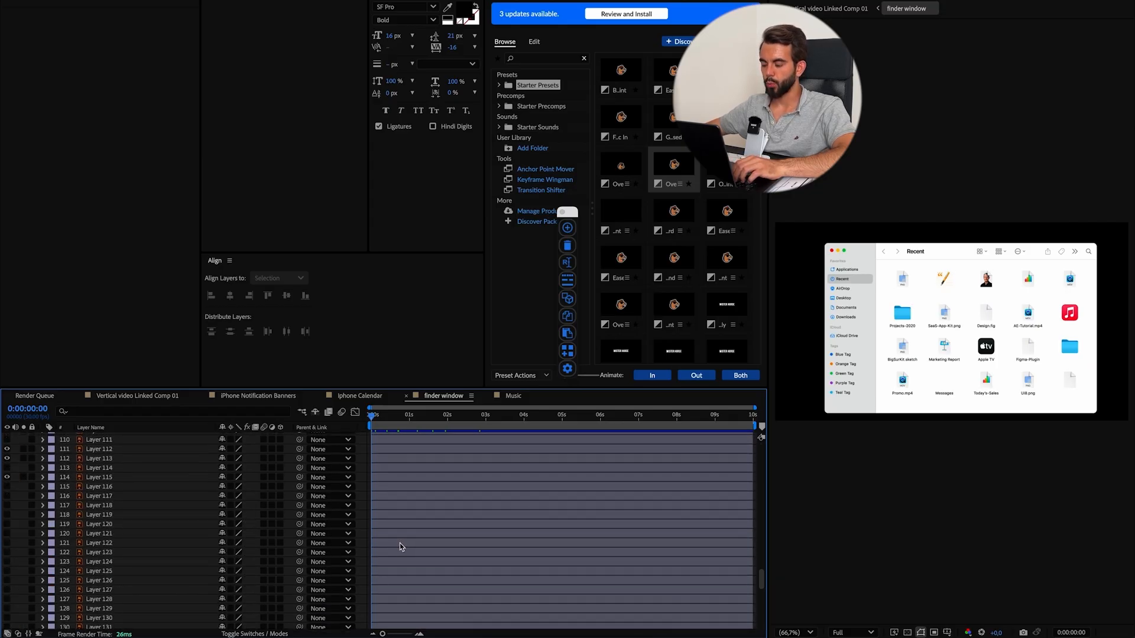
scroll(402, 547, up, 12)
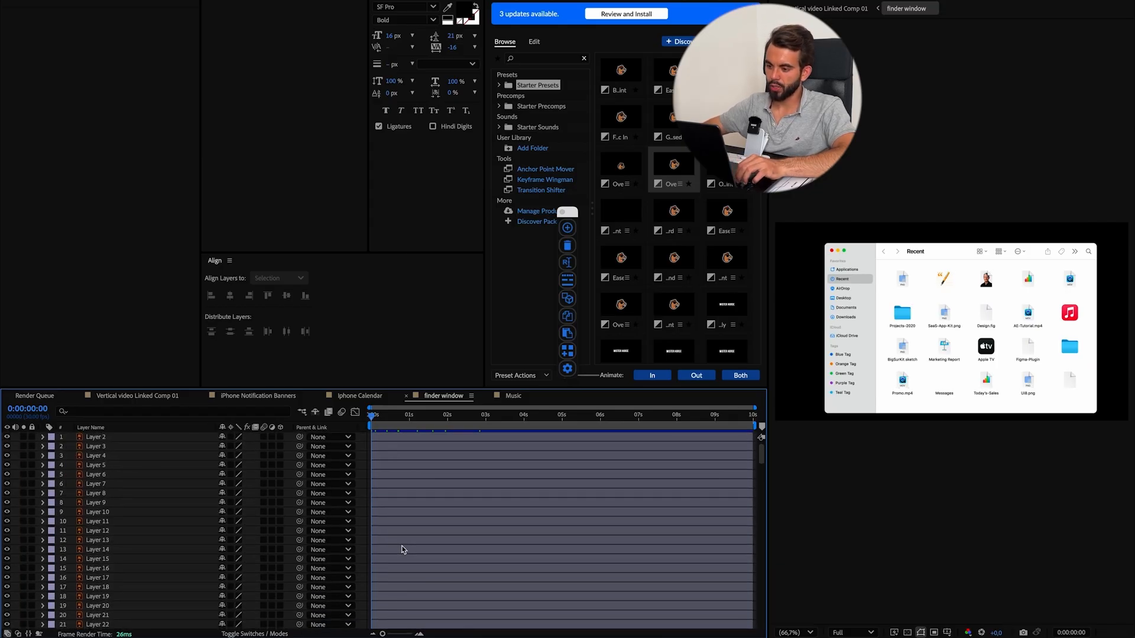
Resize the finder window composition to 1080 px wide and 1920 px high.
key(ctrl+k)
key(Tab)
key(Tab)
text(1080)
key(Tab)
text(1920)
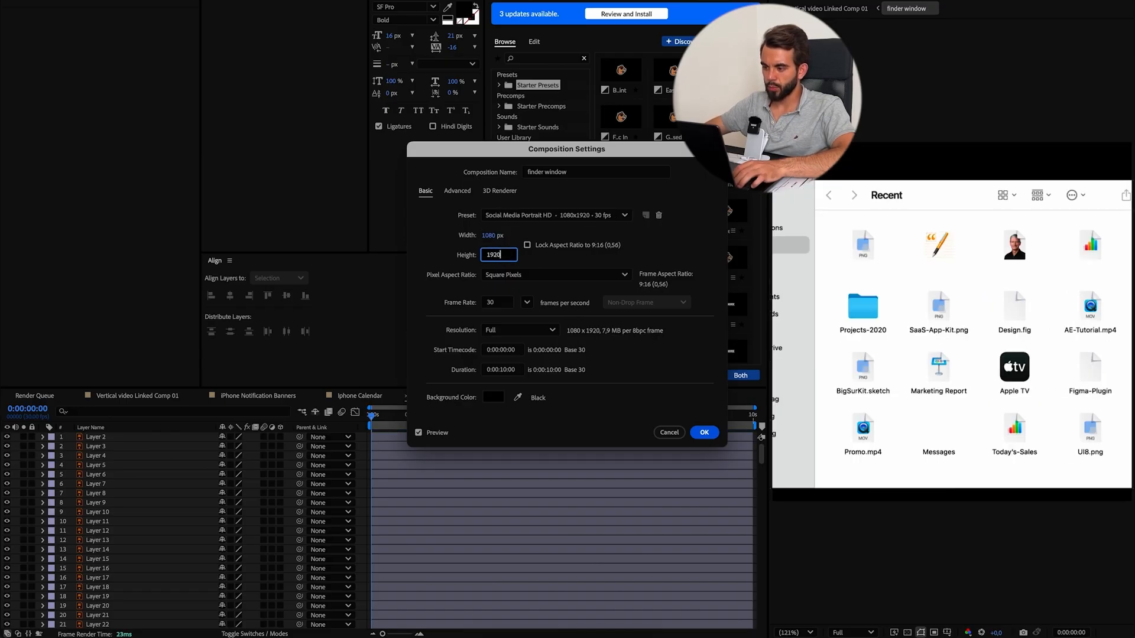
key(Return)
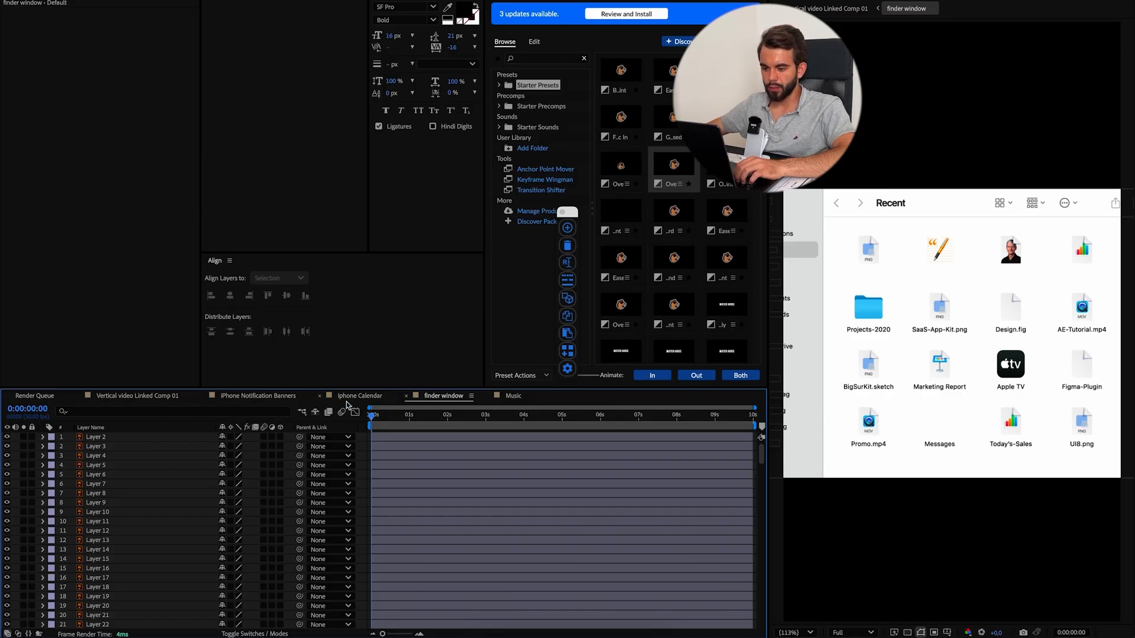
Place the finder window timeline beside Vertical video Linked Comp 01 and close the iPhone Notification Banners, iPhone Calendar and Music timelines.
drag(426, 401, 243, 402)
click(283, 396)
click(284, 396)
click(283, 395)
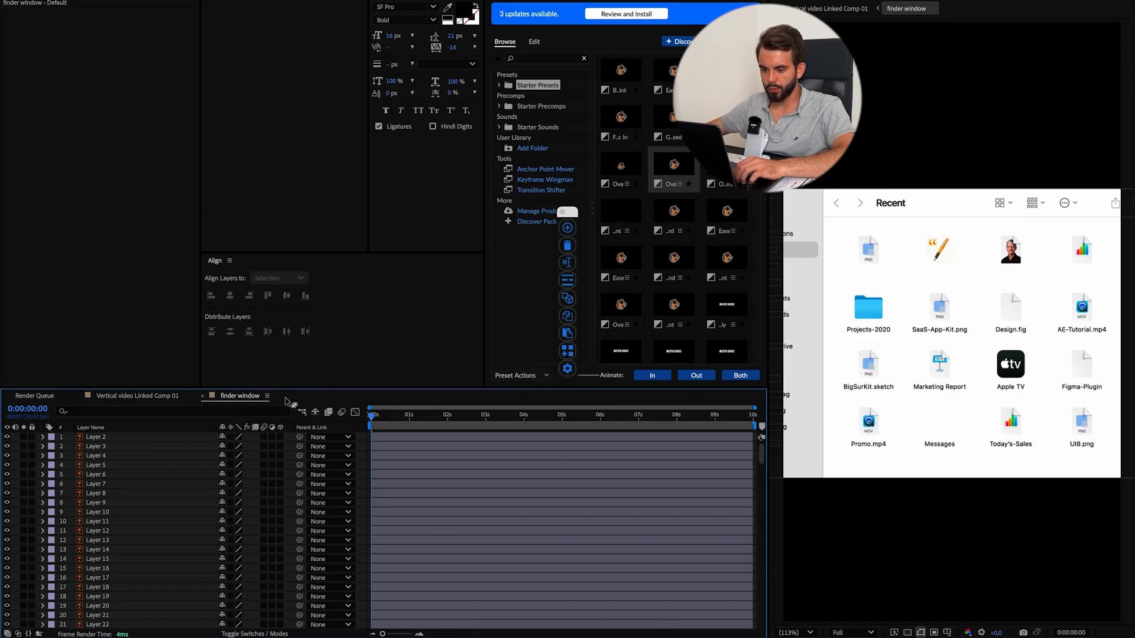
Turn on continuous rasterization for all layers in the finder window composition.
click(169, 468)
key(super+a)
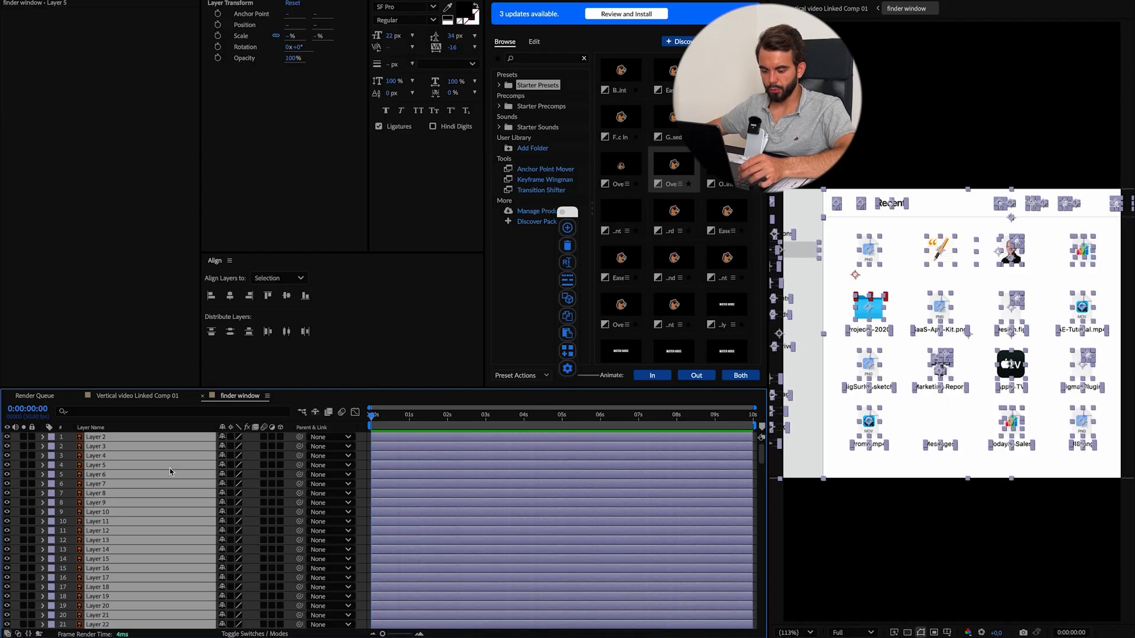
key(F4)
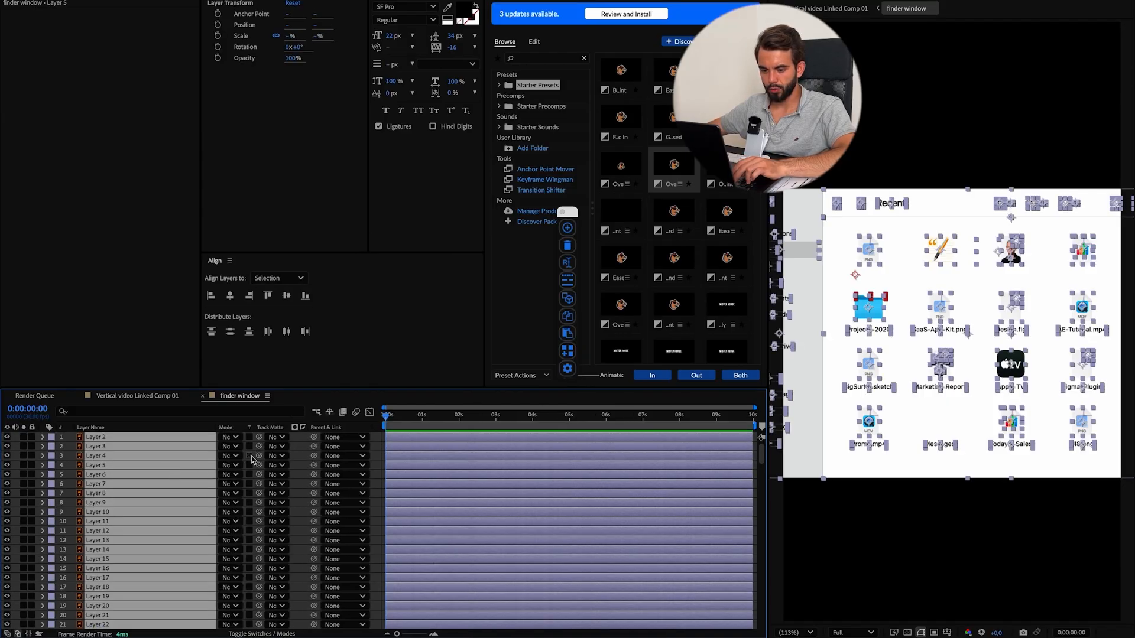
key(F4)
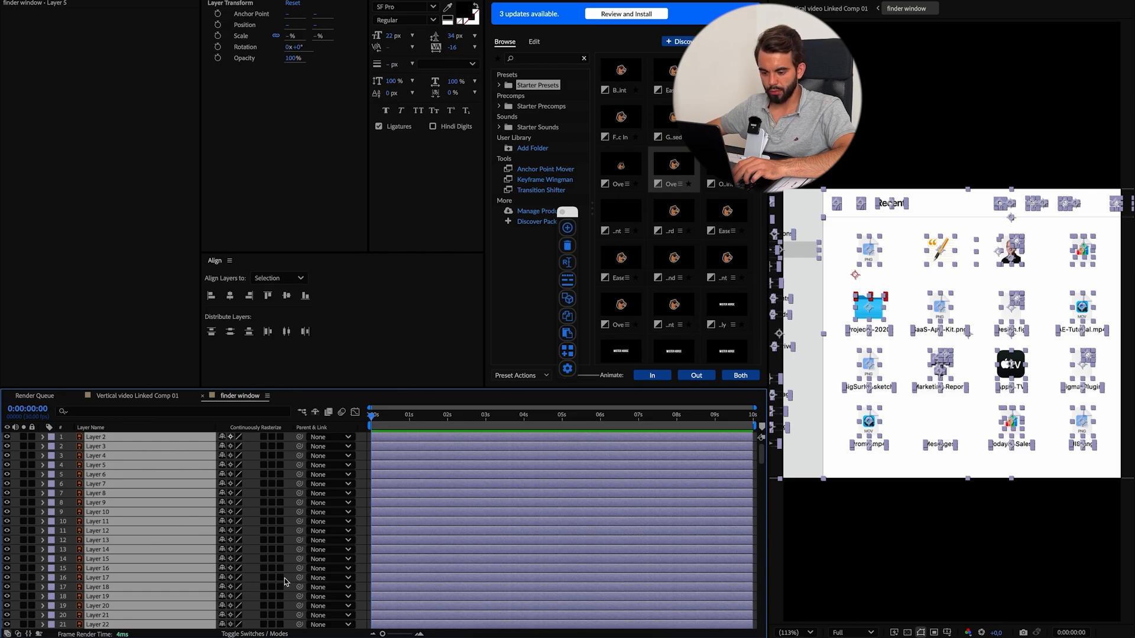
key(F4)
scroll(149, 538, down, 6)
scroll(144, 528, up, 6)
key(F2)
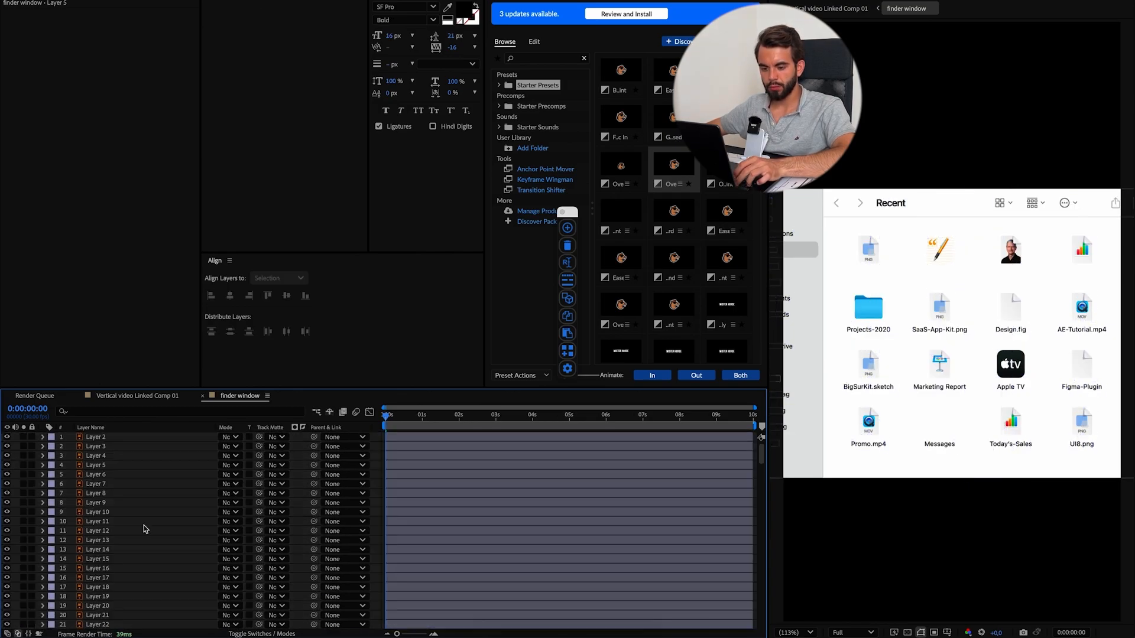
Add a null object at the top of the finder window composition and parent all other layers to it.
click(104, 438)
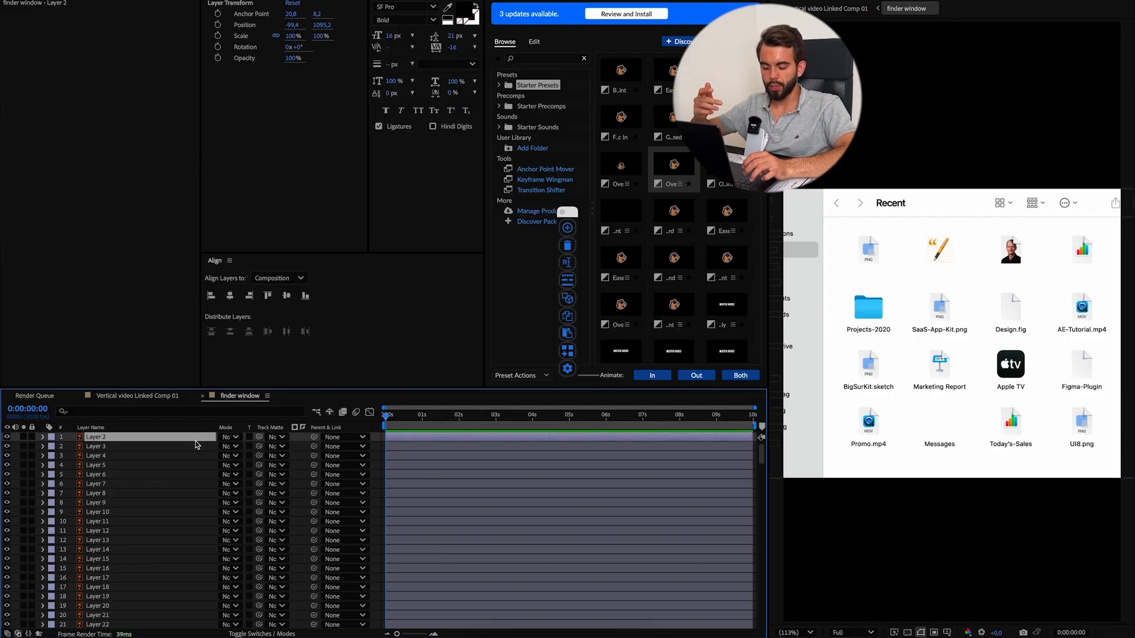
key(ctrl+alt+shift+y)
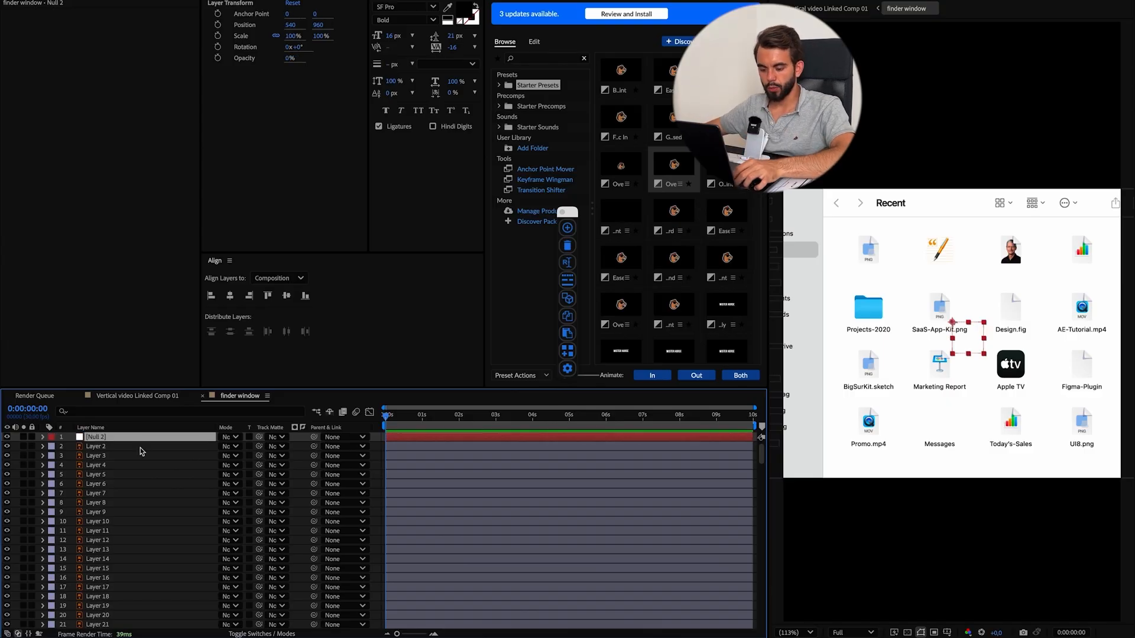
key(ctrl+a)
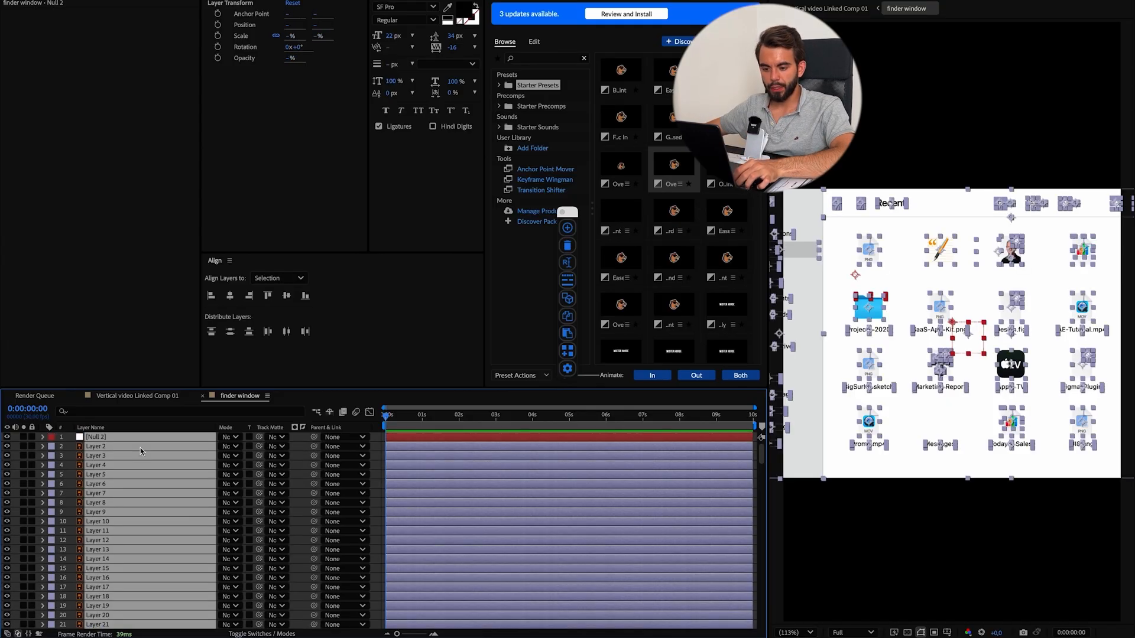
ctrl+click(103, 439)
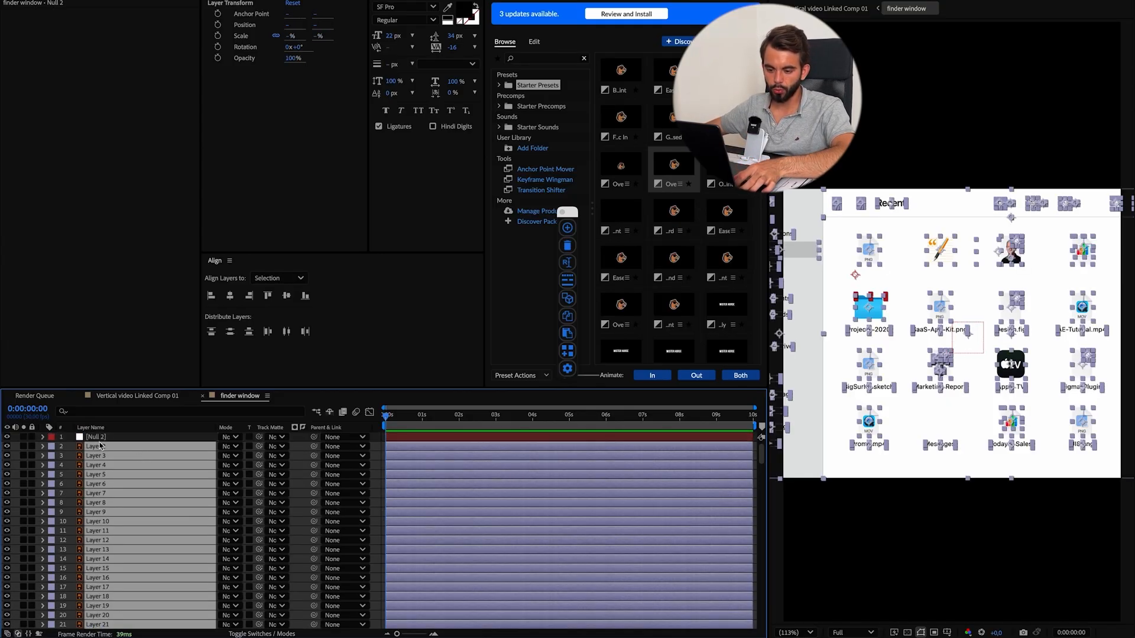
drag(313, 448, 132, 440)
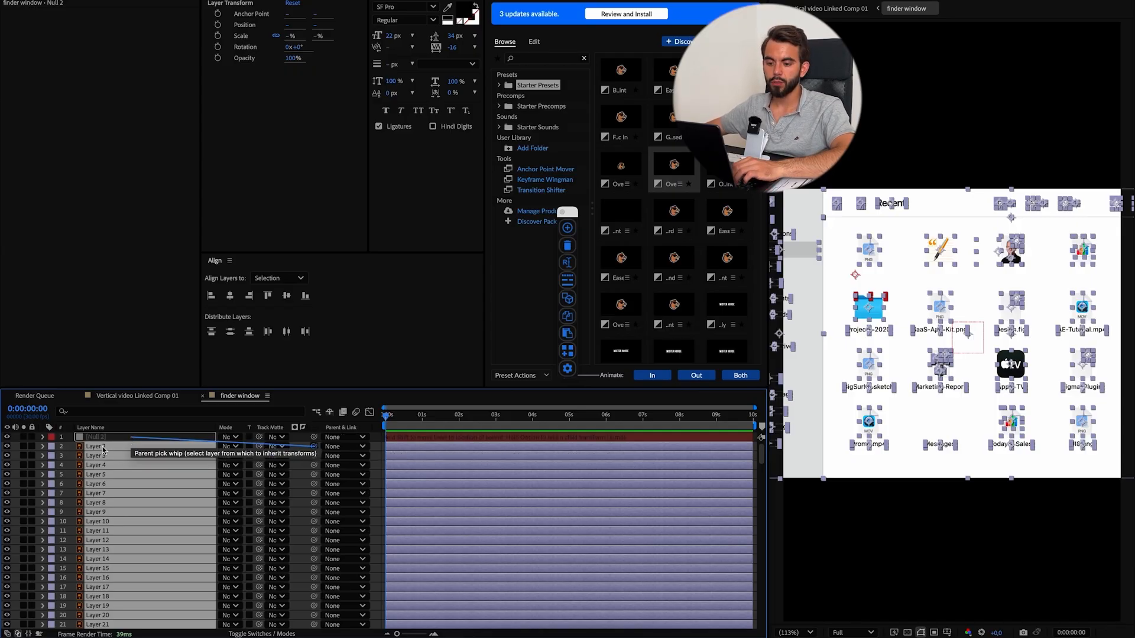
drag(131, 438, 125, 440)
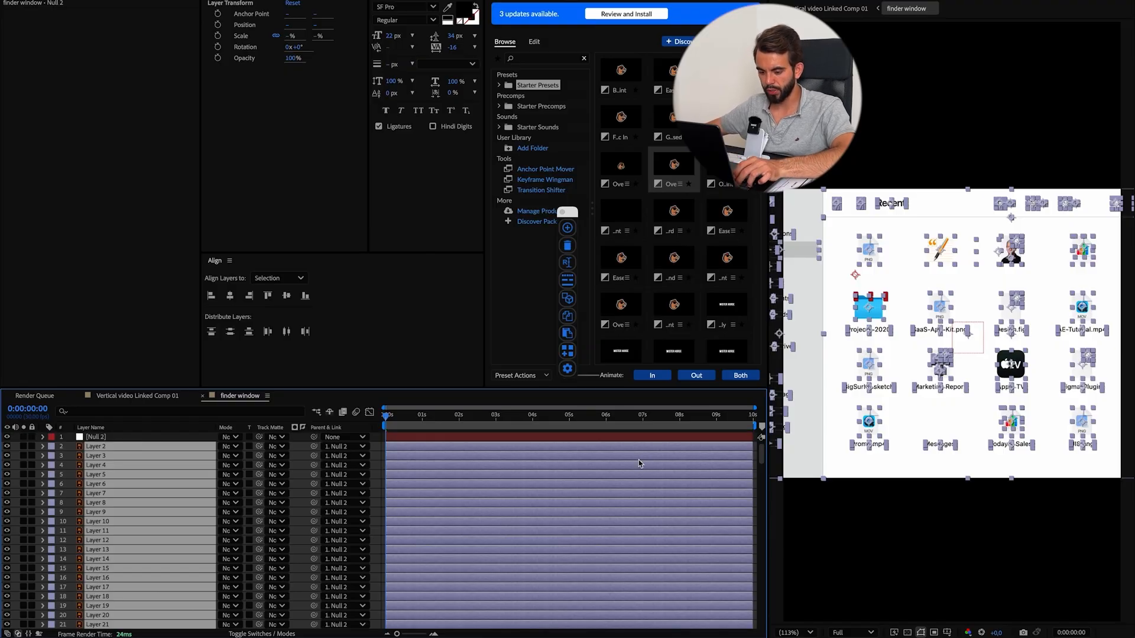
Try scaling the new null together with its child layers.
click(520, 438)
key(s)
drag(234, 446, 384, 447)
key(ctrl+z)
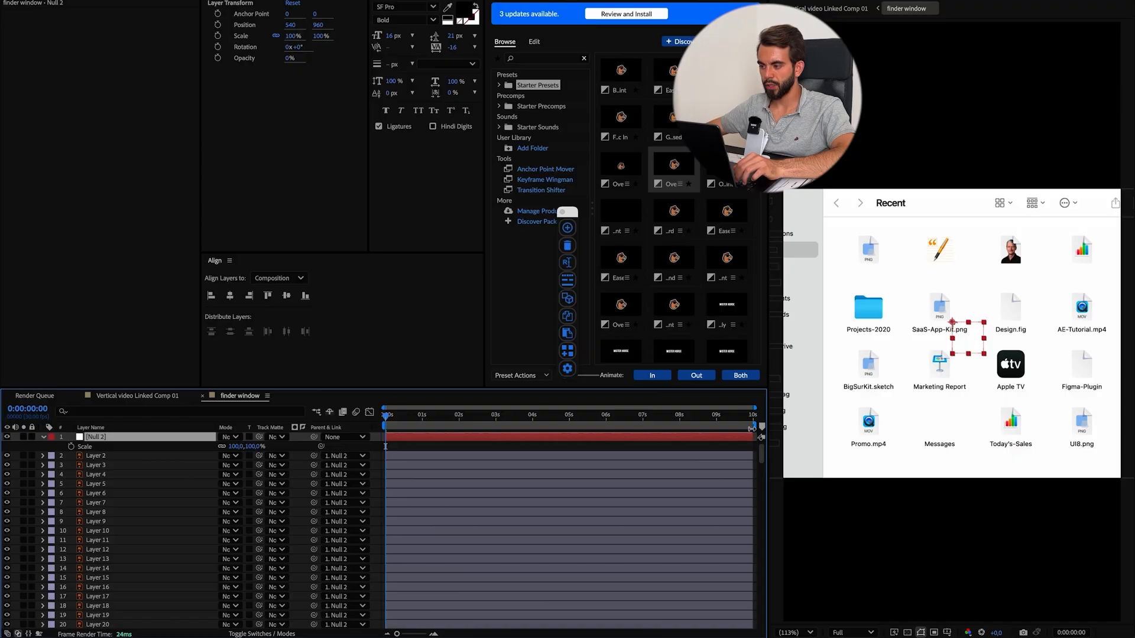
Rename the null object as Main Null.
click(43, 438)
key(Return)
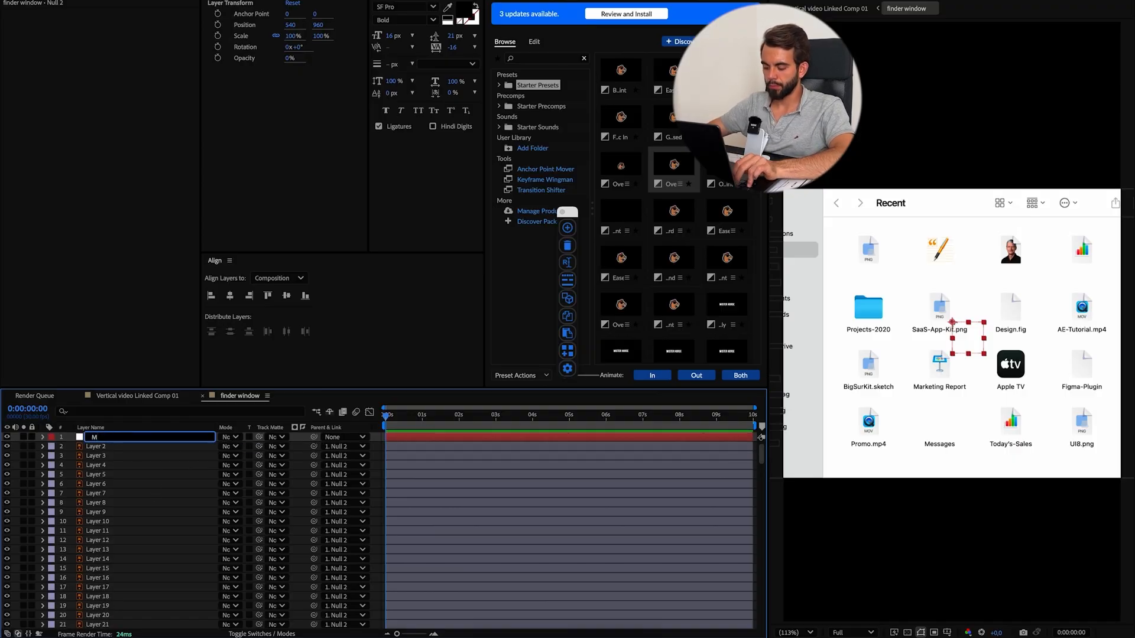
text(Main Null)
key(Return)
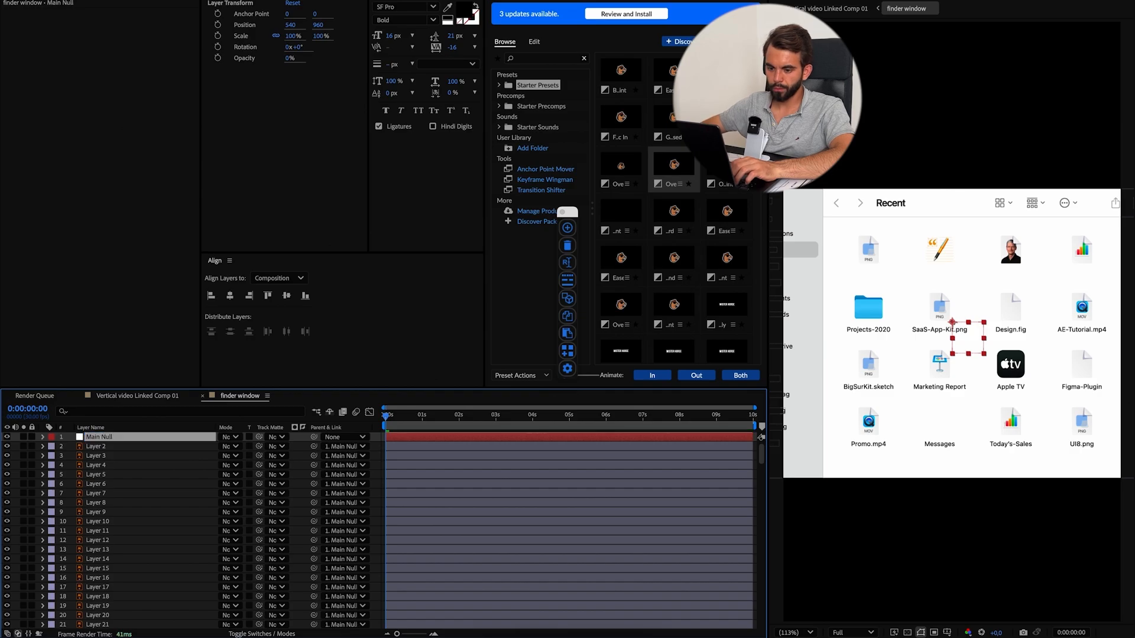
Set Main Null's position to 501, 960 and scale to 64%, and keyframe both at the first frame.
key(p)
key(shift+s)
drag(225, 448, 48, 449)
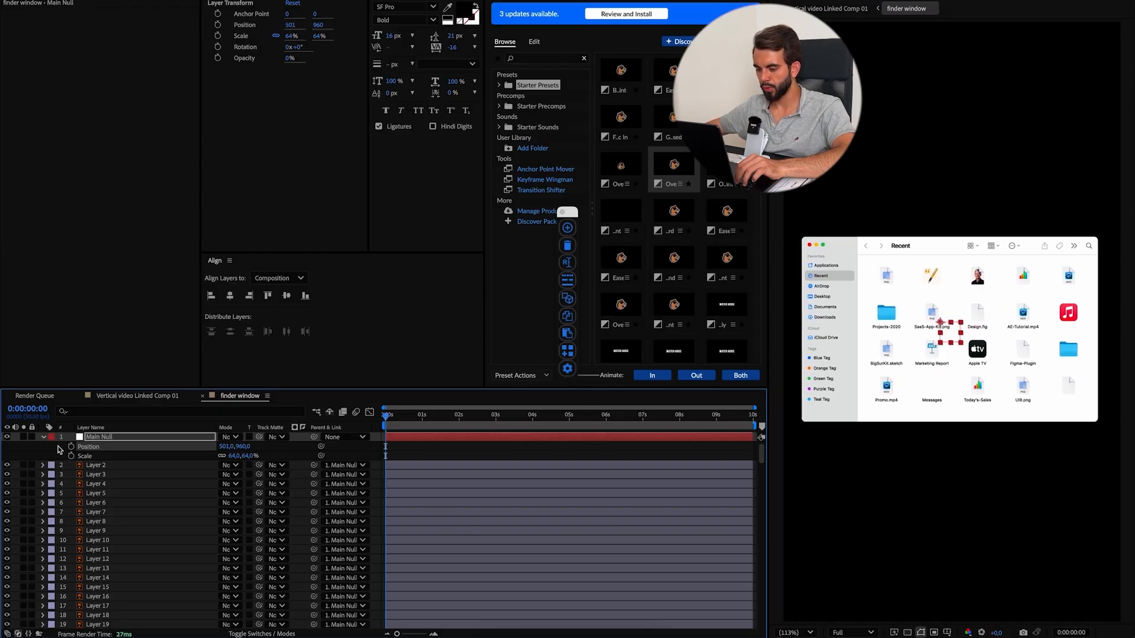
click(72, 456)
click(71, 447)
Keyframe Main Null at frame 14 with scale 256% and position 1205, 1321 to zoom in on the first file.
drag(385, 417, 402, 417)
drag(232, 456, 336, 454)
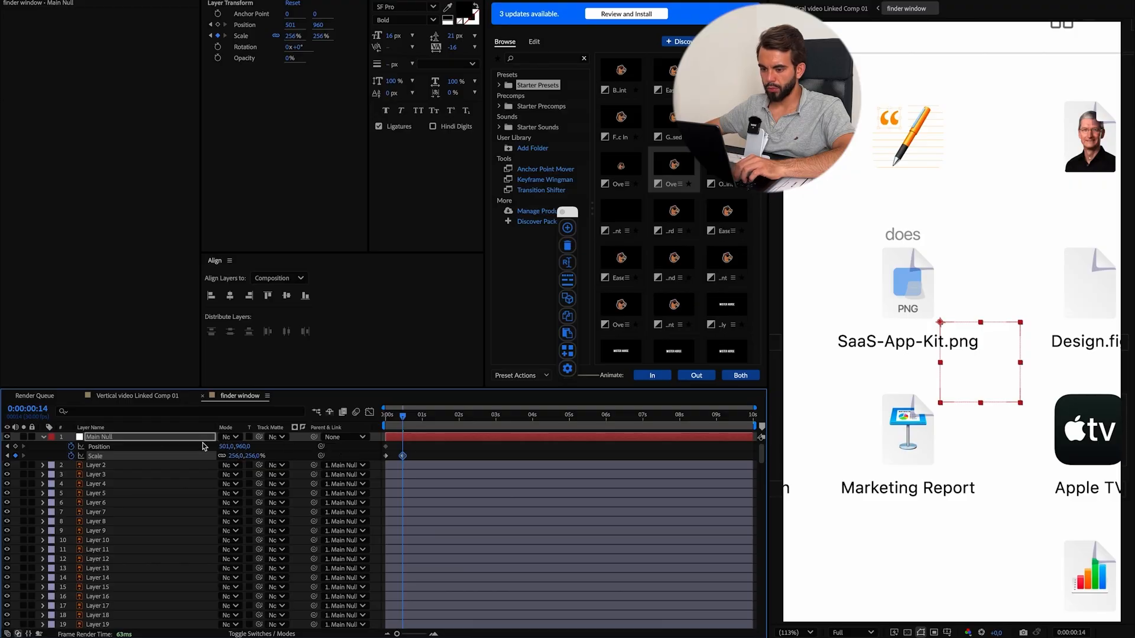
drag(225, 446, 573, 438)
drag(248, 448, 403, 456)
drag(231, 448, 267, 449)
mouse_move(403, 416)
mouse_down()
mouse_move(387, 417)
mouse_move(404, 428)
mouse_up()
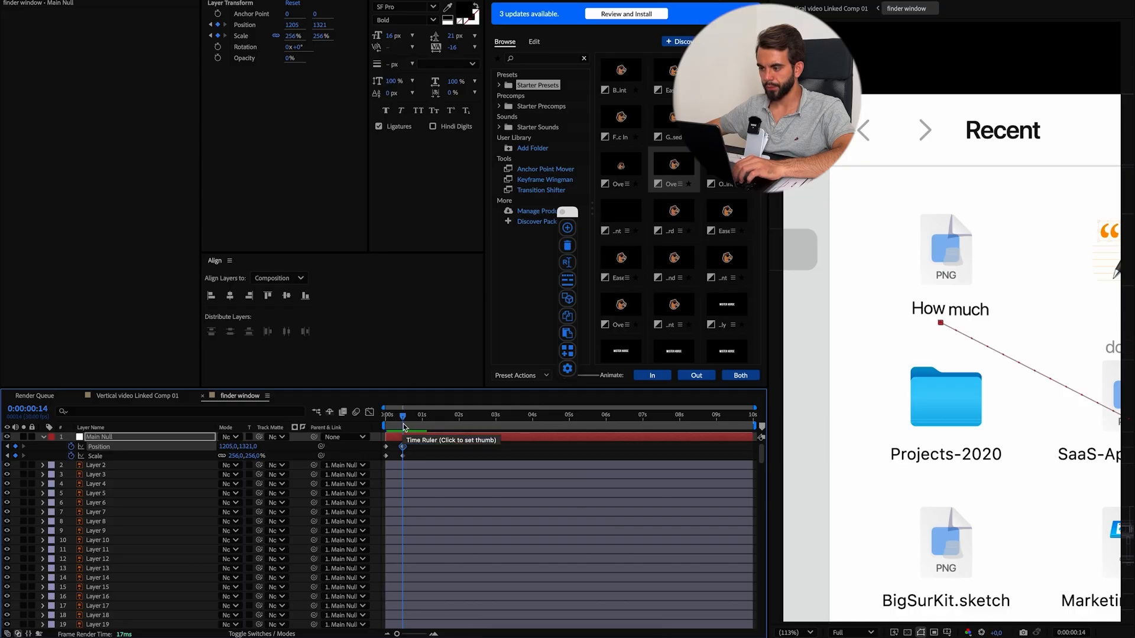
Add a second null object above Main Null and parent Main Null to it.
click(145, 438)
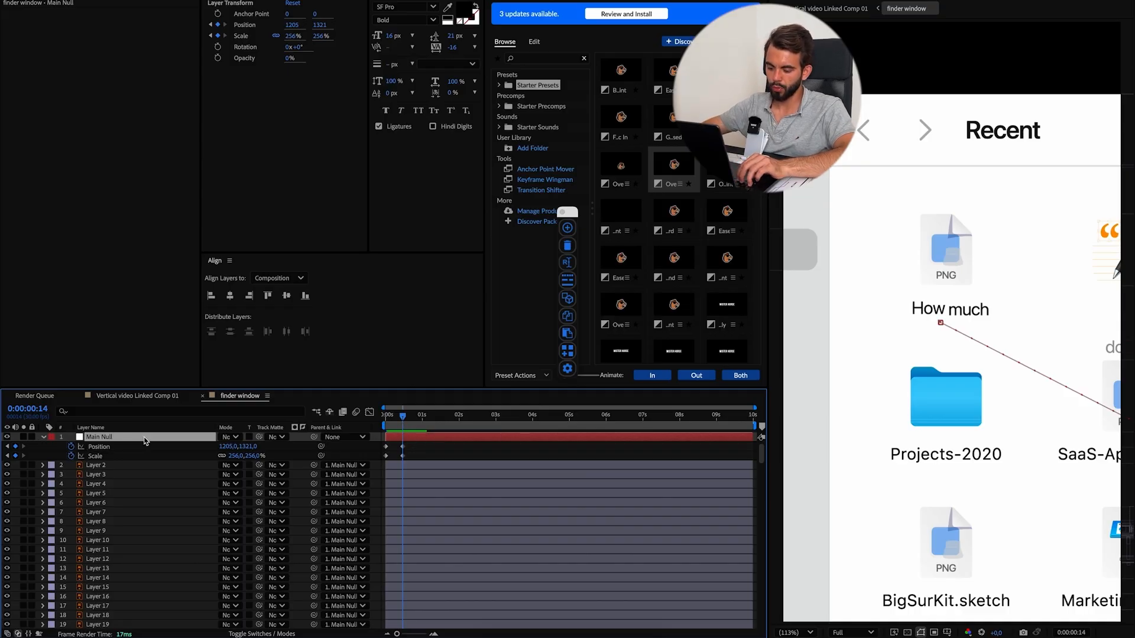
key(super+alt+shift+y)
click(127, 446)
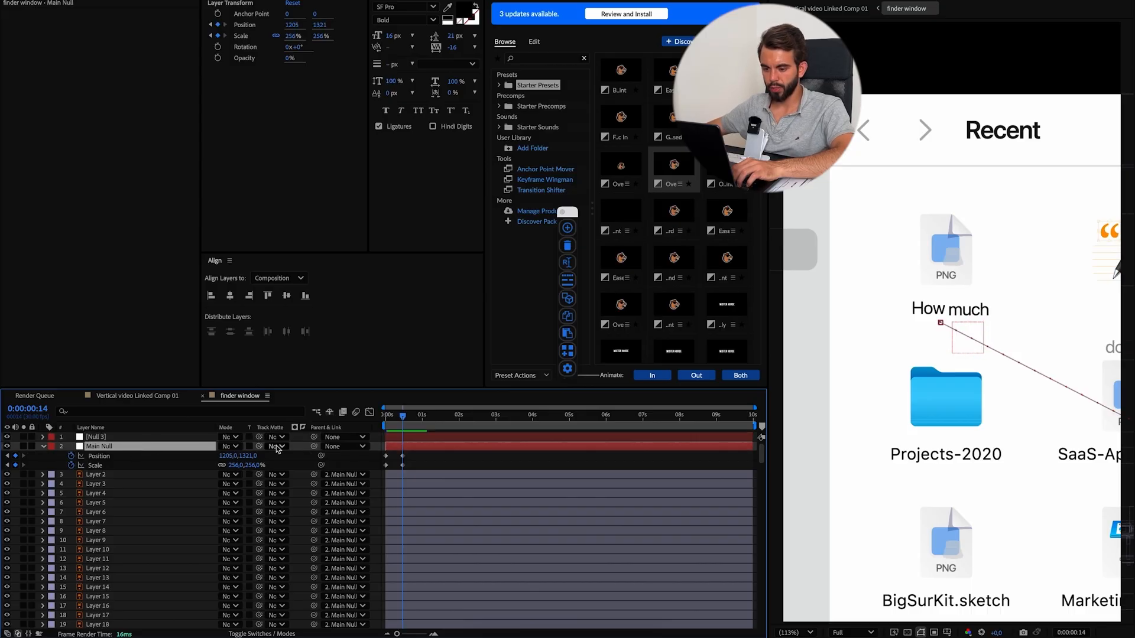
drag(102, 448, 112, 438)
click(112, 438)
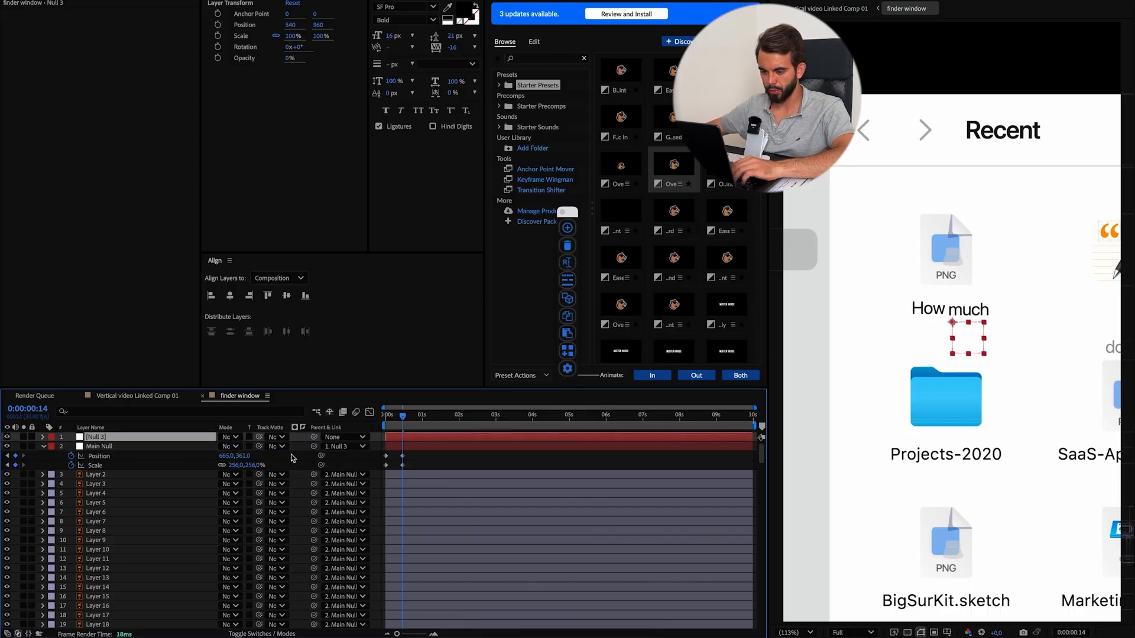
Animate the second null's position from 540, 960 at frame 11 to -1767, 960 just past one second.
key(p)
drag(403, 417, 400, 421)
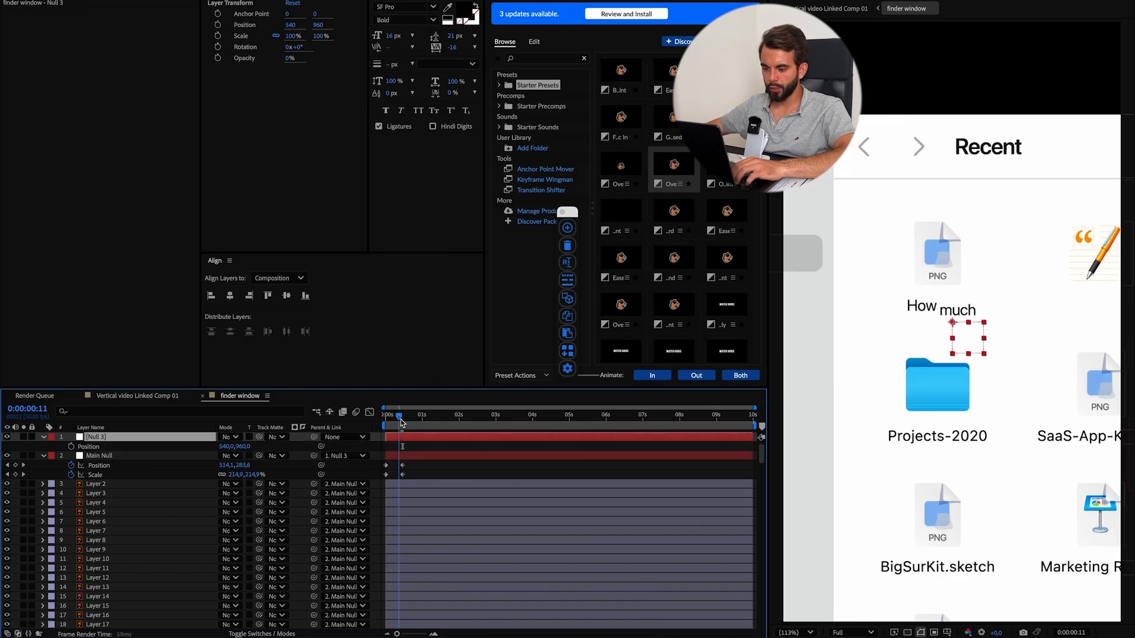
click(71, 446)
key(space)
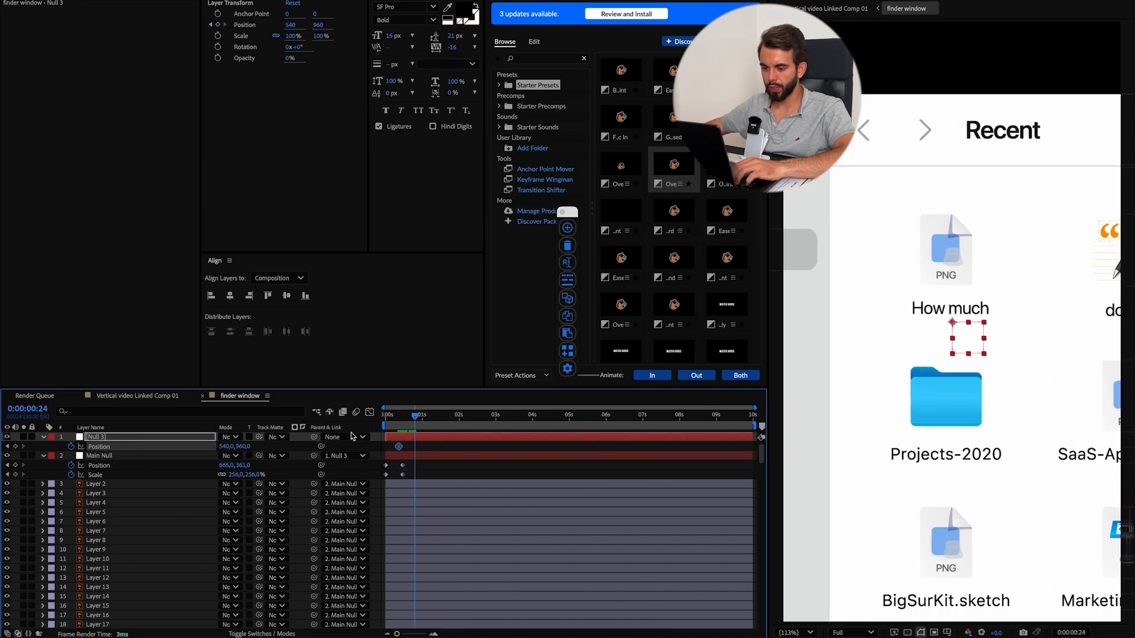
drag(227, 452, 11, 454)
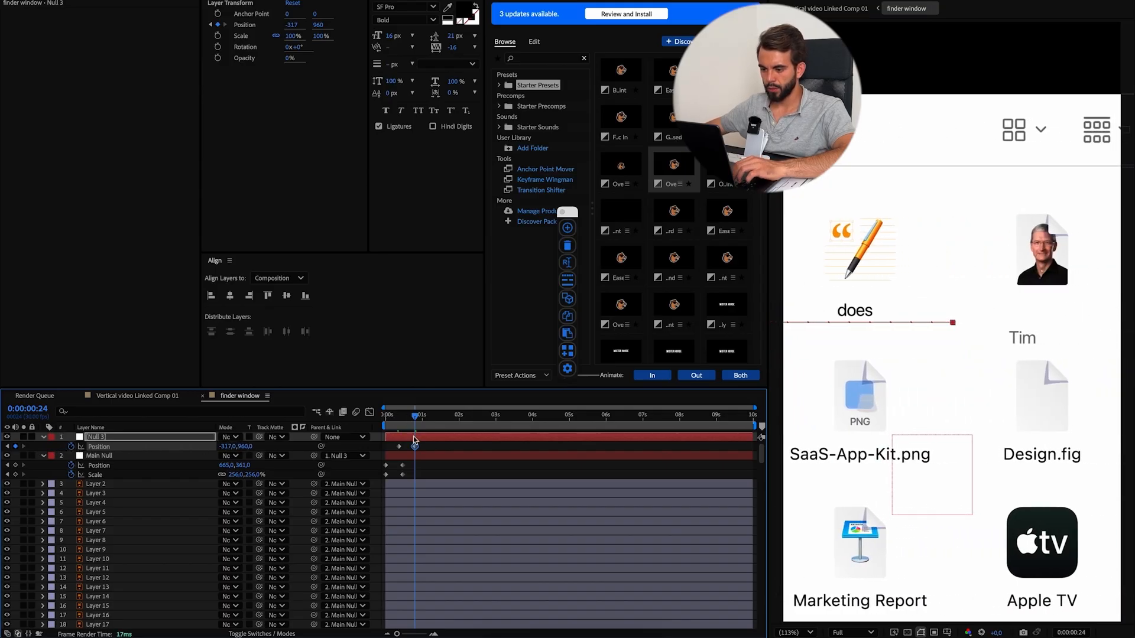
drag(228, 447, 147, 445)
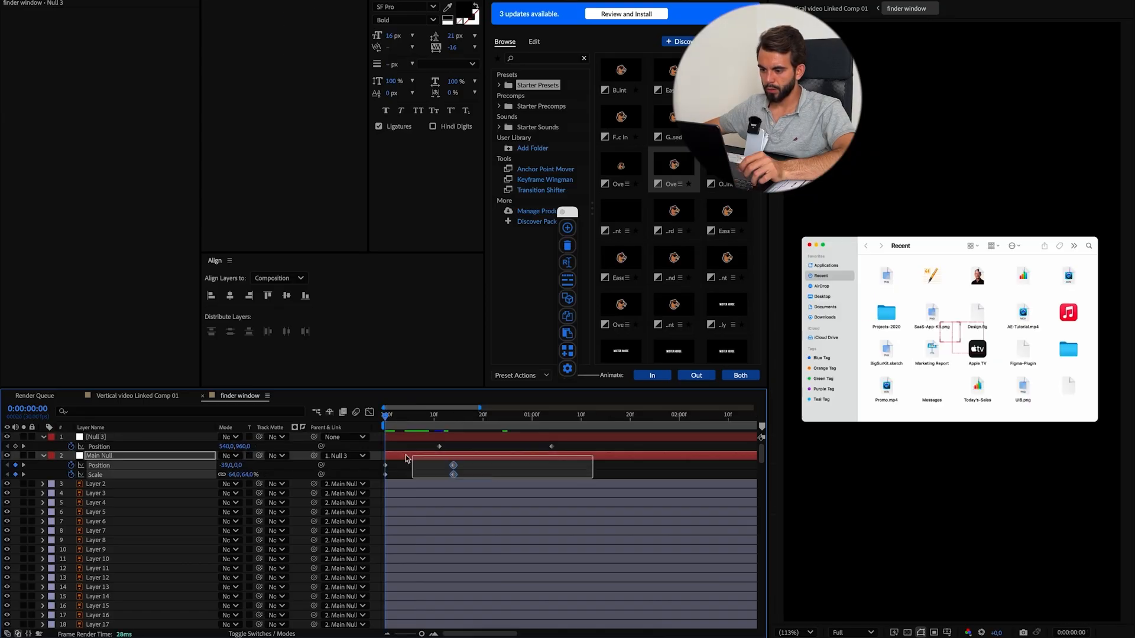
Easy ease the keyframes of both nulls, choose the quart curve preset for Main Null's position and scale, and preview the motion.
drag(594, 478, 377, 447)
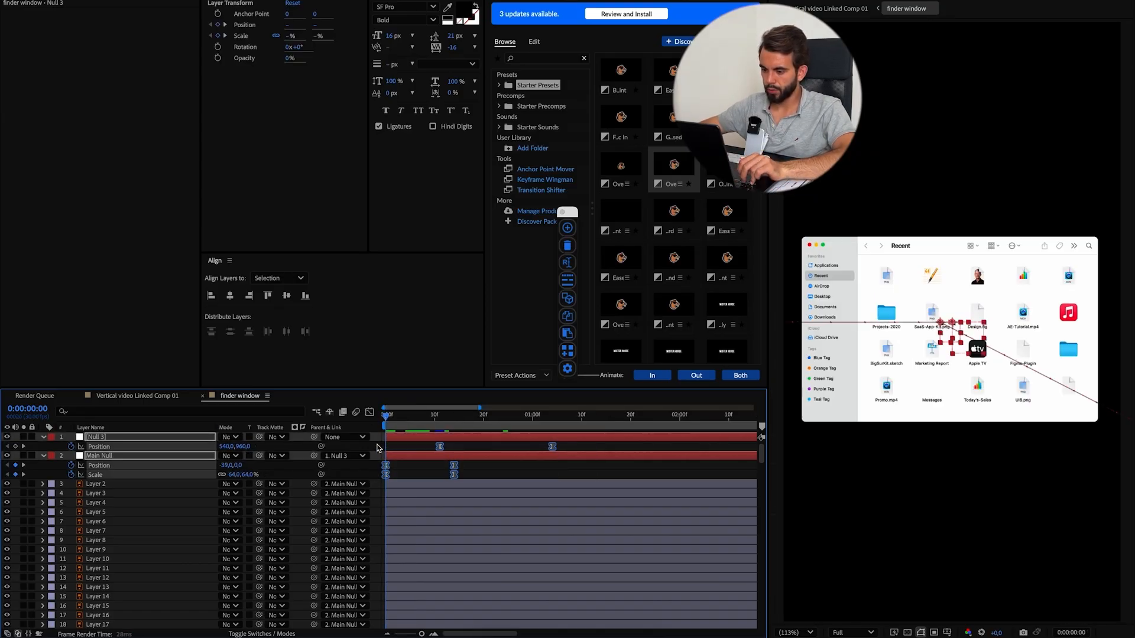
drag(492, 477, 367, 464)
click(369, 412)
drag(476, 613, 382, 562)
click(555, 1)
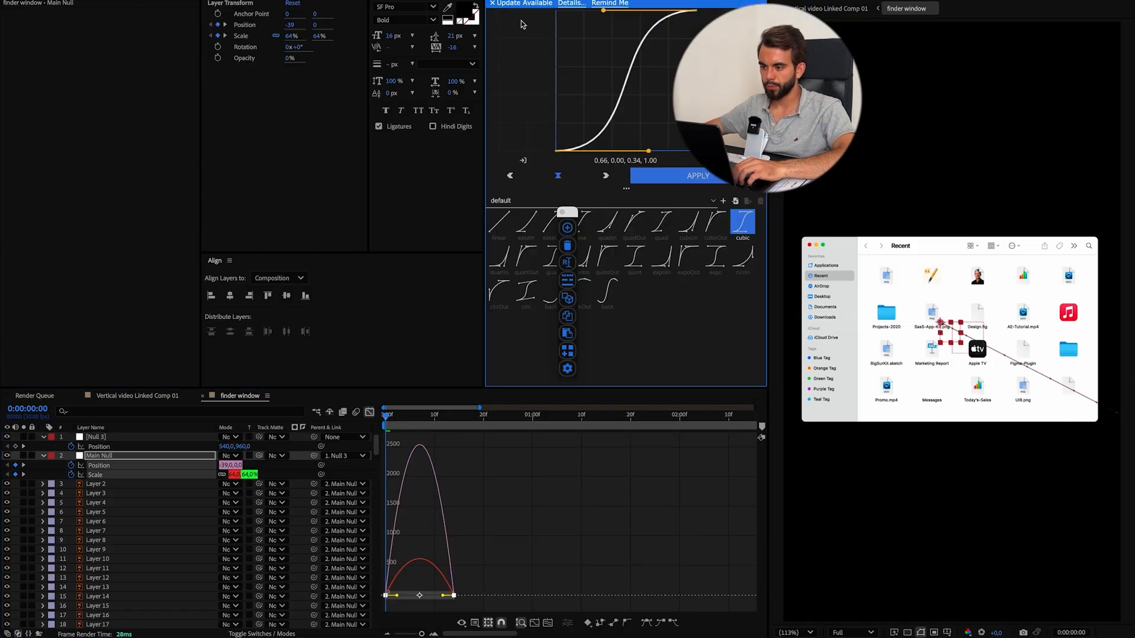
click(553, 259)
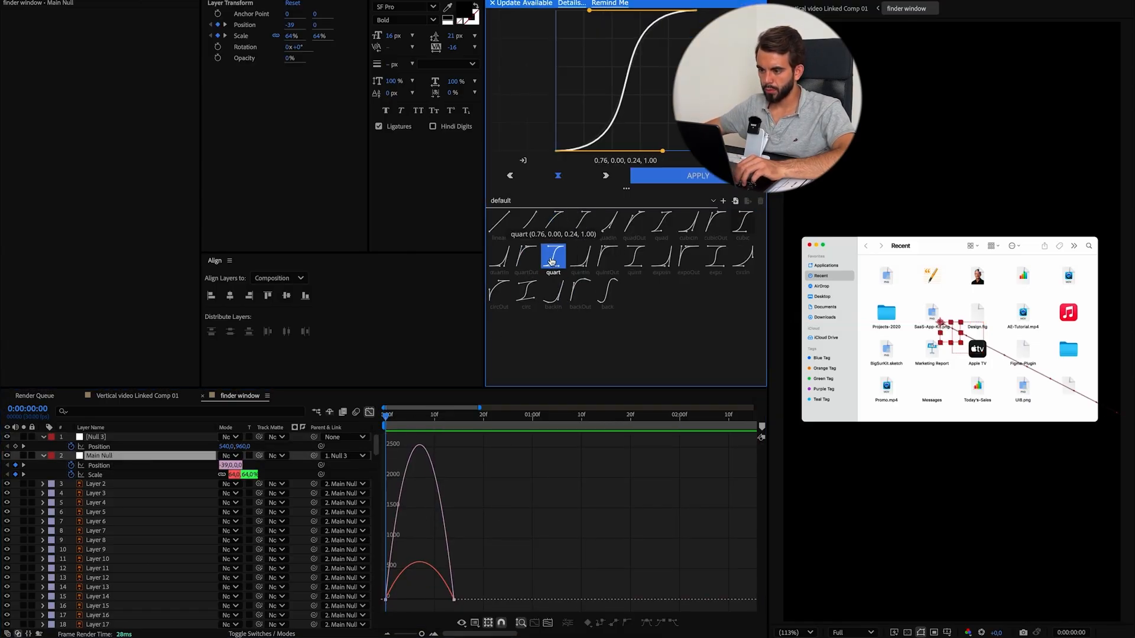
key(space)
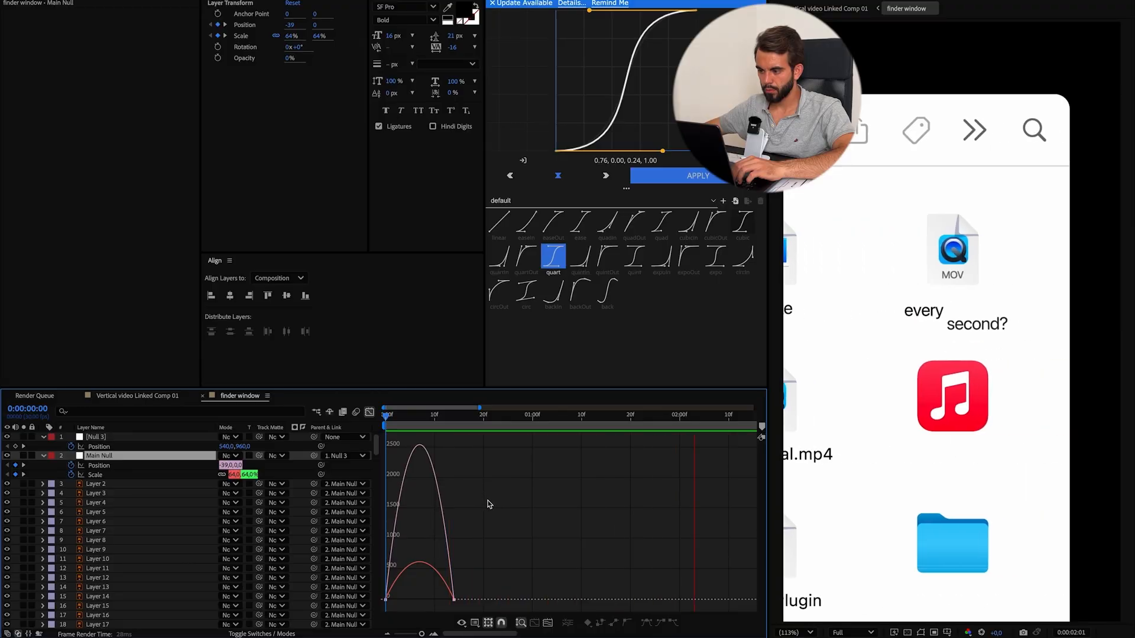
click(370, 414)
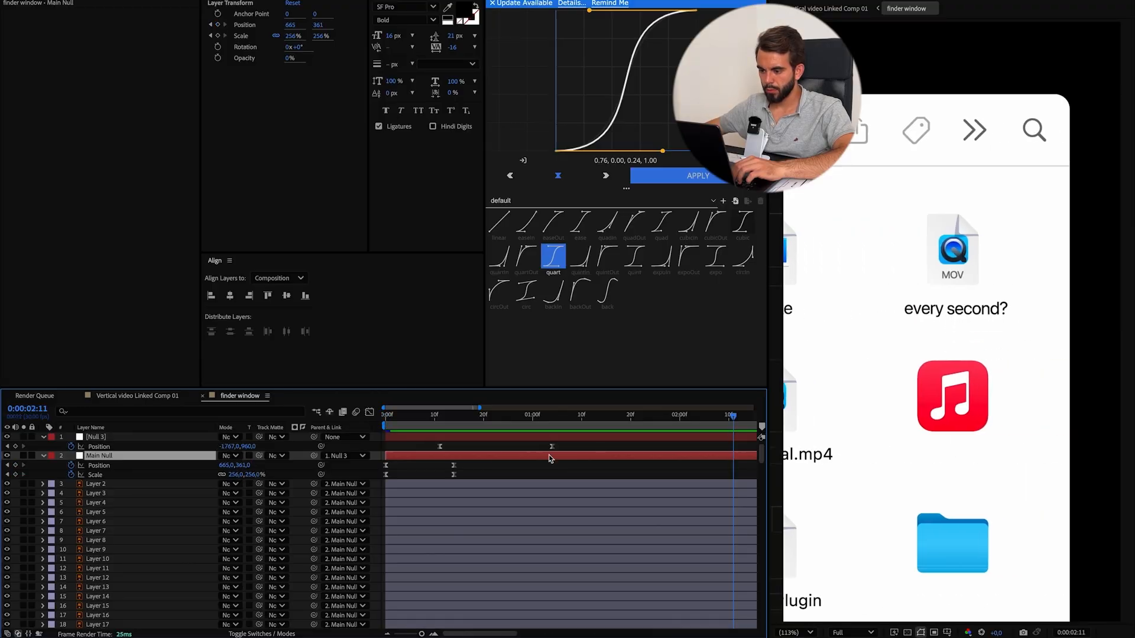
Move the second null's last position keyframe to 0:00:02:11 and lengthen the ease into Main Null's final position and scale keyframes.
drag(551, 446, 343, 437)
drag(492, 478, 380, 462)
click(370, 413)
drag(442, 599, 435, 605)
click(370, 412)
drag(481, 481, 381, 462)
click(370, 413)
click(370, 413)
key(space)
Reshape Main Null's position and scale speed graph to start at peak speed and slow into the last keyframe, and preview it.
drag(477, 485, 381, 462)
click(370, 413)
drag(406, 598, 396, 572)
click(387, 595)
drag(407, 427, 460, 447)
key(space)
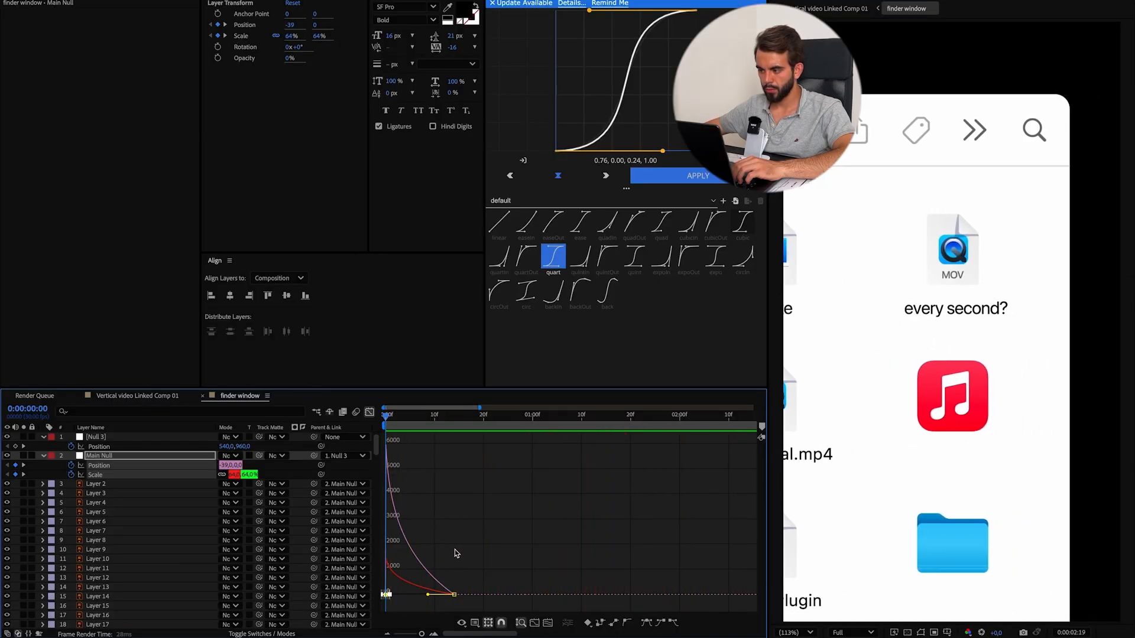
key(space)
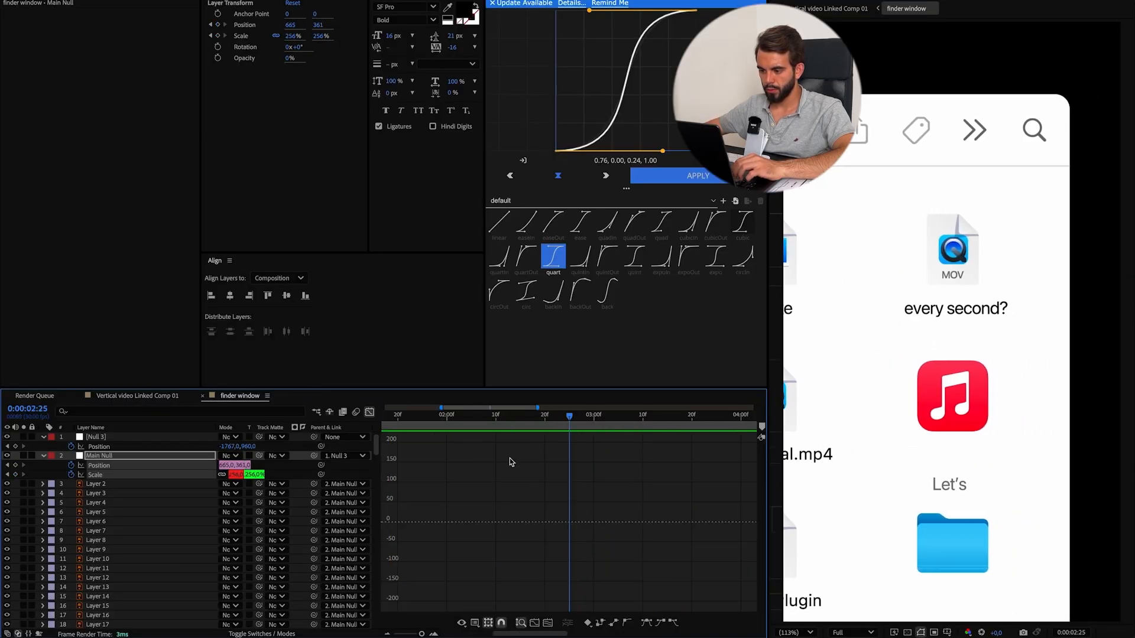
key(;)
click(370, 413)
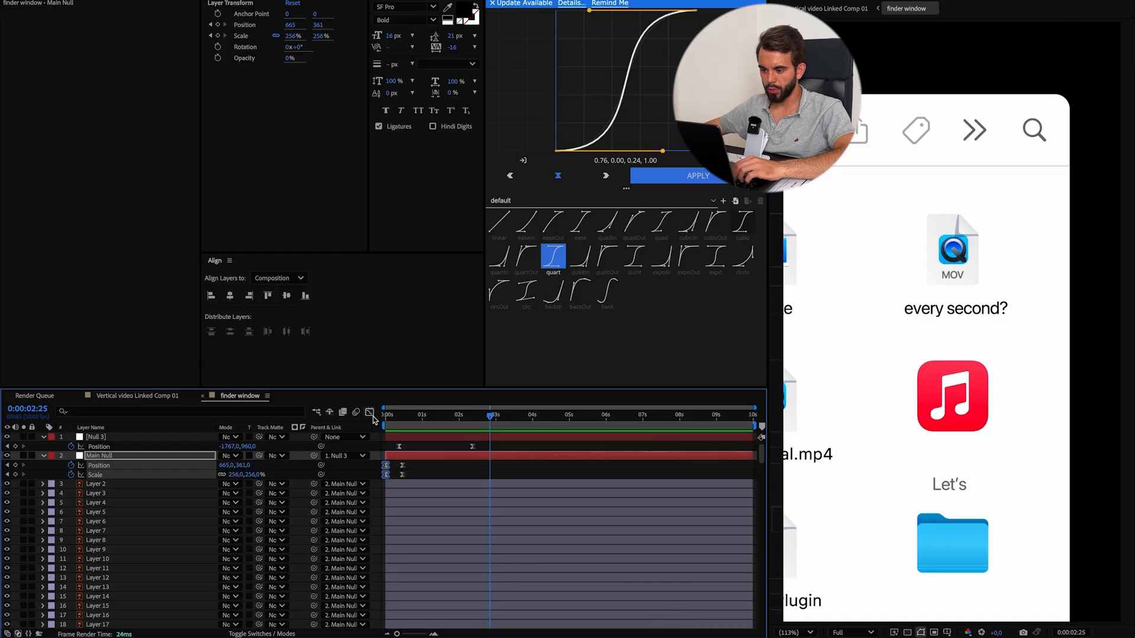
Change Main Null's frame 14 keyframes to scale 196% and position 505, 185, and play back the move.
drag(421, 418, 403, 422)
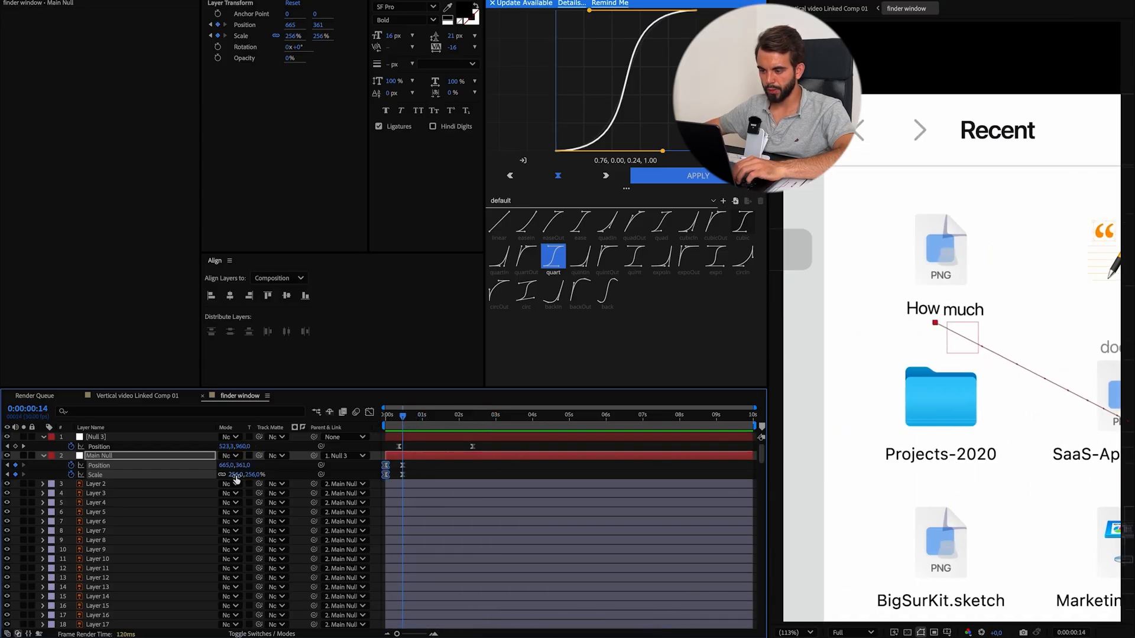
drag(236, 479, 228, 468)
key(space)
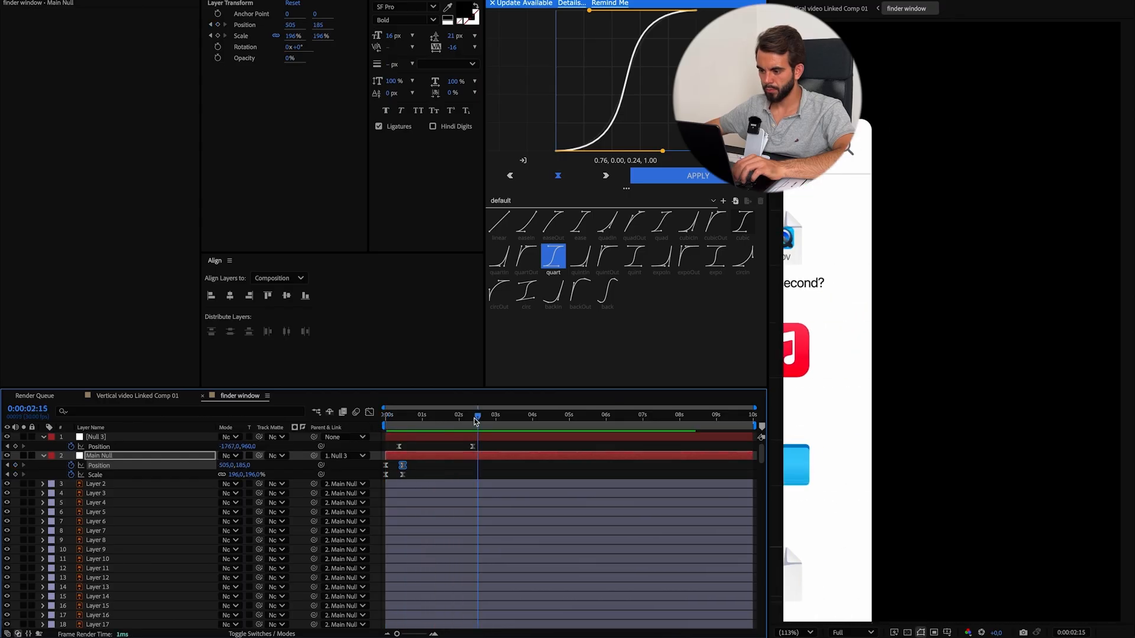
Move the animated null's last position keyframe to about 0:00:02:25, lengthen its incoming ease in the speed graph, and preview the pan.
click(472, 447)
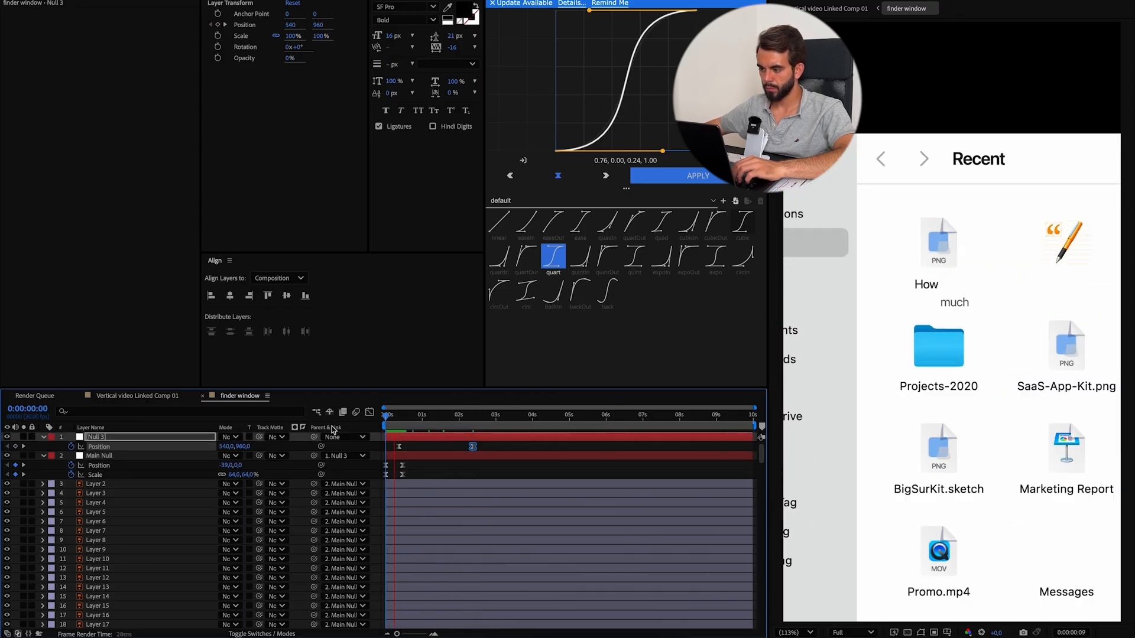
click(440, 425)
key(shift+F3)
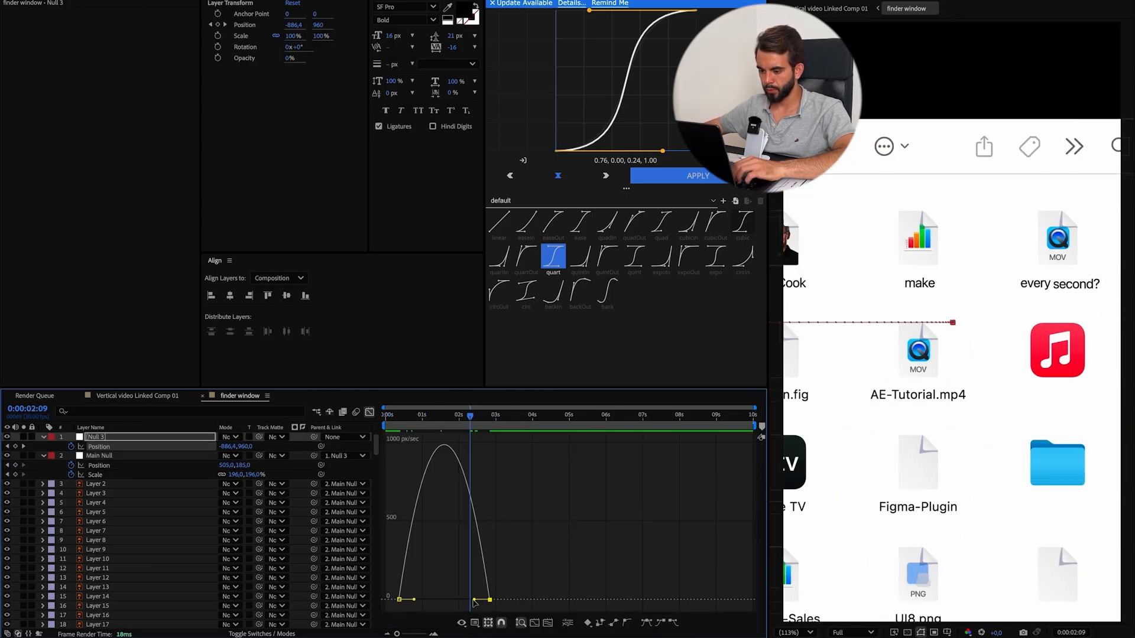
drag(473, 599, 453, 599)
click(401, 425)
key(space)
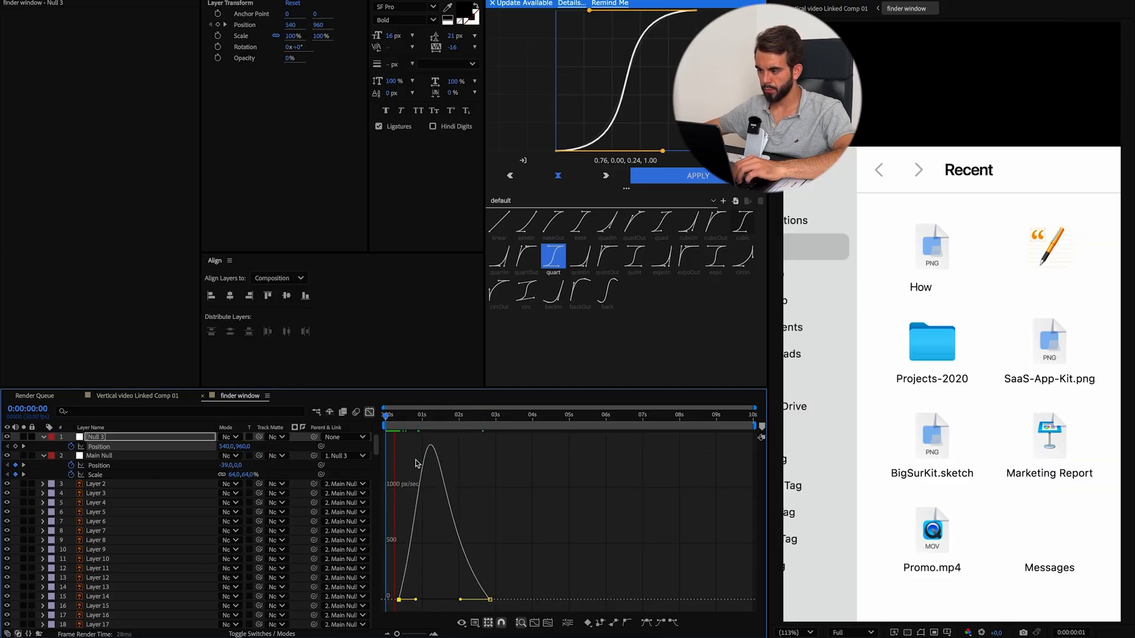
Move the null's first position keyframe to the start of the composition and its last to about 0:00:03:04, and preview the pan.
drag(399, 600, 386, 600)
click(370, 412)
drag(490, 447, 501, 446)
click(369, 412)
click(370, 412)
key(space)
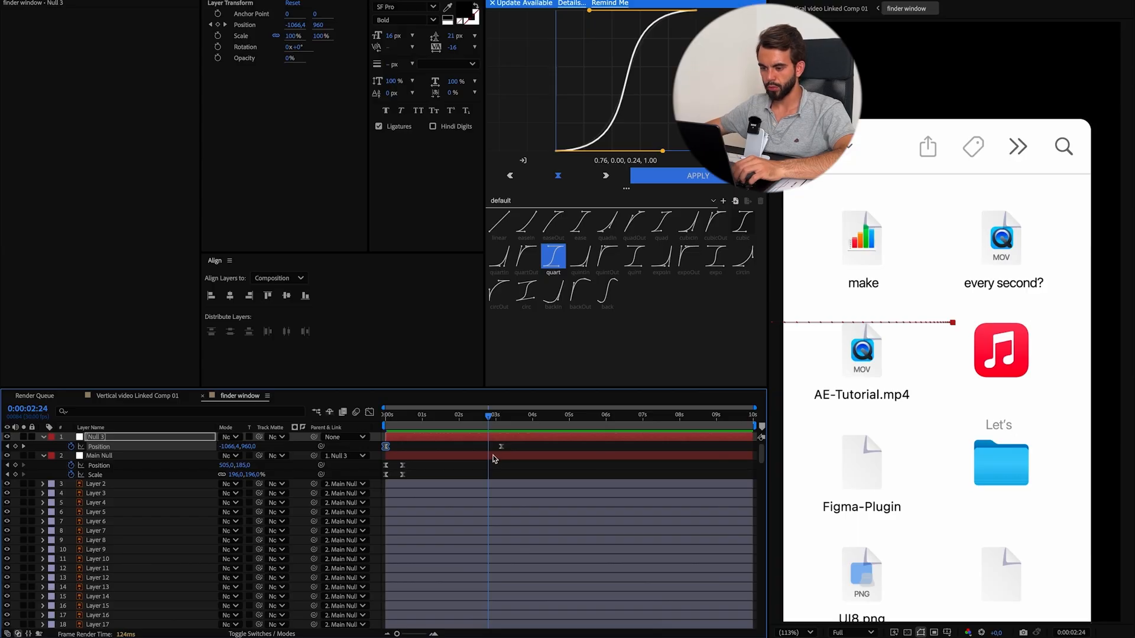
Duplicate the animated null above Main Null and parent the original null to the duplicate.
click(174, 438)
key(ctrl+d)
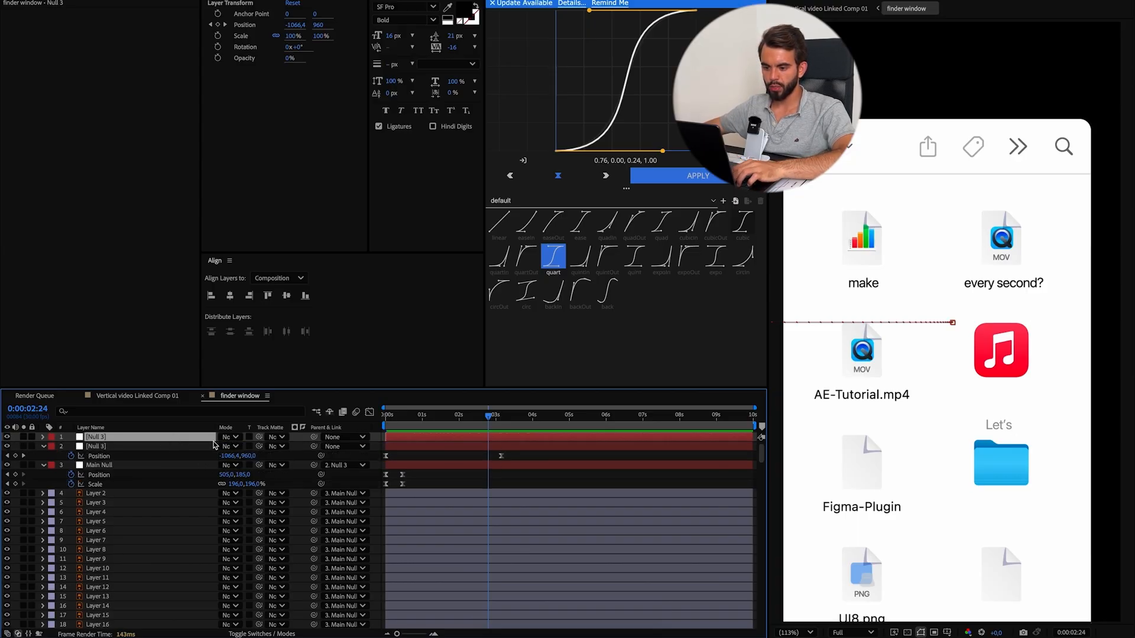
drag(182, 443, 160, 439)
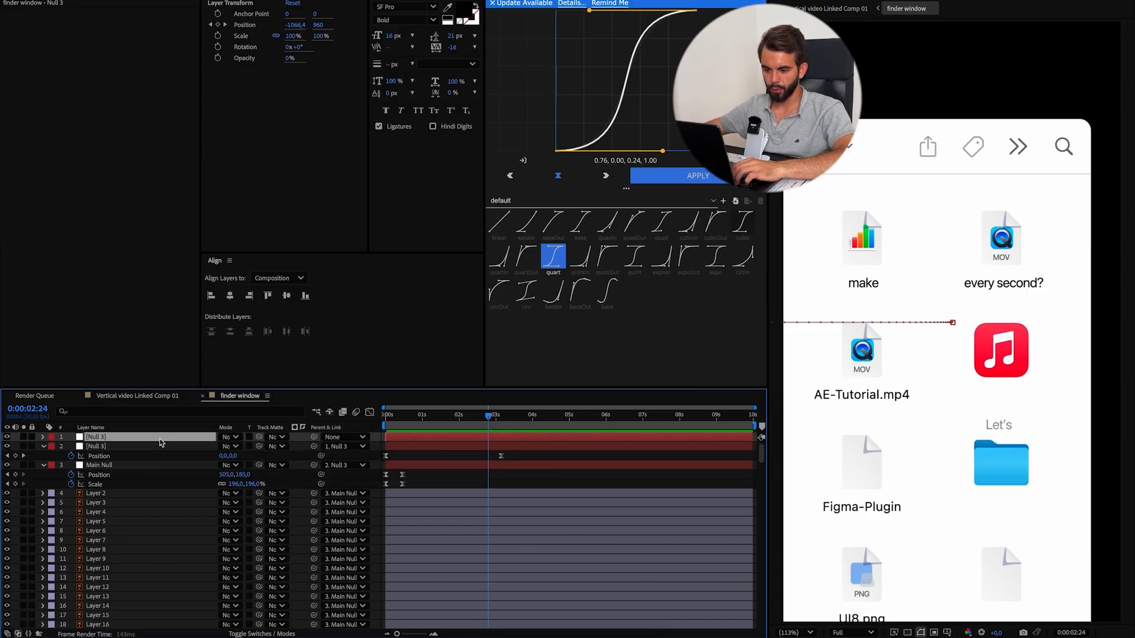
Clear the duplicate null's copied keyframes, add a position keyframe at 0:00:02:24, and set its Y position to 634 at 0:00:03:11.
key(u)
drag(527, 451, 347, 442)
key(Delete)
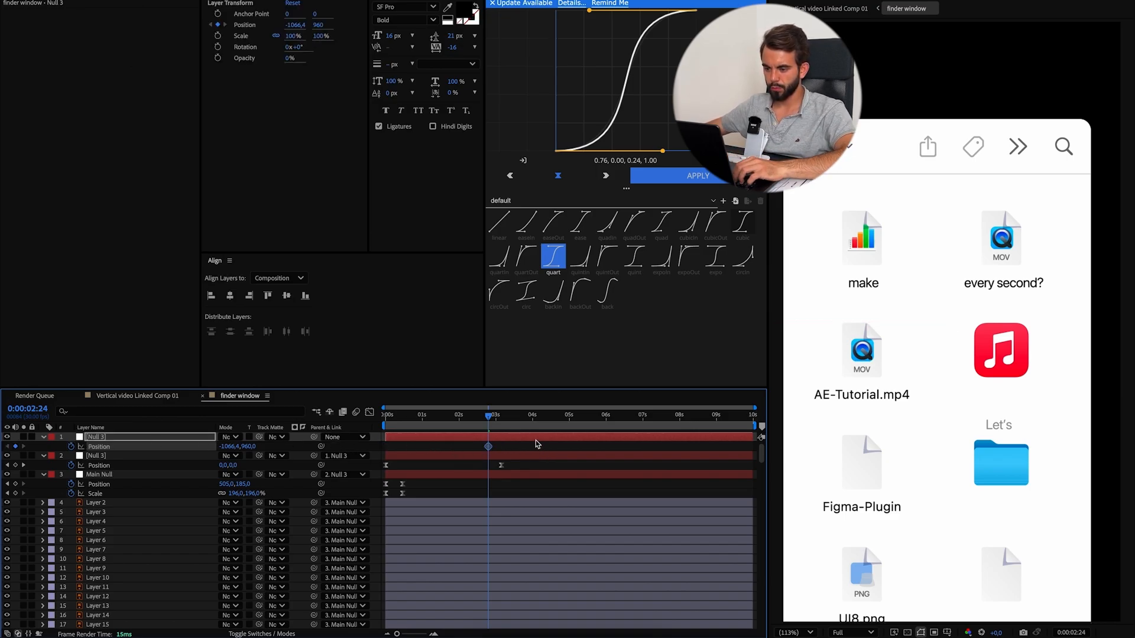
drag(490, 420, 509, 424)
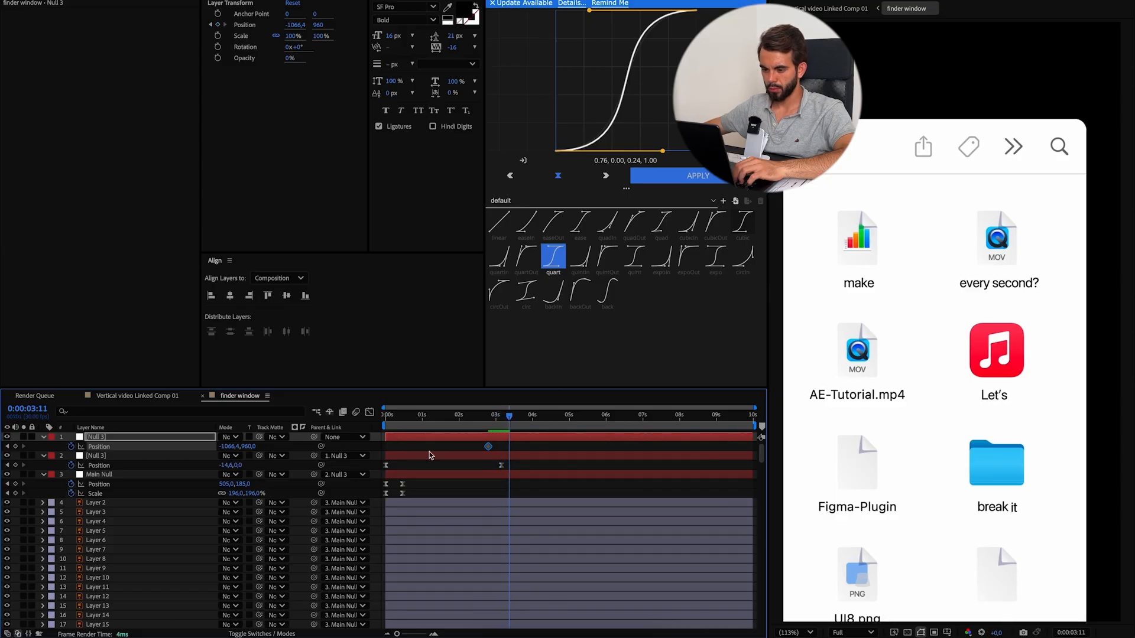
drag(257, 447, 138, 446)
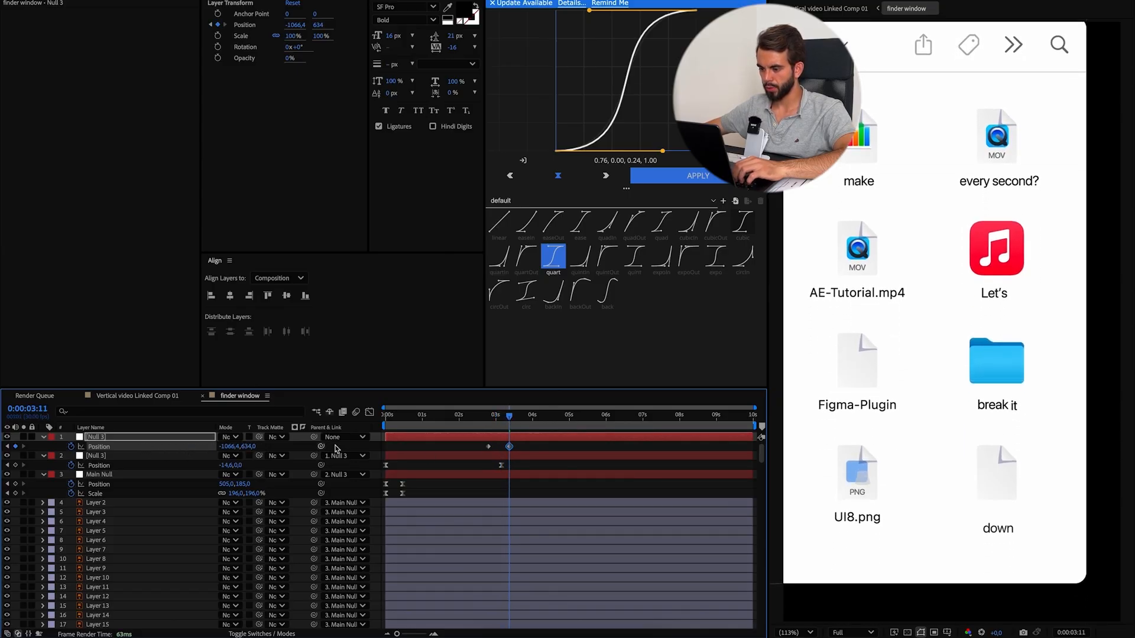
Apply the quart curve to the top null's position keyframes, retime them to about 0:00:02:19 and 0:00:03:29, and preview the move.
click(555, 256)
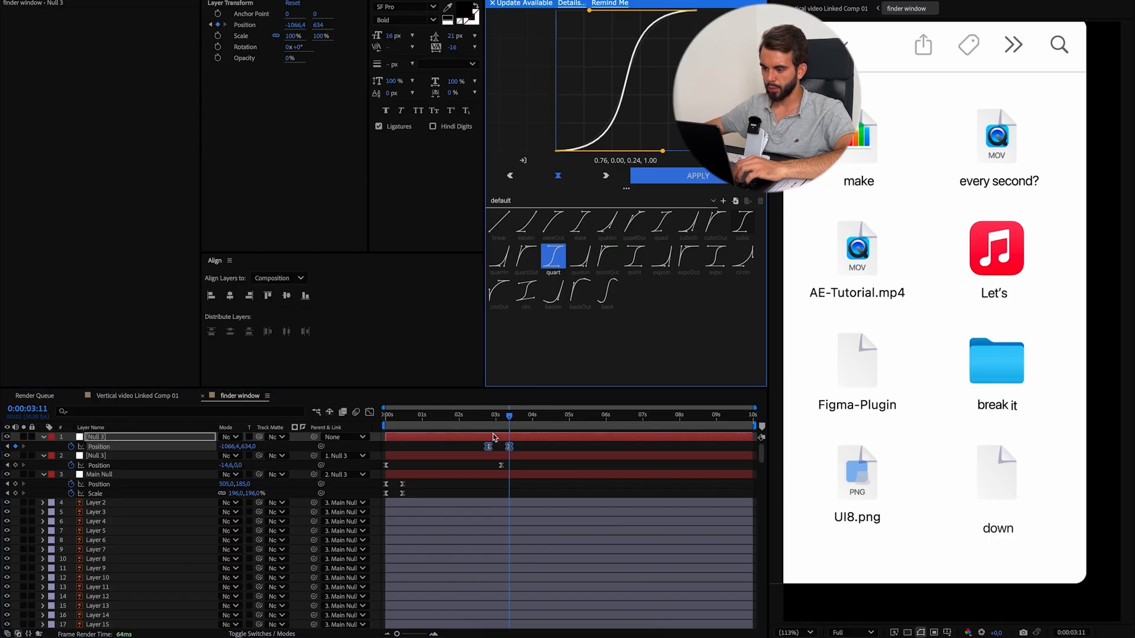
click(482, 417)
key(space)
click(527, 447)
drag(509, 446, 547, 448)
drag(503, 417, 471, 417)
drag(487, 448, 483, 447)
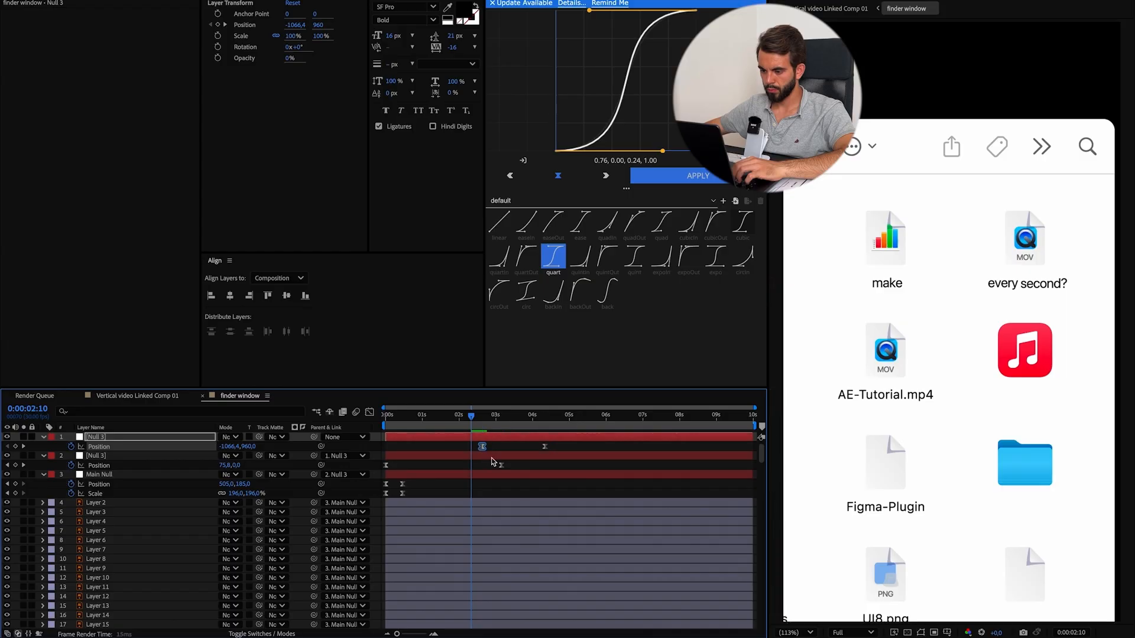
key(space)
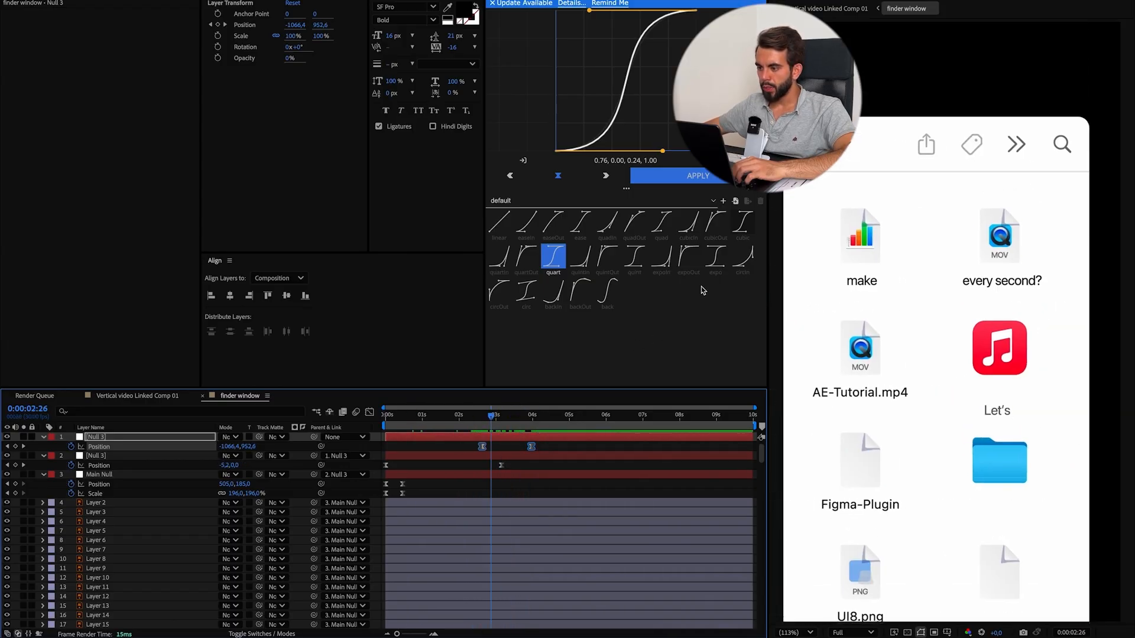
Apply the cubic curve to the top null's position keyframes and play the animation in the finder window and Vertical video Linked Comp 01 compositions.
click(735, 238)
click(467, 421)
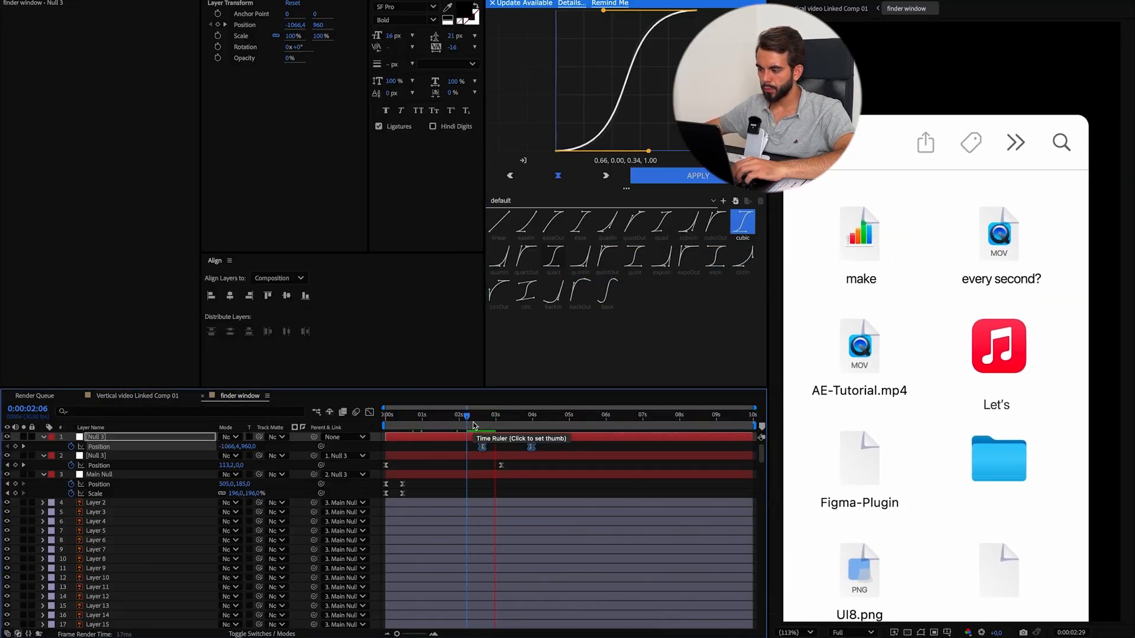
click(137, 396)
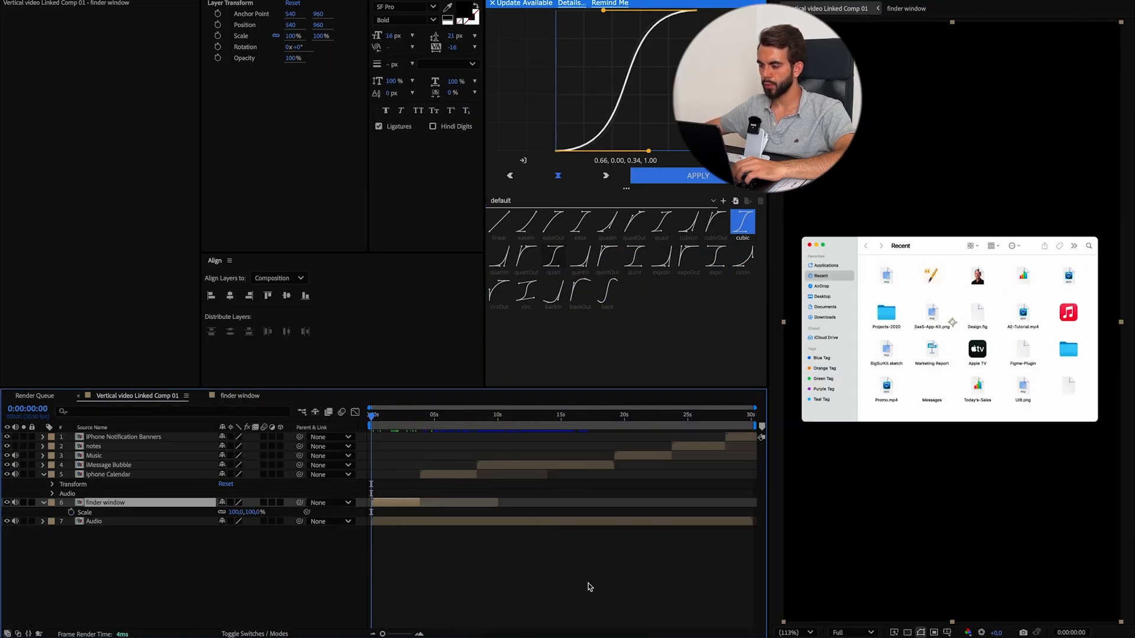
key(space)
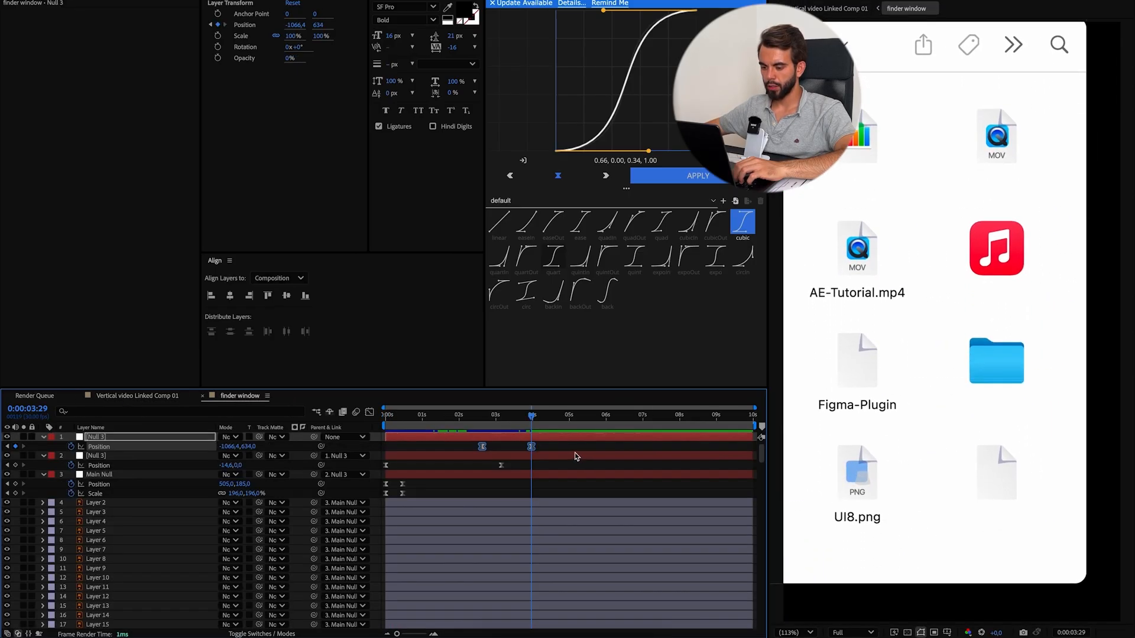
Duplicate the top null in the finder window composition and parent the null beneath it to the new copy.
scroll(576, 456, down, 8)
drag(531, 418, 518, 424)
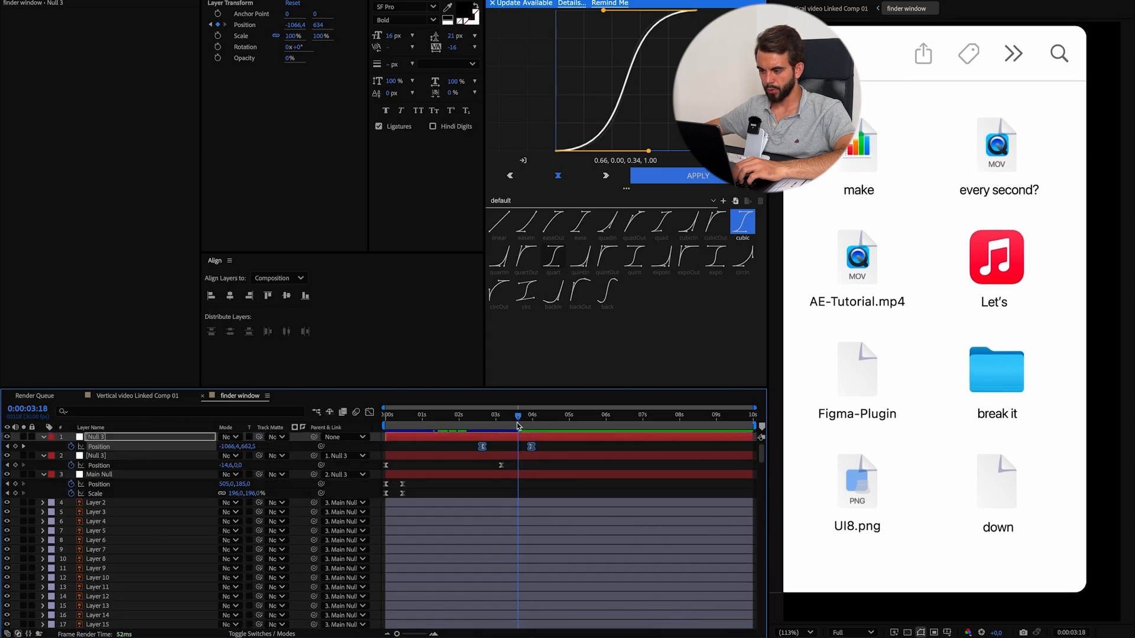
click(166, 437)
key(ctrl+d)
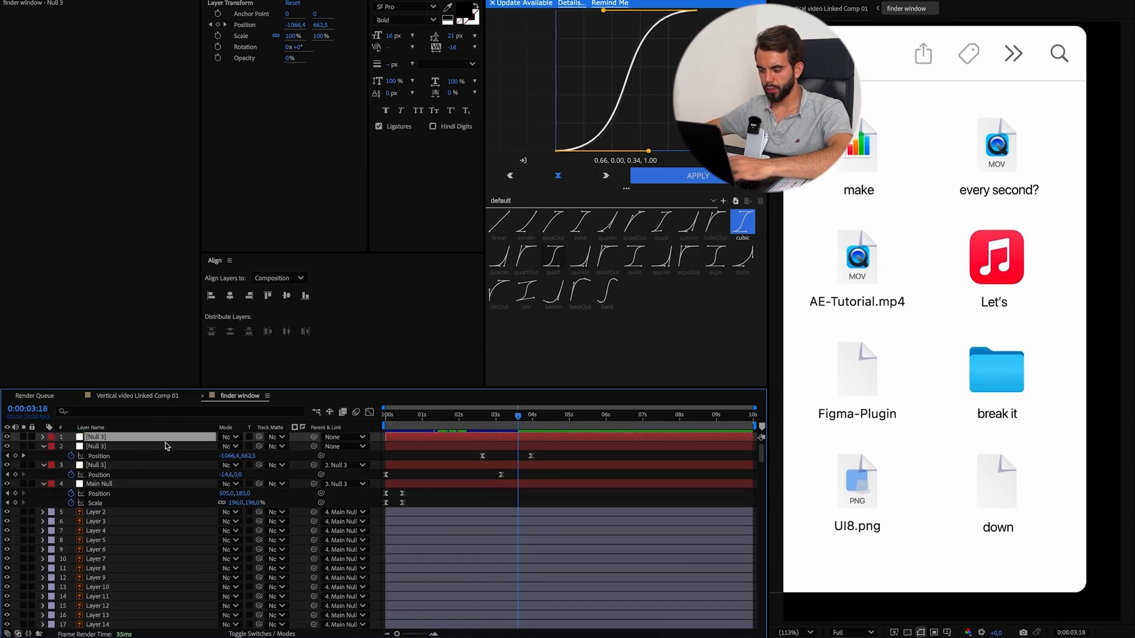
key(p)
drag(313, 460, 171, 440)
Clear the new null's copied position keyframes, add one at 0:00:03:15, and set its X position to -1876,4 at 0:00:04:02.
click(147, 447)
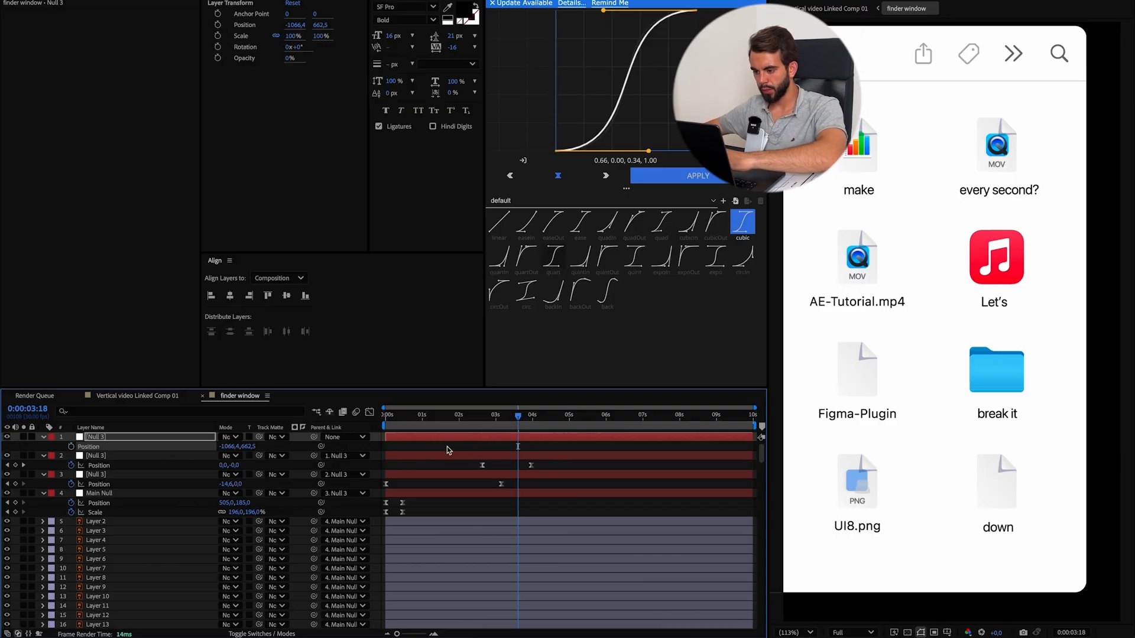
key(Delete)
click(516, 421)
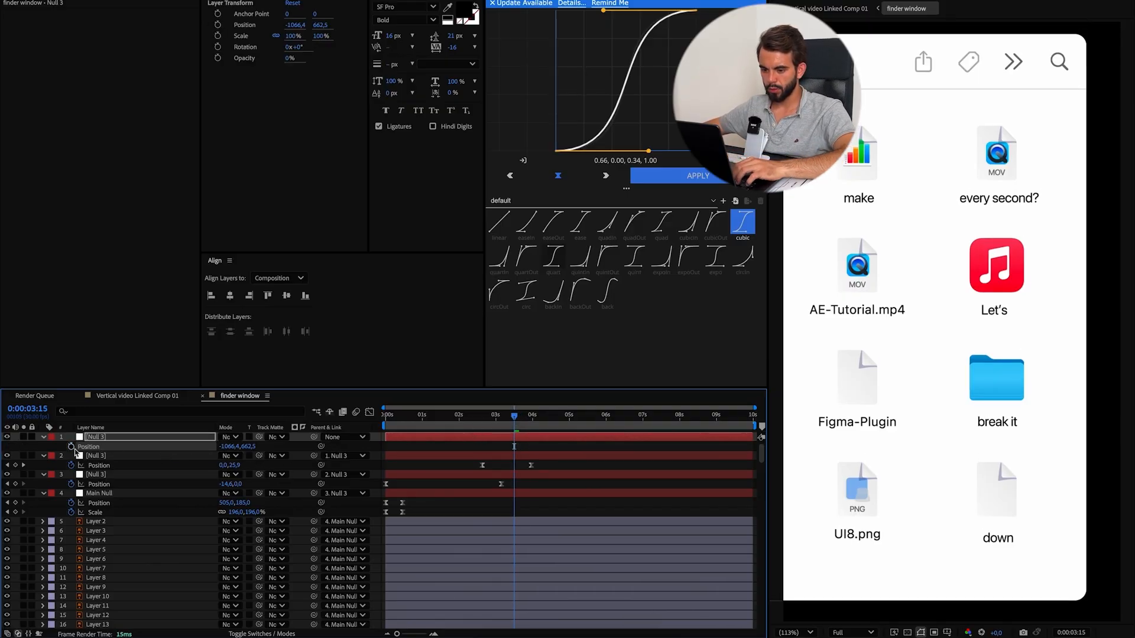
drag(511, 420, 536, 422)
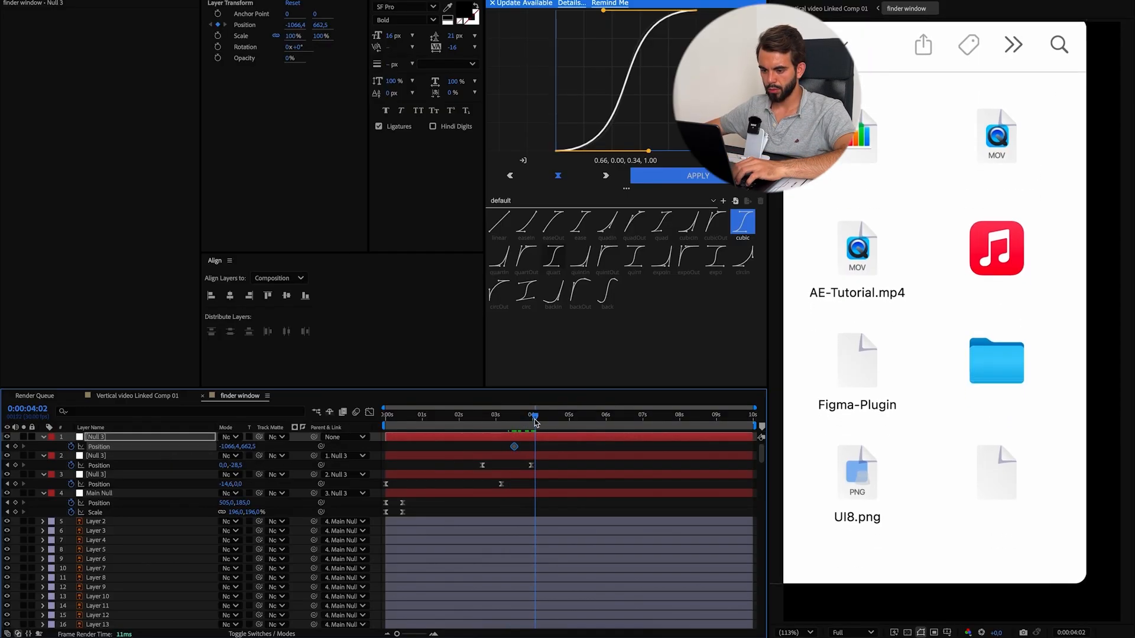
drag(225, 450, 194, 454)
Easy ease the top null's position keyframes and reshape the speed graph to accelerate sharply into the last keyframe.
key(shift+F3)
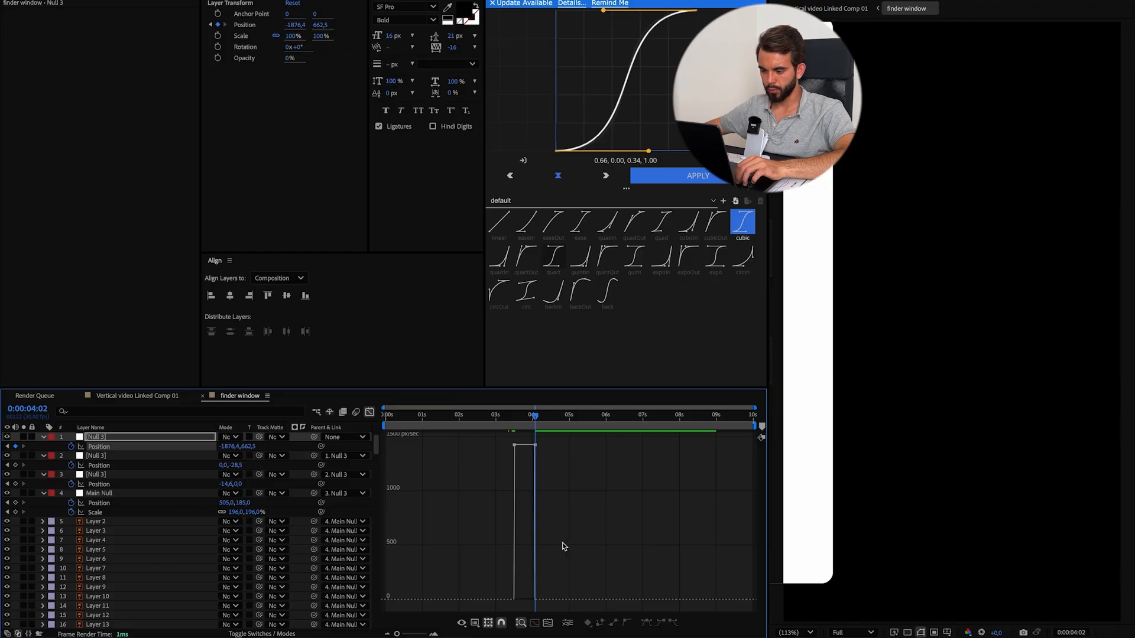
drag(605, 512, 444, 439)
key(F9)
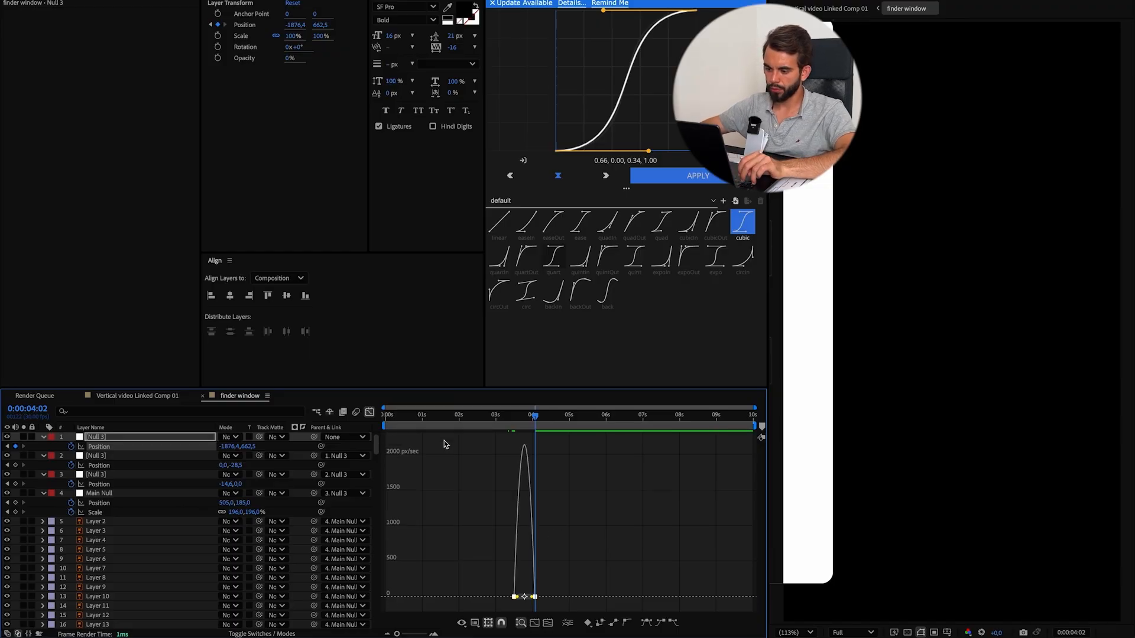
key(equal)
key(equal)
drag(523, 598, 551, 601)
drag(465, 597, 493, 598)
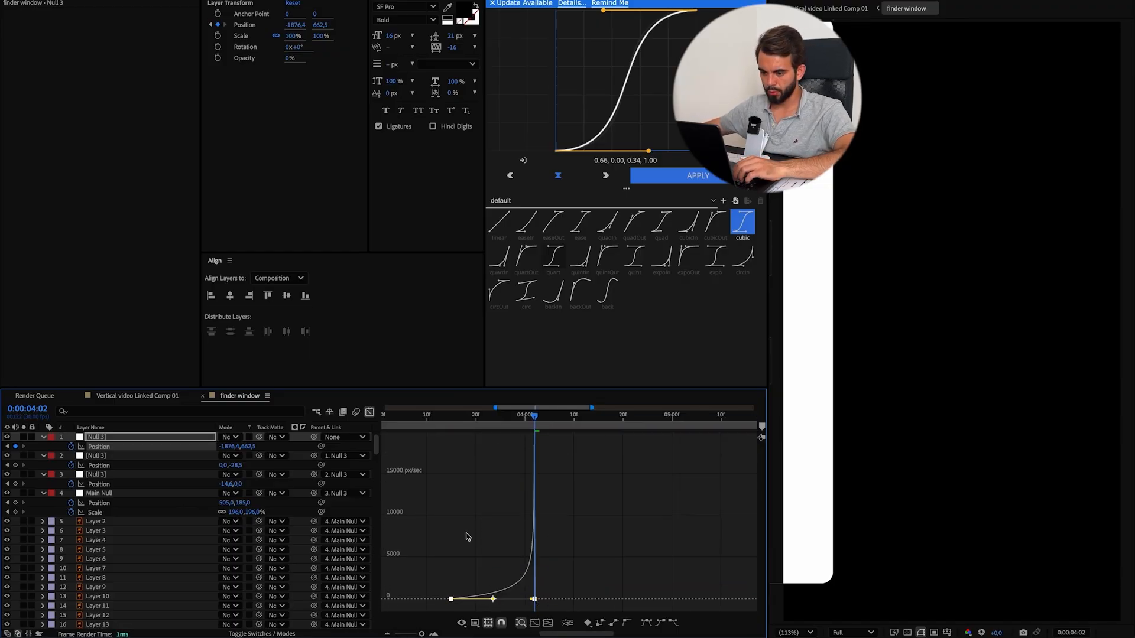
click(369, 412)
Look up the marker commands in the keyboard shortcuts and add a composition marker at 0:00:03:26, where the text layers end.
drag(489, 427, 530, 438)
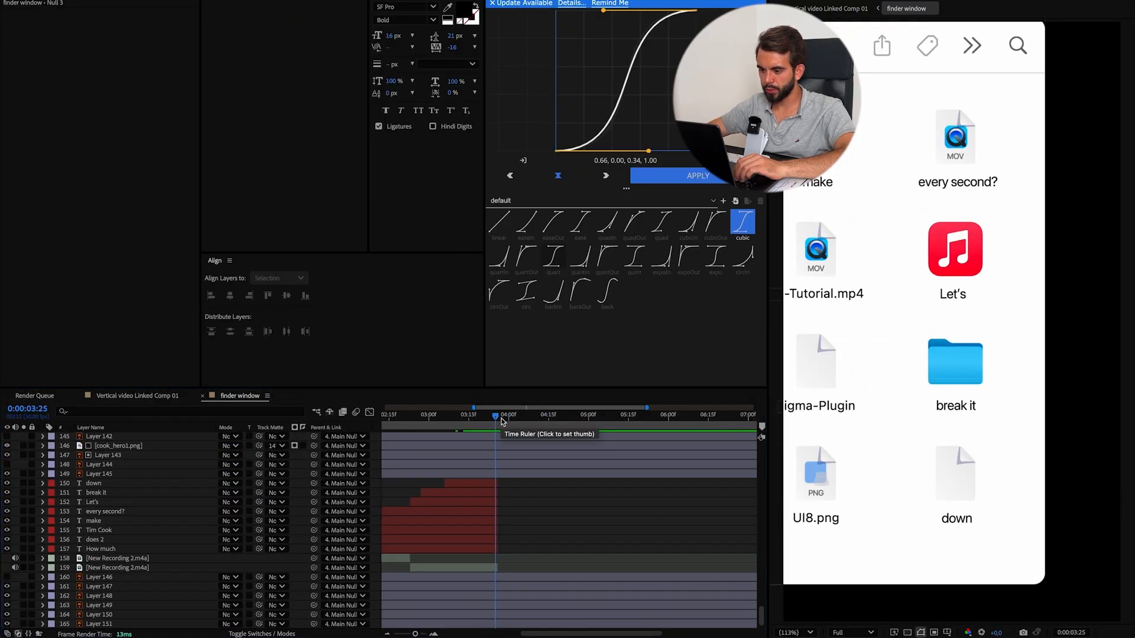
key(super+alt+apostrophe)
text(marker)
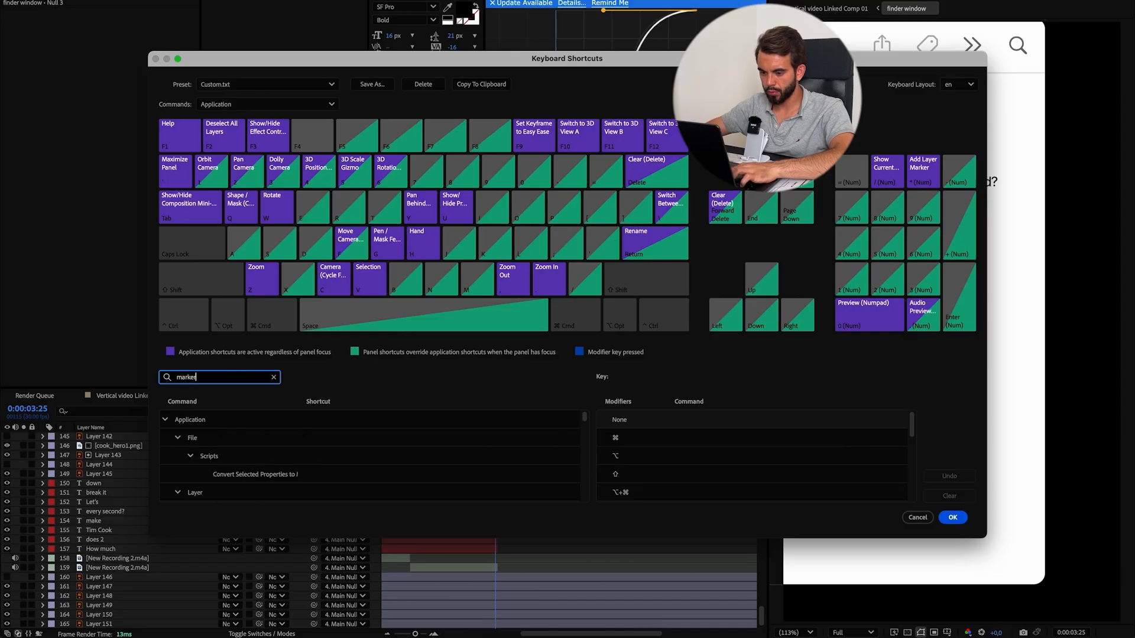
scroll(443, 440, down, 5)
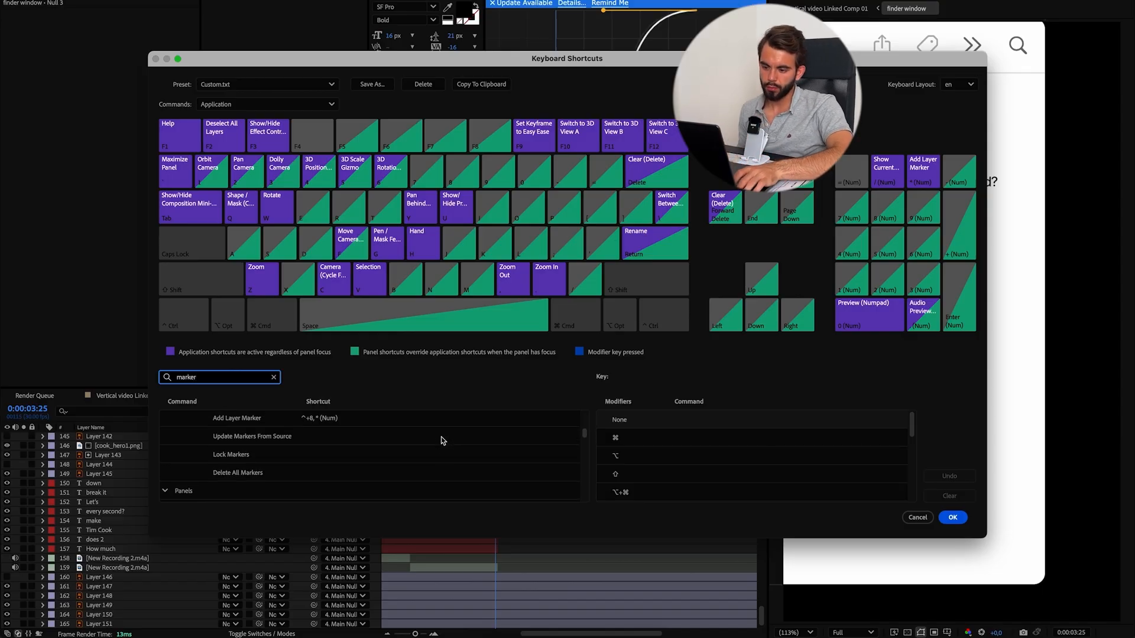
key(Escape)
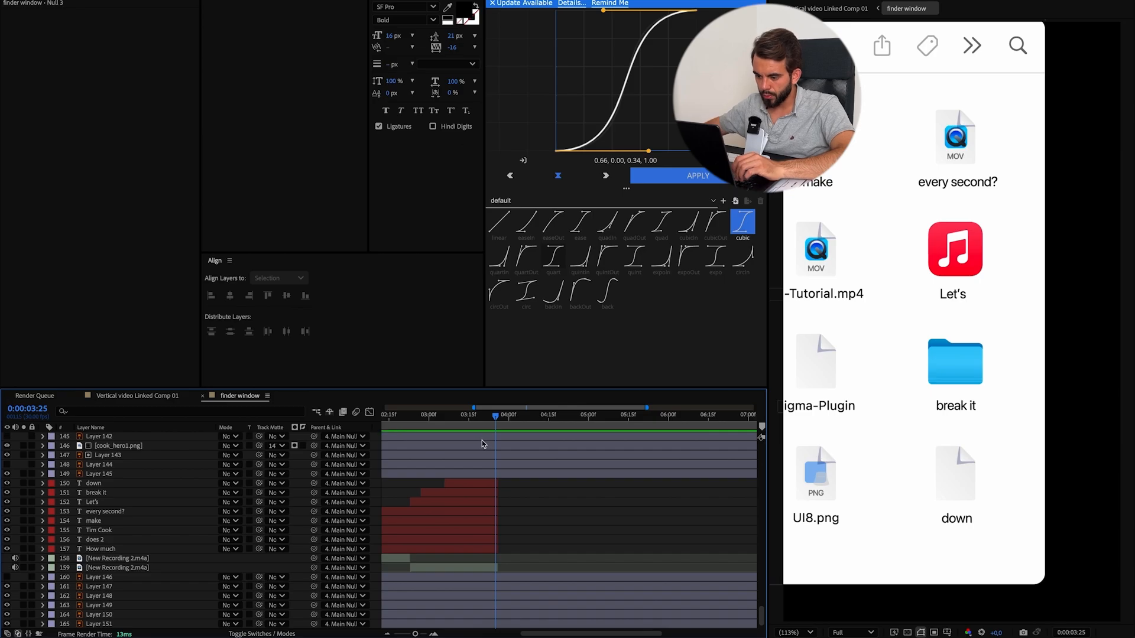
key(Page_Down)
key(Page_Up)
key(Page_Down)
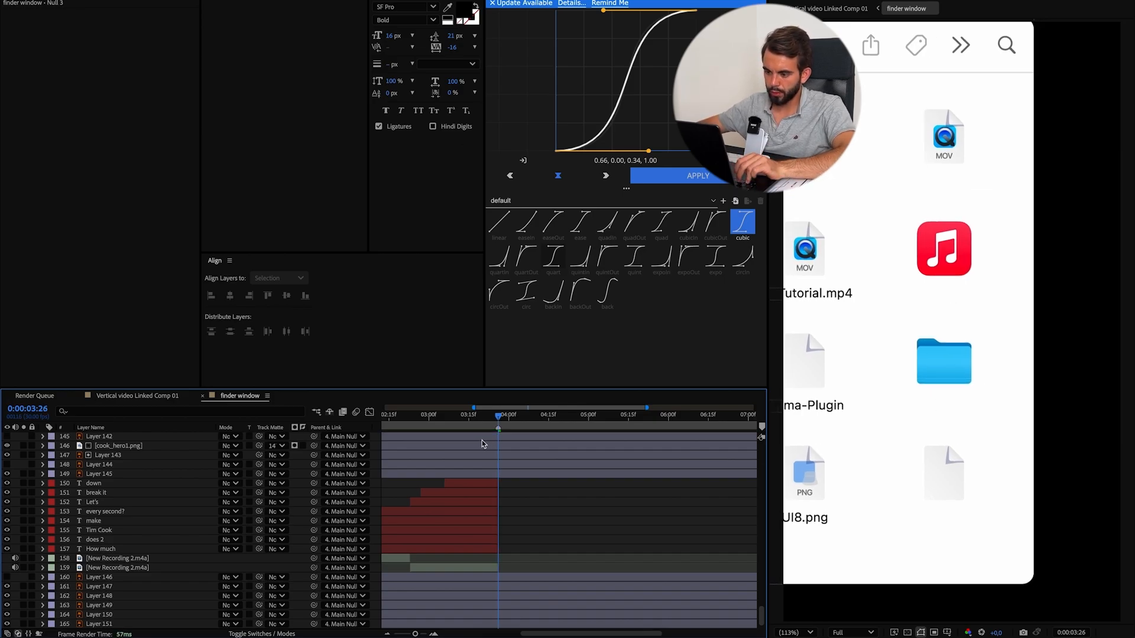
Reveal the keyframed properties of the three animated nulls and Main Null around the composition marker.
scroll(539, 507, up, 10)
scroll(539, 510, up, 4)
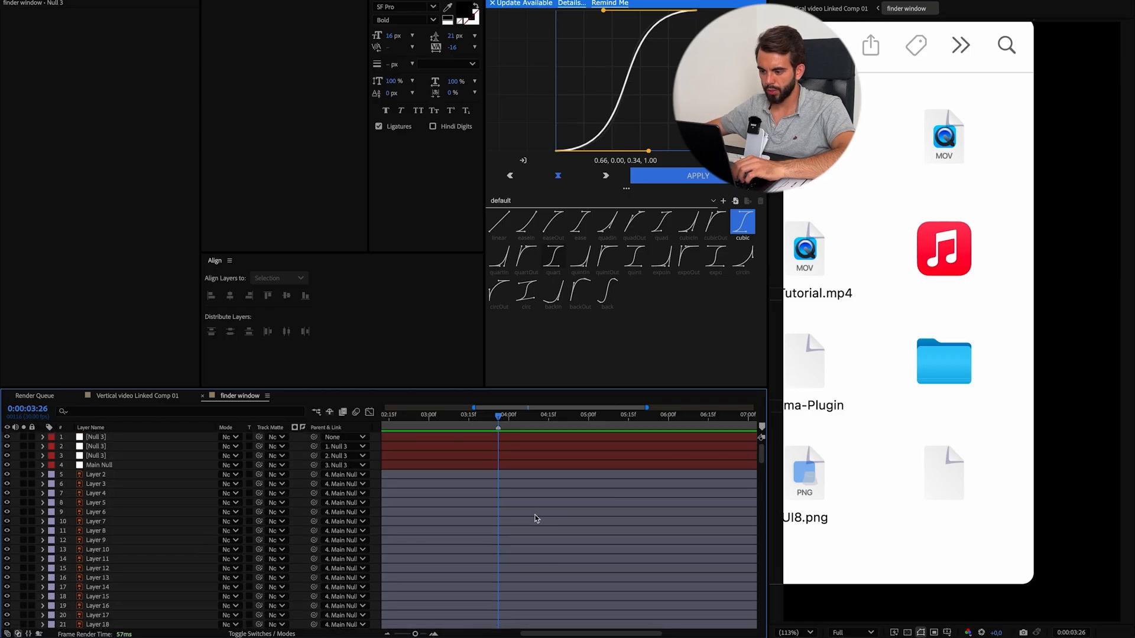
click(512, 437)
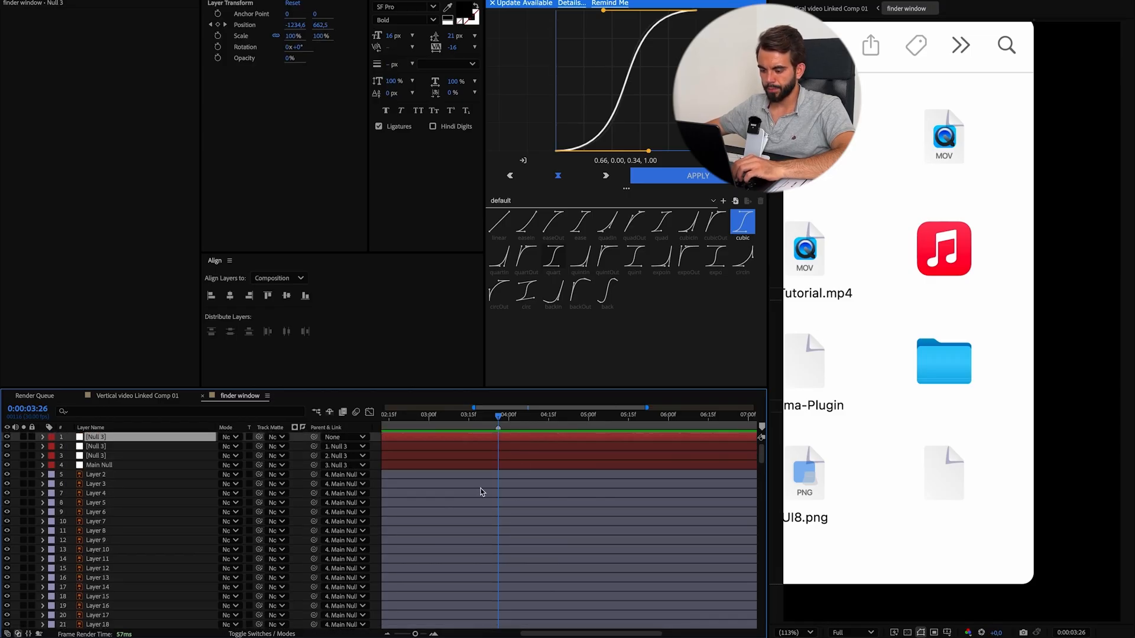
key(p)
drag(480, 489, 547, 485)
shift+click(556, 476)
key(u)
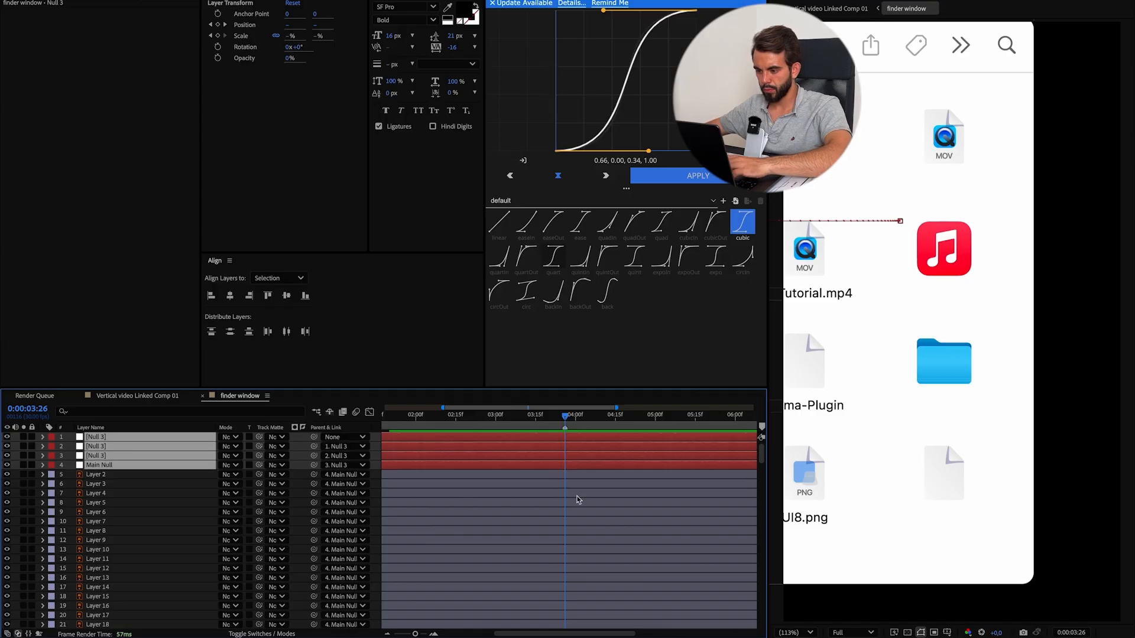
key(u)
Shift the top null's position keyframes earlier so the last one lands on the 0:00:03:26 marker, and preview the exit.
click(631, 529)
drag(579, 448, 444, 436)
key(space)
key(space)
key(super+z)
click(433, 420)
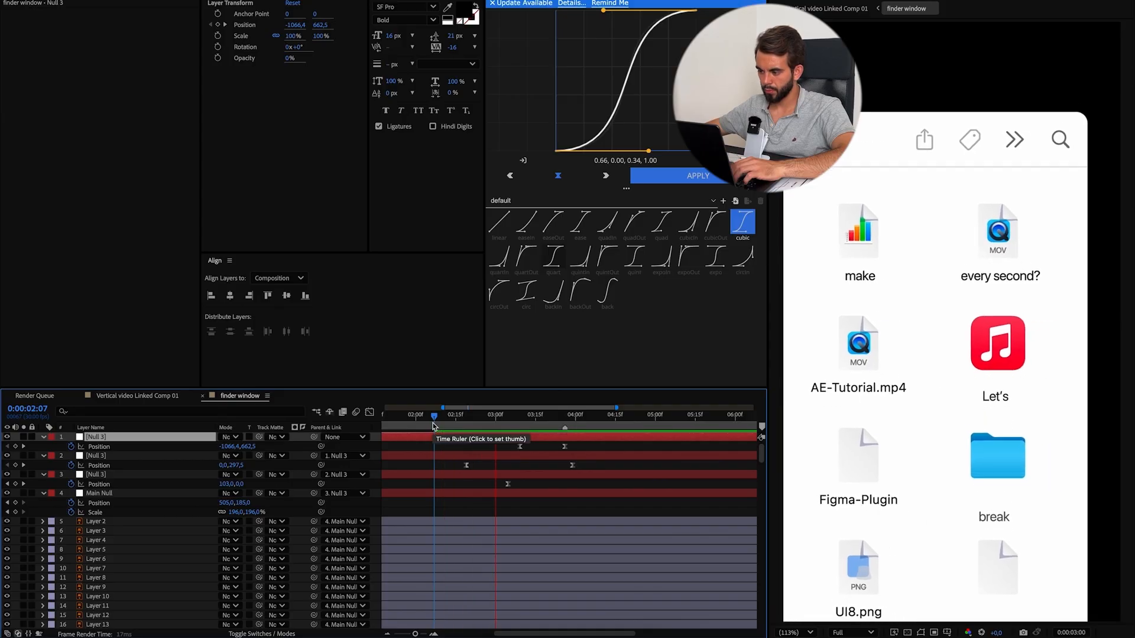
Move the second null's first position keyframe to about 0:00:02:06 and preview the vertical pan.
click(488, 421)
drag(467, 466, 432, 466)
click(405, 419)
key(space)
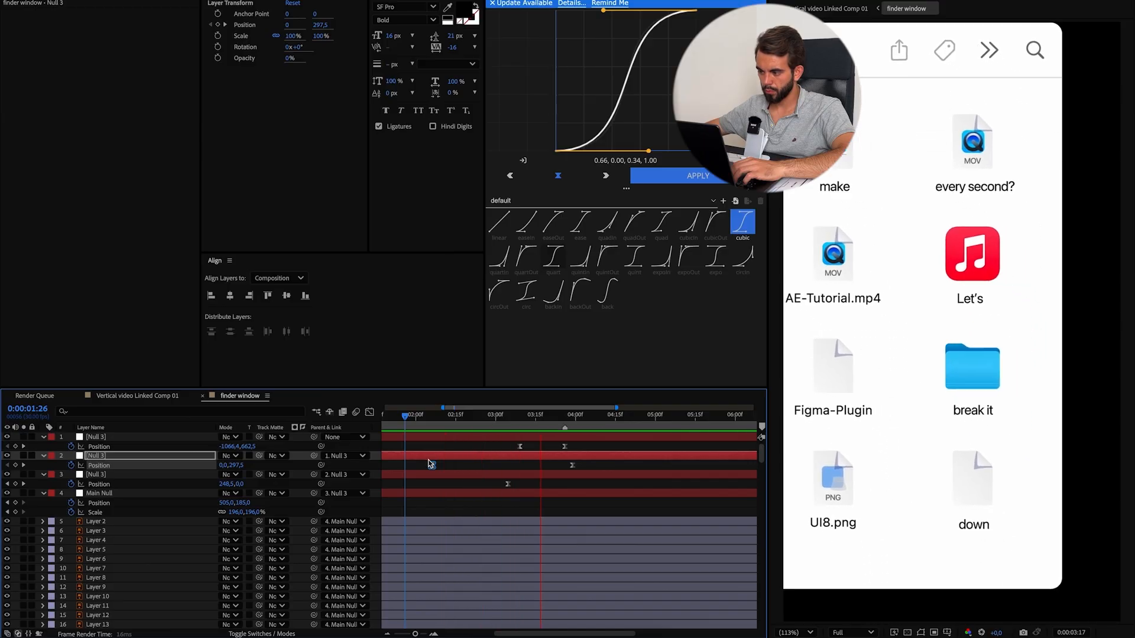
key(space)
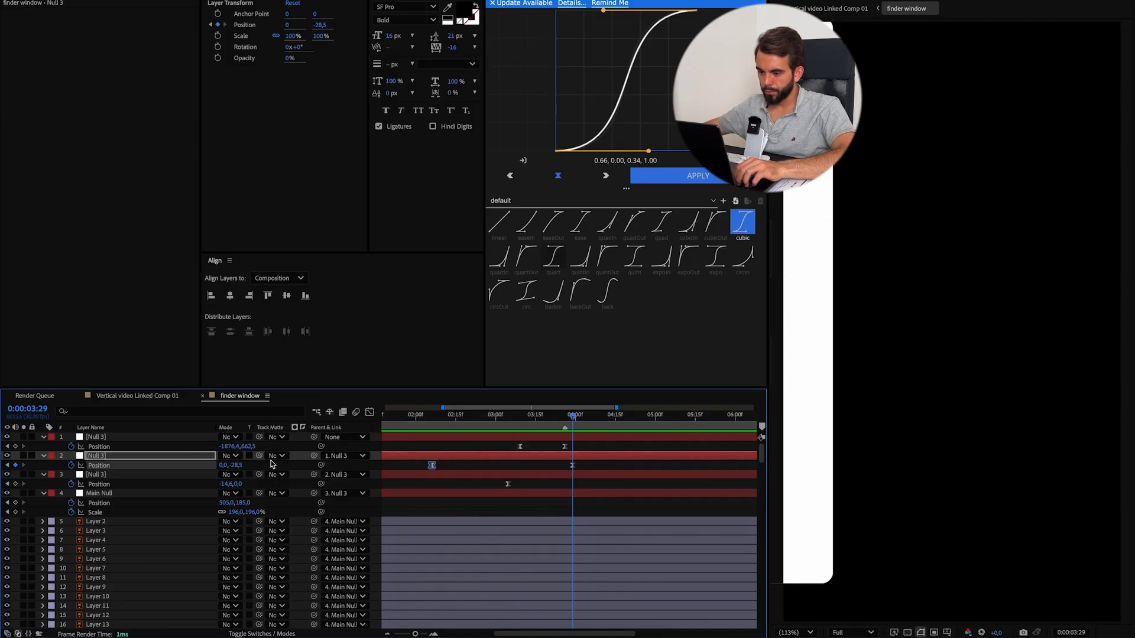
Lower the Y value of the second null's final position keyframe to pan the window farther up, and preview it.
drag(235, 465, 184, 466)
drag(571, 425, 412, 428)
key(space)
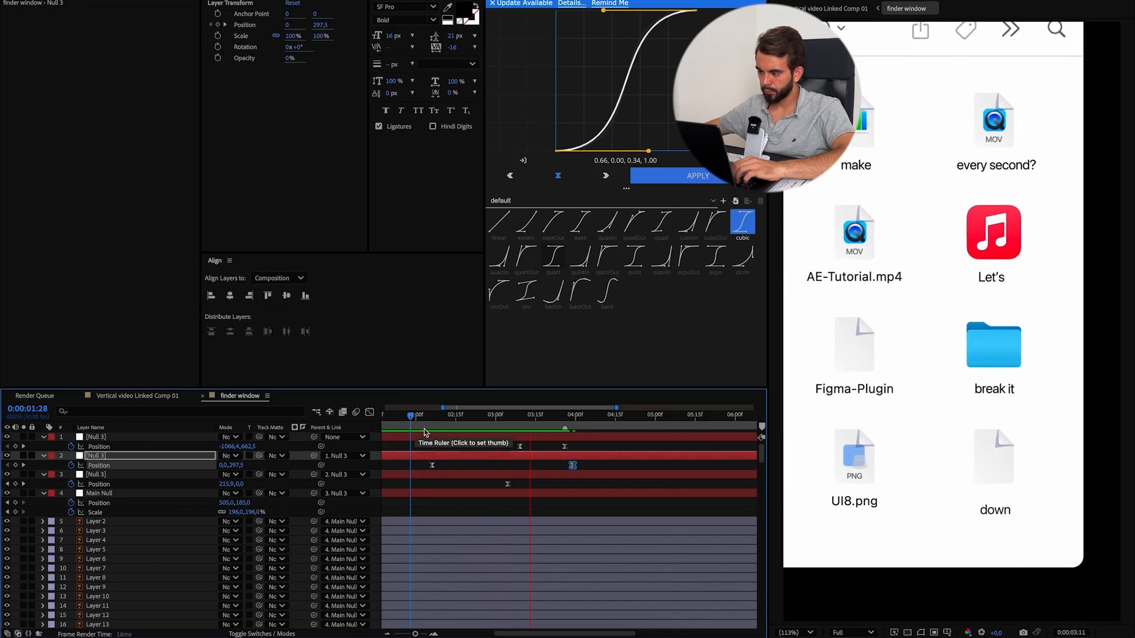
Preview the finder window's pan and exit, play it from the beginning, and check it in the main vertical composition.
key(space)
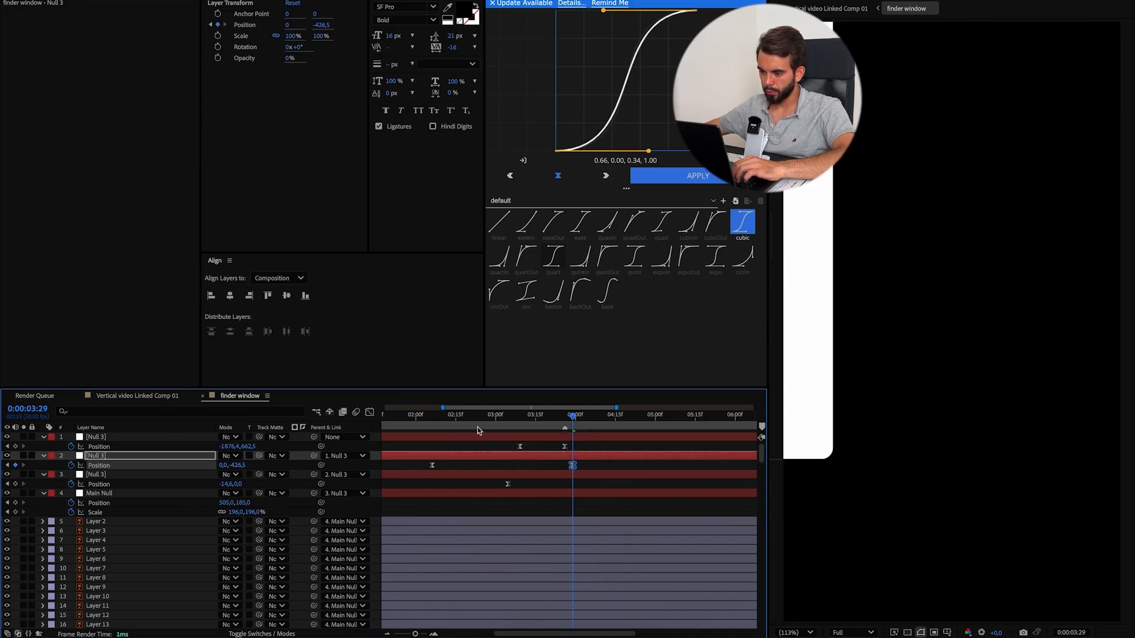
click(416, 430)
key(space)
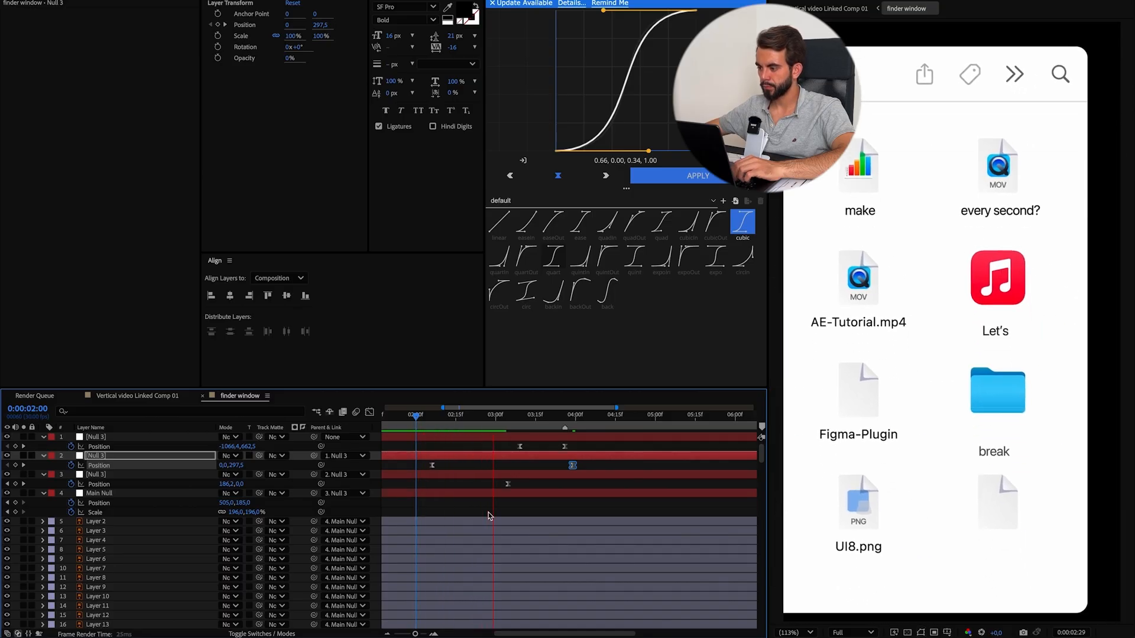
key(minus)
key(space)
click(386, 418)
key(space)
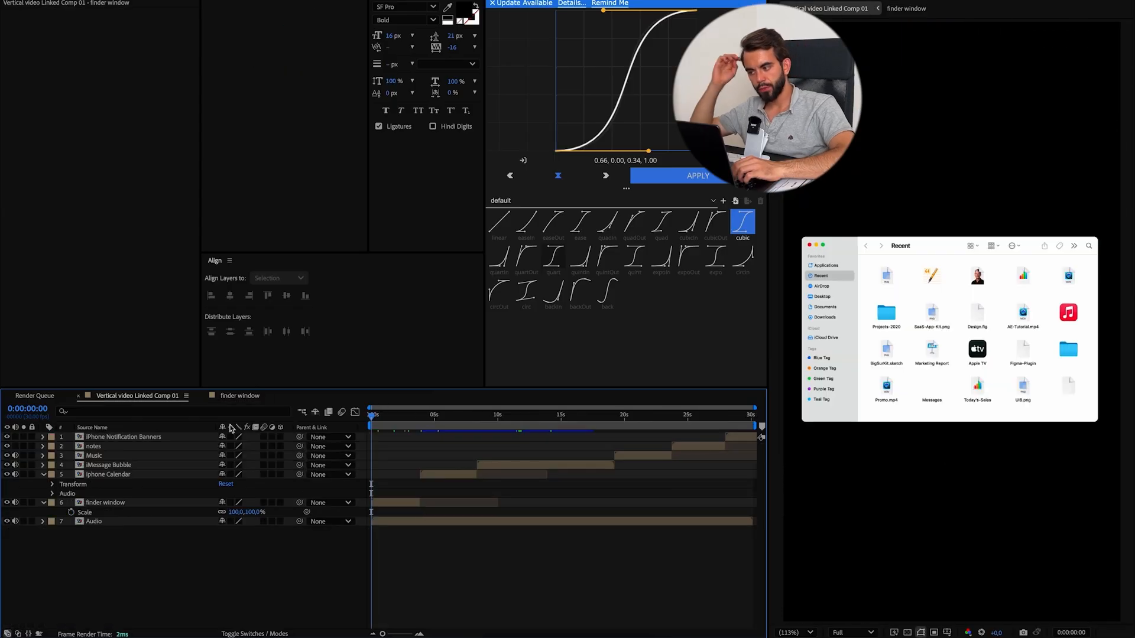
key(space)
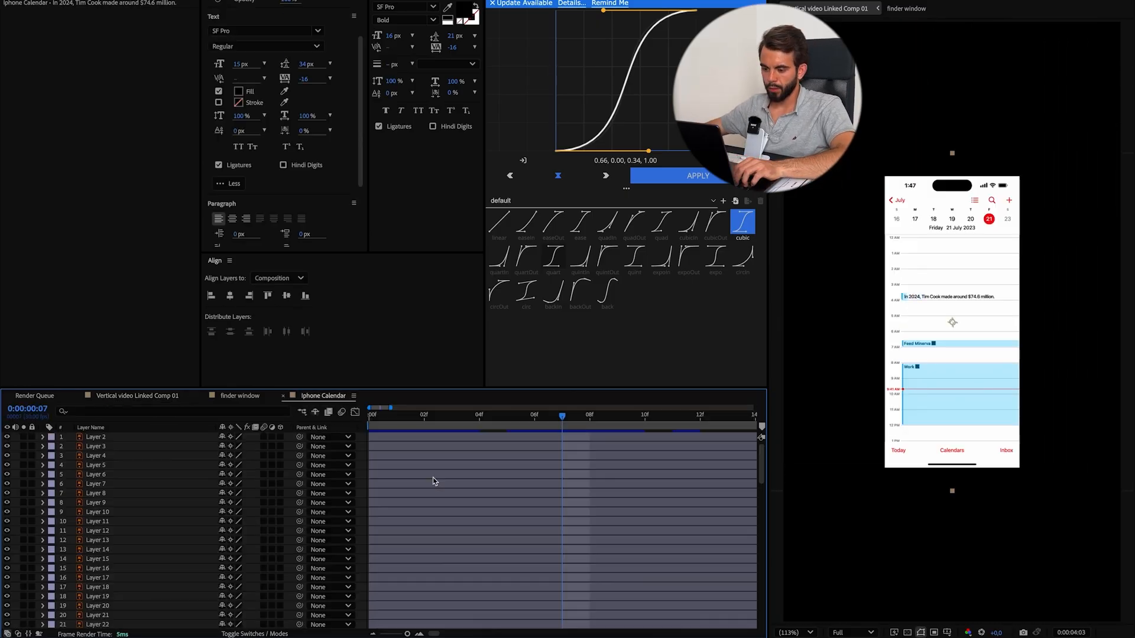
Resize the Iphone Calendar composition to 1080 px wide by 1920 px high.
key(super+k)
key(Tab)
key(Tab)
key(Tab)
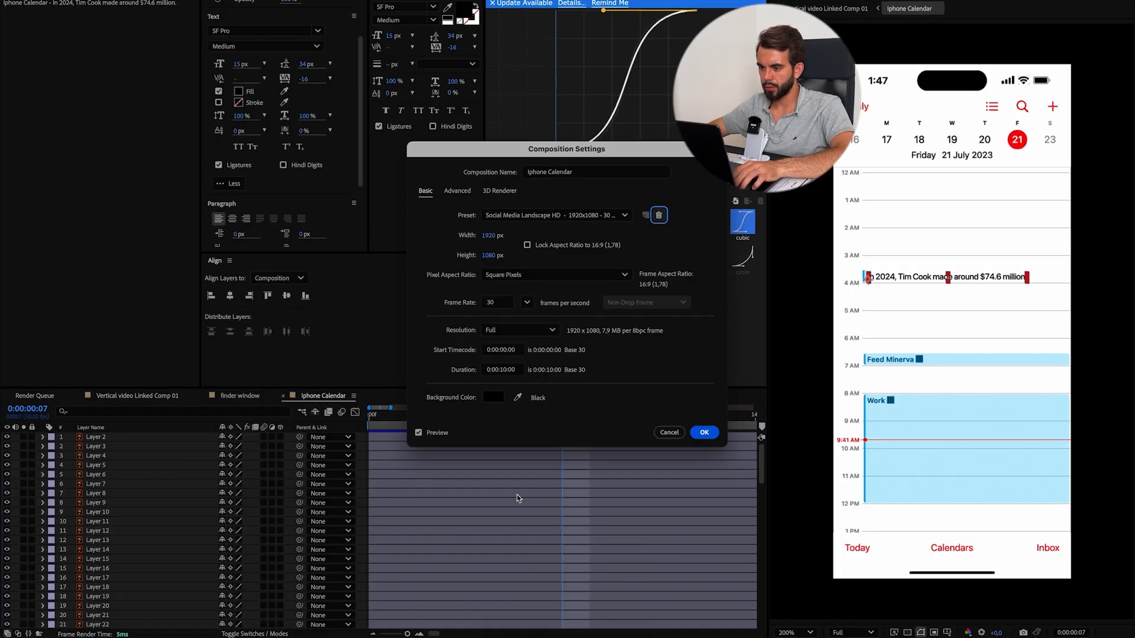
text(10980)
key(Tab)
text(1920)
key(Return)
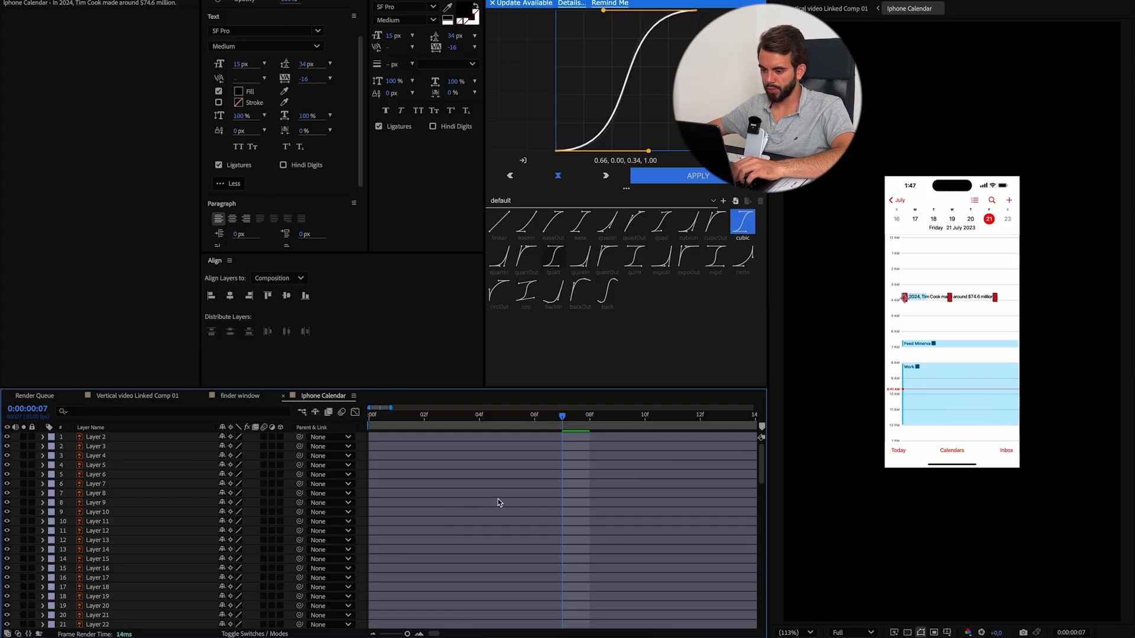
Add a null object at the start of the Iphone Calendar composition and parent all its other layers to it.
key(Home)
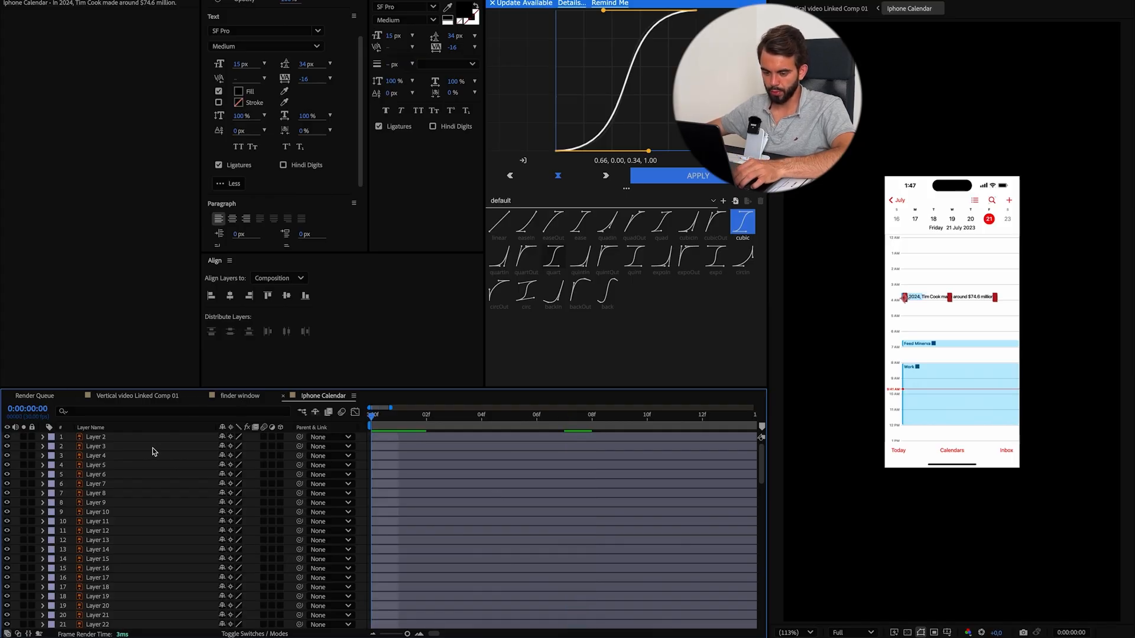
key(Escape)
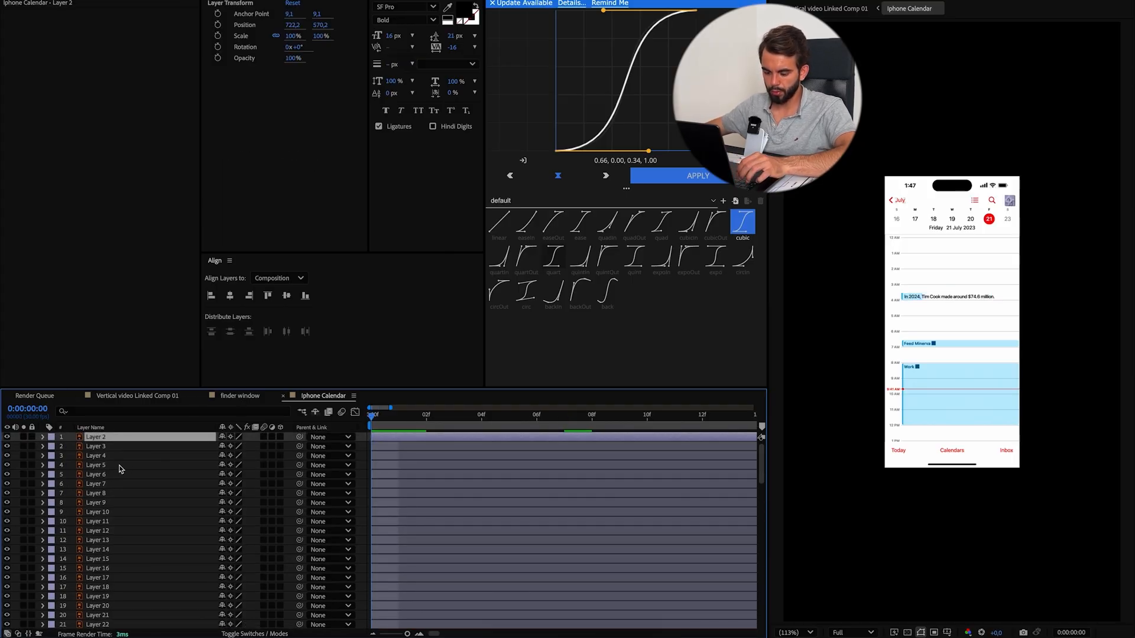
key(ctrl+alt+shift+y)
key(ctrl+a)
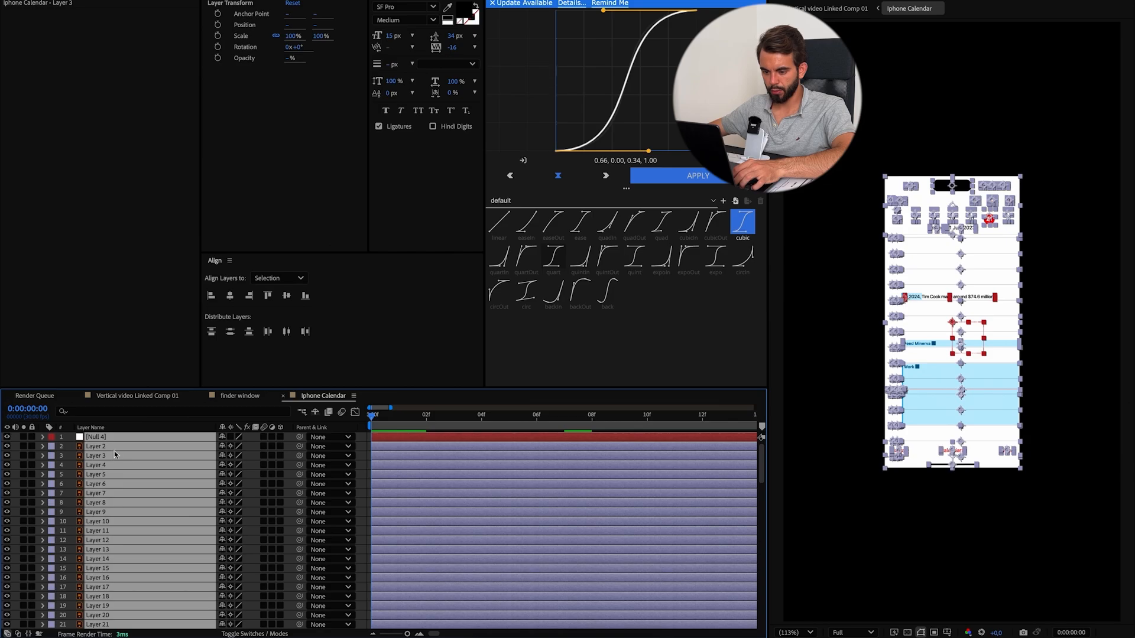
ctrl+click(115, 437)
drag(299, 446, 70, 440)
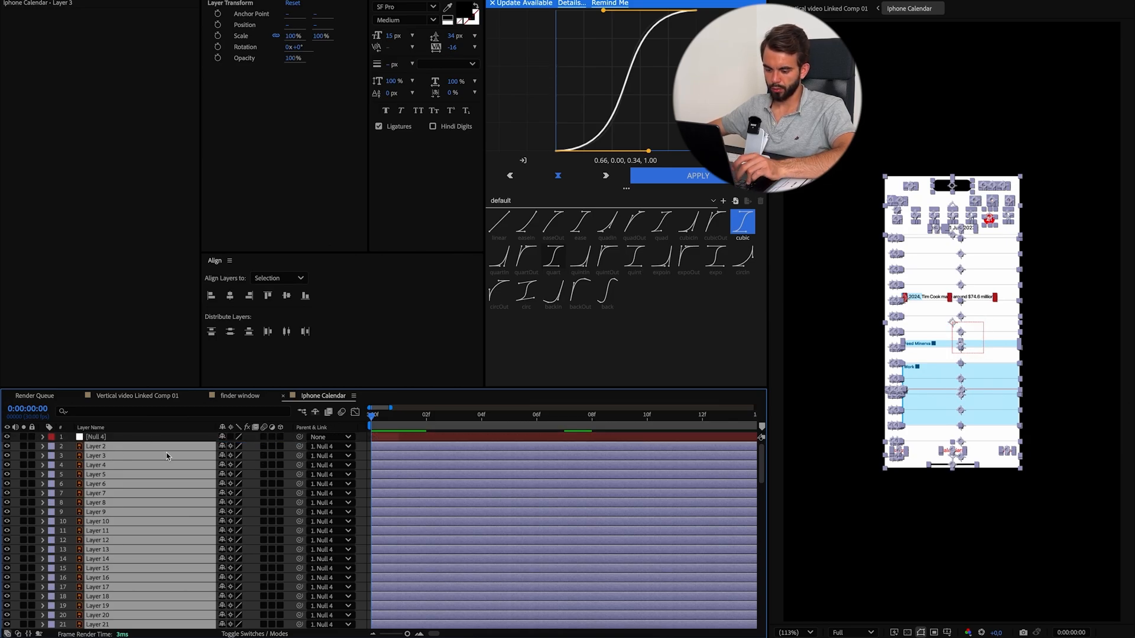
key(F4)
key(F4)
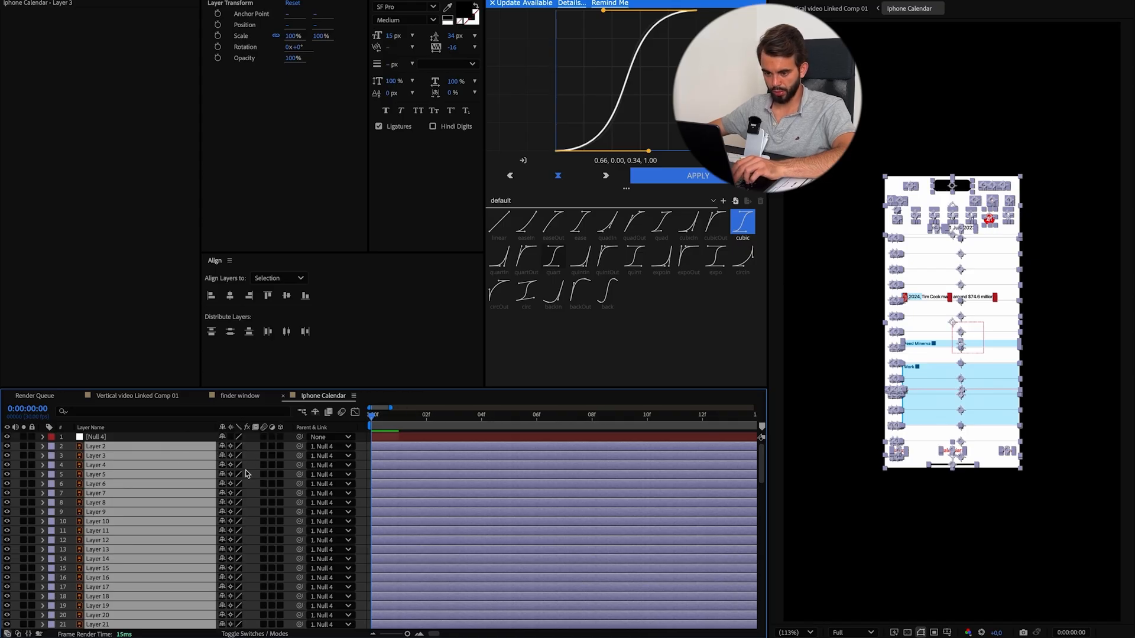
Reveal the new null's position and scale properties and rename it "Main Null".
click(116, 439)
key(p)
key(shift+s)
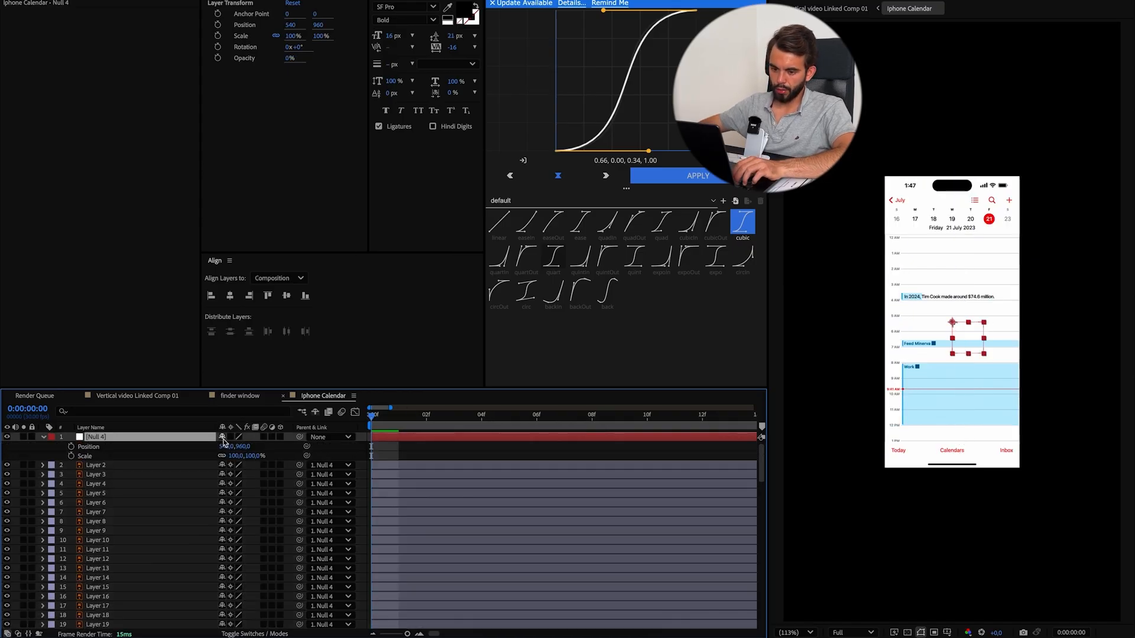
key(Return)
text(Main Null)
key(Return)
Open the Music composition from the main composition and copy its iphone 2, iphone and iphone-16 stock wallpaper layers.
click(133, 399)
drag(544, 418, 661, 428)
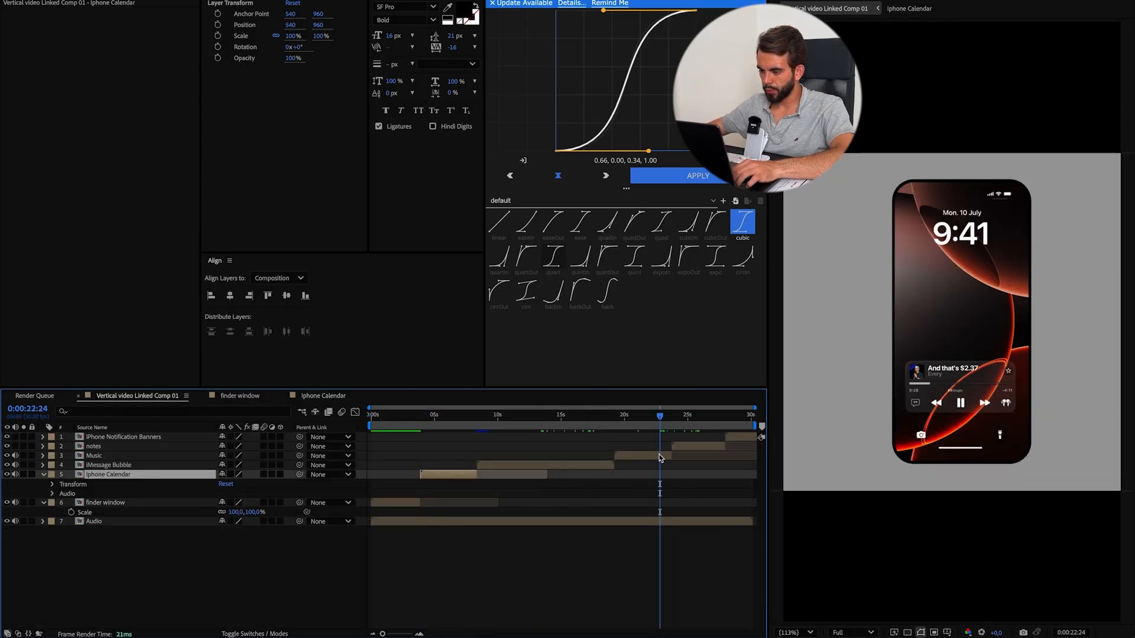
double_click(660, 459)
scroll(490, 557, down, 10)
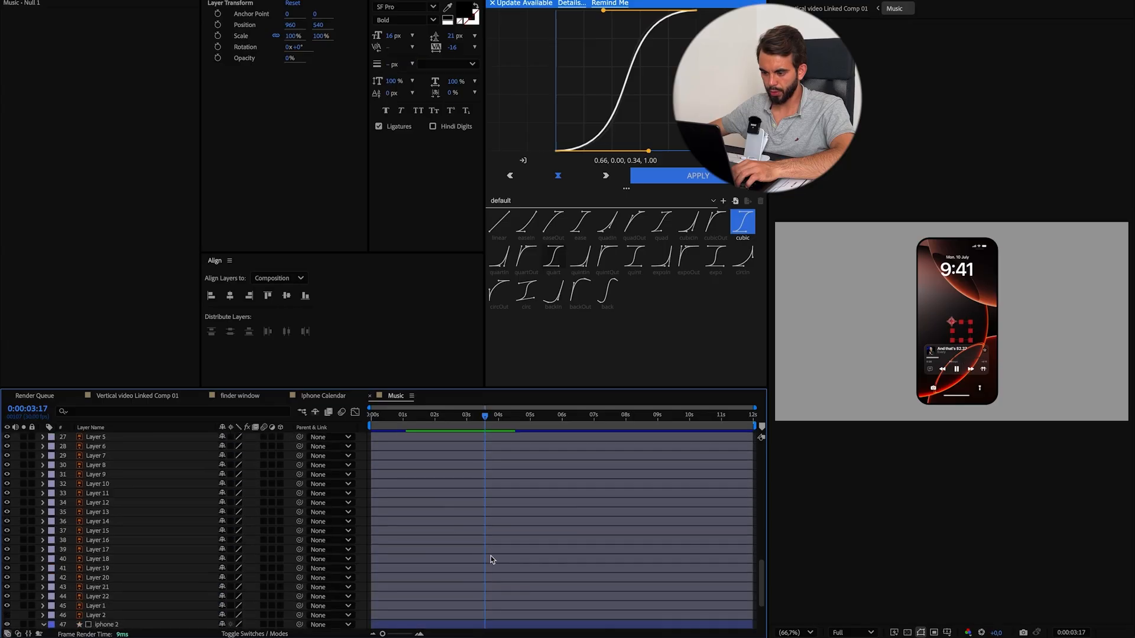
scroll(490, 559, down, 3)
click(121, 550)
shift+click(127, 567)
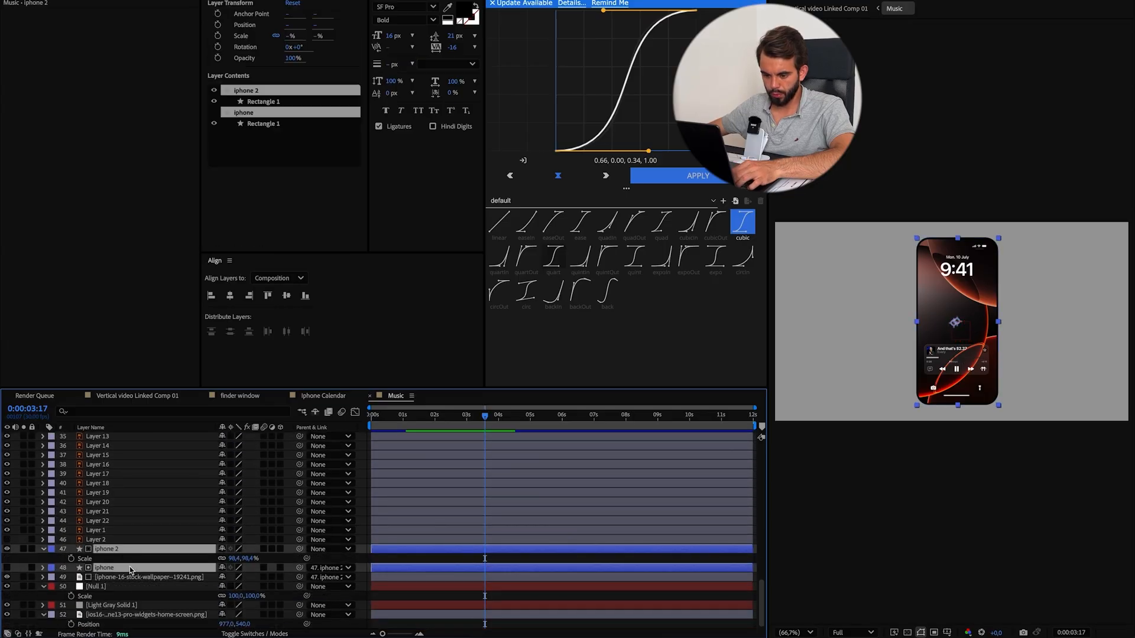
shift+click(130, 577)
Paste the copied iPhone frame, matte shape and wallpaper layers above Main Null in the Iphone Calendar composition.
click(327, 402)
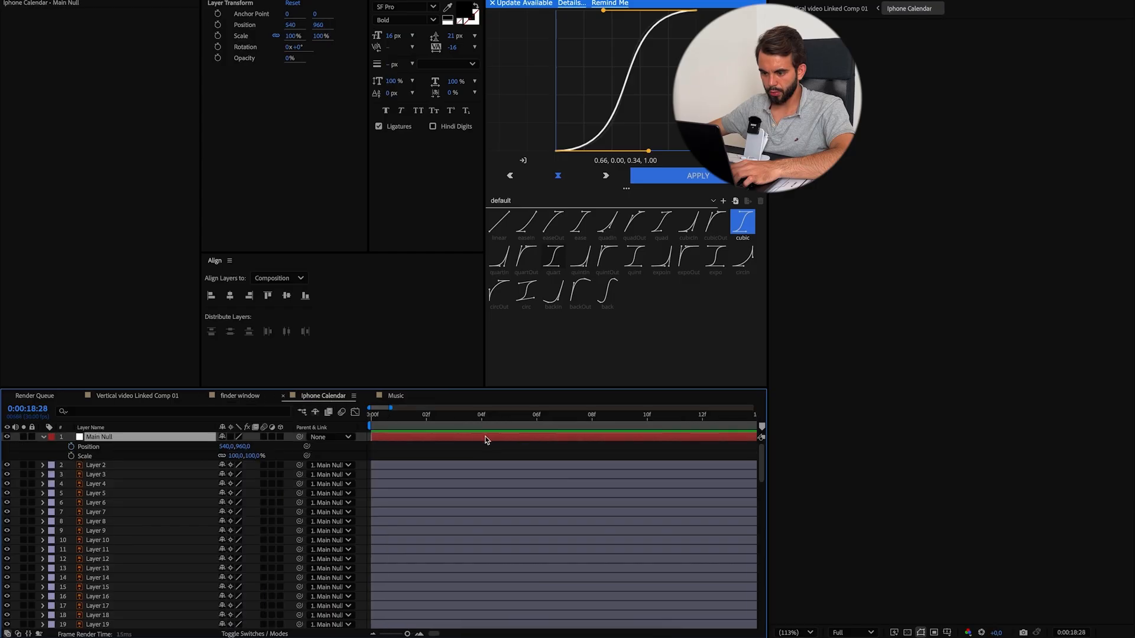
click(430, 421)
key(ctrl+v)
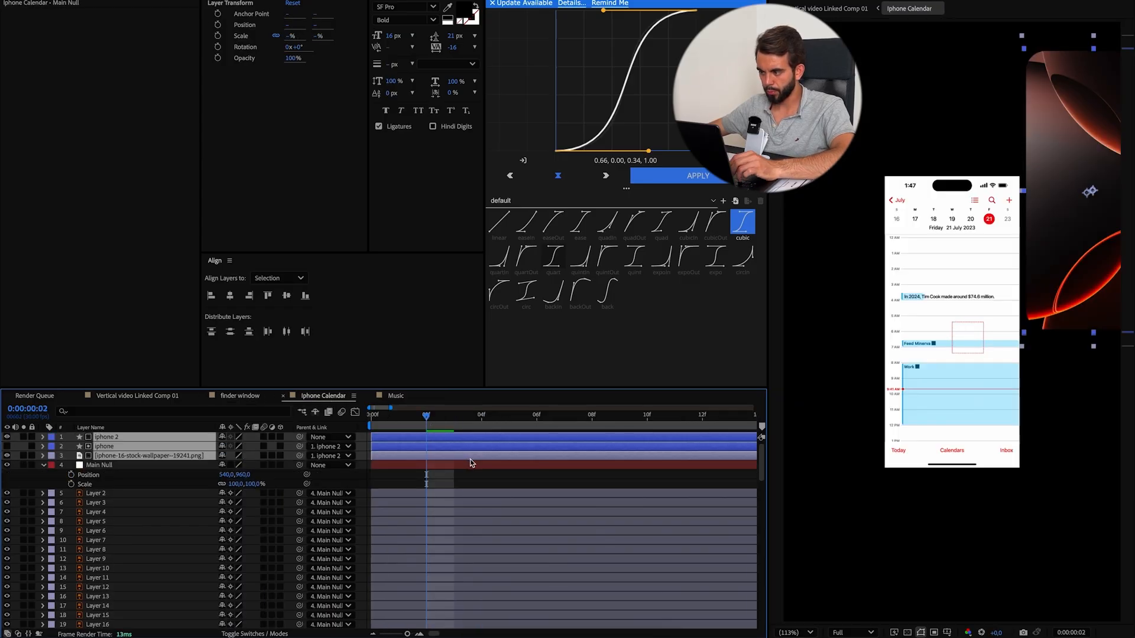
key(minus)
Center the pasted wallpaper and iPhone shape layers horizontally and vertically in the composition over the calendar screen.
click(229, 296)
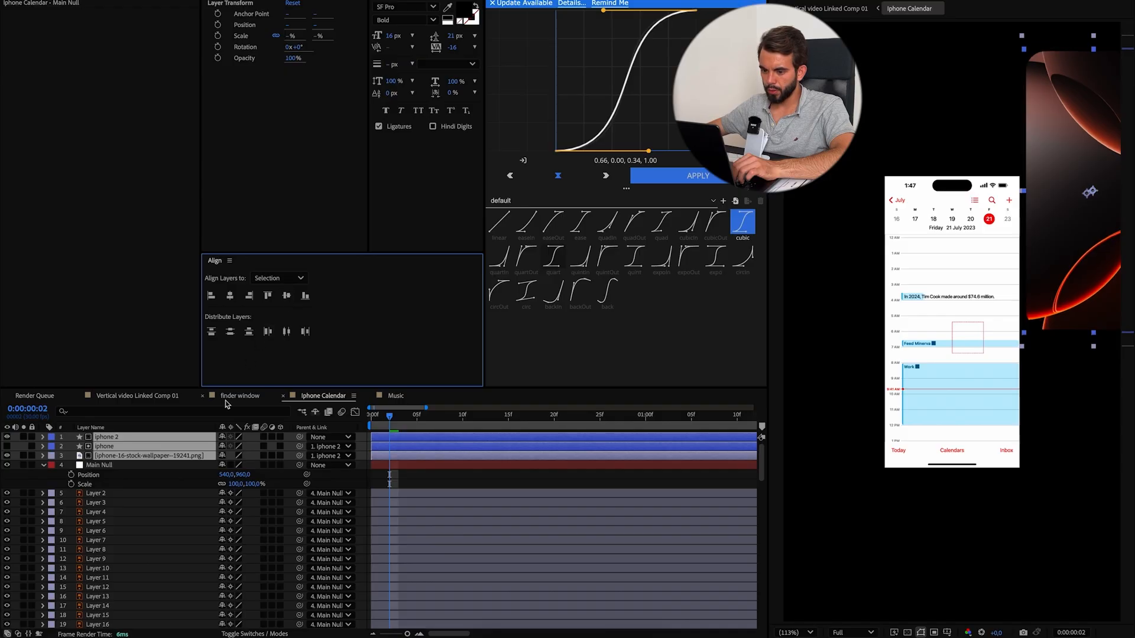
click(150, 486)
click(136, 457)
click(287, 296)
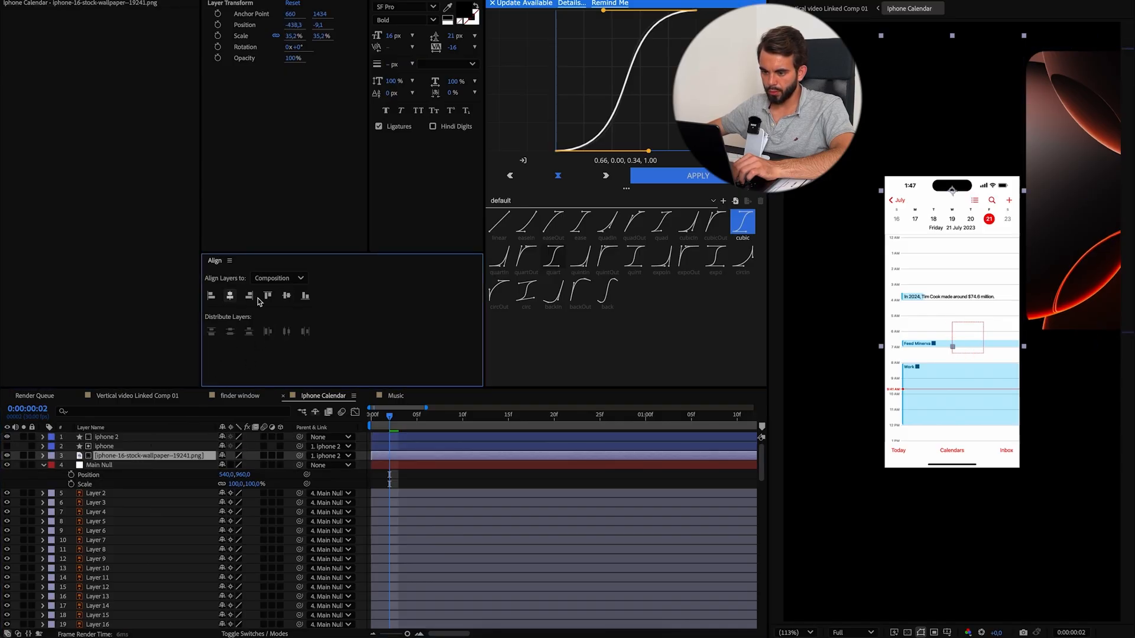
click(130, 447)
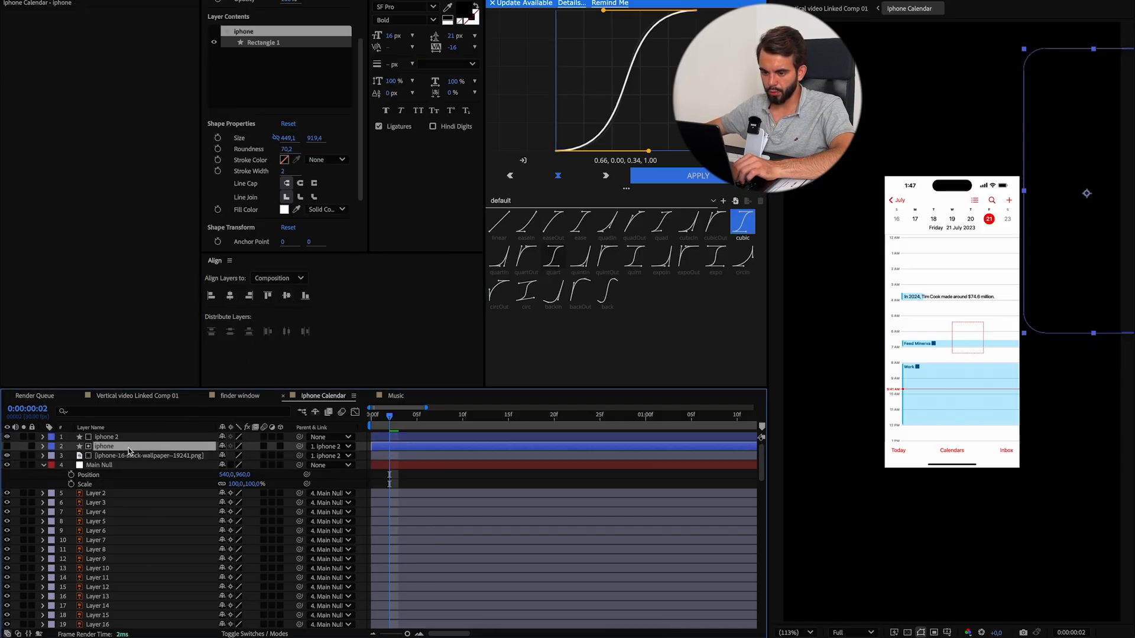
click(230, 295)
click(287, 295)
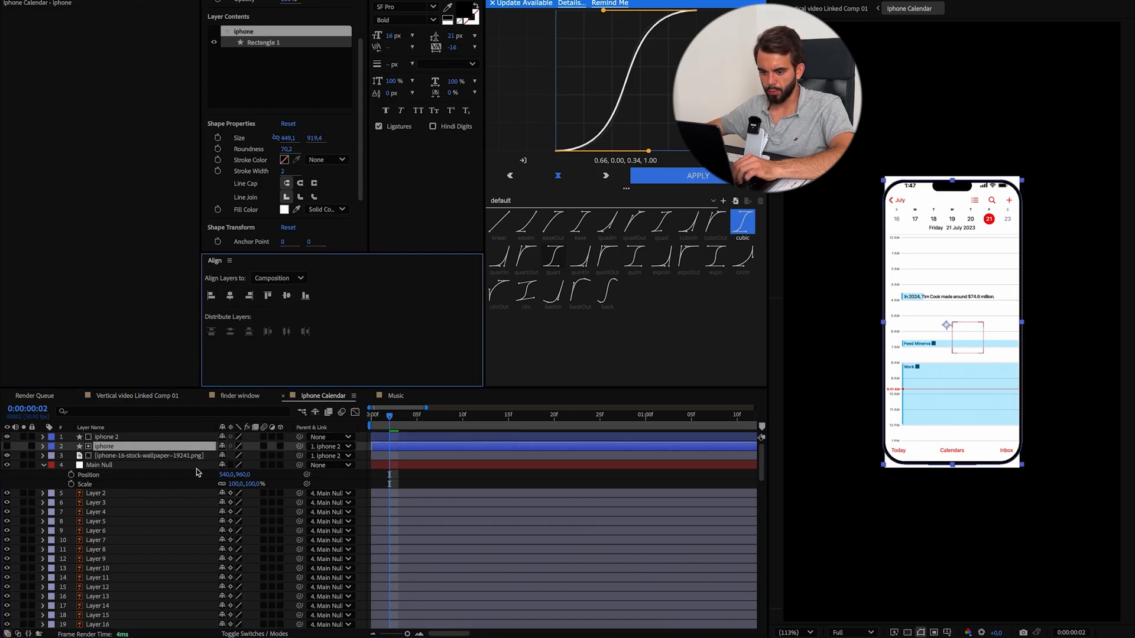
Delete the iphone-16 stock wallpaper layer from the Iphone Calendar composition.
click(130, 458)
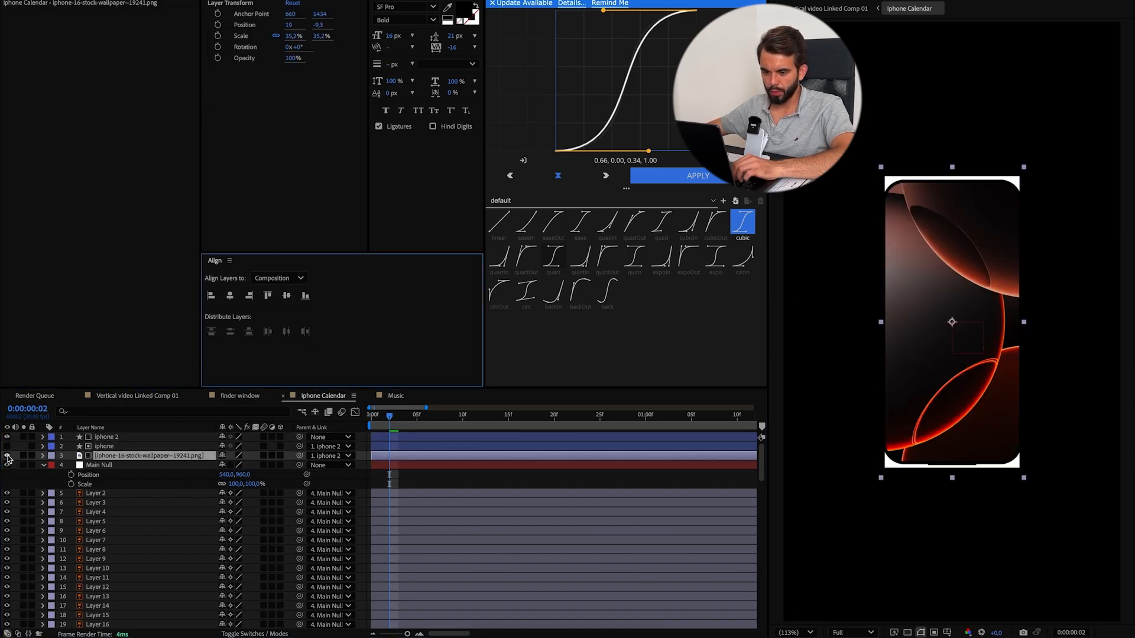
click(7, 456)
key(Delete)
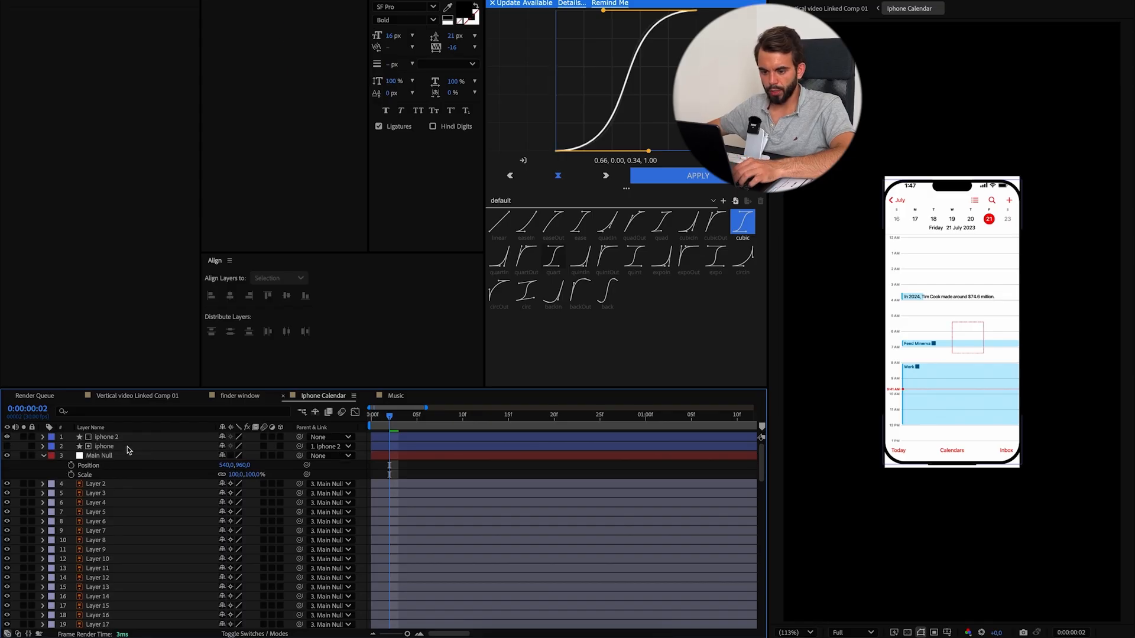
Set the iphone shape layer as track matte for all the calendar layers, leaving out Main Null.
click(125, 439)
key(super+a)
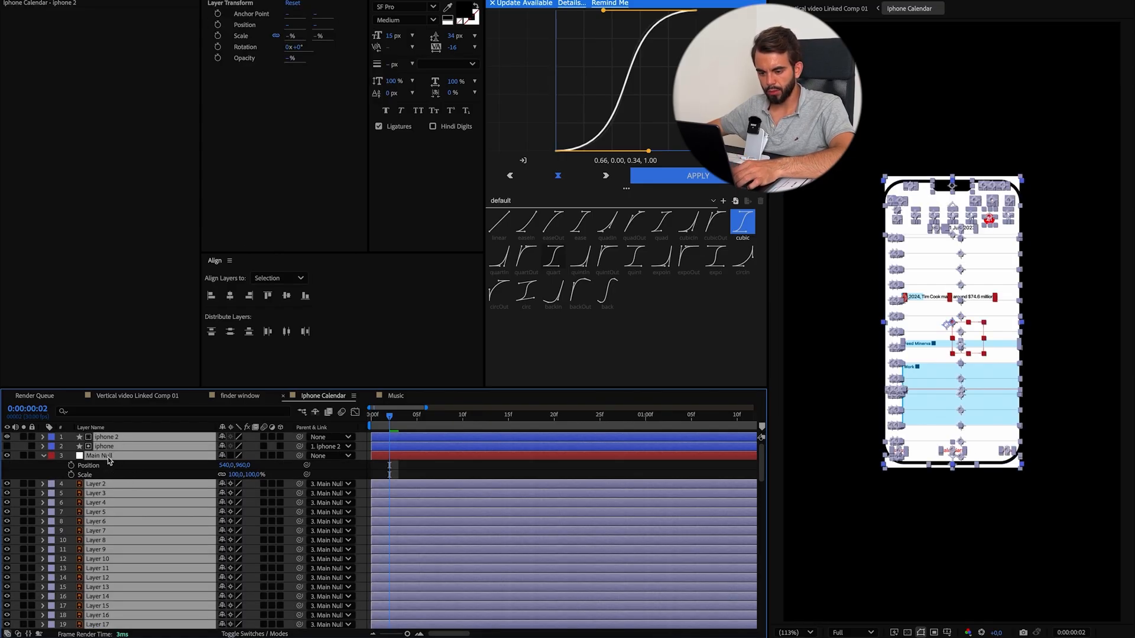
super+click(109, 458)
key(F4)
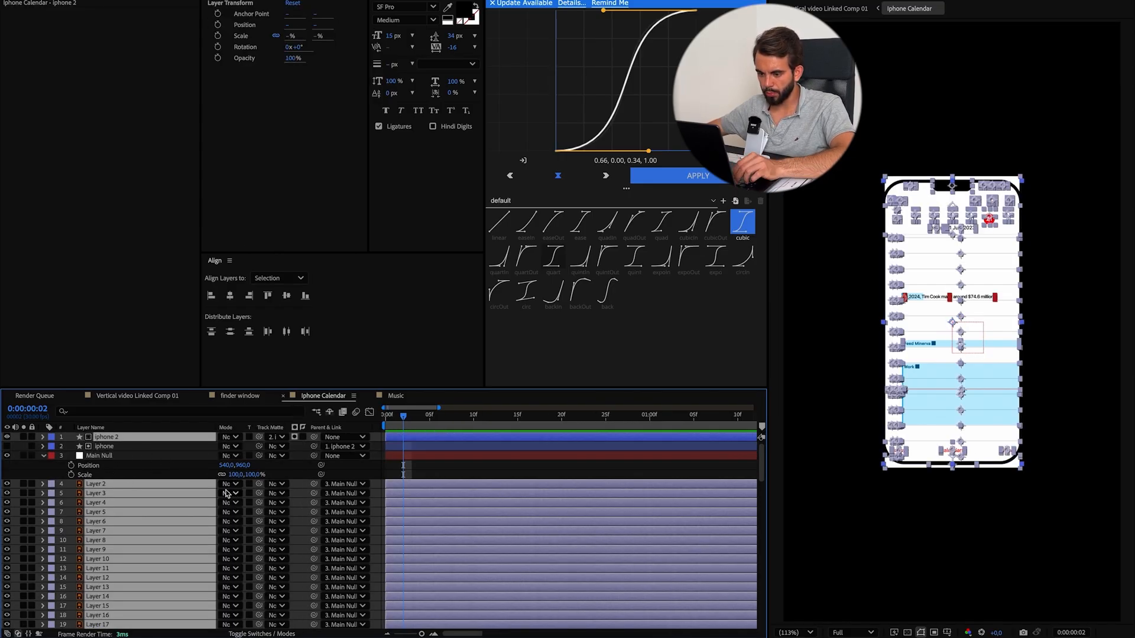
drag(260, 488, 109, 451)
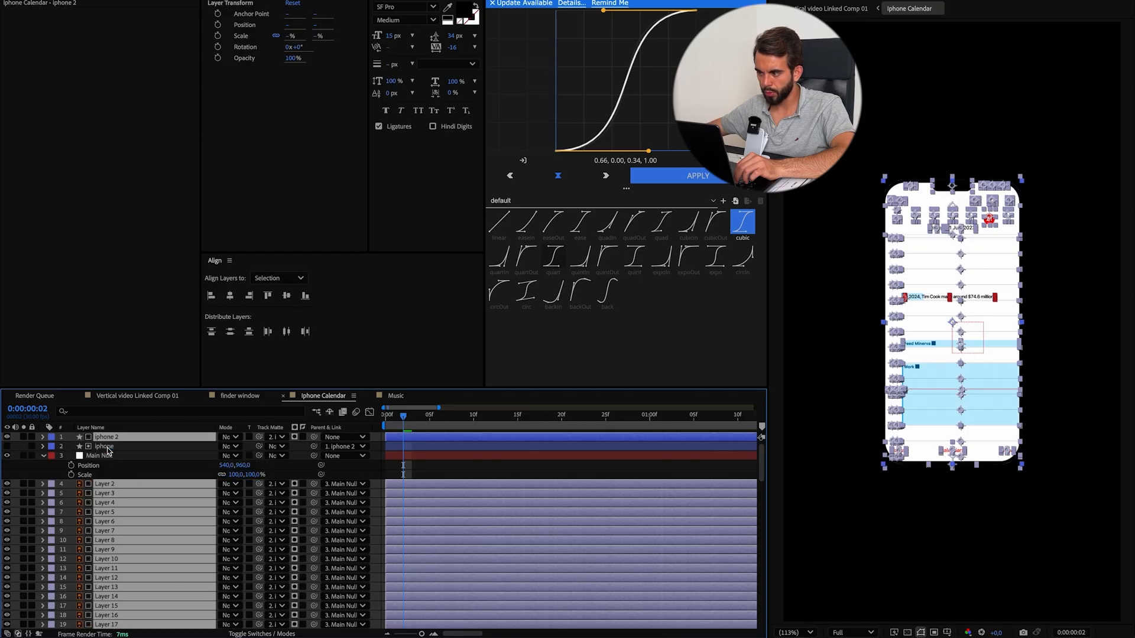
click(296, 476)
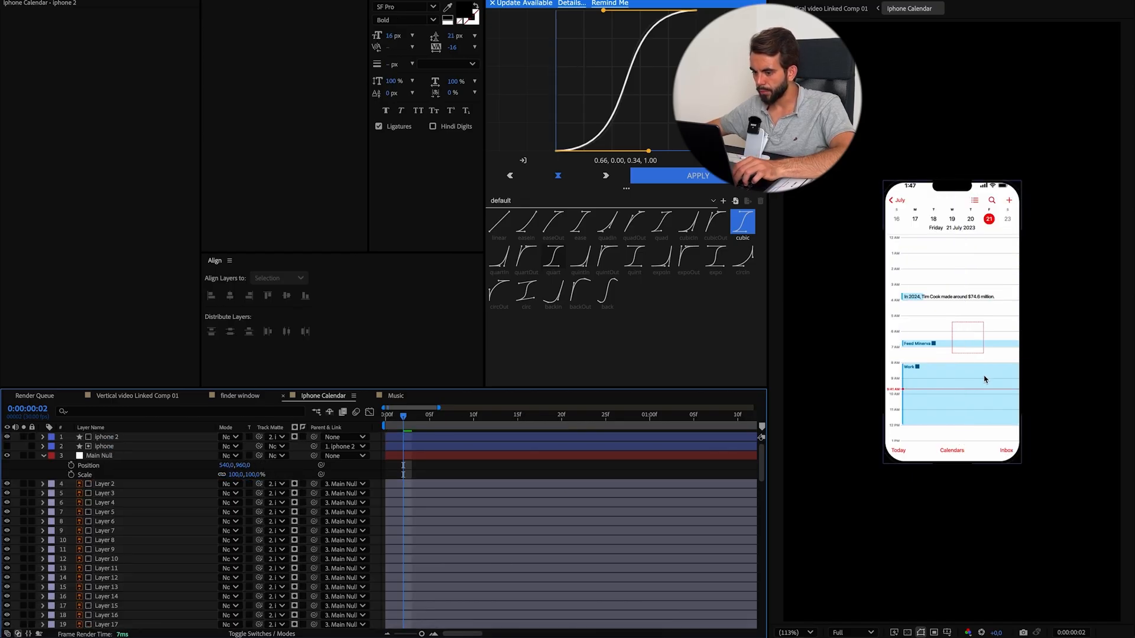
Set Main Null's scale to 99% so the calendar screen fits inside the iPhone frame.
click(206, 455)
key(s)
drag(238, 466, 237, 466)
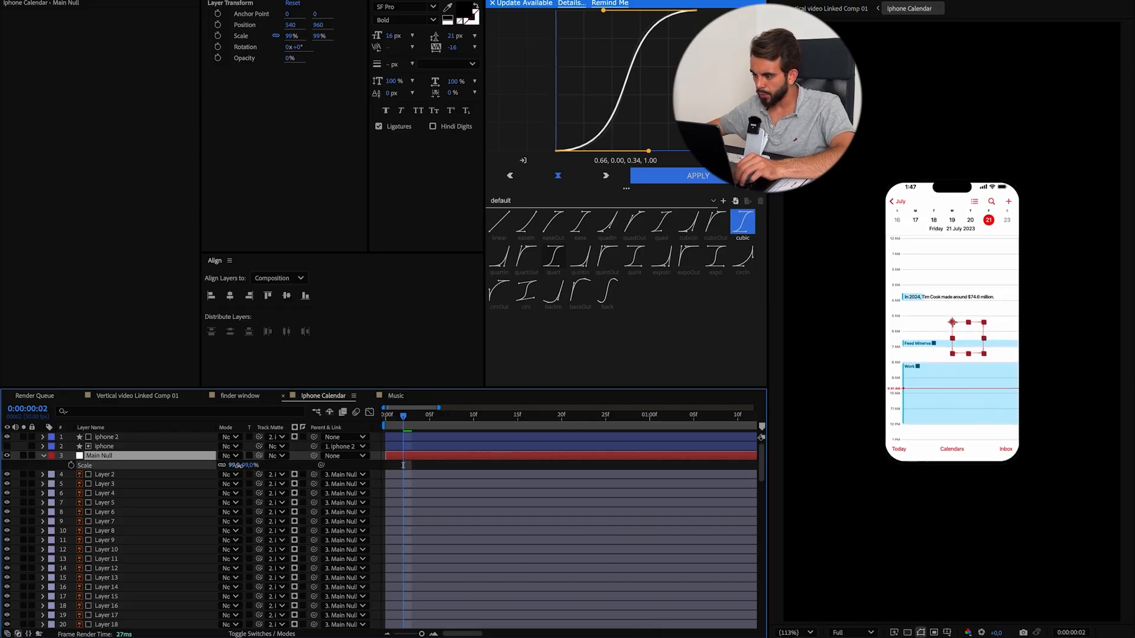
drag(238, 465, 239, 465)
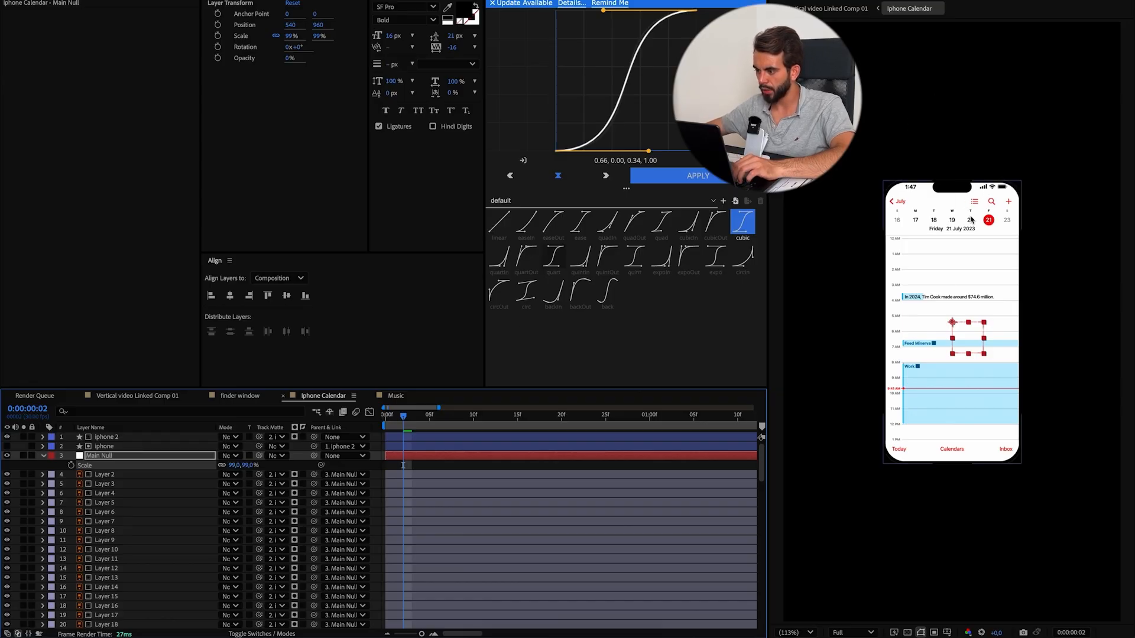
Parent the iphone 2 and iphone layers to Main Null and scale Main Null up to 186%.
click(154, 438)
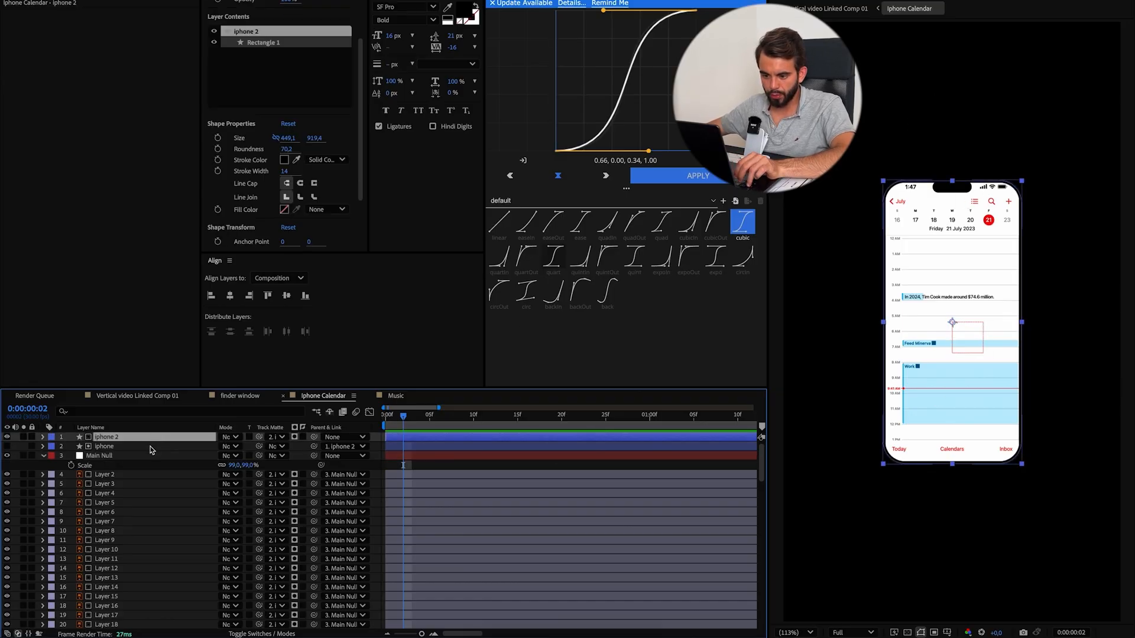
shift+click(149, 446)
drag(307, 441, 107, 435)
drag(236, 447, 280, 445)
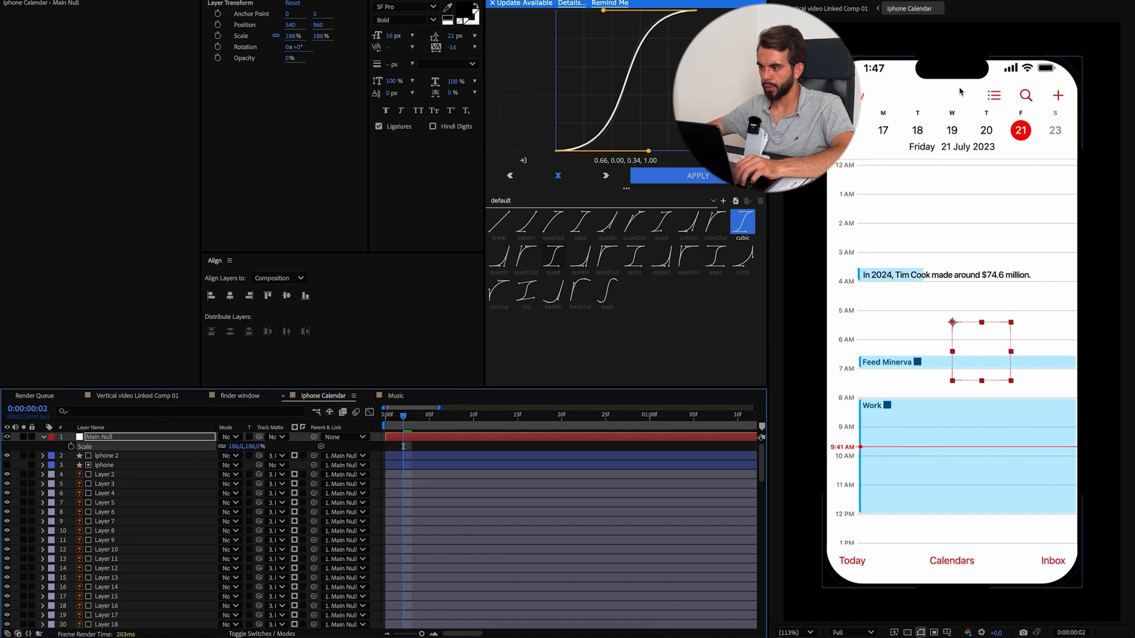
Keyframe Main Null's position to slide in from X 1403 at the first frame to X 540 at about 0:00:00:03.
click(235, 396)
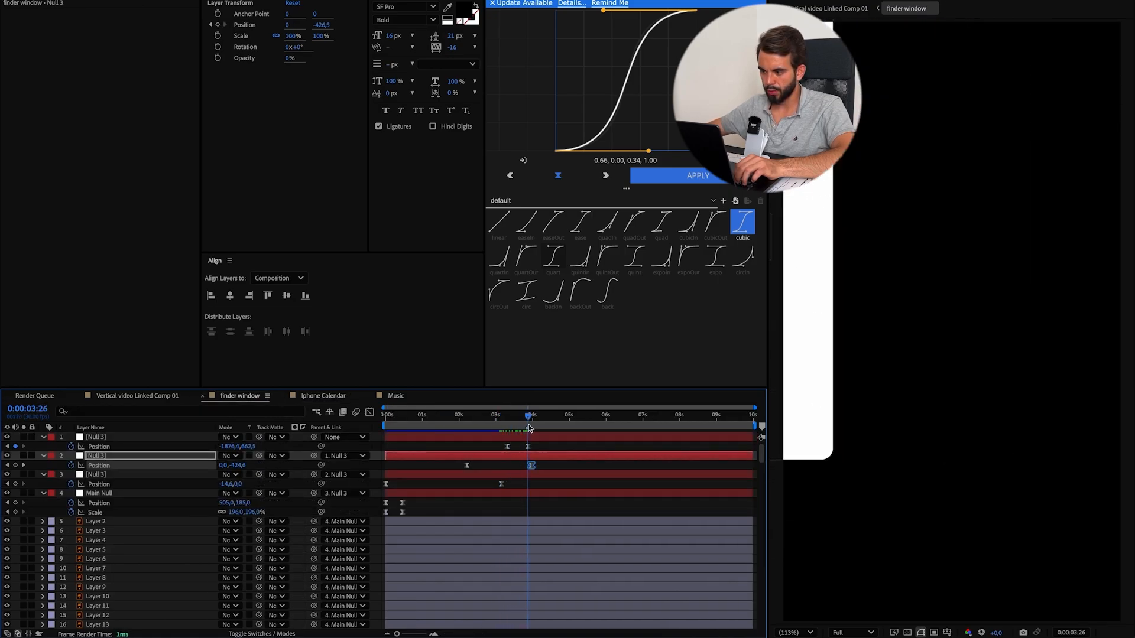
click(317, 397)
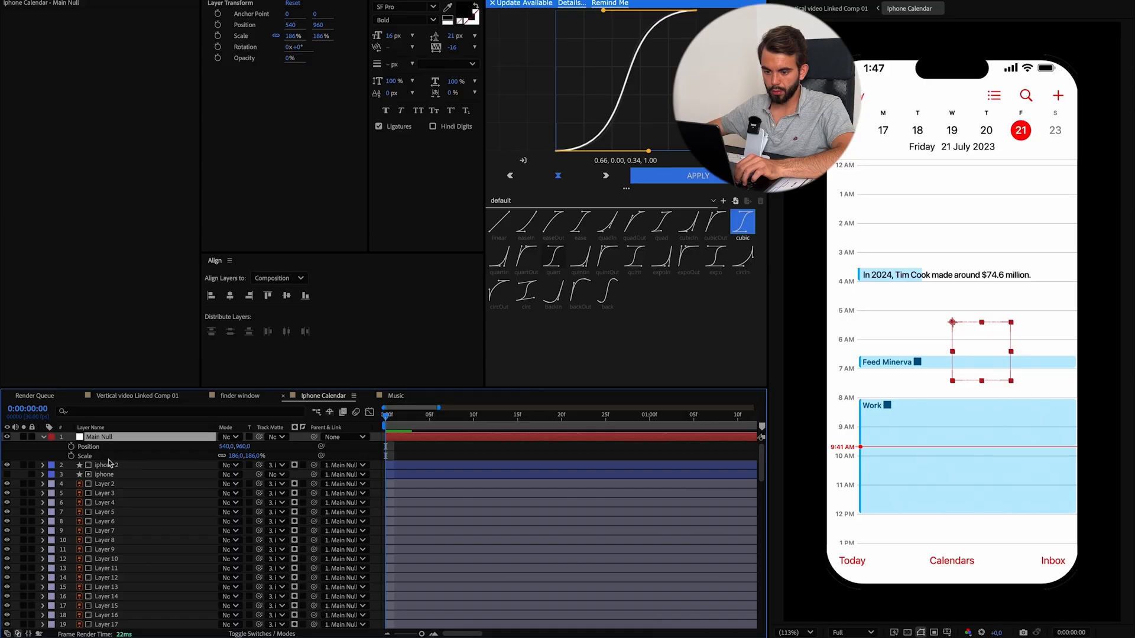
click(71, 447)
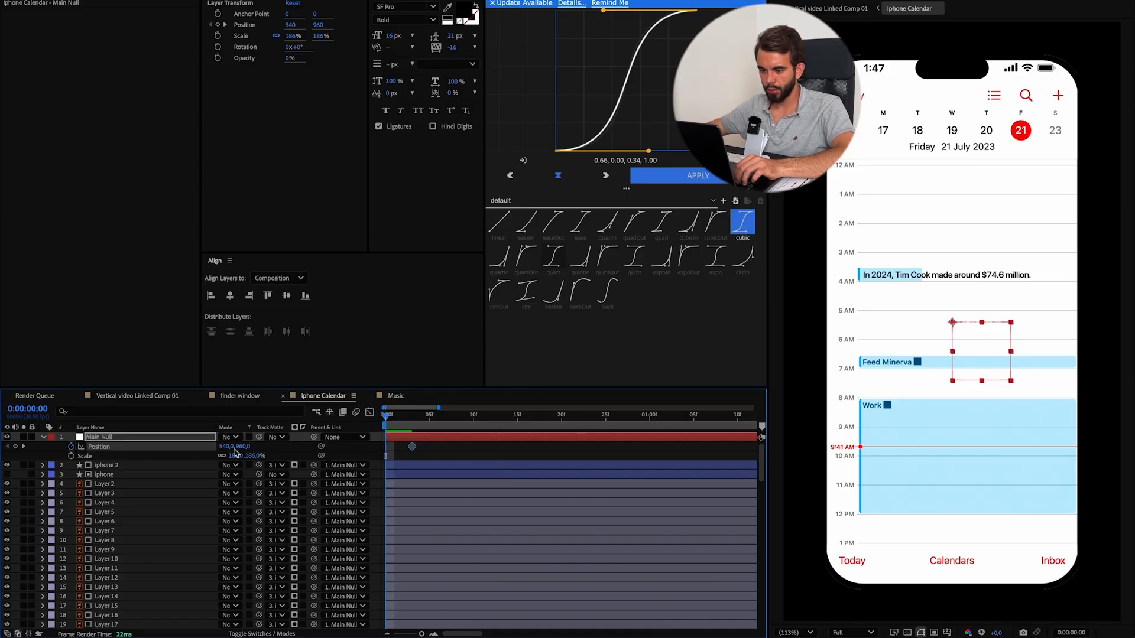
drag(227, 447, 705, 443)
Ease Main Null's position keyframes, shape the speed graph with a fast start and slow finish, and preview the slide-in.
drag(436, 458, 380, 444)
click(370, 412)
key(F9)
drag(394, 596, 435, 610)
key(space)
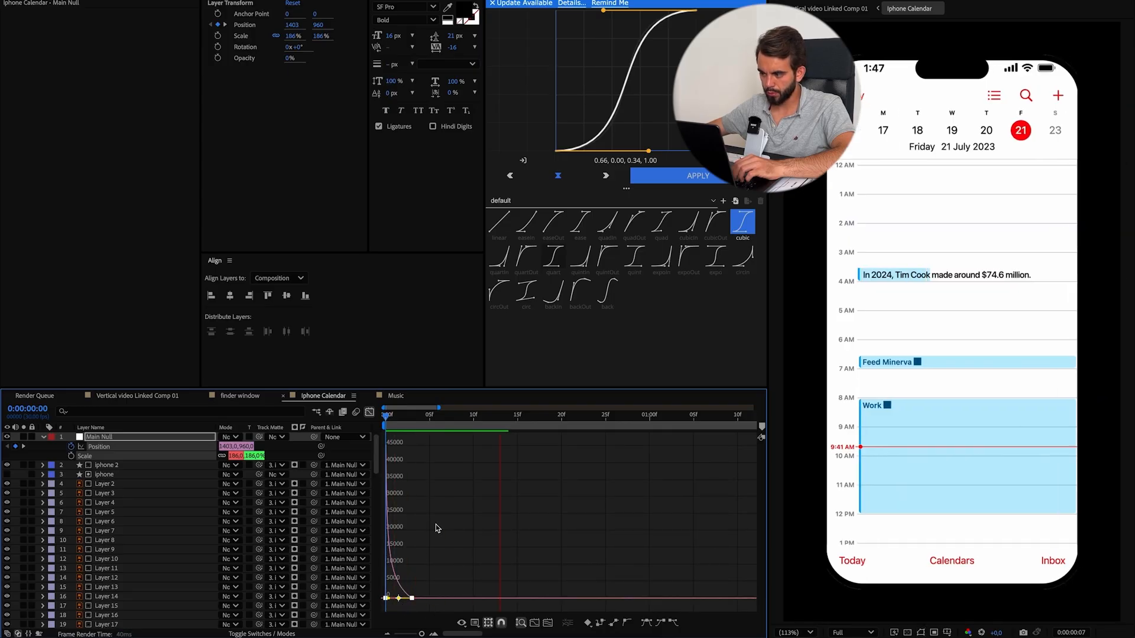
Move Main Null's second position keyframe to about 0:00:00:23 to slow the slide-in, and preview it.
key(space)
key(shift+F3)
click(416, 455)
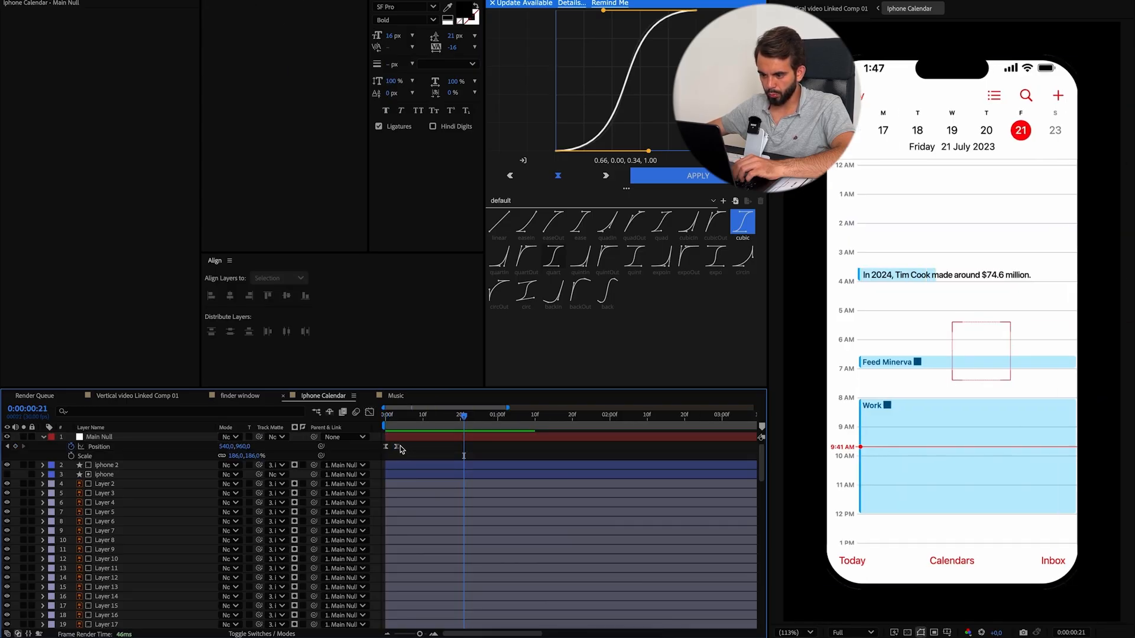
drag(397, 447, 331, 422)
key(space)
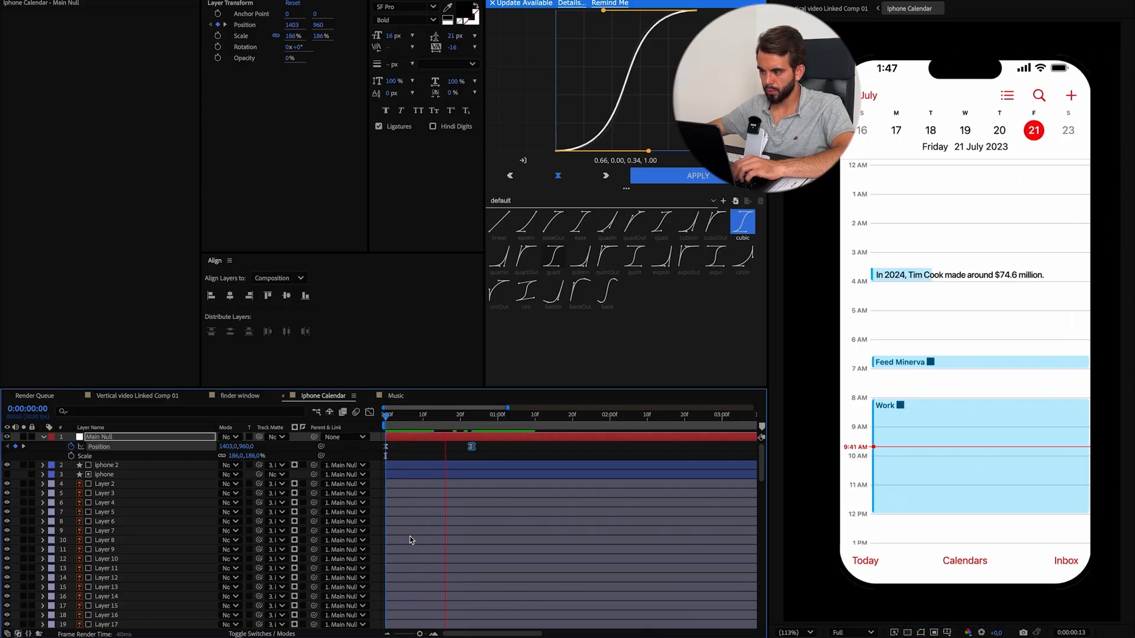
key(space)
Preview the calendar scene following the finder window in Vertical video Linked Comp 01.
click(144, 395)
drag(432, 416, 410, 416)
key(space)
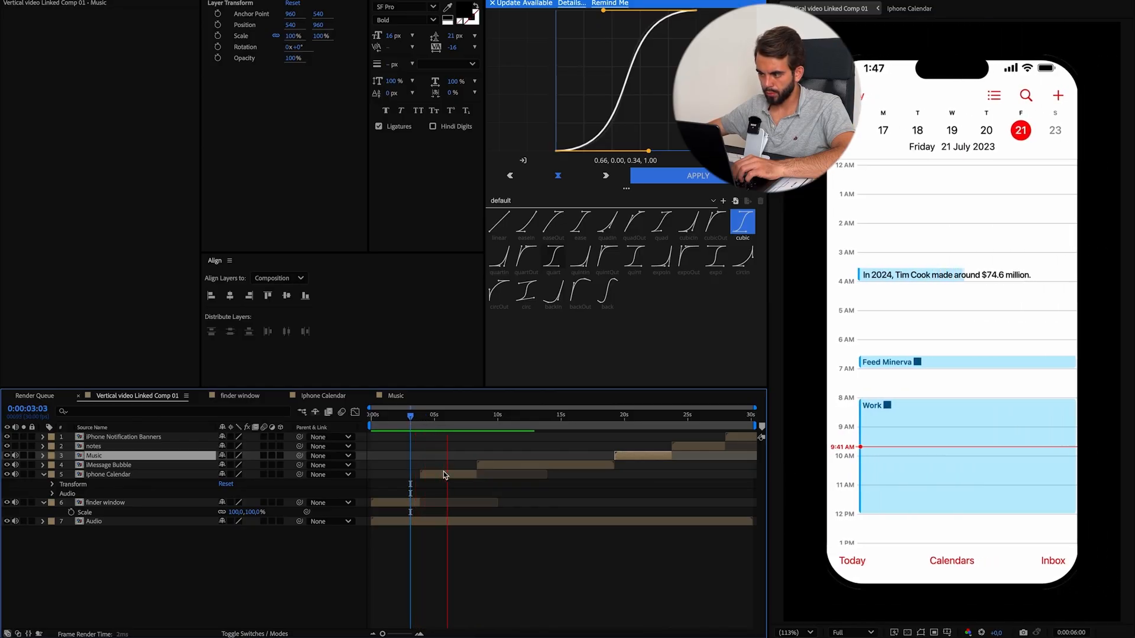
double_click(468, 476)
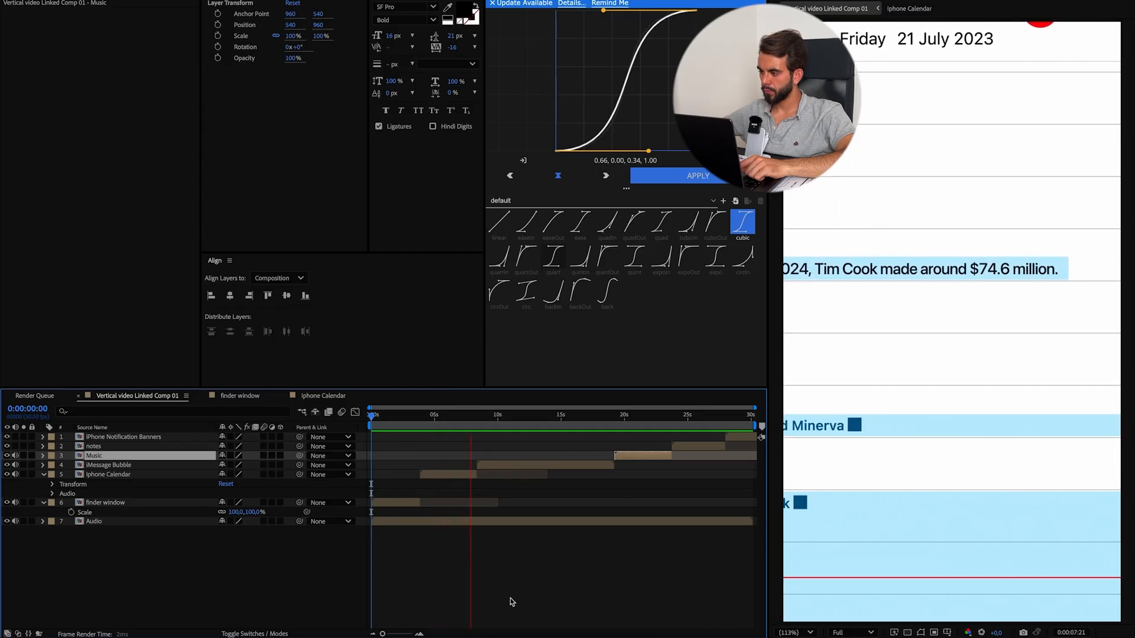
key(space)
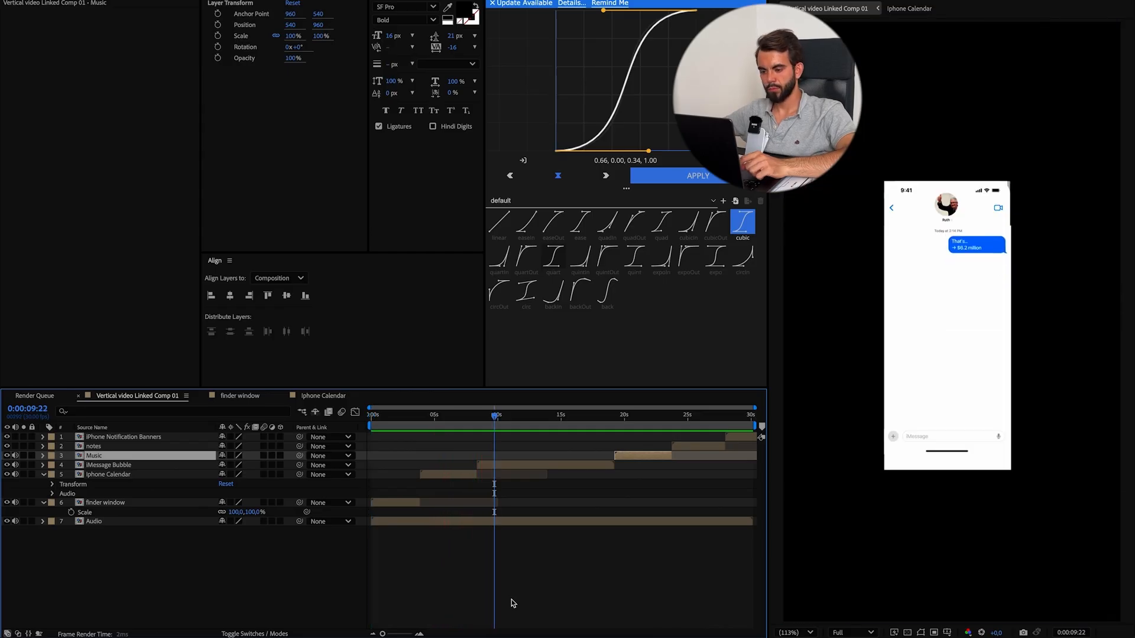
Copy the iphone 2, iphone and wallpaper layers from the Music composition to the top of iMessage Bubble and hide the wallpaper.
click(518, 467)
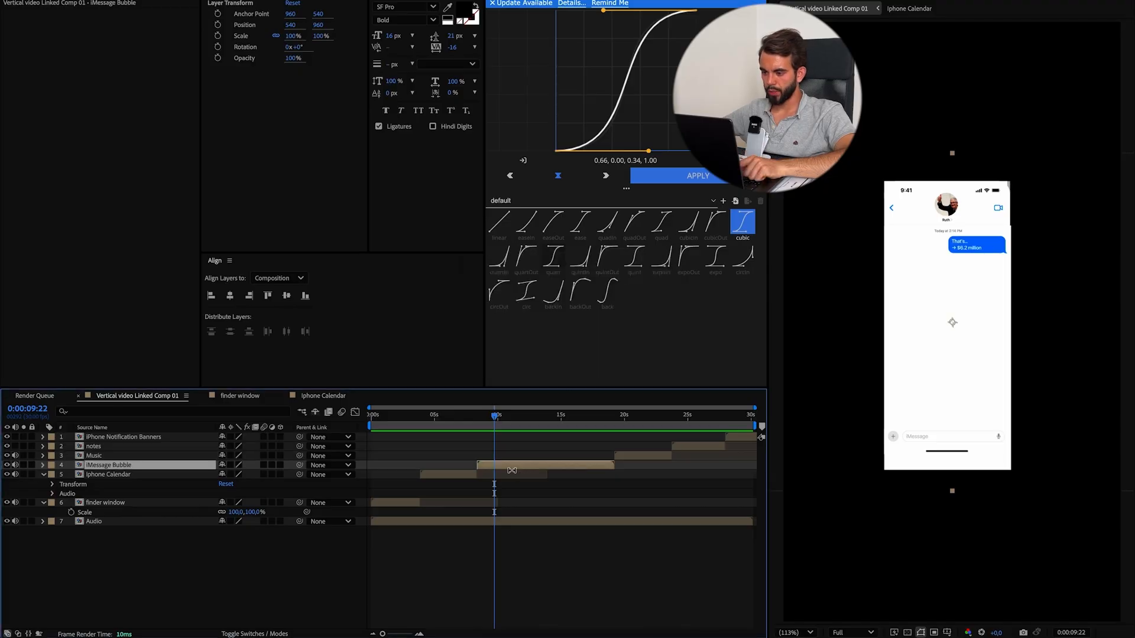
double_click(507, 468)
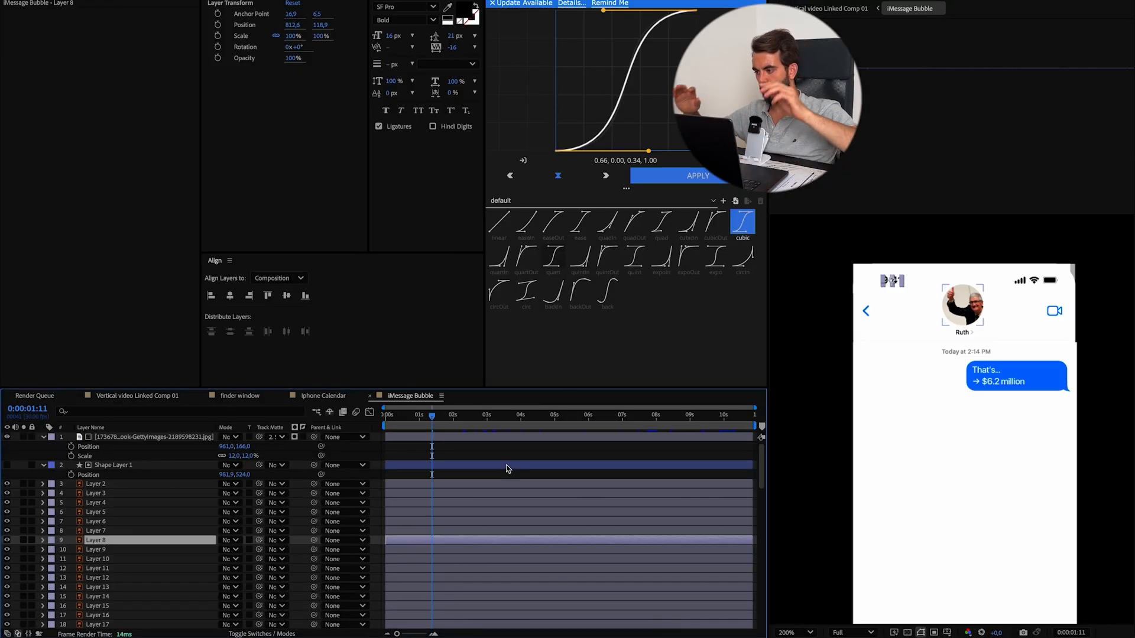
scroll(464, 512, up, 10)
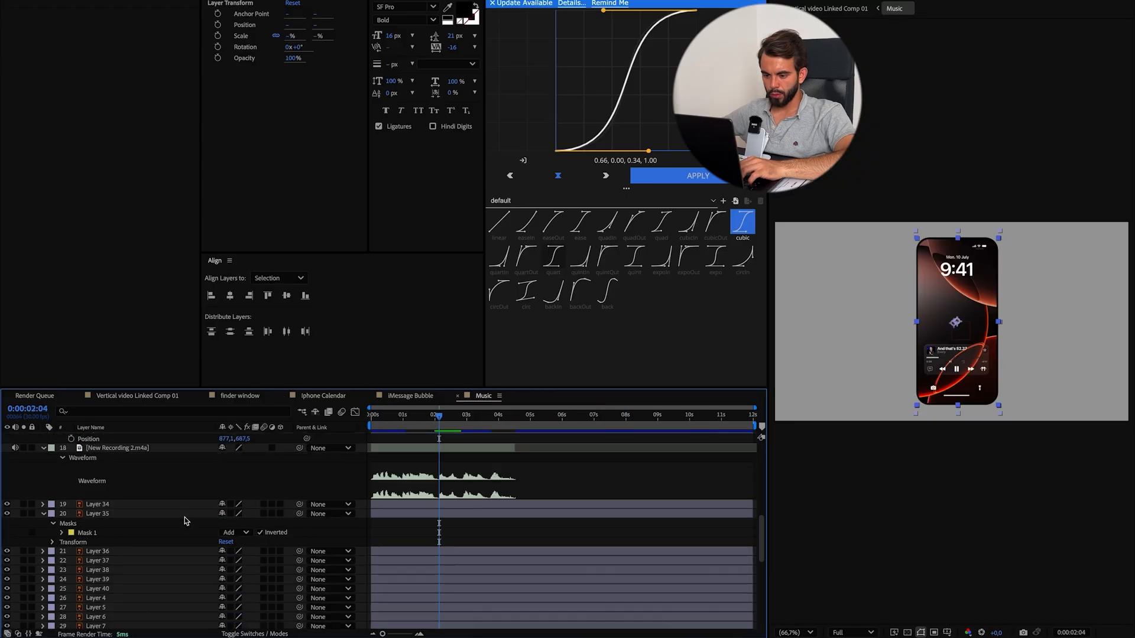
scroll(186, 521, down, 10)
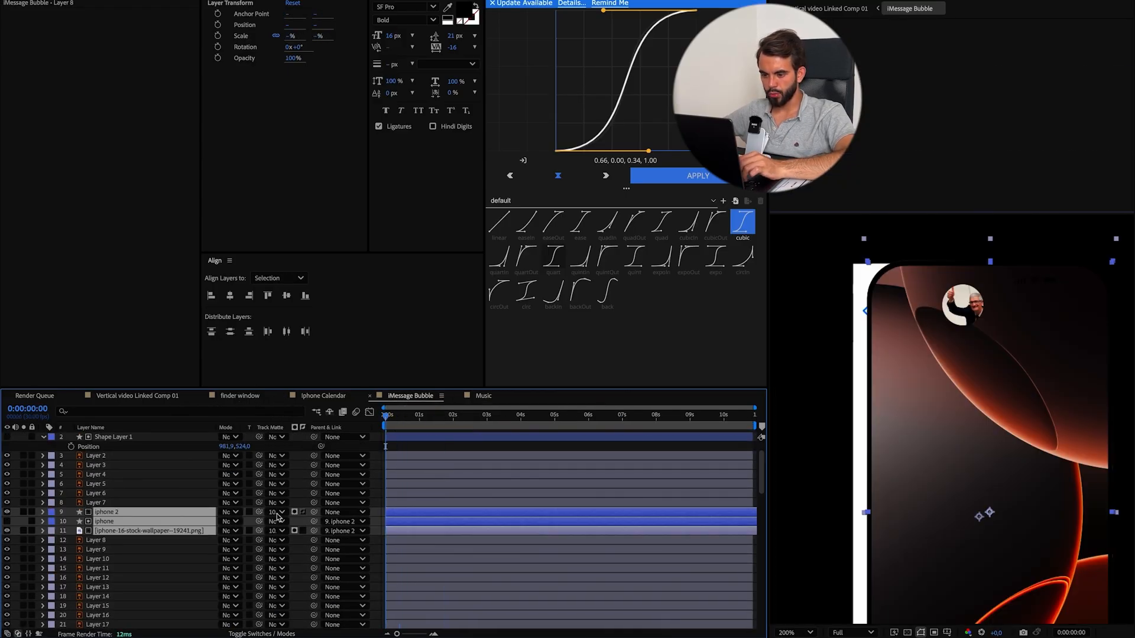
drag(158, 520, 152, 432)
click(7, 456)
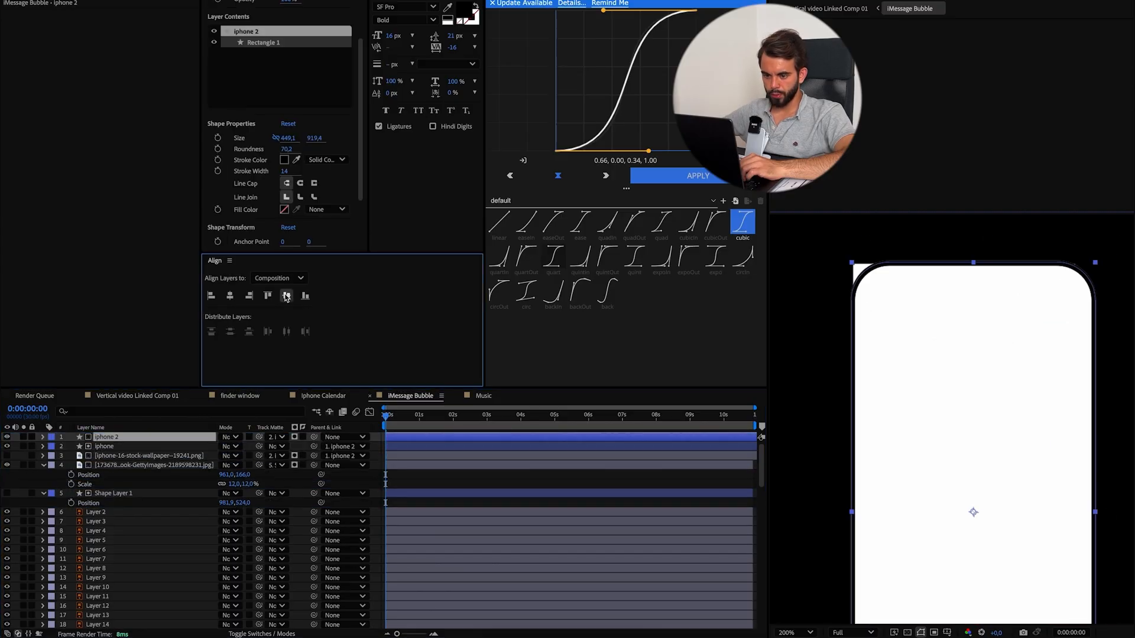
Center the iphone 2 and iphone layers vertically in the iMessage Bubble composition.
click(287, 296)
click(129, 447)
click(287, 296)
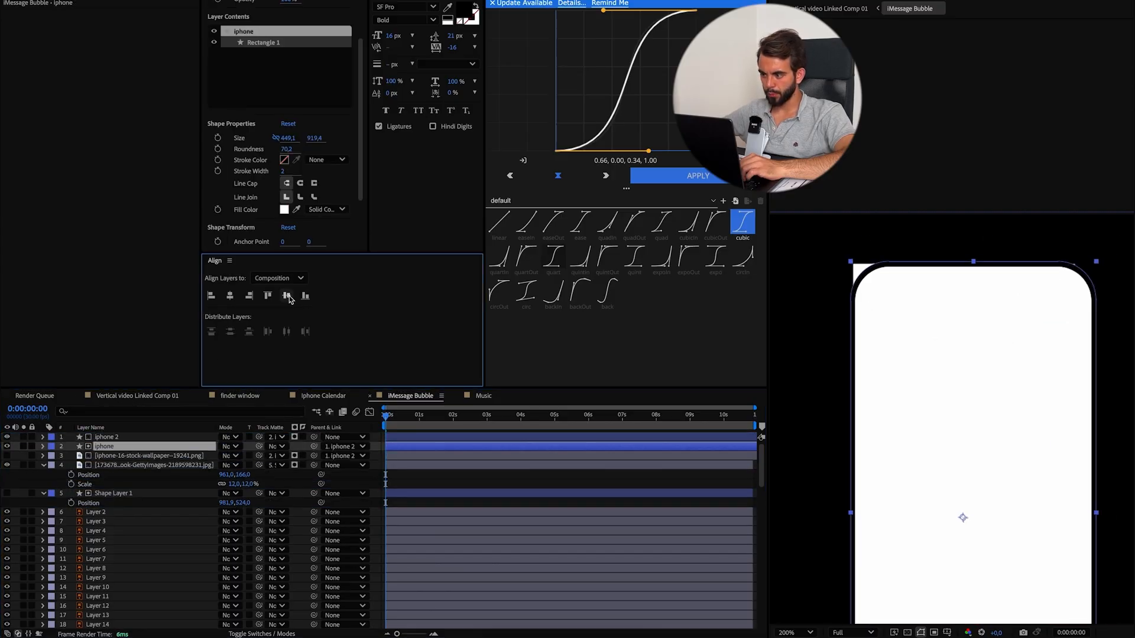
Set the iMessage Bubble composition's size to 1080 by 1920 px.
key(shift+slash)
key(ctrl+k)
key(Tab)
key(Tab)
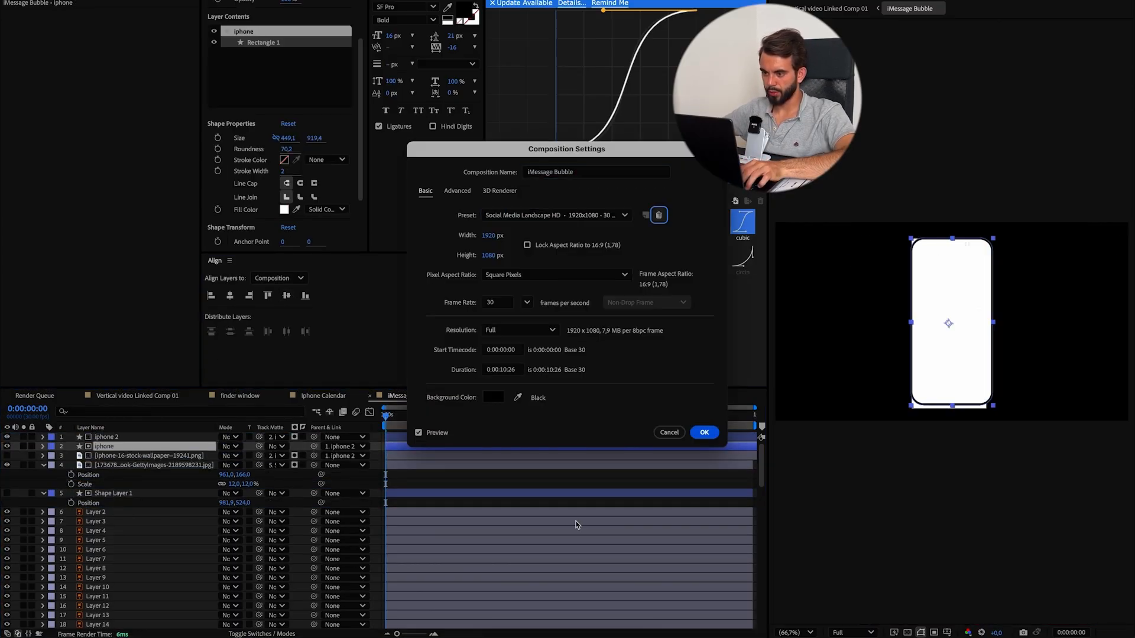
text(1080)
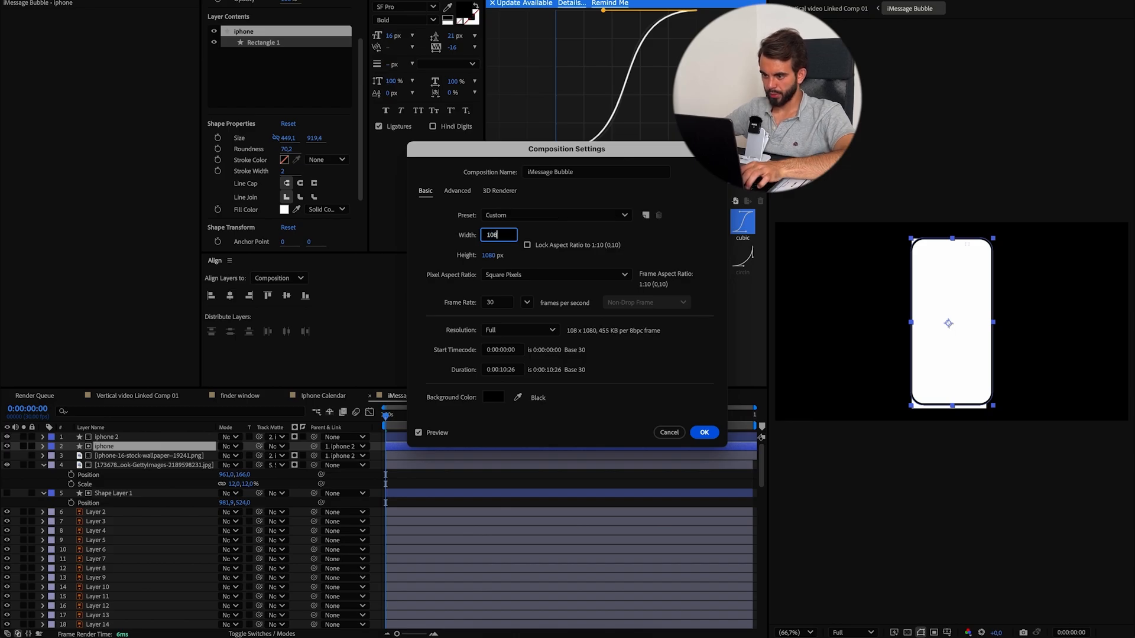
key(Tab)
text(1920)
key(Return)
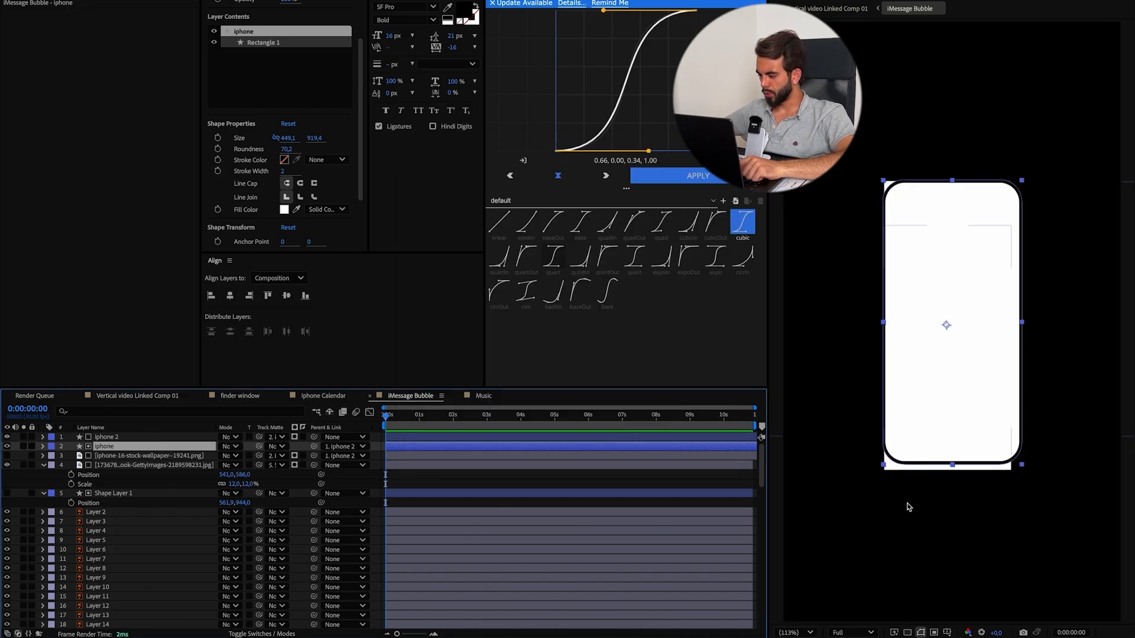
Hide the phone layers, add a null object, and parent every layer except iphone 2, iphone and the wallpaper to it.
click(7, 447)
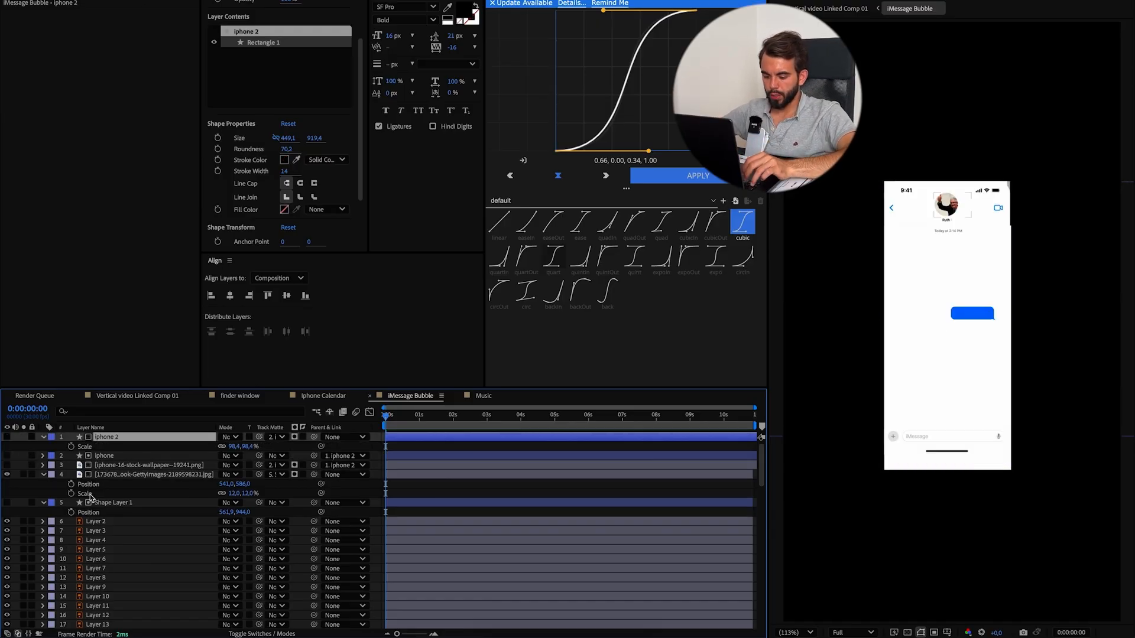
key(ctrl+alt+shift+y)
key(ctrl+a)
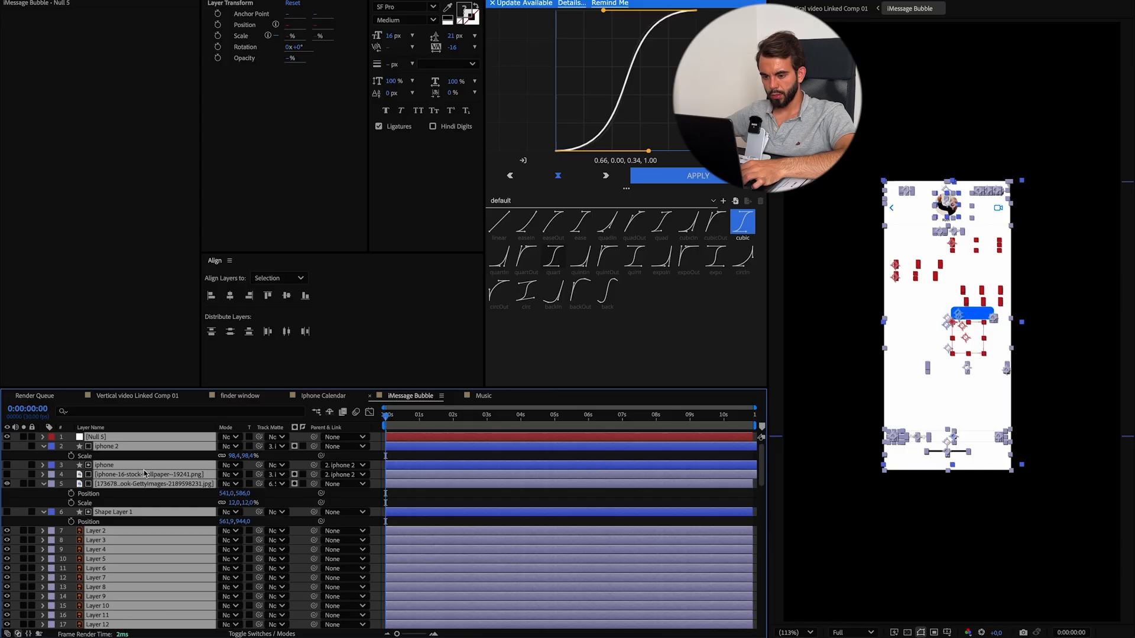
super+click(121, 448)
super+click(120, 465)
super+click(121, 476)
drag(314, 485, 136, 438)
key(F4)
scroll(138, 530, down, 10)
scroll(133, 526, up, 10)
key(F4)
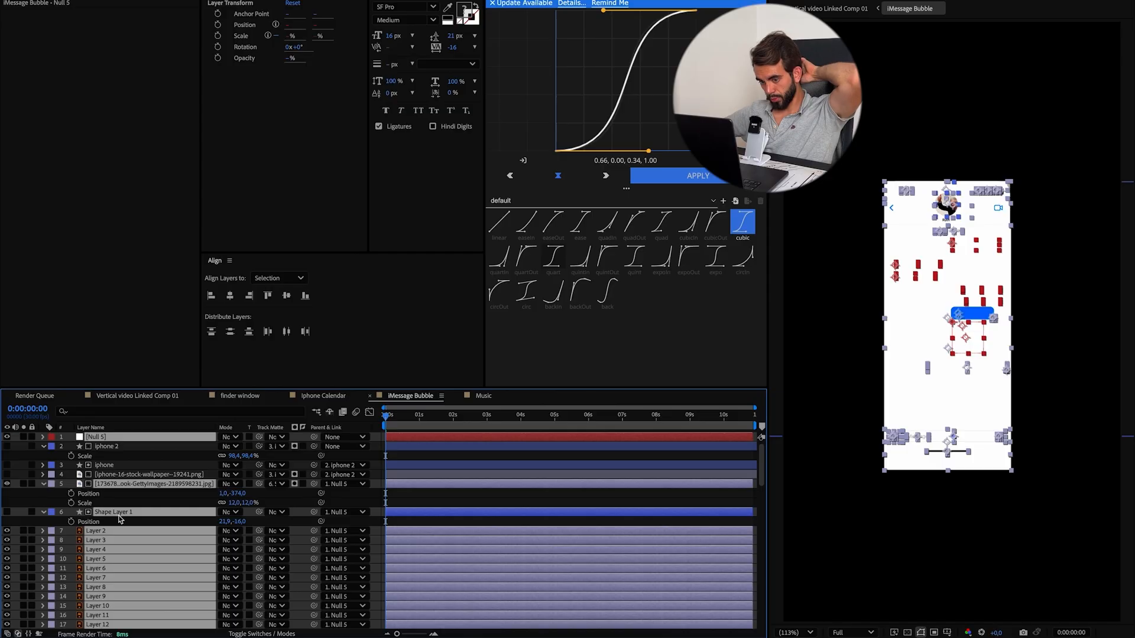
Show the rulers, place a vertical guide through the composition's center, and set Null 5's anchor point X to -23.
click(104, 465)
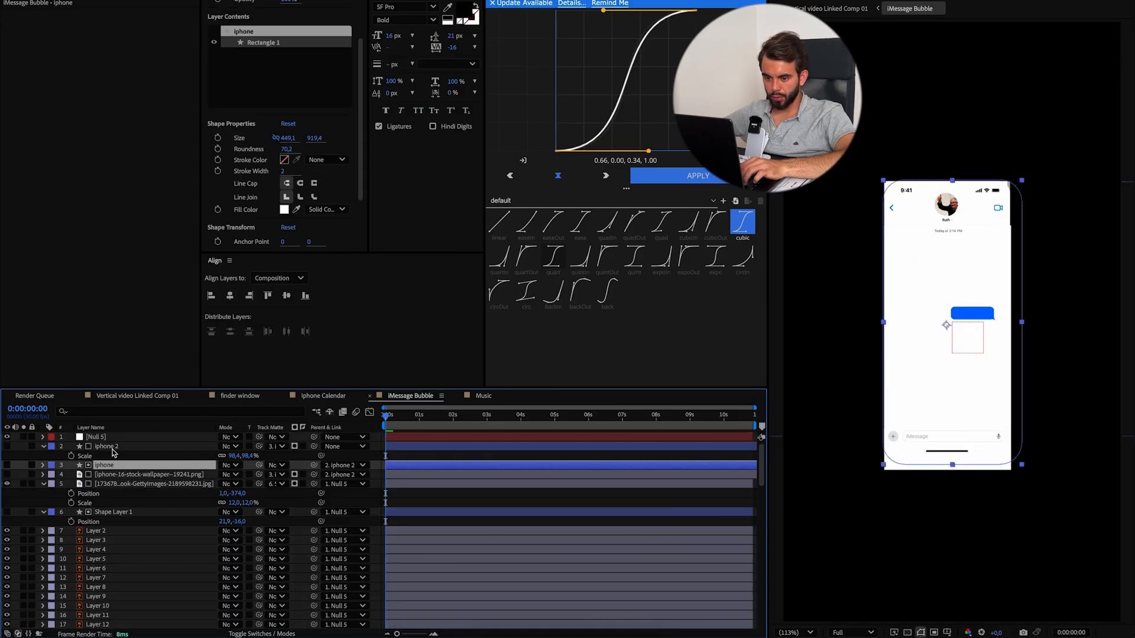
click(108, 438)
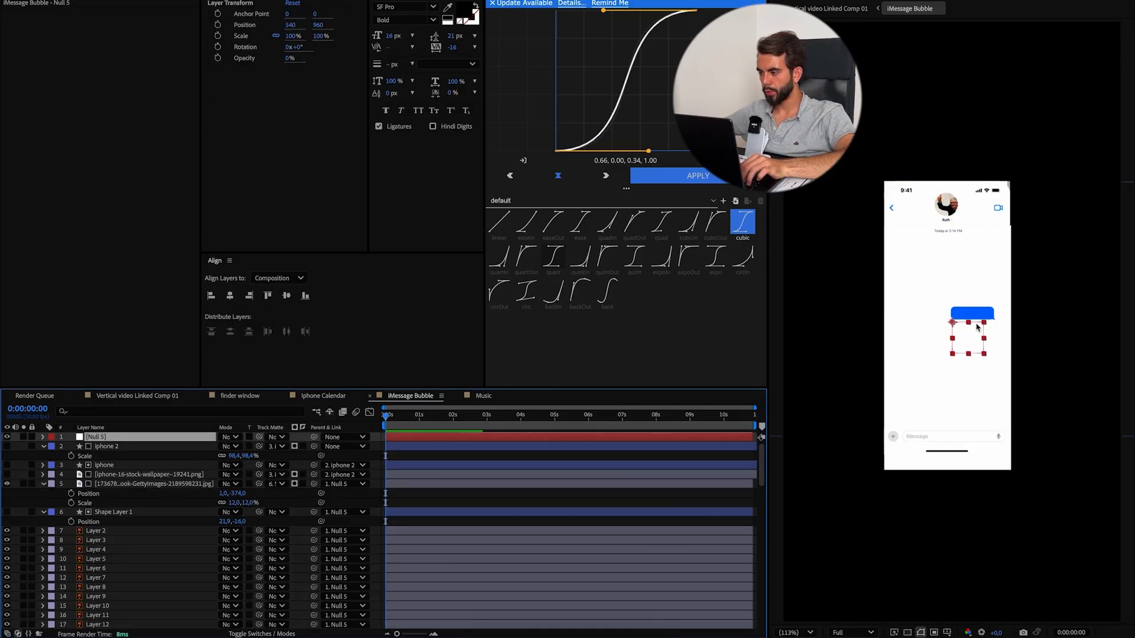
key(a)
click(814, 235)
key(super+r)
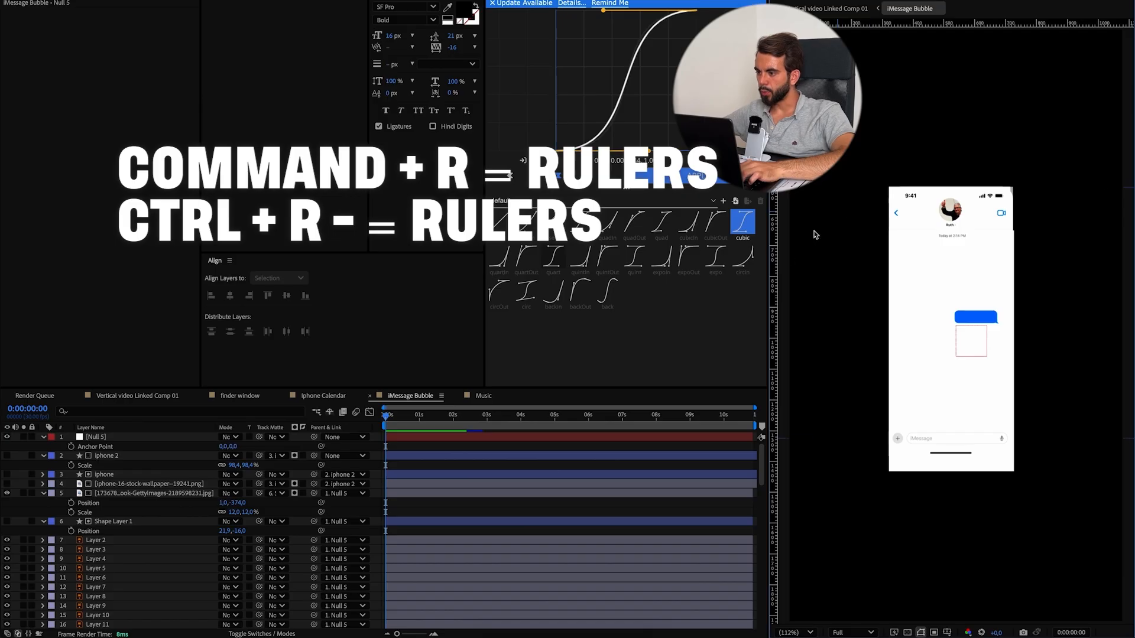
drag(775, 257, 943, 231)
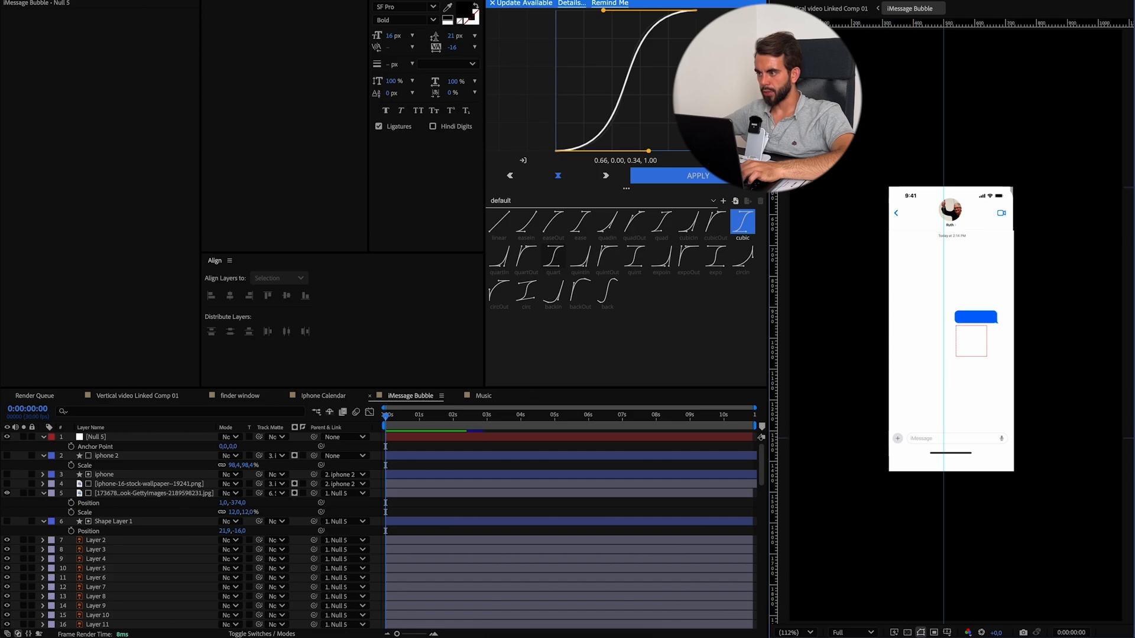
drag(943, 62, 956, 64)
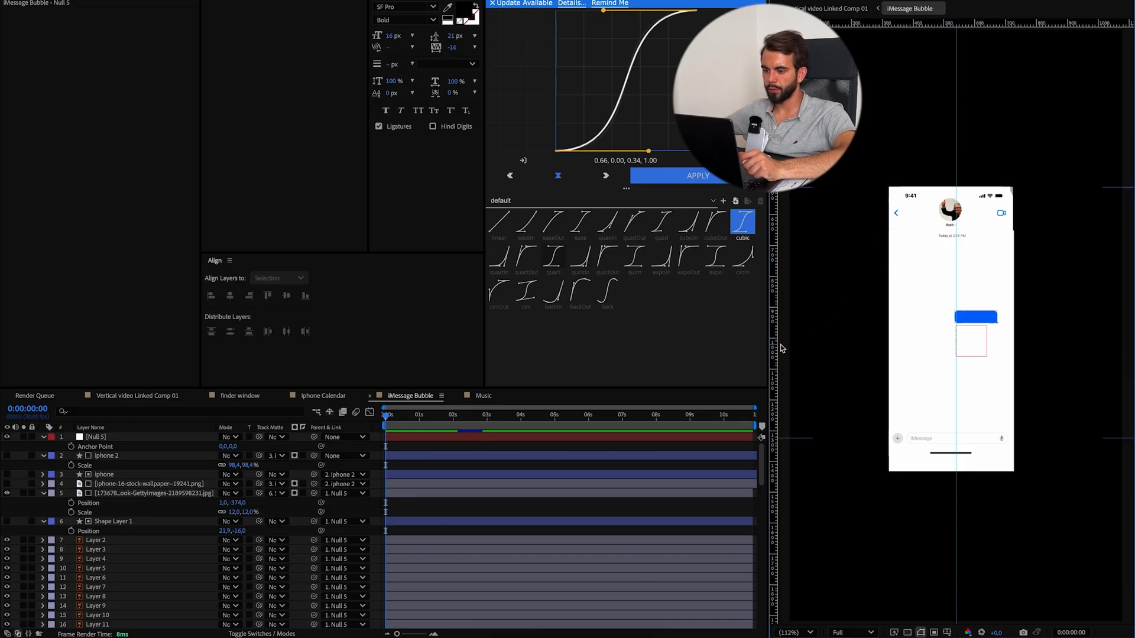
click(83, 437)
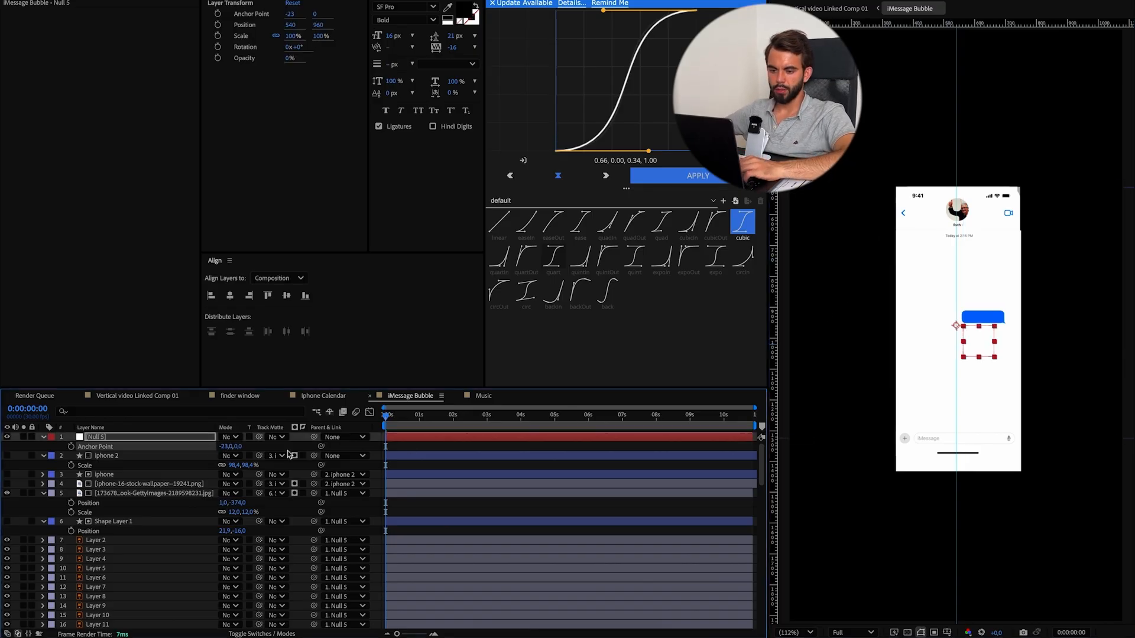
Show the iphone 2 and iphone layers, scale Null 5 to 110% and set its position X to 531.
click(6, 455)
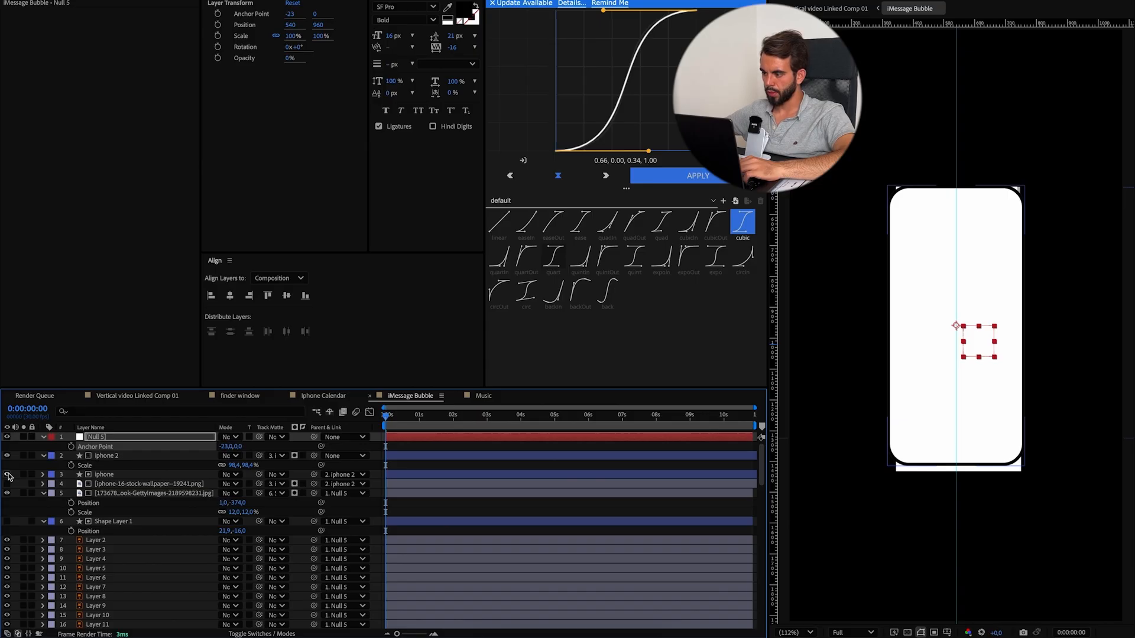
click(7, 474)
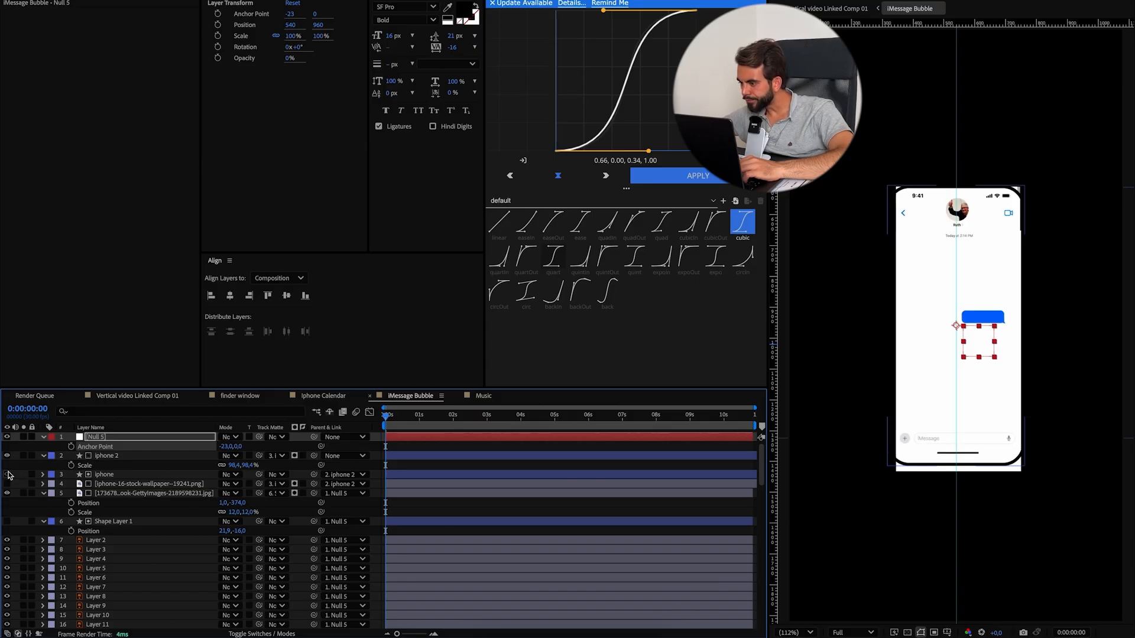
click(8, 475)
key(s)
mouse_move(235, 447)
mouse_down()
mouse_move(220, 448)
mouse_move(234, 456)
mouse_up()
key(shift+p)
drag(226, 447, 225, 448)
Assign the iphone layer as track matte for all layers below it, leaving out Null 5 and iphone 2.
click(127, 465)
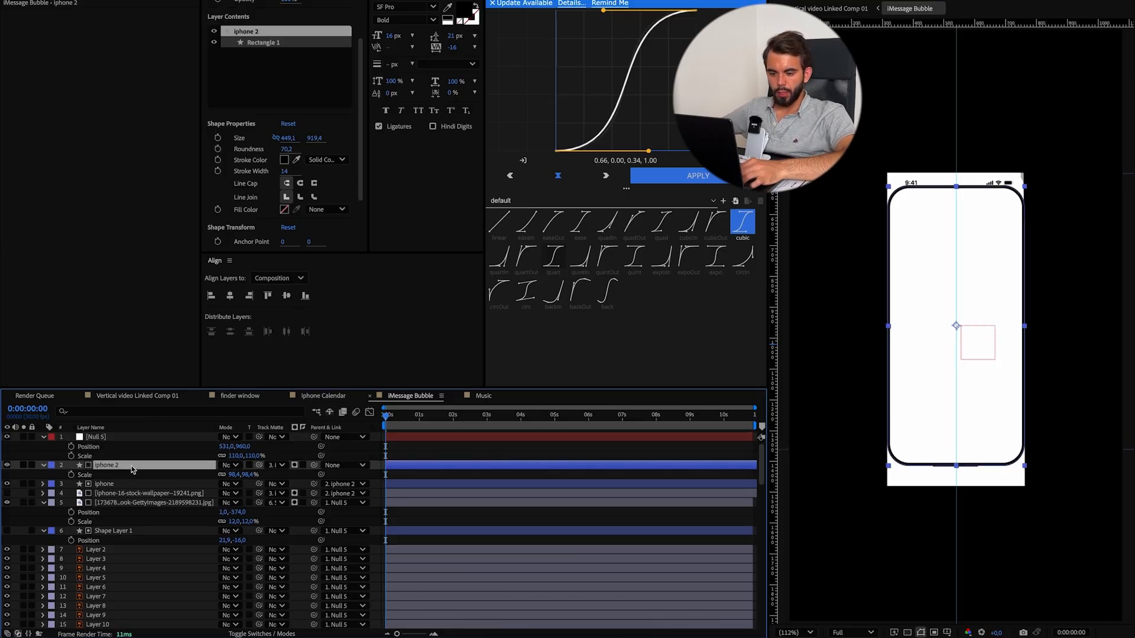
key(super+a)
super+click(108, 438)
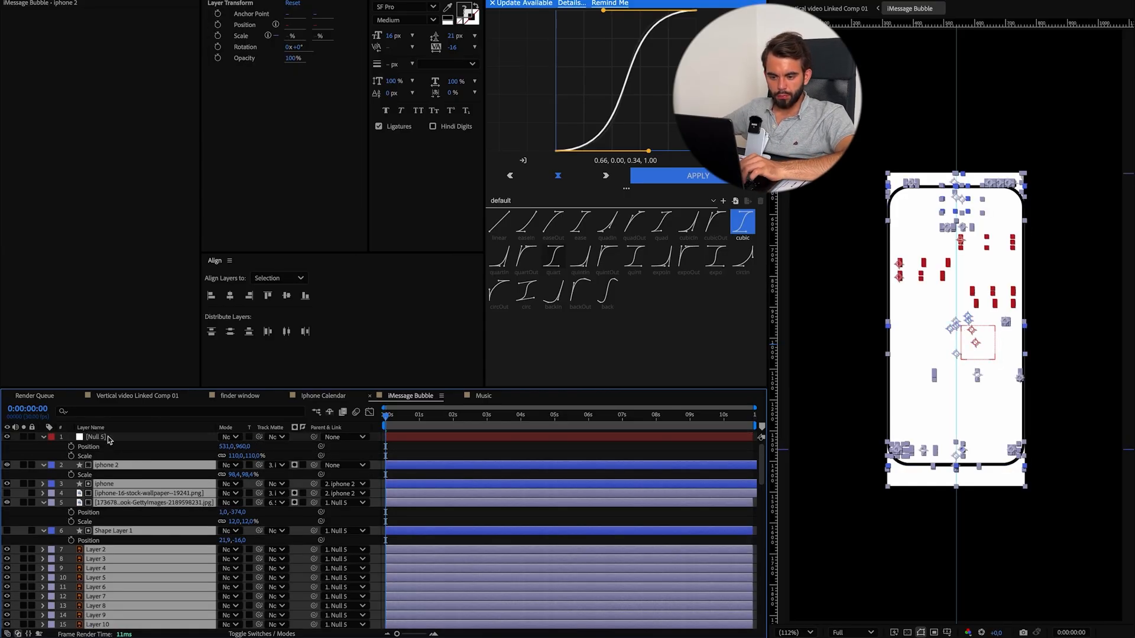
super+click(128, 467)
super+click(128, 484)
drag(259, 502, 114, 485)
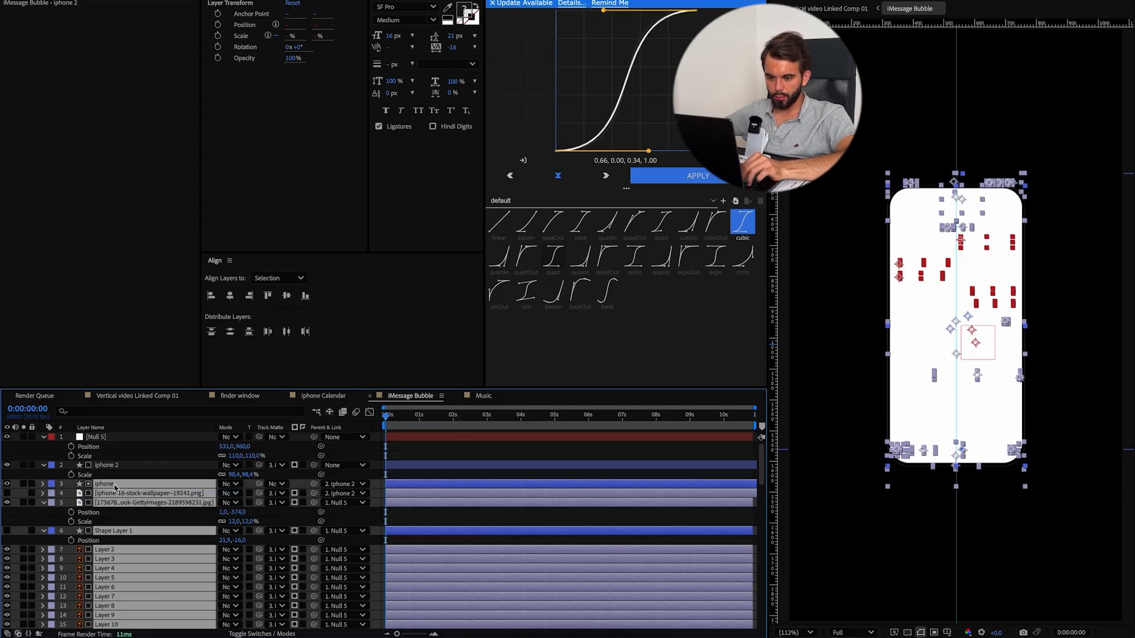
key(super+shift+a)
Delete the iPhone wallpaper layer from iMessage Bubble.
click(118, 504)
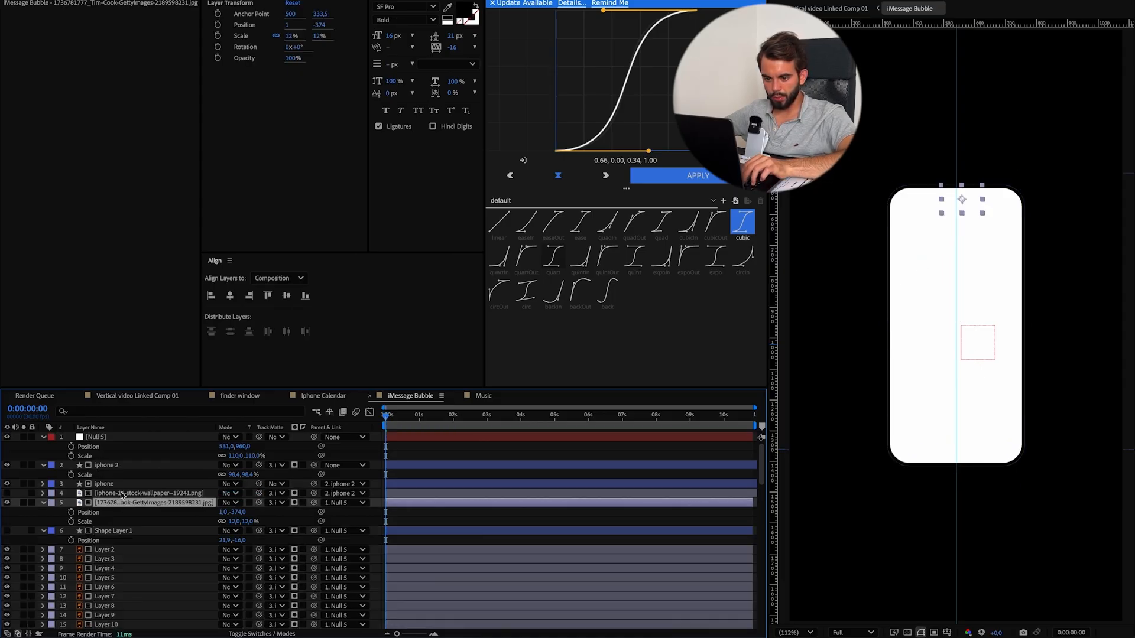
click(122, 494)
key(Delete)
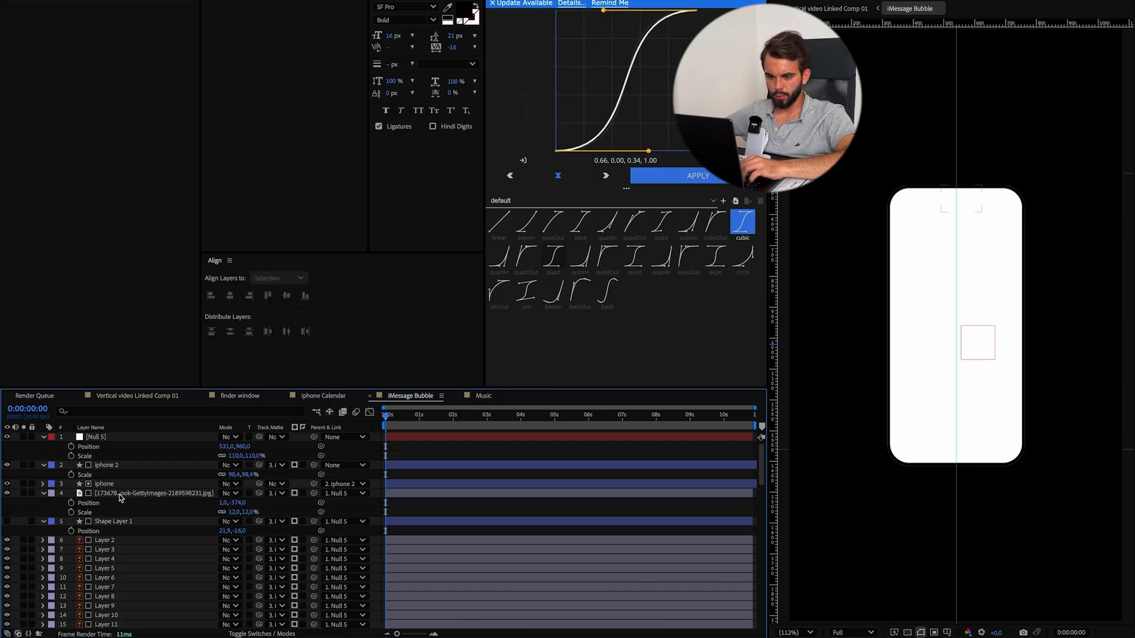
Hide the iphone matte layer and move Null 5 to position 529, 1000.
click(7, 484)
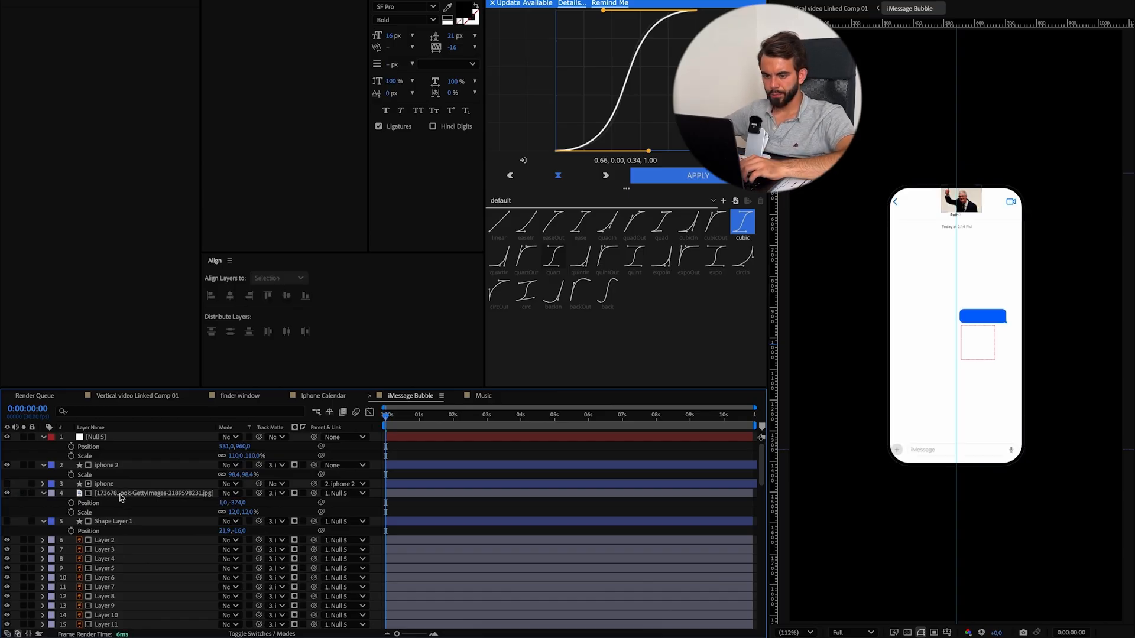
click(127, 495)
mouse_move(242, 446)
mouse_down()
mouse_move(266, 445)
mouse_move(224, 447)
mouse_up()
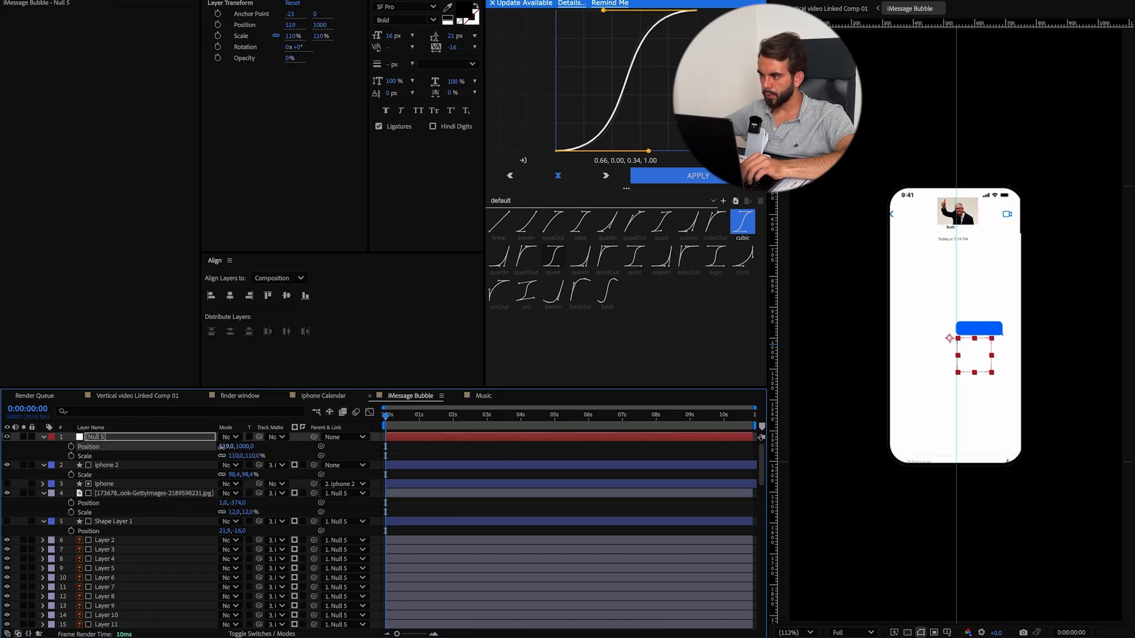
Set the Tim Cook photo's track matte back to Shape Layer 1 for a round profile picture.
key(period)
click(946, 130)
click(122, 495)
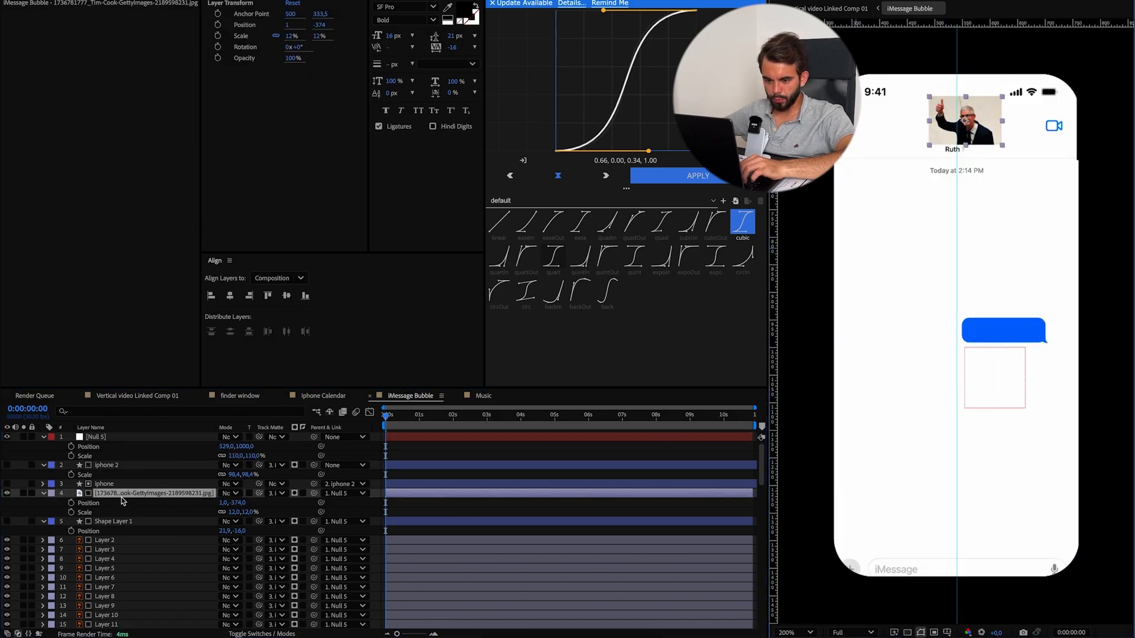
drag(251, 494, 149, 528)
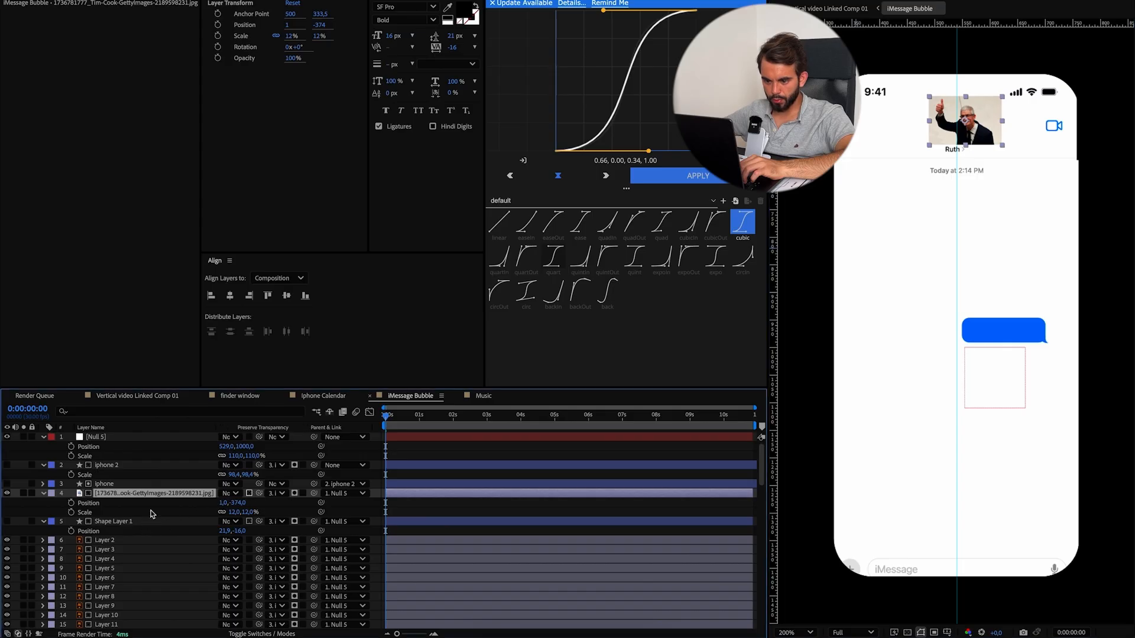
drag(259, 493, 135, 525)
scroll(795, 579, down, 1)
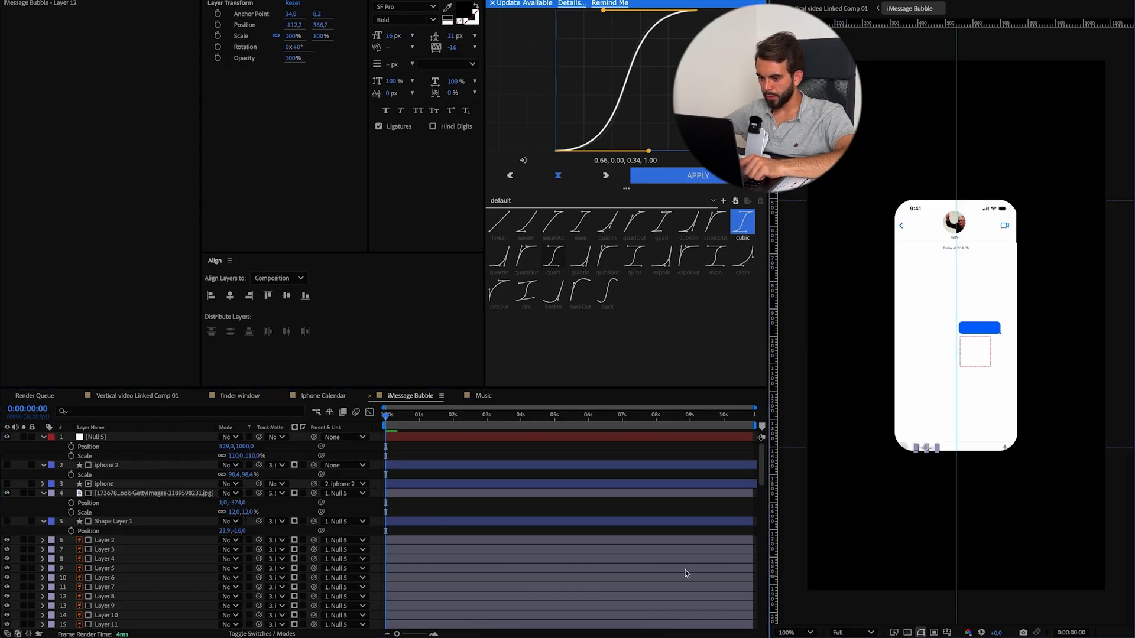
Select Layer 12 through Layer 17 in iMessage Bubble and move them up together, bringing Layer 12's Y position to 336.7.
scroll(163, 548, down, 5)
scroll(161, 544, up, 1)
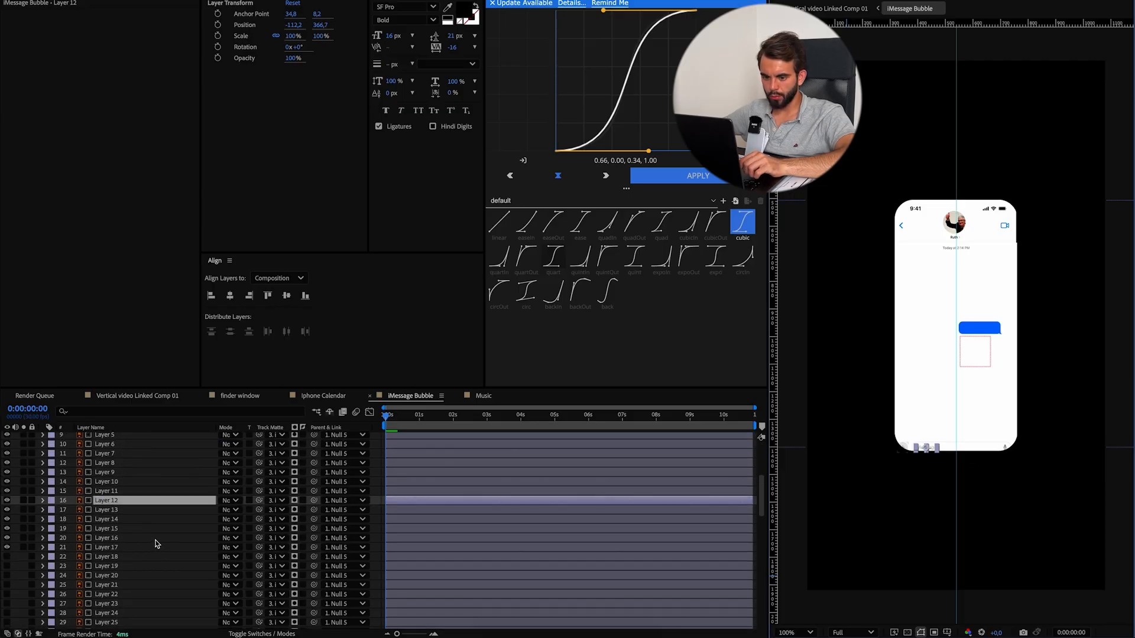
shift+click(119, 549)
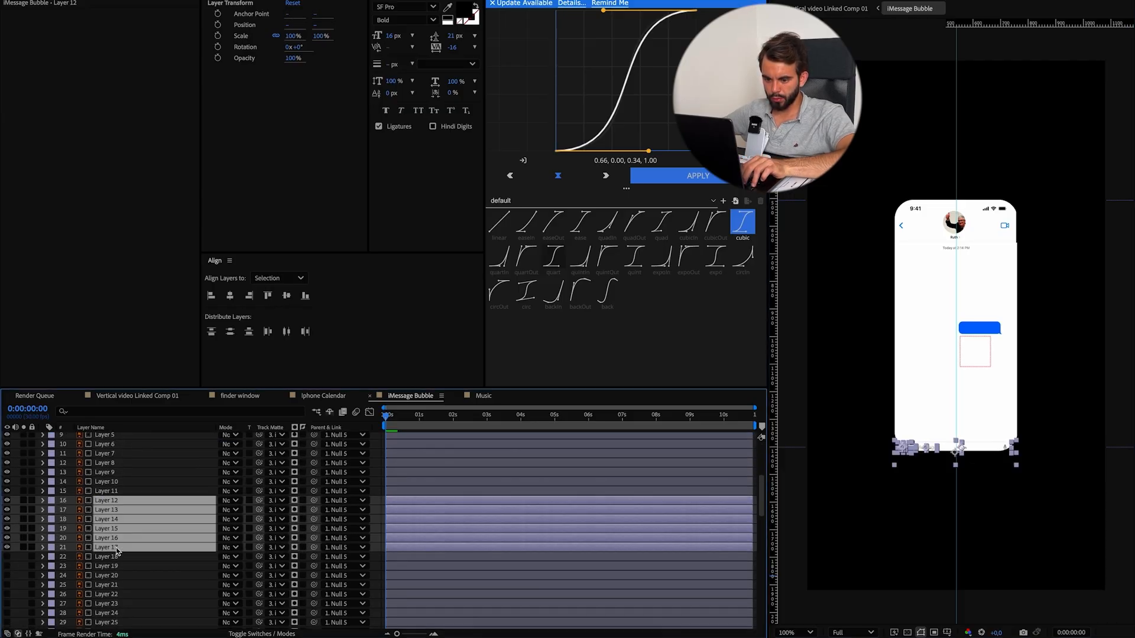
click(9, 549)
click(8, 549)
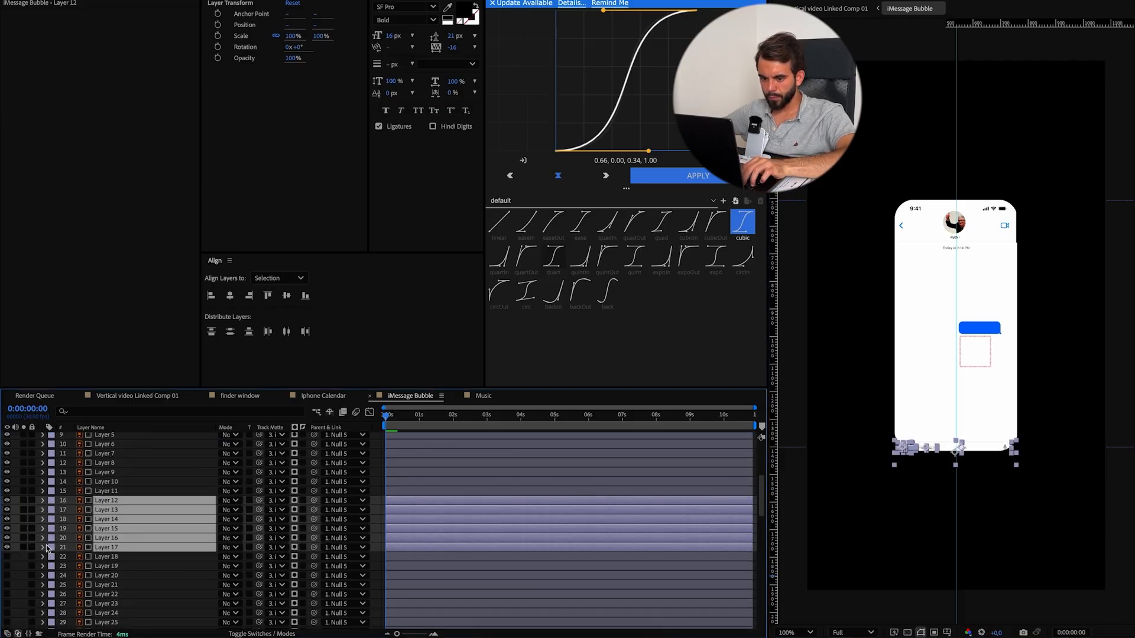
key(p)
drag(247, 515, 221, 518)
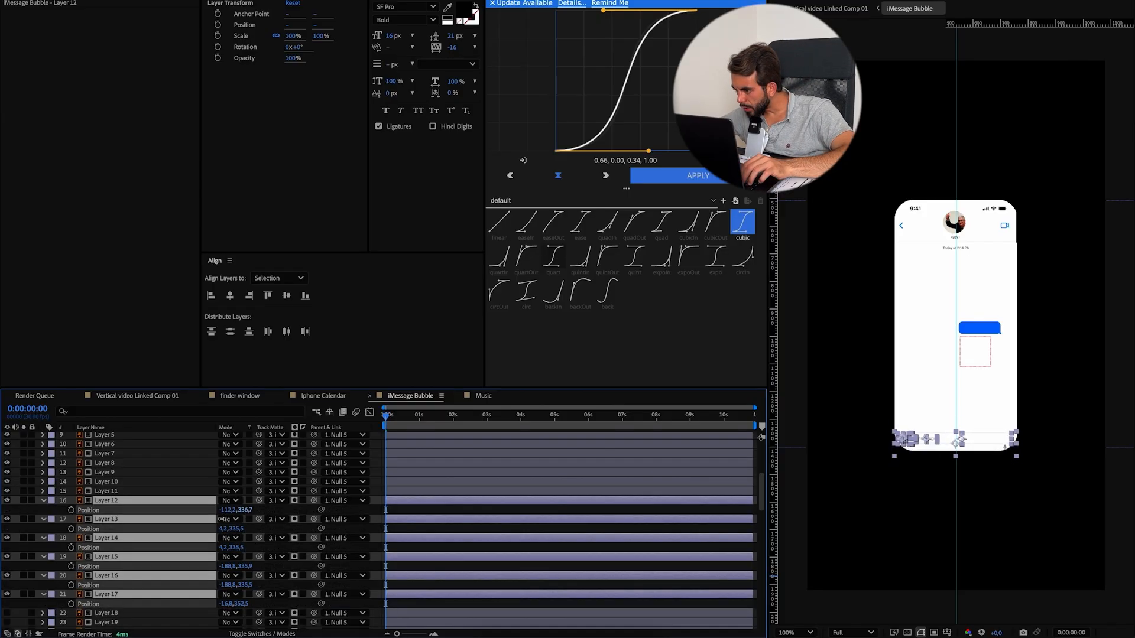
Check the iMessage scene around 0:00:10:18 in Vertical video Linked Comp 01 and reopen the iMessage Bubble composition.
scroll(90, 573, down, 10)
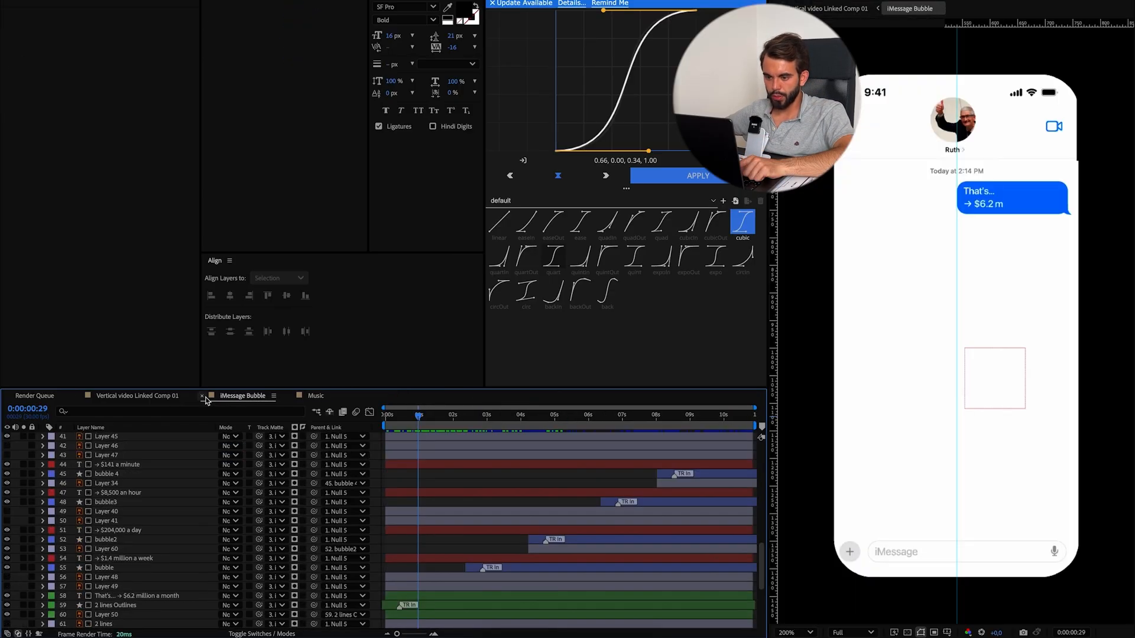
click(136, 396)
mouse_move(496, 420)
mouse_down()
mouse_move(372, 423)
mouse_move(508, 437)
mouse_up()
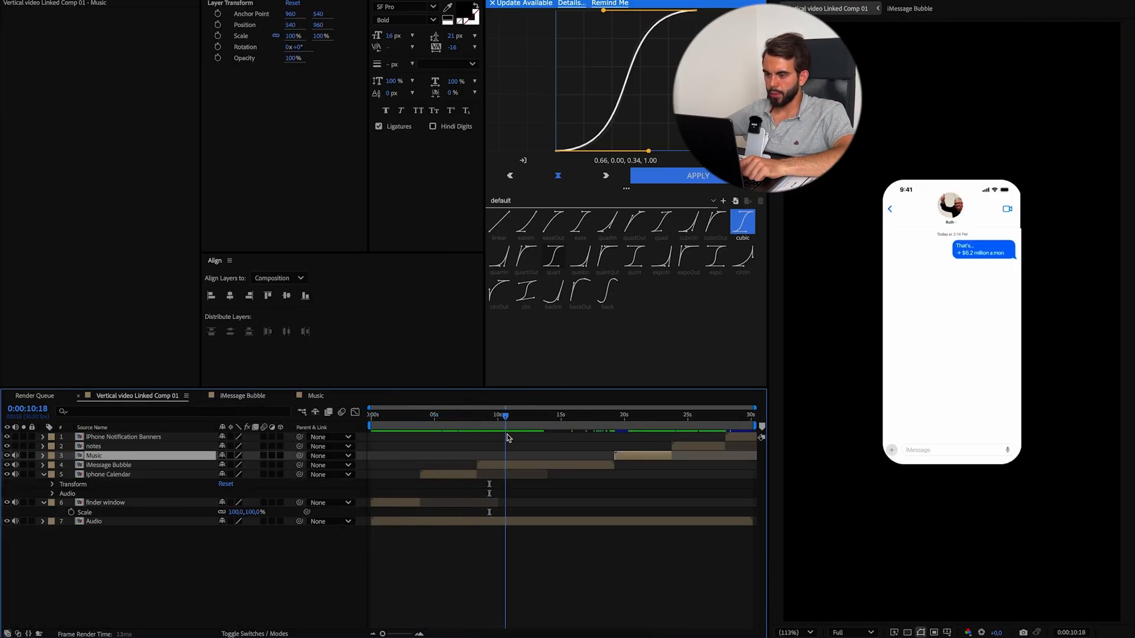
double_click(530, 465)
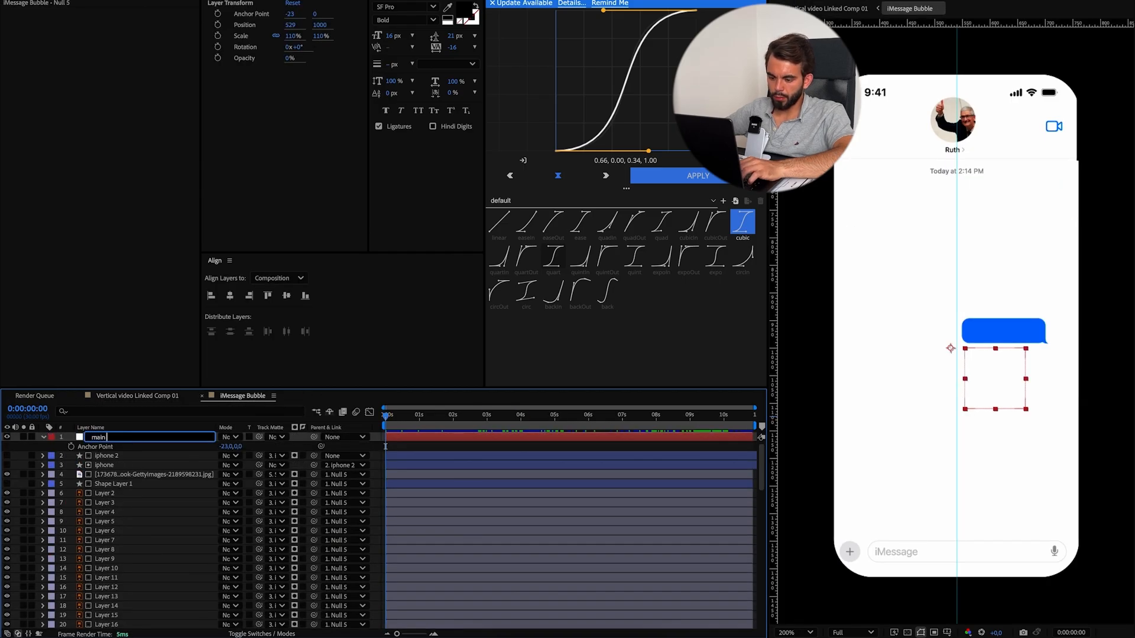
Rename Null 5 as main null, duplicate it, and parent main null to the copy.
key(Return)
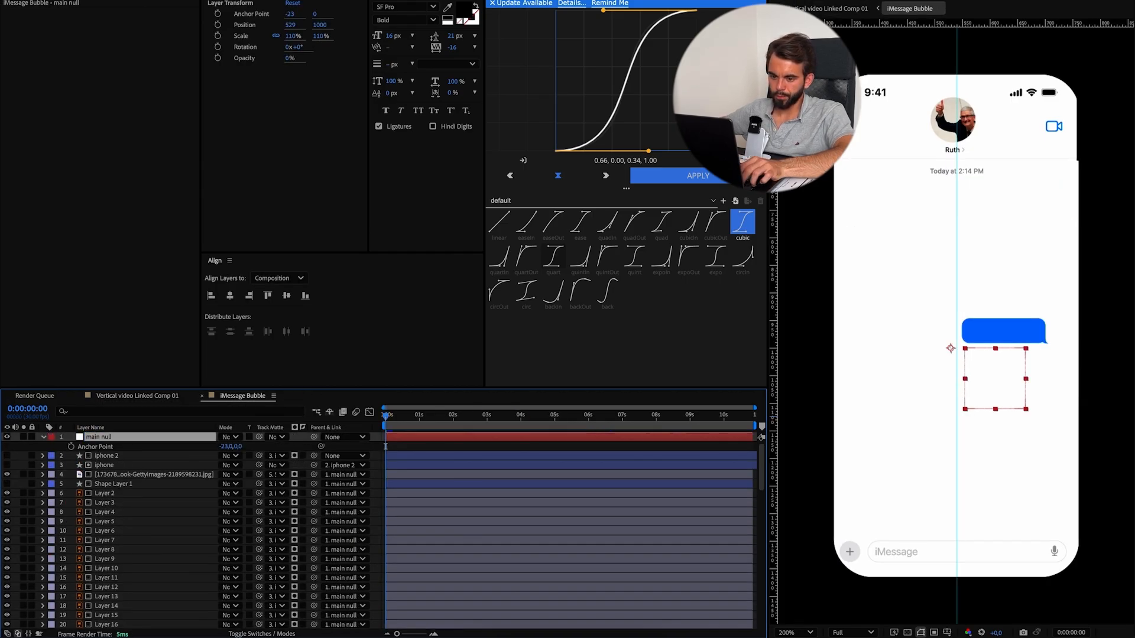
key(ctrl+d)
drag(185, 448, 132, 440)
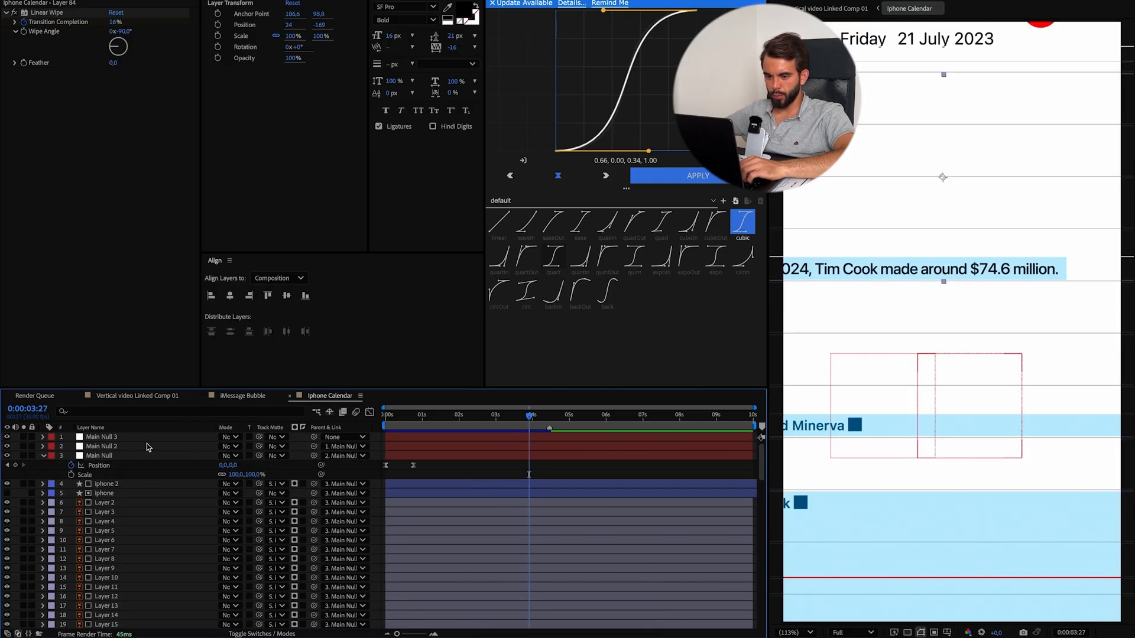
Duplicate Main Null 3 in the Iphone Calendar composition and parent Main Null 3 to the copy.
click(147, 437)
key(p)
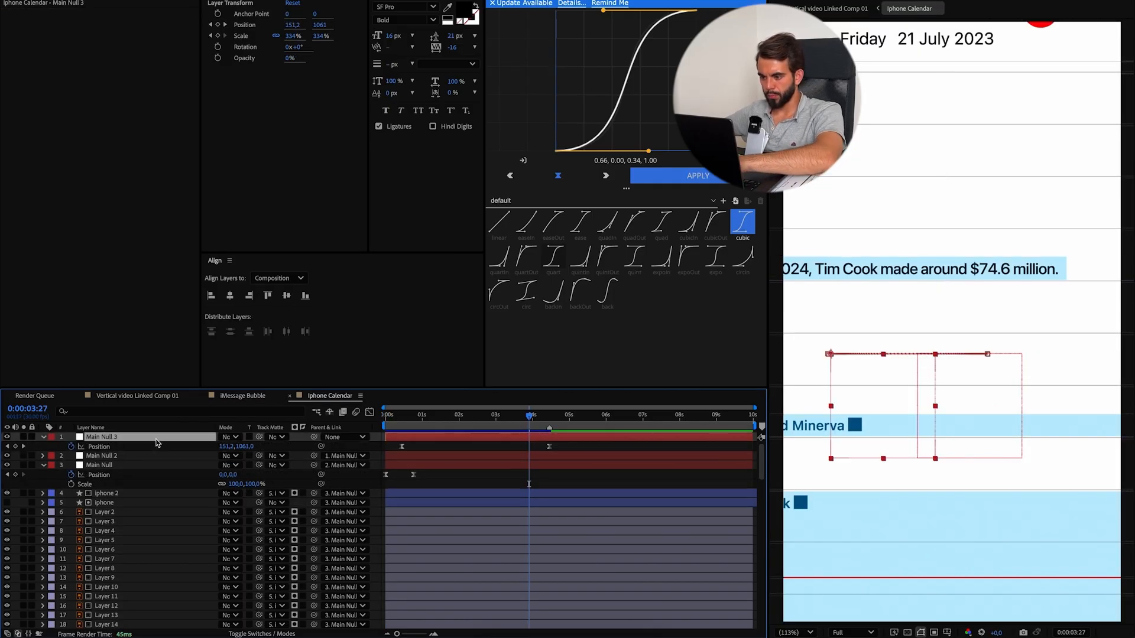
key(ctrl+d)
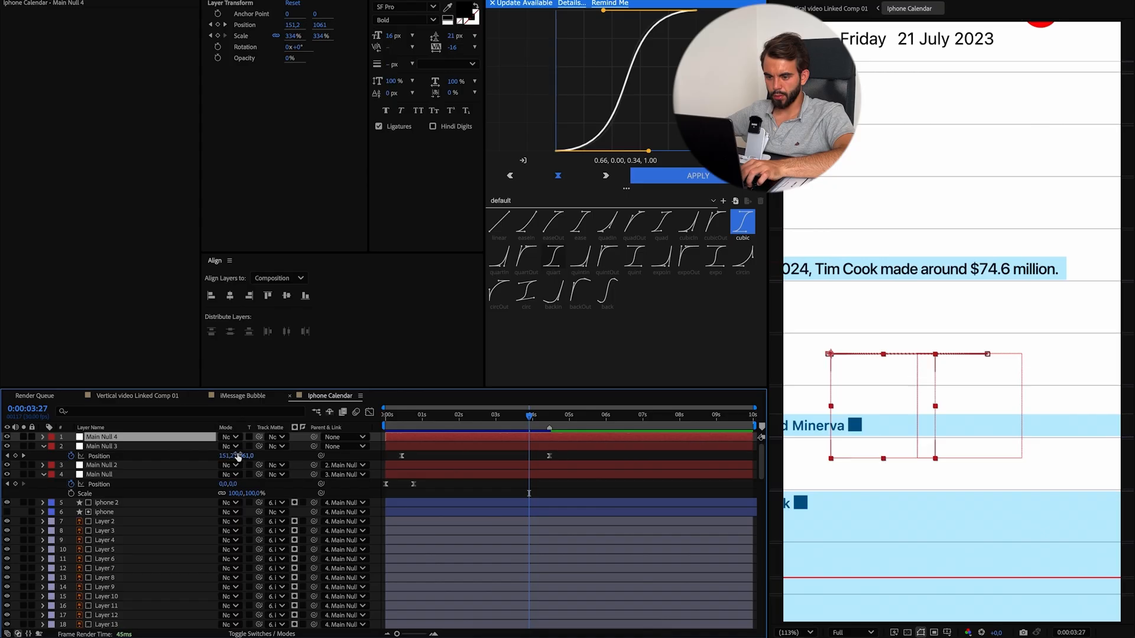
drag(314, 446, 150, 437)
Keyframe Main Null 4's position at 0:00:03:27 and again almost a second on, moving the calendar vertically out of frame.
key(p)
double_click(71, 446)
drag(529, 418, 562, 420)
drag(245, 447, 198, 448)
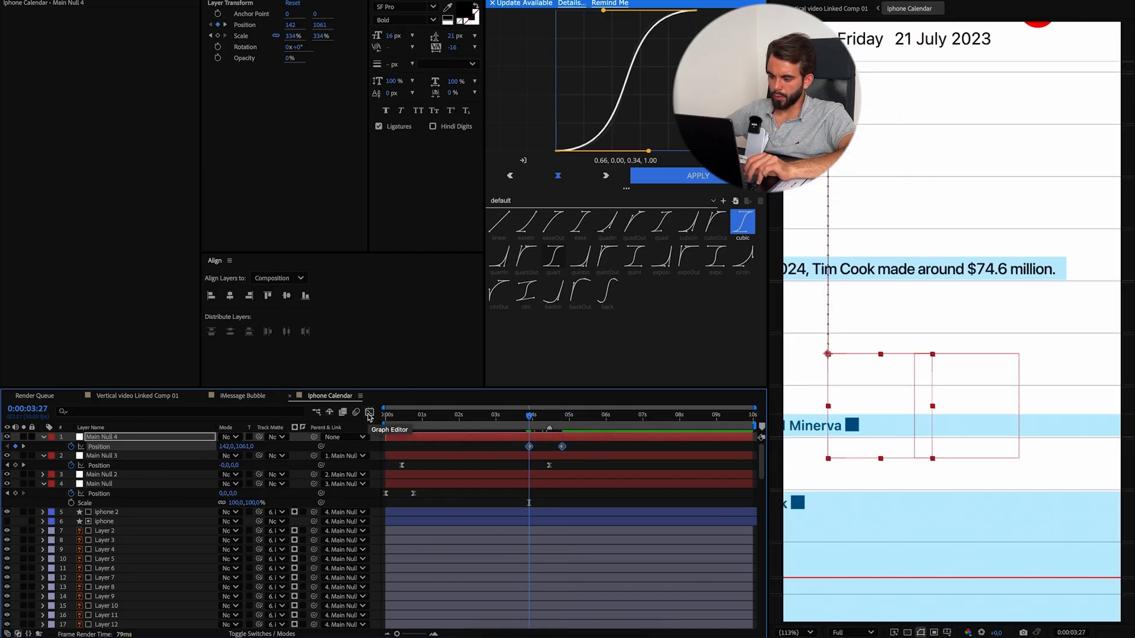
Easy-ease Main Null 4's position keyframes and shape the speed graph so the movement accelerates sharply towards its end.
key(F9)
click(369, 412)
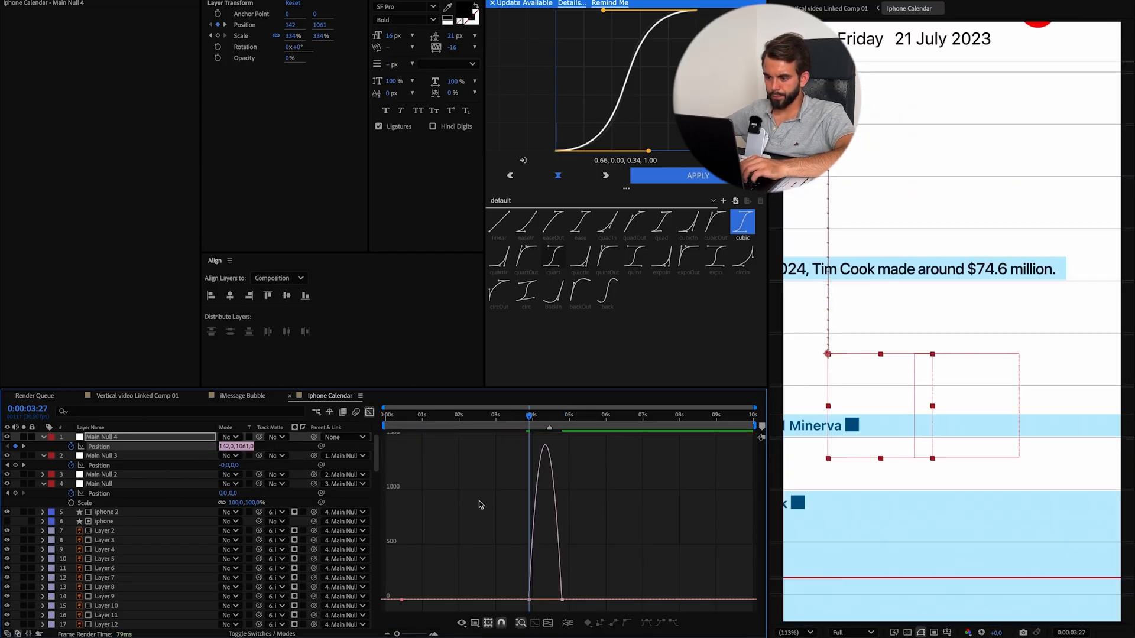
drag(544, 599, 559, 602)
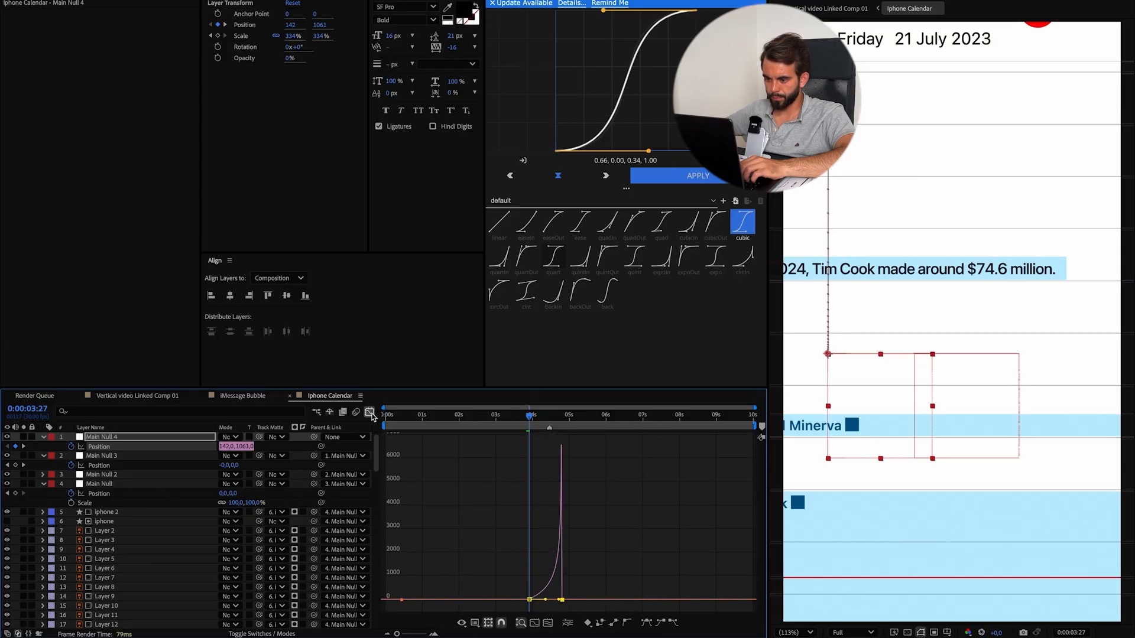
drag(560, 601, 570, 601)
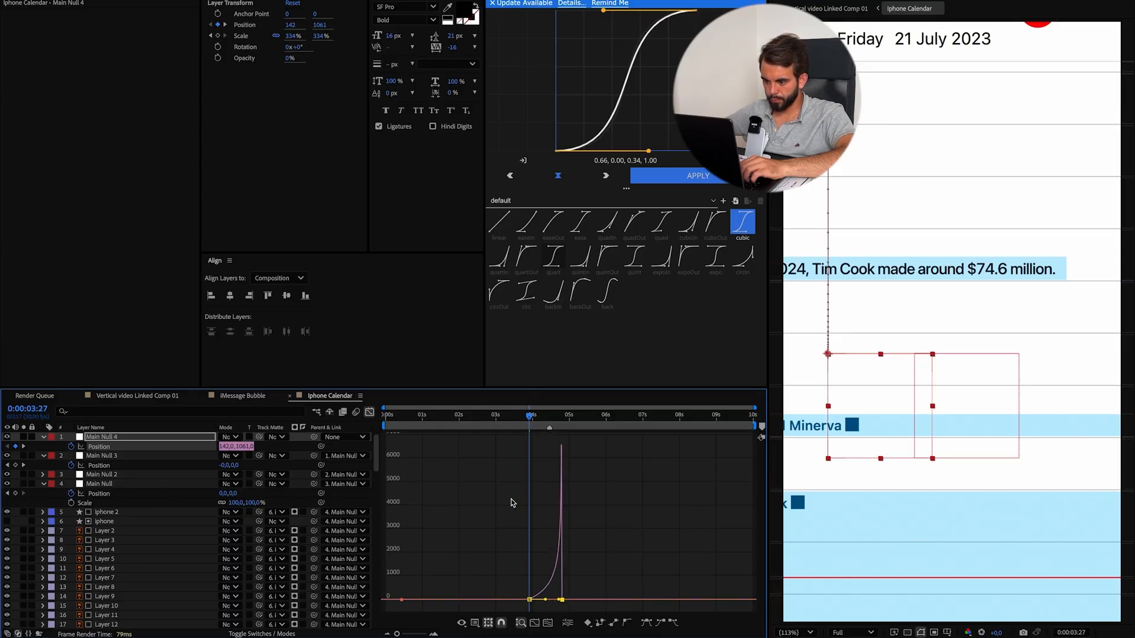
click(369, 412)
Shift Main Null 4's position keyframes earlier so they end with Main Null 3's last keyframe, and preview the exit.
mouse_move(530, 416)
mouse_down()
mouse_move(565, 428)
mouse_move(528, 424)
mouse_up()
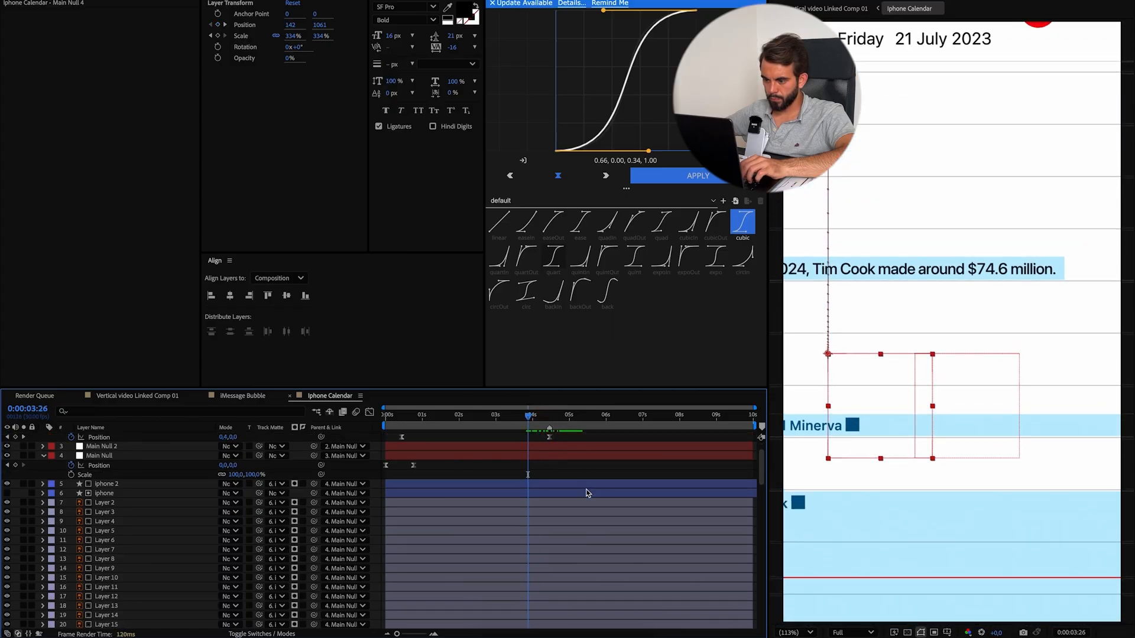
drag(562, 446, 493, 428)
click(518, 424)
key(space)
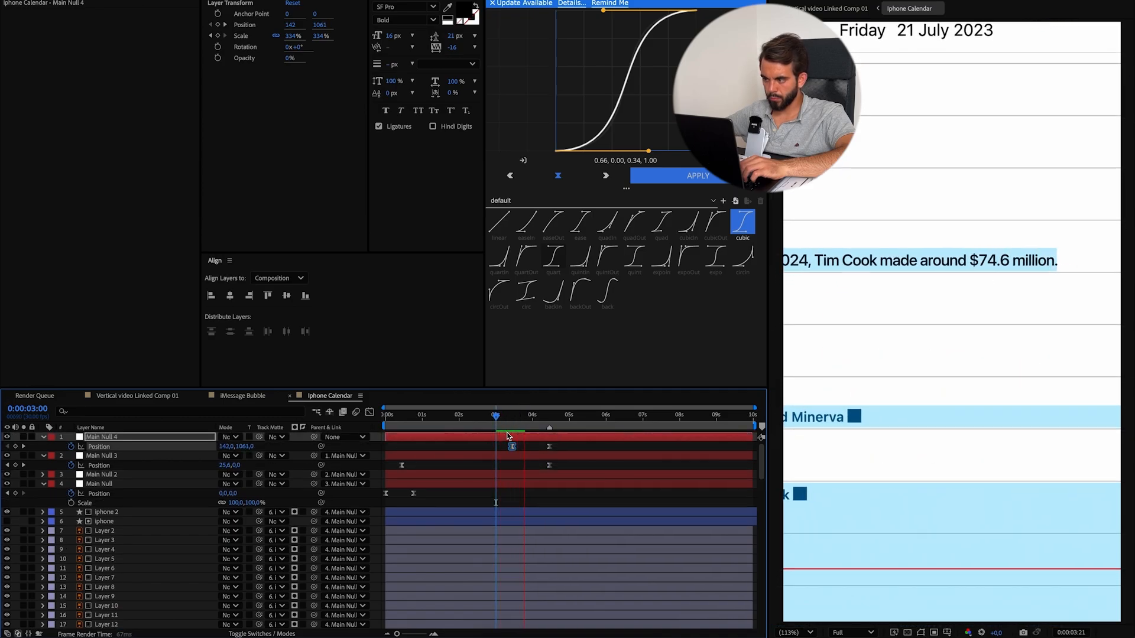
Add a 1080 x 1920 px light grey solid as the background of the iMessage Bubble composition.
click(243, 396)
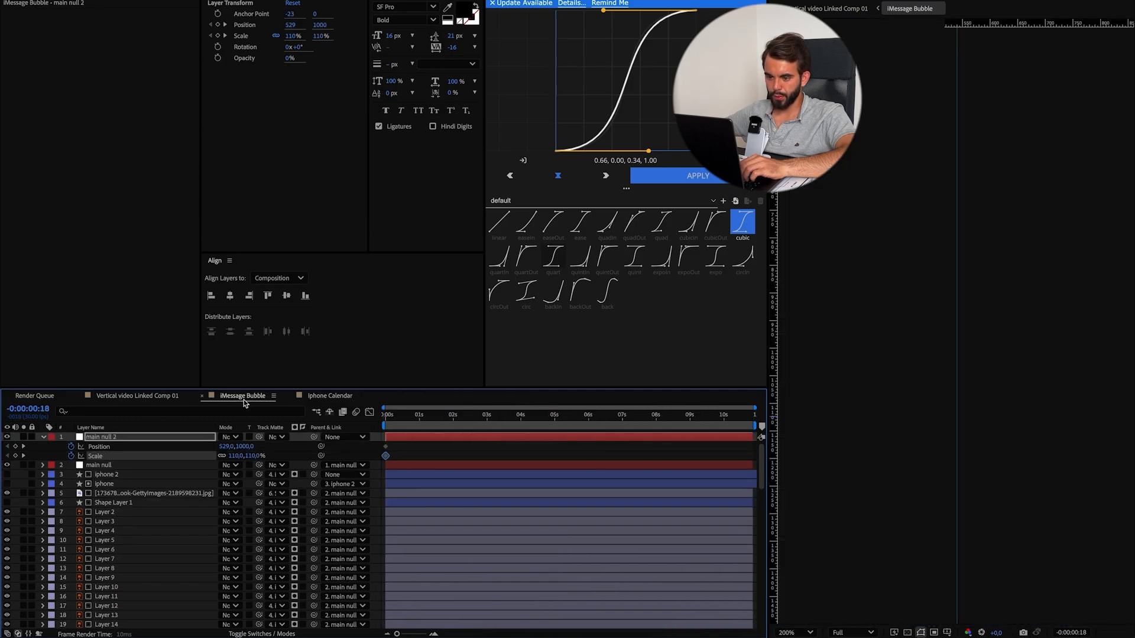
drag(386, 422, 415, 428)
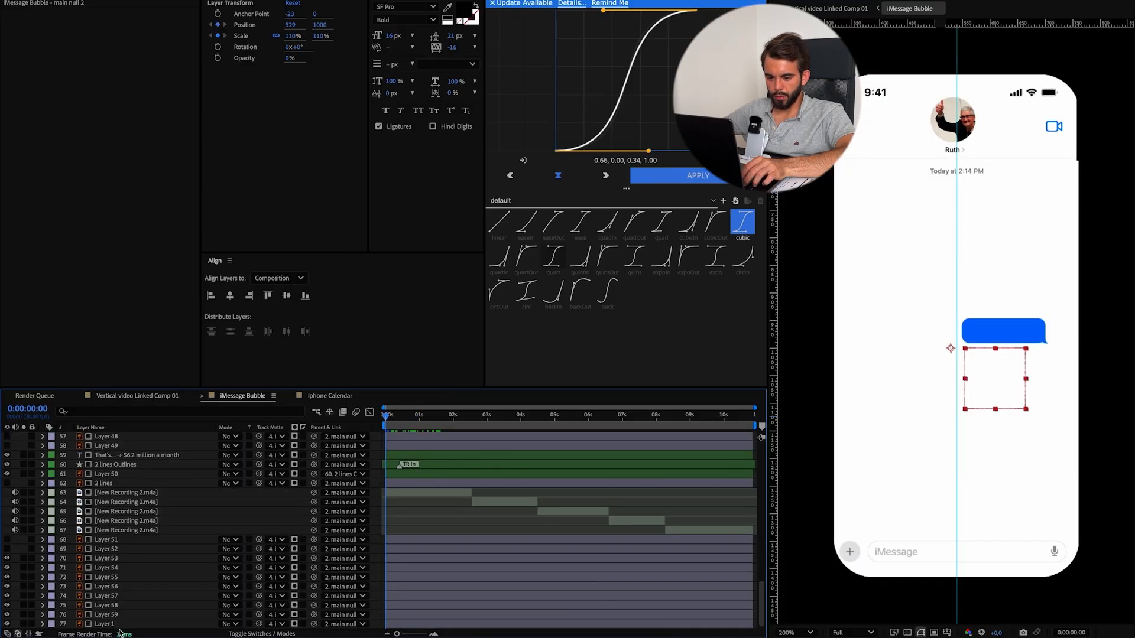
click(118, 625)
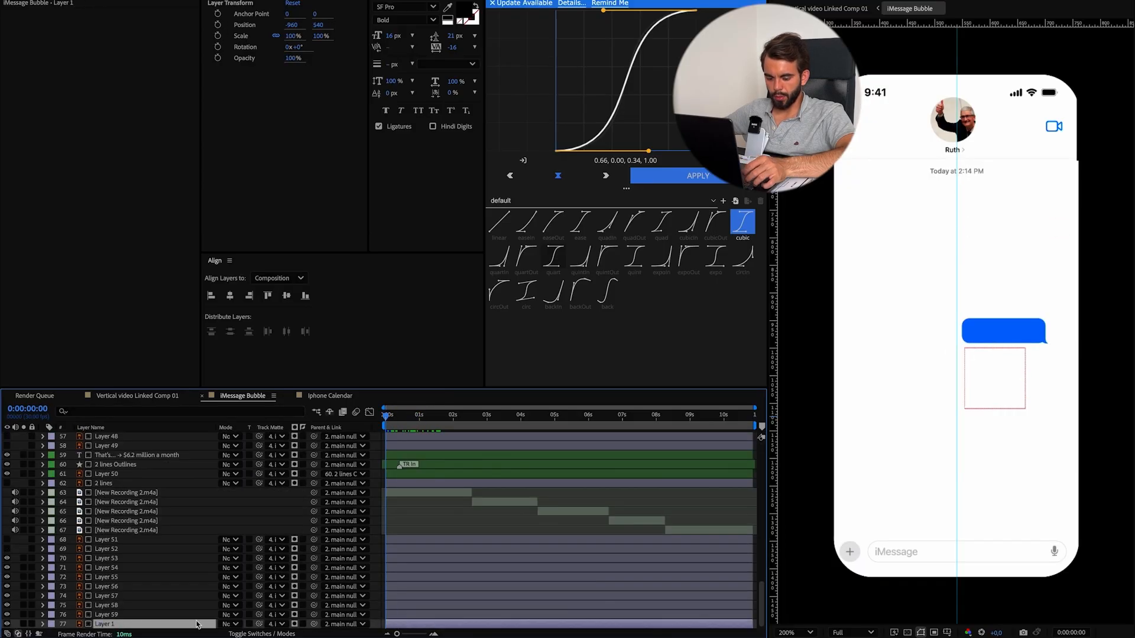
key(ctrl+shift+y)
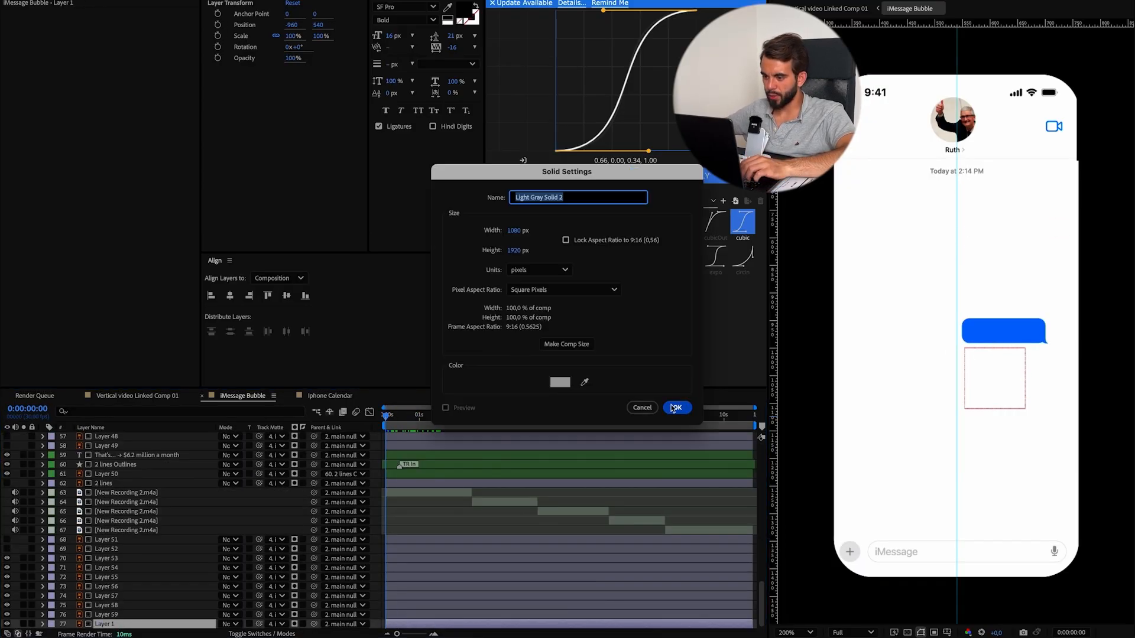
key(Return)
Keyframe main null 2 at position 447, 1347 at 0:00:00:10 and easy-ease its keyframes.
scroll(135, 465, up, 15)
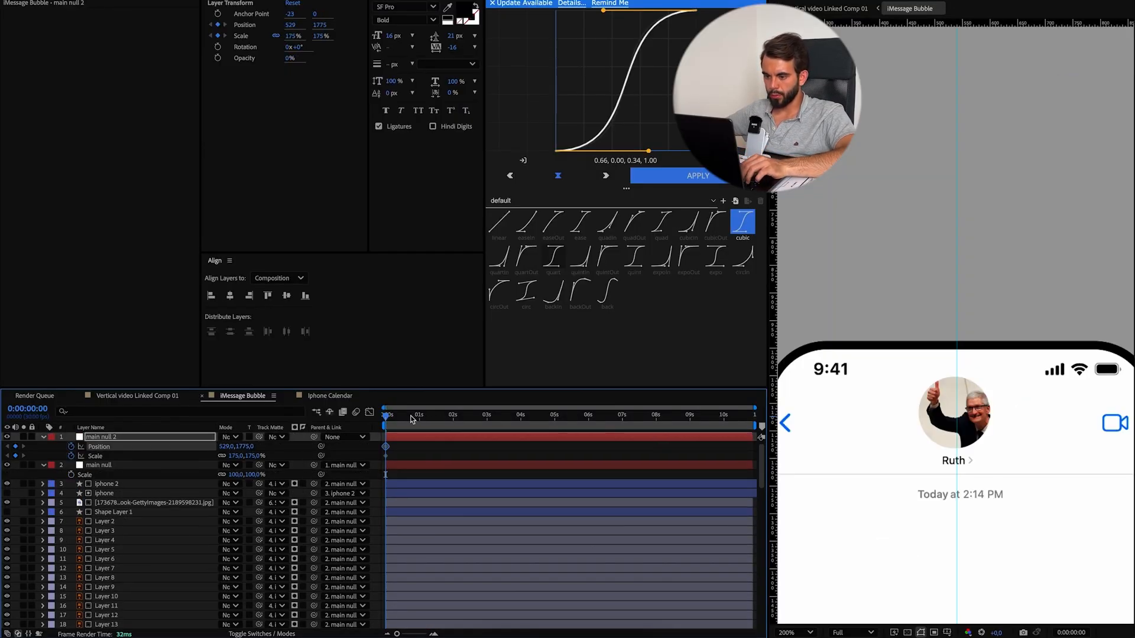
key(space)
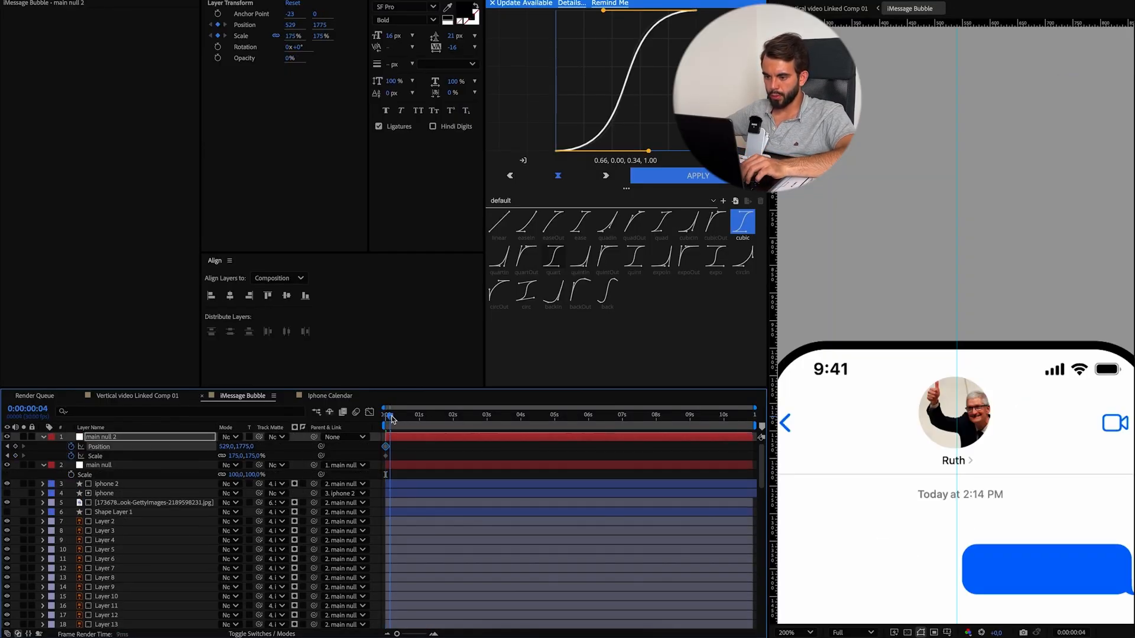
drag(251, 448, 175, 448)
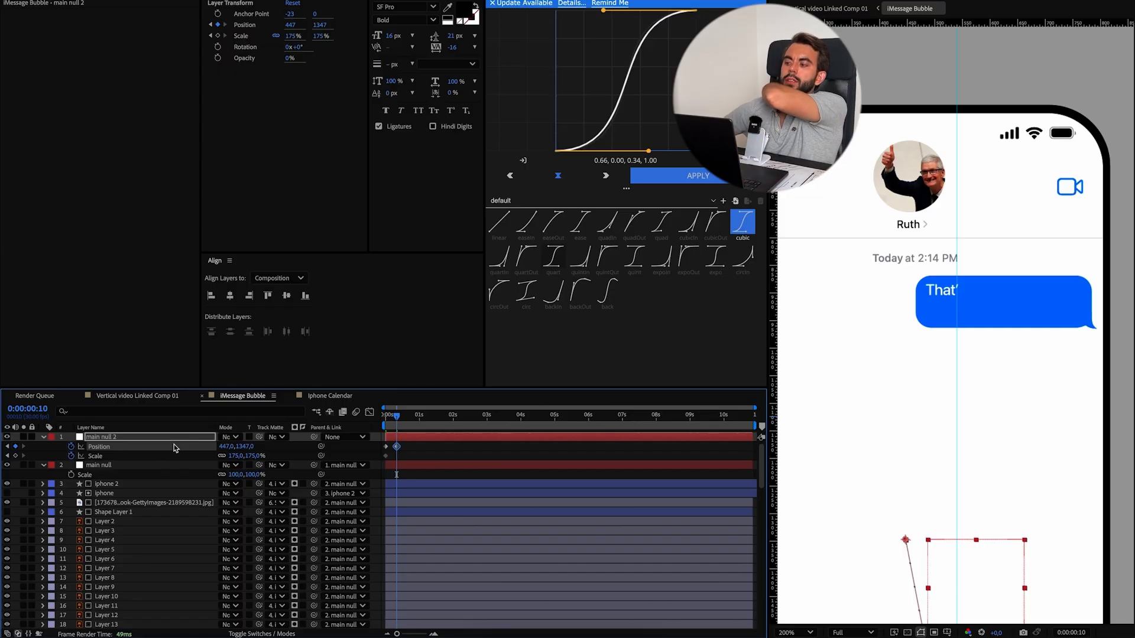
key(ctrl+alt+a)
key(F9)
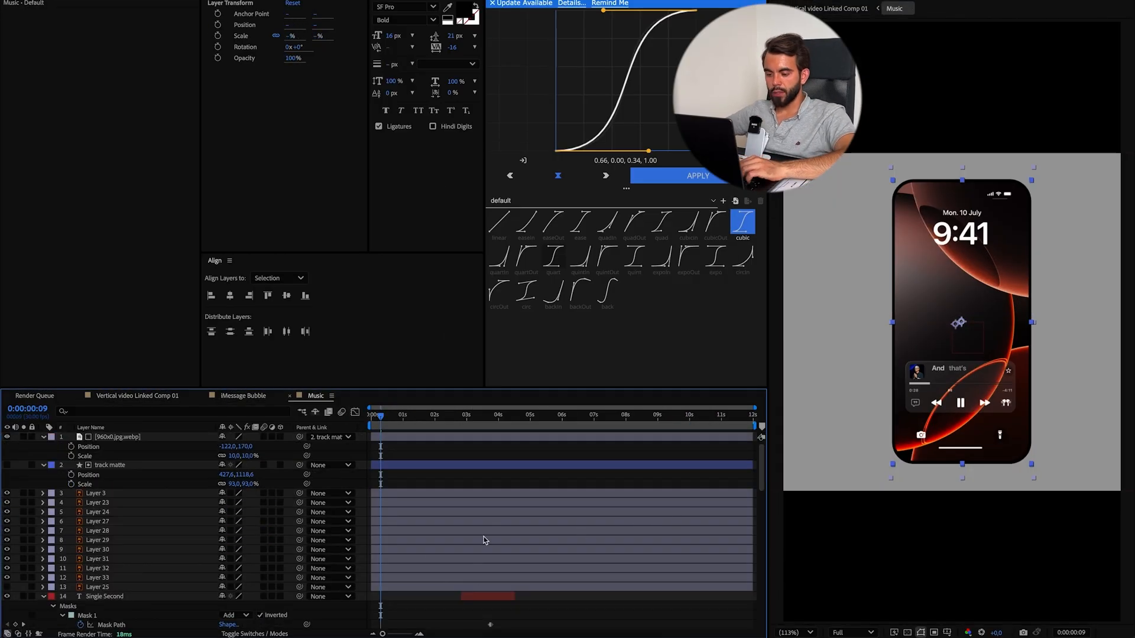
Delete Layer 4 from the Music composition.
scroll(142, 600, down, 5)
scroll(138, 597, down, 8)
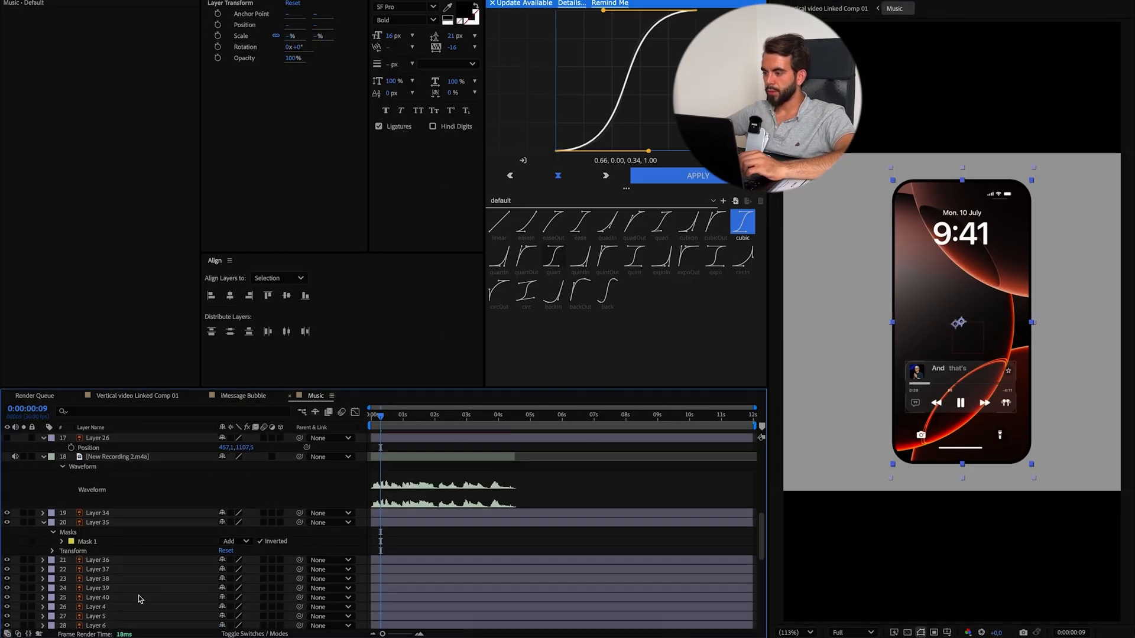
click(118, 605)
key(Delete)
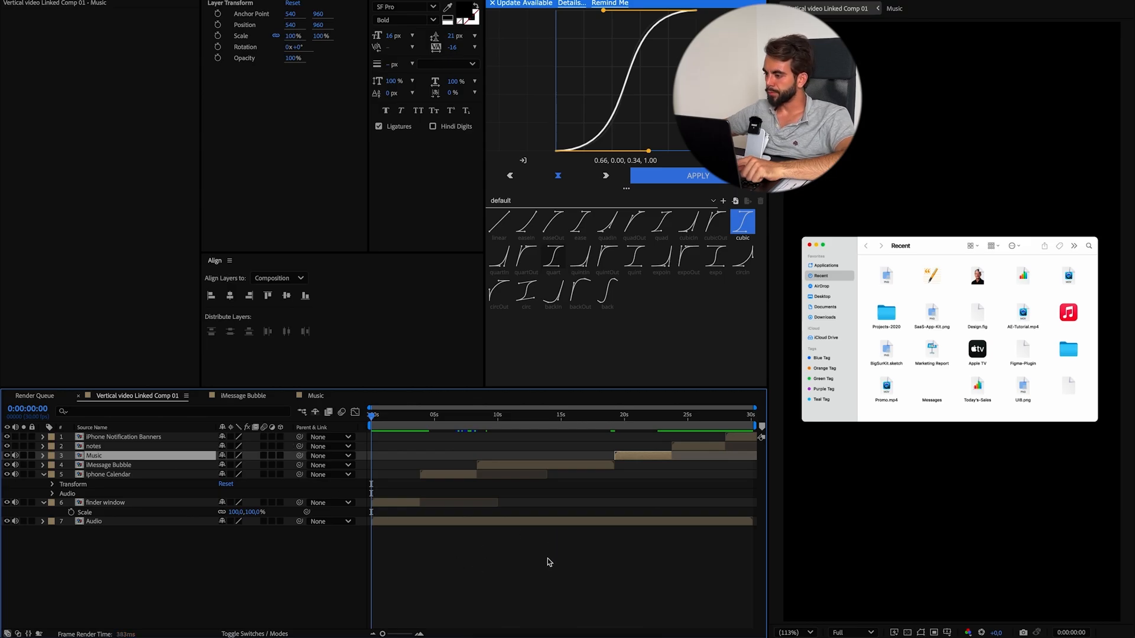
Play back Vertical video Linked Comp 01 from the start and again from 0:00:08:02, and open the notes composition.
key(space)
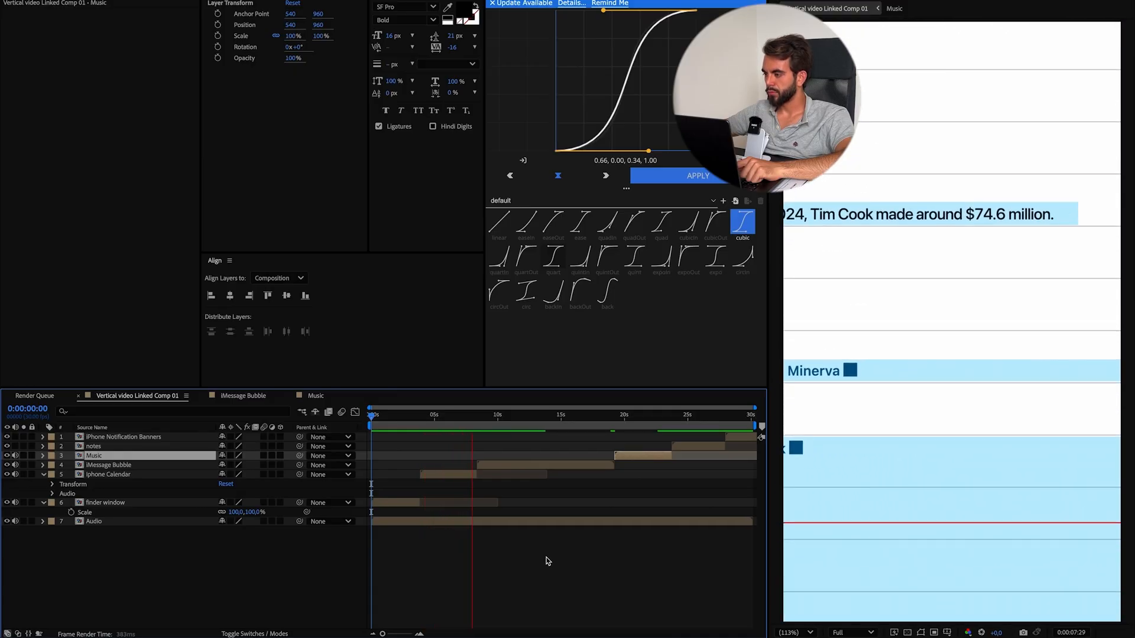
drag(488, 424, 473, 426)
key(space)
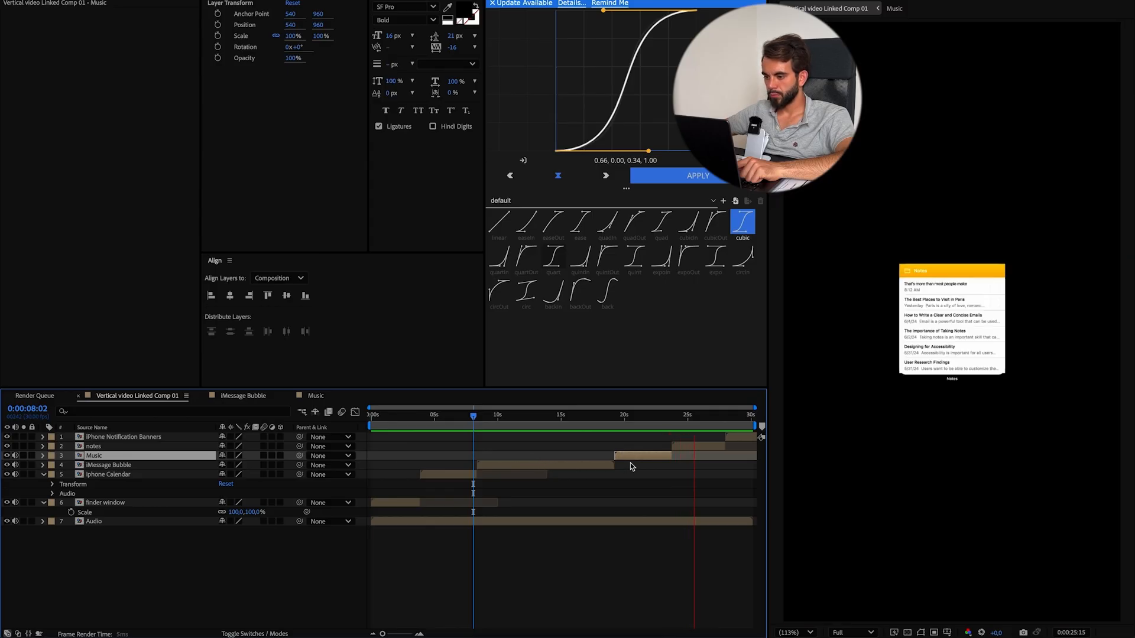
double_click(704, 447)
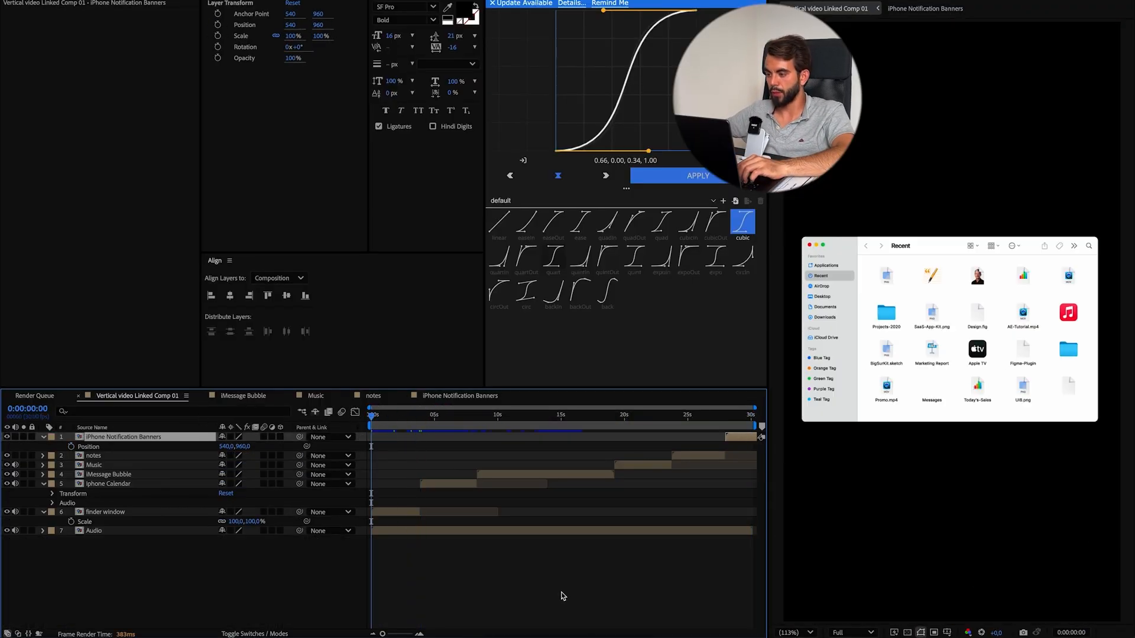
Review the main composition's playback, scrub to the chat at 0:00:13:08 and open the iMessage Bubble composition.
key(space)
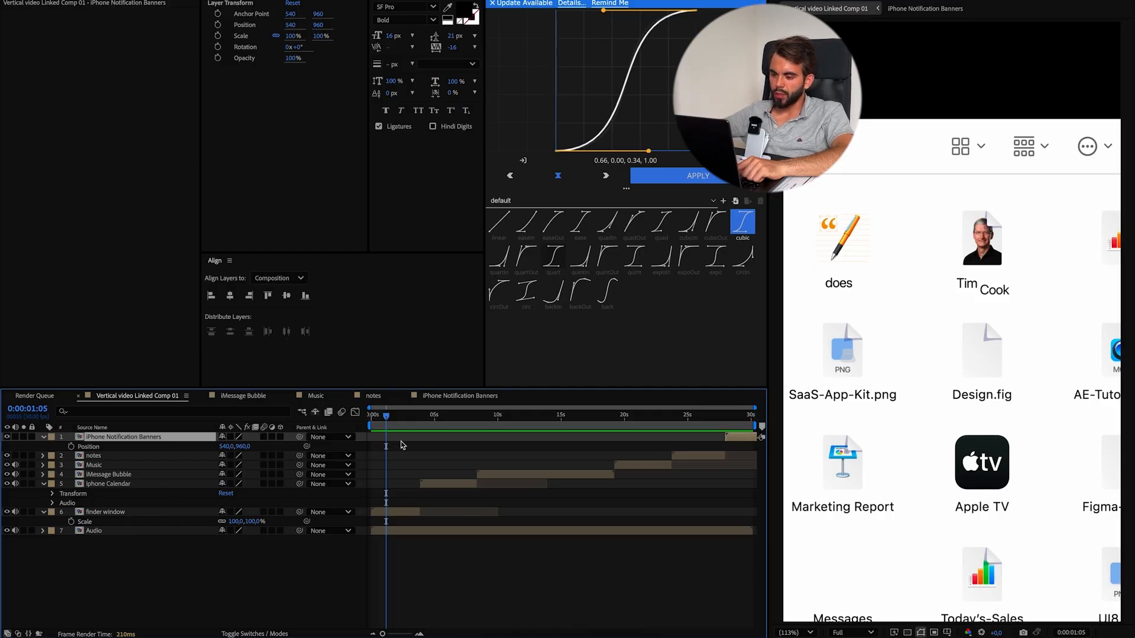
drag(413, 419, 538, 441)
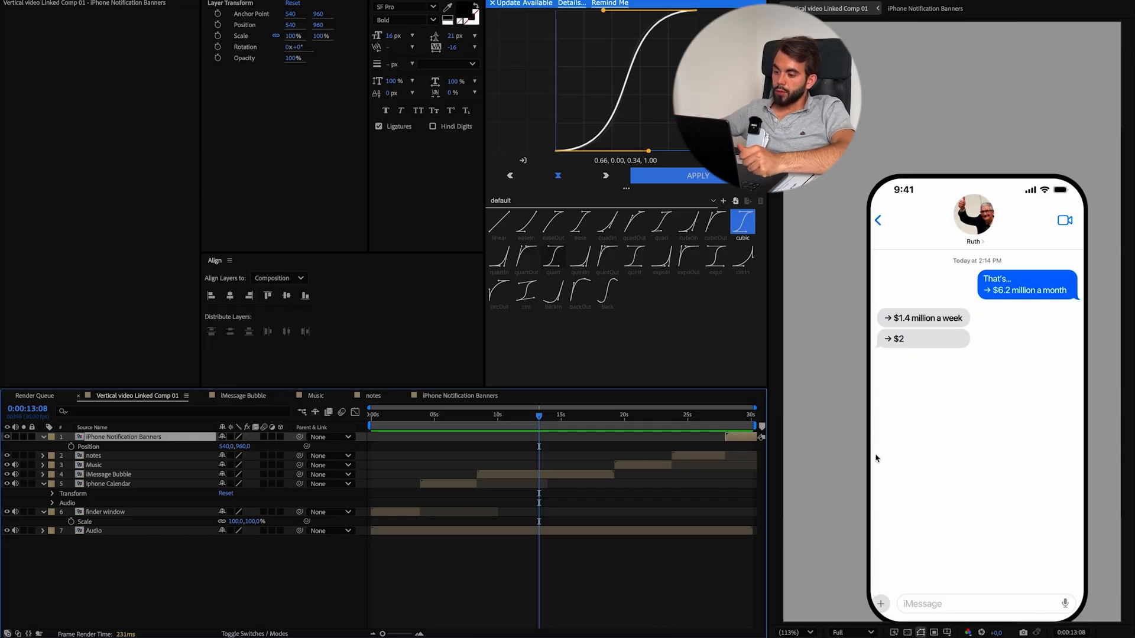
double_click(529, 480)
Locate the bubble2 layer in iMessage Bubble, save the project and return to Vertical video Linked Comp 01.
scroll(514, 542, down, 15)
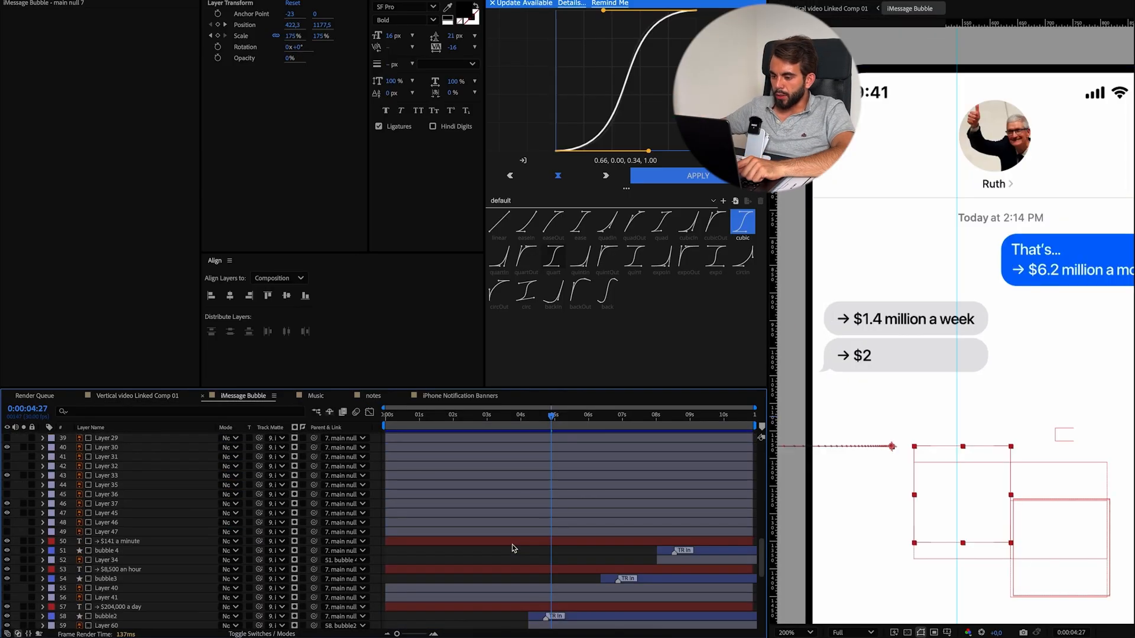
click(136, 616)
key(Delete)
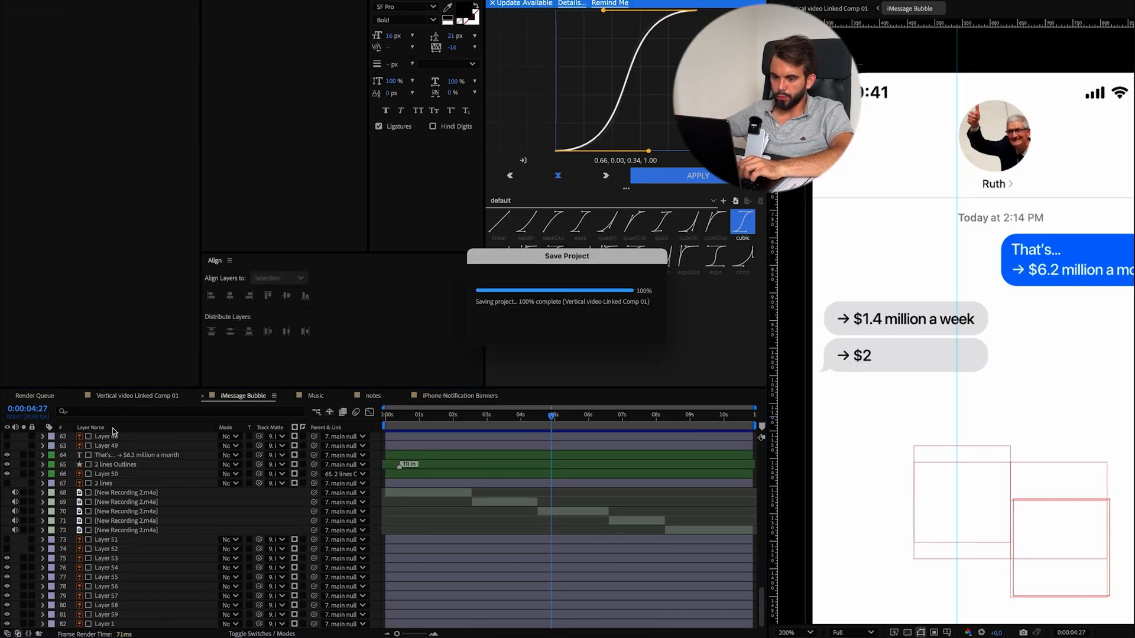
click(160, 396)
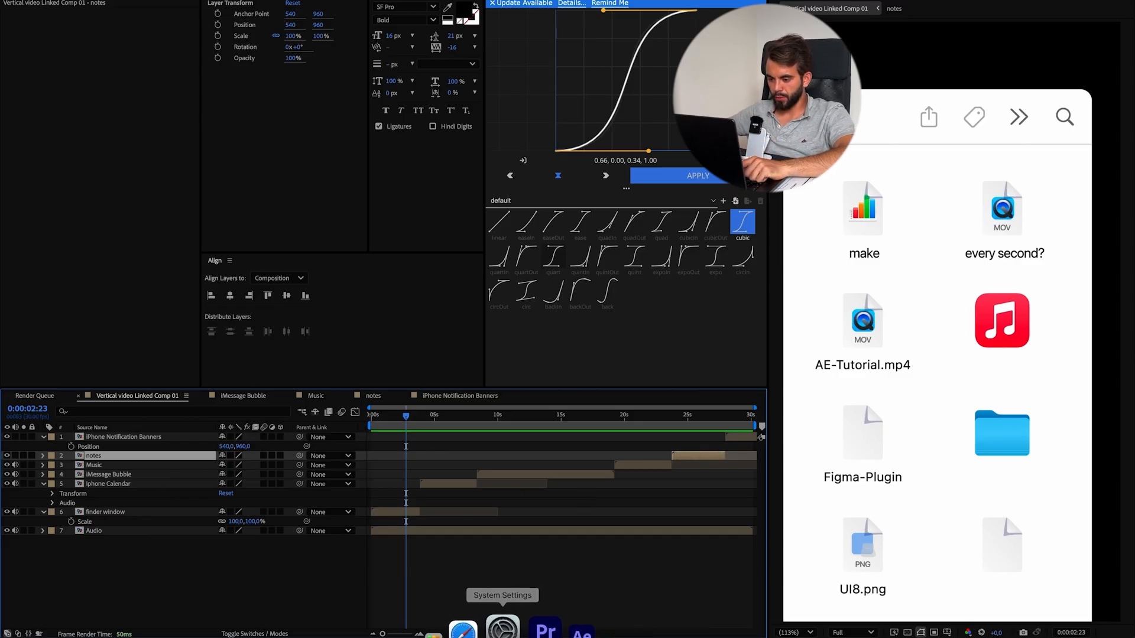
Switch to the web browser and save the blue Minimalist 4k Macbook wallpaper from the image results.
click(496, 626)
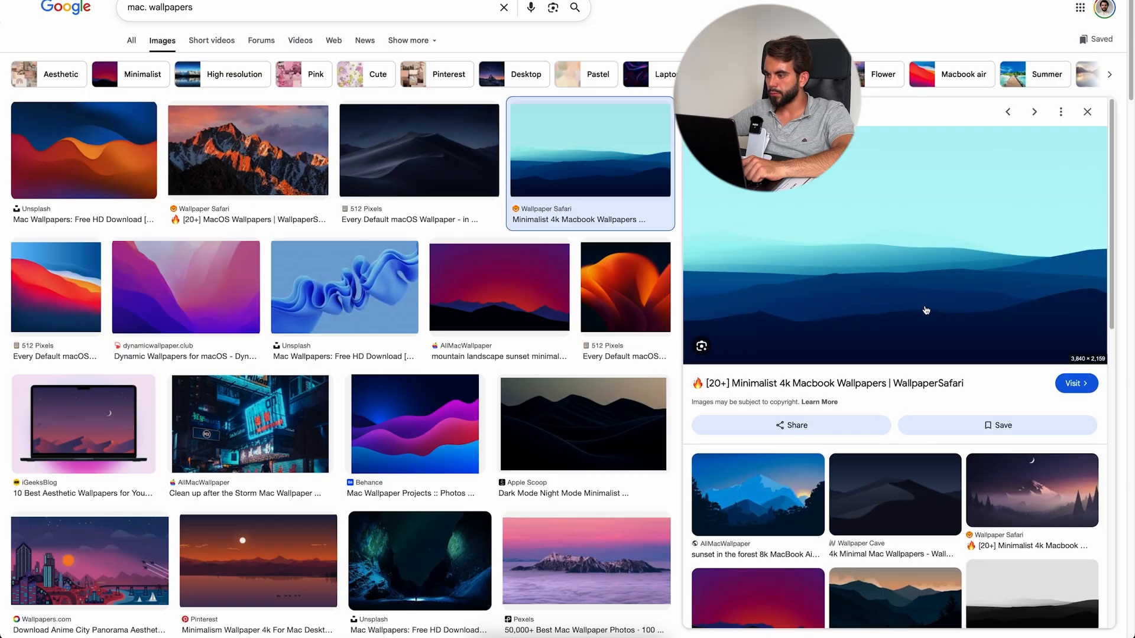
right_click(948, 319)
click(1034, 468)
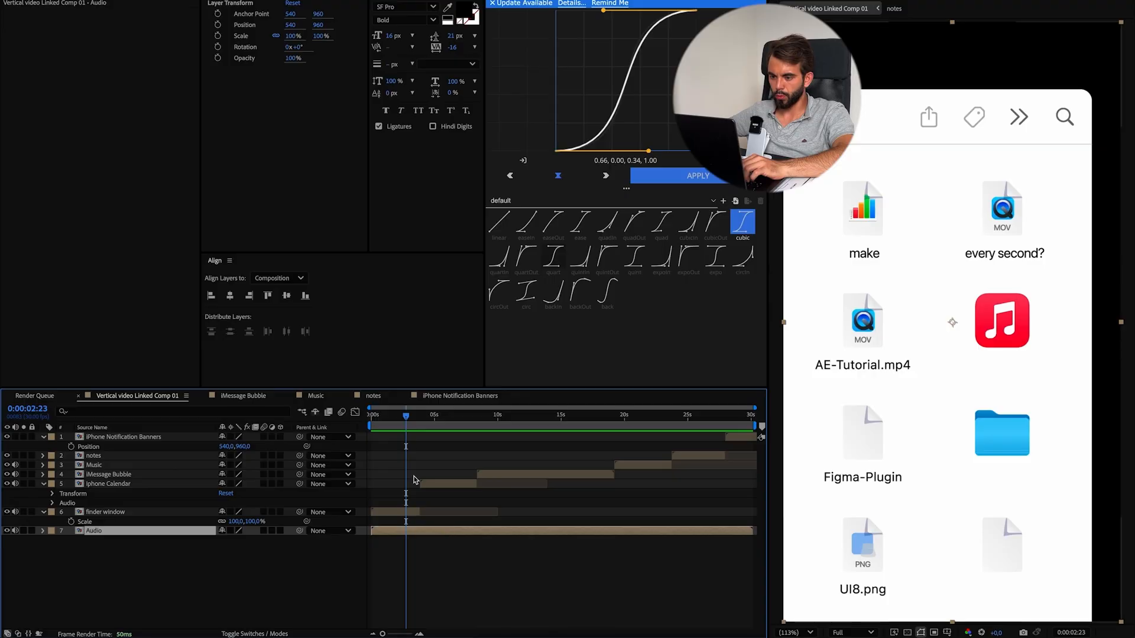
Open the finder window composition from Vertical video Linked Comp 01 and import the wallpaper jgaGiC.png into the project.
mouse_move(406, 418)
mouse_down()
mouse_move(372, 423)
mouse_move(410, 427)
mouse_up()
click(118, 513)
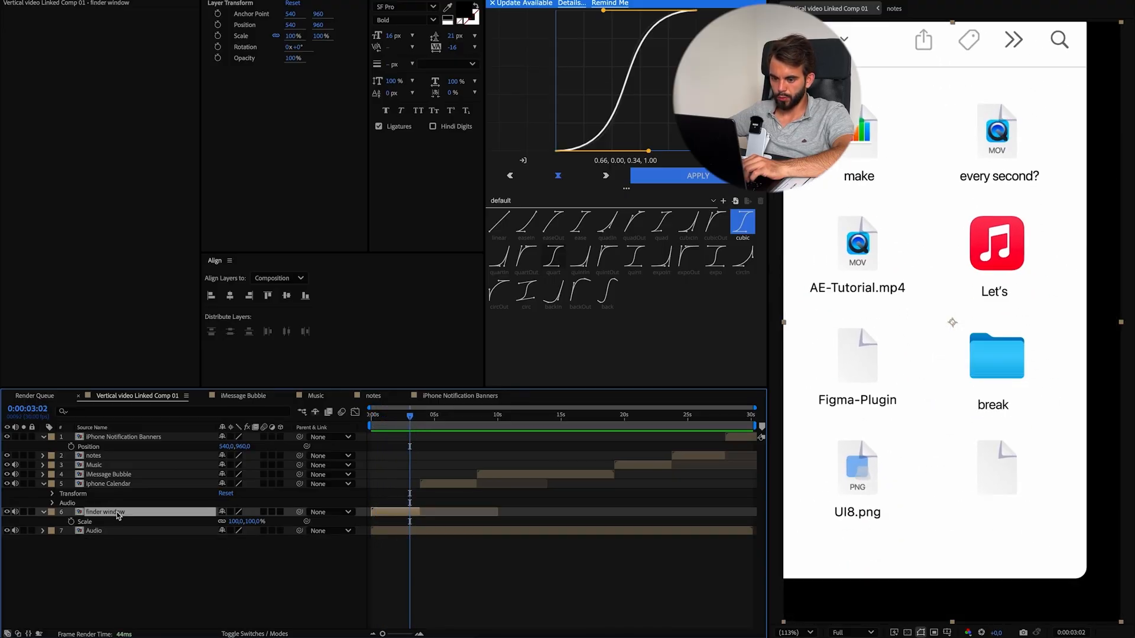
double_click(121, 513)
click(648, 625)
drag(539, 408, 80, 356)
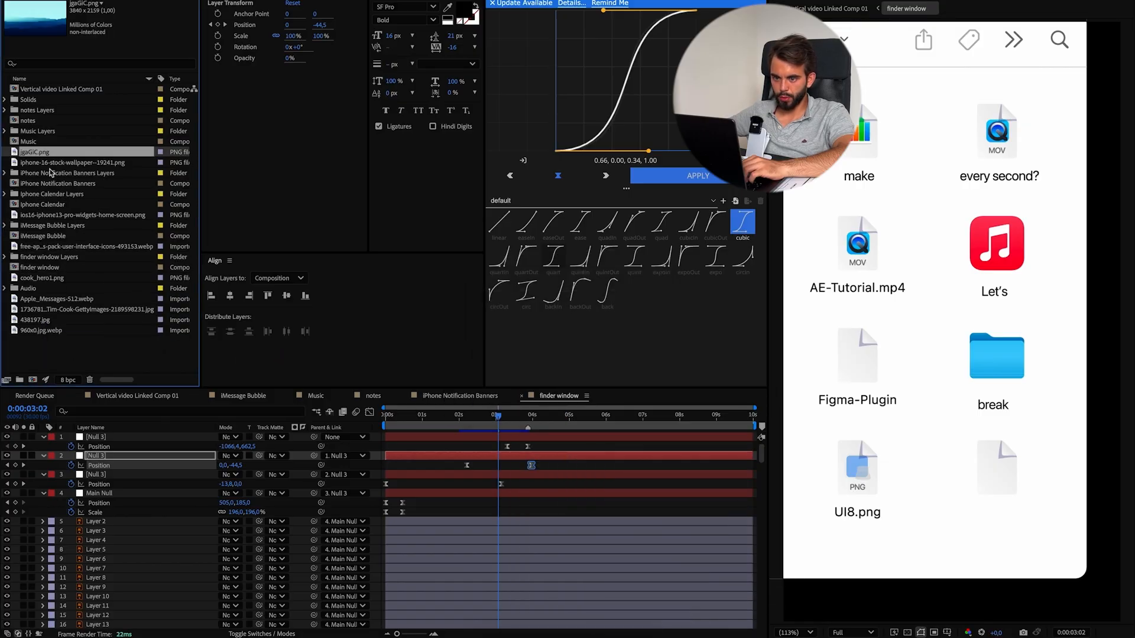
Place jgaGiC.png beneath Layer 1 at the end of the finder window layer stack and preview it.
scroll(241, 545, down, 20)
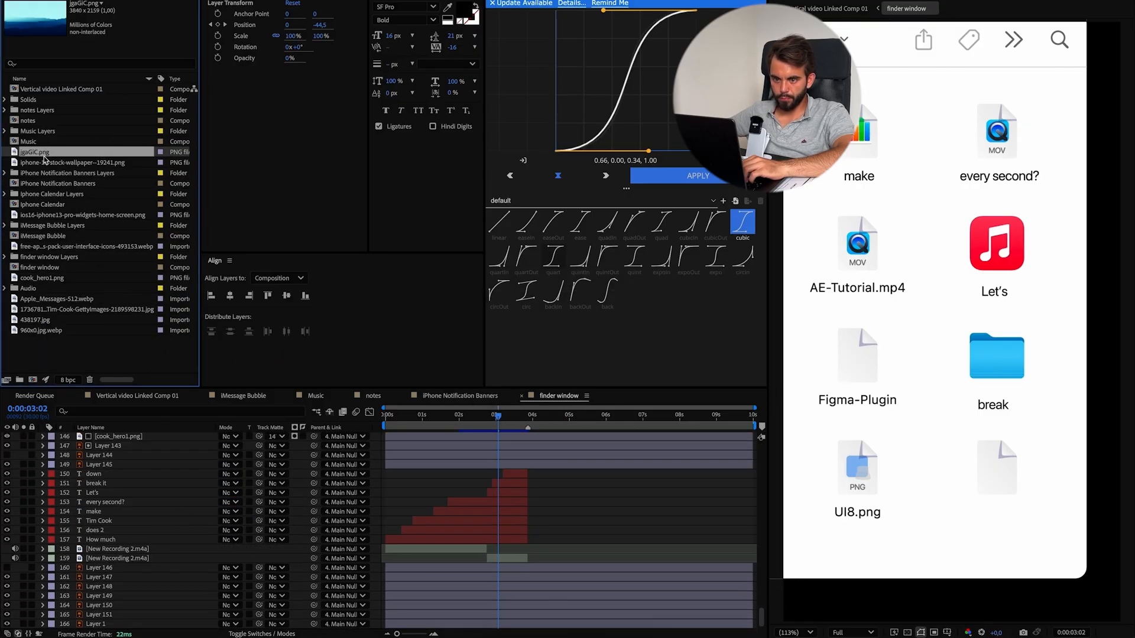
drag(131, 630, 133, 627)
key(space)
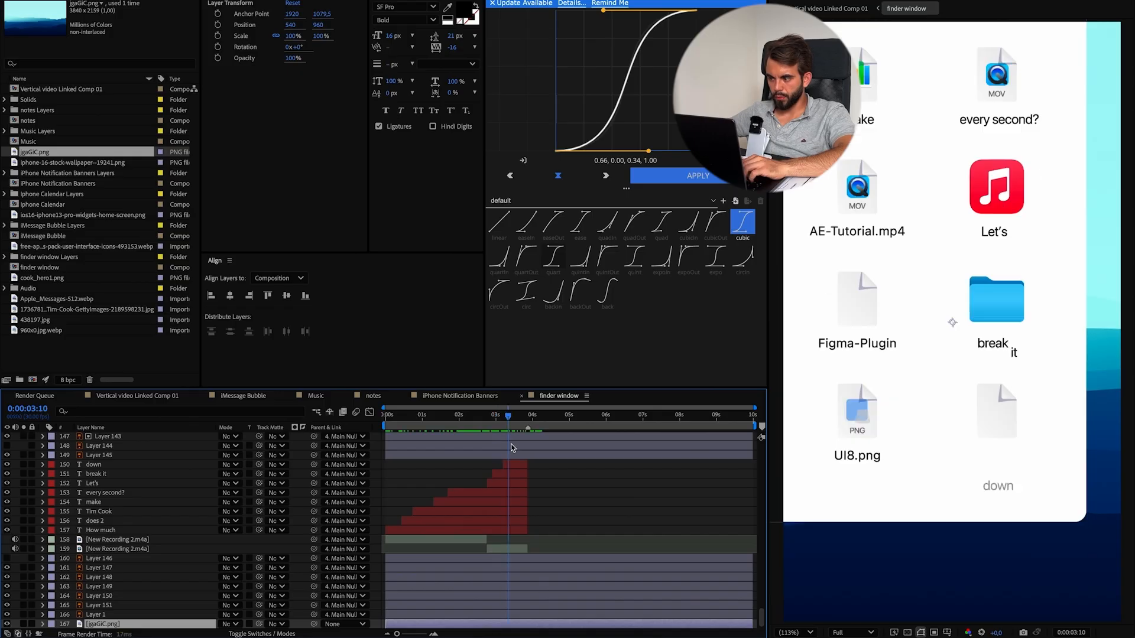
Enlarge the jgaGiC.png wallpaper to fill the frame, parent it to Layer 1 and play the scene from the start.
drag(528, 445, 520, 449)
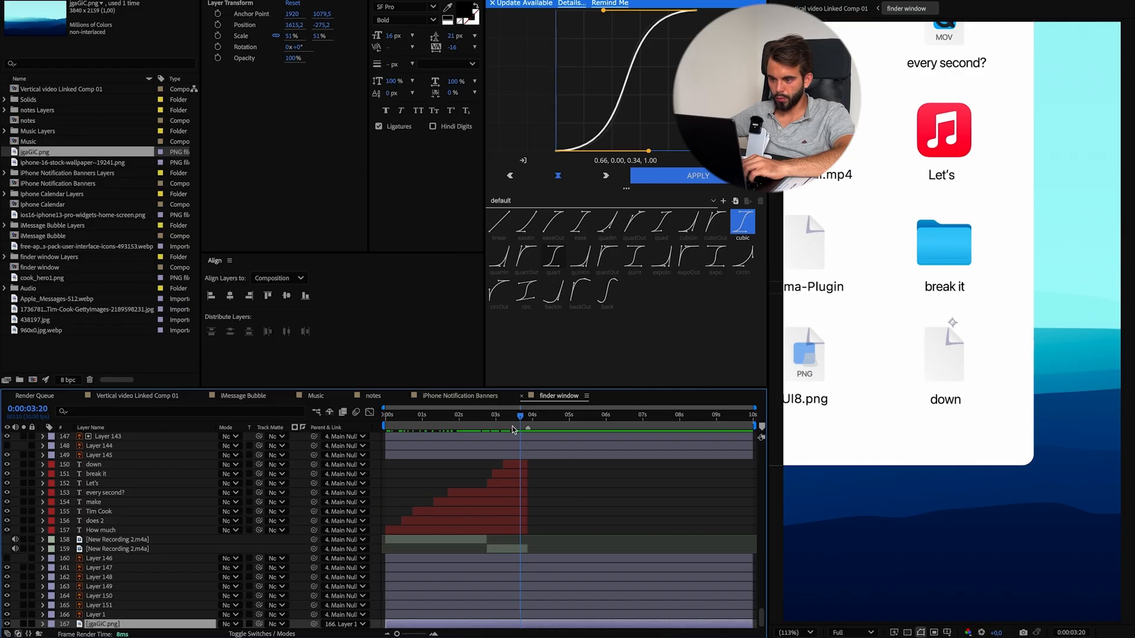
mouse_move(512, 429)
mouse_down()
mouse_move(494, 424)
mouse_move(514, 443)
mouse_up()
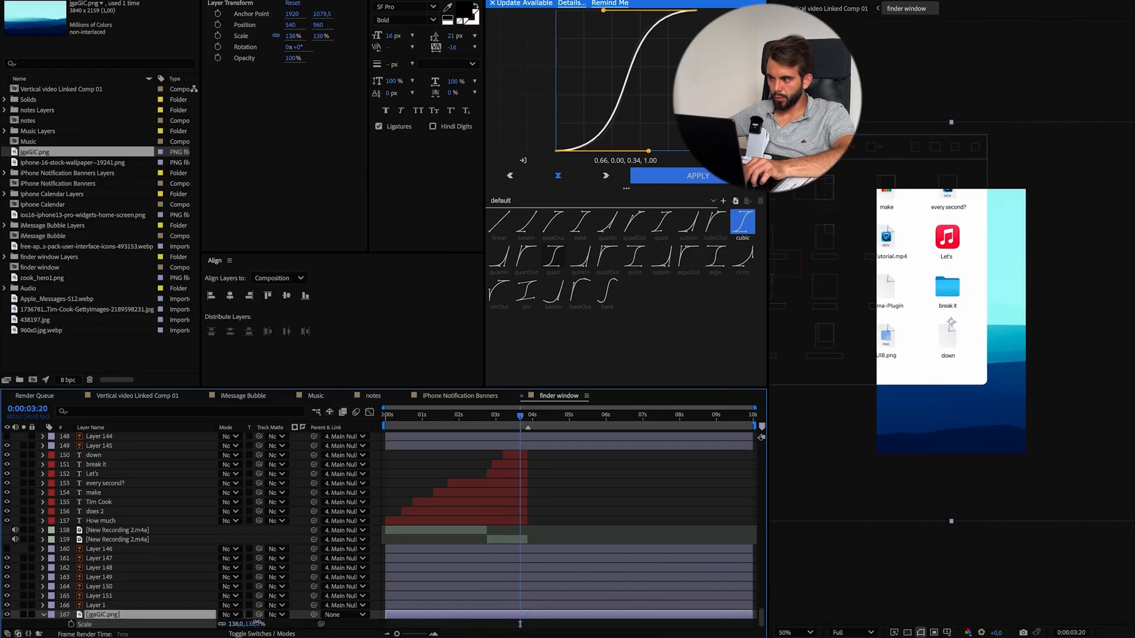
drag(520, 421, 473, 446)
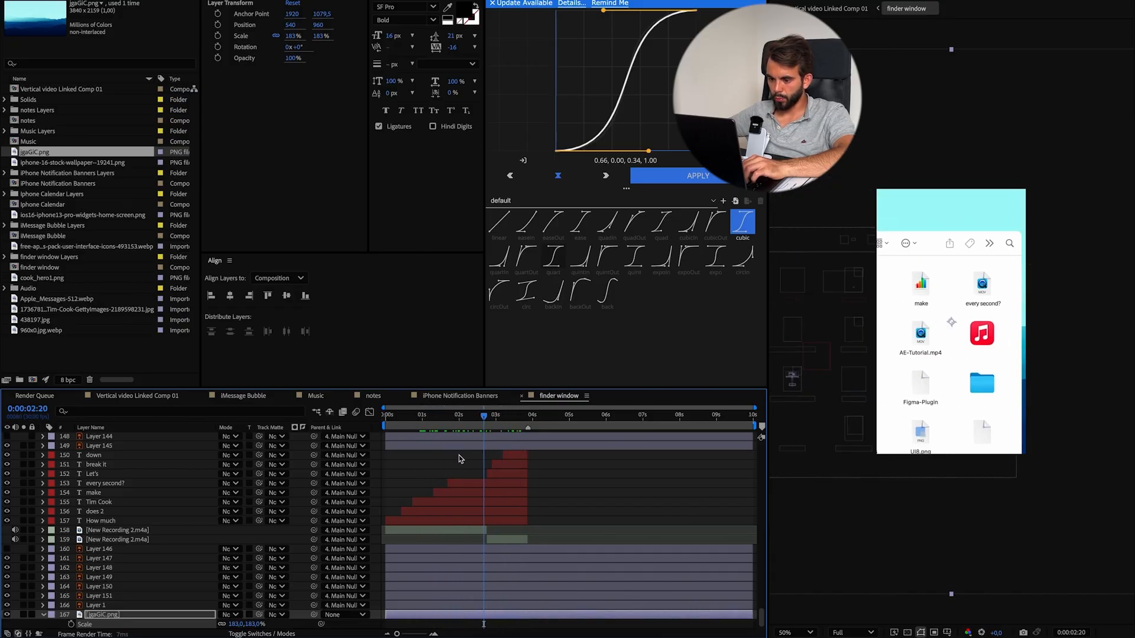
drag(222, 613, 259, 619)
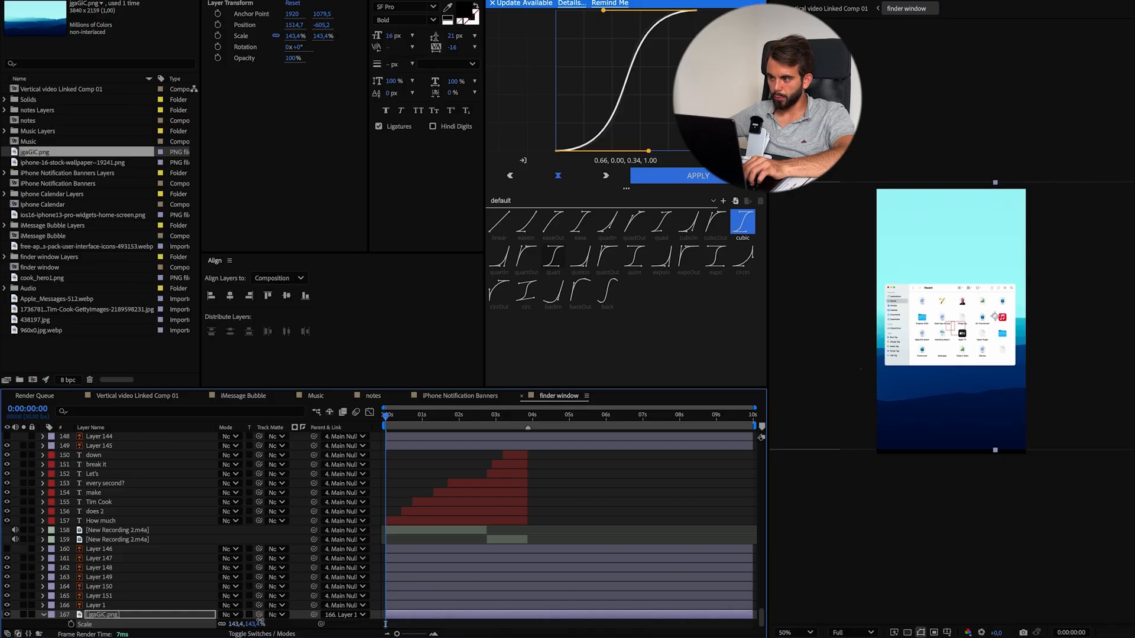
drag(393, 427, 356, 432)
key(space)
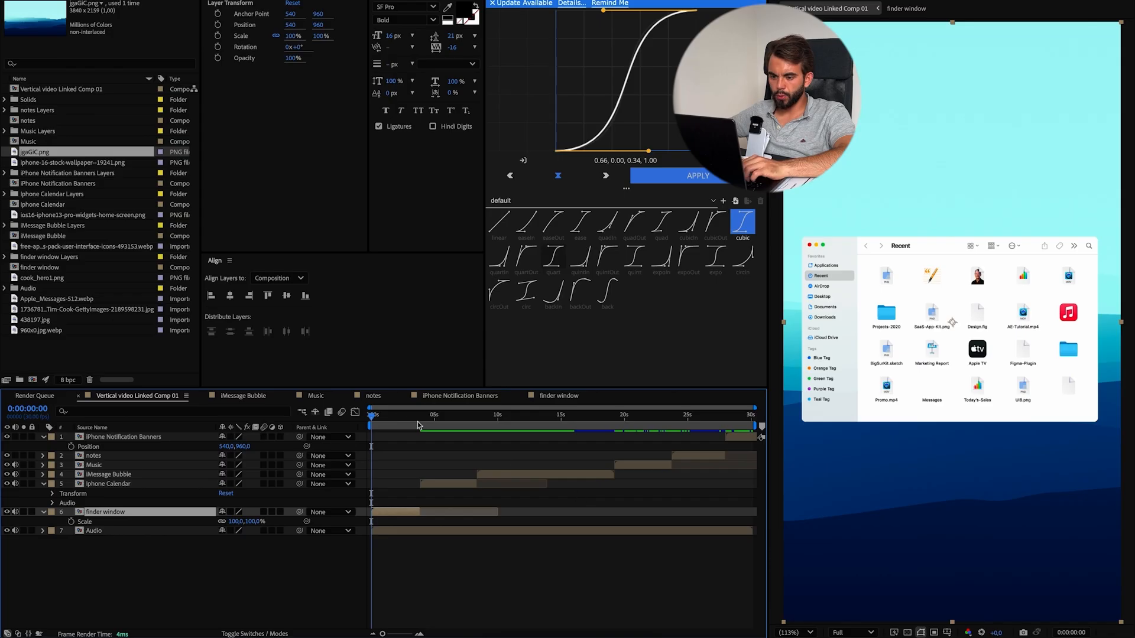
Open the Iphone Calendar composition and add a 1080 x 1920 px light gray solid below Layer 1.
drag(438, 417, 431, 418)
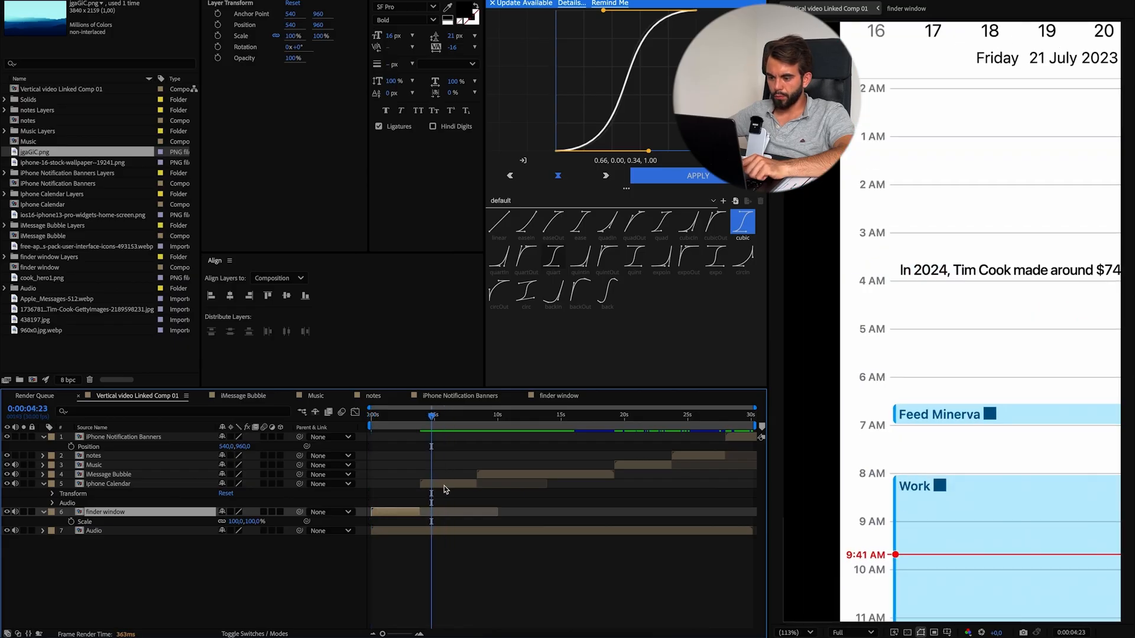
double_click(445, 485)
scroll(446, 506, down, 10)
scroll(446, 508, down, 10)
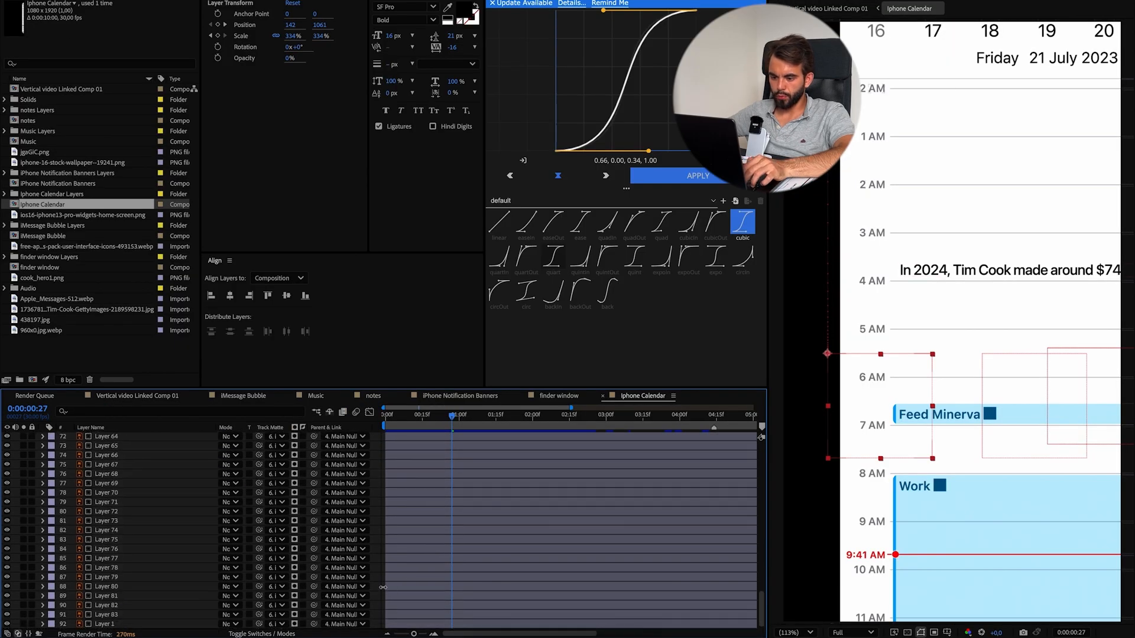
click(148, 625)
key(ctrl+y)
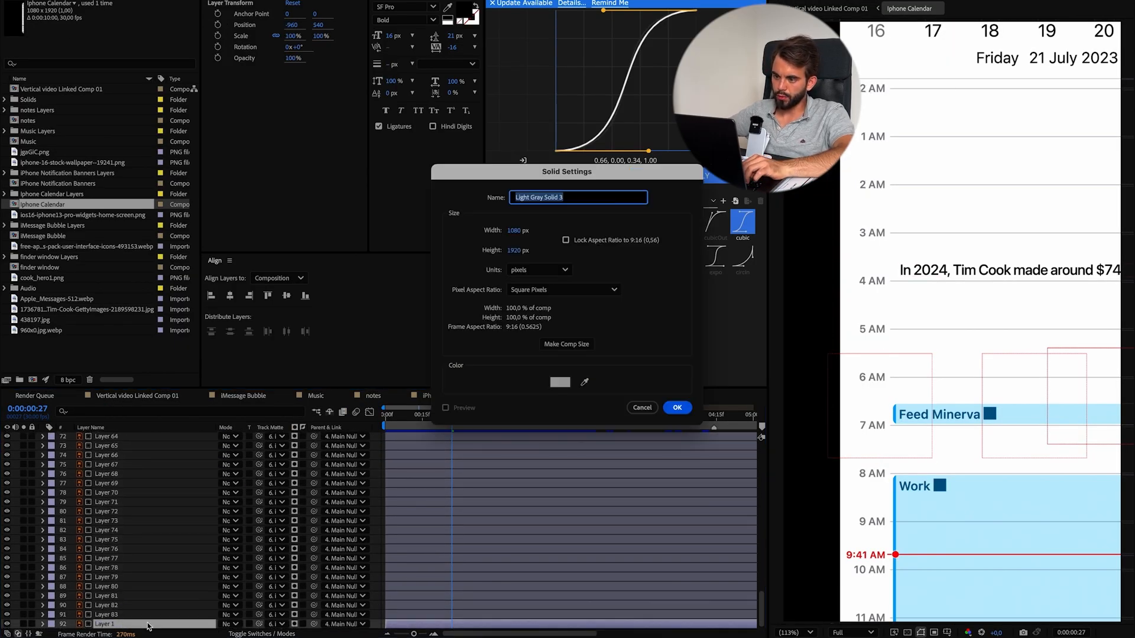
key(Return)
Try a Gradient Ramp effect on Light Gray Solid 3 and remove it.
key(ctrl+space)
text(grad)
key(Return)
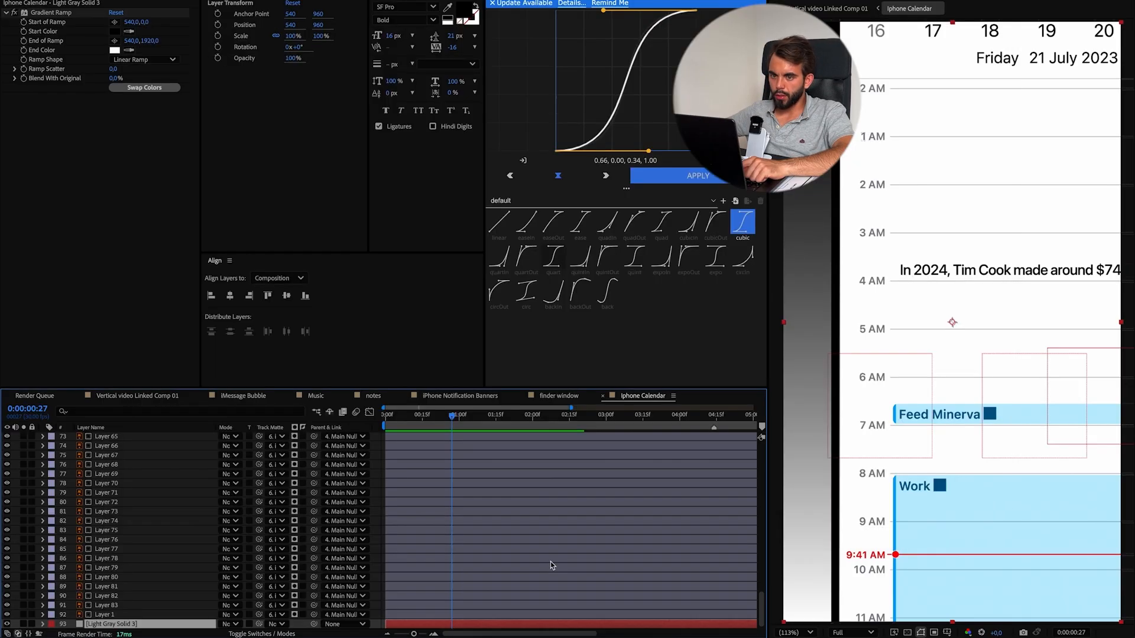
key(Delete)
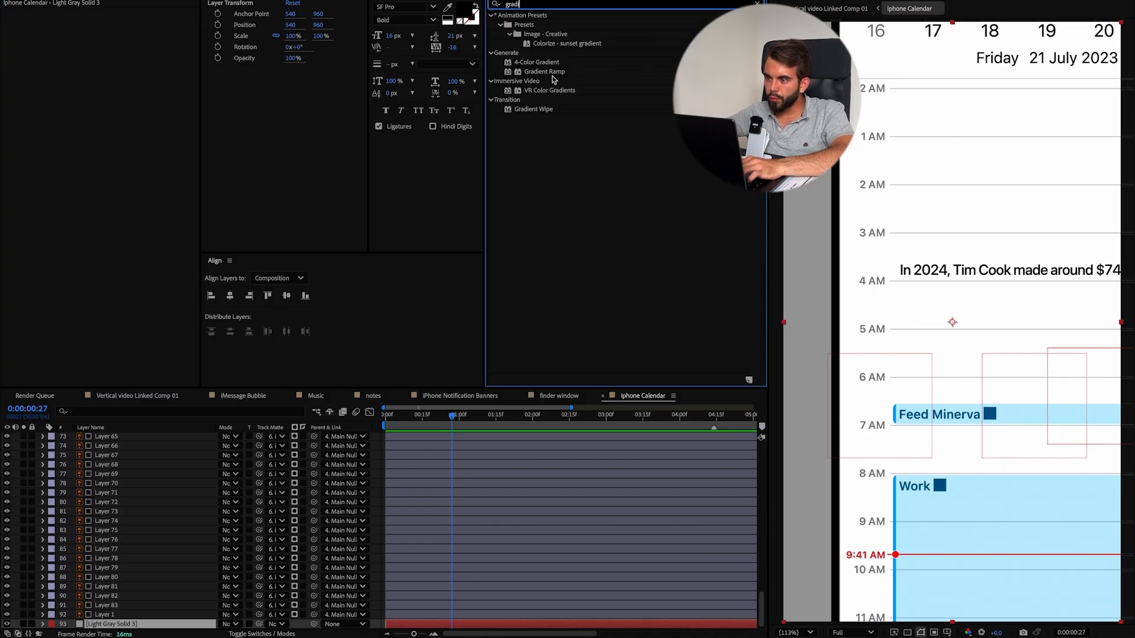
Apply the 4-Color Gradient effect to Light Gray Solid 3 and ask ChatGPT for color codes for an Apple animation gradient.
drag(548, 64, 151, 627)
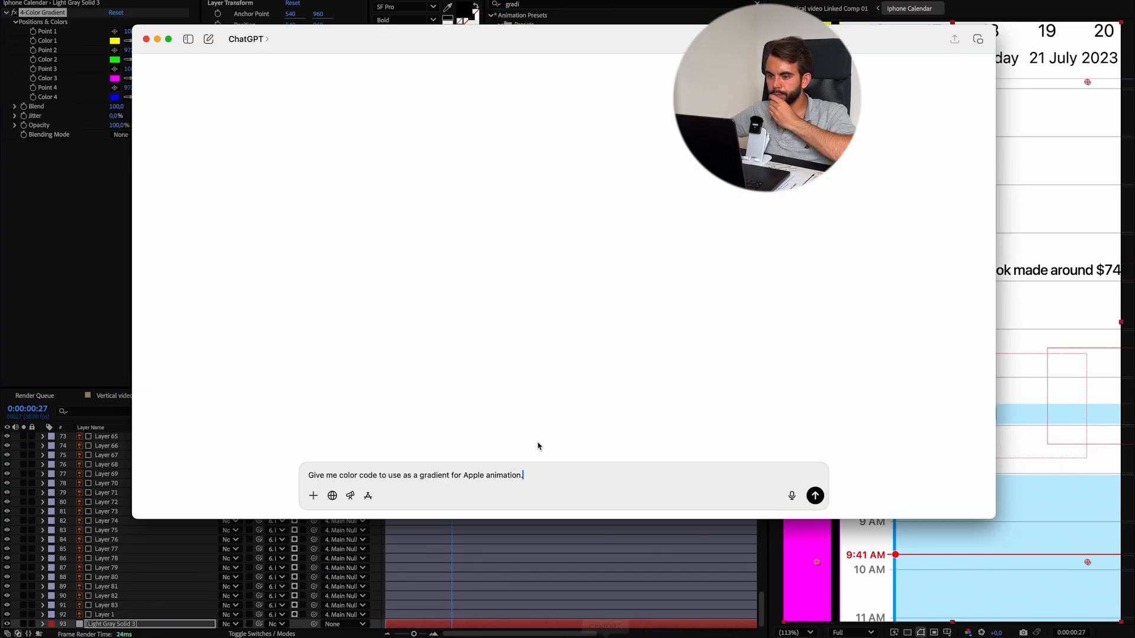
key(Return)
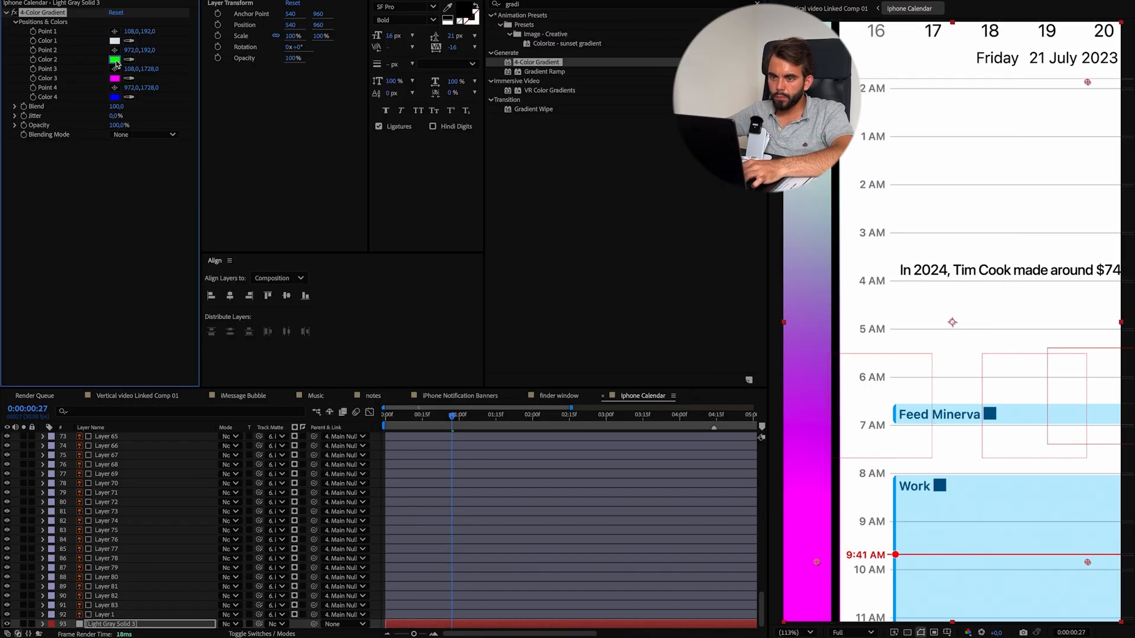
Set the four gradient colors of Light Gray Solid 3 to light gray tones and preview the calendar scene.
click(115, 78)
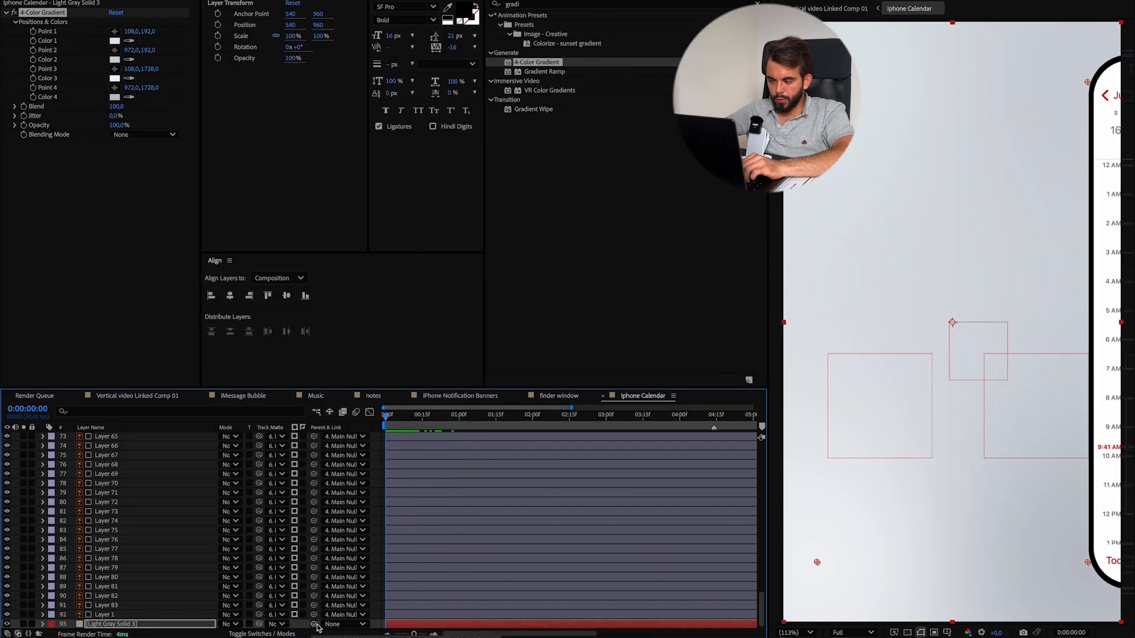
drag(402, 418, 417, 418)
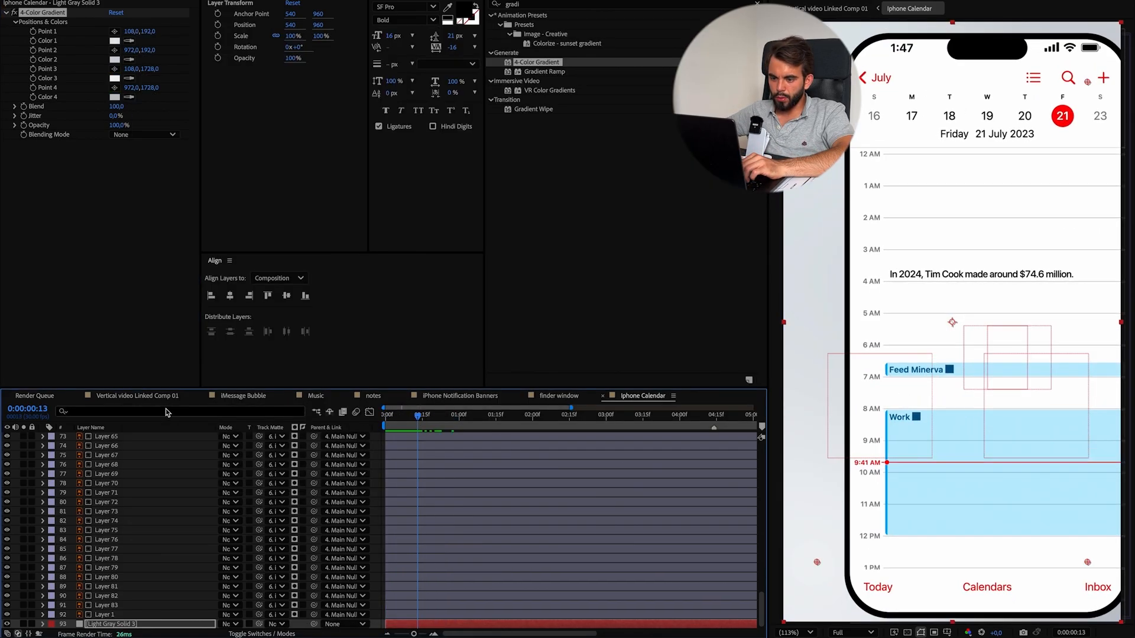
key(space)
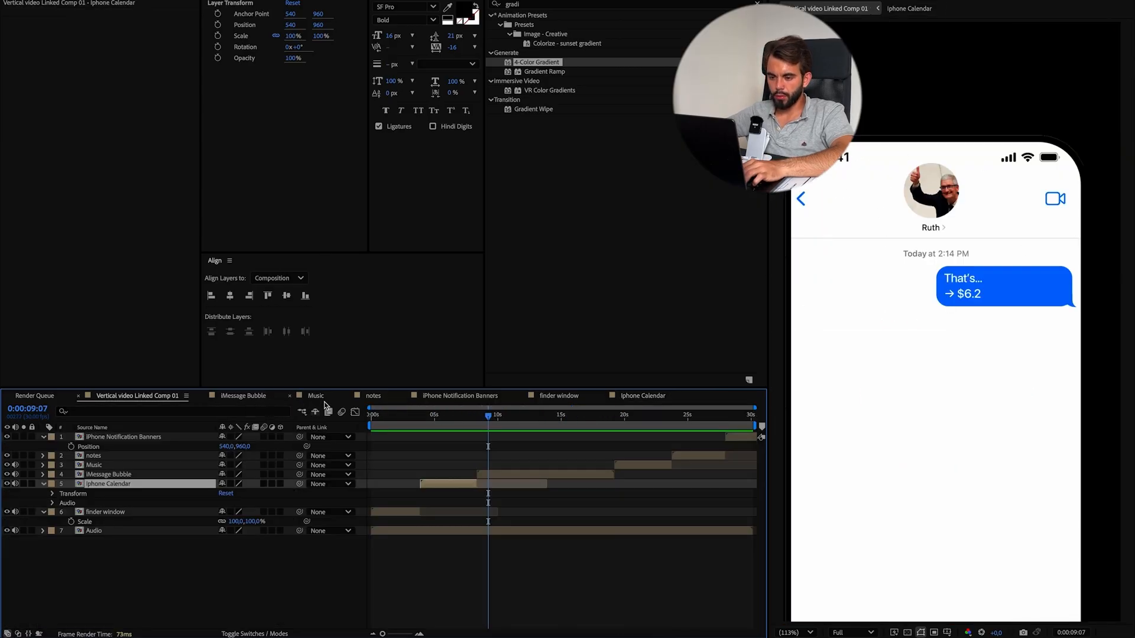
Close all open compositions except Vertical video Linked Comp 01 and Iphone Calendar.
click(237, 400)
click(202, 398)
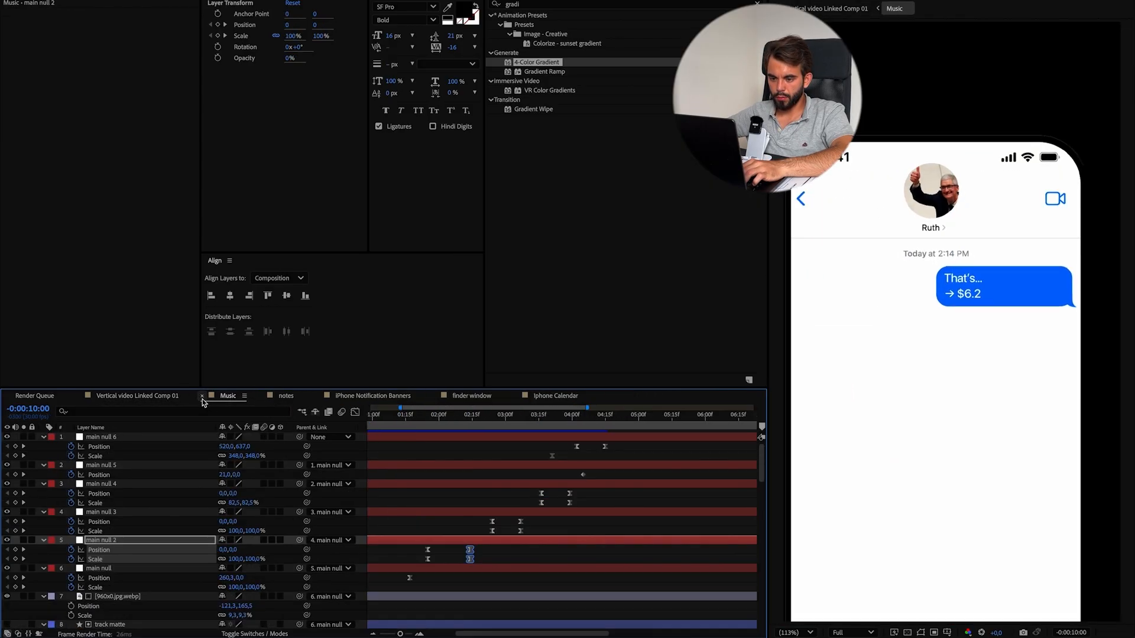
click(202, 398)
click(202, 398)
click(202, 399)
click(202, 398)
Copy the gradient Light Gray Solid 3 from Iphone Calendar into the notes composition below Layer 1.
scroll(485, 549, down, 5)
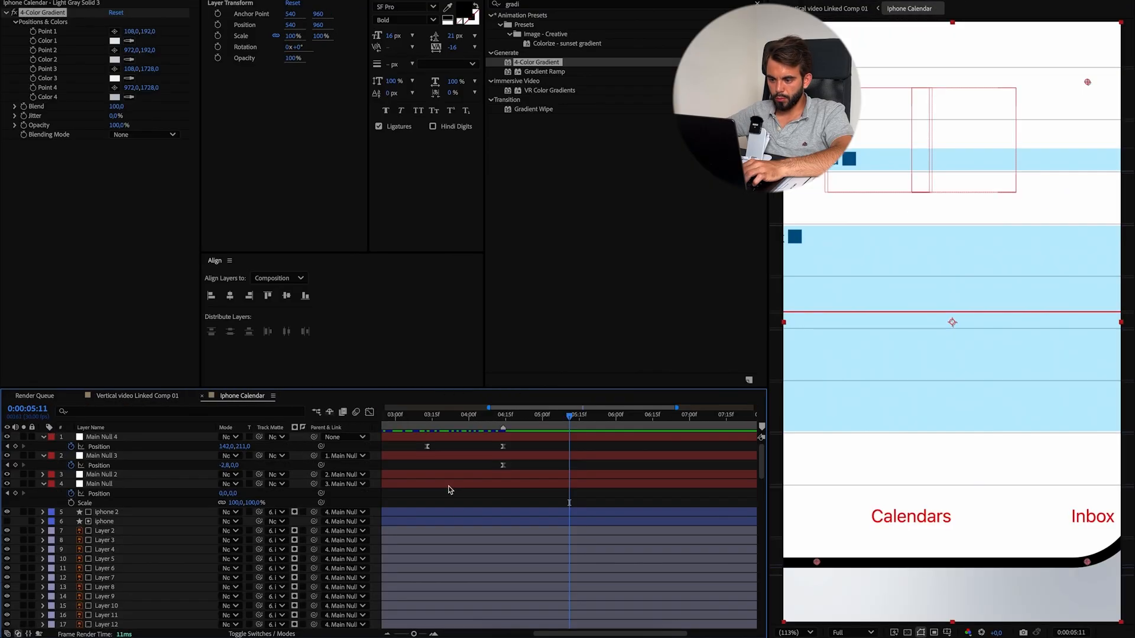
scroll(485, 550, down, 10)
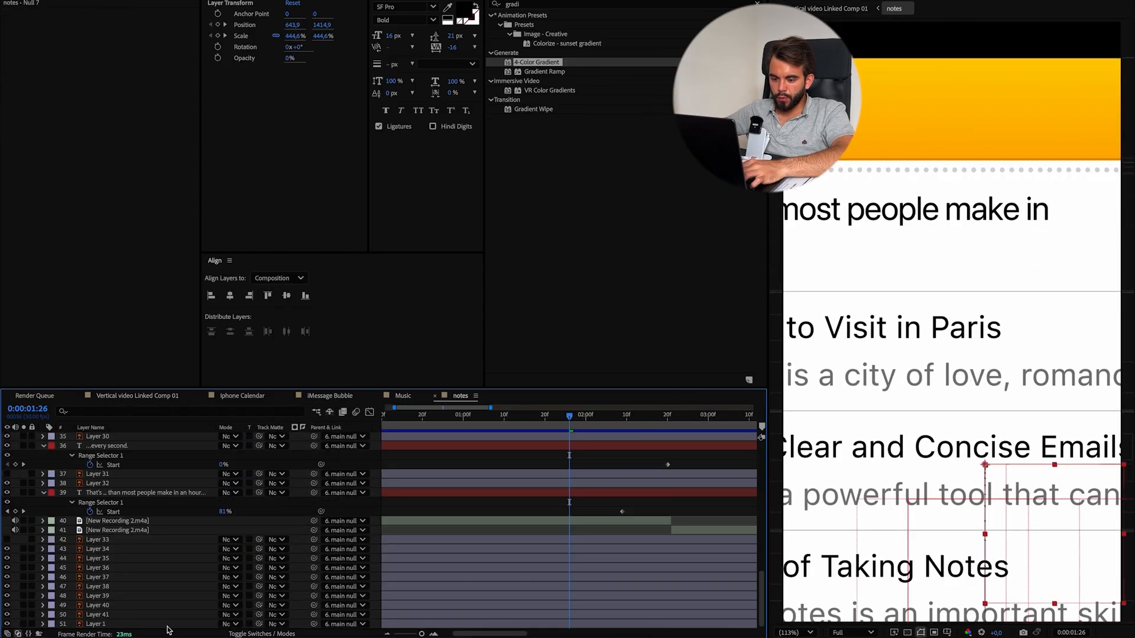
drag(576, 599, 556, 612)
drag(163, 617, 160, 632)
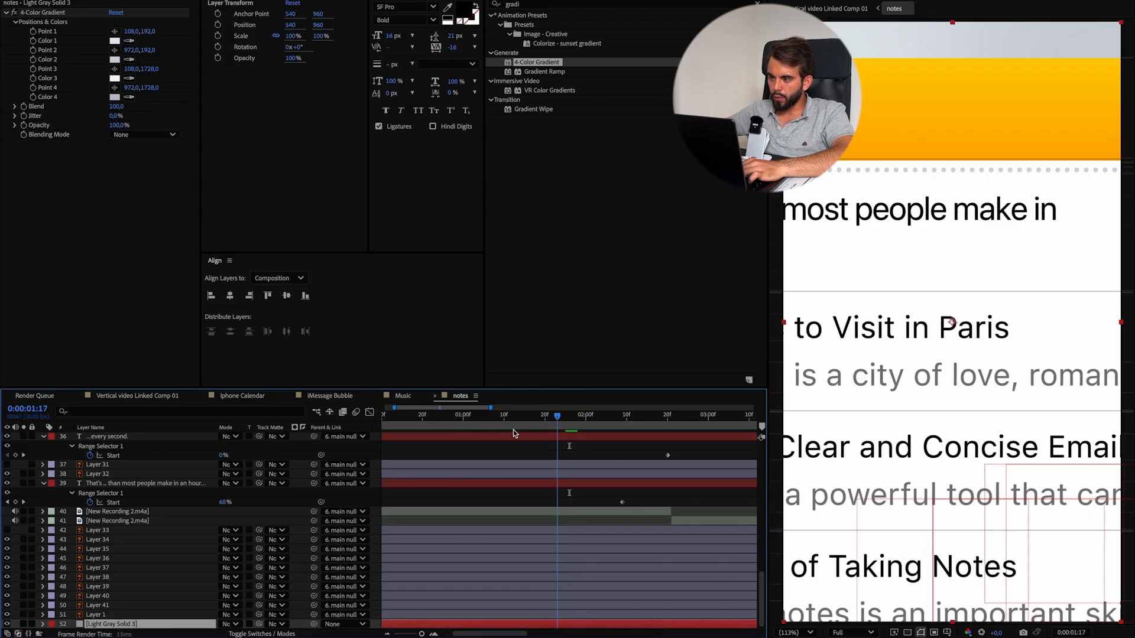
key(Home)
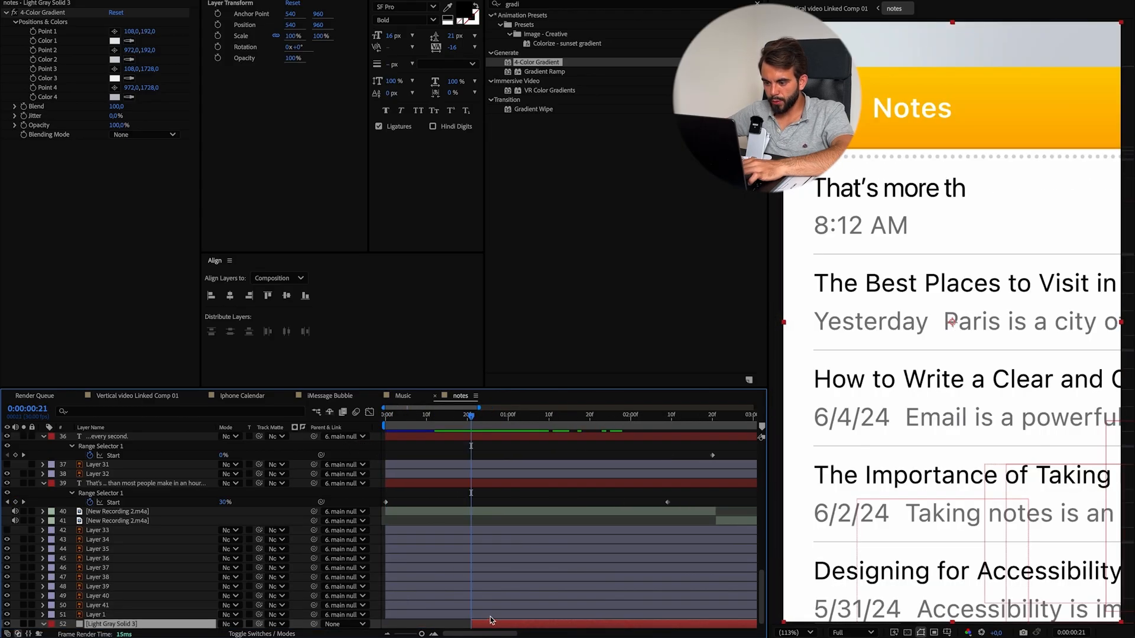
key(t)
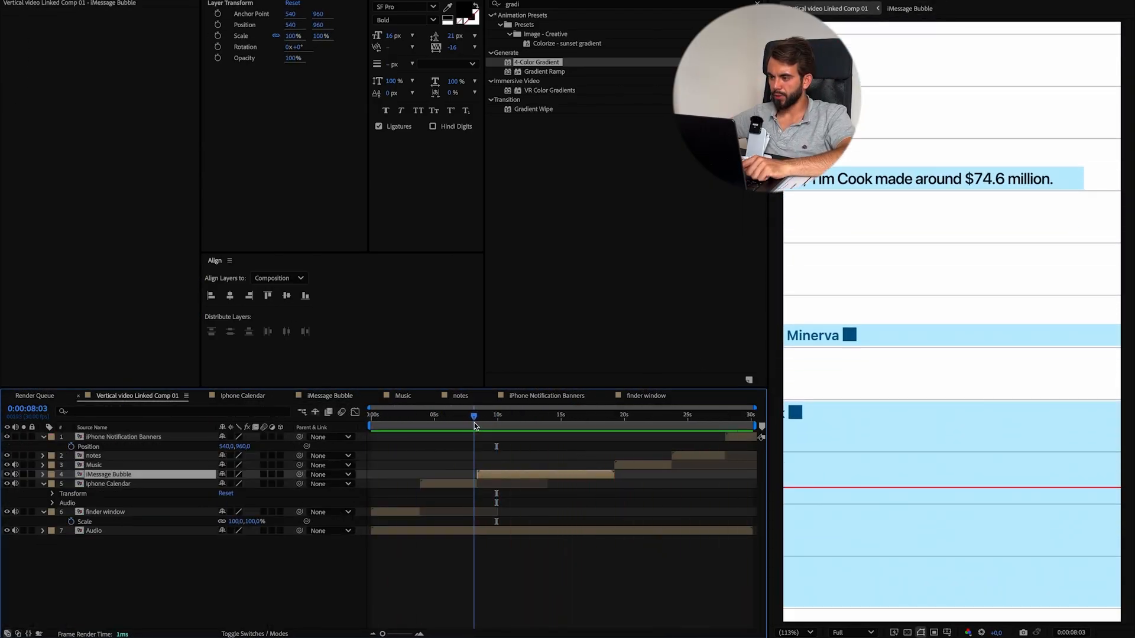
In Iphone Calendar, lower Main Null 4's Y position at 0:00:04:14 so the phone slides farther up, and preview the move.
drag(477, 422, 472, 424)
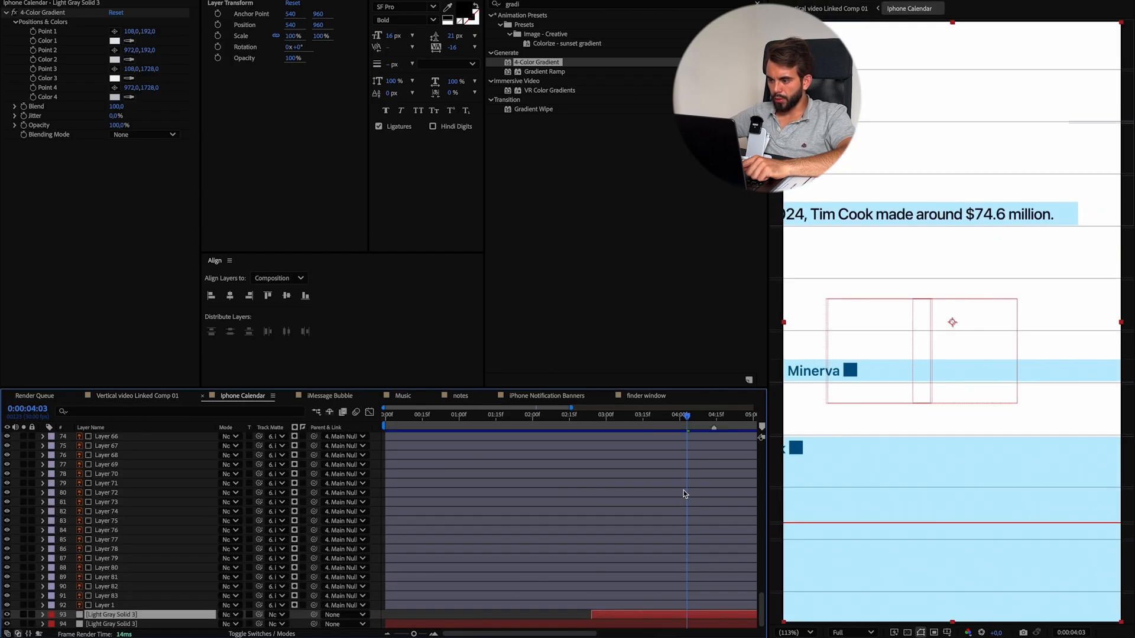
scroll(685, 495, up, 20)
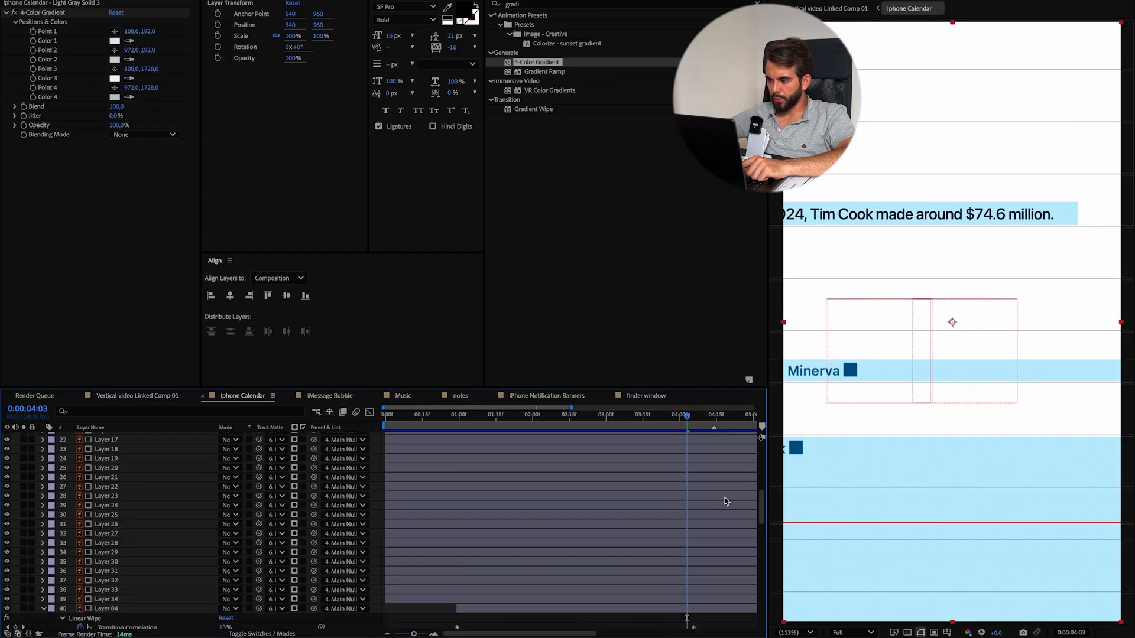
drag(242, 446, 226, 447)
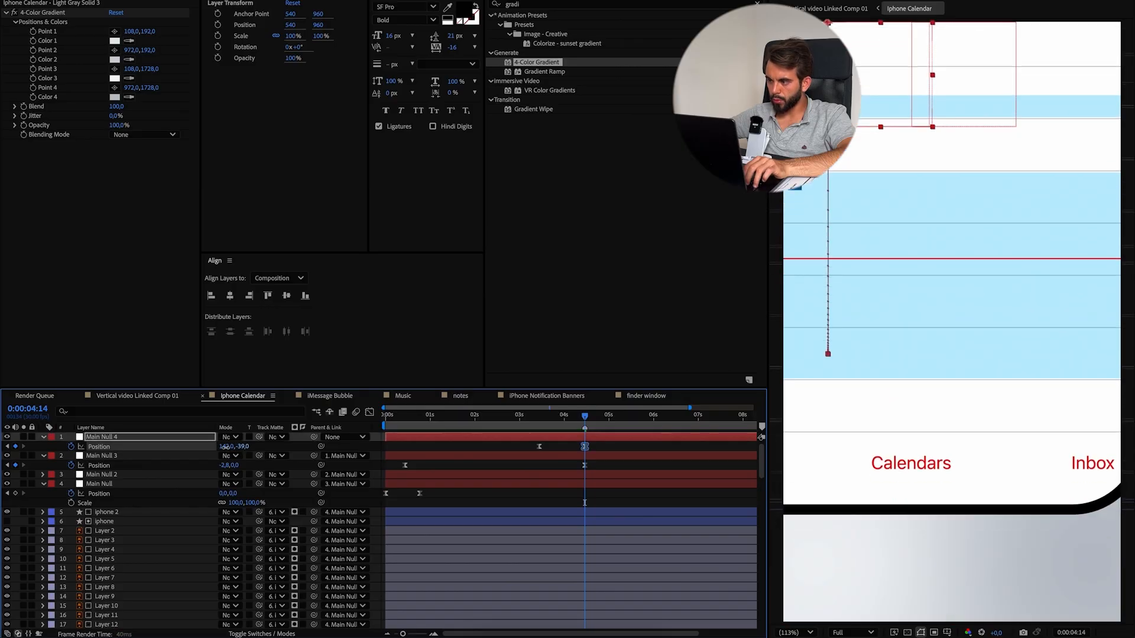
drag(581, 424, 533, 438)
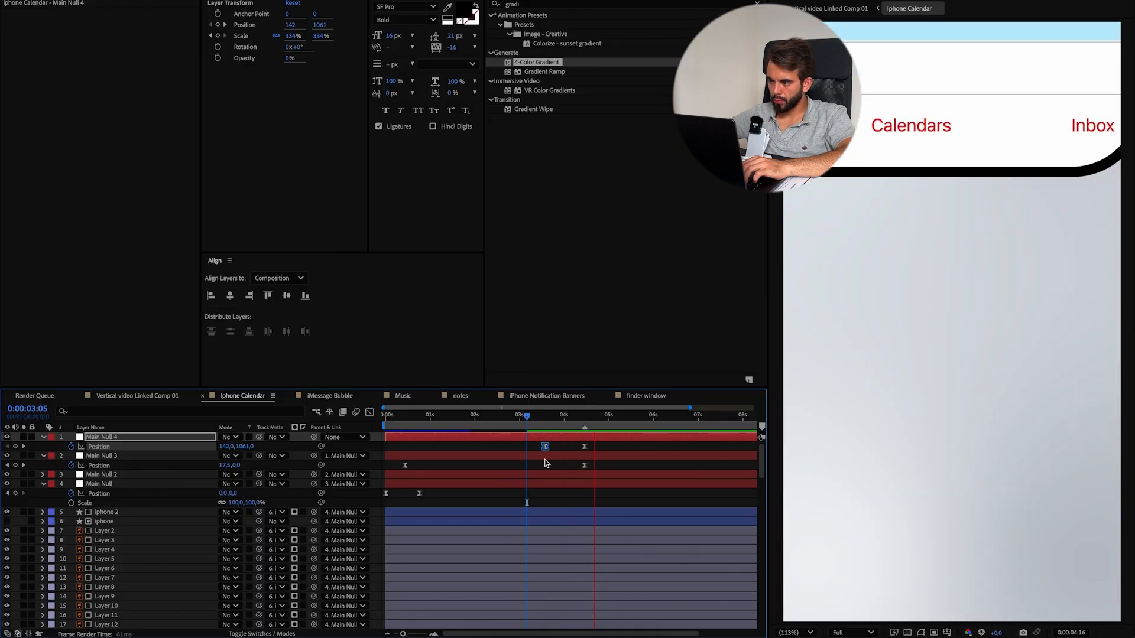
Review the calendar-to-chat transition in Vertical video Linked Comp 01 and iMessage Bubble, and play the edit from the start.
click(141, 396)
drag(470, 419, 445, 428)
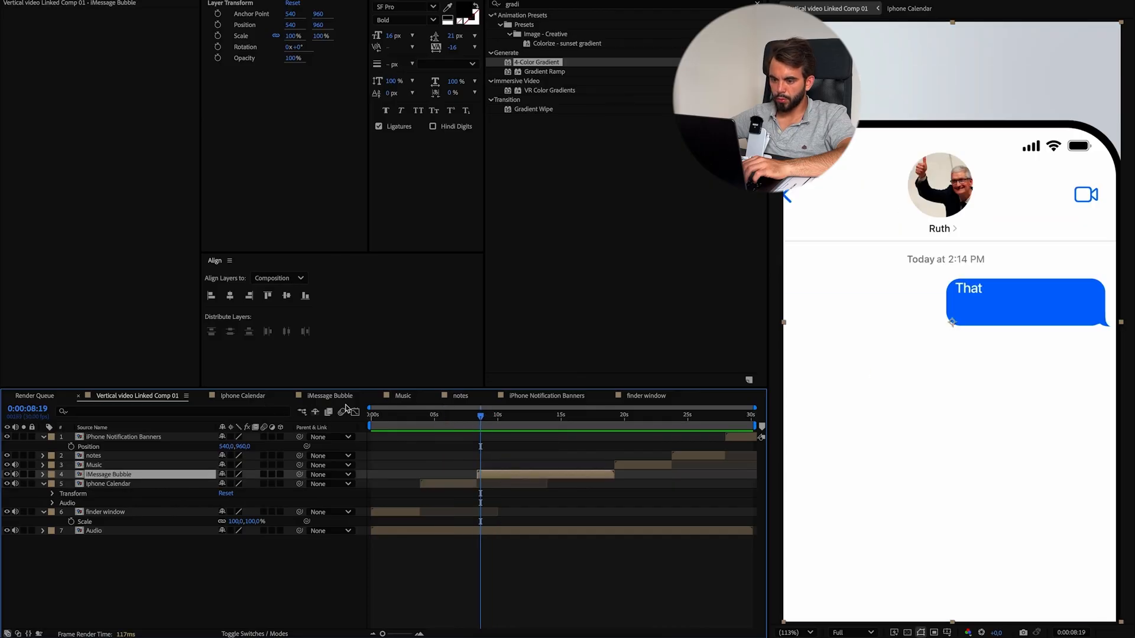
click(342, 397)
drag(396, 421, 383, 423)
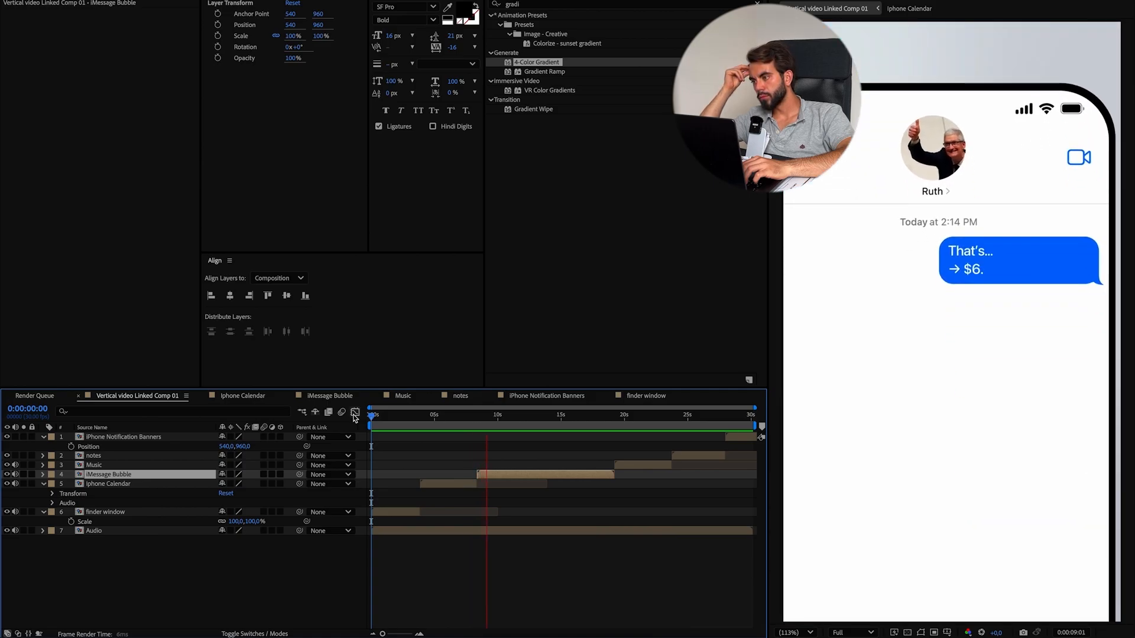
Add Vertical video Linked Comp 01 to the Render Queue.
click(476, 485)
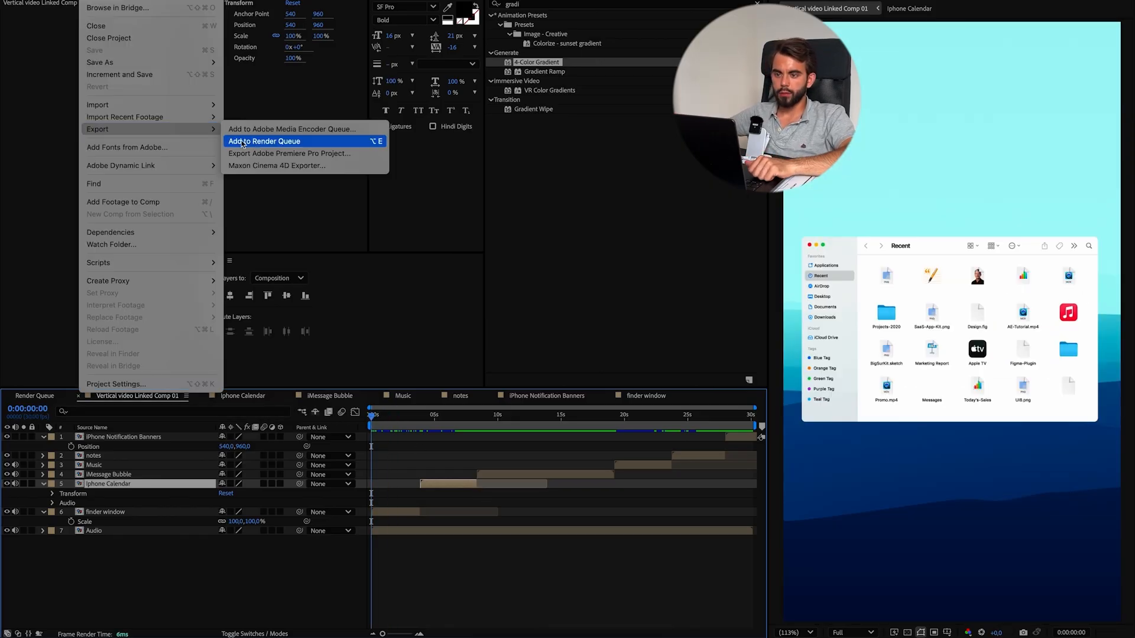
click(296, 143)
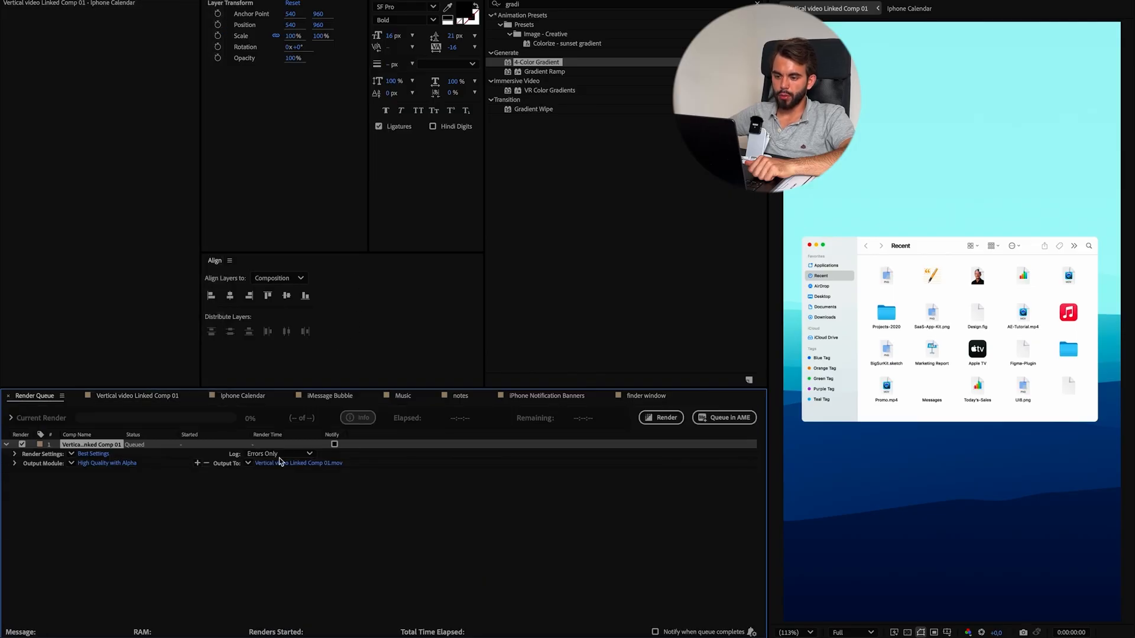
Render Vertical video Linked Comp 01 as a QuickTime movie to the Desktop, play the exported file to review it, and return to After Effects.
click(293, 464)
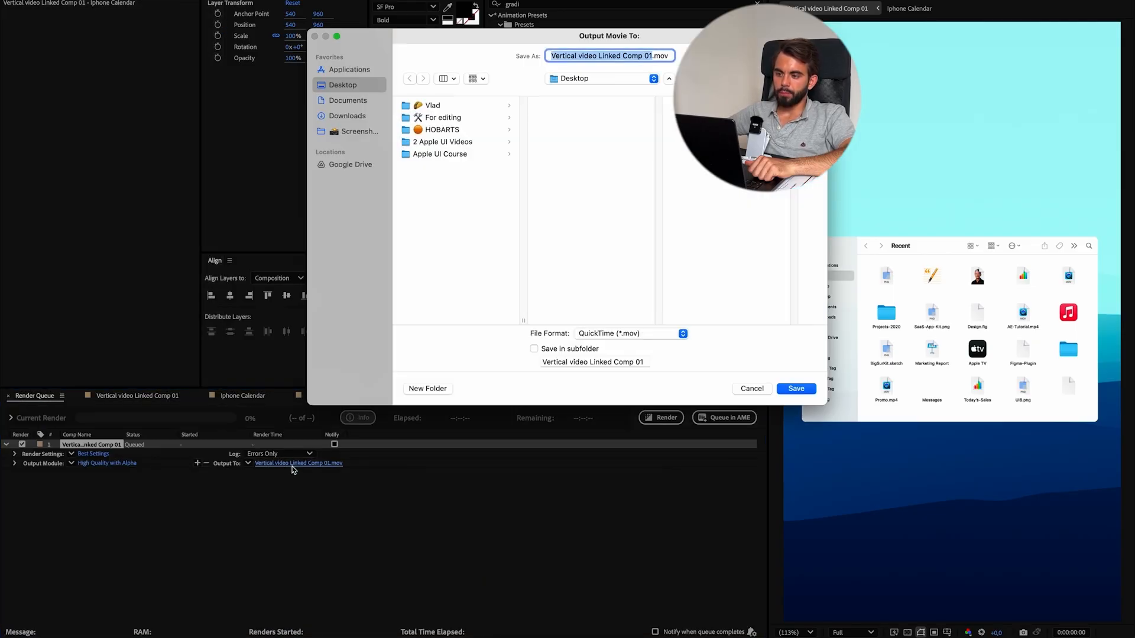
click(797, 389)
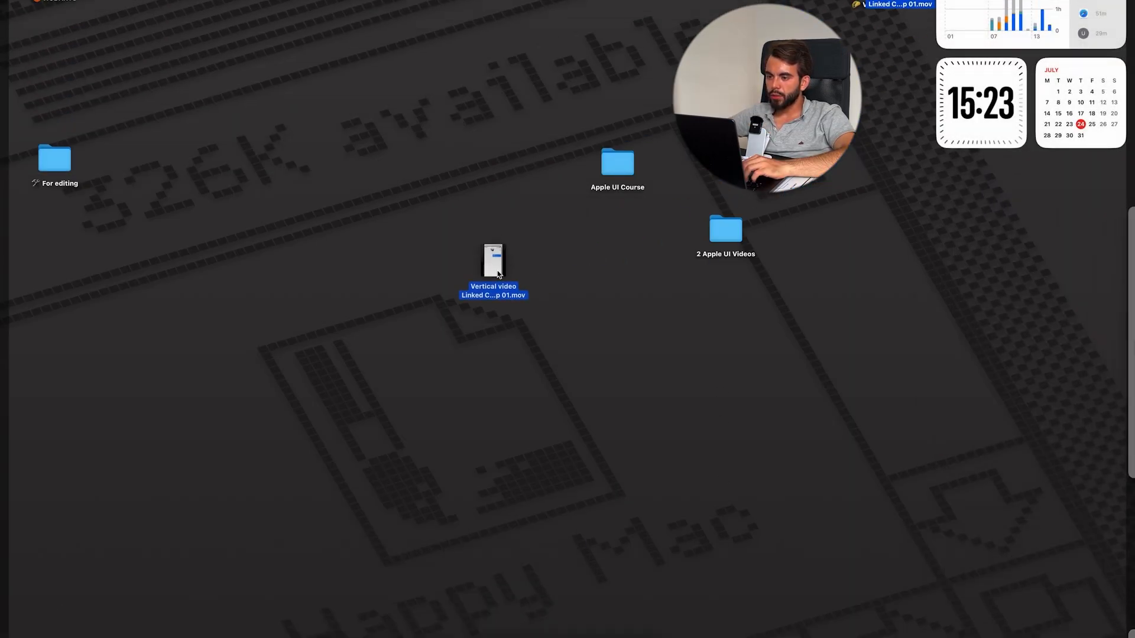
key(space)
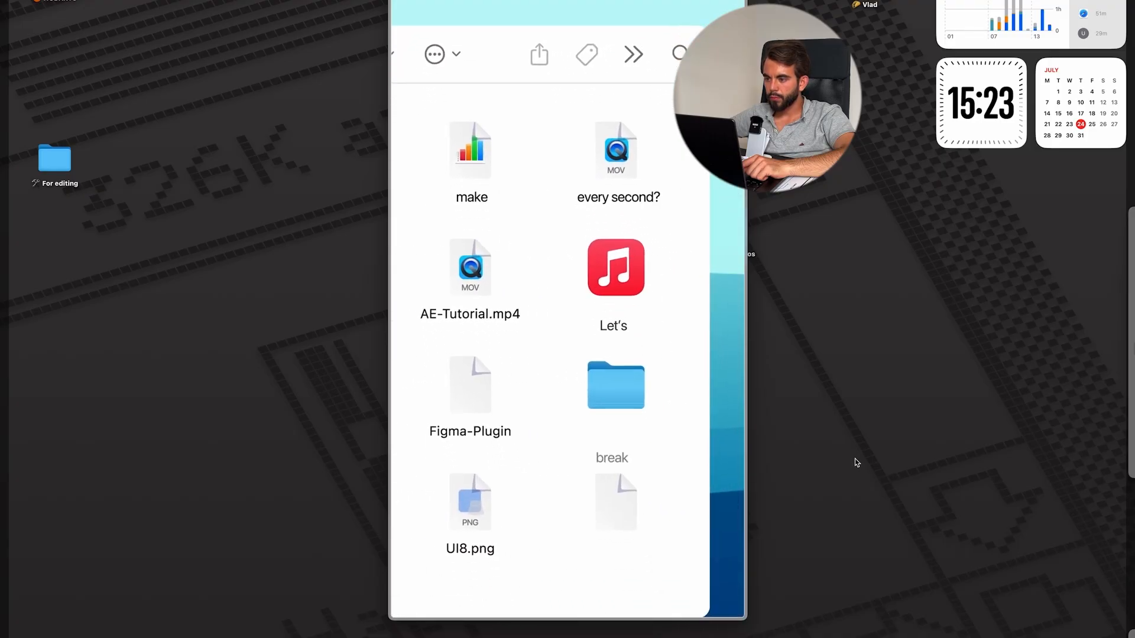
click(544, 608)
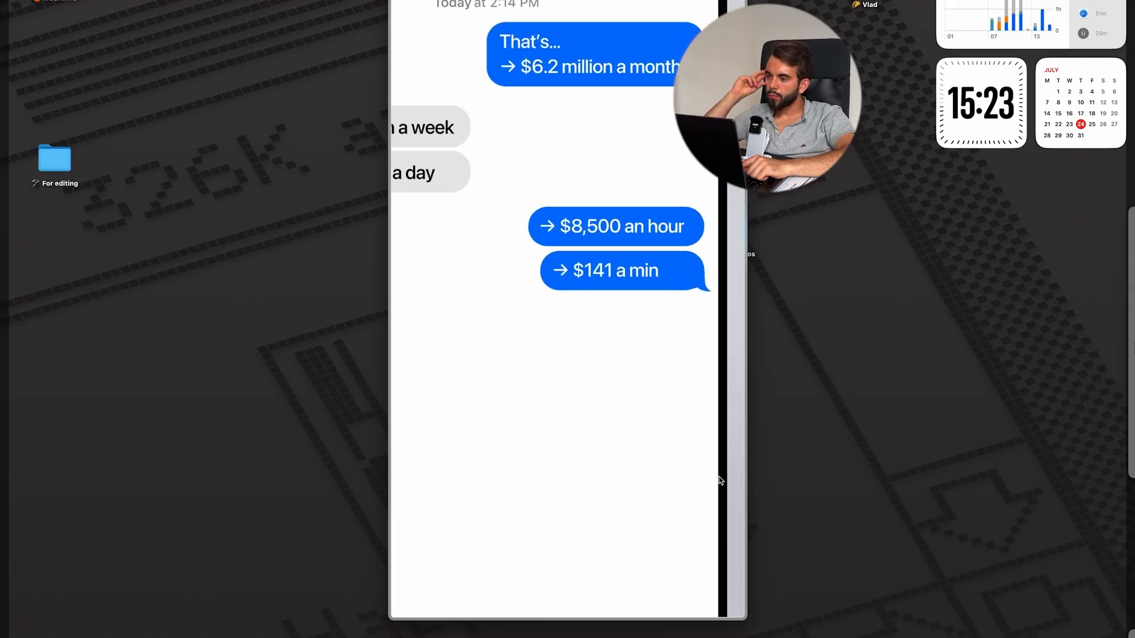
click(535, 632)
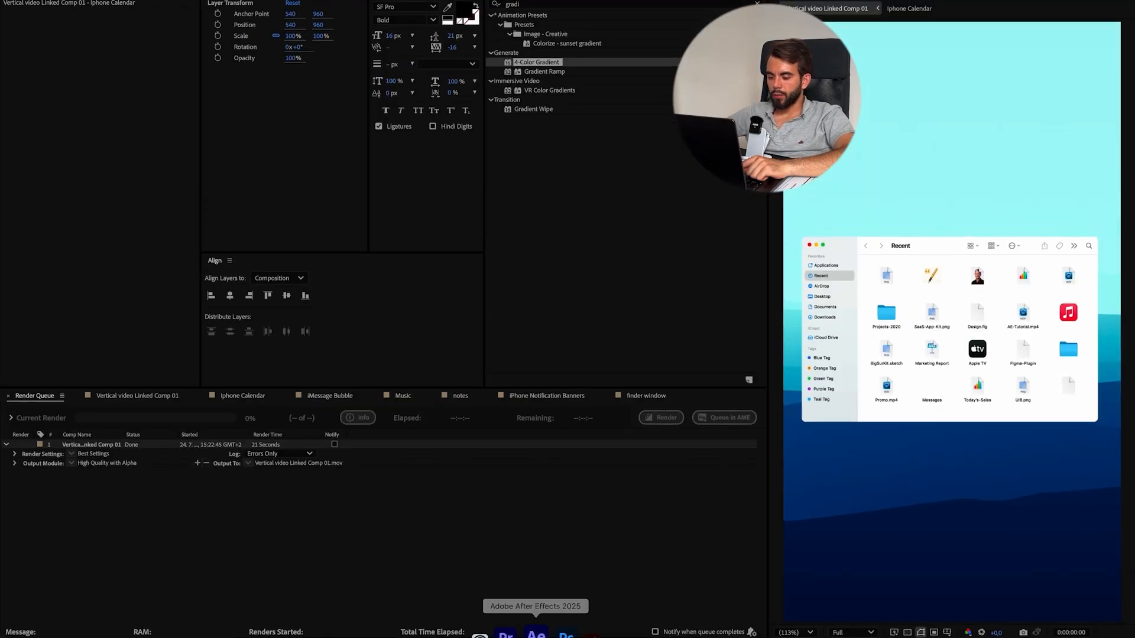
Open the Iphone Calendar composition and enable motion blur on all of its layers.
click(136, 394)
click(229, 396)
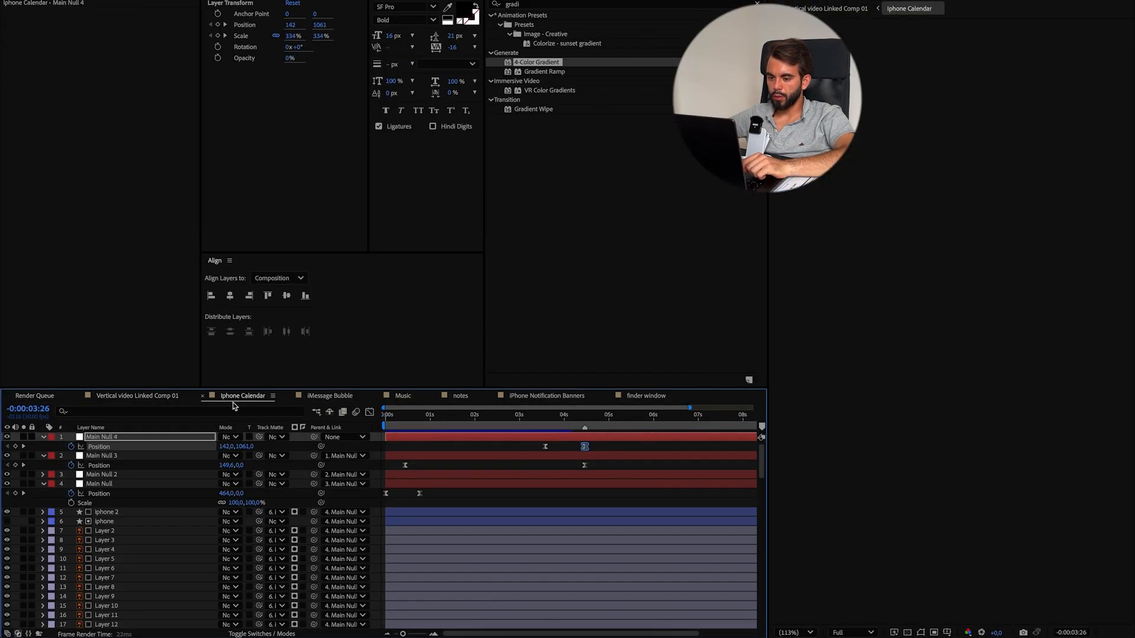
click(150, 494)
key(super+a)
key(F4)
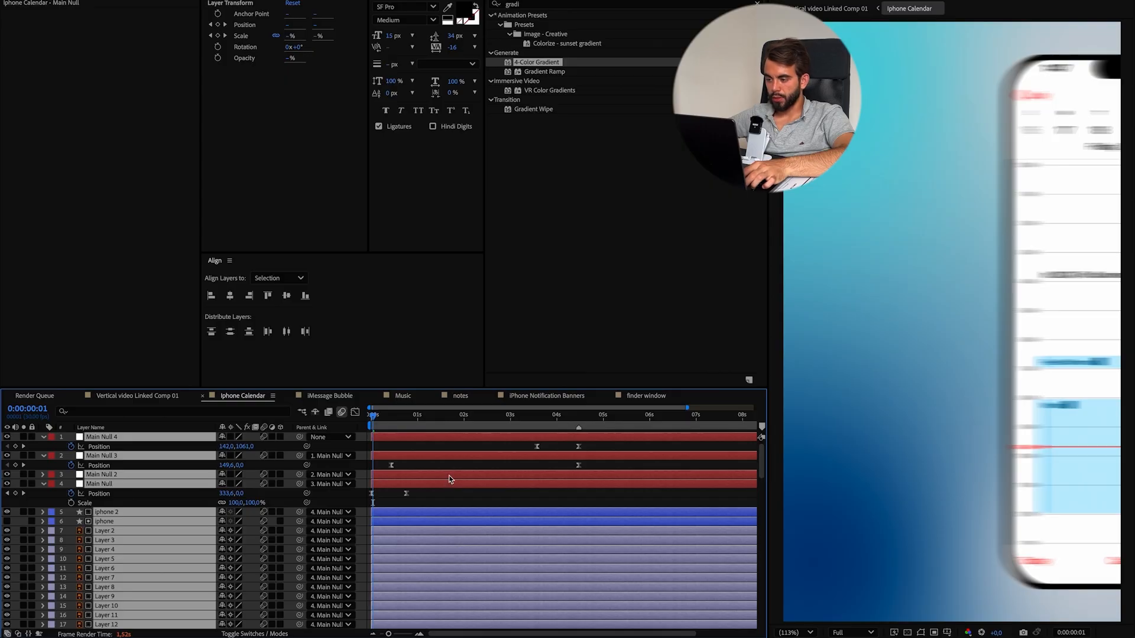
Enable motion blur on all layers of the iMessage Bubble and Music compositions.
click(329, 395)
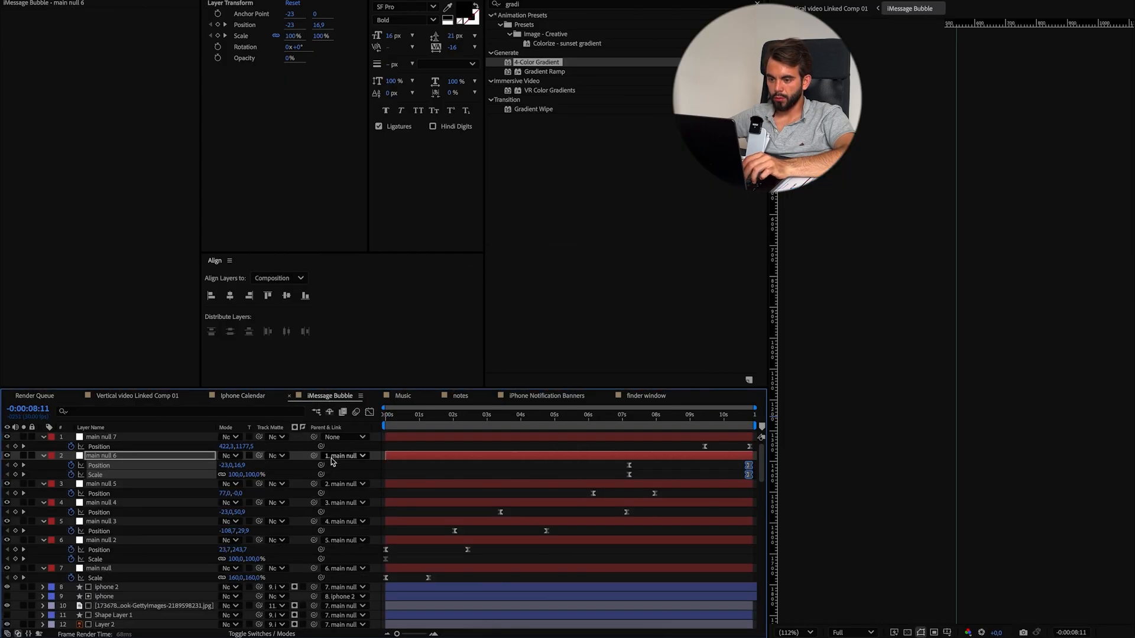
key(super+a)
click(403, 396)
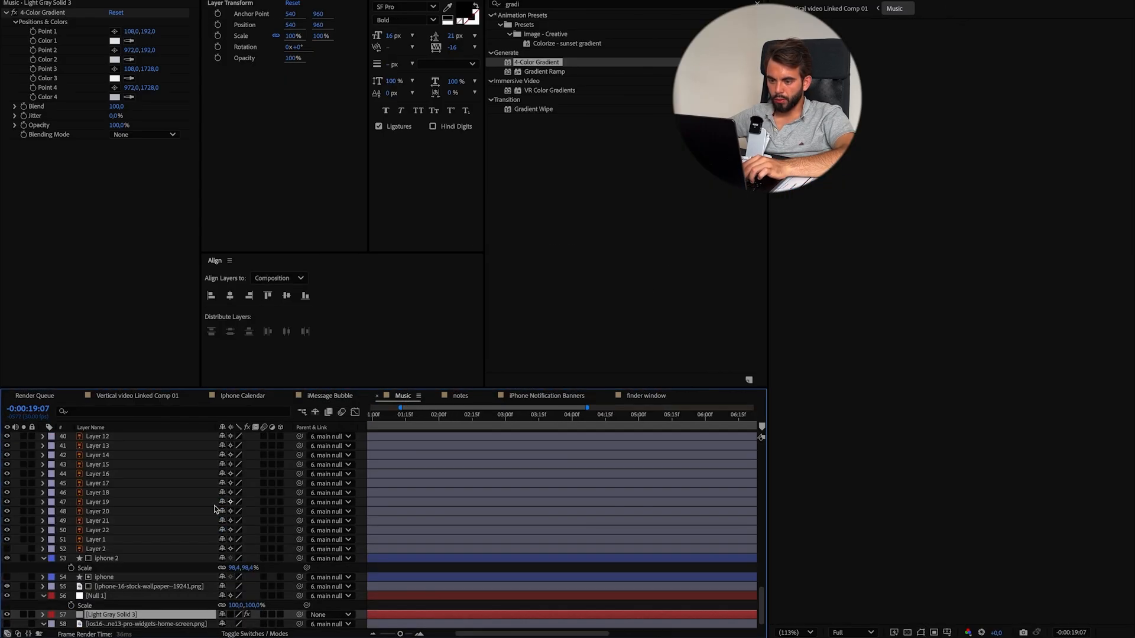
click(137, 501)
key(super+a)
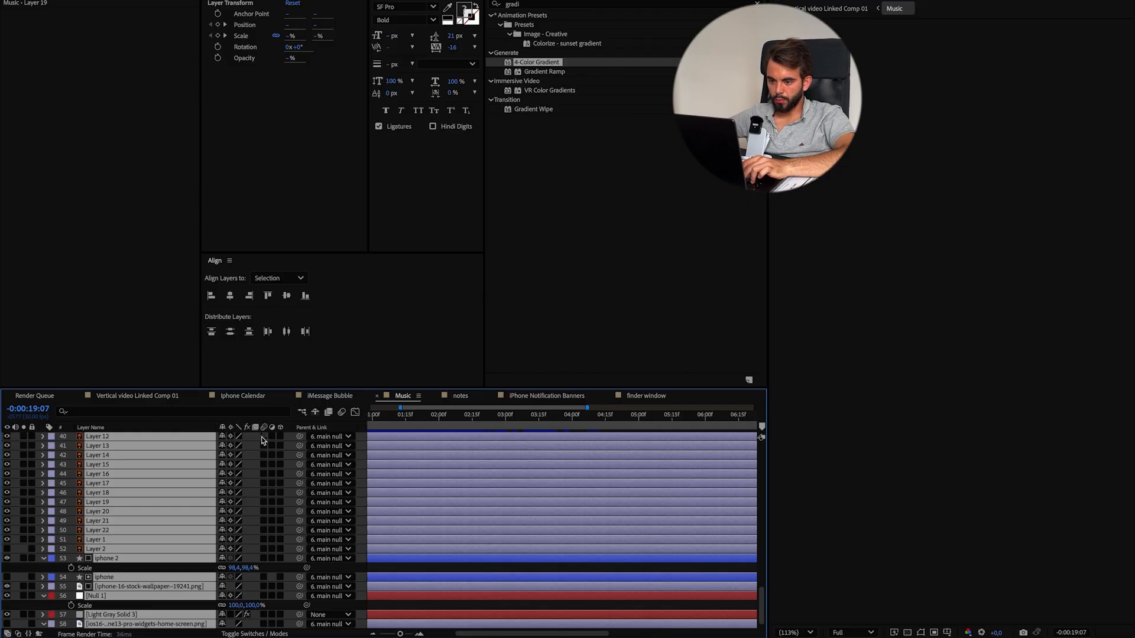
Enable motion blur on all layers of the notes and iPhone Notification Banners compositions.
click(460, 395)
click(164, 476)
key(super+a)
click(546, 396)
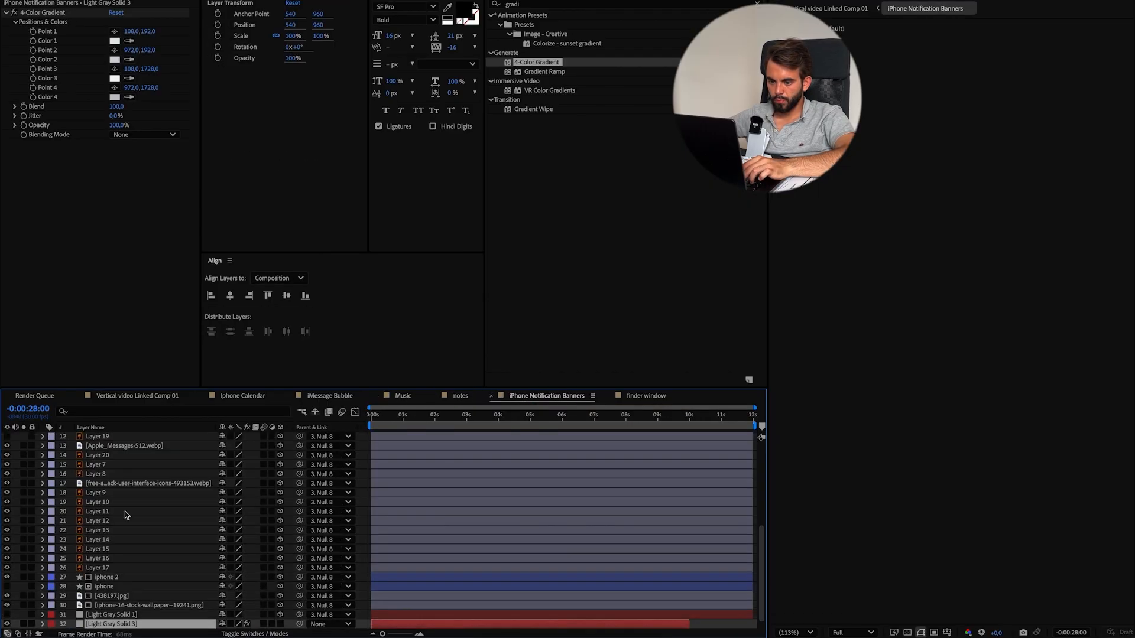
click(253, 511)
key(super+a)
Check the finder window composition, and play Vertical video Linked Comp 01 from the start to review the motion blur up to the calendar scene.
click(645, 395)
click(137, 396)
key(space)
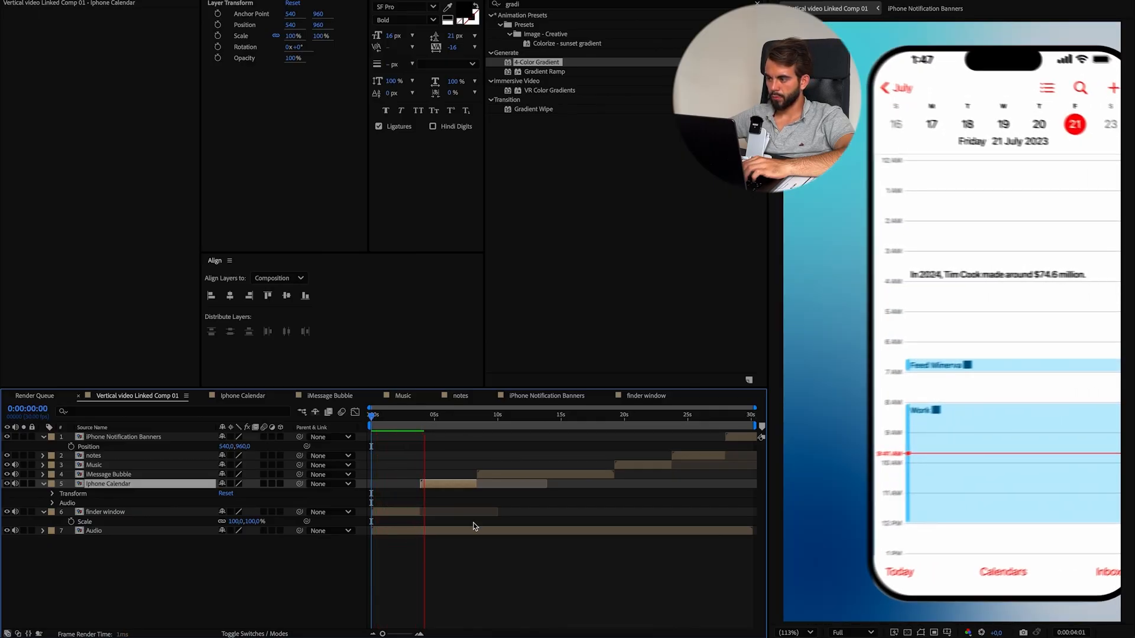
drag(424, 416, 420, 419)
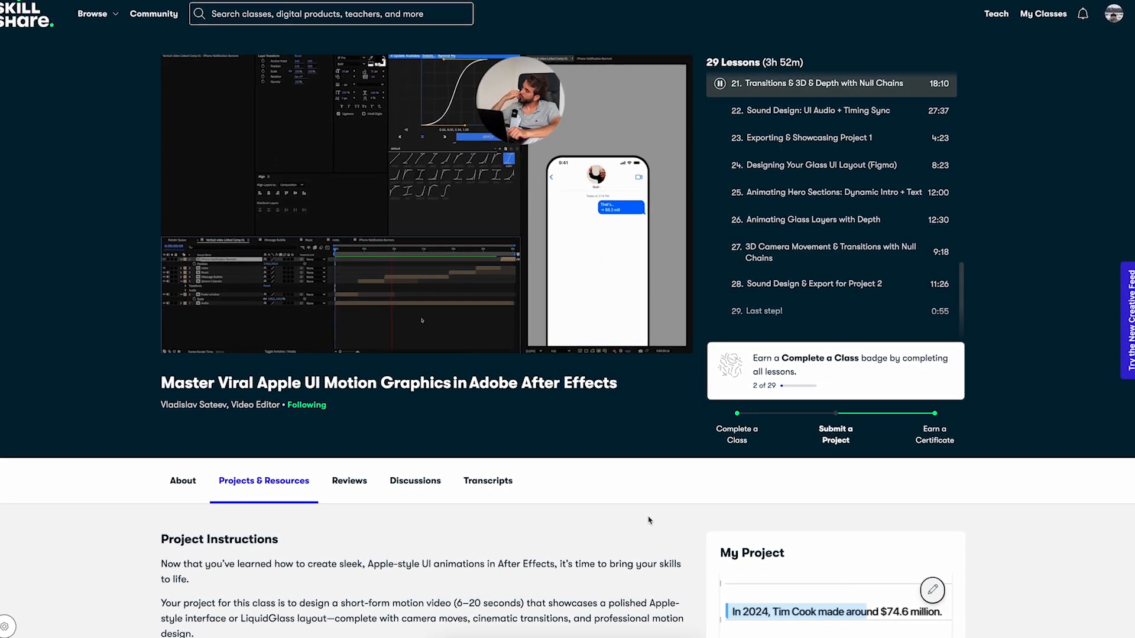